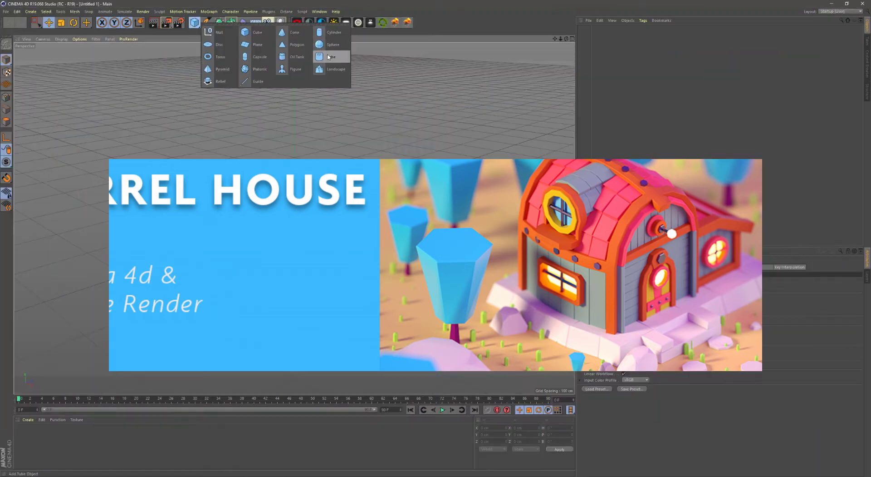
Add a cylinder shown with Gouraud lines: radius 200 cm, height 400 cm, 5×16 segments
click(62, 39)
click(64, 57)
double_click(624, 302)
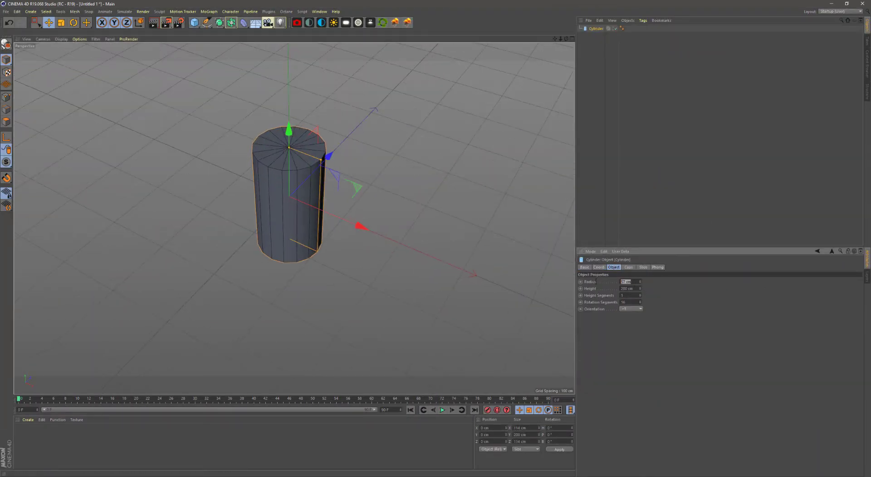
text(200)
key(Return)
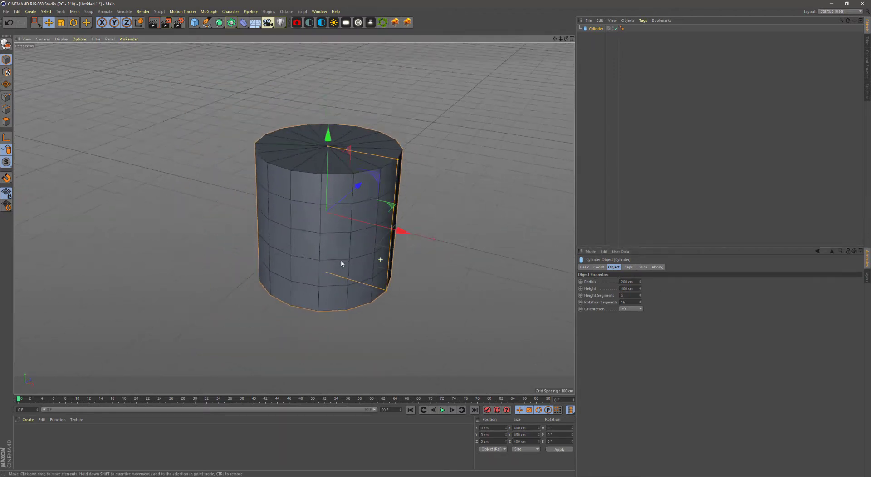
Add a Bulge deformer and parent it under the cylinder
click(244, 23)
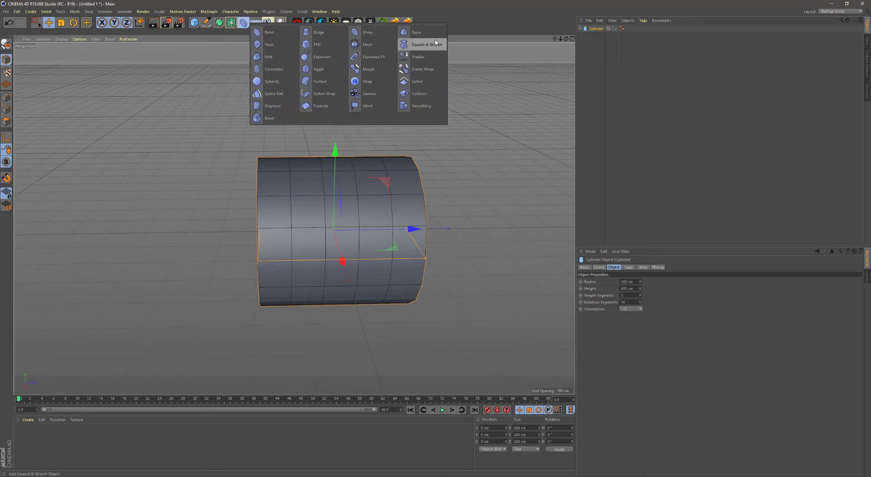
click(414, 41)
drag(599, 35, 598, 36)
click(606, 308)
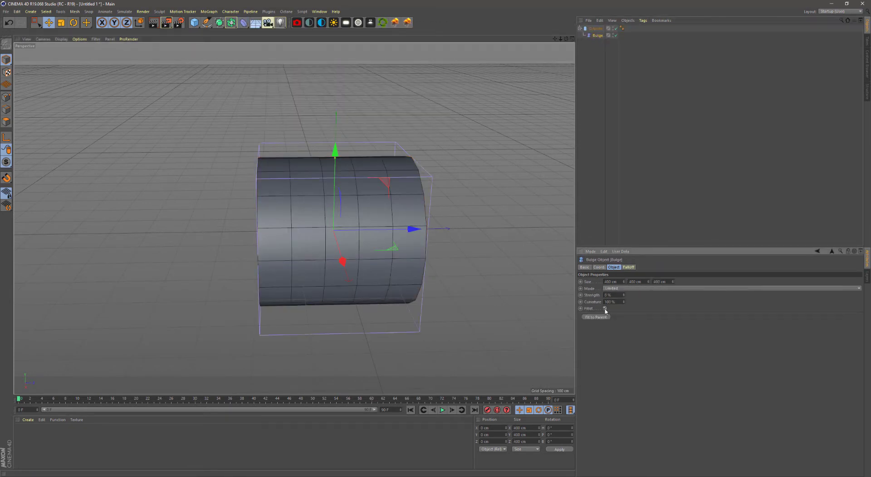
mouse_move(408, 218)
alt+mouse_down()
mouse_move(282, 236)
mouse_move(318, 195)
alt+mouse_up()
key(r)
click(599, 36)
mouse_move(290, 236)
alt+mouse_down()
mouse_move(321, 274)
mouse_move(388, 252)
alt+mouse_up()
Undo the stray cylinder rotation and set the barrel length to 600 cm
key(ctrl+z)
key(ctrl+z)
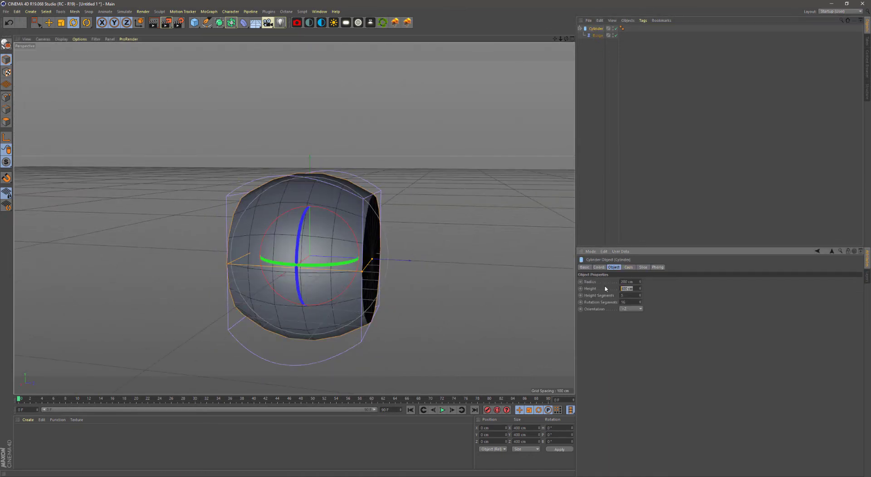
key(ctrl+z)
alt+drag(545, 136, 562, 104)
key(ctrl+shift+z)
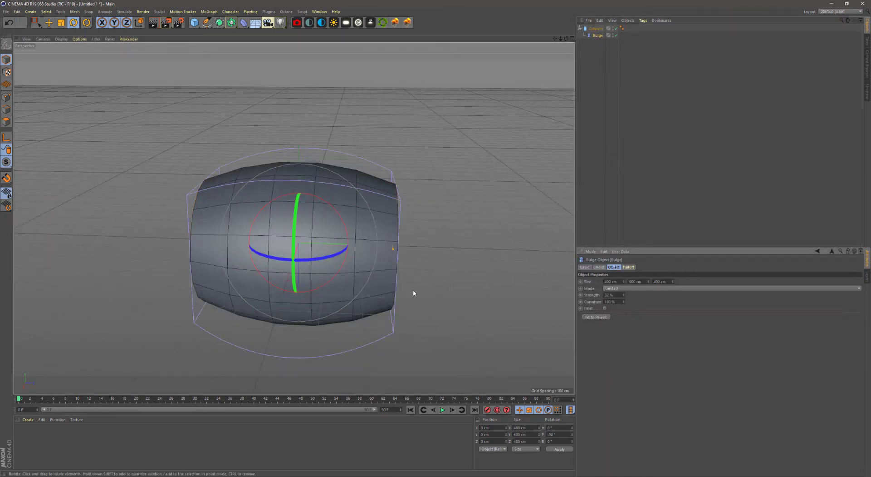
key(ctrl+shift+z)
click(623, 295)
key(ctrl+shift+z)
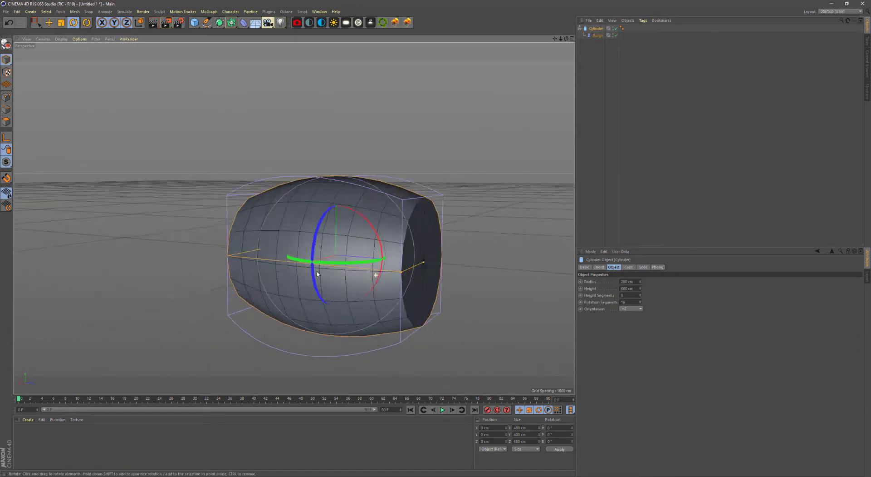
key(ctrl+shift+z)
key(ctrl+shift+z)
key(ctrl+shift+z)
key(ctrl+shift+z)
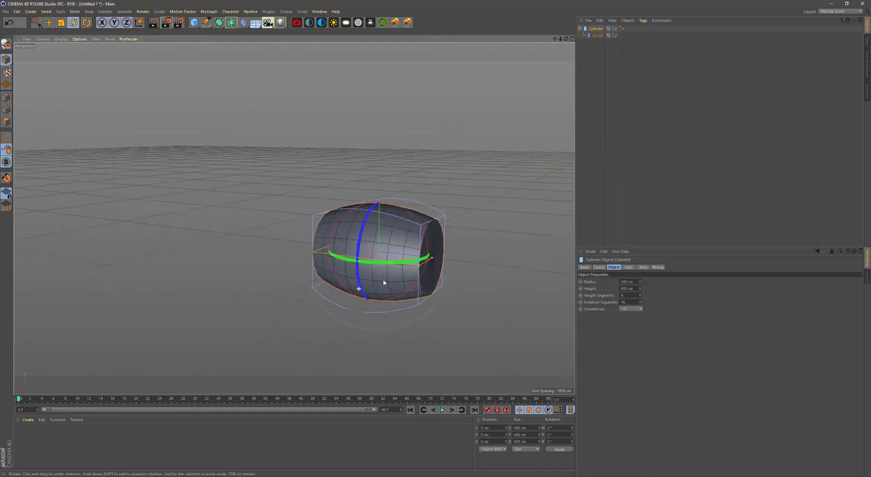
key(ctrl+shift+z)
key(ctrl+shift+z)
key(ctrl+shift+z)
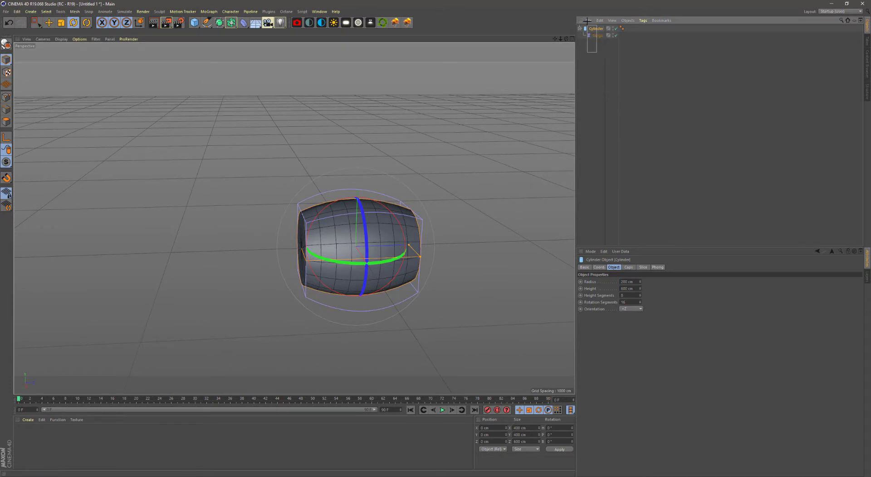
right_click(594, 28)
Bake the bulged barrel into an editable mesh and delete its lower half
click(636, 217)
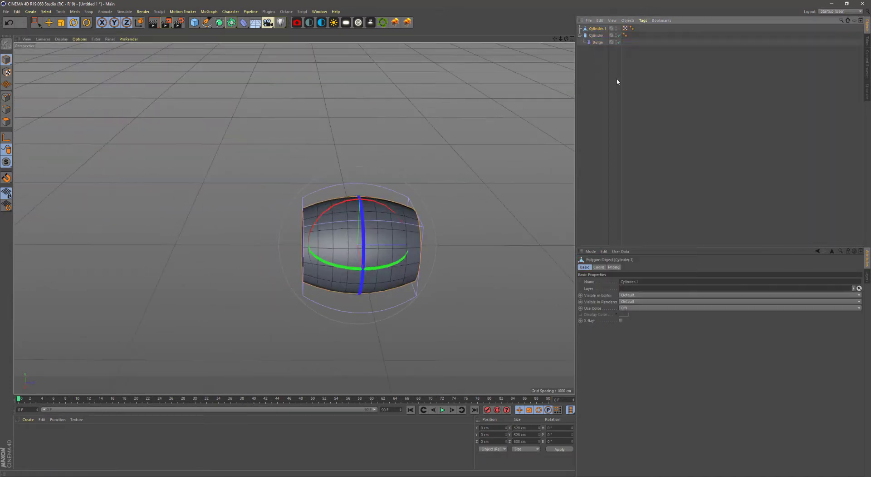
key(ctrl+shift+z)
key(ctrl+shift+z)
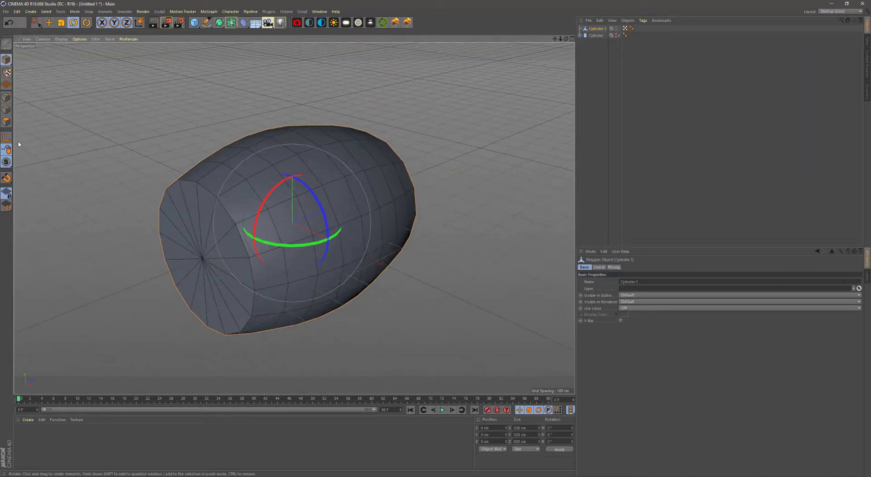
key(0)
key(F3)
drag(506, 362, 294, 298)
key(Delete)
Melt the open end points into a single vertex
key(F1)
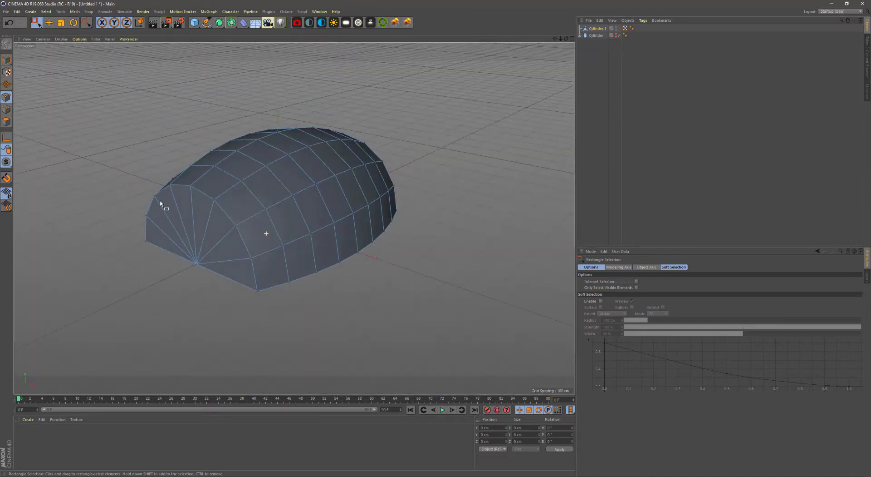
key(e)
right_click(169, 92)
click(190, 268)
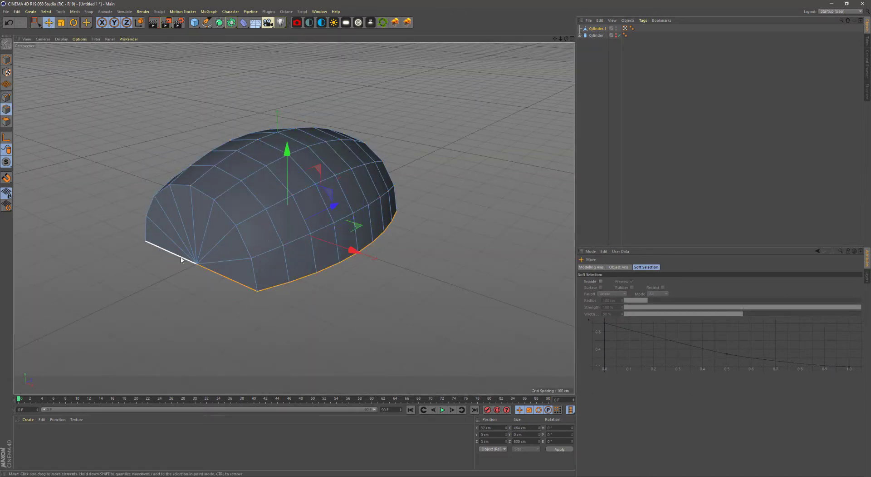
Extrude the bottom edges downward into straight side walls
alt+drag(181, 260, 414, 194)
key(F4)
ctrl+drag(295, 145, 321, 313)
key(F1)
mouse_move(266, 202)
alt+mouse_down()
mouse_move(334, 251)
mouse_move(302, 224)
alt+mouse_up()
mouse_move(282, 185)
mouse_down()
mouse_move(282, 192)
mouse_move(280, 171)
mouse_move(382, 139)
mouse_move(288, 162)
mouse_move(292, 220)
mouse_move(250, 165)
mouse_move(337, 178)
mouse_up()
Switch to polygon mode with the Loop Selection tool
key(Return)
click(46, 12)
click(59, 64)
Split the selected front arch loop off and extrude it about 16 cm thick
right_click(336, 178)
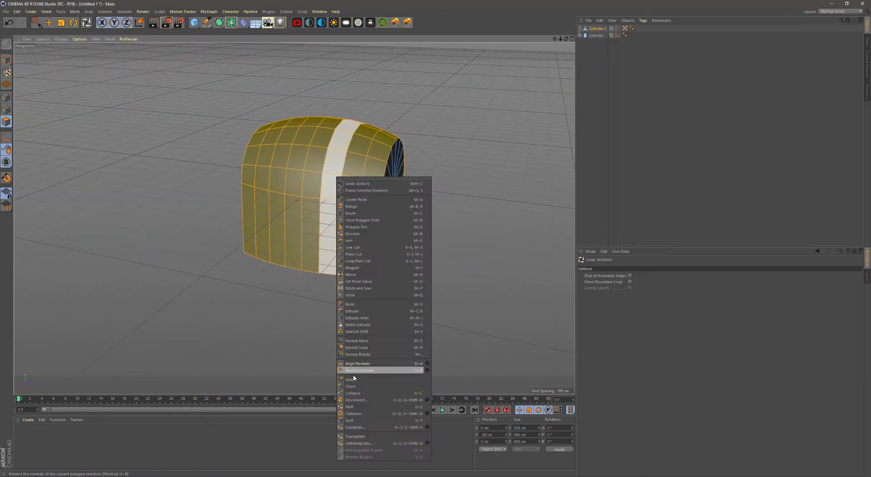
click(349, 419)
key(d)
mouse_move(389, 233)
alt+mouse_down()
mouse_move(344, 237)
mouse_move(391, 227)
mouse_move(346, 227)
alt+mouse_up()
drag(635, 288, 620, 288)
Fill the dome's open end with Close Polygon Hole
key(F5)
key(0)
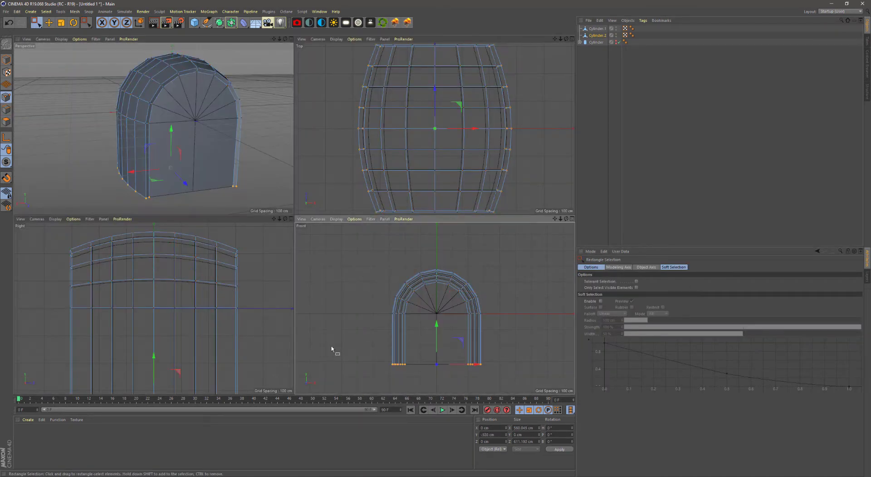
key(F1)
right_click(279, 173)
mouse_move(283, 208)
alt+mouse_down()
mouse_move(279, 174)
mouse_move(121, 155)
alt+mouse_up()
click(298, 216)
click(272, 189)
Test-split a roof loop into its own object, then undo the extra splits
click(47, 11)
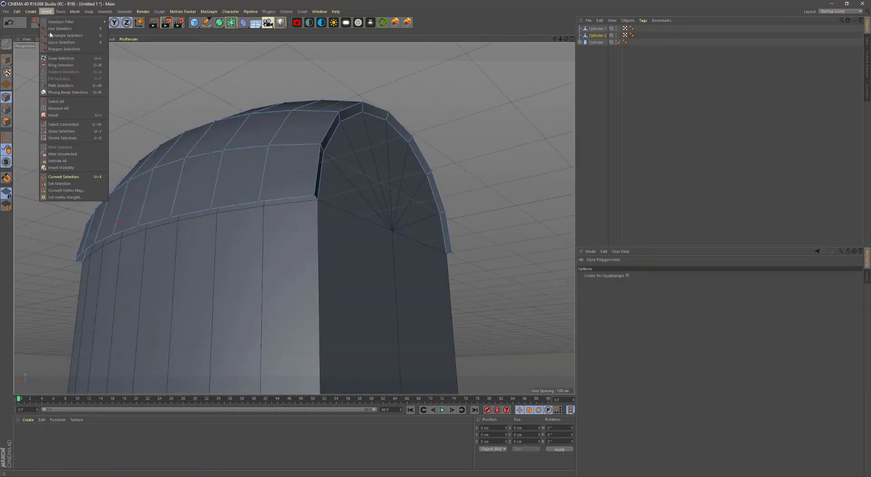
click(61, 58)
click(239, 171)
mouse_move(278, 204)
alt+mouse_down()
mouse_move(399, 84)
mouse_move(336, 130)
alt+mouse_up()
right_click(438, 127)
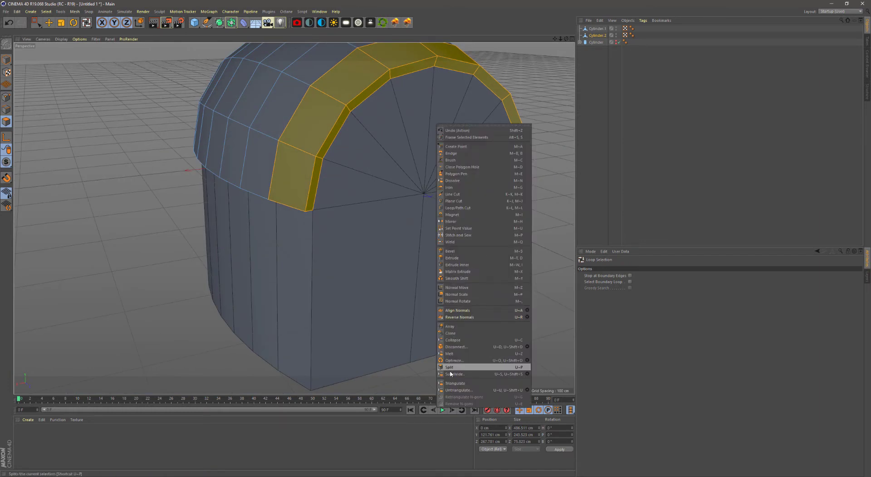
click(450, 366)
mouse_move(449, 367)
alt+mouse_down()
mouse_move(332, 192)
mouse_move(291, 217)
alt+mouse_up()
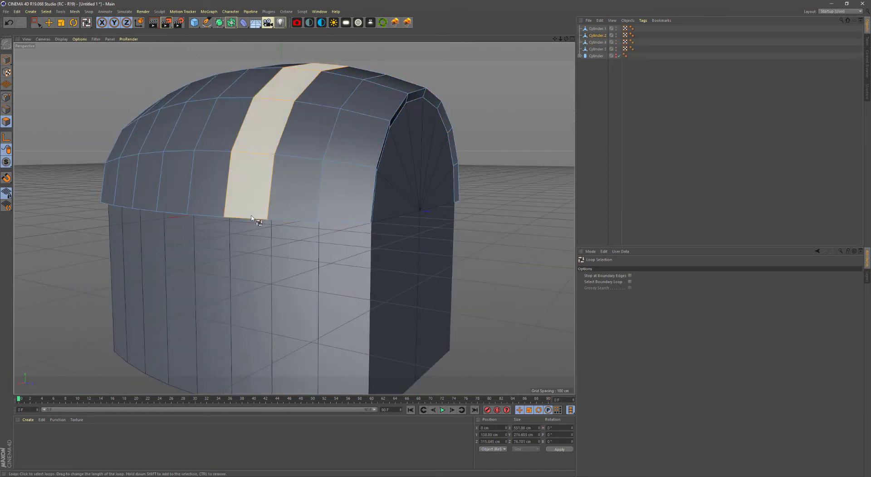
click(210, 219)
mouse_move(210, 219)
alt+mouse_down()
mouse_move(223, 179)
mouse_move(235, 257)
mouse_move(301, 190)
alt+mouse_up()
key(ctrl+z)
key(ctrl+z)
key(ctrl+z)
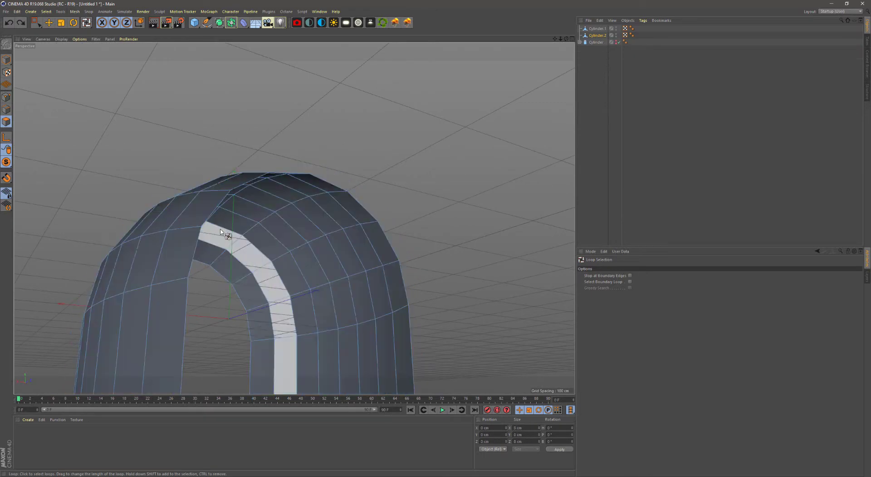
Grow the arch selection and extrude it into a thickened trim
right_click(302, 191)
click(349, 331)
right_click(327, 190)
click(354, 326)
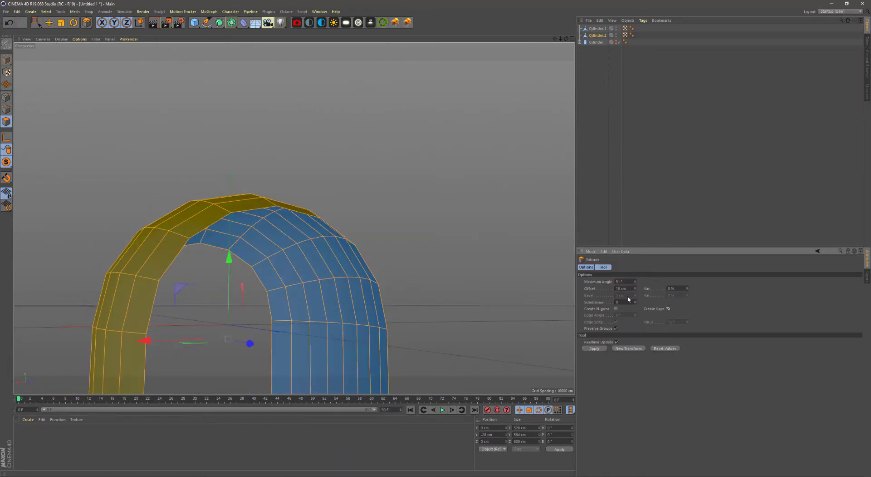
click(594, 348)
mouse_move(321, 185)
alt+mouse_down()
mouse_move(241, 301)
mouse_move(222, 272)
alt+mouse_up()
Loop-select the arch rim and set the brush selection radius to 42
key(u)
key(l)
click(261, 304)
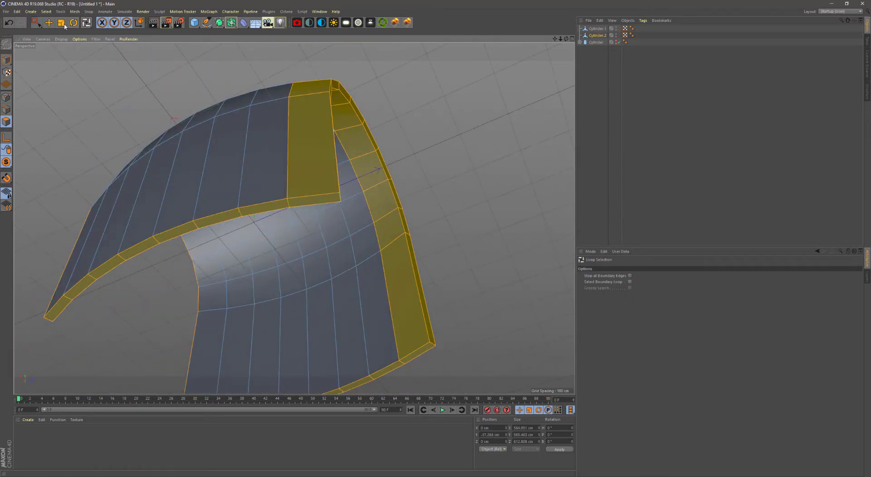
click(36, 22)
click(45, 34)
middle_click(130, 272)
middle_click(129, 273)
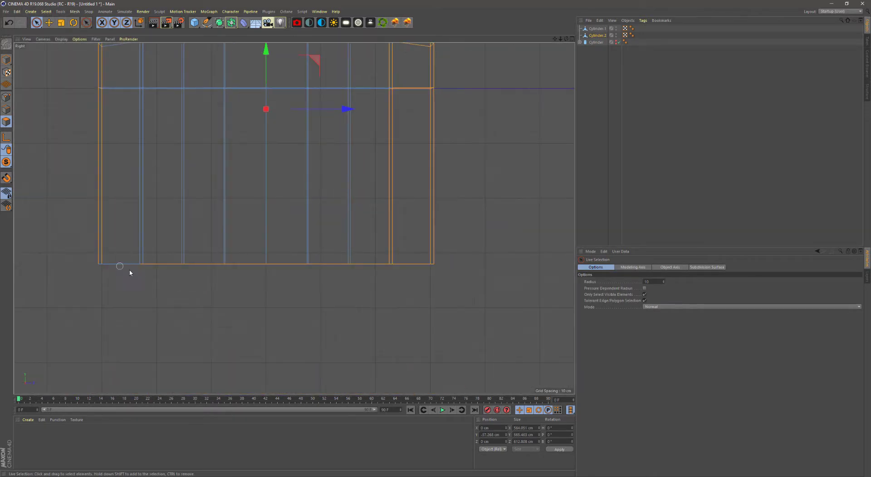
middle_drag(338, 291, 132, 253)
middle_click(218, 223)
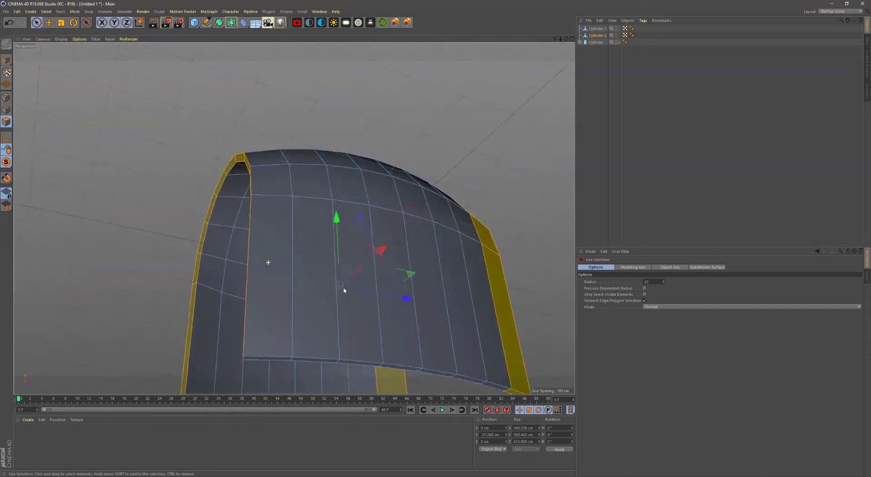
key(F1)
alt+drag(305, 216, 316, 230)
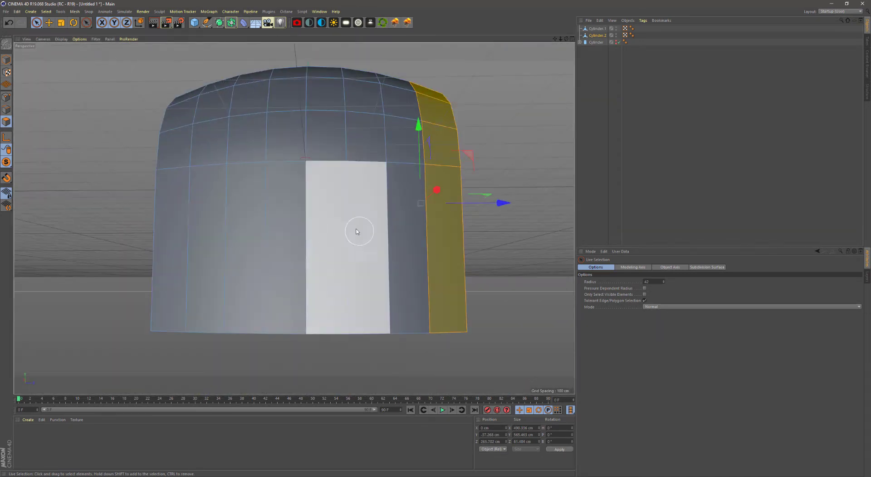
Loop-select a roof strip and split it off as a separate plank
key(u)
key(l)
mouse_move(367, 327)
alt+mouse_down()
mouse_move(399, 243)
mouse_move(301, 216)
alt+mouse_up()
right_click(301, 216)
click(318, 360)
right_click(277, 273)
click(295, 415)
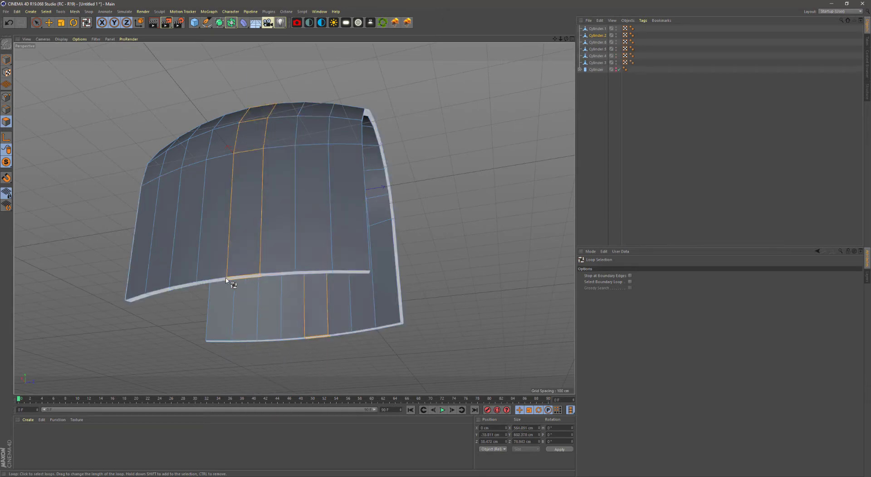
Split the remaining roof and wall loops into planks, then select Cylinder.2
right_click(188, 286)
click(204, 427)
right_click(188, 287)
click(205, 428)
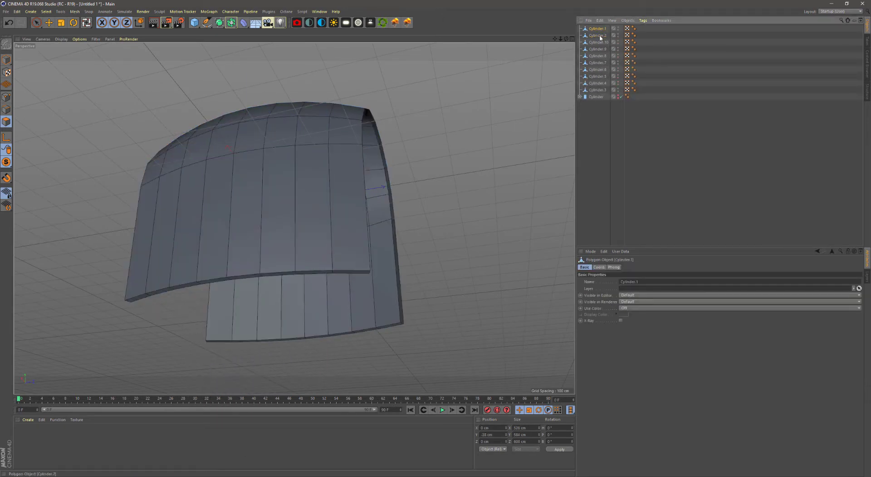
click(9, 58)
key(e)
key(ctrl+a)
key(h)
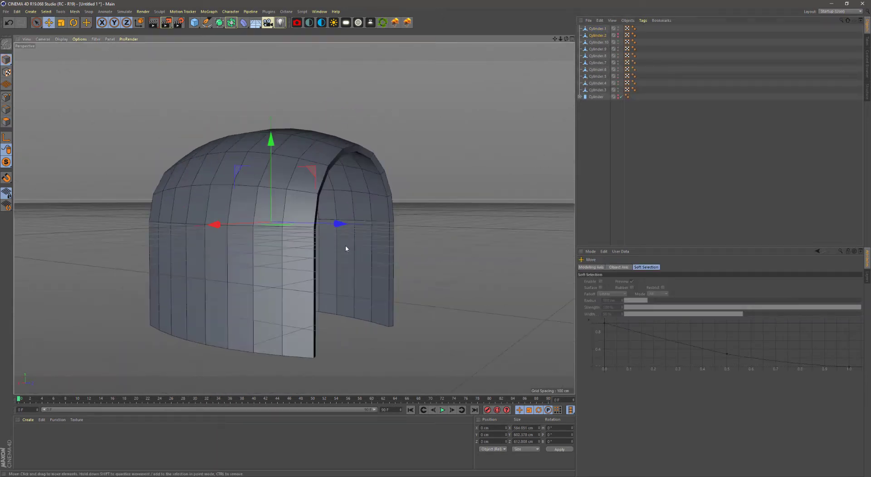
alt+drag(345, 244, 323, 203)
key(m)
key(d)
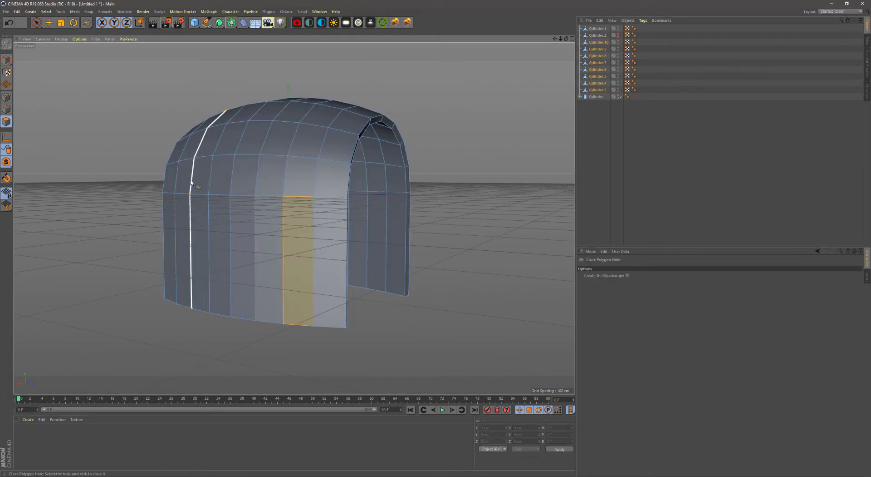
alt+drag(167, 183, 428, 250)
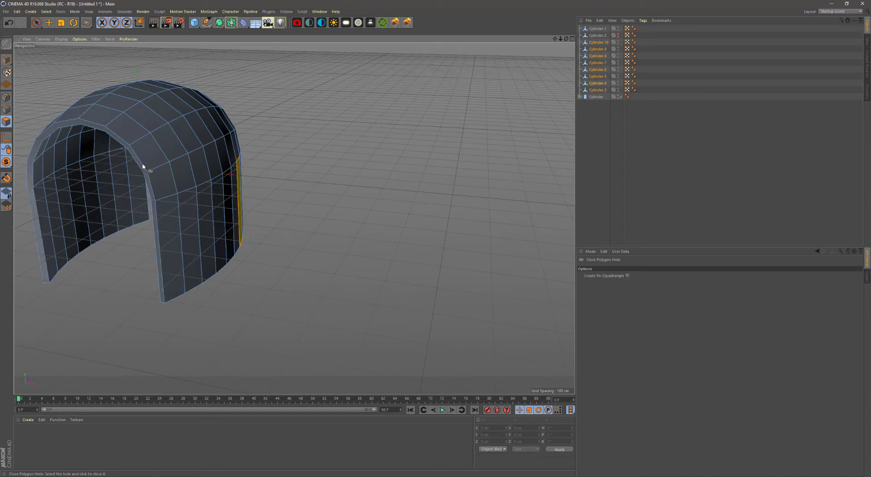
right_click(427, 251)
click(450, 328)
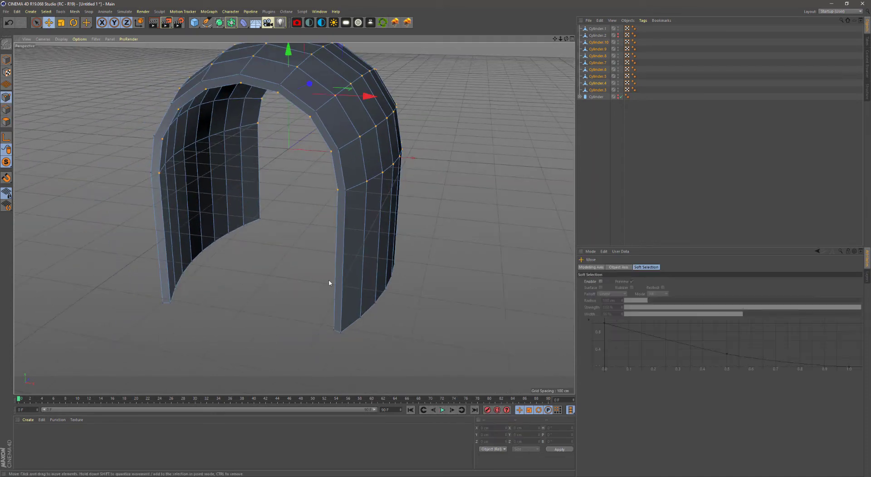
key(e)
right_click(341, 151)
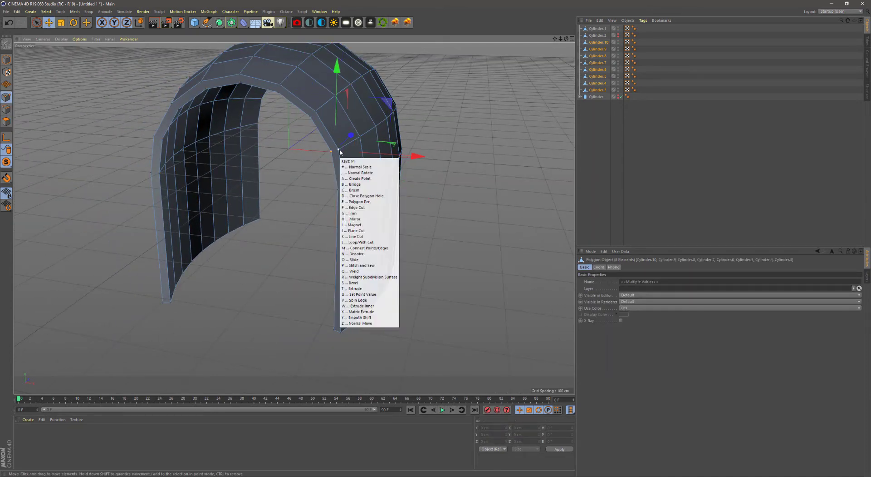
key(Escape)
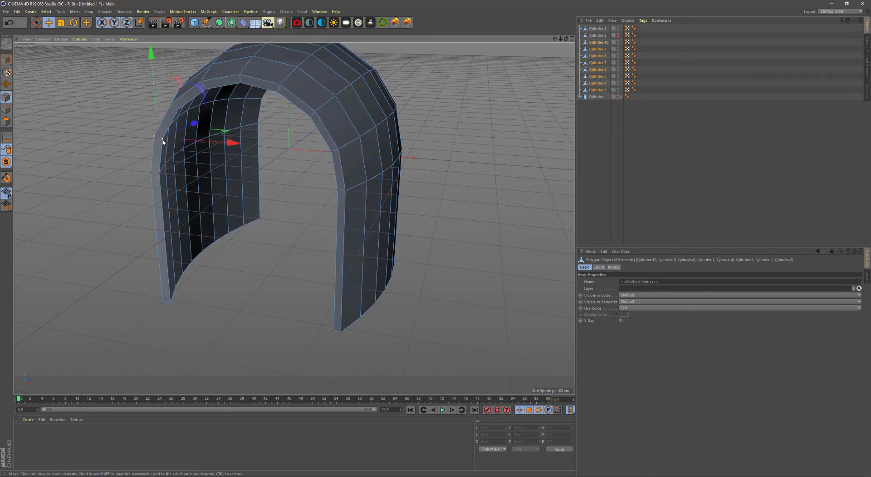
alt+drag(159, 177, 271, 181)
Isolate the Cylinder.9 and Cylinder.8 arch planks for inspection
click(598, 48)
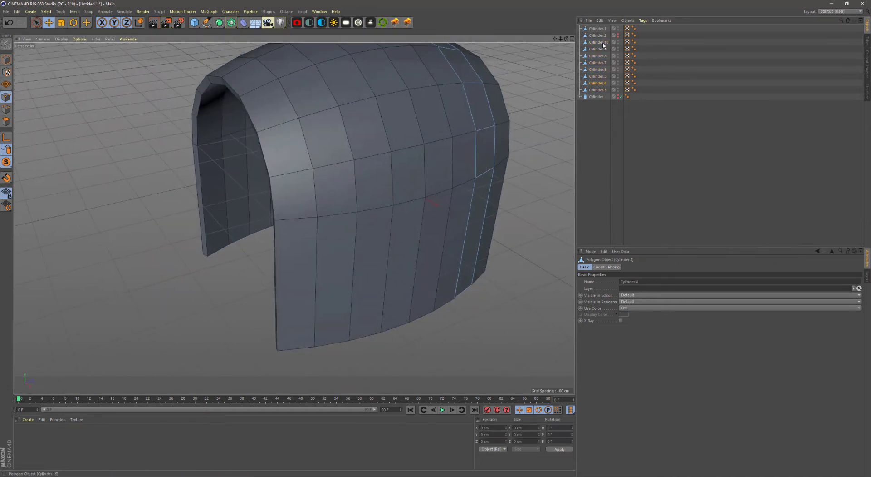
alt+drag(70, 170, 317, 138)
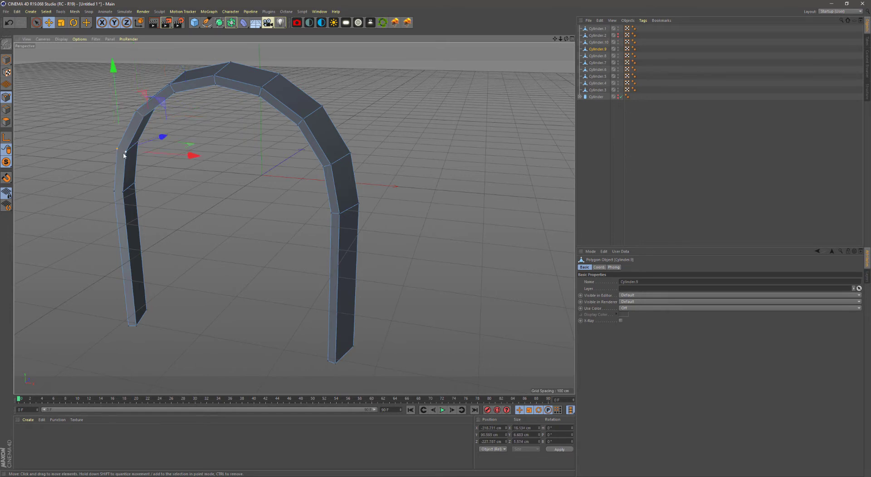
click(602, 56)
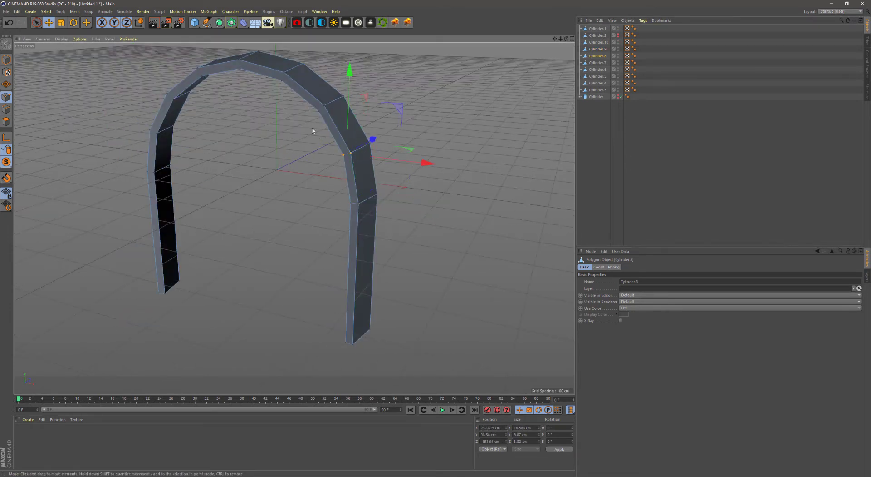
key(0)
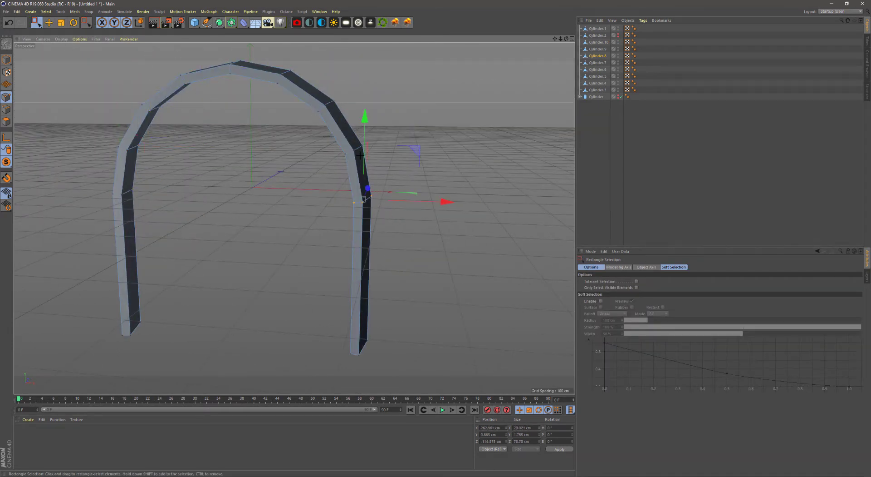
mouse_move(360, 155)
alt+mouse_down()
mouse_move(292, 218)
mouse_move(300, 152)
mouse_move(369, 209)
mouse_move(454, 159)
alt+mouse_up()
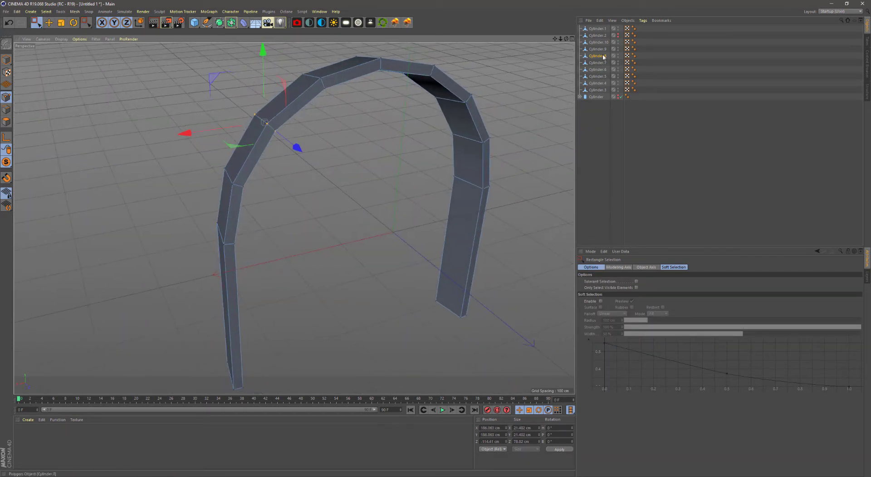
click(598, 49)
Pick stray elements on the Cylinder.9 arch's left leg and undo the trial edits
click(210, 226)
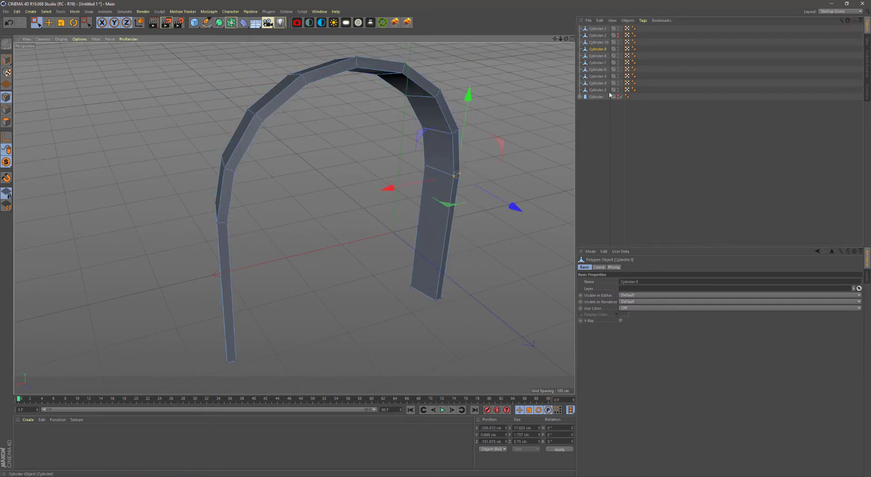
key(ctrl+z)
key(ctrl+z)
key(ctrl+z)
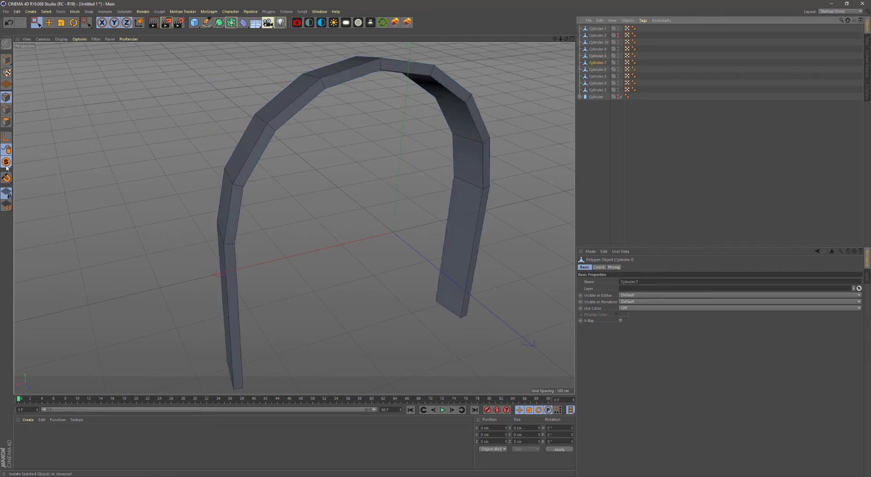
key(ctrl+z)
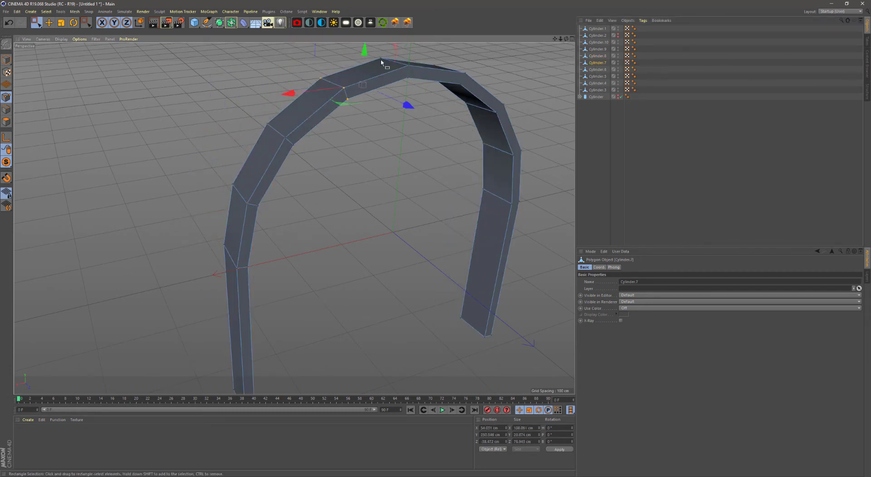
key(ctrl+z)
key(ctrl+z)
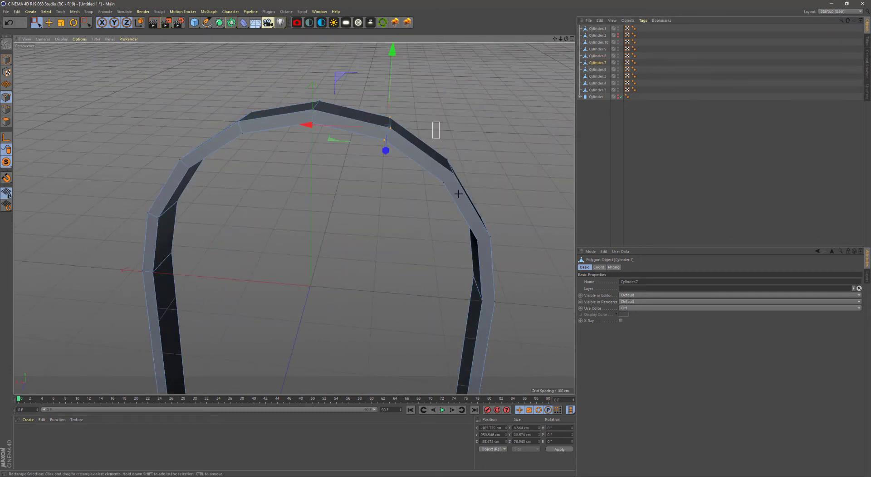
right_click(454, 271)
key(Escape)
key(ctrl+z)
key(ctrl+z)
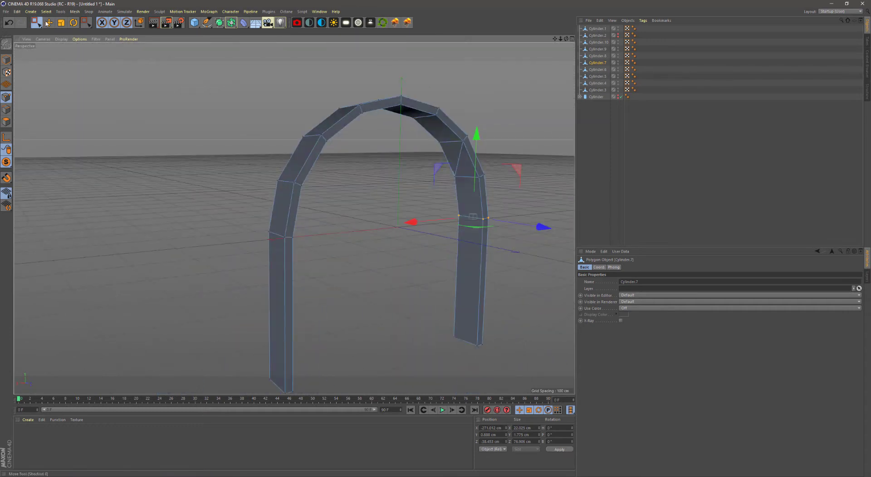
click(48, 23)
key(ctrl+z)
right_click(456, 162)
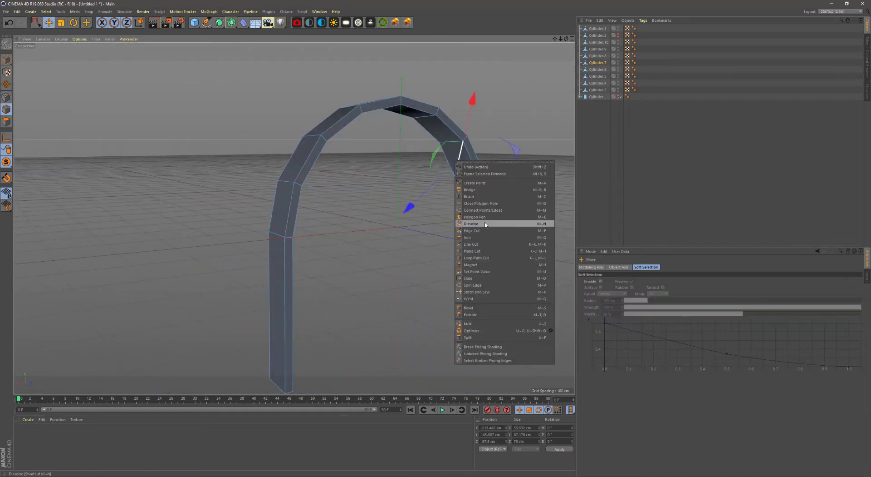
key(Escape)
key(ctrl+z)
Select the arch's top edge, try the mesh commands, then revert to the front view
key(ctrl+z)
right_click(453, 180)
key(Escape)
key(ctrl+z)
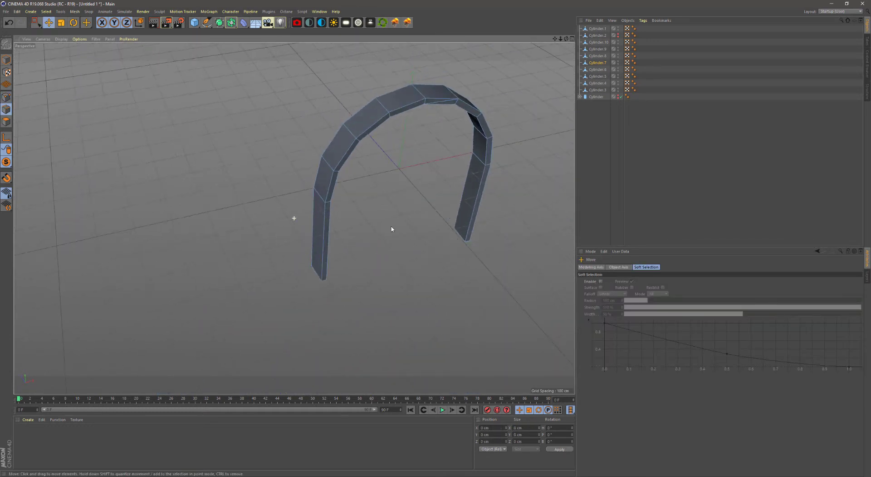
click(442, 101)
right_click(444, 102)
key(Escape)
key(ctrl+z)
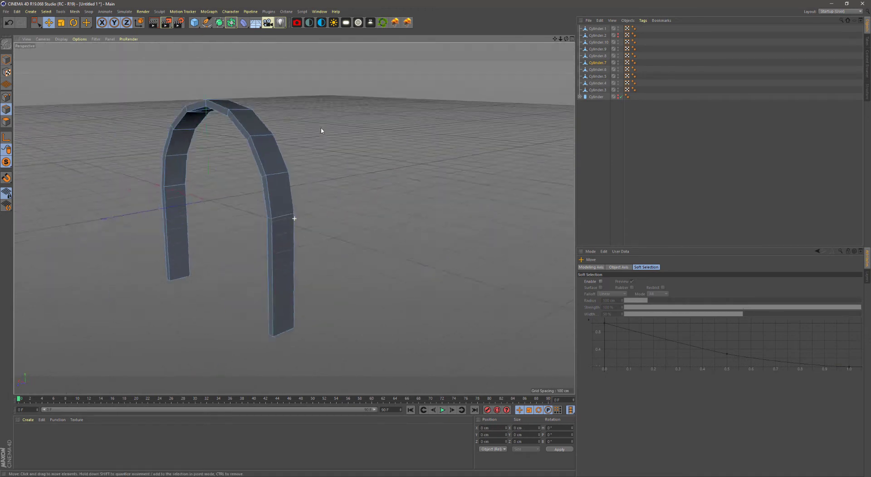
key(ctrl+z)
key(ctrl+z)
key(ctrl+z)
key(ctrl+z)
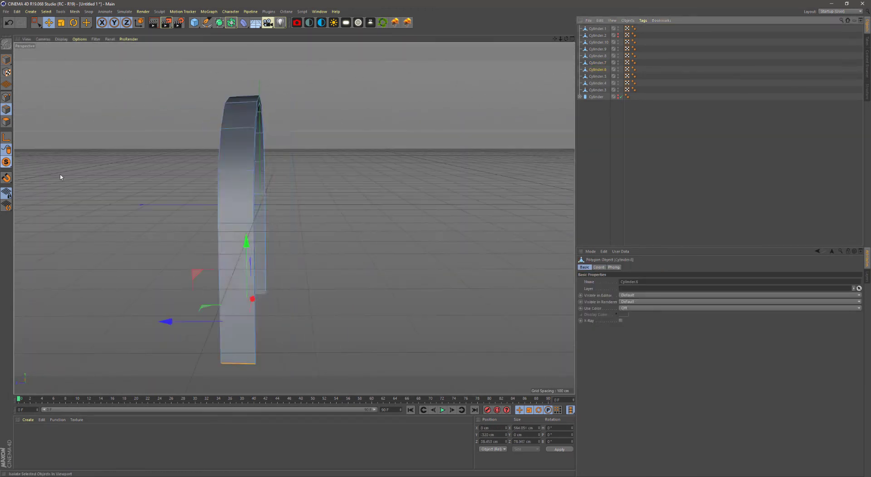
key(ctrl+z)
key(ctrl+z)
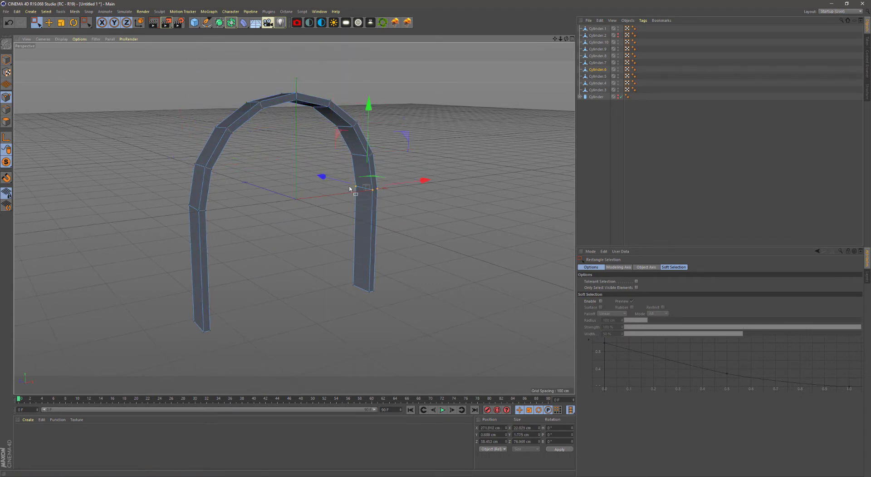
key(ctrl+z)
key(ctrl+z)
key(ctrl+z)
key(ctrl+z)
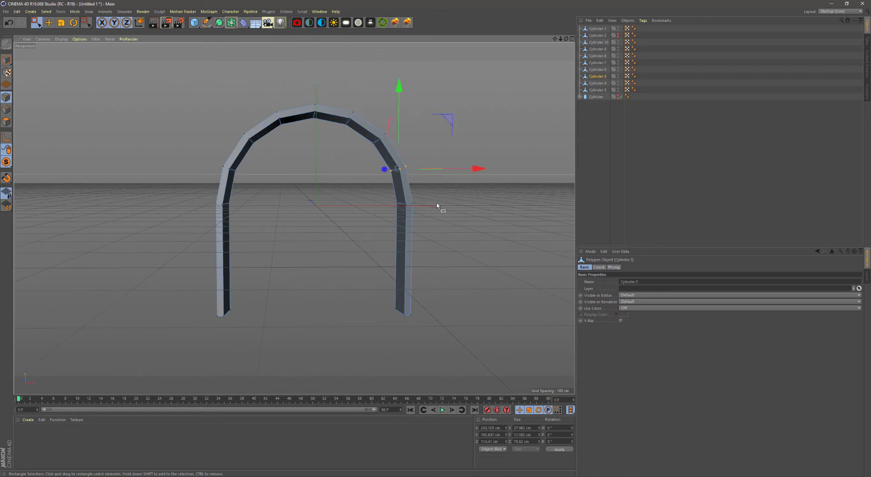
Scale the Cylinder.1 board down to about 95.7%
key(ctrl+z)
key(ctrl+z)
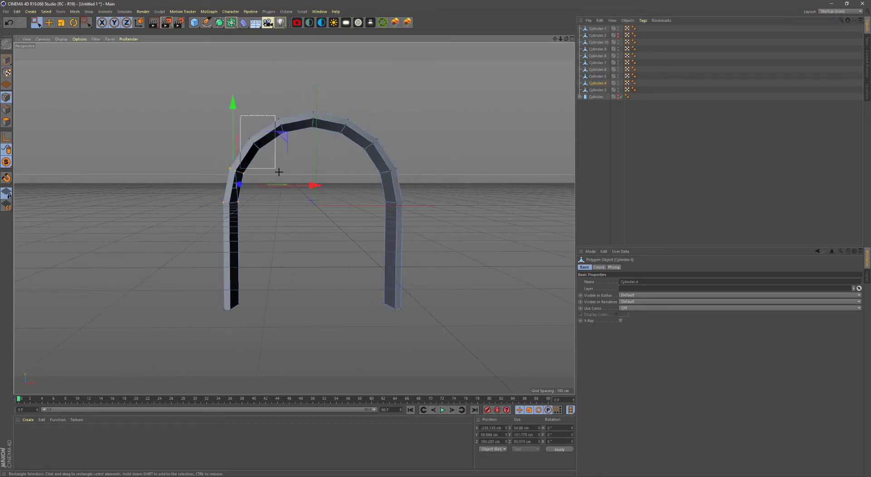
ctrl+click(598, 90)
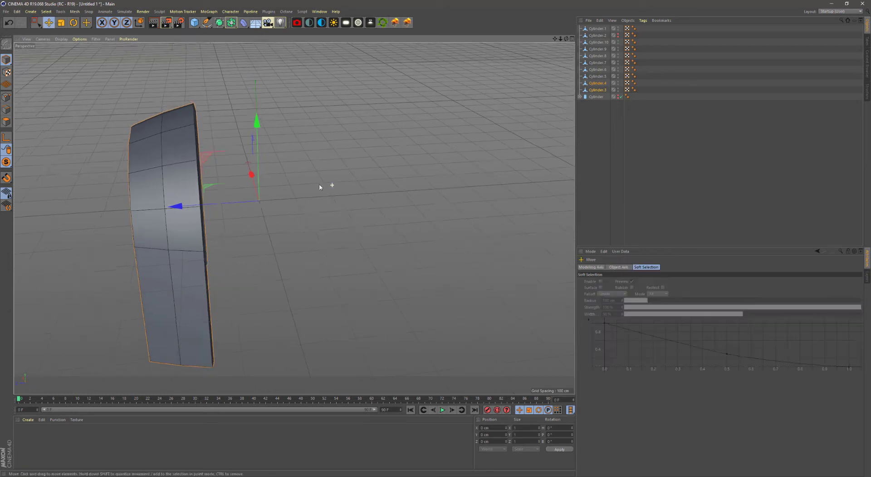
key(t)
mouse_move(203, 222)
mouse_down()
mouse_move(331, 276)
mouse_move(290, 243)
mouse_up()
Group the eight roof planks Cylinder.10–Cylinder.3 and name the group 'roofsds'
click(599, 41)
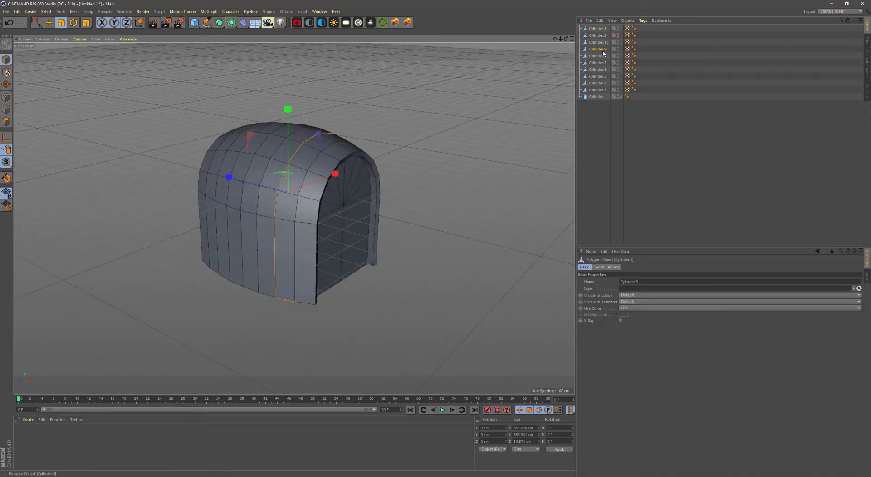
shift+click(597, 90)
key(alt+g)
double_click(595, 42)
text(roofs)
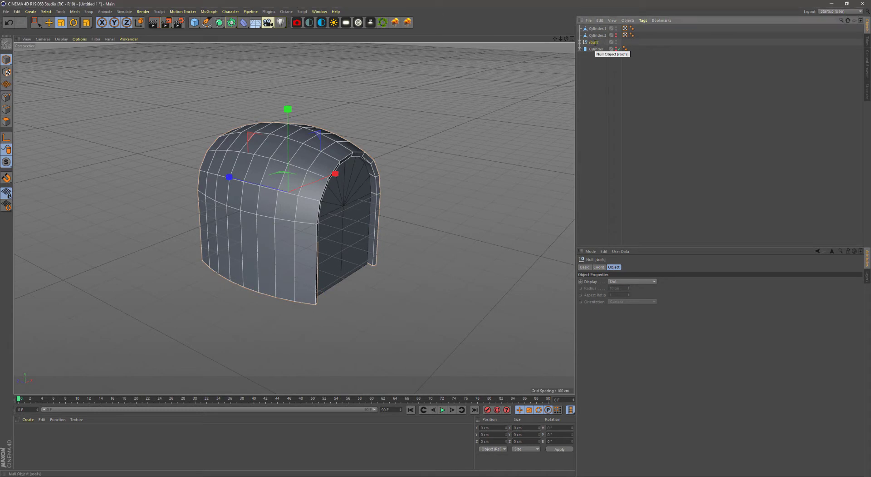
text(ds)
key(Return)
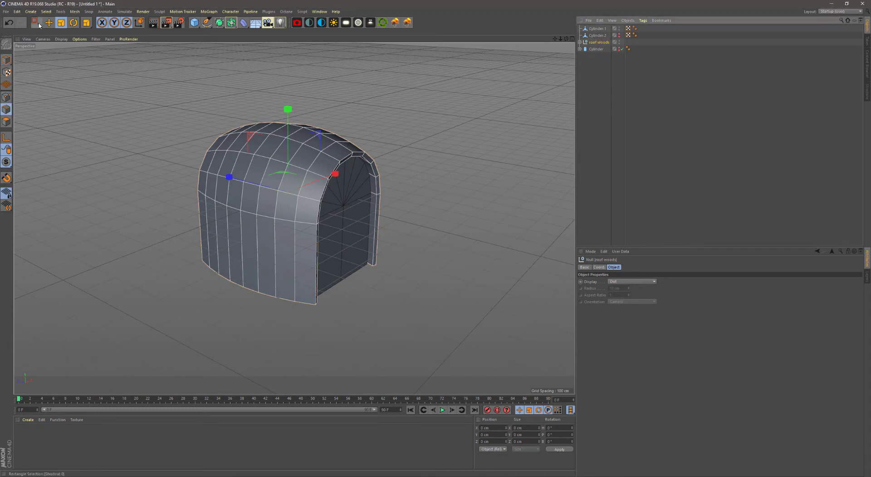
In the Right view, box-select the left vertical board and move it onto the left edge
click(39, 25)
key(F5)
key(F3)
drag(209, 89, 239, 394)
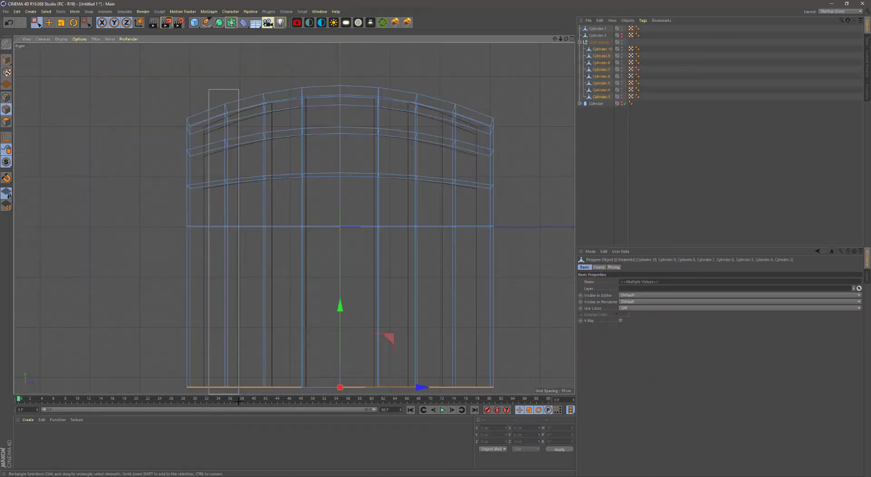
click(48, 22)
drag(208, 177, 202, 175)
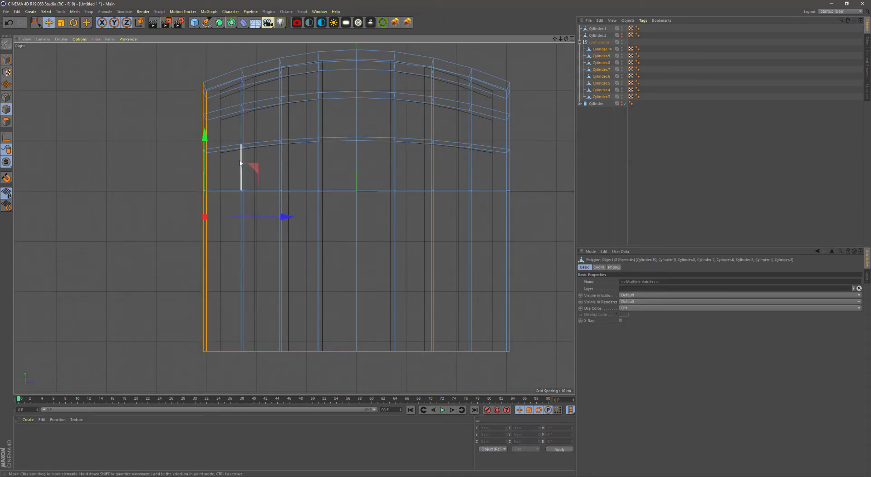
Select trim pieces Cylinder.10 through Cylinder.3 and solo them in the perspective view
key(F1)
scroll(277, 171, up, 3)
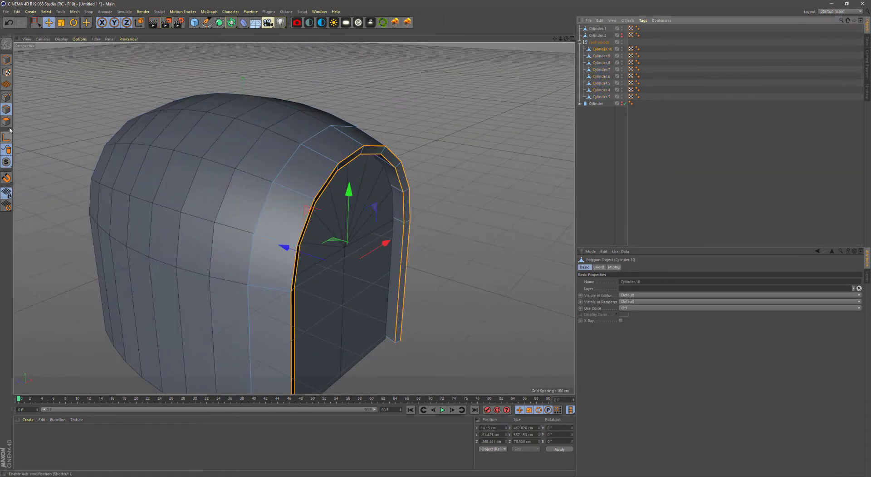
scroll(277, 171, up, 2)
alt+drag(277, 172, 259, 172)
shift+click(601, 97)
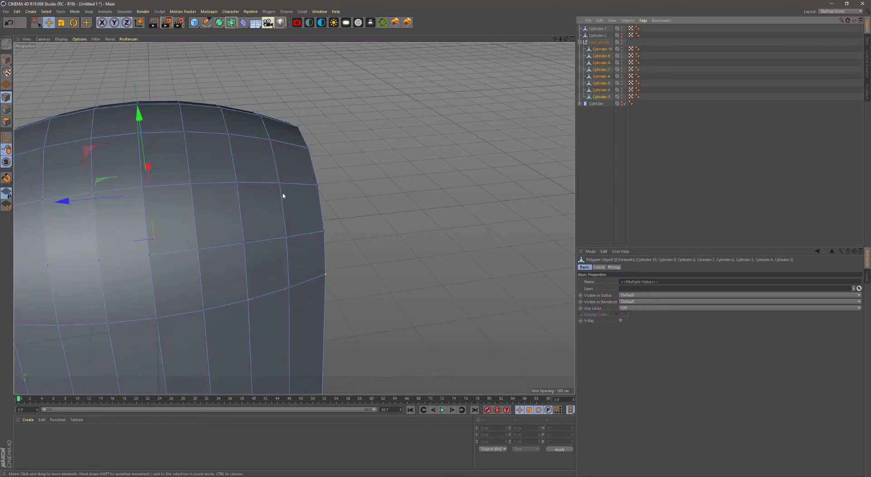
right_click(331, 187)
click(359, 361)
Show Cylinder.3 alone at a low side angle, in Polygon mode with Rectangle Selection
scroll(282, 212, down, 2)
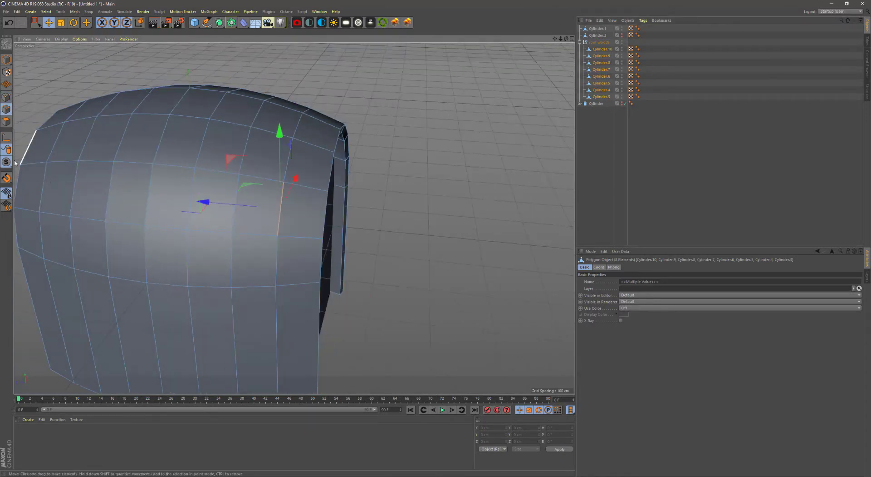
scroll(233, 224, down, 2)
click(137, 157)
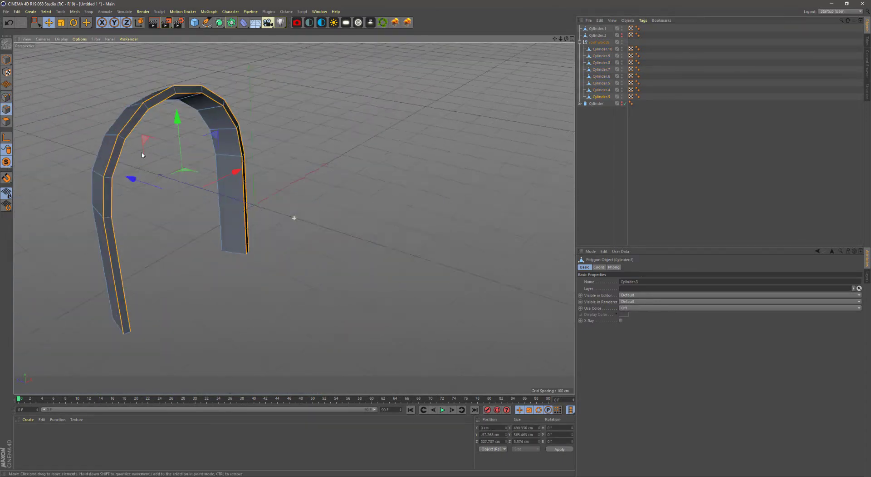
scroll(242, 221, up, 3)
alt+middle_drag(274, 226, 383, 196)
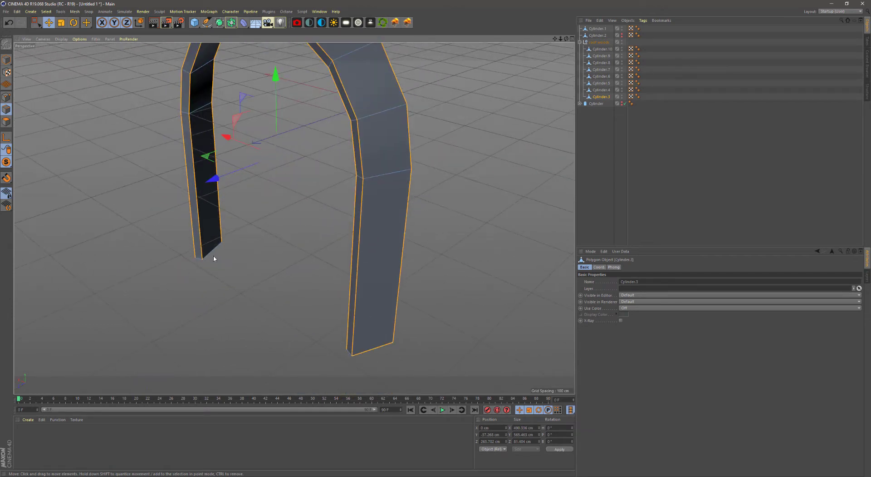
mouse_move(214, 258)
alt+mouse_down()
mouse_move(255, 325)
mouse_move(228, 340)
mouse_move(262, 352)
mouse_move(158, 252)
mouse_move(345, 247)
mouse_move(421, 231)
mouse_move(338, 232)
alt+mouse_up()
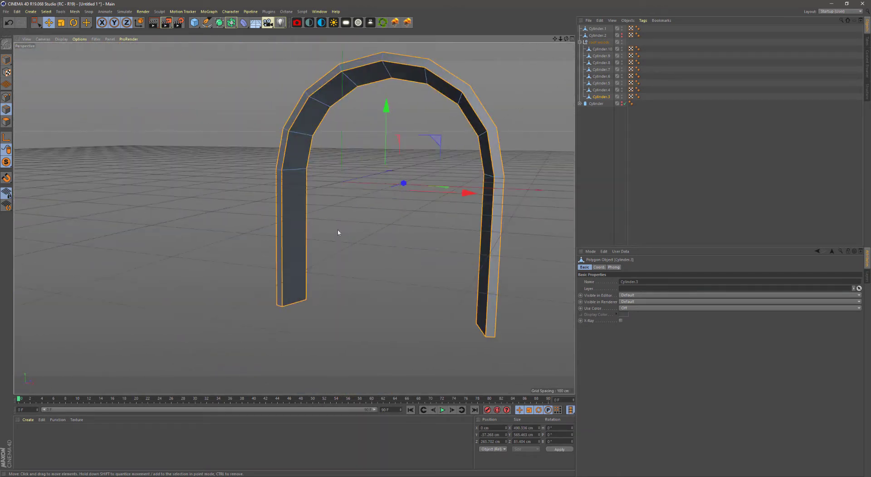
click(6, 121)
click(36, 22)
Split the selected straight leg polygons into new objects, then undo the split
drag(601, 86, 603, 48)
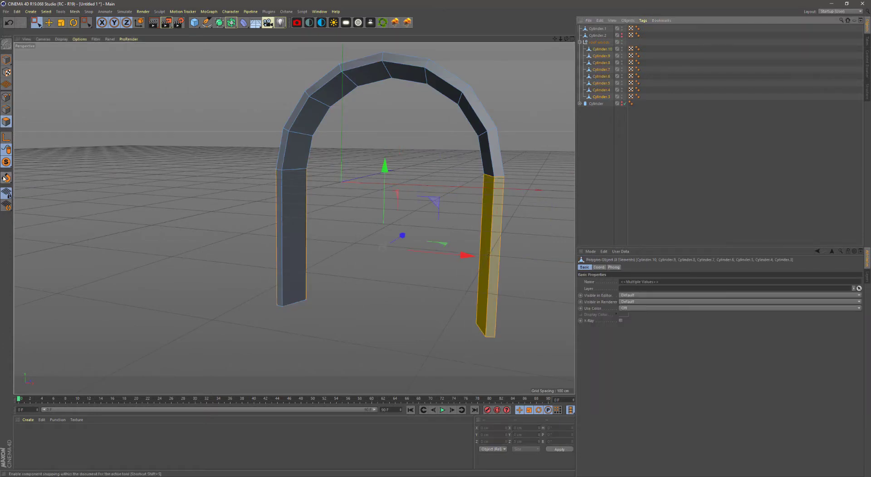
middle_click(290, 227)
middle_click(208, 274)
key(F1)
right_click(267, 194)
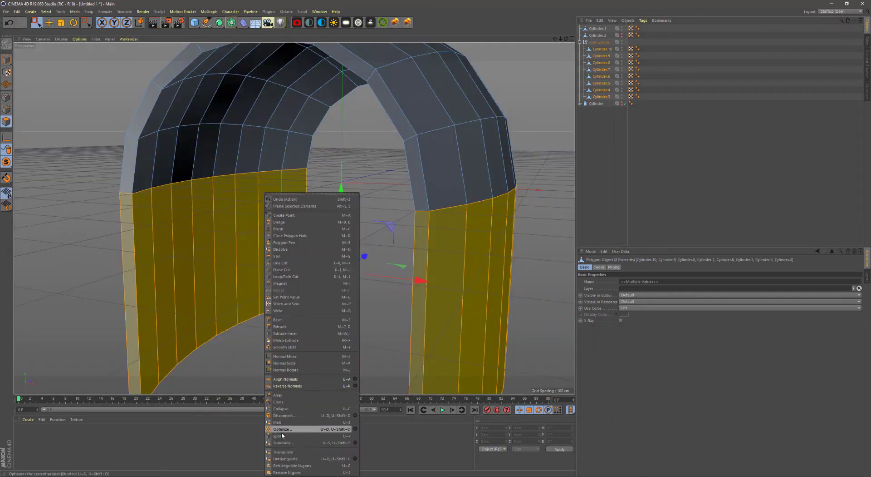
click(295, 430)
alt+drag(313, 229, 331, 227)
key(ctrl+z)
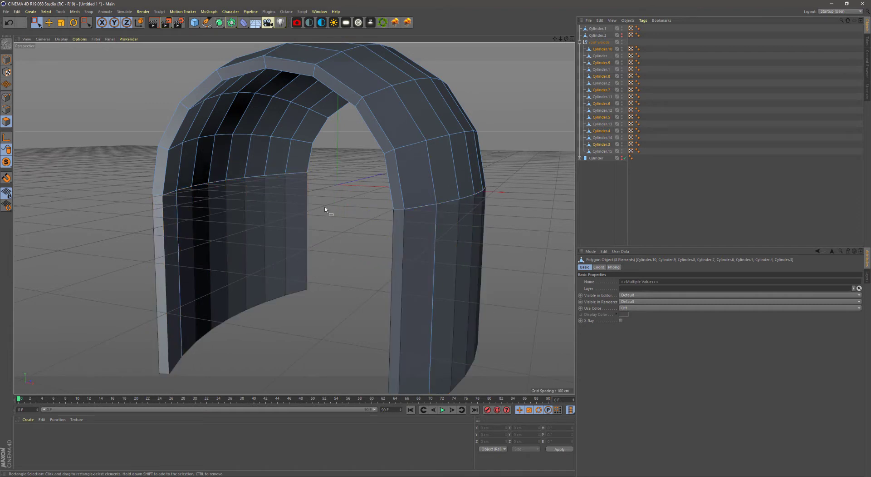
key(ctrl+z)
key(ctrl+z)
Split the lower wall polygons into separate objects Cylinder.11–Cylinder.15 and pick the thin pillar pieces
middle_click(325, 209)
middle_click(278, 230)
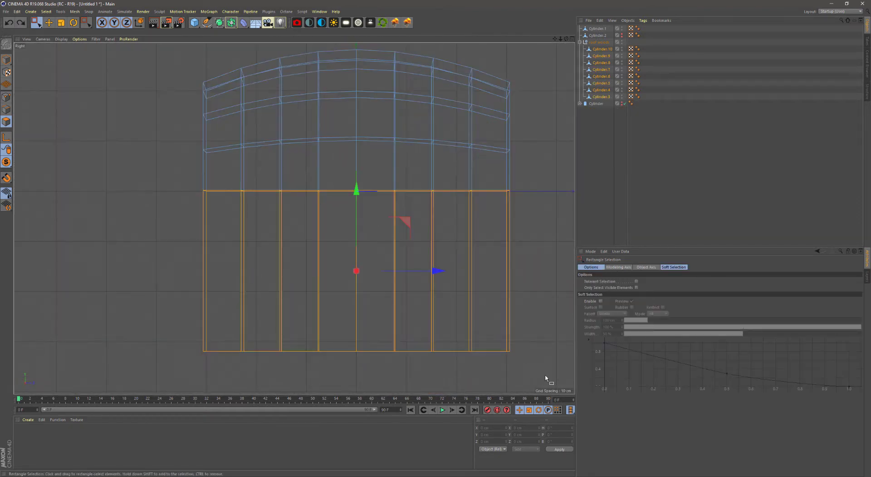
middle_click(184, 177)
middle_click(276, 200)
right_click(301, 267)
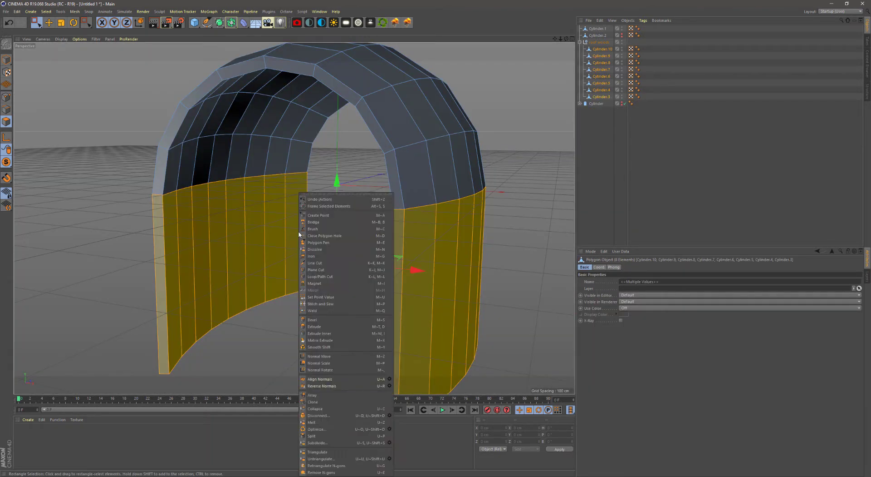
click(317, 402)
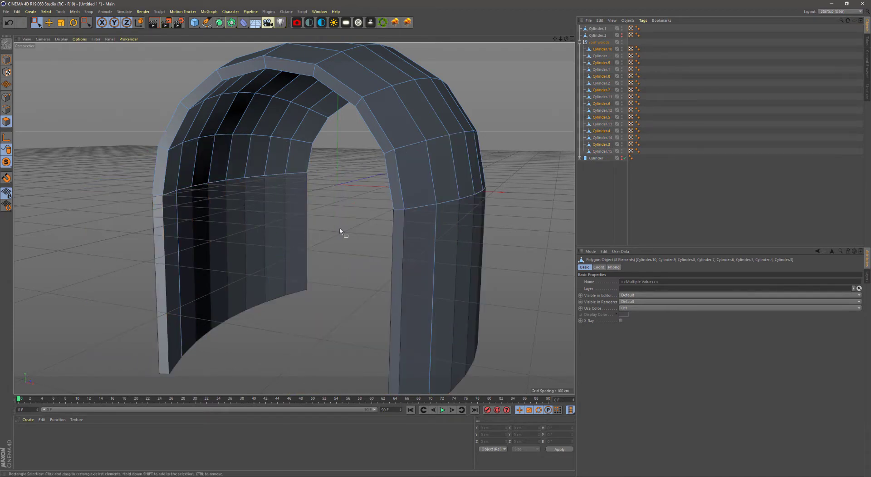
alt+drag(340, 229, 272, 218)
key(e)
click(170, 218)
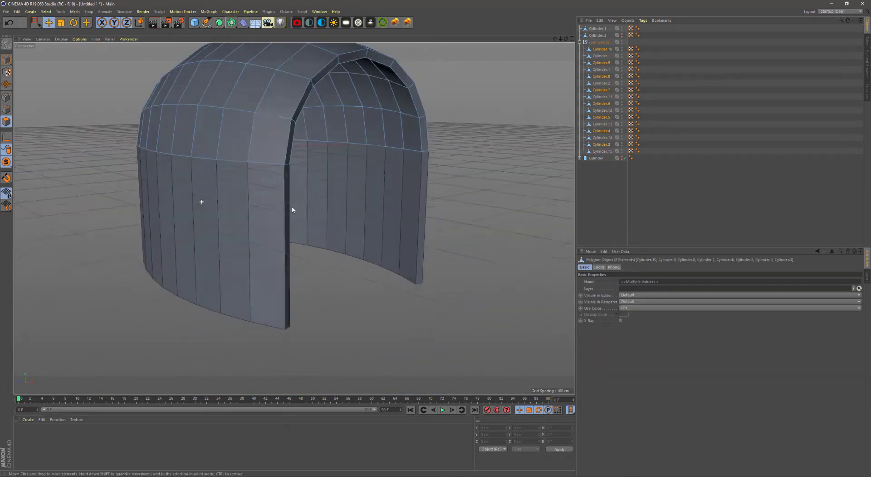
Start Close Polygon Hole and select Cylinder.10, zooming in on its open edge
right_click(304, 228)
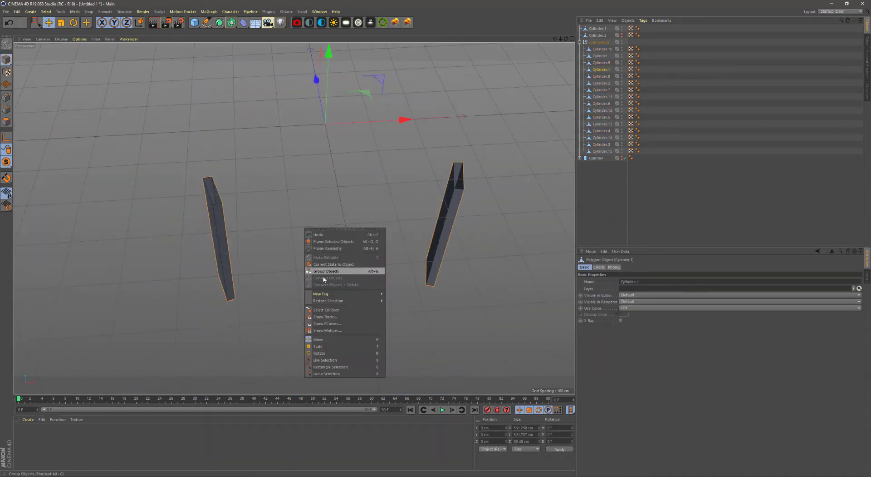
click(327, 271)
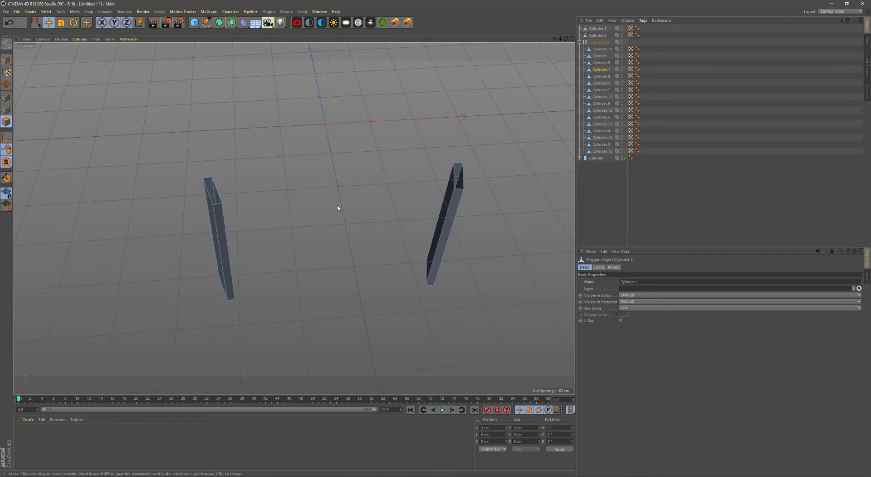
click(601, 62)
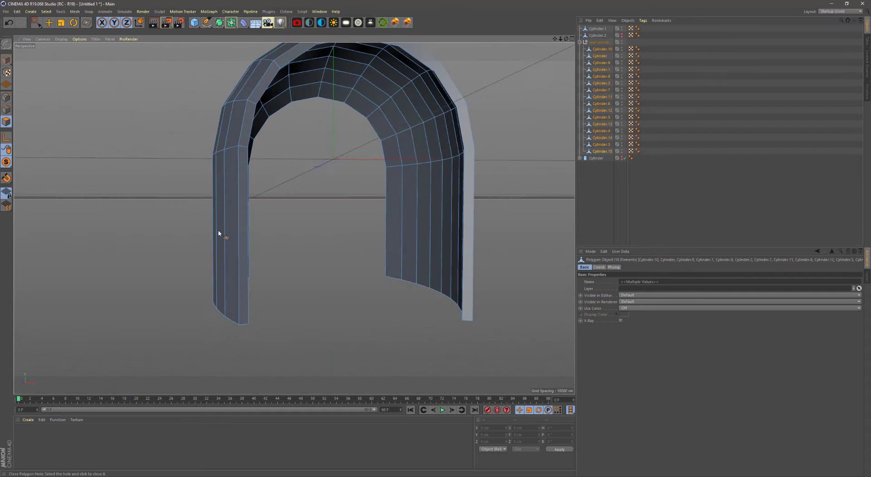
scroll(218, 233, up, 5)
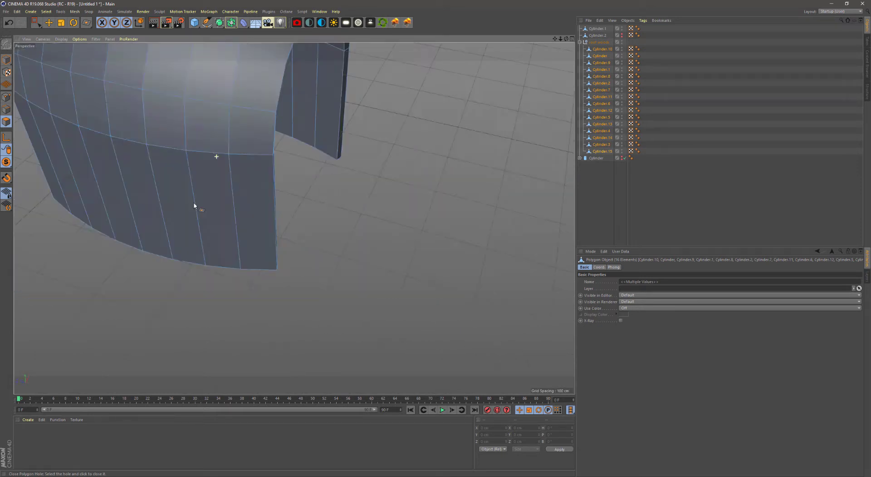
alt+drag(195, 205, 253, 171)
click(150, 137)
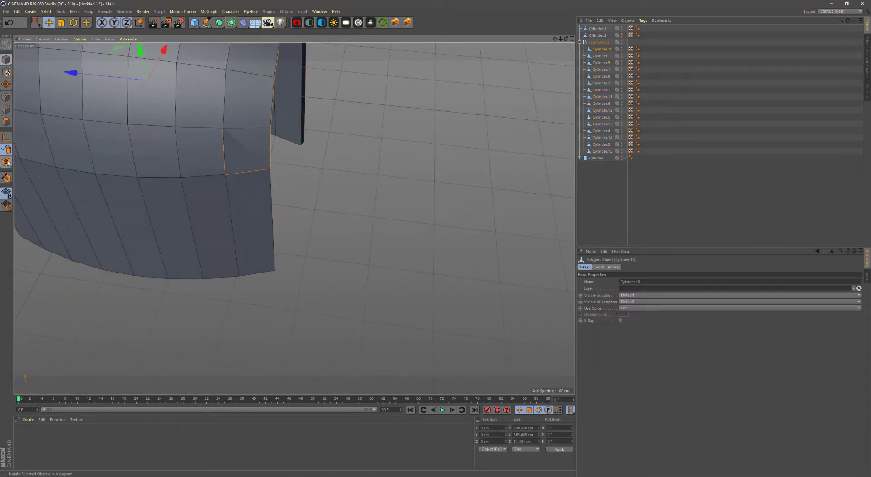
scroll(268, 223, down, 5)
alt+drag(268, 223, 296, 244)
Select the arch's bottom points from a low side view, ready for a mesh command
key(Return)
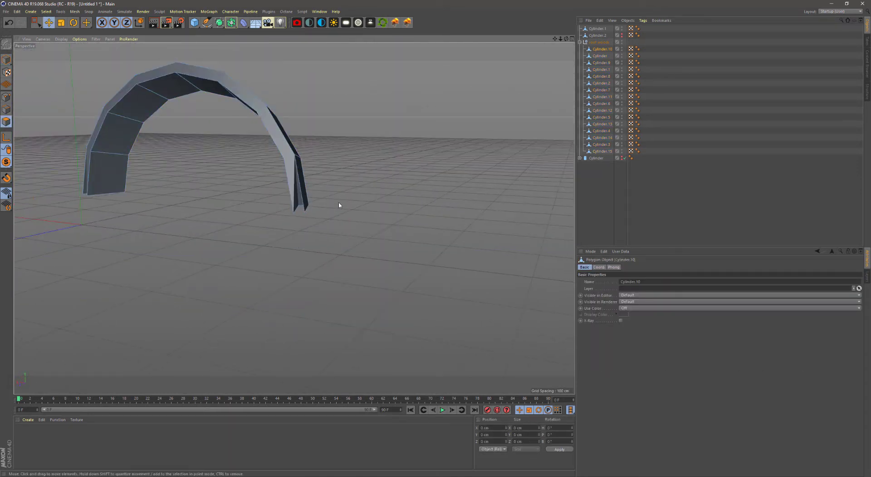
shift+click(295, 212)
scroll(317, 232, up, 2)
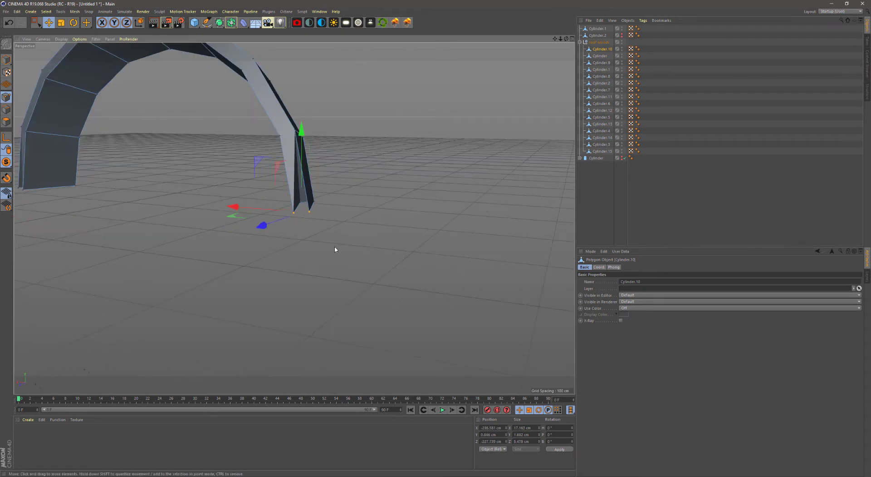
scroll(338, 234, up, 2)
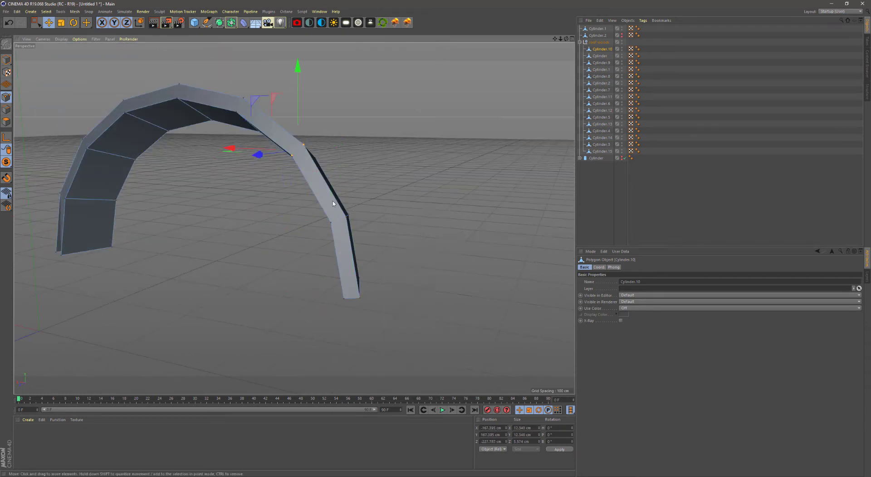
mouse_move(334, 203)
alt+mouse_down()
mouse_move(342, 248)
mouse_move(386, 215)
alt+mouse_up()
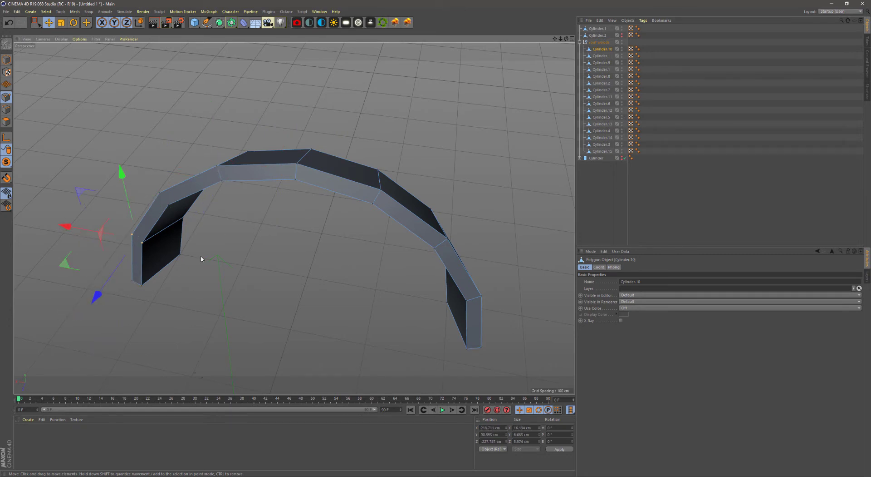
mouse_move(398, 291)
alt+mouse_down()
mouse_move(288, 177)
mouse_move(532, 291)
mouse_move(379, 235)
alt+mouse_up()
right_click(428, 253)
Connect the selected points on the pillar piece named Cylinder and check both pillars
click(454, 445)
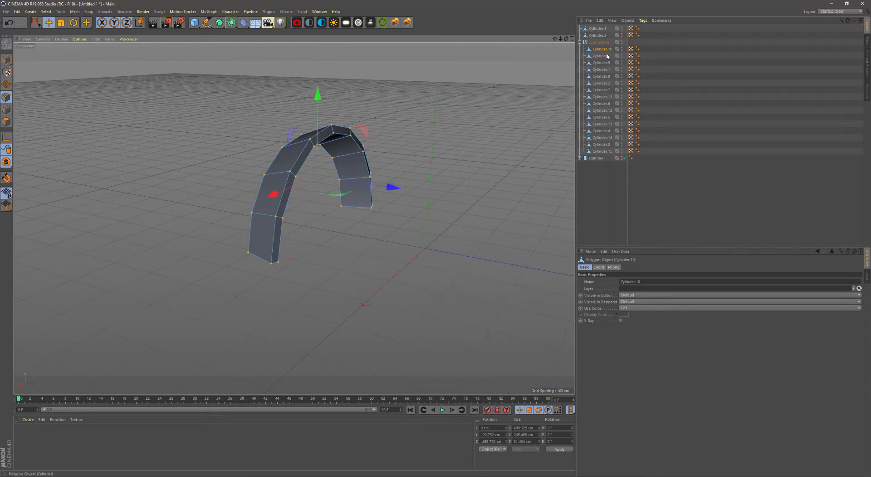
click(600, 55)
right_click(286, 231)
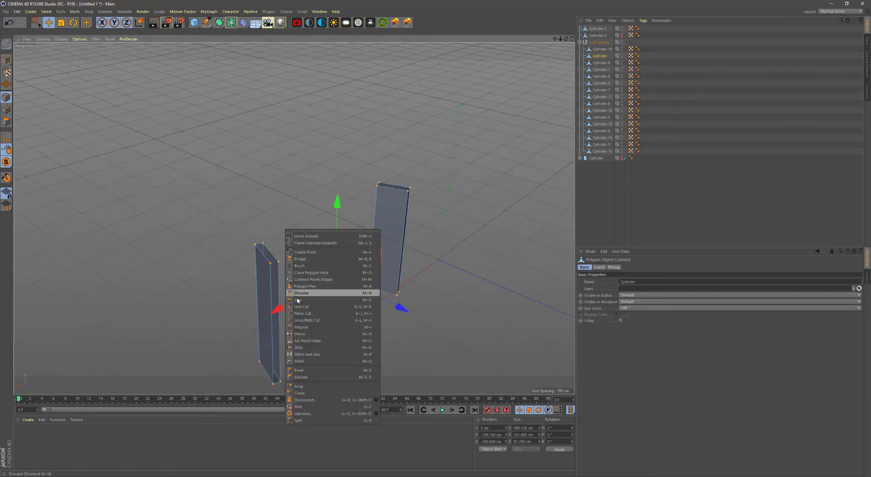
click(311, 280)
mouse_move(312, 280)
alt+mouse_down()
mouse_move(456, 245)
mouse_move(90, 178)
alt+mouse_up()
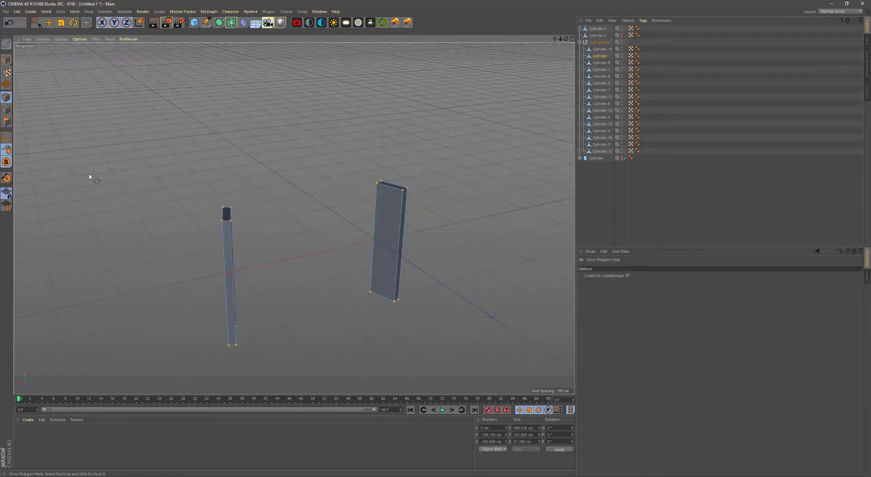
alt+drag(318, 273, 392, 236)
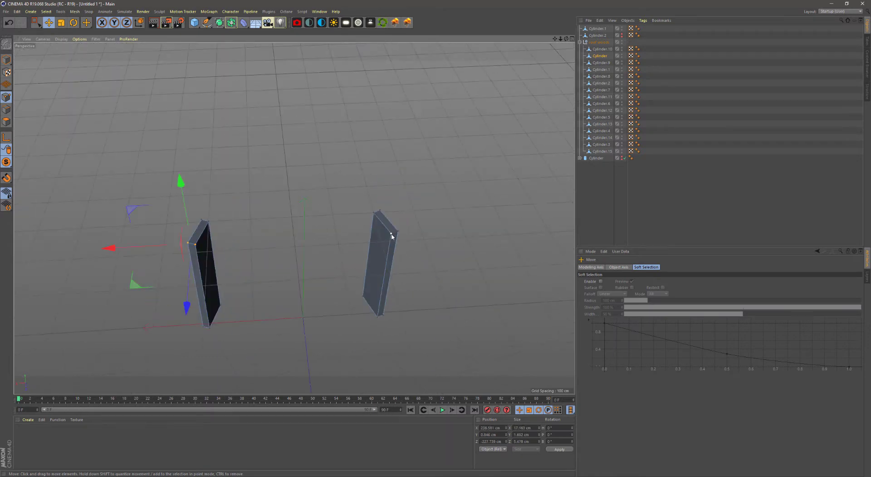
mouse_move(340, 304)
alt+mouse_down()
mouse_move(293, 218)
mouse_move(462, 245)
alt+mouse_up()
Optimize the Cylinder.9 arch mesh to merge stray points
click(601, 62)
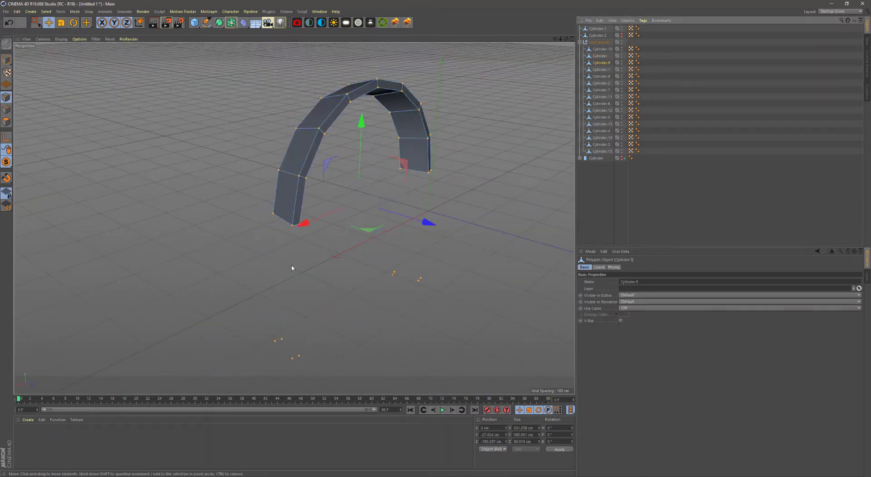
alt+drag(292, 268, 208, 250)
right_click(208, 250)
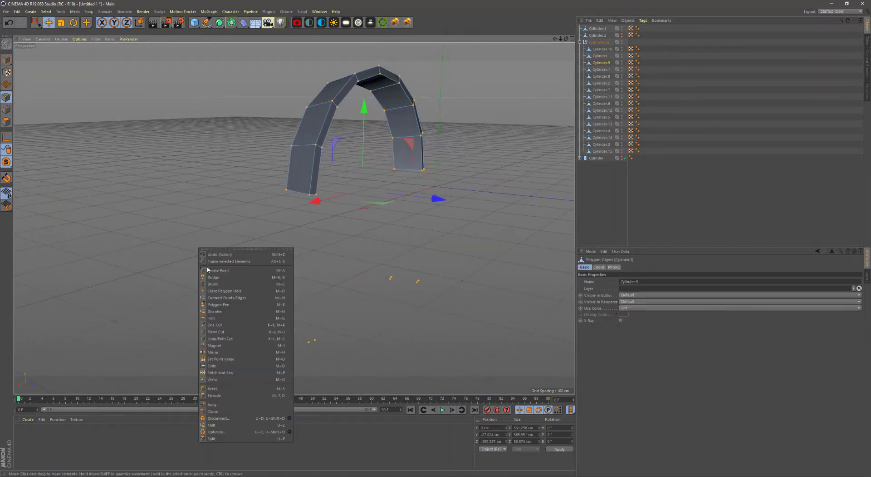
click(222, 433)
alt+drag(291, 216, 414, 196)
mouse_move(27, 169)
alt+mouse_down()
mouse_move(255, 283)
mouse_move(369, 140)
alt+mouse_up()
Apply Close Polygon Hole to Cylinder.8 and the next arch piece's open ends
click(601, 75)
click(7, 162)
right_click(458, 141)
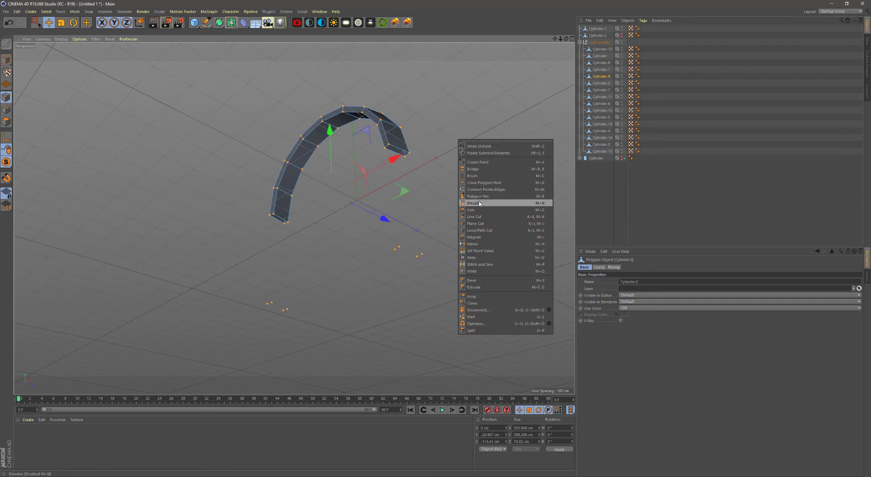
right_click(487, 162)
click(500, 204)
alt+drag(339, 199, 373, 380)
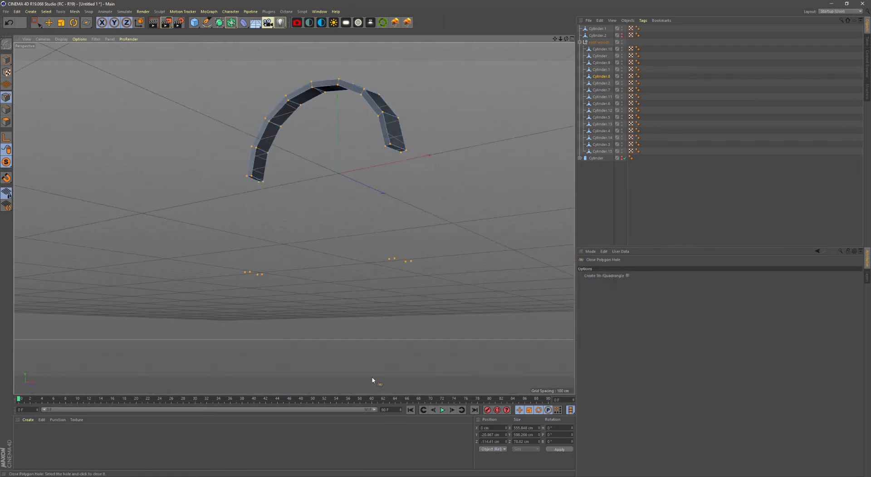
click(602, 83)
mouse_move(295, 227)
alt+mouse_down()
mouse_move(227, 149)
mouse_move(252, 187)
mouse_move(199, 112)
alt+mouse_up()
Cap the open end holes on the next arch pieces
click(209, 152)
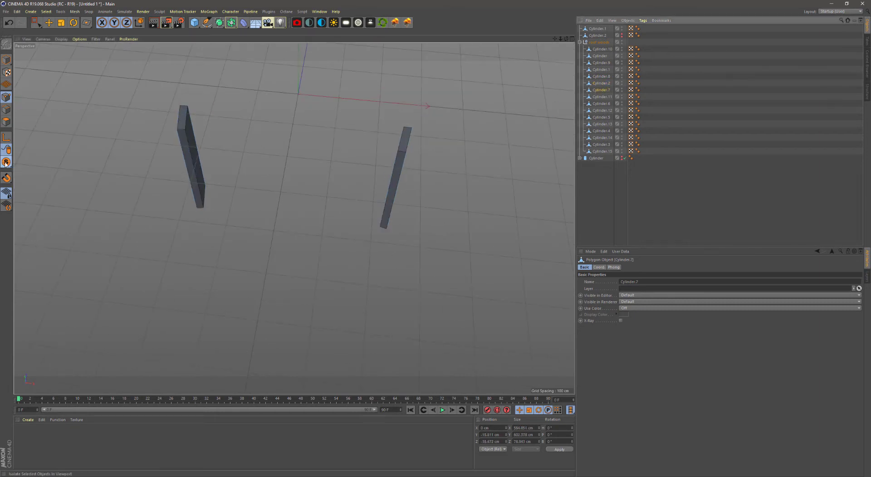
alt+drag(25, 150, 197, 148)
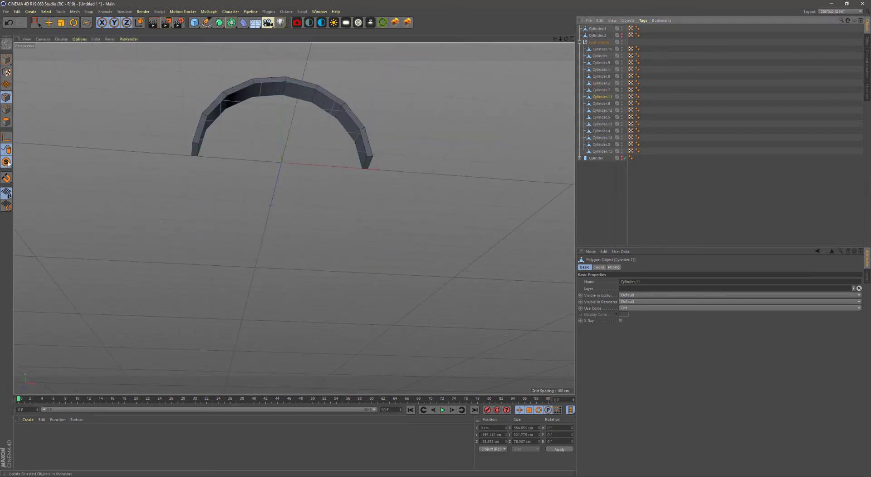
alt+drag(438, 355, 175, 157)
click(175, 157)
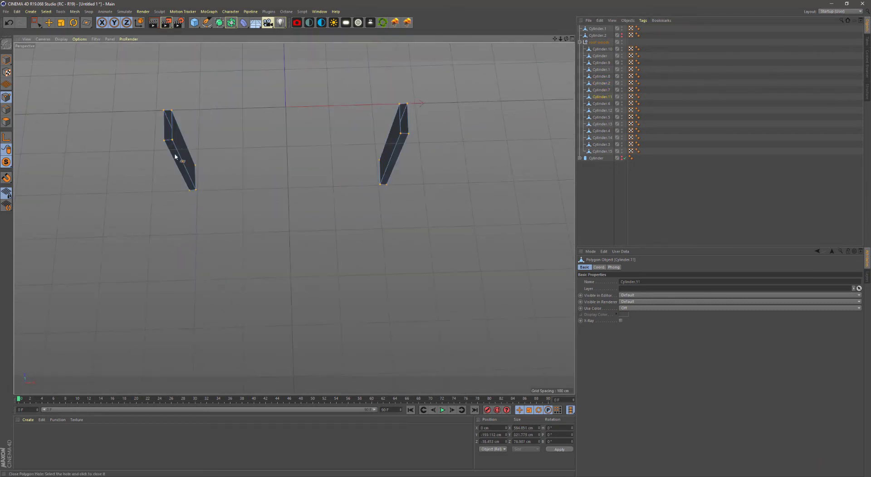
click(607, 106)
mouse_move(272, 204)
alt+mouse_down()
mouse_move(151, 134)
mouse_move(275, 147)
alt+mouse_up()
right_click(275, 147)
click(318, 325)
alt+drag(317, 325, 165, 155)
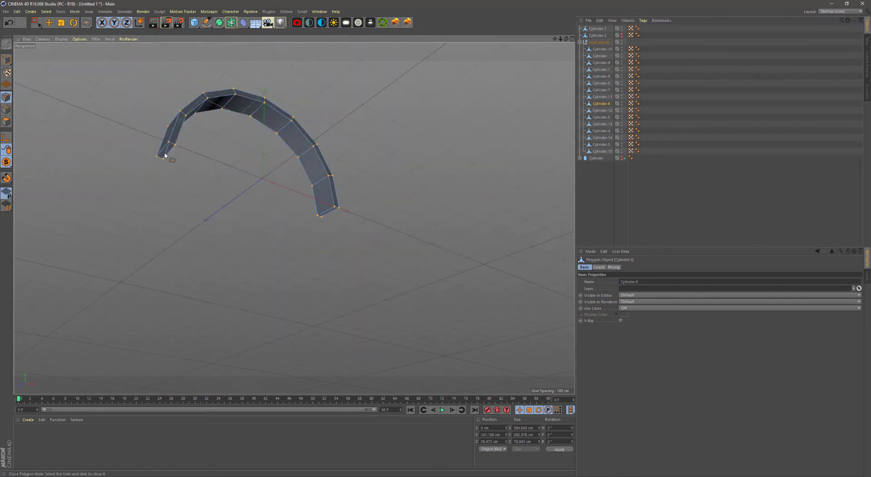
click(332, 214)
mouse_move(362, 143)
alt+mouse_down()
mouse_move(129, 150)
mouse_move(325, 170)
mouse_move(471, 148)
mouse_move(226, 182)
alt+mouse_up()
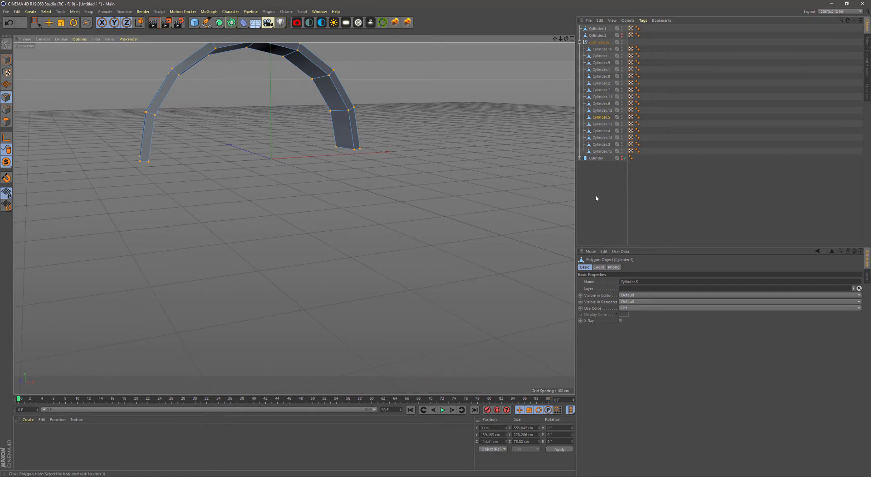
Close the hole at the top of the next post piece
click(603, 124)
alt+drag(318, 204, 139, 242)
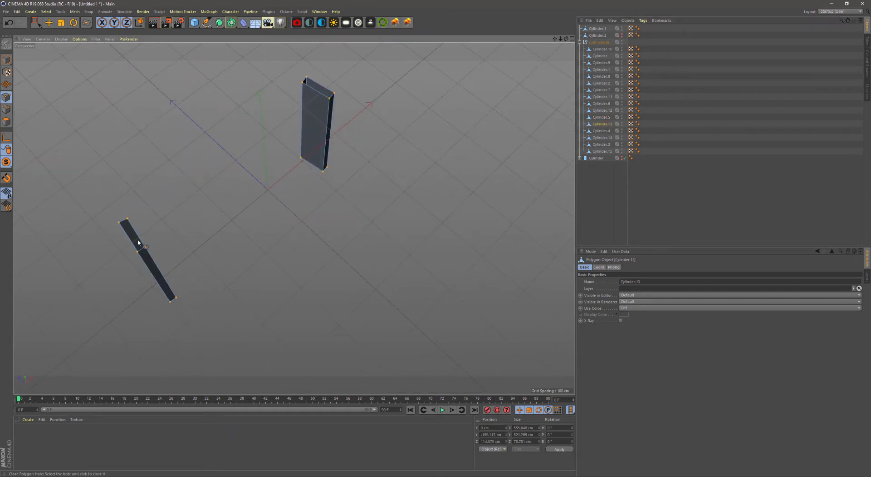
click(330, 98)
mouse_move(331, 98)
alt+mouse_down()
mouse_move(302, 81)
mouse_move(164, 170)
alt+mouse_up()
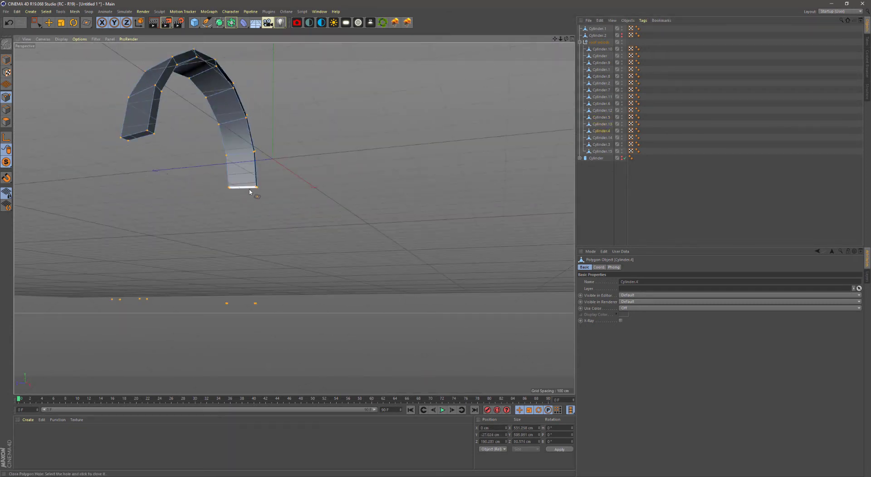
right_click(326, 250)
Check the remaining arch pieces, then select Cylinder.15, Cylinder.10 and Cylinder.9 together
click(603, 138)
mouse_move(408, 227)
alt+mouse_down()
mouse_move(309, 245)
mouse_move(273, 236)
alt+mouse_up()
click(602, 144)
mouse_move(345, 227)
alt+mouse_down()
mouse_move(393, 290)
mouse_move(345, 254)
alt+mouse_up()
right_click(393, 291)
key(Escape)
click(603, 151)
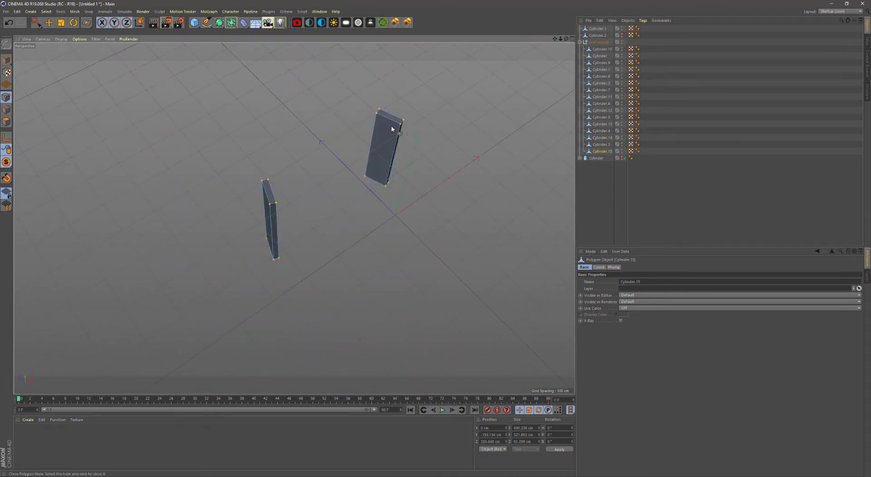
ctrl+click(602, 48)
ctrl+click(602, 63)
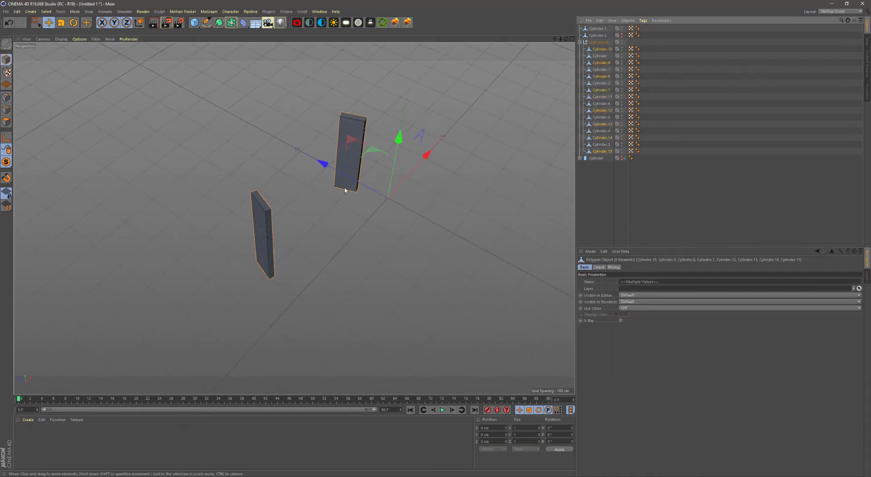
Frame the selected wall boards and group them under a new null
alt+drag(345, 190, 155, 192)
key(o)
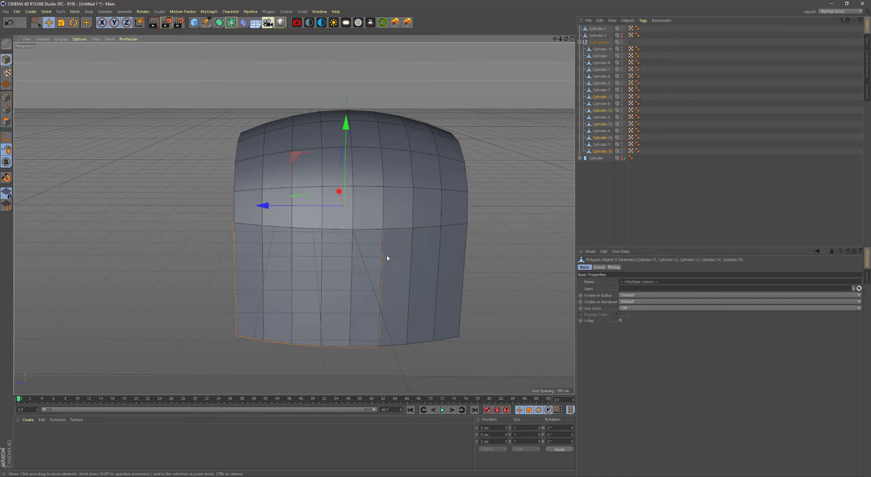
mouse_move(388, 257)
alt+mouse_down()
mouse_move(461, 249)
mouse_move(486, 176)
alt+mouse_up()
key(alt+g)
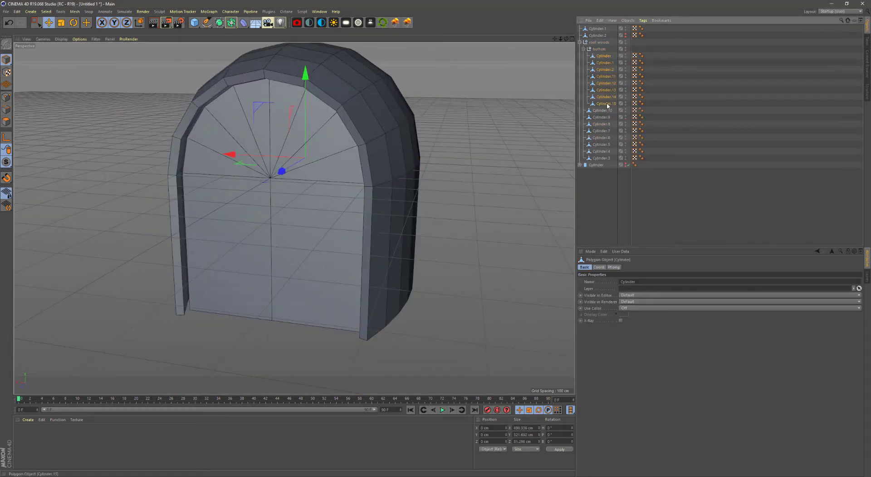
Bevel the wall board polygons with an offset of about 2.8 cm
click(6, 122)
right_click(435, 263)
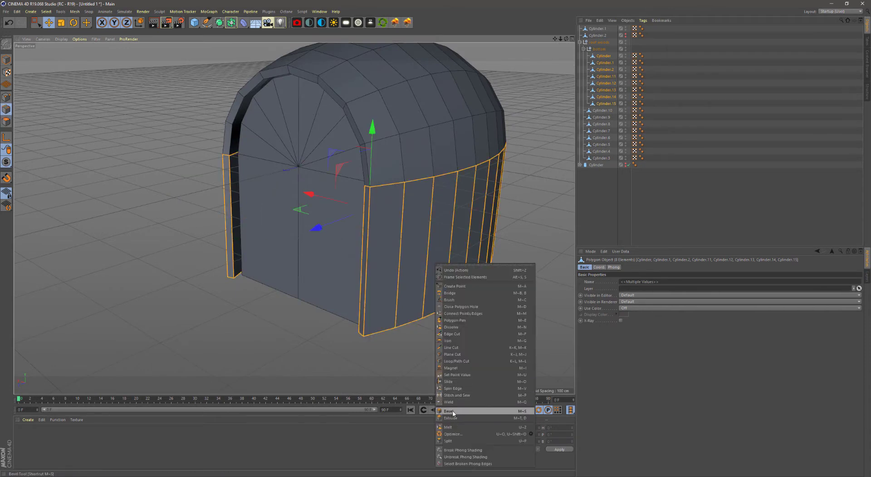
click(454, 415)
drag(503, 325, 572, 295)
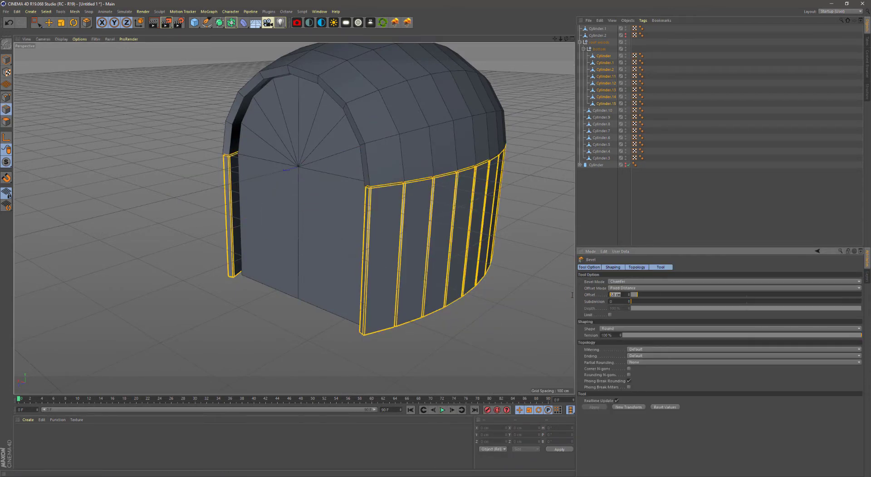
Select all the roof planks and bevel their edges
click(603, 110)
shift+click(601, 158)
click(6, 60)
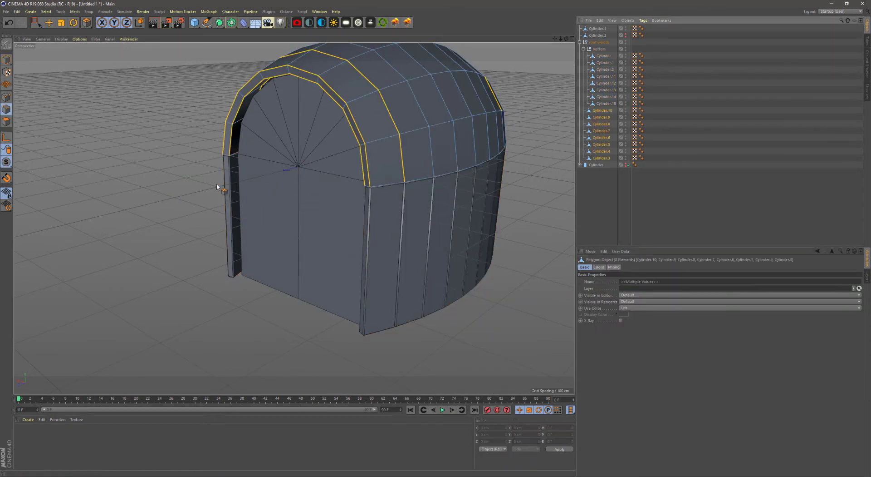
right_click(238, 198)
click(257, 348)
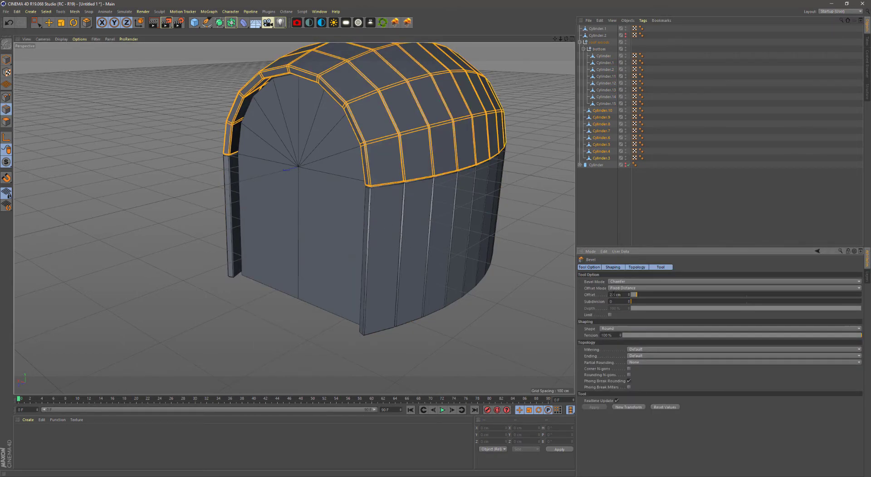
click(48, 23)
Stretch Cylinder.1 to 111% along its depth in the Right view
alt+drag(375, 195, 432, 219)
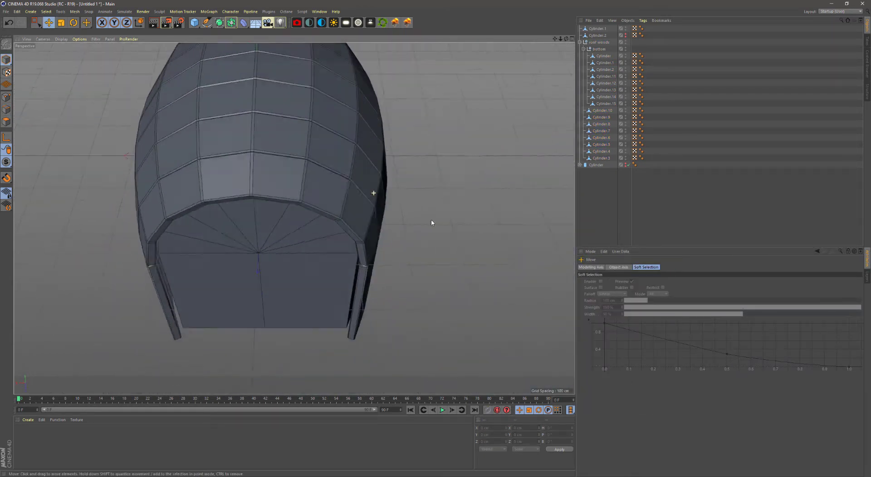
scroll(334, 191, up, 5)
mouse_move(334, 191)
alt+mouse_down()
mouse_move(373, 192)
mouse_move(253, 141)
mouse_move(428, 195)
mouse_move(310, 173)
mouse_move(307, 203)
mouse_move(331, 196)
mouse_move(254, 136)
mouse_move(315, 156)
mouse_move(295, 214)
mouse_move(339, 172)
mouse_move(462, 145)
alt+mouse_up()
click(194, 22)
click(244, 135)
click(598, 28)
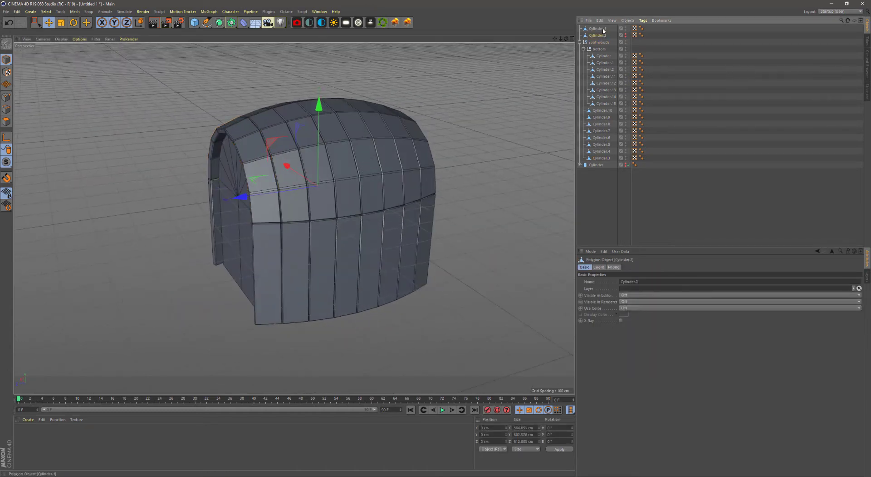
key(F3)
click(61, 24)
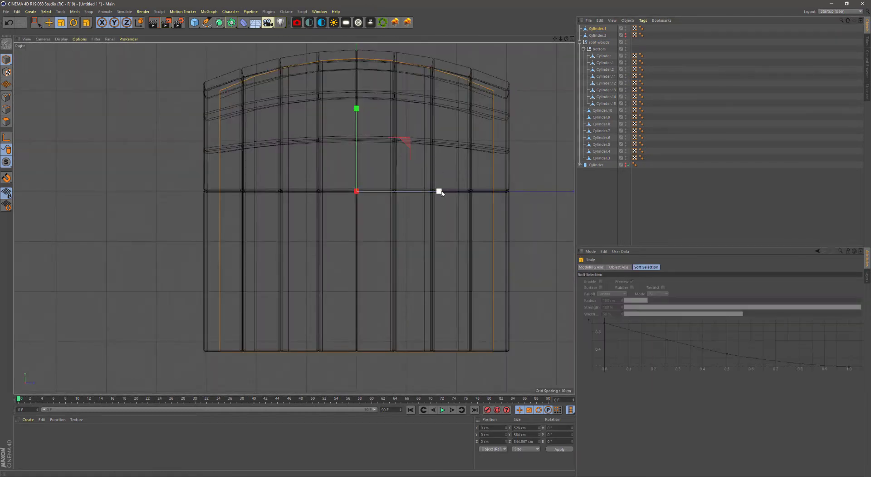
drag(438, 192, 450, 193)
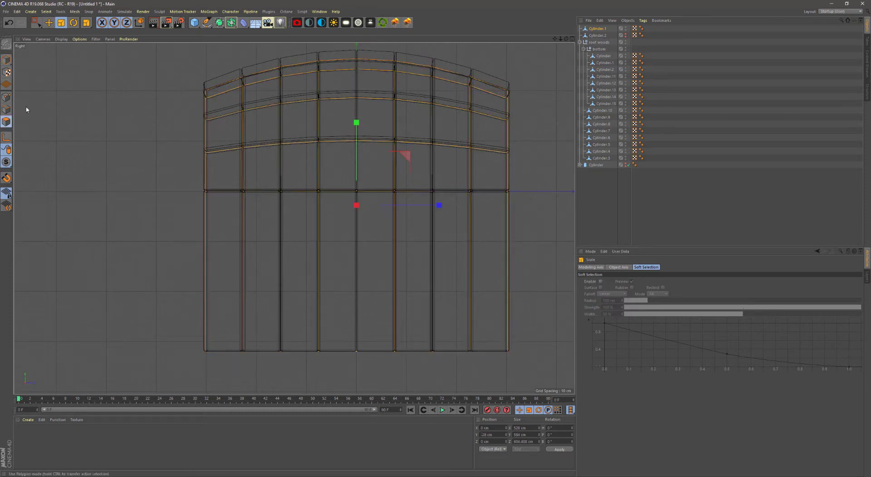
Loop-select an arched strip and Split it into its own object
click(86, 22)
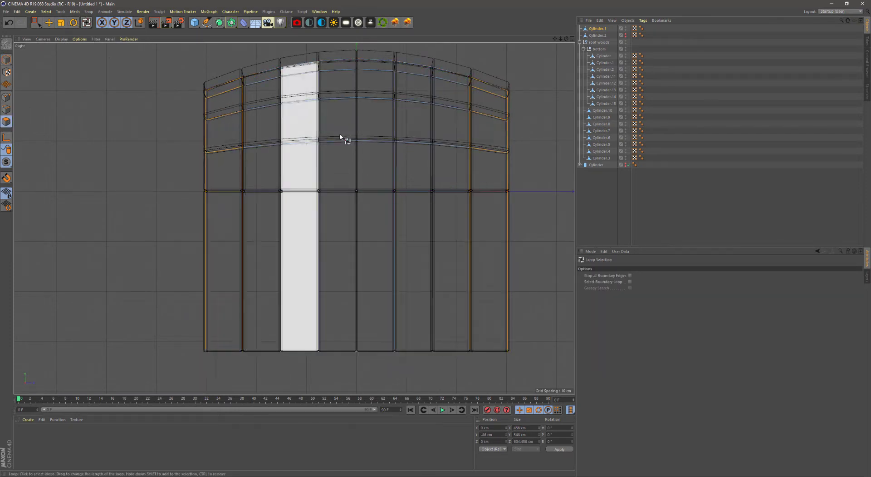
key(F1)
right_click(293, 224)
click(310, 414)
Scale the newly split trim piece up slightly
click(49, 22)
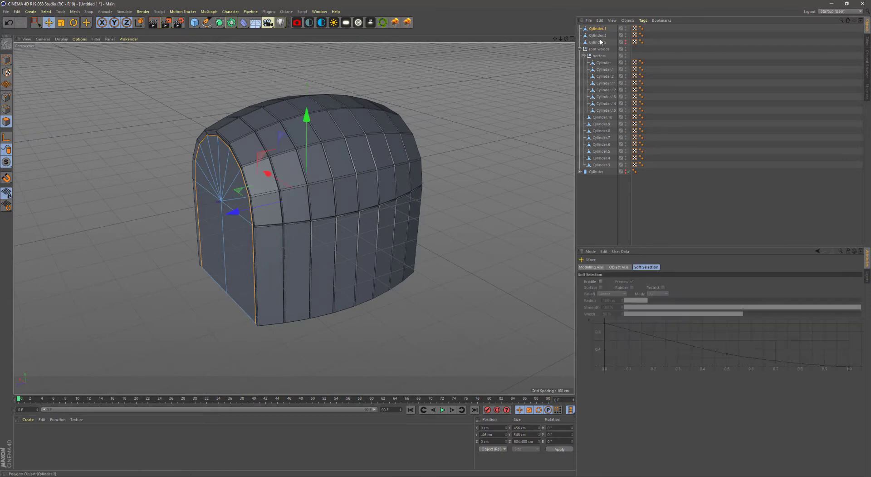
key(t)
drag(92, 89, 127, 130)
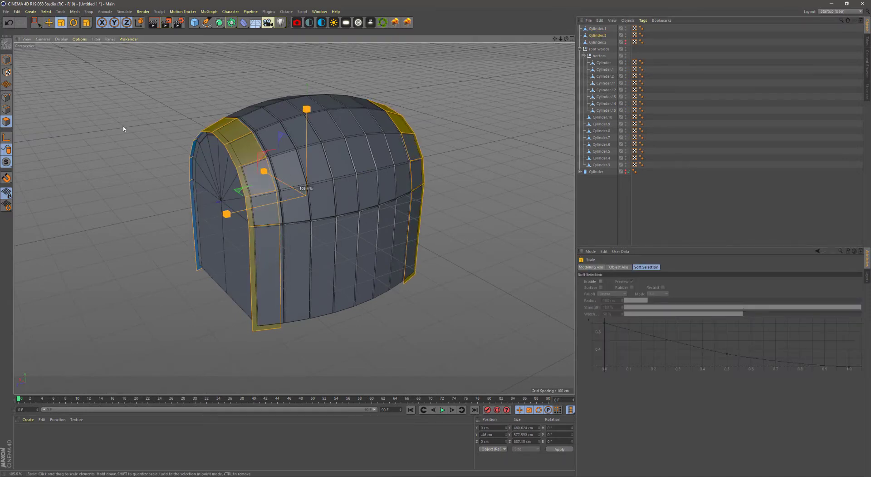
scroll(252, 146, up, 5)
Add a Loop/Path Cut edge loop across the barrel
right_click(273, 135)
click(291, 217)
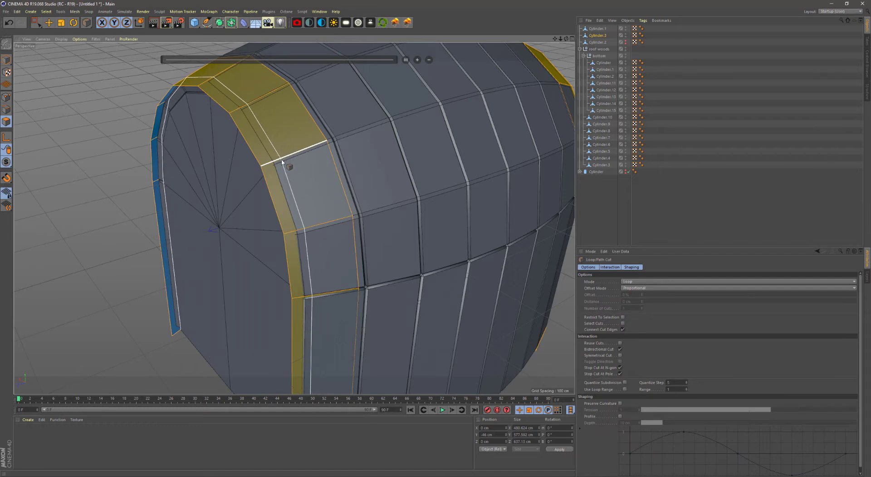
click(290, 161)
mouse_move(291, 161)
alt+mouse_down()
mouse_move(422, 186)
mouse_move(432, 145)
alt+mouse_up()
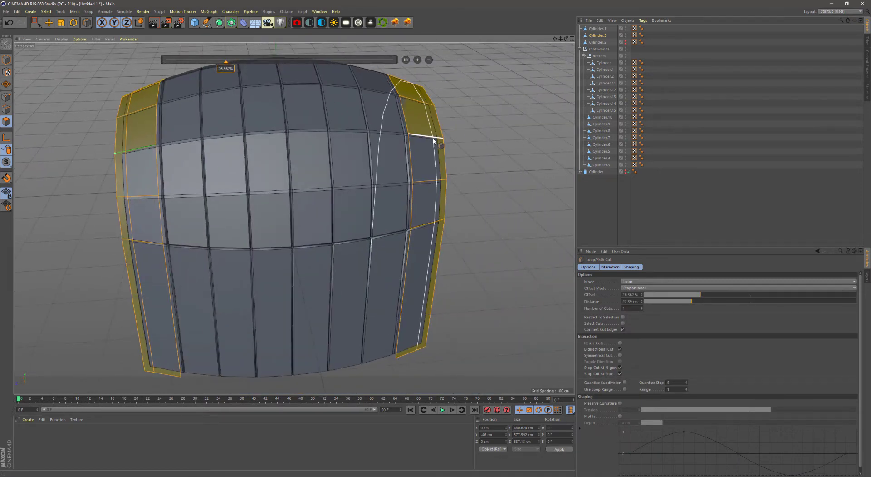
Bring up the Save File dialog for the scene
click(6, 58)
drag(87, 22, 113, 71)
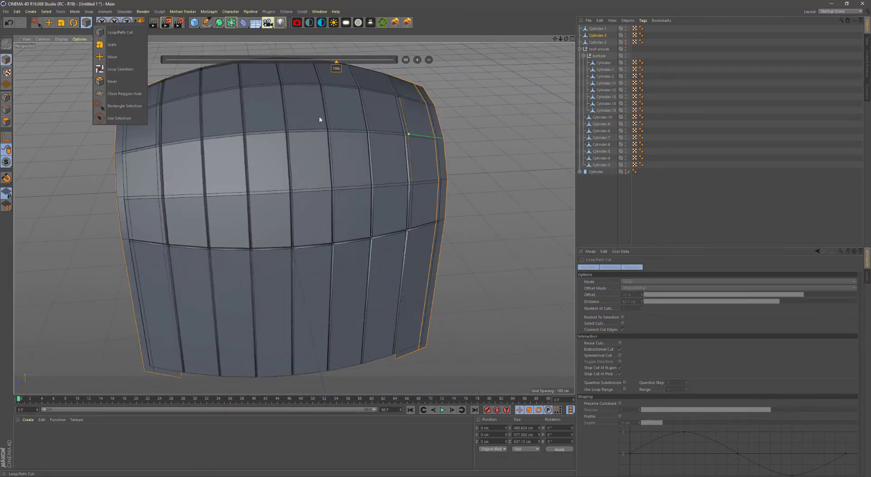
key(ctrl+s)
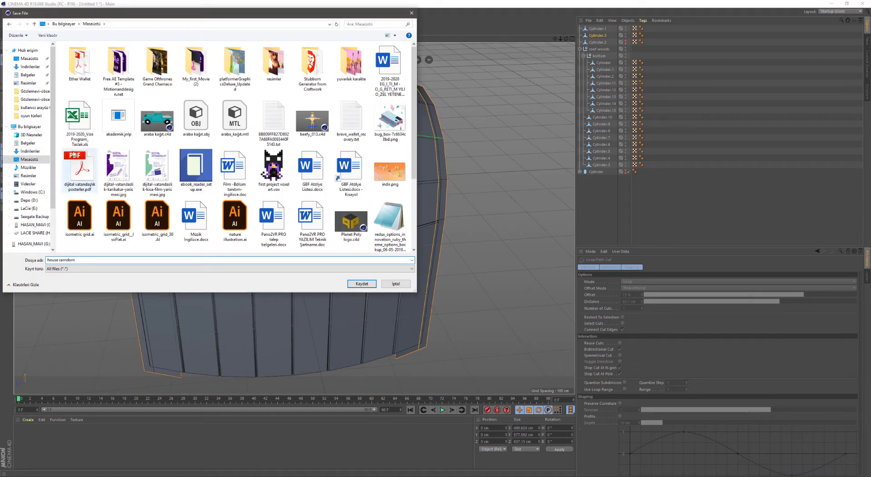
Save the scene on the Desktop under the name 'house ramdom'
text(house random)
key(Return)
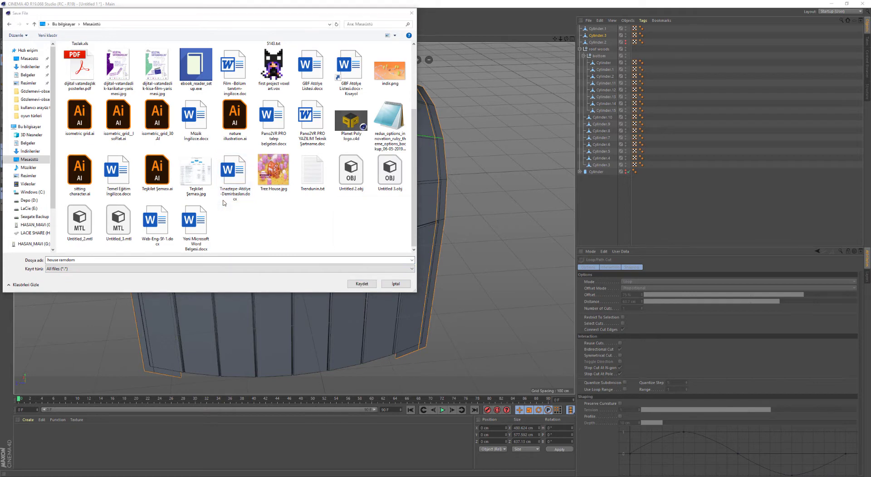
key(Return)
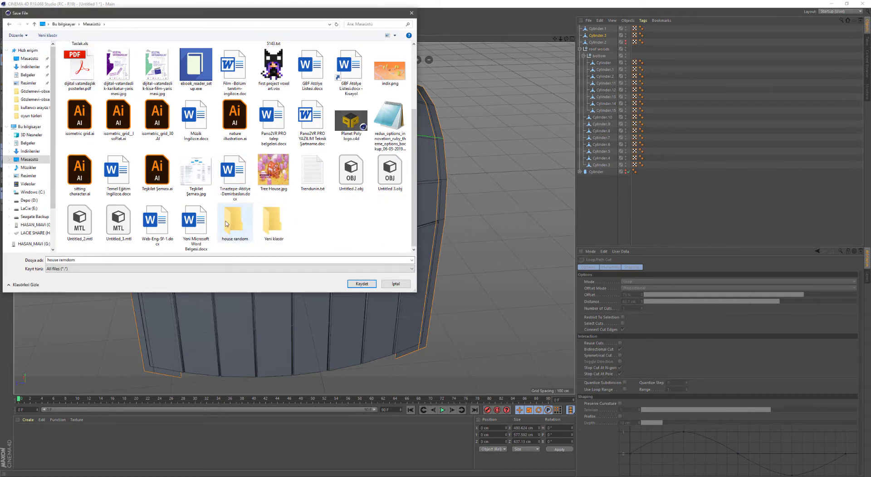
key(Return)
alt+drag(358, 236, 318, 218)
Loop-select the barrel's end polygons, try an extrusion, then undo it
click(113, 70)
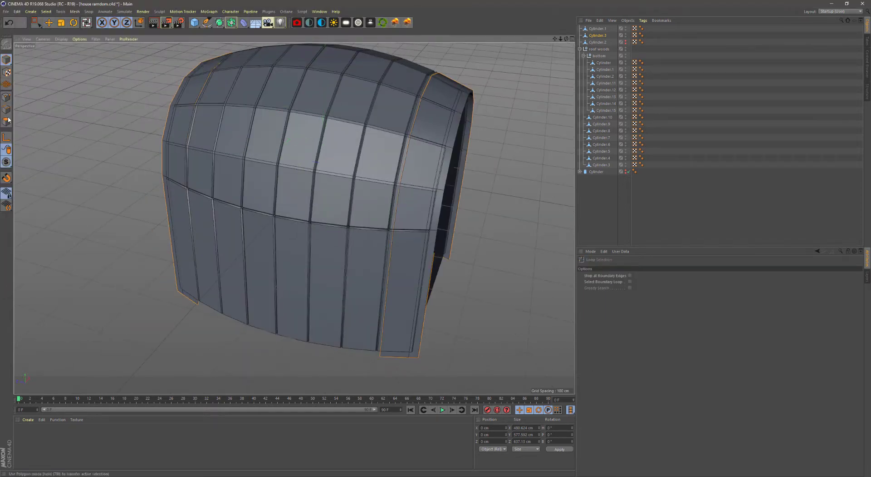
right_click(288, 135)
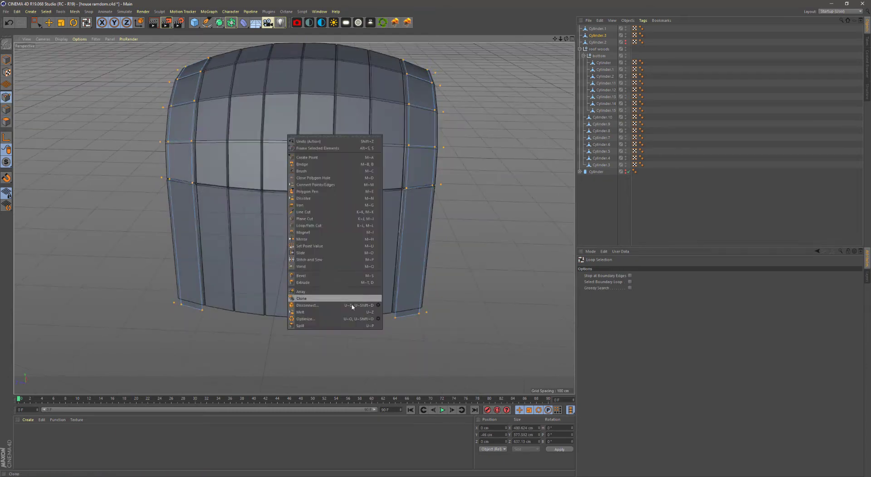
click(352, 305)
alt+drag(101, 170, 208, 192)
key(d)
drag(392, 258, 372, 258)
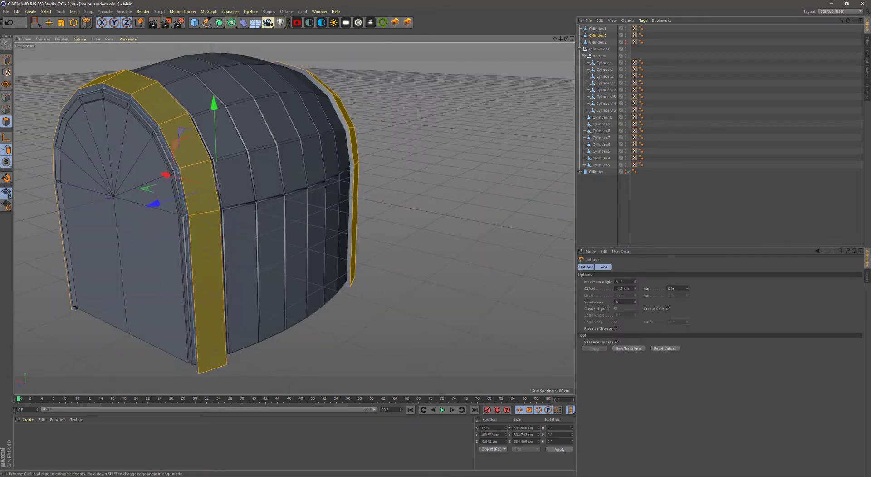
mouse_move(292, 218)
alt+mouse_down()
mouse_move(183, 223)
mouse_move(372, 220)
alt+mouse_up()
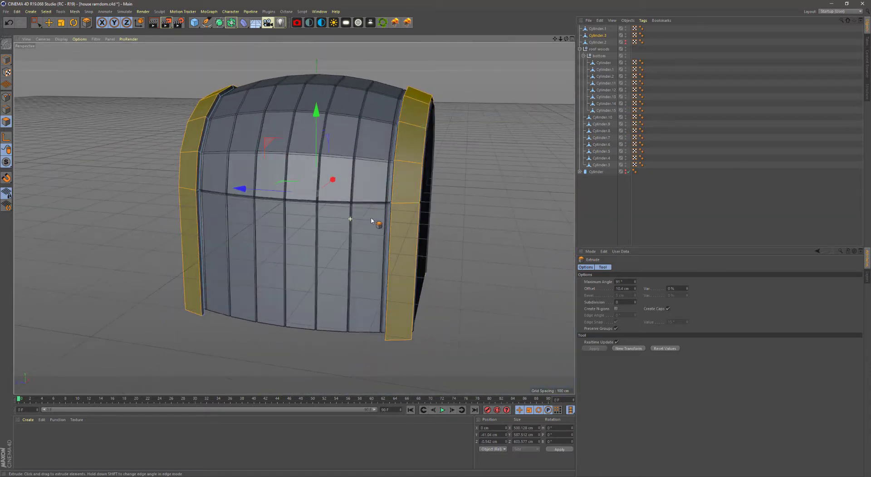
key(e)
key(ctrl+z)
mouse_move(214, 163)
alt+mouse_down()
mouse_move(362, 222)
mouse_move(446, 231)
mouse_move(333, 192)
mouse_move(189, 168)
alt+mouse_up()
Select the points of the barrel's end band in the Top view
click(6, 97)
middle_click(422, 165)
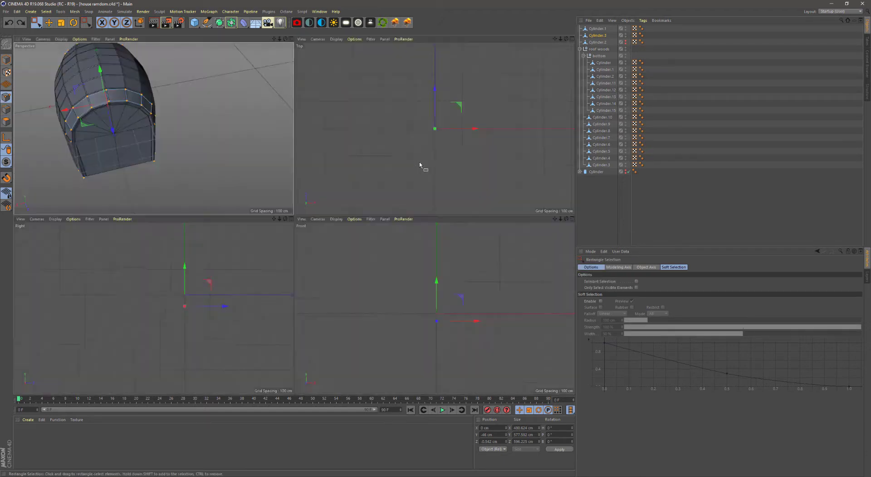
middle_click(422, 165)
key(0)
alt+middle_drag(407, 159, 432, 237)
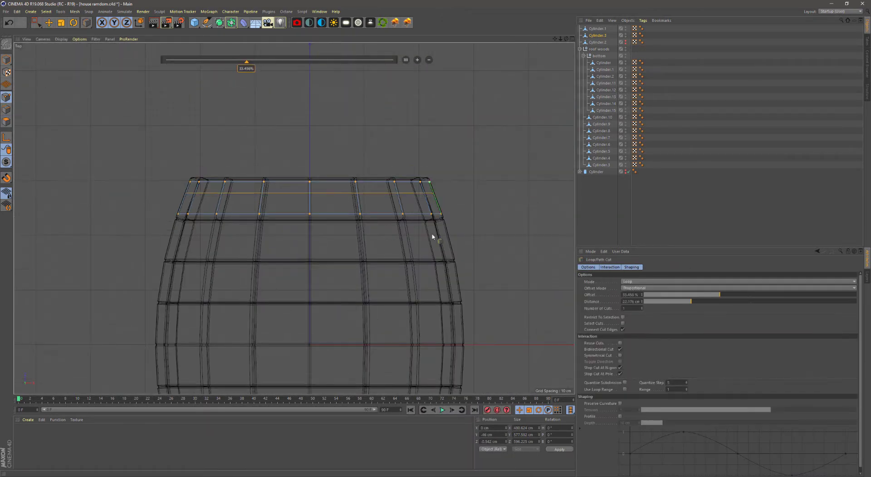
scroll(419, 149, down, 5)
scroll(241, 249, up, 5)
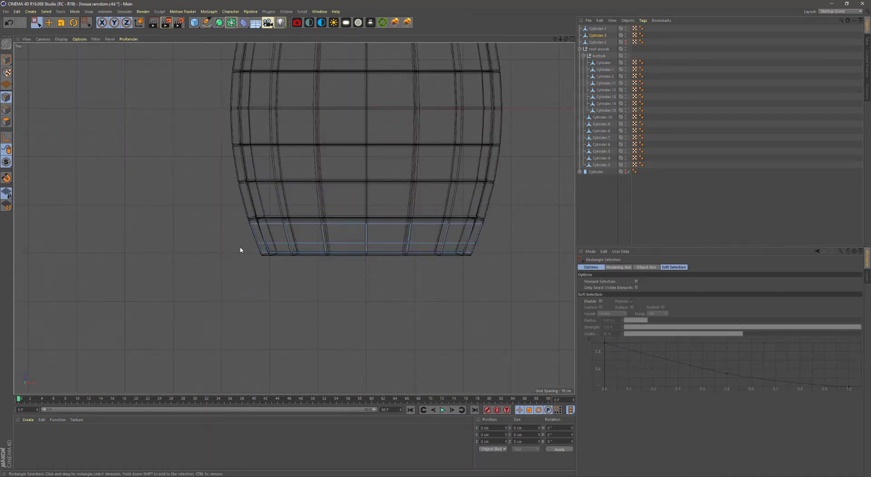
Extrude the end band outward as a trim with a 25 cm offset
click(6, 122)
right_click(344, 146)
click(363, 281)
drag(363, 281, 506, 273)
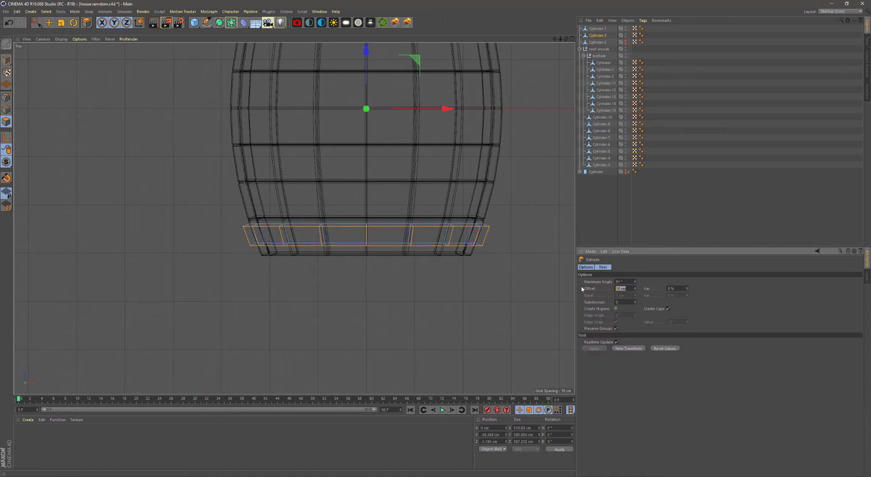
text(25)
key(Return)
key(F1)
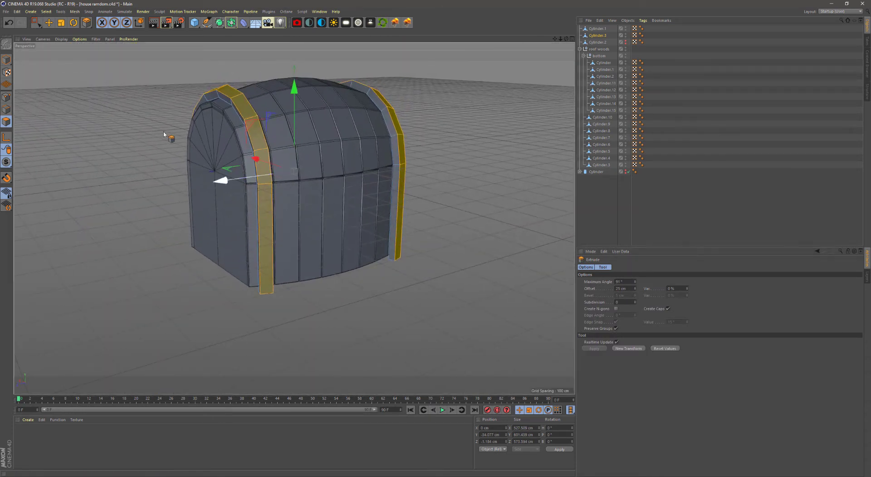
scroll(307, 195, up, 2)
Line Cut a horizontal slice across both trims in the Right view
right_click(322, 213)
click(359, 273)
right_click(337, 225)
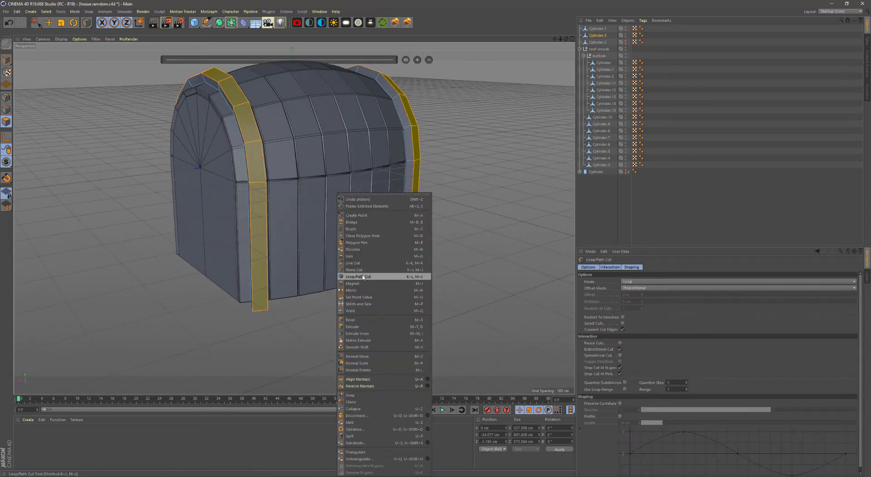
click(353, 262)
key(F5)
key(F3)
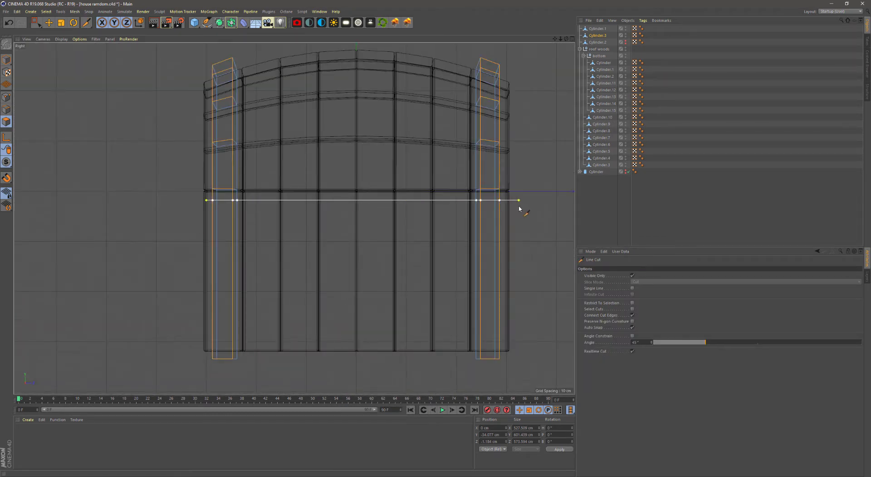
drag(196, 208, 522, 208)
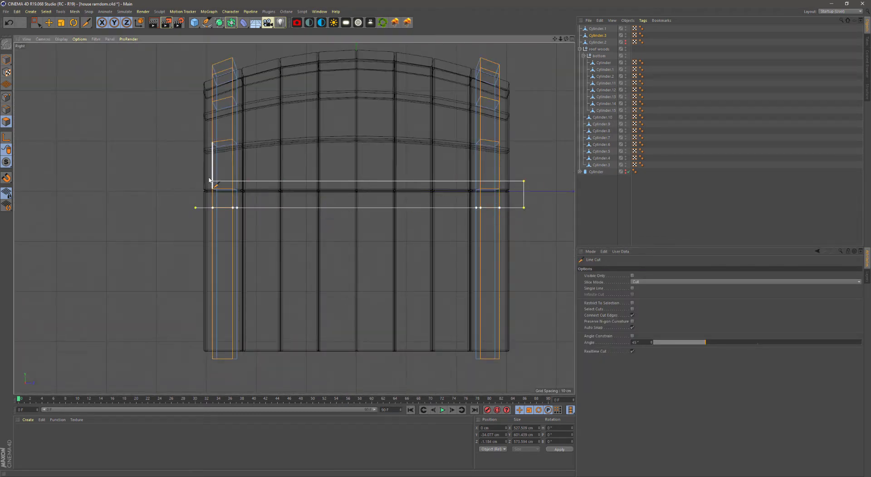
key(e)
key(F1)
scroll(290, 204, up, 3)
Activate the Bridge tool with both side trims in view
alt+drag(318, 204, 408, 191)
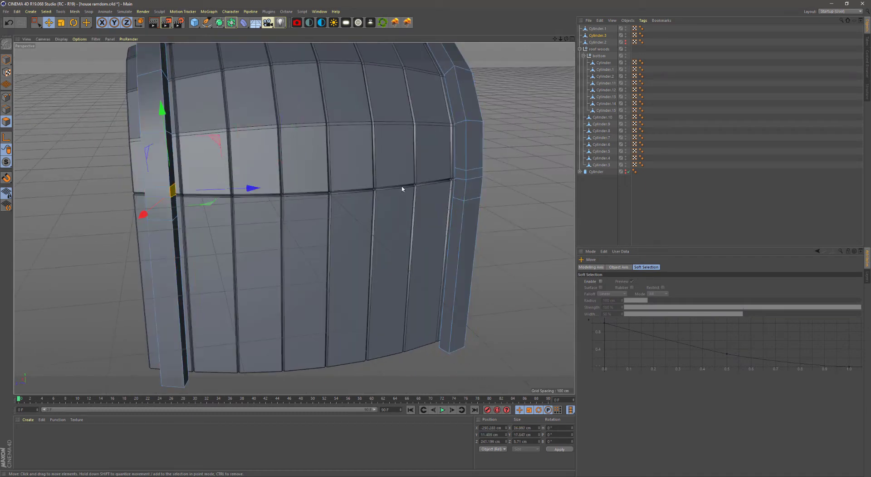
right_click(419, 182)
click(434, 211)
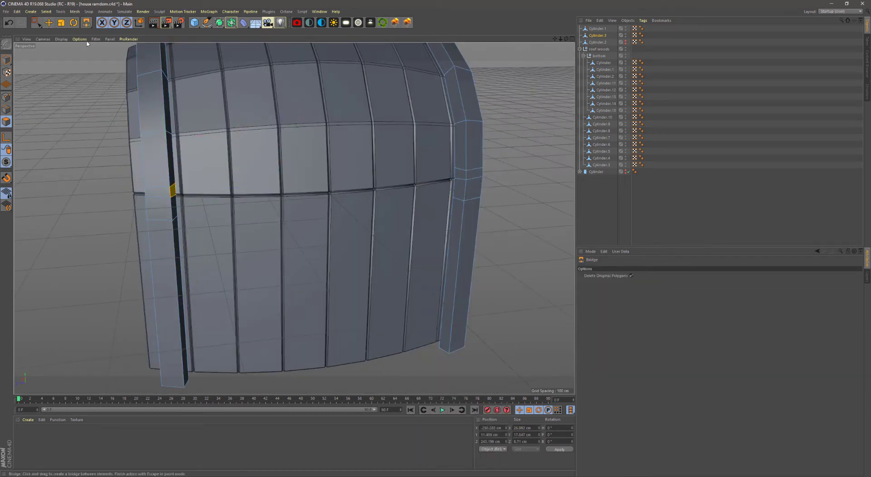
mouse_move(87, 43)
alt+mouse_down()
mouse_move(460, 175)
mouse_move(175, 189)
mouse_move(221, 205)
mouse_move(507, 181)
alt+mouse_up()
right_click(460, 175)
click(477, 207)
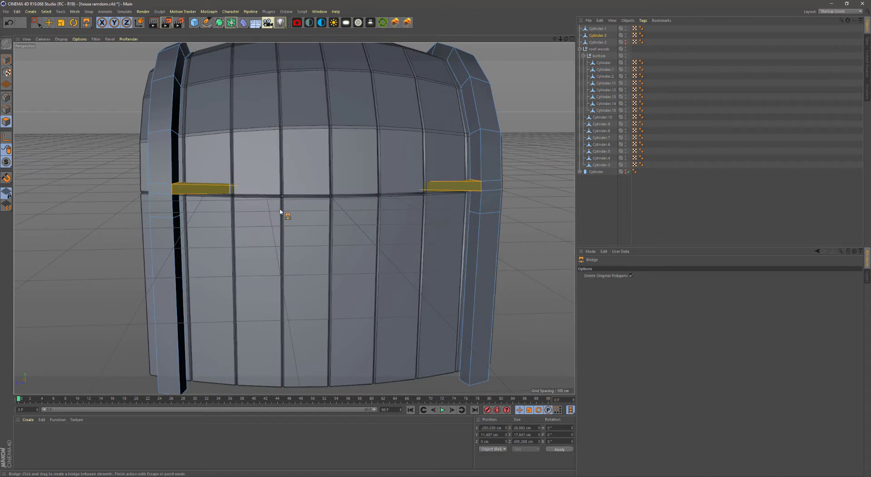
Bridge the two selected trim polygons on the barrel's side
alt+drag(280, 211, 431, 237)
right_click(445, 195)
click(463, 221)
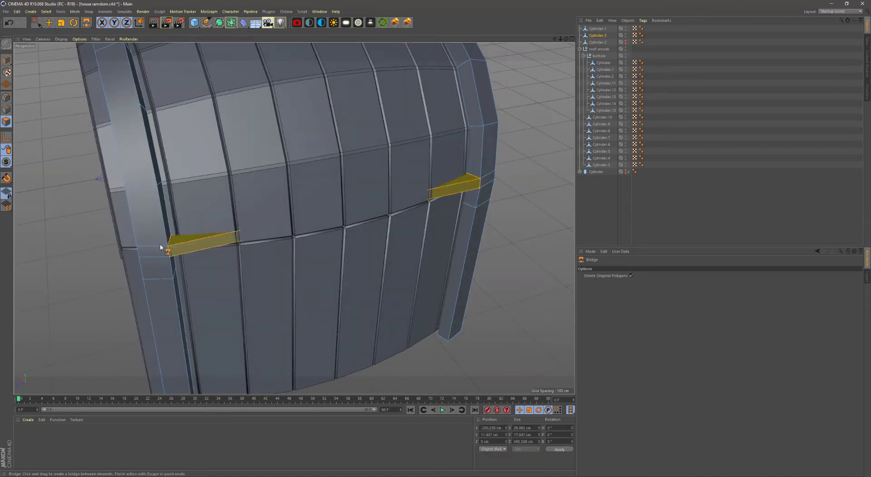
right_click(456, 192)
click(477, 245)
key(e)
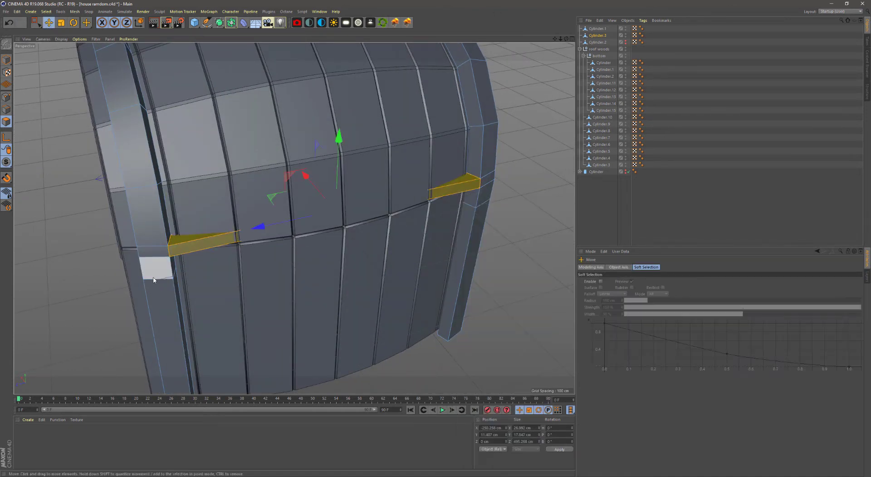
right_click(471, 201)
click(499, 220)
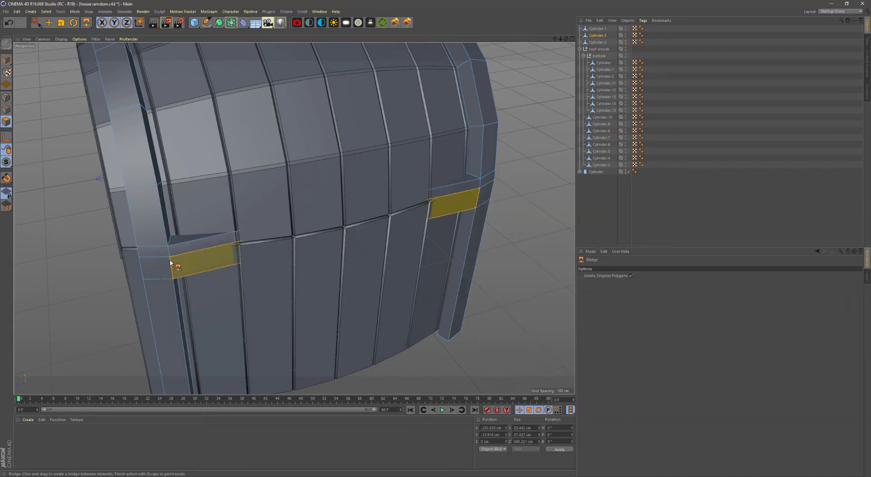
click(76, 100)
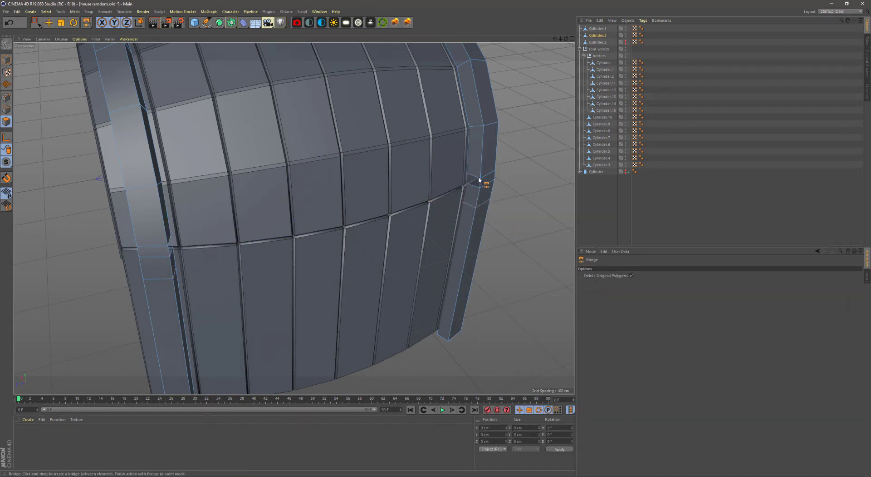
Bridge the hole edges between the trim and the middle ring with a polygon band
alt+drag(479, 179, 160, 243)
key(e)
click(172, 263)
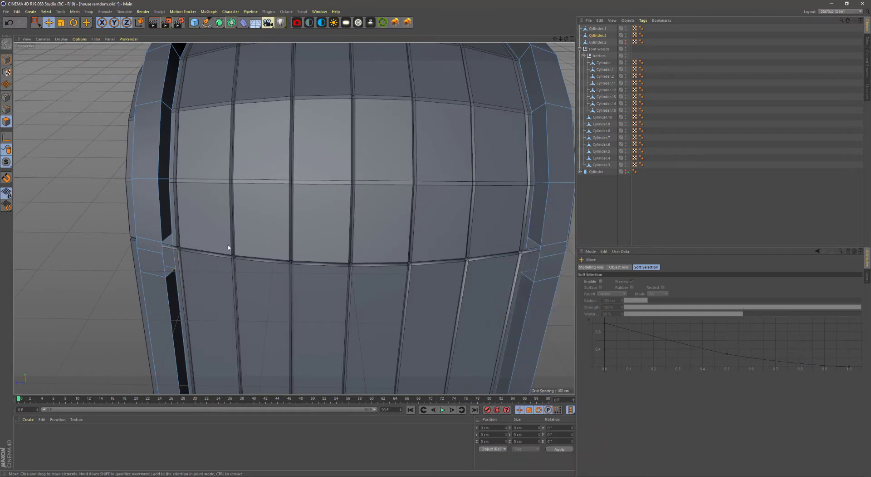
click(145, 232)
key(m)
key(b)
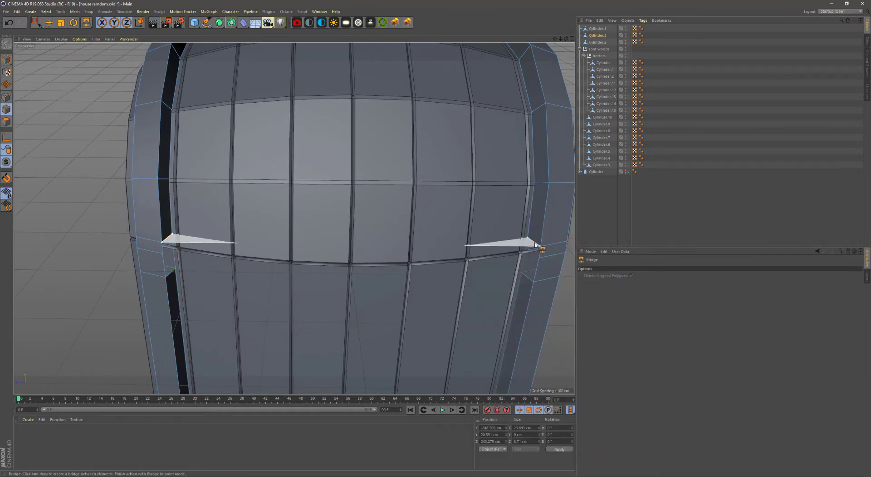
scroll(525, 253, down, 2)
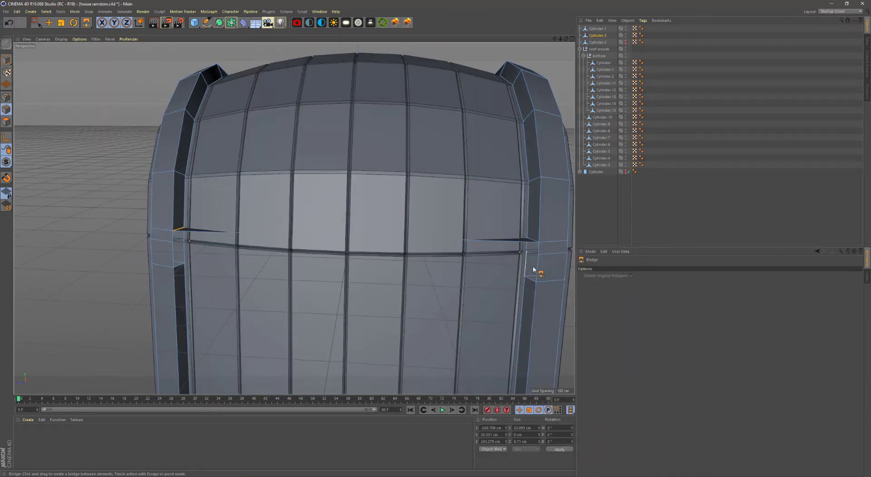
drag(526, 250, 184, 241)
In the Right view, squash the trim points in depth and slide them along the board
right_click(205, 245)
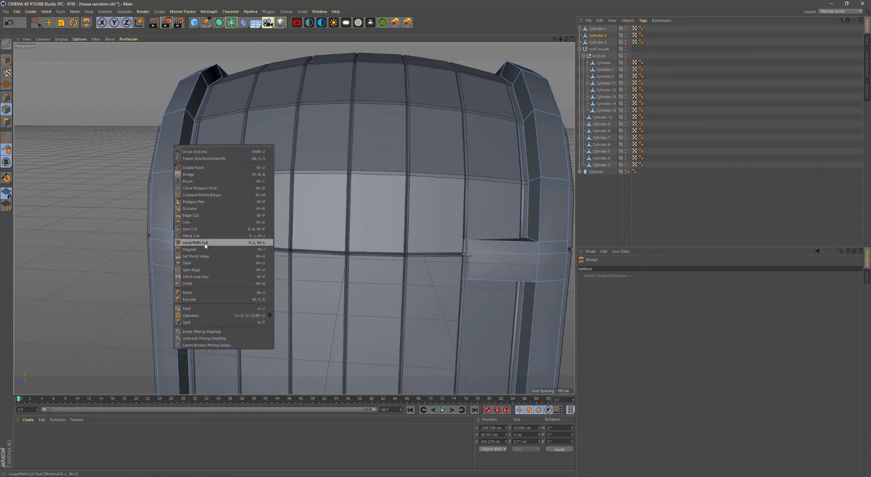
click(206, 245)
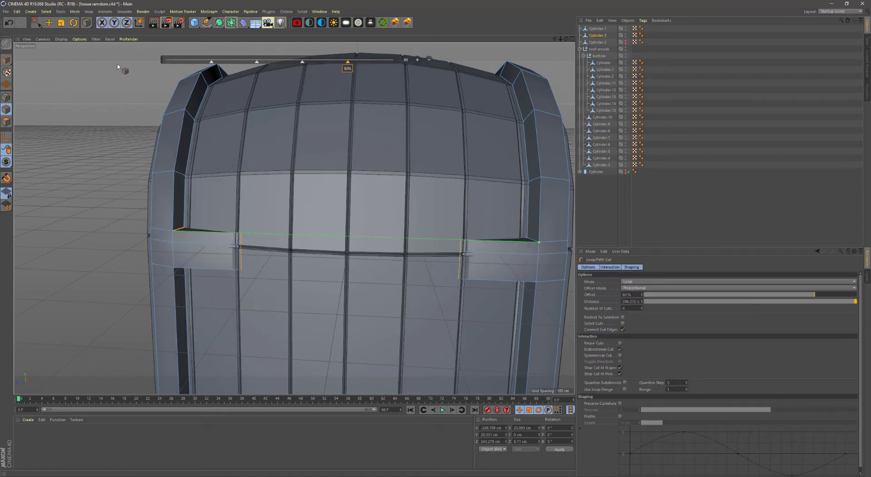
click(39, 26)
key(F3)
scroll(295, 218, up, 5)
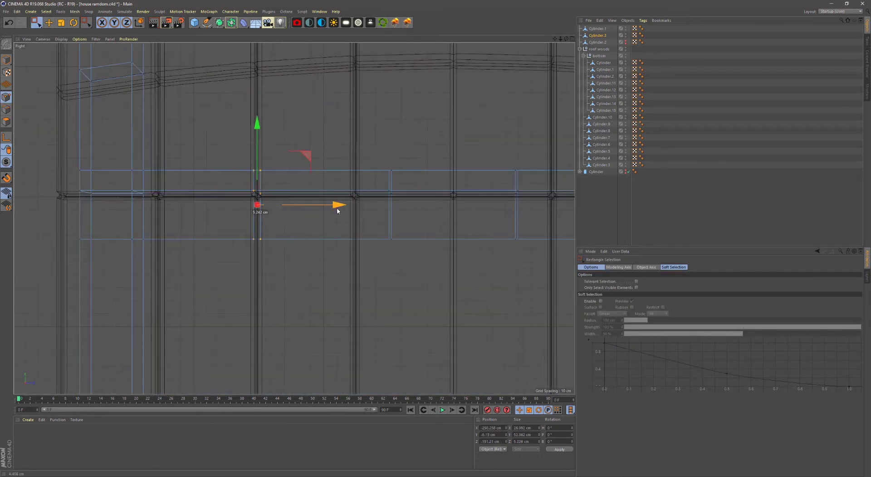
key(t)
drag(339, 205, 294, 209)
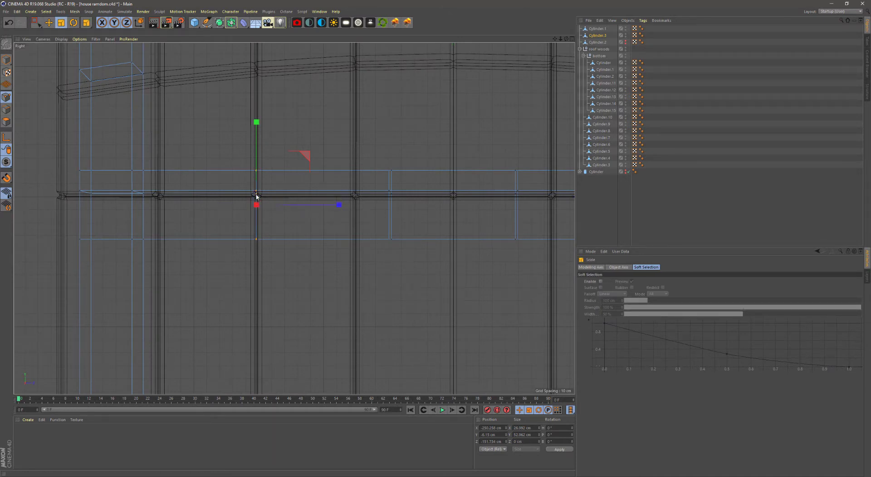
drag(347, 116, 400, 224)
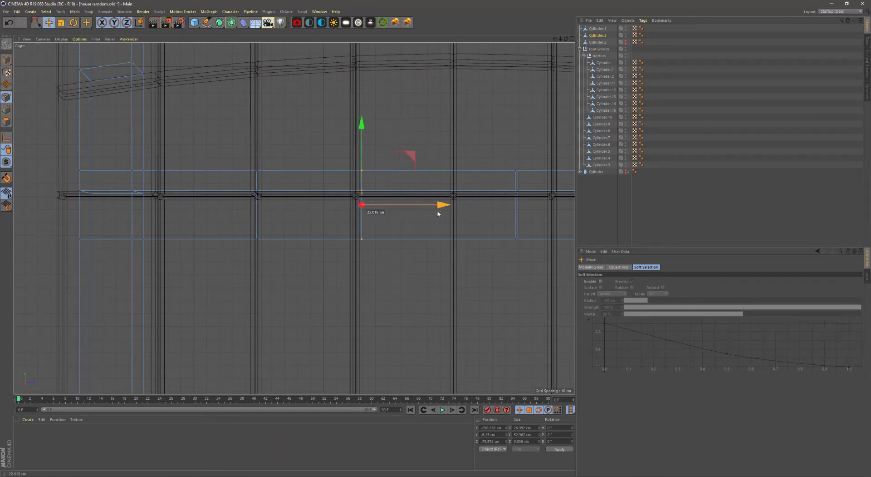
alt+middle_drag(438, 214, 331, 217)
Box-select the trim's edge points, move them right and scale them
key(0)
drag(360, 273, 330, 164)
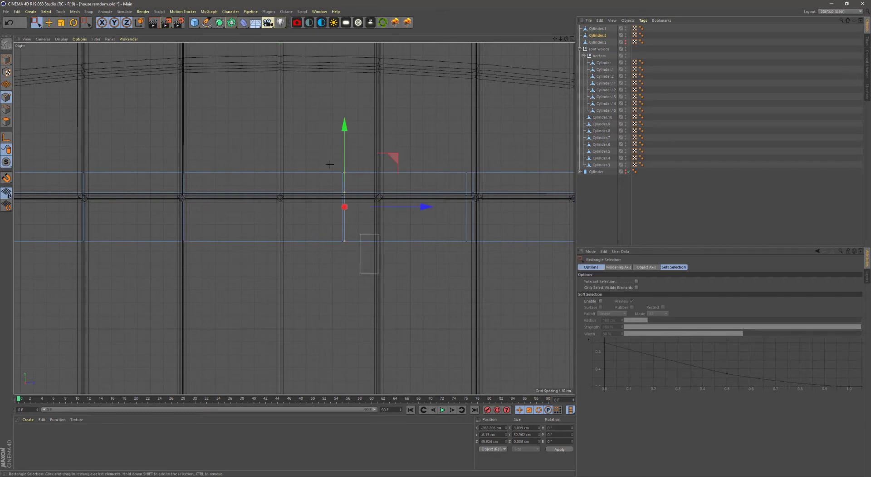
key(t)
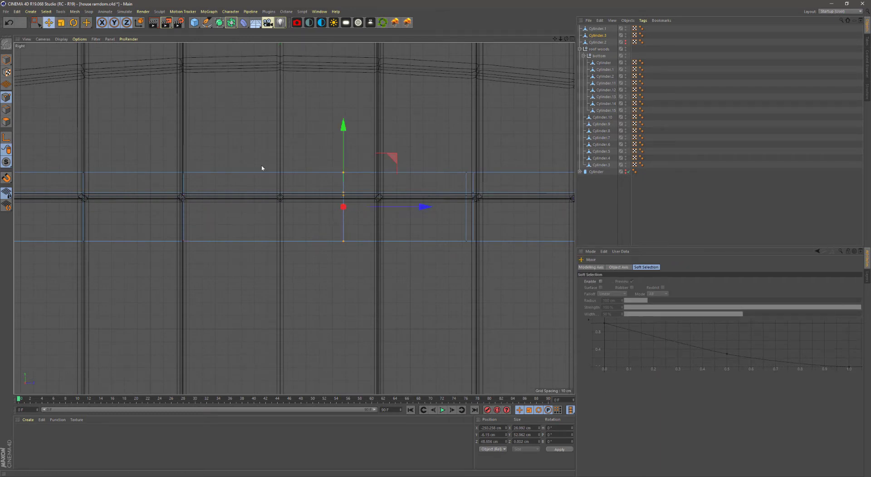
drag(364, 218, 553, 219)
key(t)
drag(470, 207, 396, 216)
Add a loop cut to the trim and push its points outward in the Top view
right_click(396, 216)
click(390, 295)
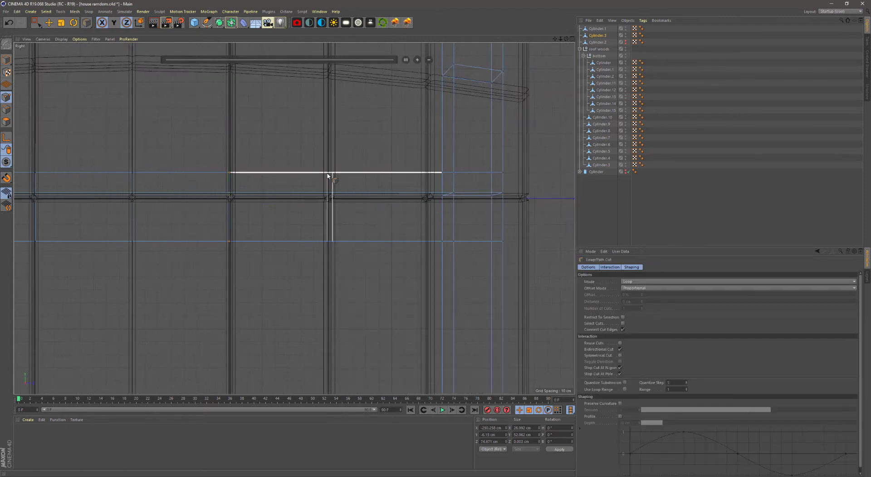
key(t)
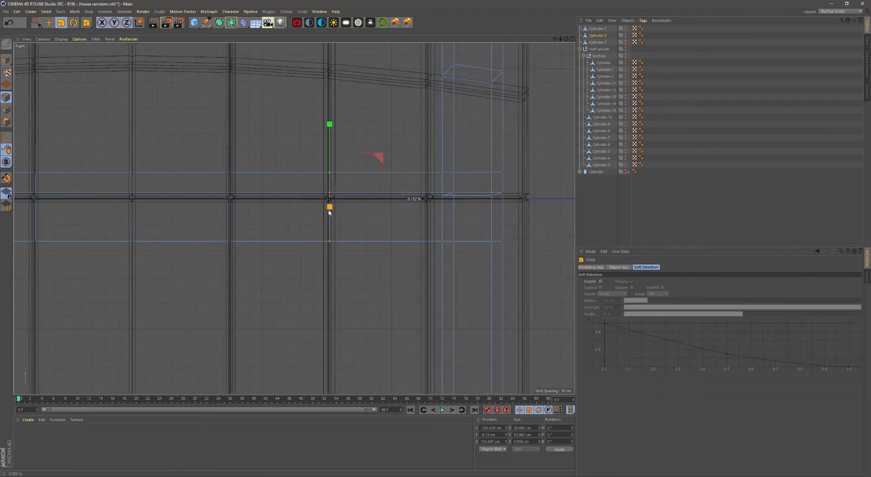
middle_click(407, 209)
middle_click(395, 122)
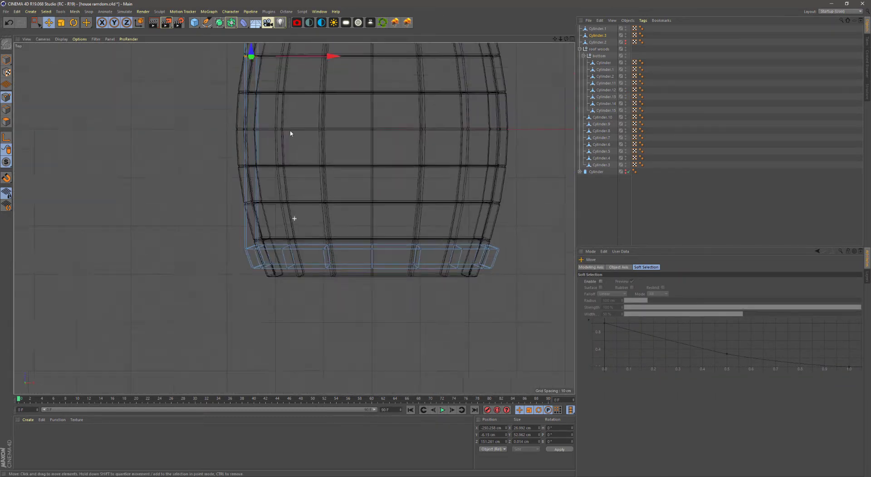
scroll(296, 179, up, 5)
drag(293, 219, 309, 219)
Line the trim's corner points up with the board in the Top view
key(ctrl+z)
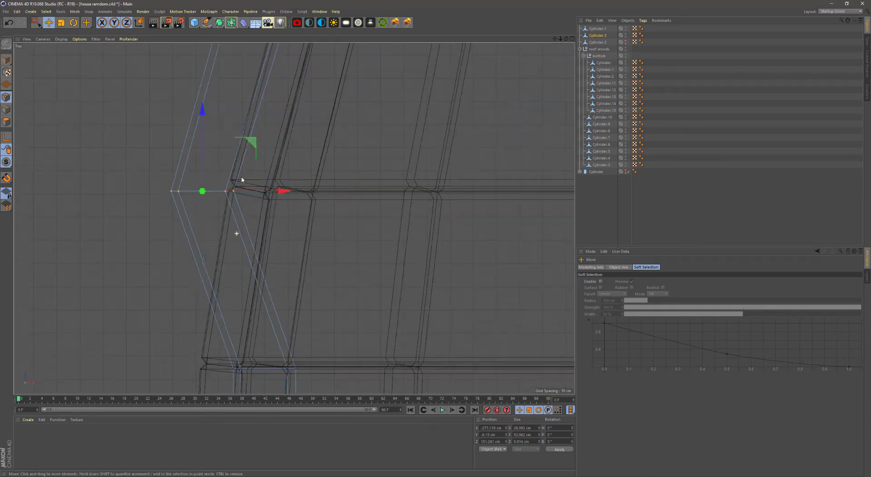
scroll(248, 136, up, 3)
key(0)
scroll(278, 224, up, 2)
scroll(278, 223, down, 3)
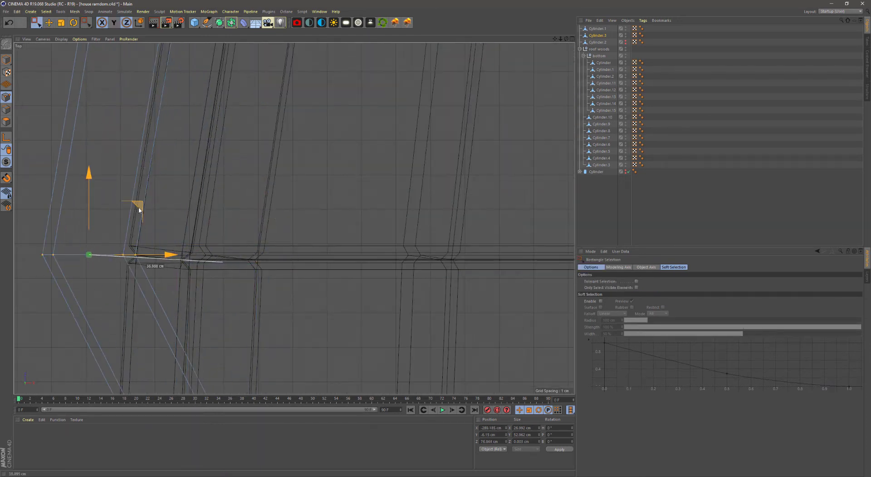
drag(174, 139, 341, 226)
drag(153, 223, 155, 224)
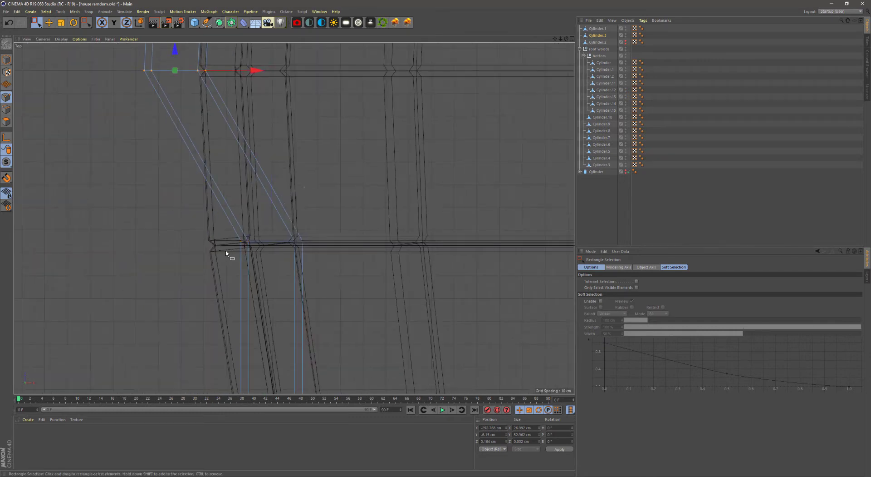
scroll(278, 236, up, 3)
scroll(356, 204, down, 3)
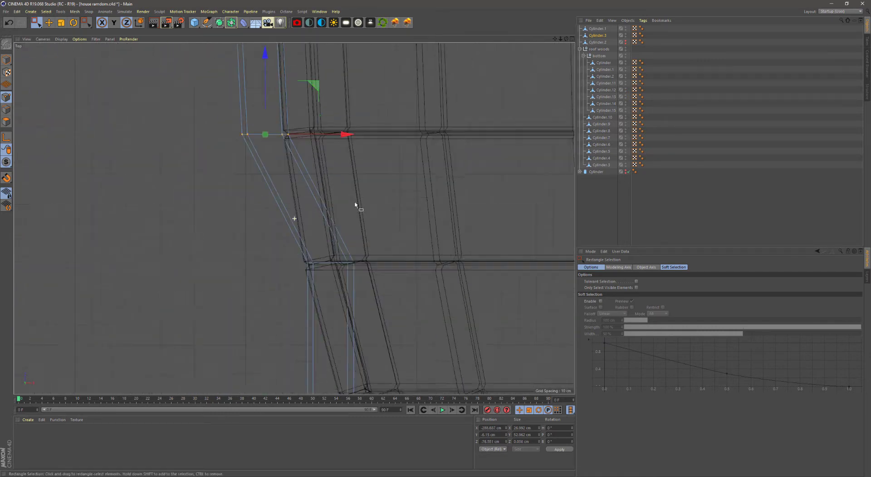
scroll(405, 186, up, 3)
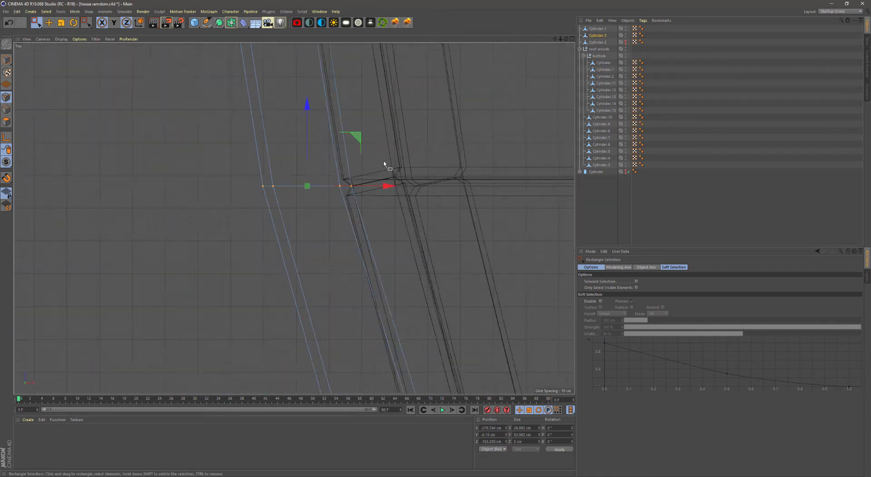
middle_click(383, 160)
middle_click(302, 178)
Bridge the trim band across the remaining gap over the roof
right_click(352, 133)
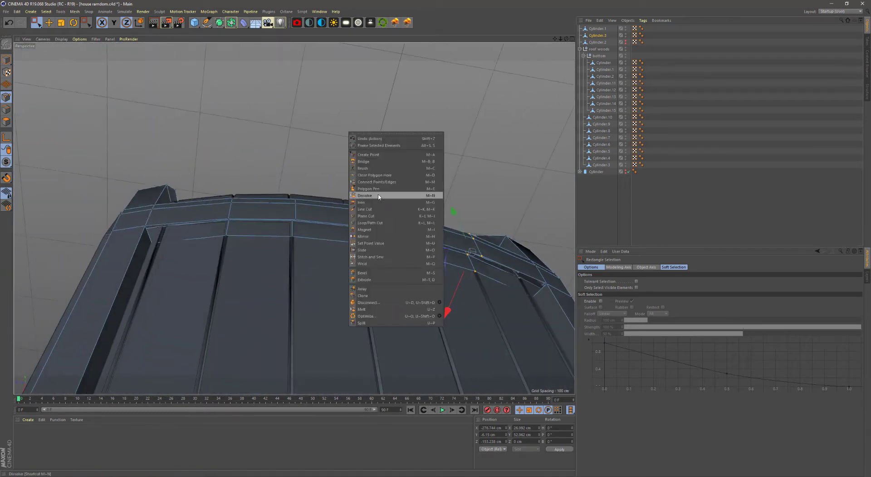
click(390, 194)
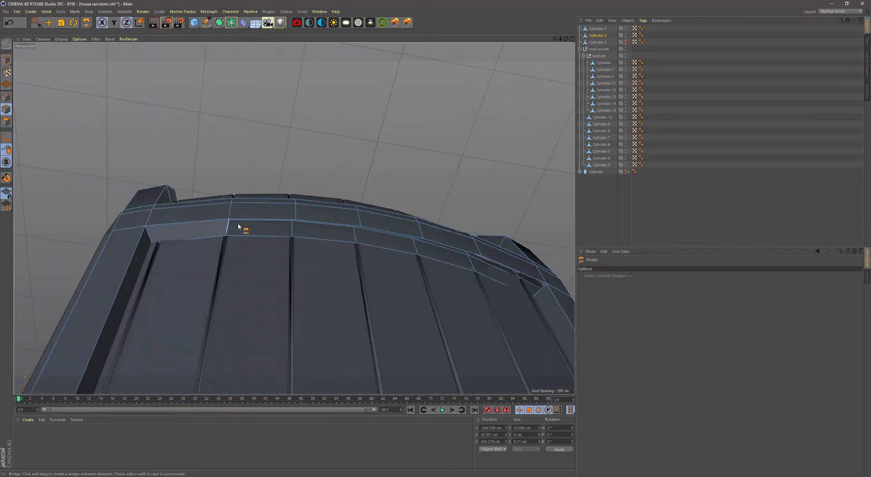
alt+drag(238, 225, 249, 238)
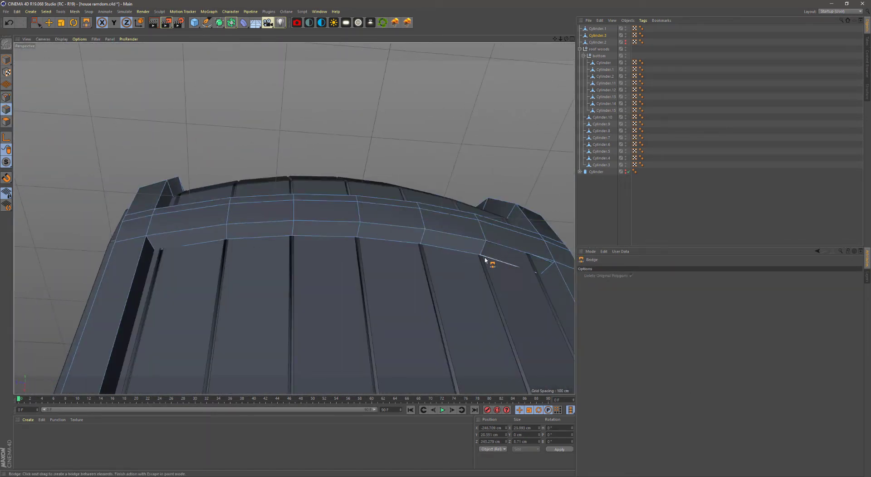
alt+drag(485, 259, 444, 317)
scroll(395, 257, down, 5)
alt+drag(394, 257, 211, 138)
View the arch in the Front view in Point mode, then return to perspective
middle_click(211, 139)
key(0)
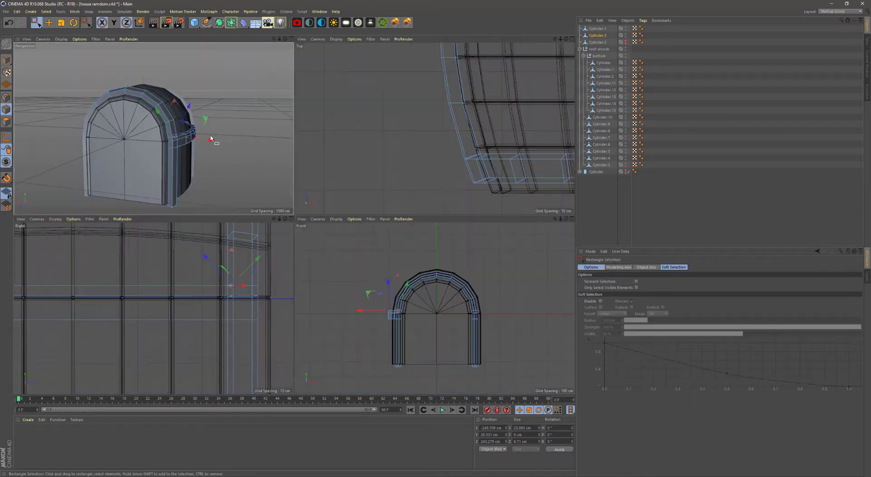
key(F4)
click(7, 96)
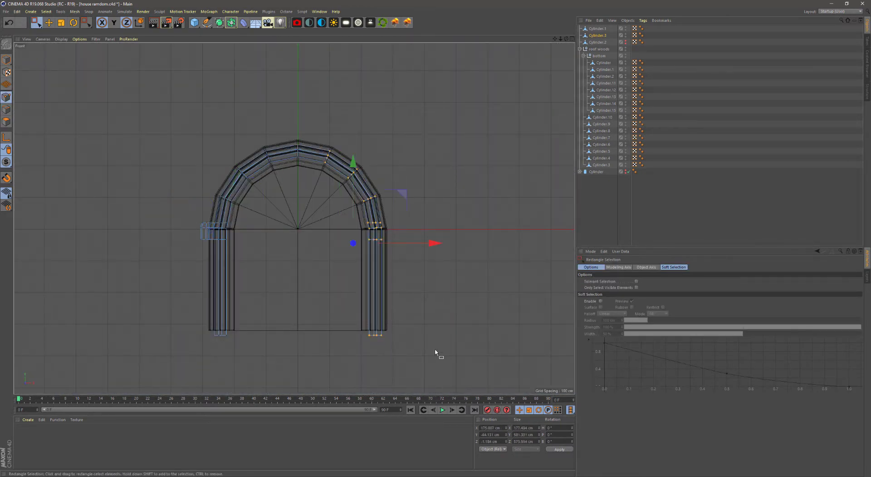
key(F1)
Add a Symmetry generator around Cylinder.3 to mirror the arched trim to the opposite end
click(231, 23)
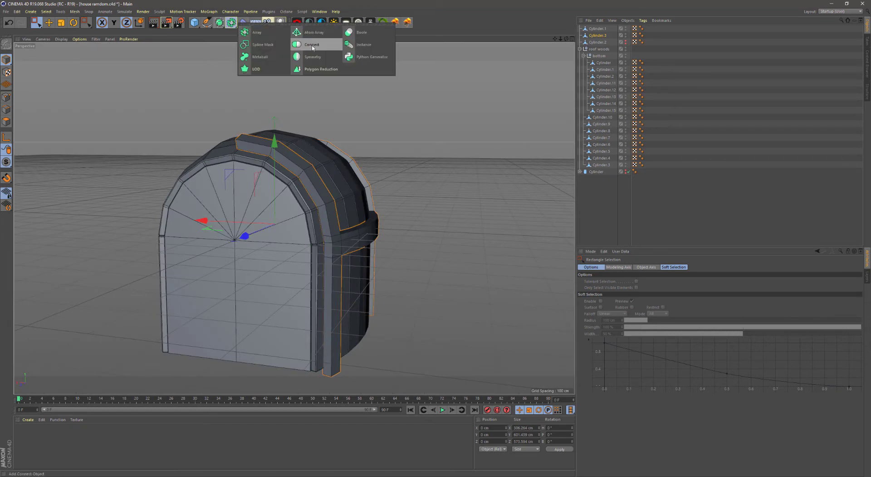
alt+click(313, 50)
scroll(349, 170, up, 3)
alt+drag(309, 177, 2, 93)
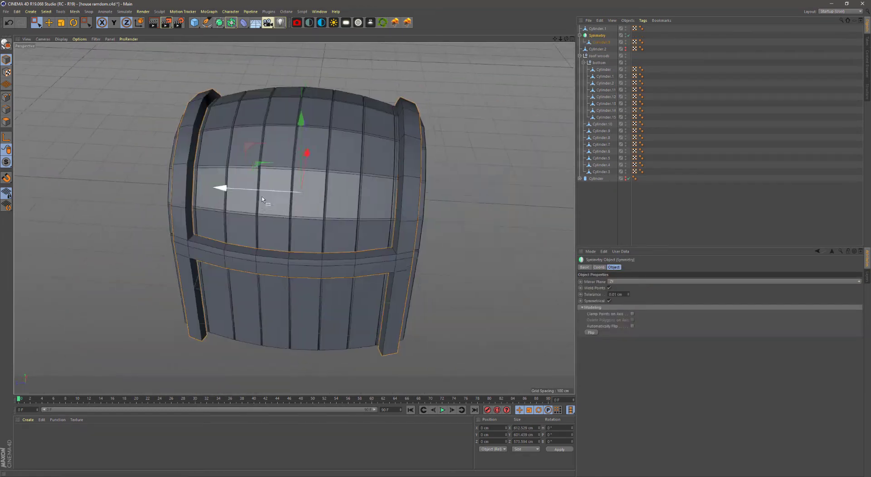
Scale the roof slightly deeper from a side view
key(t)
mouse_move(340, 234)
alt+mouse_down()
mouse_move(261, 186)
mouse_move(156, 180)
alt+mouse_up()
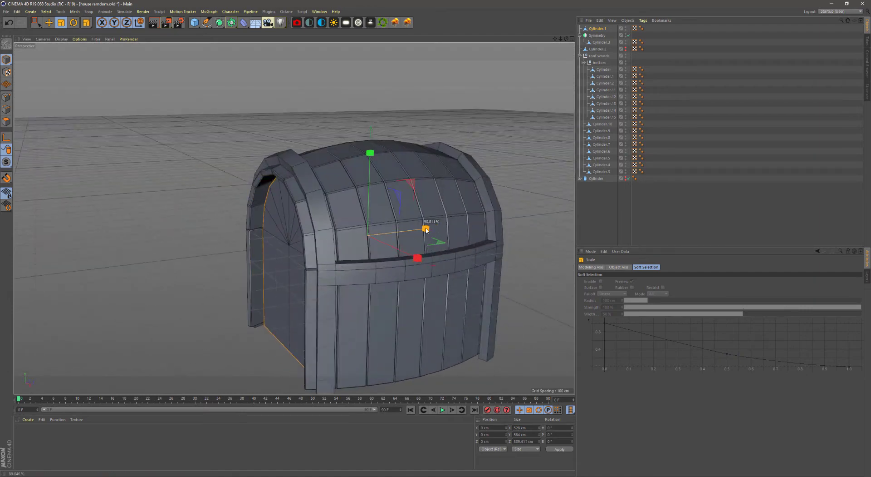
drag(427, 231, 399, 229)
scroll(399, 230, up, 3)
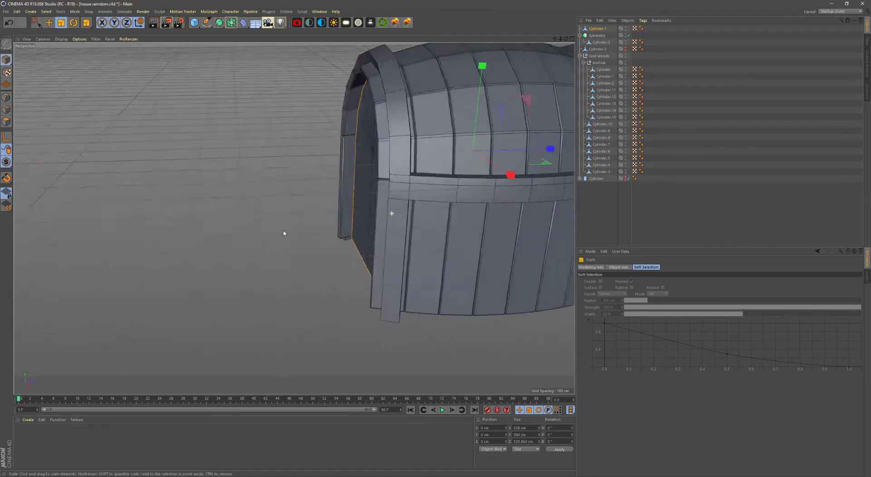
scroll(283, 232, down, 3)
mouse_move(284, 233)
alt+mouse_down()
mouse_move(326, 200)
mouse_move(301, 231)
alt+mouse_up()
mouse_move(283, 150)
alt+mouse_down()
mouse_move(354, 227)
mouse_move(321, 223)
mouse_move(369, 220)
mouse_move(305, 223)
mouse_move(289, 196)
mouse_move(229, 236)
mouse_move(261, 181)
mouse_move(233, 189)
mouse_move(221, 195)
mouse_move(457, 189)
mouse_move(468, 141)
mouse_move(406, 165)
mouse_move(383, 204)
alt+mouse_up()
Select a face on the arched trim under the Symmetry object and start a Loop/Path Cut
click(306, 224)
click(261, 181)
right_click(233, 189)
click(272, 263)
Cut a new edge loop across the arched trim at 30% offset
key(e)
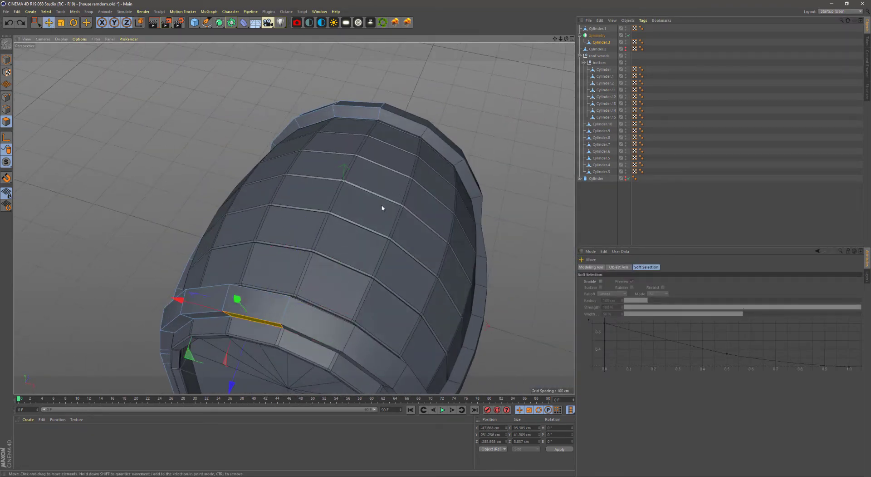
right_click(384, 204)
click(408, 243)
text(30)
key(Return)
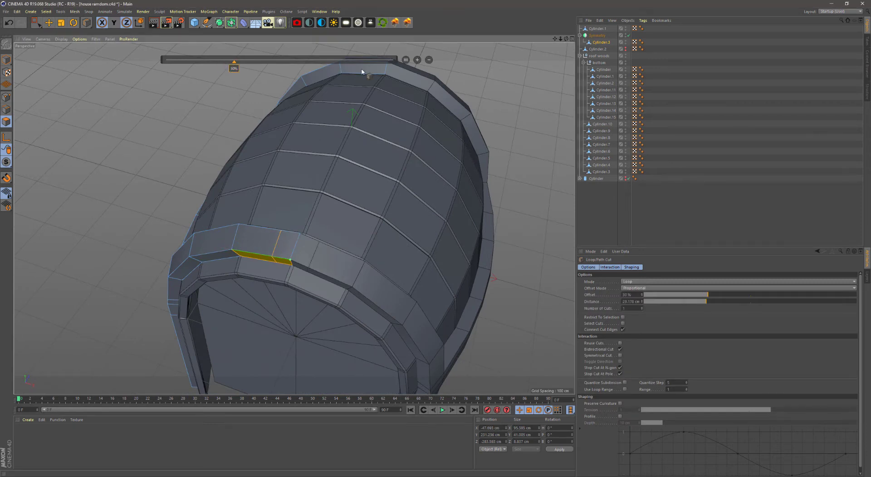
text(30)
key(Return)
Bridge the two side polygons of the trim and add another loop cut across the roof trim
mouse_move(290, 190)
alt+mouse_down()
mouse_move(430, 178)
mouse_move(282, 170)
mouse_move(311, 139)
alt+mouse_up()
right_click(411, 184)
click(404, 200)
right_click(261, 148)
click(290, 227)
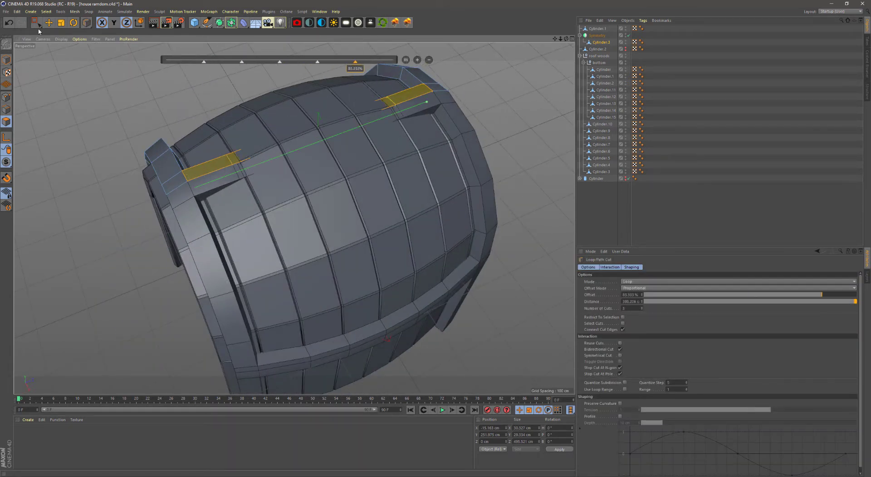
click(36, 23)
In the Right view, move the selected top trim edges upward into a small peak
key(F3)
scroll(272, 224, up, 5)
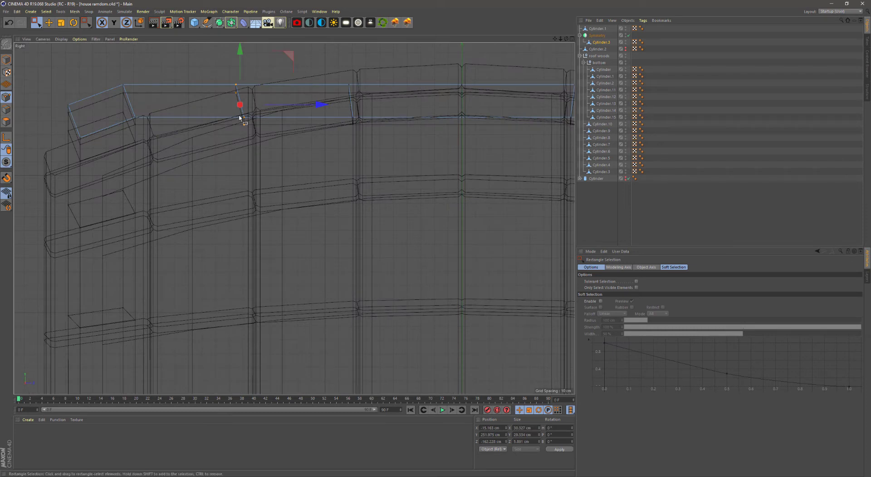
key(t)
key(e)
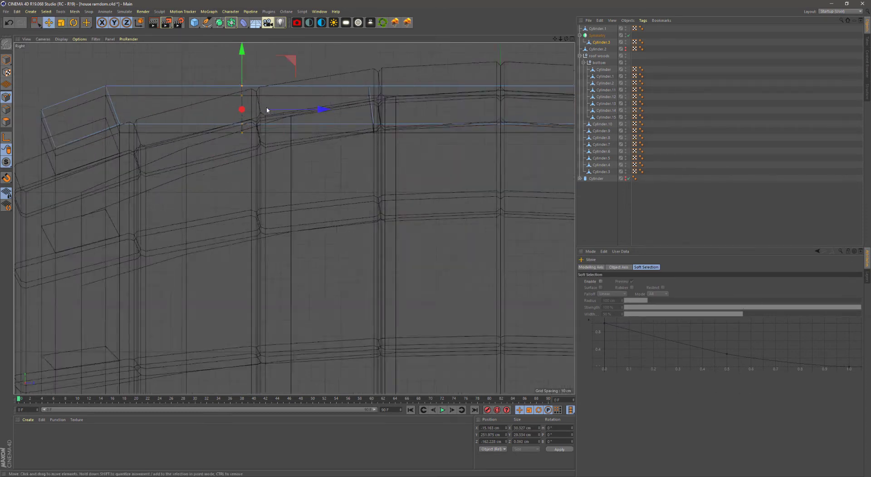
scroll(266, 107, up, 3)
mouse_move(318, 150)
mouse_down()
mouse_move(363, 128)
mouse_move(214, 128)
mouse_up()
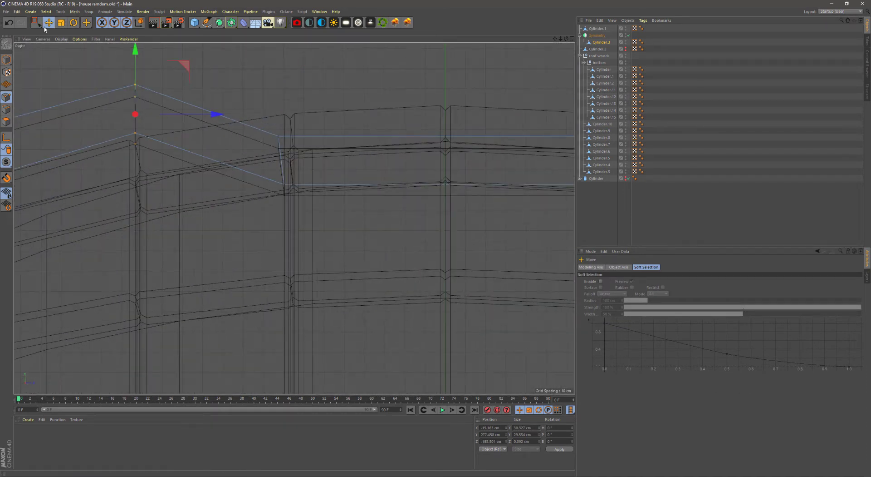
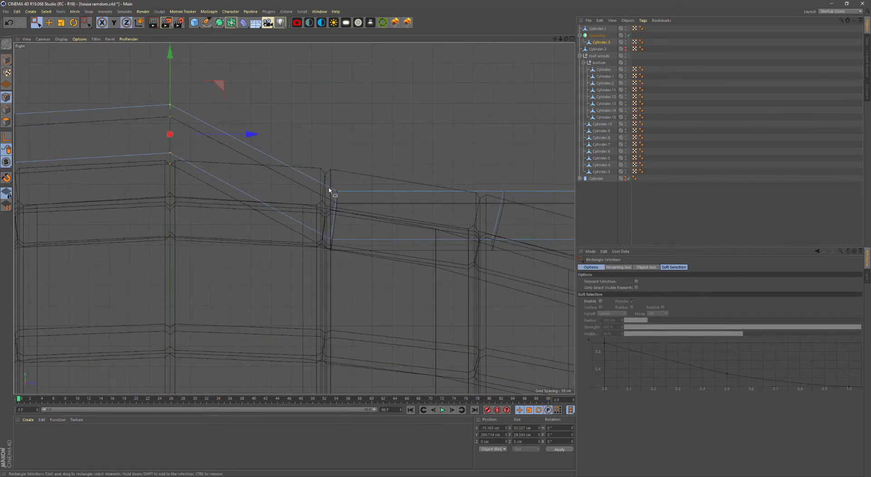
In Right view, raise the arch edge points about 39.58 cm and the next point about 24 cm
click(334, 200)
key(t)
key(e)
drag(381, 177, 377, 94)
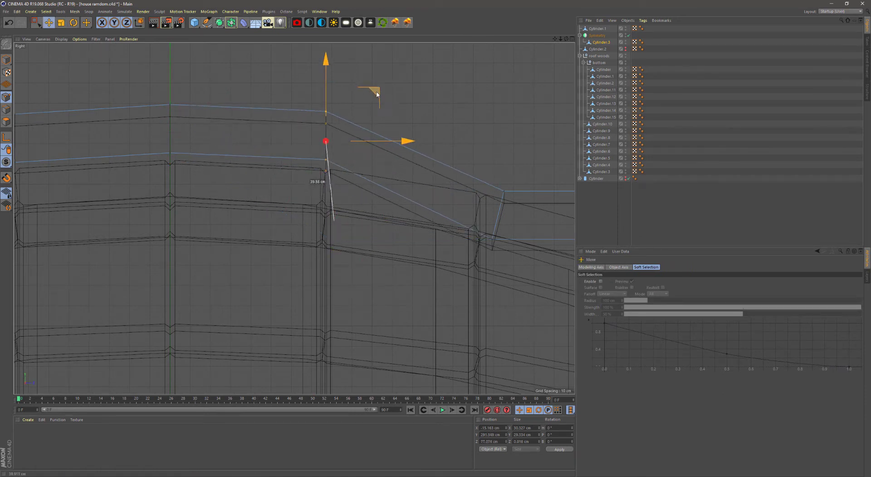
alt+middle_drag(475, 194, 294, 166)
click(324, 162)
key(t)
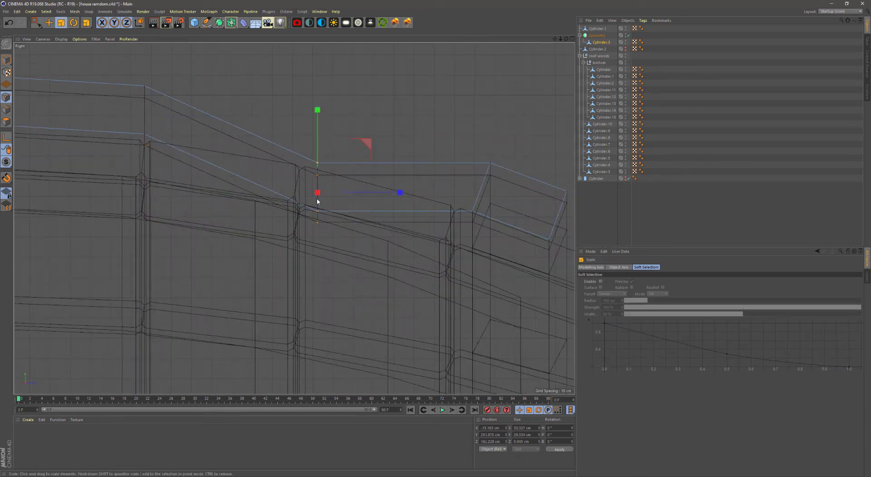
key(e)
drag(318, 201, 350, 98)
In Perspective view, move the arch ring edge points about 18.56 cm
middle_click(428, 173)
middle_click(182, 136)
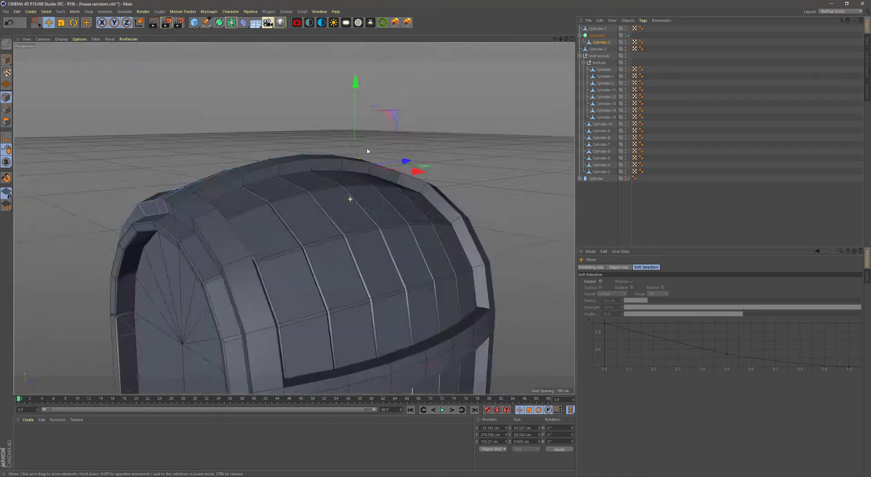
mouse_move(182, 136)
alt+mouse_down()
mouse_move(302, 143)
mouse_move(295, 191)
mouse_move(243, 194)
alt+mouse_up()
click(321, 194)
mouse_move(211, 217)
mouse_down()
mouse_move(191, 242)
mouse_move(204, 185)
mouse_move(227, 224)
mouse_up()
Try extruding the selected arch edge outward, then undo the unwanted extrusion
right_click(370, 192)
click(385, 326)
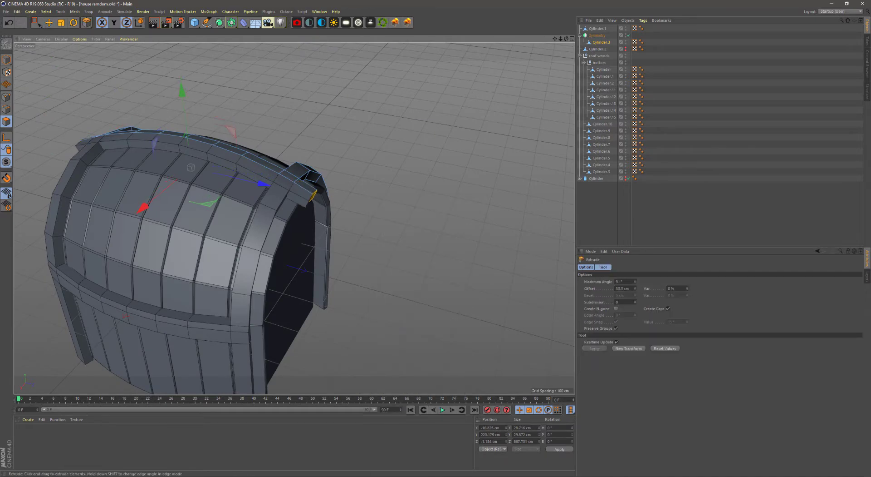
mouse_move(290, 254)
alt+mouse_down()
mouse_move(228, 293)
mouse_move(287, 230)
mouse_move(342, 259)
mouse_move(360, 220)
mouse_move(336, 254)
mouse_move(345, 263)
alt+mouse_up()
key(ctrl+z)
key(e)
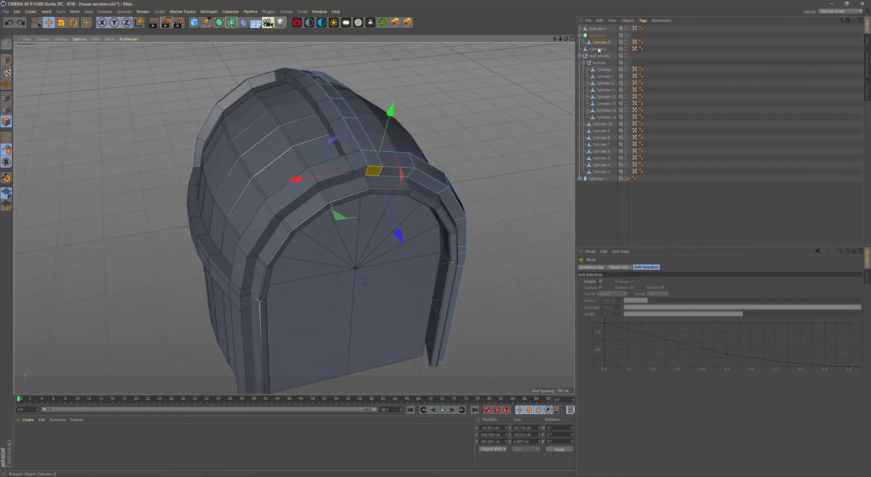
Extrude the arch ring's top polygon into a small block
click(602, 42)
mouse_move(398, 184)
alt+mouse_down()
mouse_move(408, 181)
mouse_move(280, 166)
mouse_move(298, 193)
alt+mouse_up()
right_click(297, 192)
click(317, 327)
mouse_move(323, 261)
alt+mouse_down()
mouse_move(345, 222)
mouse_move(288, 188)
alt+mouse_up()
right_click(288, 189)
Bevel the block's polygon with 5 cm offset and about 9.6 cm extrusion
click(299, 299)
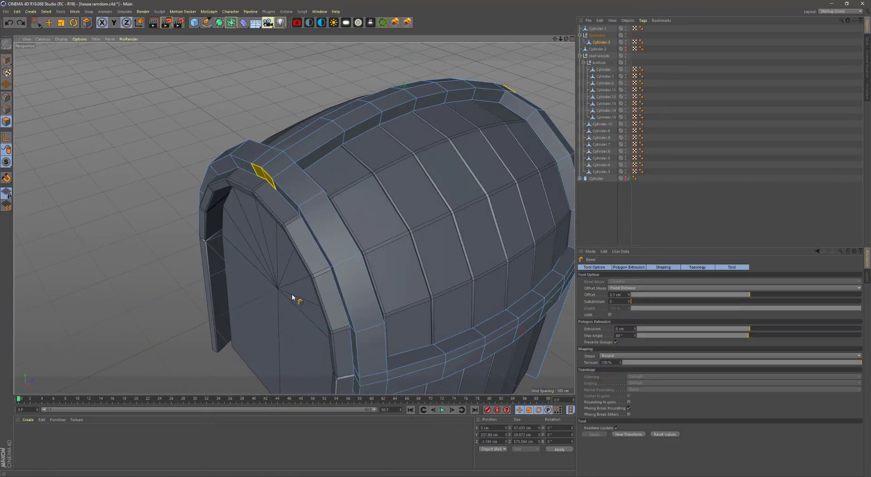
click(743, 294)
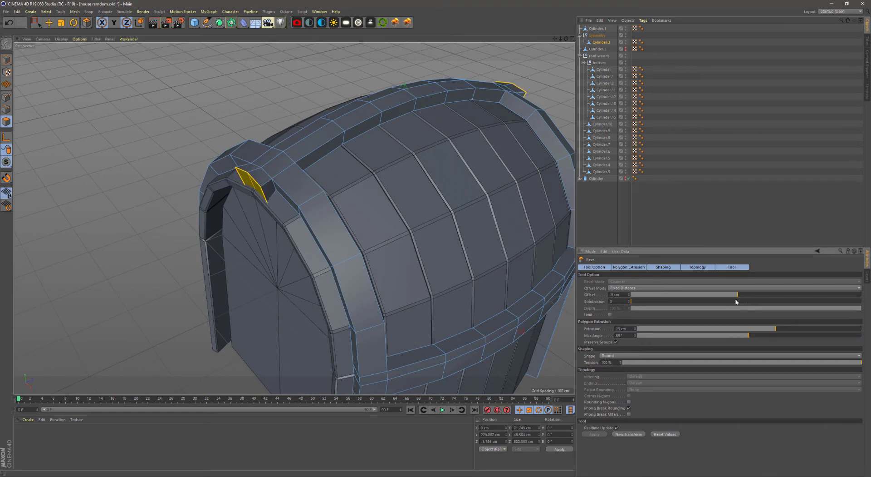
drag(310, 286, 336, 285)
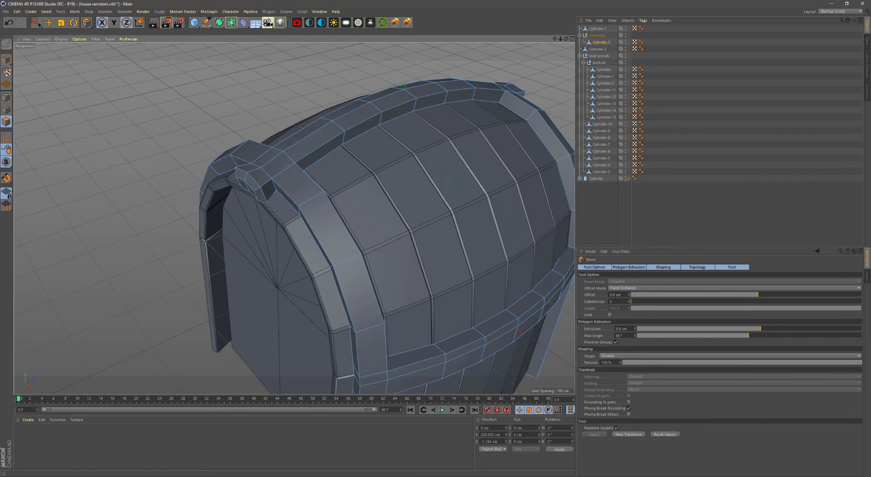
click(753, 294)
Orbit out to inspect the bevelled block and the whole arch, then add a cylinder
alt+drag(432, 276, 426, 169)
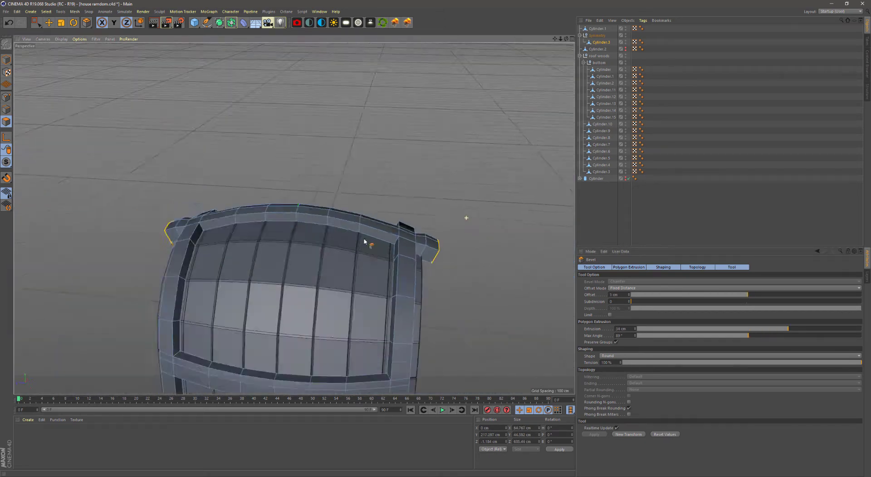
key(e)
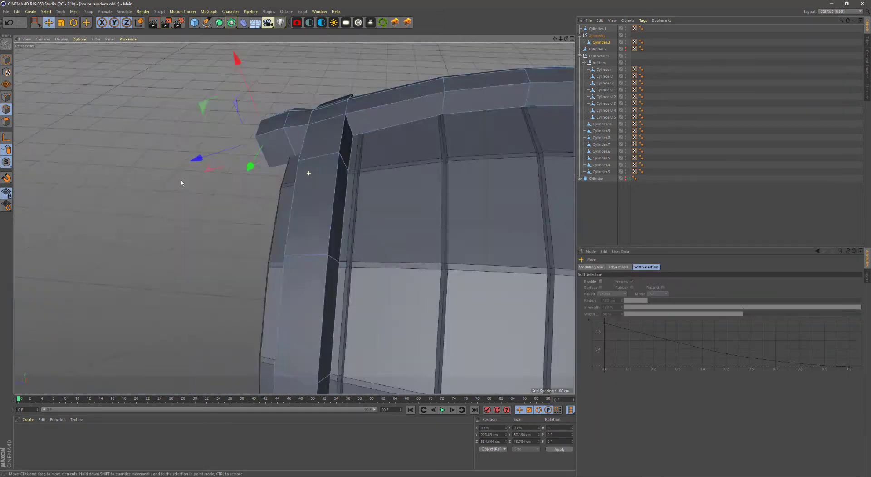
mouse_move(180, 180)
alt+mouse_down()
mouse_move(288, 231)
mouse_move(168, 112)
alt+mouse_up()
mouse_move(269, 195)
alt+mouse_down()
mouse_move(354, 249)
mouse_move(179, 142)
mouse_move(256, 208)
mouse_move(292, 159)
alt+mouse_up()
scroll(273, 190, up, 3)
click(194, 23)
Give the new cylinder 6 rotation segments and raise it onto the roof top
click(204, 59)
key(e)
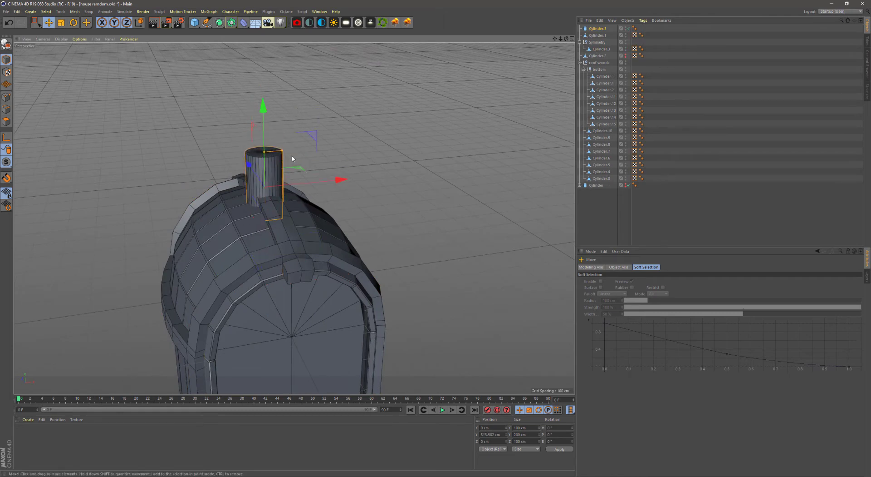
scroll(265, 186, up, 5)
mouse_move(286, 195)
mouse_down()
mouse_move(314, 195)
mouse_move(218, 193)
mouse_up()
double_click(630, 302)
text(6)
key(Return)
alt+drag(273, 195, 126, 195)
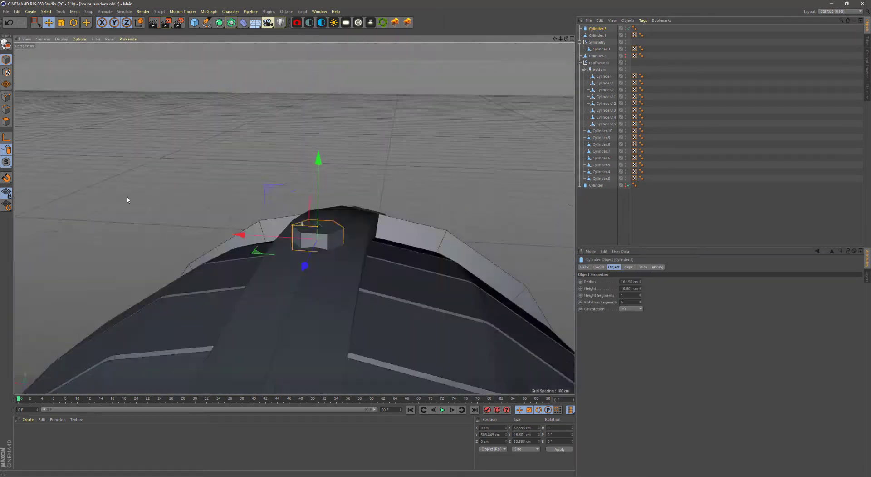
drag(321, 180, 322, 174)
In the side view, wrap the hexagonal cylinder in a Cloner
middle_click(322, 174)
middle_click(184, 270)
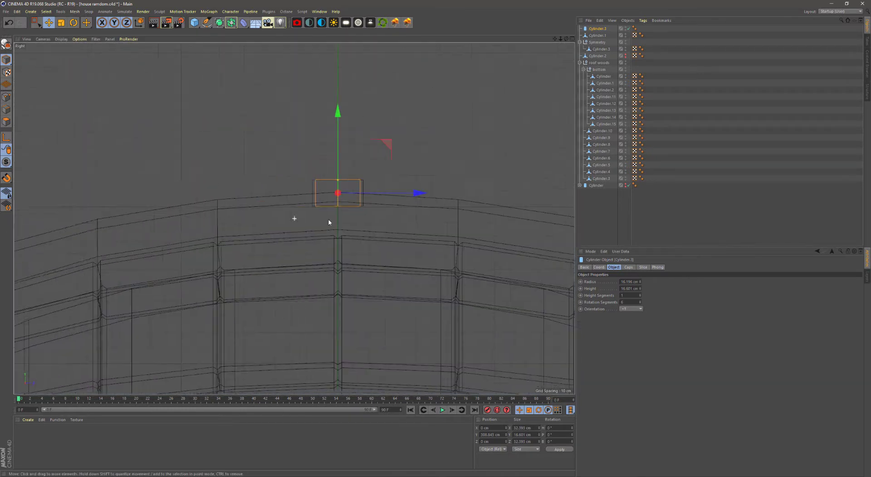
scroll(374, 216, down, 2)
scroll(334, 147, down, 2)
scroll(334, 147, down, 2)
click(209, 11)
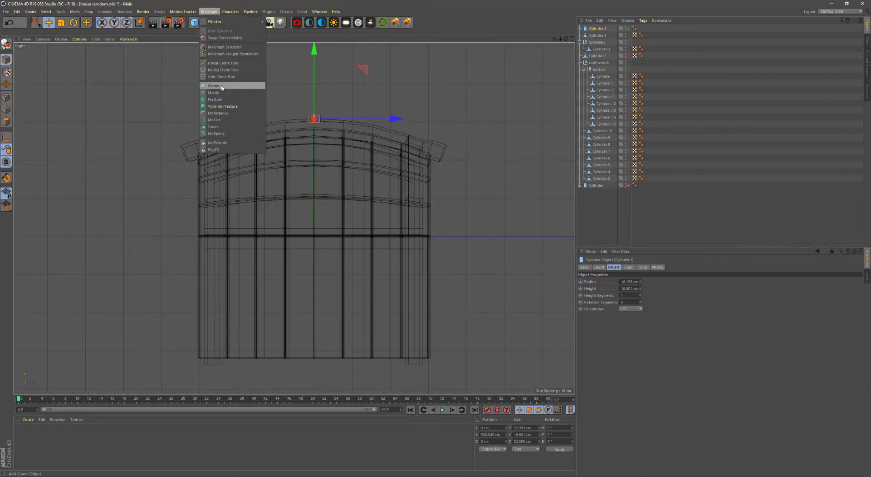
alt+click(219, 86)
Set the Cloner to Radial mode, ZY plane, radius 325 cm, start angle -56°
click(620, 281)
click(612, 295)
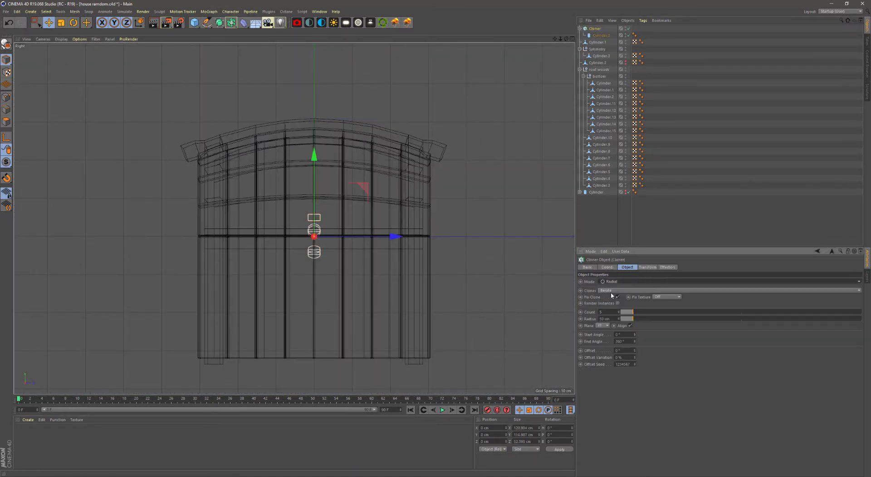
click(604, 325)
click(606, 333)
drag(634, 318, 698, 317)
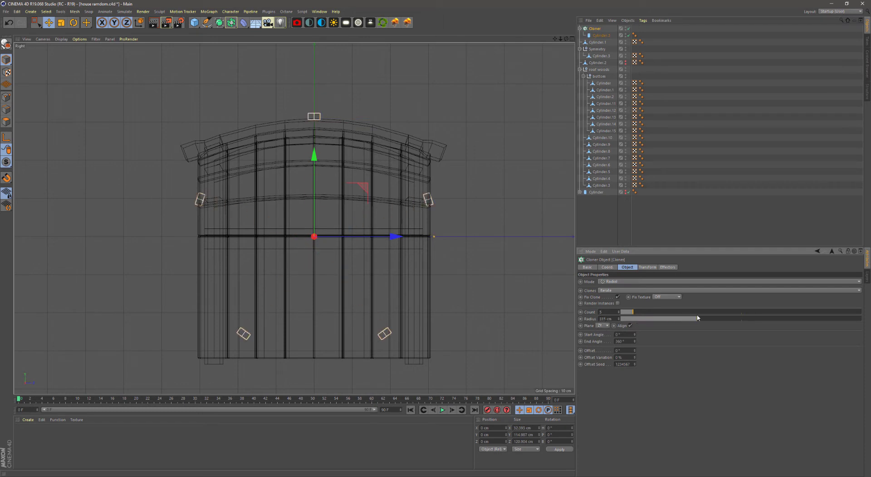
click(648, 268)
click(629, 267)
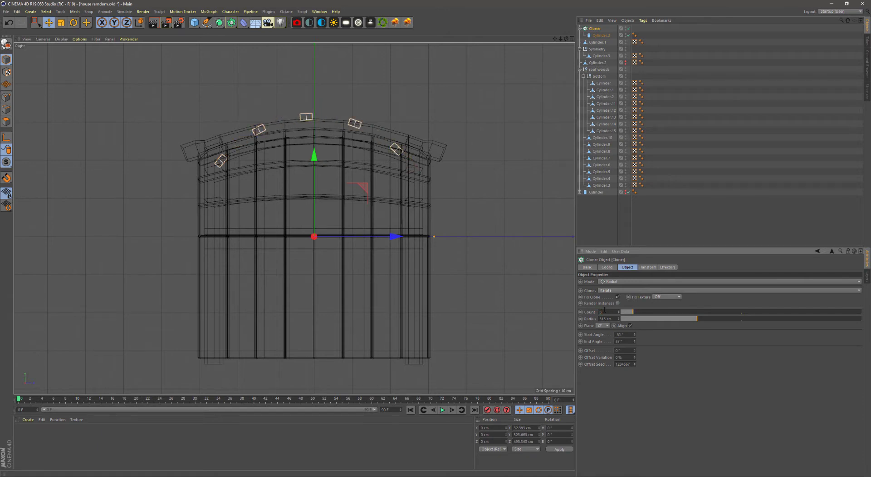
drag(697, 321, 699, 318)
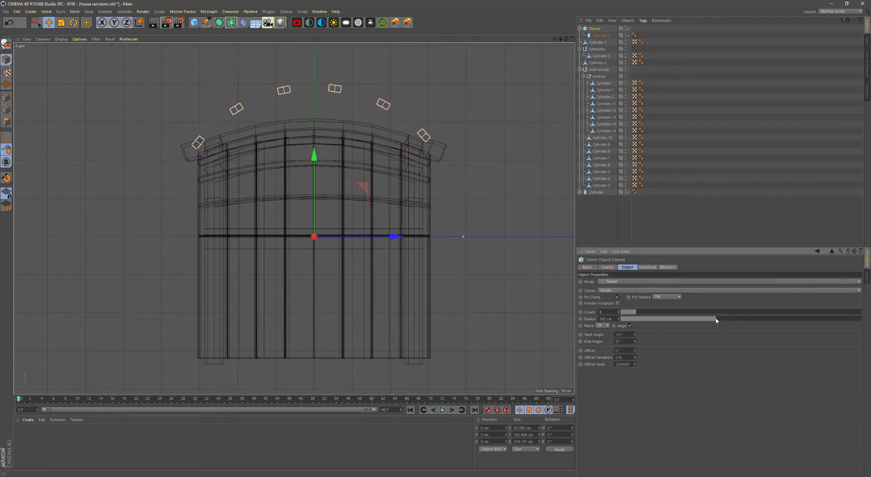
drag(634, 335, 634, 341)
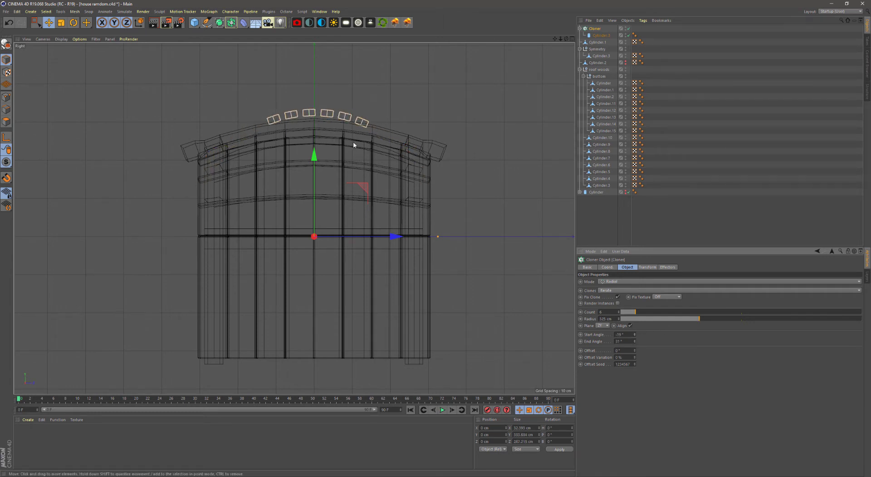
Make the clones editable, shift the right clone along the roof, and delete the extra middle one
key(c)
scroll(272, 120, up, 5)
scroll(151, 125, down, 5)
key(Down)
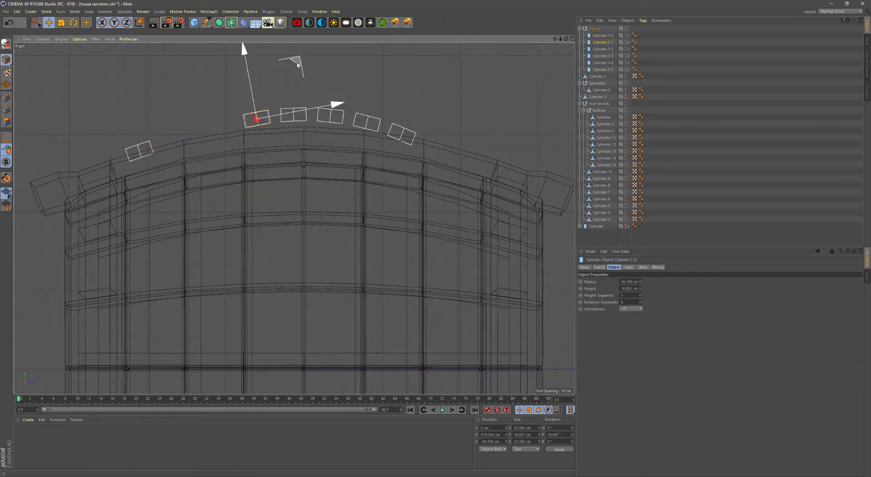
click(367, 123)
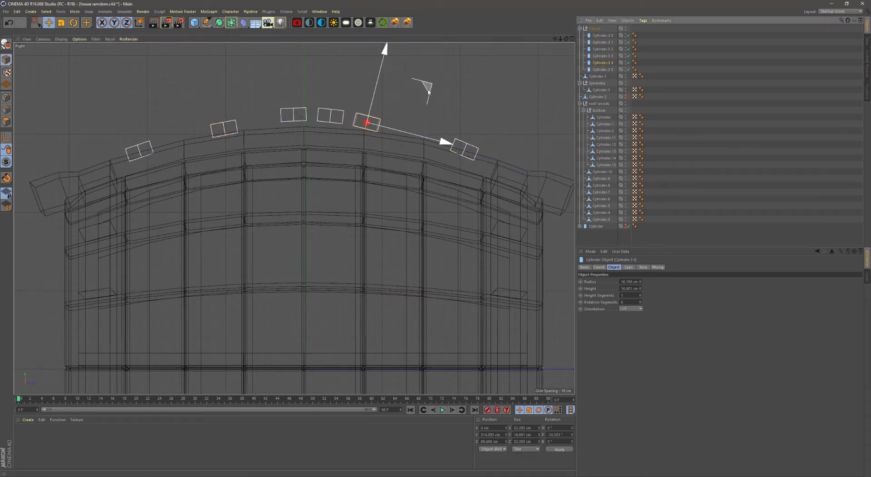
drag(366, 123, 399, 132)
click(331, 116)
key(Delete)
Set the pitch rotation of the clones to 17°
click(294, 114)
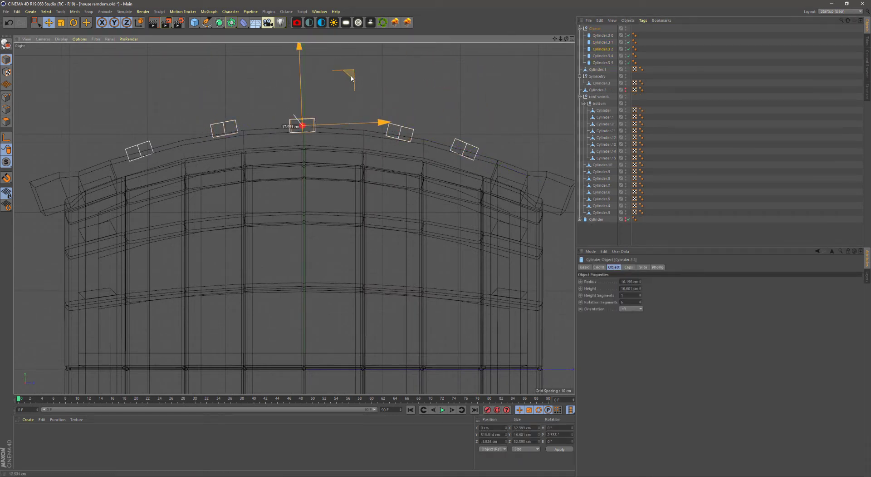
key(Up)
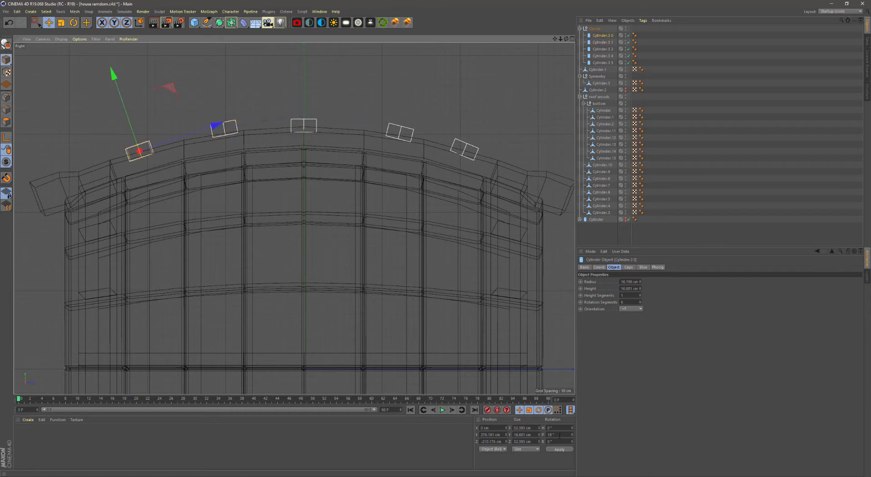
click(560, 435)
text(17)
click(465, 150)
click(560, 434)
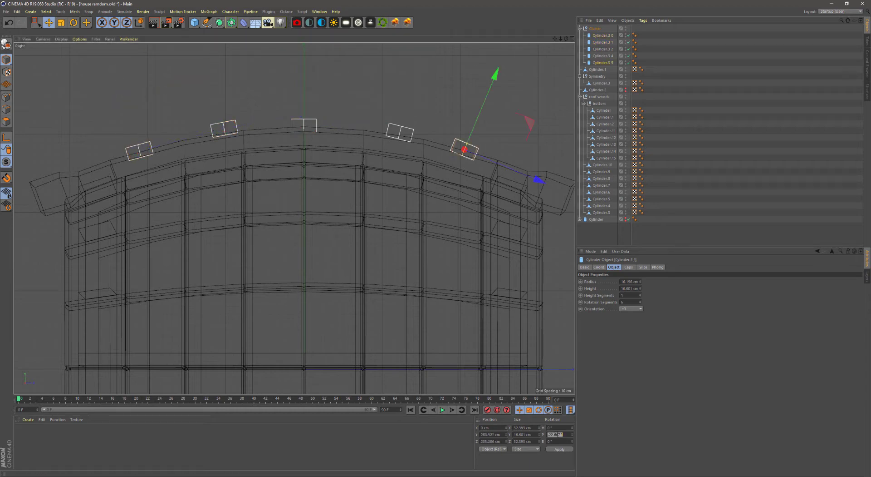
Check the roof pins in shaded perspective and group them under a null
key(F1)
mouse_move(289, 216)
alt+mouse_down()
mouse_move(409, 181)
mouse_move(413, 168)
alt+mouse_up()
key(Up)
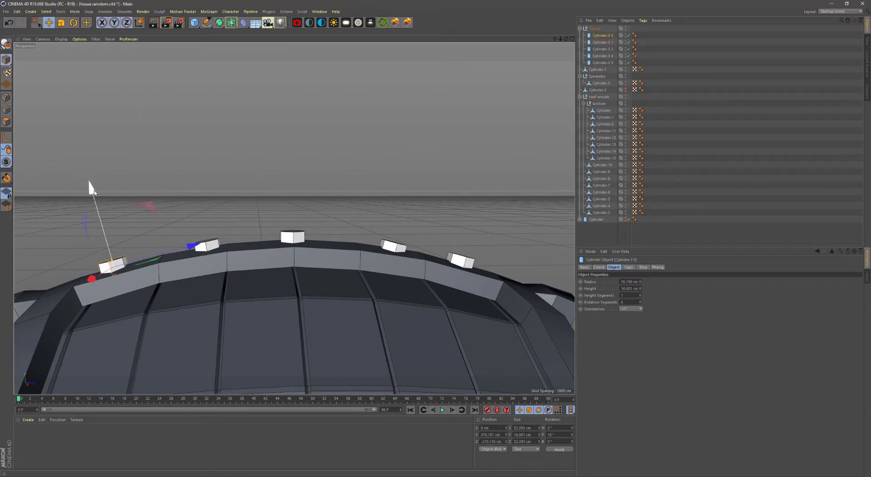
mouse_move(471, 221)
alt+mouse_down()
mouse_move(376, 304)
mouse_move(375, 203)
alt+mouse_up()
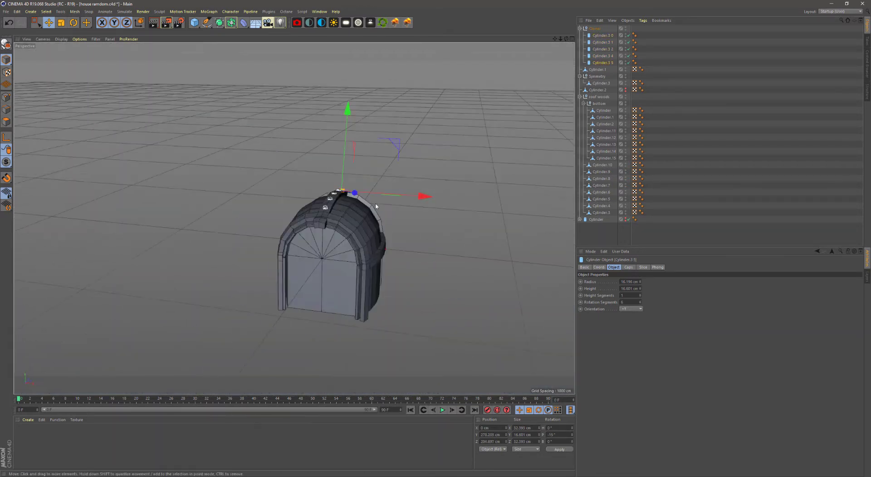
key(alt+g)
Move the arch ring and the door fill object (Cylinder.3) out of the Symmetry group
alt+drag(310, 209, 238, 230)
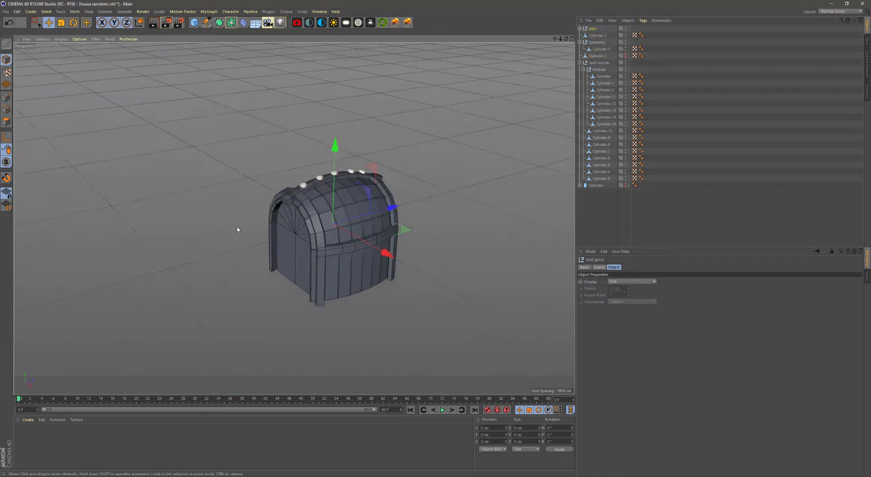
scroll(346, 254, up, 5)
click(602, 49)
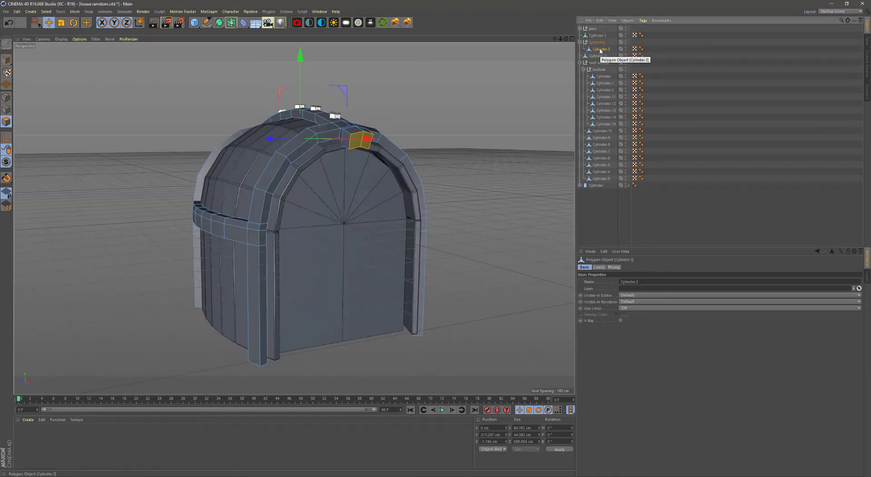
drag(601, 49, 598, 40)
click(37, 22)
click(345, 254)
alt+drag(345, 254, 364, 265)
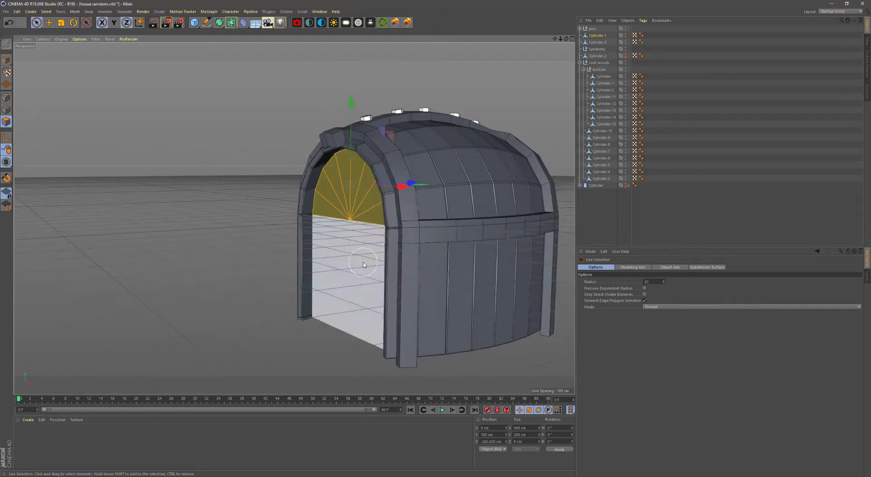
Try scaling up the door polygons from the front, then undo it
middle_click(363, 265)
middle_click(117, 117)
mouse_move(117, 117)
alt+mouse_down()
mouse_move(111, 123)
mouse_move(136, 125)
alt+mouse_up()
scroll(111, 123, up, 5)
key(t)
drag(136, 124, 167, 126)
key(ctrl+z)
key(space)
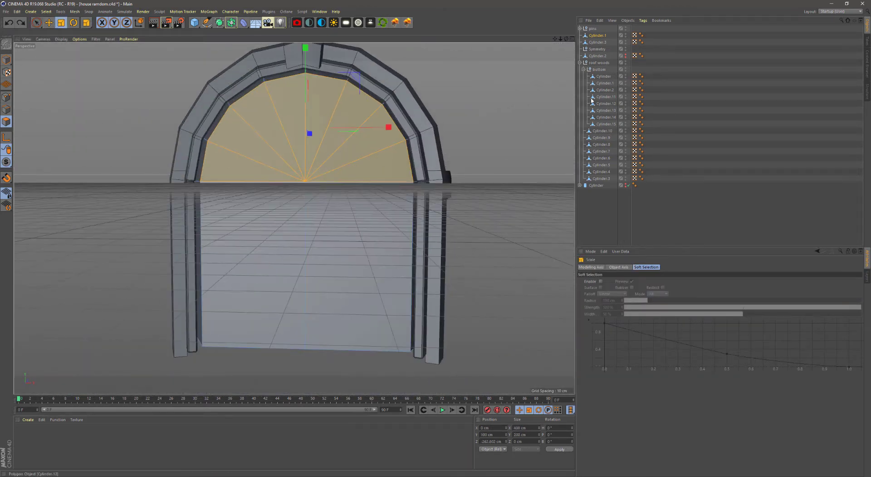
Rectangle-select the door polygons in the perspective view
middle_click(177, 128)
middle_click(233, 296)
scroll(176, 186, down, 3)
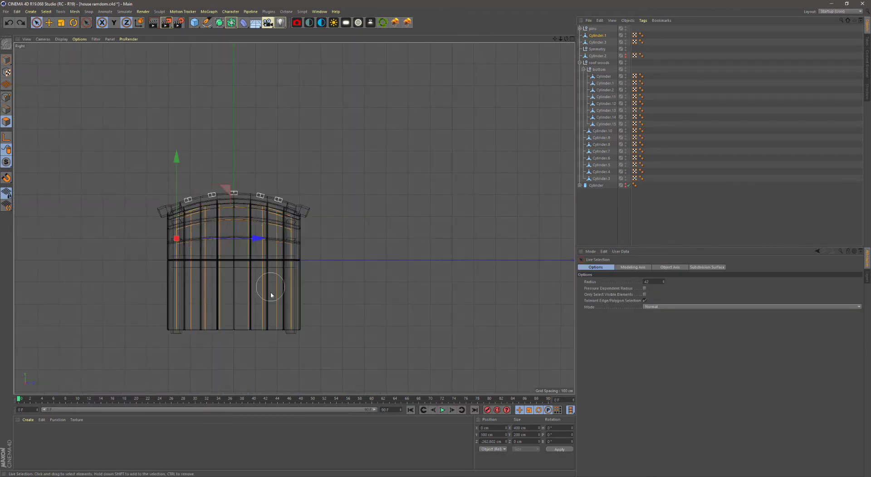
key(F1)
drag(254, 181, 345, 318)
Scale the door polygons to about 428 cm wide, then undo it
key(F5)
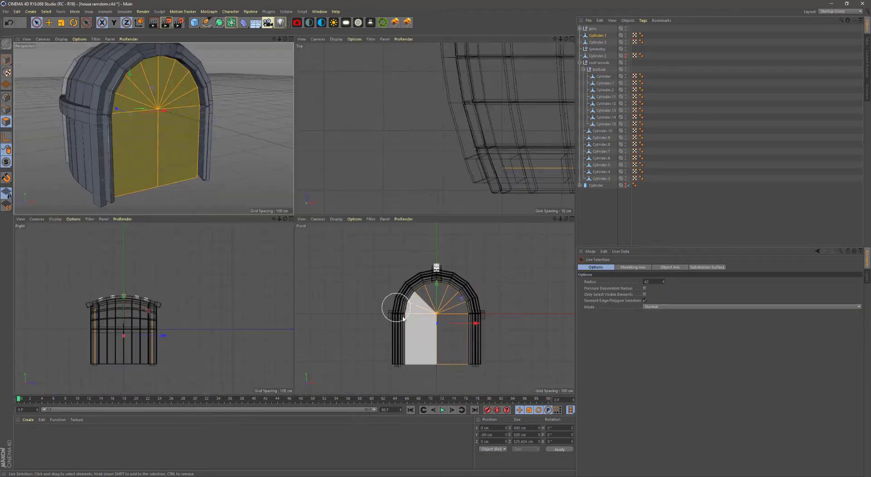
key(F1)
key(t)
drag(131, 150, 146, 148)
key(F5)
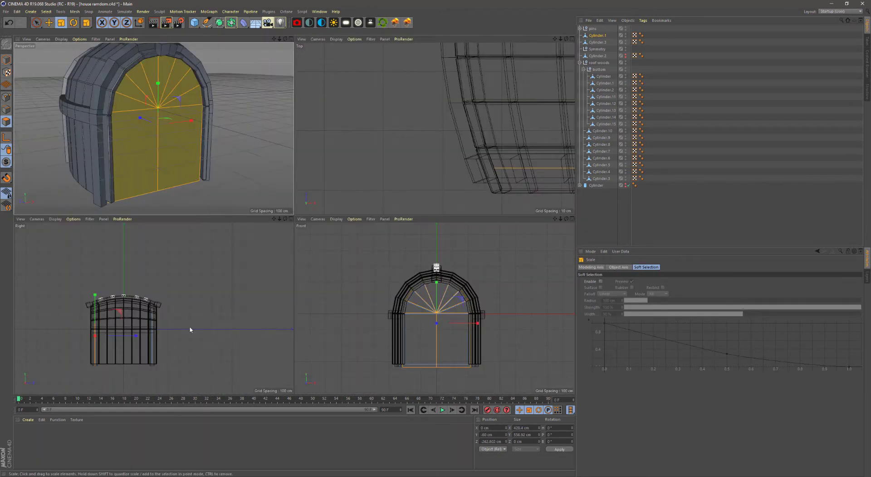
key(F3)
key(space)
key(ctrl+z)
key(F1)
Enlarge the door polygons to about 430 by 559 cm
alt+drag(178, 180, 237, 183)
scroll(237, 182, up, 5)
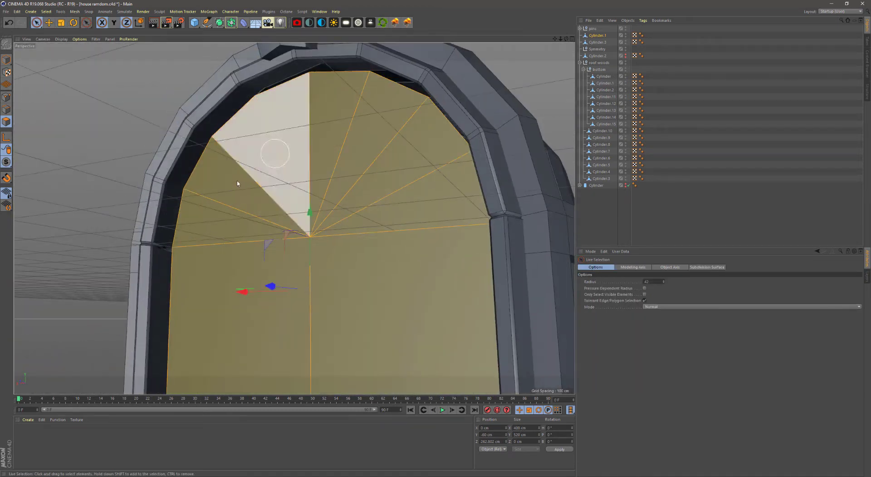
key(t)
mouse_move(213, 245)
mouse_down()
mouse_move(227, 247)
mouse_move(105, 124)
mouse_move(205, 136)
mouse_move(340, 111)
mouse_up()
scroll(225, 254, down, 3)
key(space)
Select the right door polygon and scale it up slightly to fill the arch
alt+drag(205, 194, 321, 227)
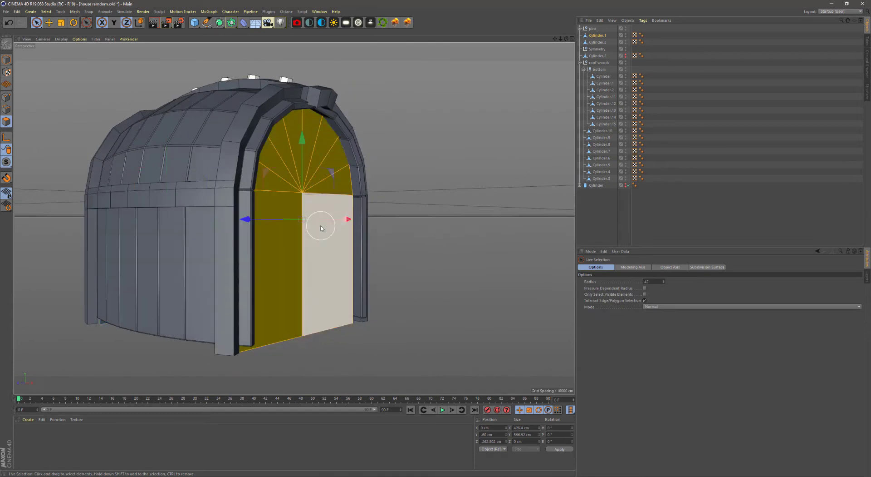
click(321, 227)
key(space)
drag(122, 98, 130, 98)
key(F3)
key(0)
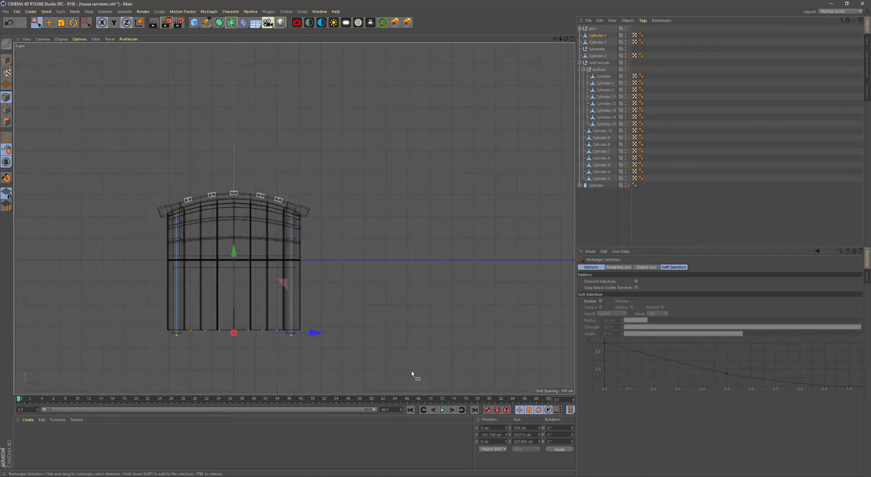
scroll(410, 375, up, 5)
Add a tube primitive and move it onto the side of the barrel's dome
right_click(229, 358)
middle_click(213, 200)
middle_click(213, 199)
right_click(403, 181)
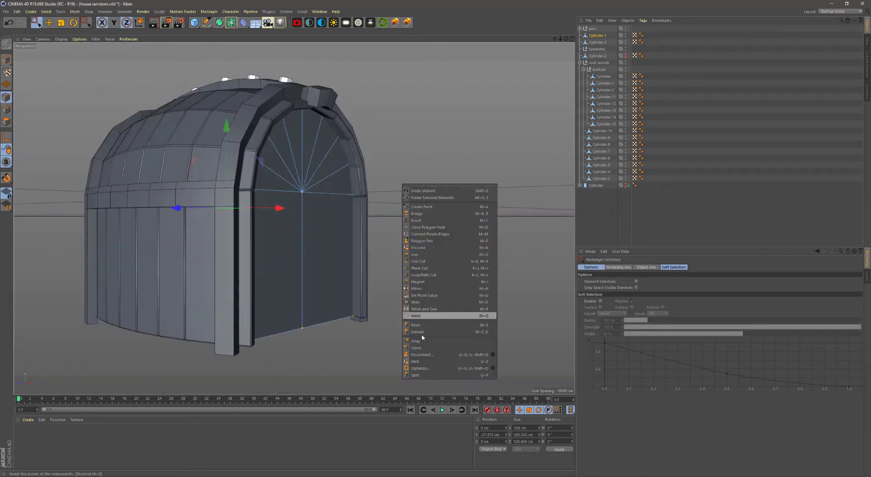
key(Escape)
mouse_move(254, 209)
alt+mouse_down()
mouse_move(297, 221)
mouse_move(182, 168)
alt+mouse_up()
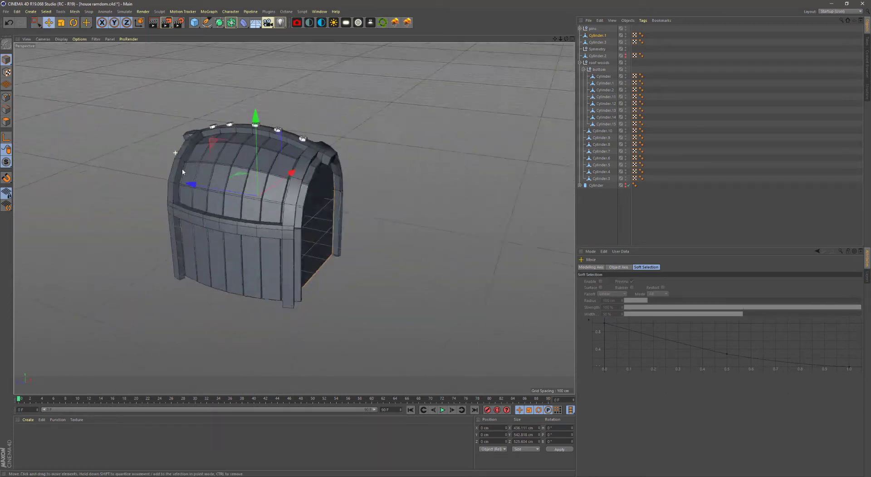
scroll(272, 204, up, 5)
key(e)
click(194, 22)
click(324, 57)
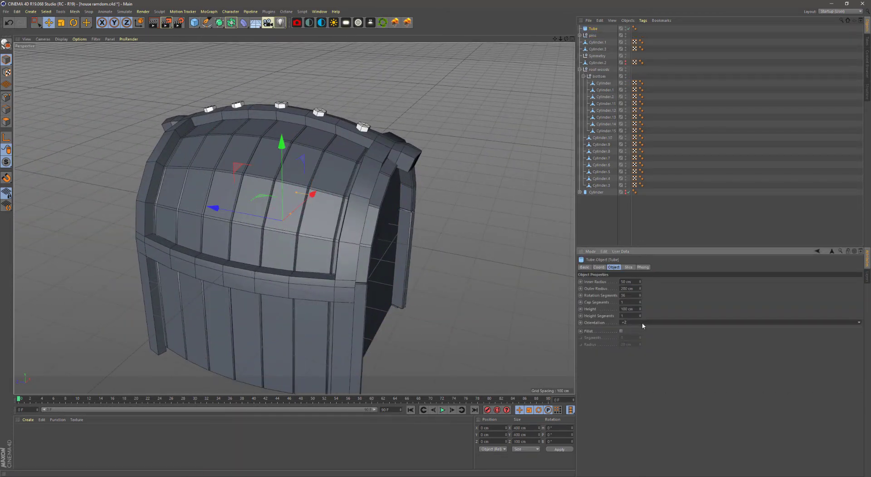
drag(283, 218, 249, 128)
Size the 12-segment tube ring to about 200 cm wide, then add a new cylinder
key(t)
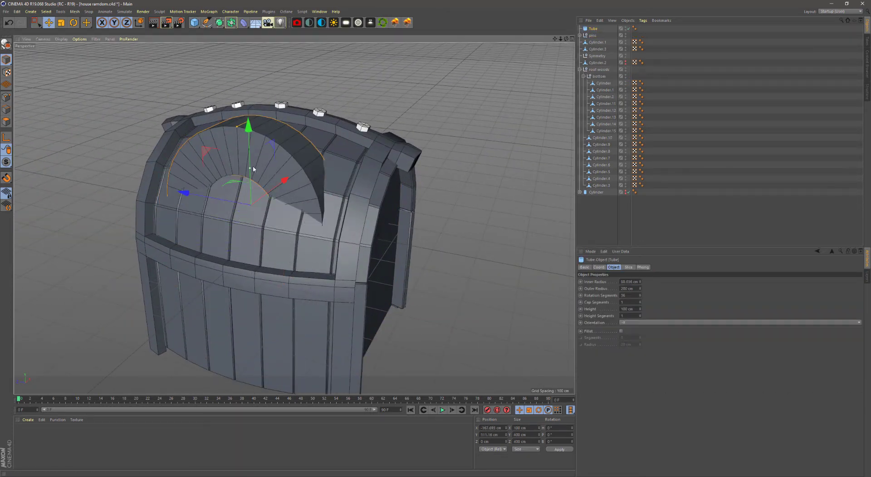
drag(253, 165, 36, 128)
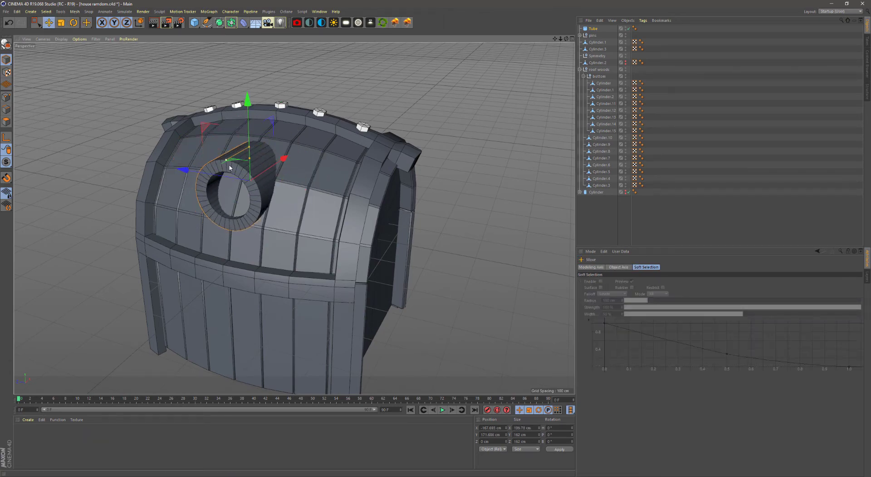
alt+drag(230, 168, 318, 182)
mouse_move(372, 168)
mouse_down()
mouse_move(208, 204)
mouse_move(478, 80)
mouse_up()
click(593, 28)
text(12)
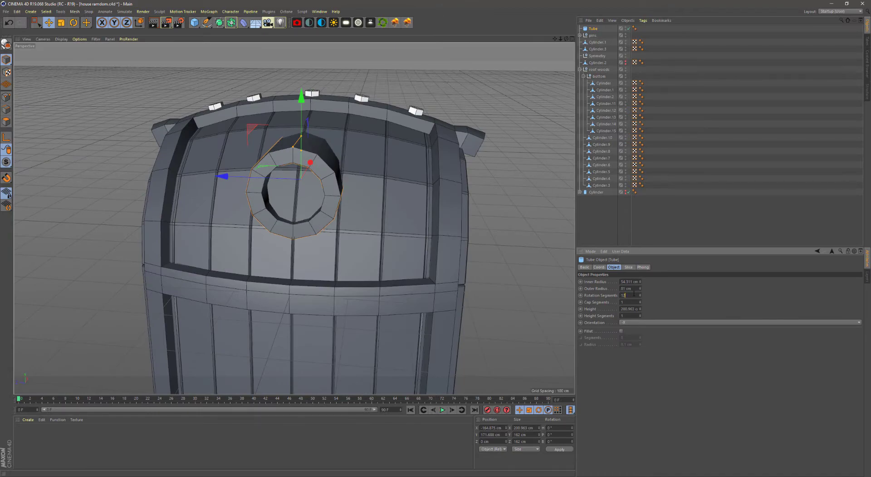
mouse_move(363, 204)
alt+mouse_down()
mouse_move(322, 241)
mouse_move(311, 215)
alt+mouse_up()
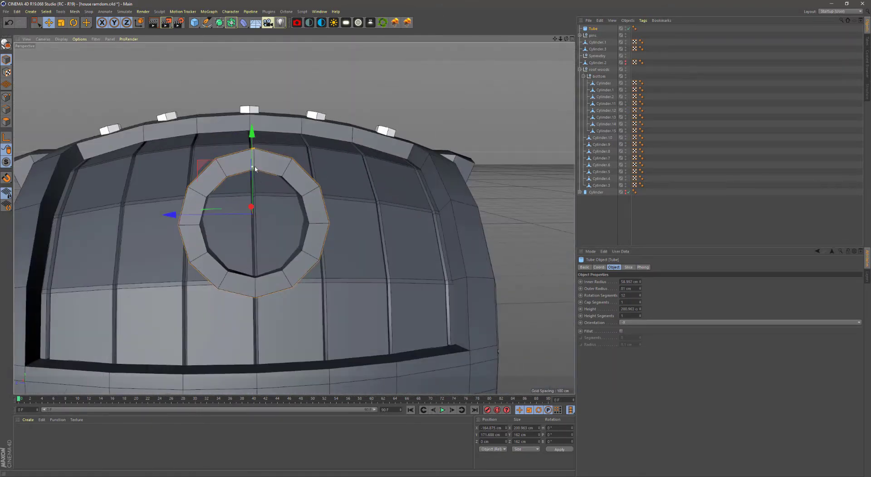
key(t)
mouse_move(255, 169)
alt+mouse_down()
mouse_move(236, 181)
mouse_move(273, 182)
alt+mouse_up()
mouse_move(294, 218)
alt+mouse_down()
mouse_move(357, 146)
mouse_move(295, 207)
mouse_move(318, 199)
alt+mouse_up()
key(e)
drag(194, 22, 209, 45)
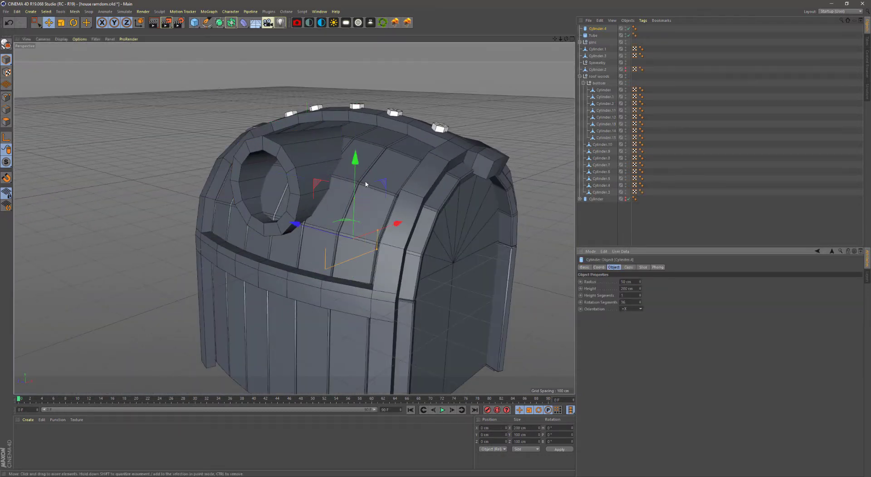
Raise Cylinder.4 to window height, aligned with the tube opening
key(F5)
key(F3)
drag(6, 177, 37, 326)
drag(237, 209, 241, 180)
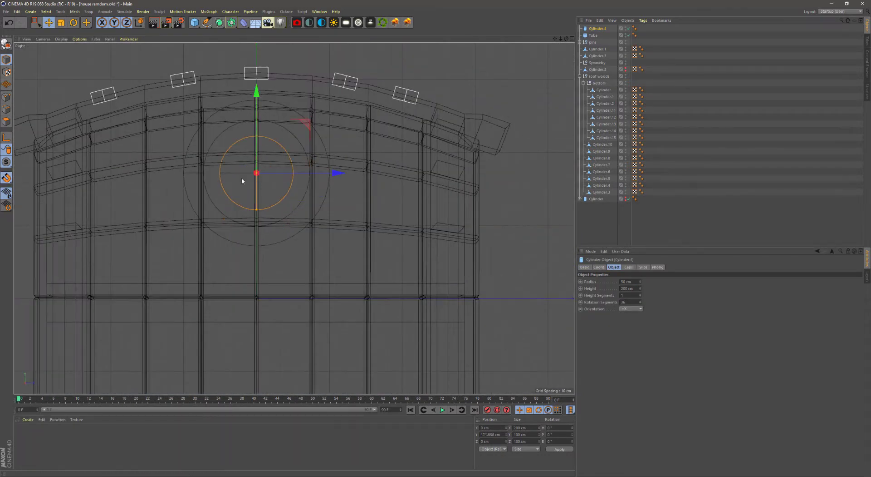
key(F1)
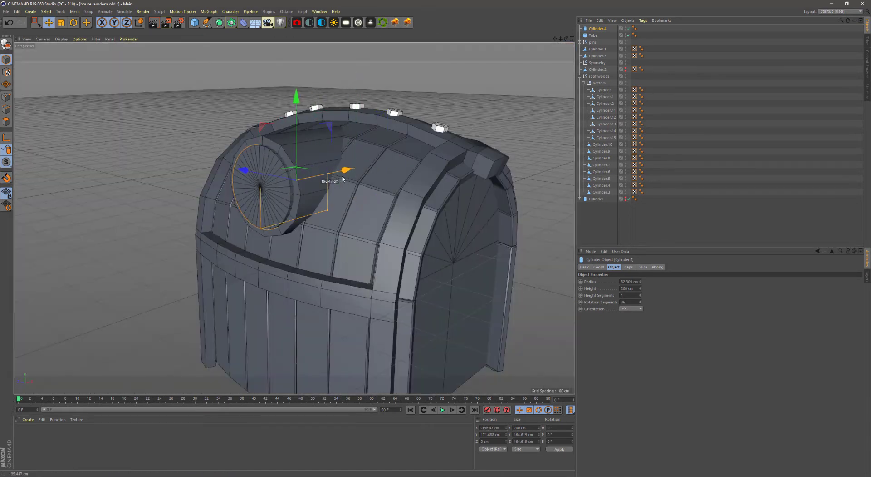
Group the roof plank cylinders under a null named 'roof'
click(602, 151)
key(alt+g)
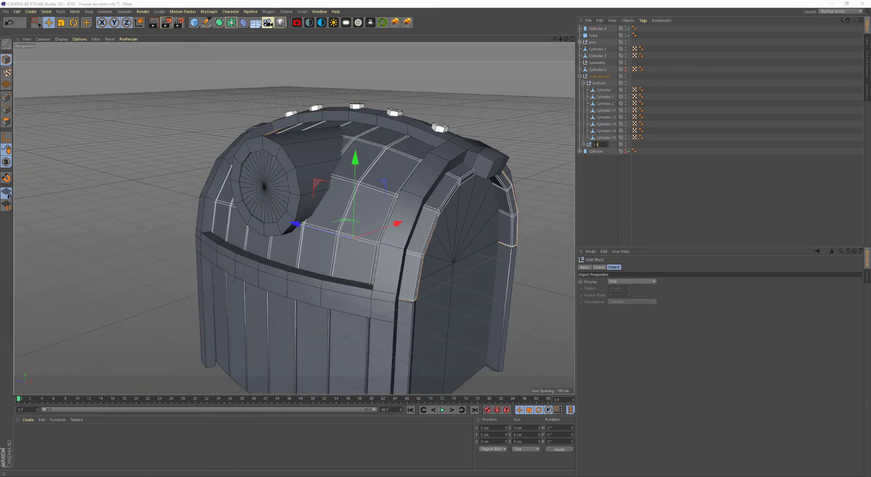
double_click(597, 83)
text(roof)
key(Return)
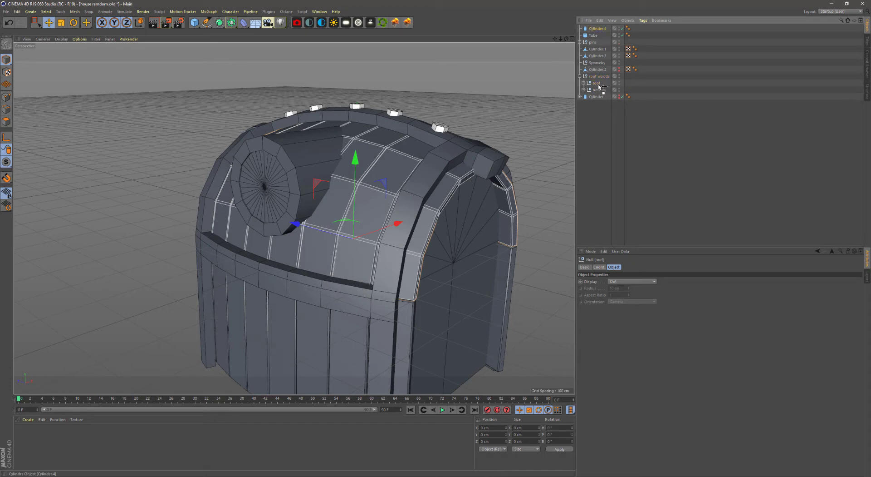
Put roof and Cylinder.4 inside a Boole to cut the window hole
mouse_move(602, 87)
mouse_down()
mouse_move(608, 89)
mouse_move(599, 76)
mouse_up()
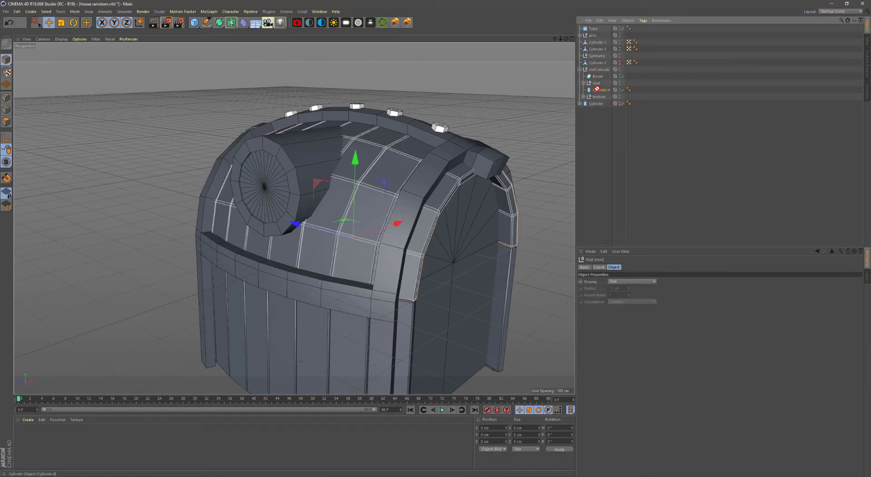
mouse_move(347, 176)
alt+mouse_down()
mouse_move(258, 189)
mouse_move(312, 186)
mouse_move(273, 173)
alt+mouse_up()
click(311, 185)
Add a loop cut around the window tube near its outer end
mouse_move(181, 150)
alt+mouse_down()
mouse_move(358, 175)
mouse_move(208, 165)
alt+mouse_up()
click(352, 262)
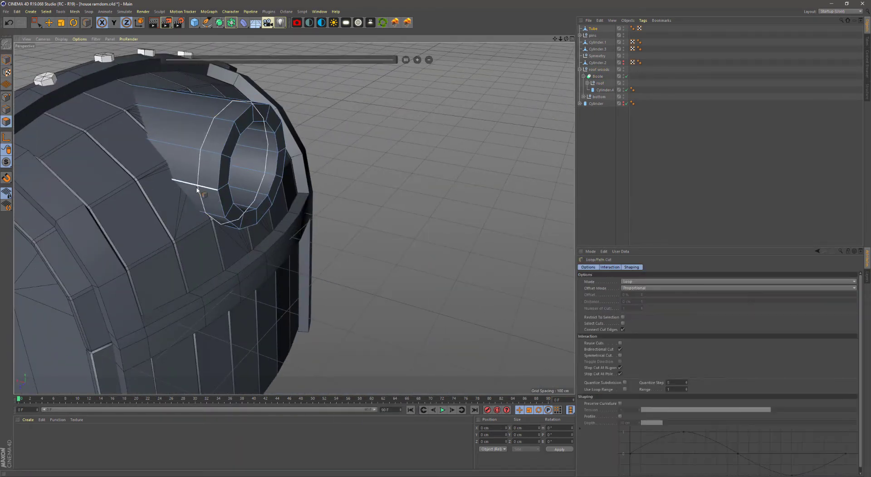
alt+drag(352, 262, 272, 136)
click(189, 158)
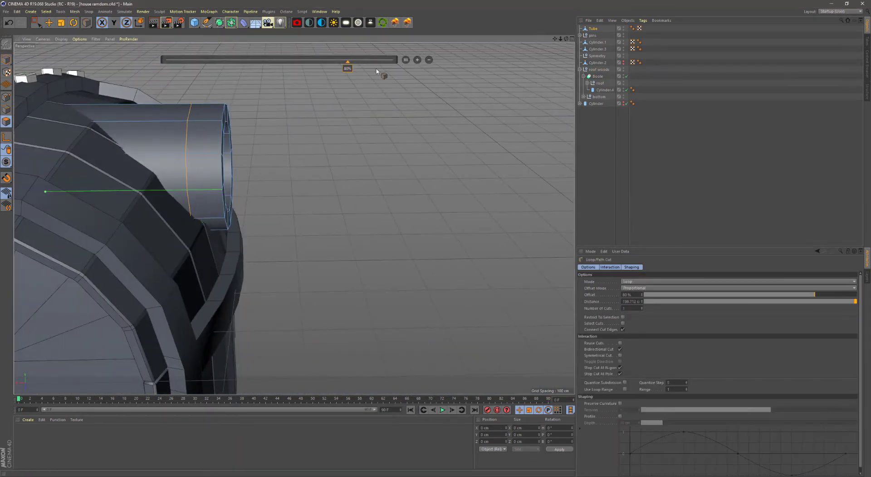
click(46, 11)
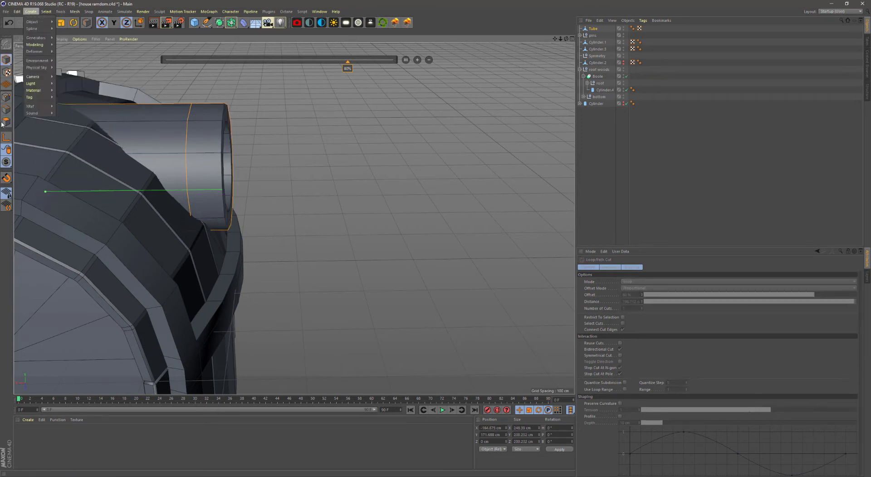
Loop-select the tube's outer polygon ring and extrude it outward into a rim
click(61, 65)
click(46, 12)
click(50, 59)
click(204, 182)
right_click(303, 182)
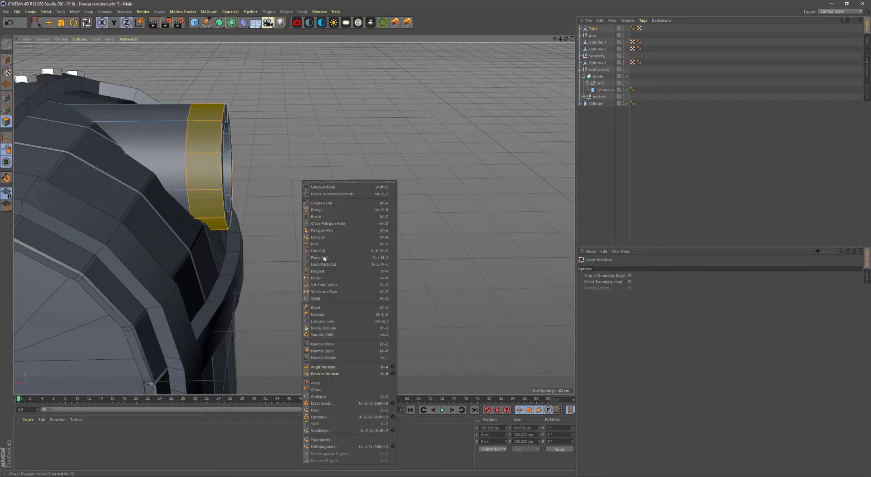
click(328, 316)
alt+drag(328, 315, 272, 281)
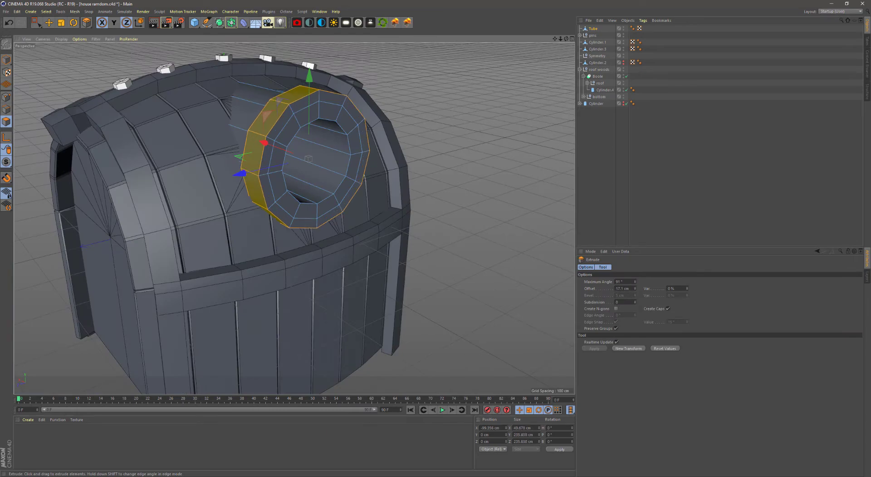
mouse_move(327, 213)
alt+mouse_down()
mouse_move(311, 218)
mouse_move(318, 204)
mouse_move(358, 197)
mouse_move(292, 243)
mouse_move(420, 194)
alt+mouse_up()
Split the rim off as Tube.1, extrude it, and fit it onto the barrel
key(e)
right_click(420, 194)
click(436, 318)
alt+drag(58, 106, 427, 98)
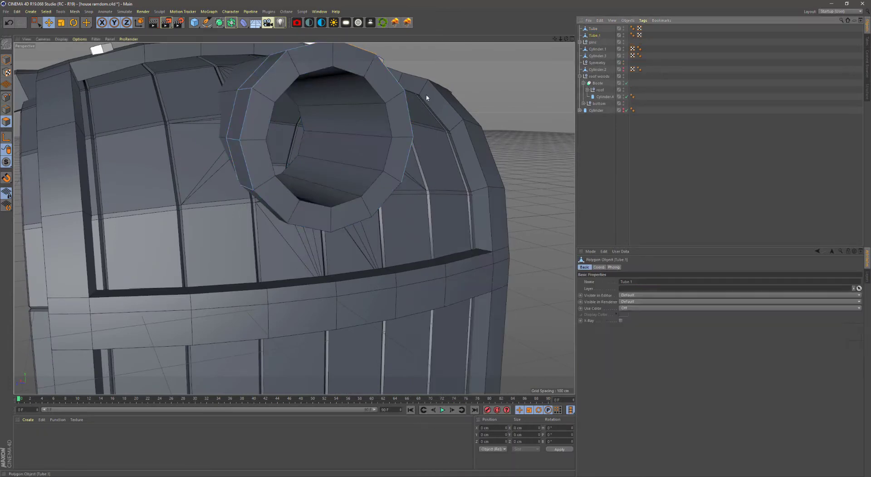
right_click(209, 110)
click(236, 253)
mouse_move(190, 149)
alt+mouse_down()
mouse_move(282, 164)
mouse_move(236, 181)
alt+mouse_up()
key(t)
alt+drag(236, 181, 242, 233)
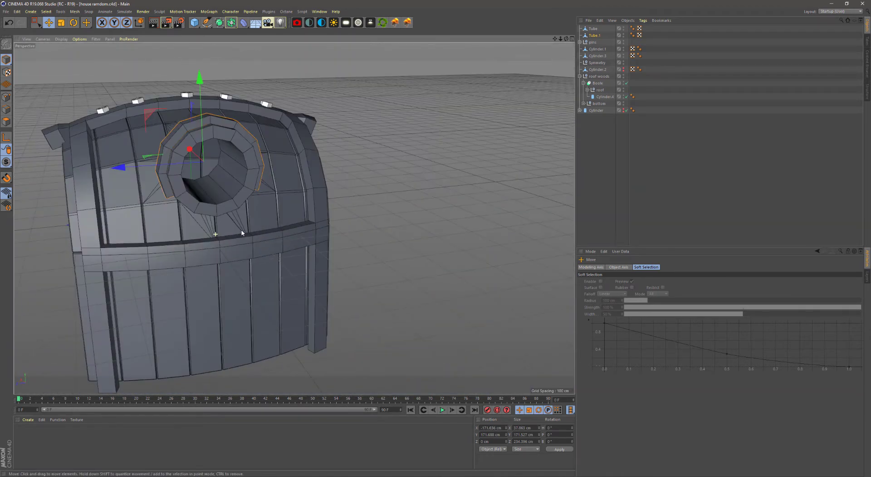
Add a disc object and orbit to look at the roof window
drag(195, 22, 200, 74)
key(F3)
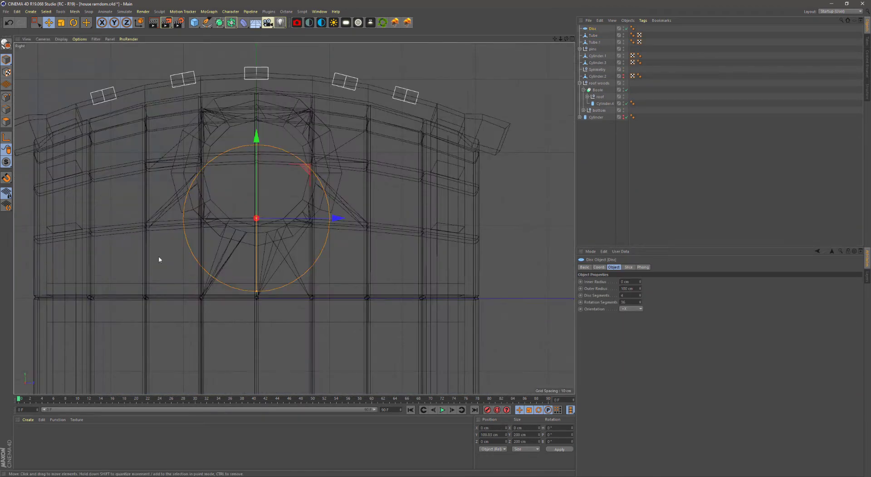
key(F1)
alt+drag(196, 162, 169, 164)
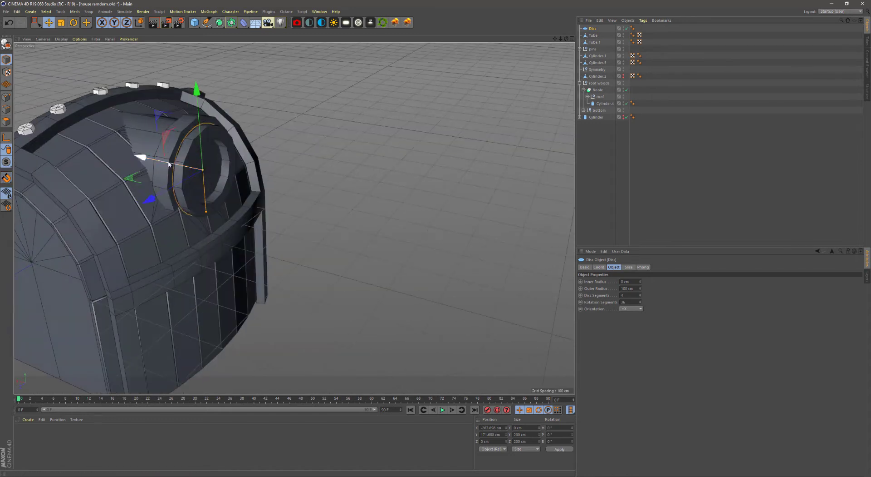
alt+drag(218, 204, 631, 301)
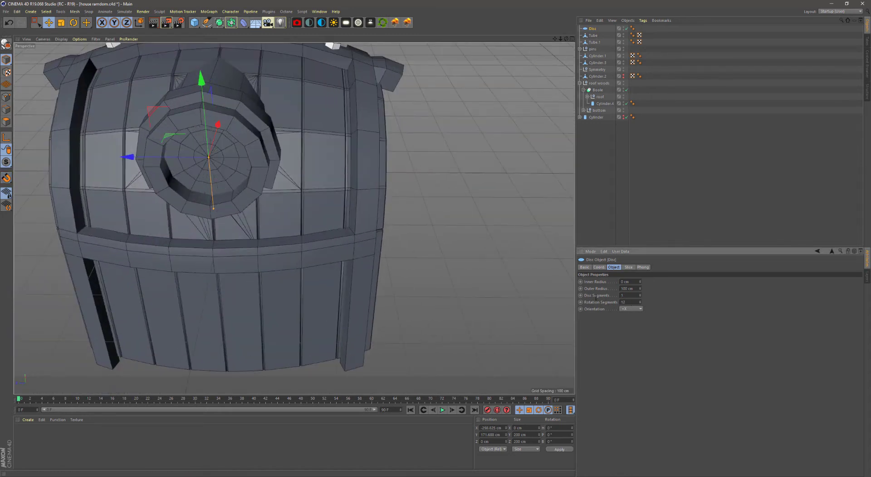
alt+drag(318, 191, 266, 171)
Duplicate Cylinder.4 as a six-sided bar and slide it across the window
click(601, 83)
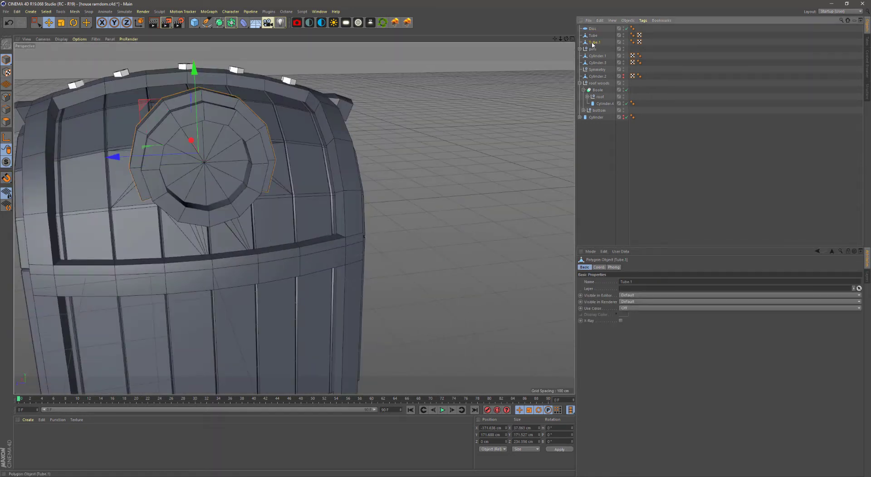
click(604, 103)
ctrl+drag(596, 36, 596, 36)
alt+drag(272, 206, 209, 205)
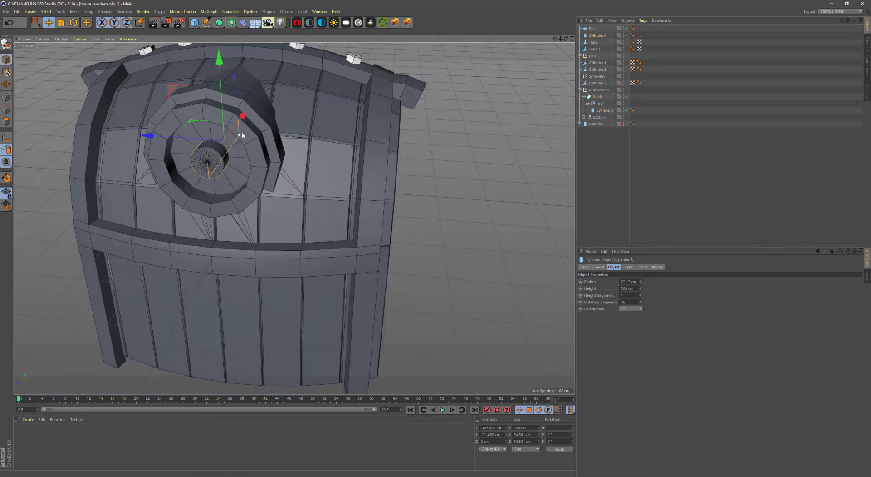
text(6)
key(Return)
click(216, 145)
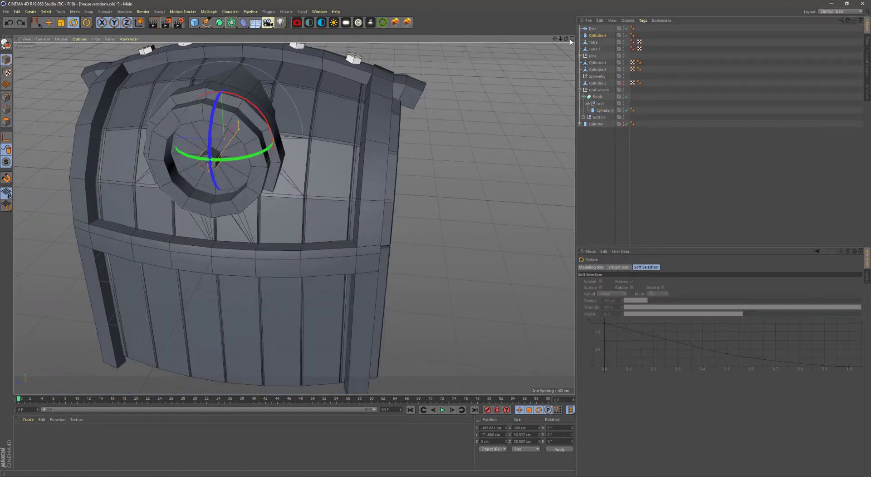
mouse_move(242, 120)
mouse_down()
mouse_move(230, 138)
mouse_move(222, 91)
mouse_up()
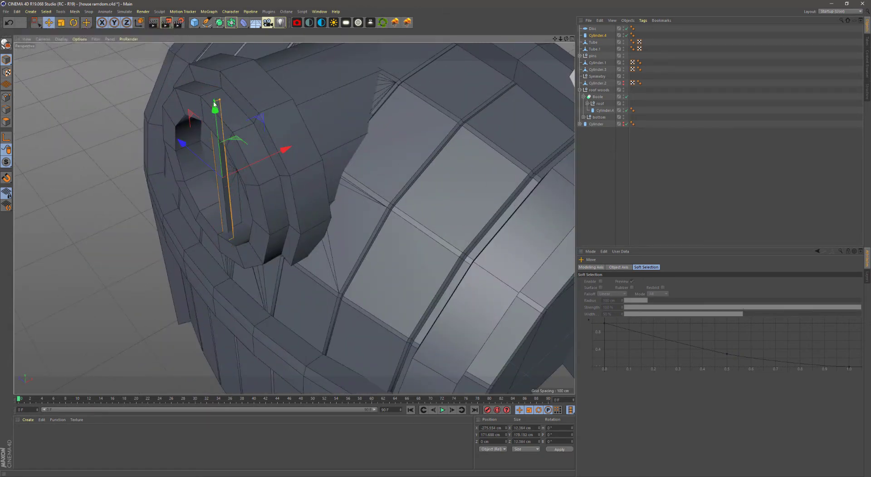
Check the crossing bars from a head-on view and select the window pieces
alt+drag(262, 162, 218, 140)
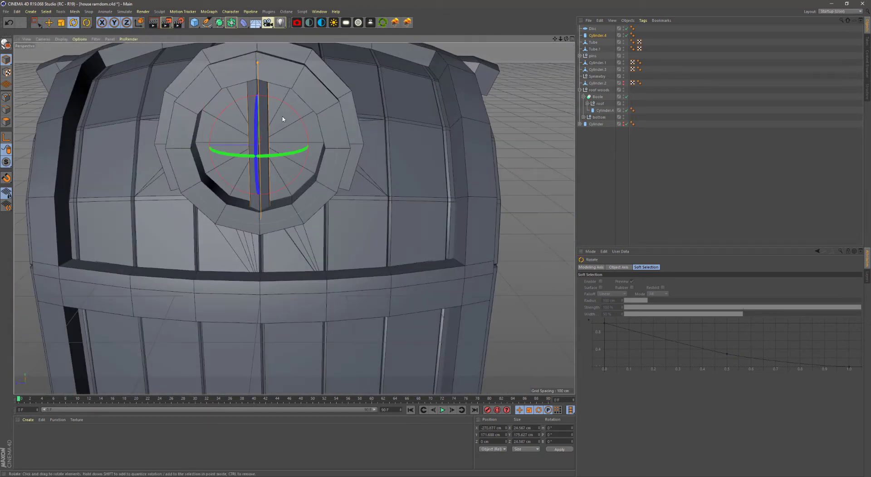
scroll(282, 127, down, 5)
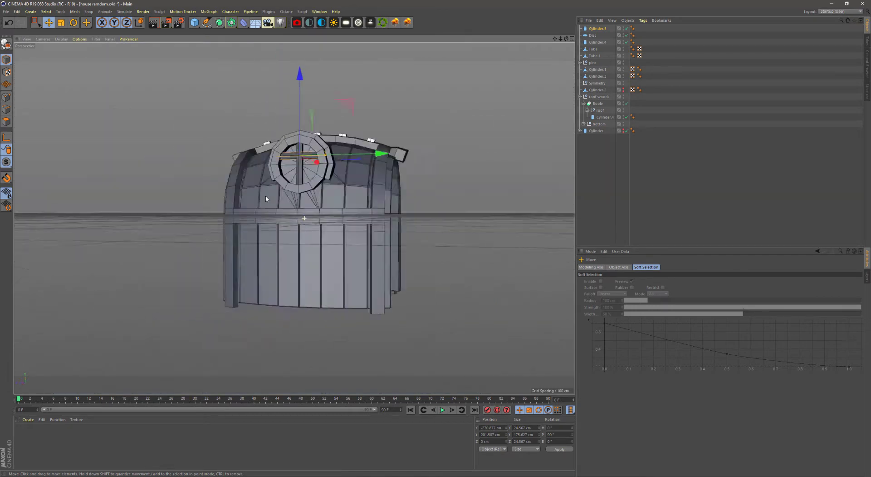
alt+drag(282, 126, 327, 136)
shift+click(598, 42)
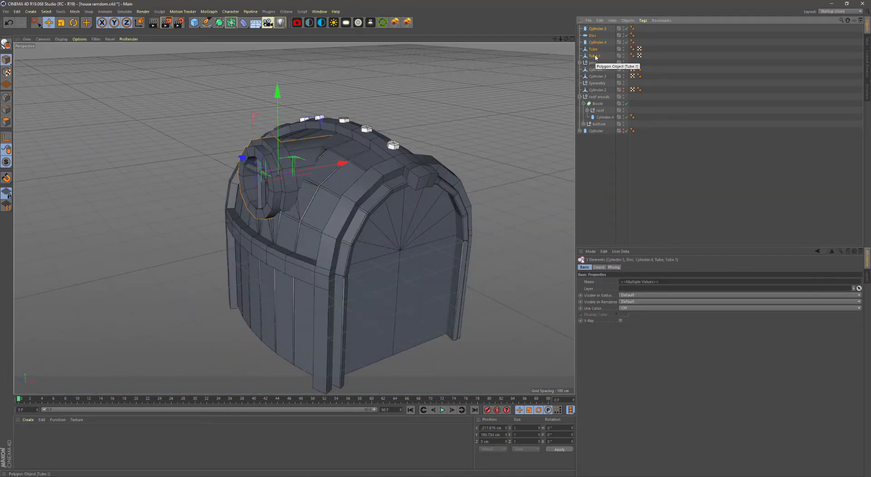
Group the window pieces under a null named 'roof window'
key(alt+g)
text(ndow)
key(Return)
Rotate the tube ring 90 degrees and set it into the lower front wall
alt+drag(291, 218, 325, 227)
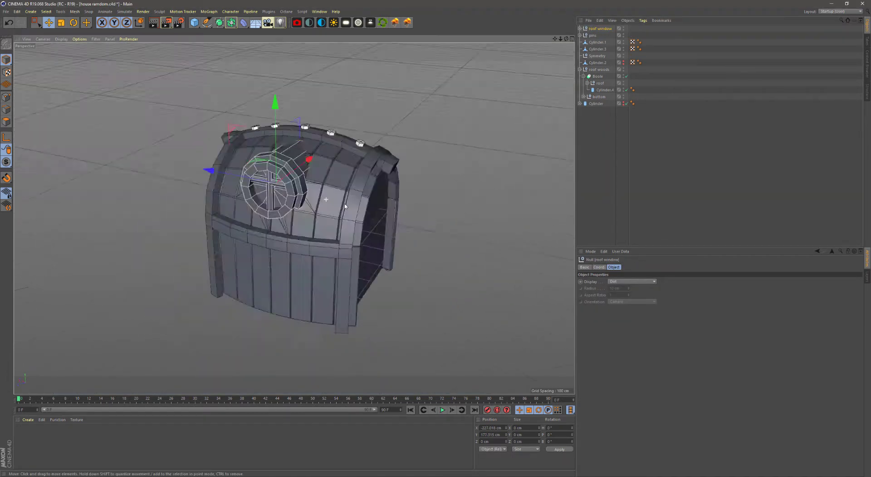
click(259, 195)
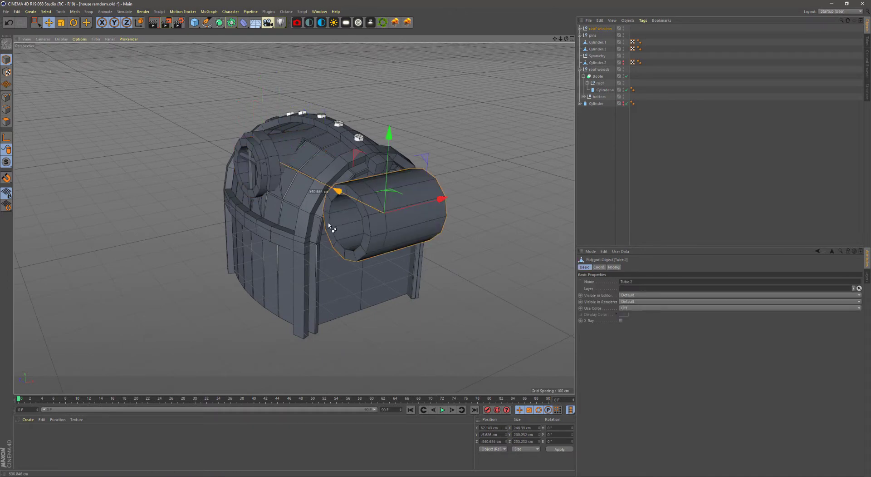
key(r)
drag(399, 230, 482, 218)
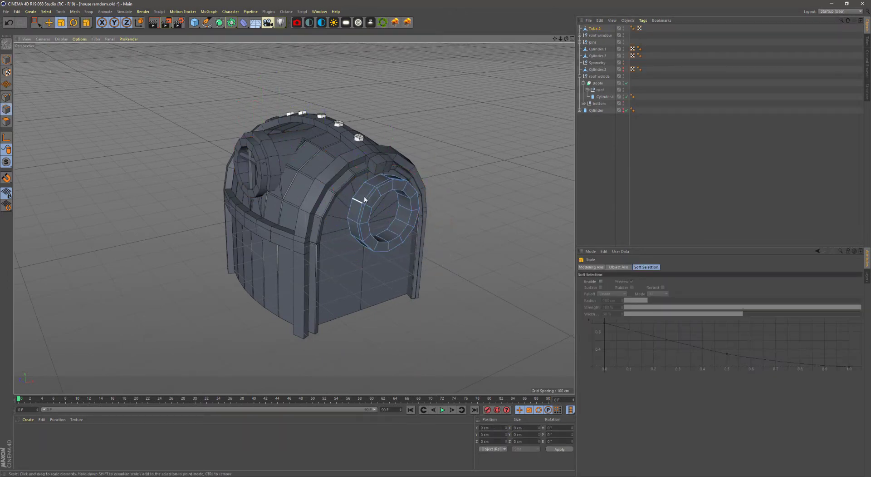
right_click(365, 199)
click(409, 267)
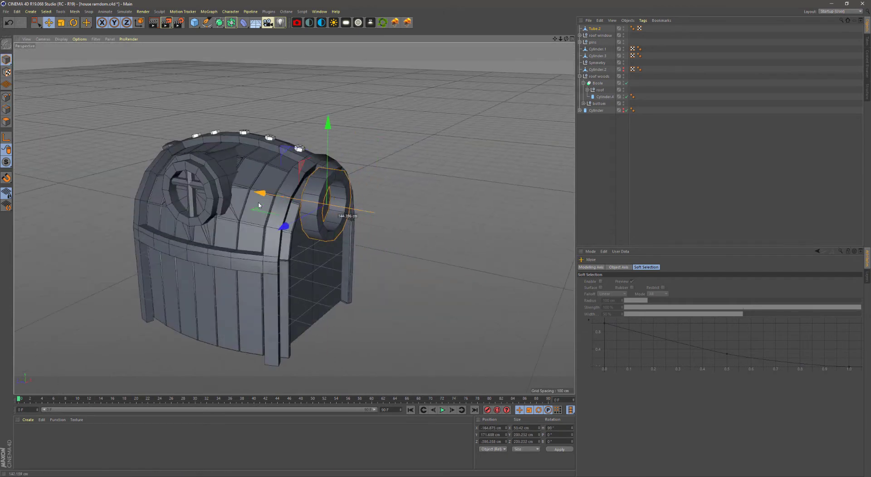
drag(259, 206, 261, 202)
alt+drag(261, 202, 266, 195)
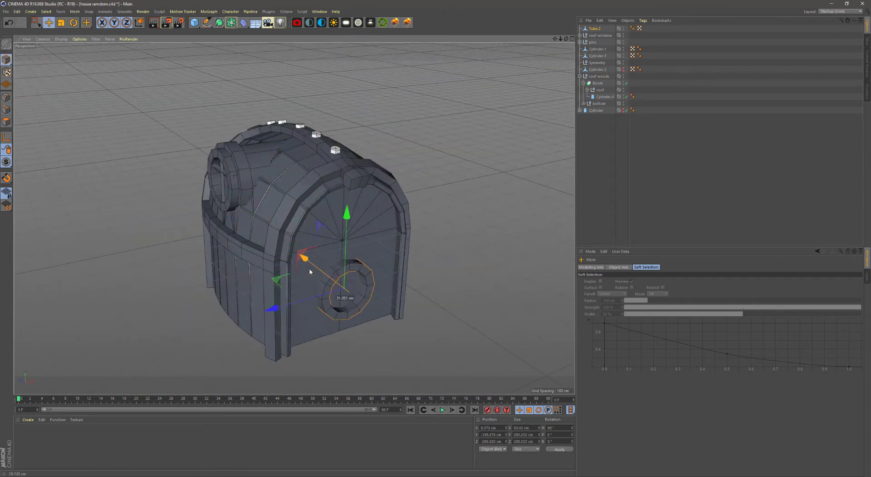
scroll(310, 272, up, 3)
alt+drag(310, 271, 317, 164)
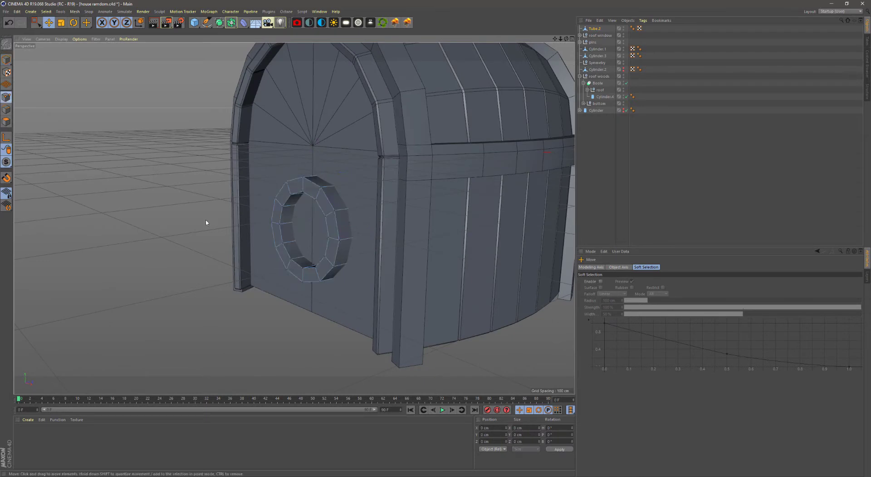
Box-select the arch-end points in front view and close the polygon hole there
key(F4)
key(0)
scroll(388, 330, up, 3)
drag(388, 330, 184, 226)
key(F1)
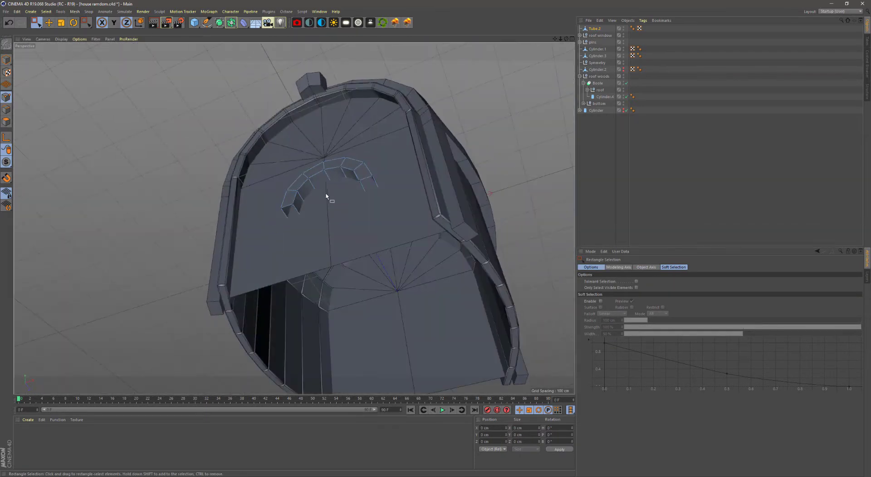
right_click(327, 193)
click(338, 235)
right_click(350, 217)
click(371, 400)
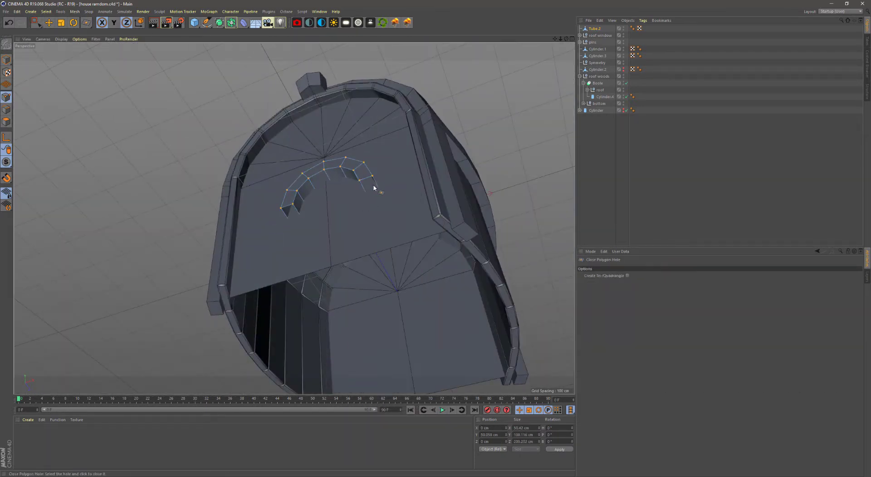
click(295, 209)
Loop-select the polygon loop along the top of the arch
key(e)
mouse_move(142, 142)
alt+mouse_down()
mouse_move(331, 194)
mouse_move(346, 280)
mouse_move(325, 188)
mouse_move(255, 223)
mouse_move(274, 226)
mouse_move(352, 176)
mouse_move(345, 182)
alt+mouse_up()
key(u)
key(l)
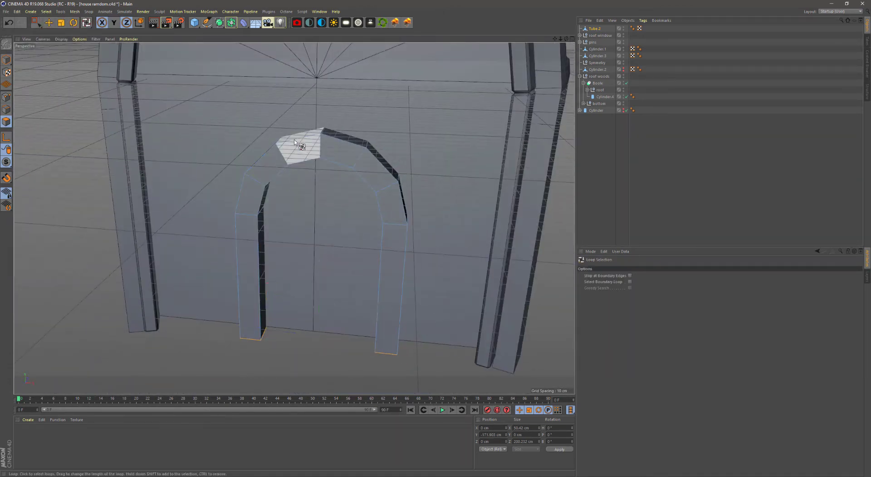
click(345, 181)
right_click(345, 182)
click(364, 309)
key(e)
mouse_move(364, 309)
alt+mouse_down()
mouse_move(287, 270)
mouse_move(342, 139)
mouse_move(318, 191)
alt+mouse_up()
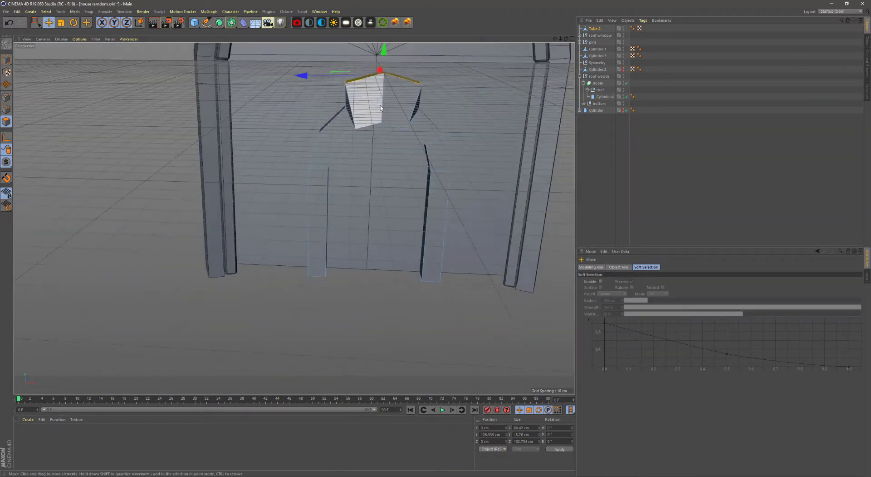
Scale the arch-top loop deeper and chamfer its edges by 13.3 cm
click(60, 22)
scroll(237, 163, up, 2)
mouse_move(238, 164)
mouse_down()
mouse_move(254, 165)
mouse_move(213, 195)
mouse_move(182, 201)
mouse_move(278, 162)
mouse_up()
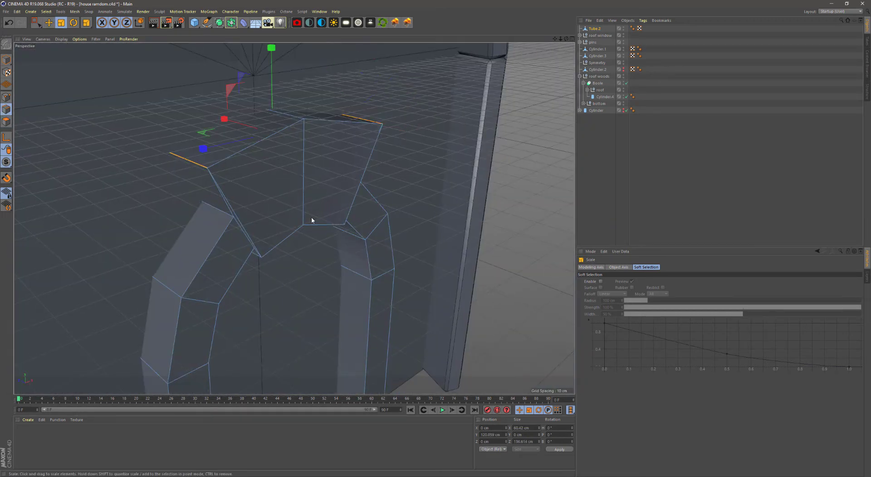
key(m)
key(s)
drag(311, 220, 331, 220)
In the full-size front view, select the left and right arch points and scale them
key(F4)
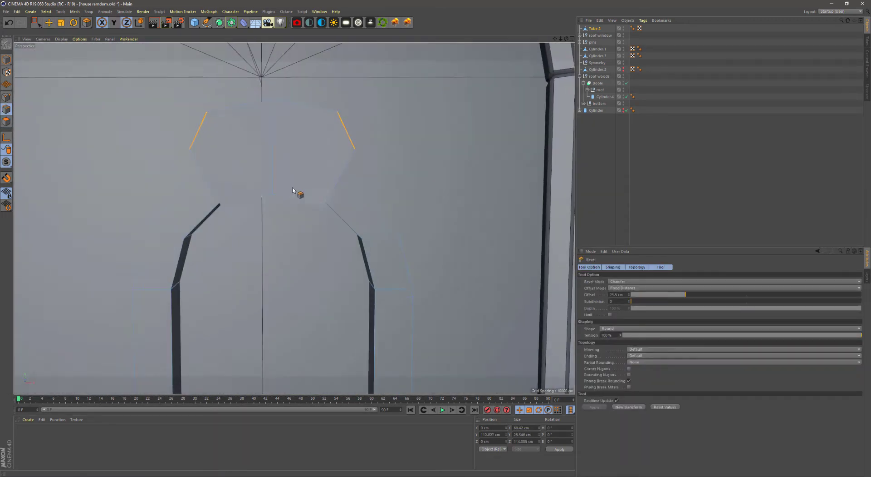
middle_click(297, 193)
middle_click(200, 325)
key(0)
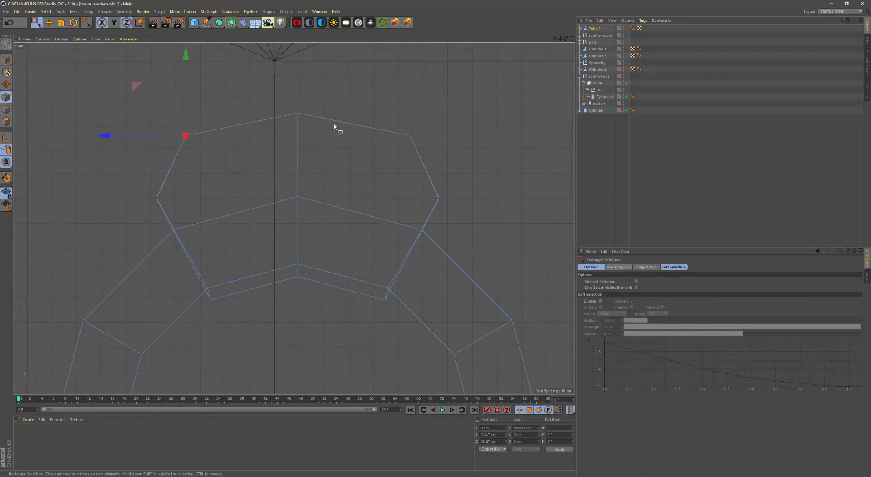
key(t)
key(0)
click(157, 198)
drag(426, 186, 465, 224)
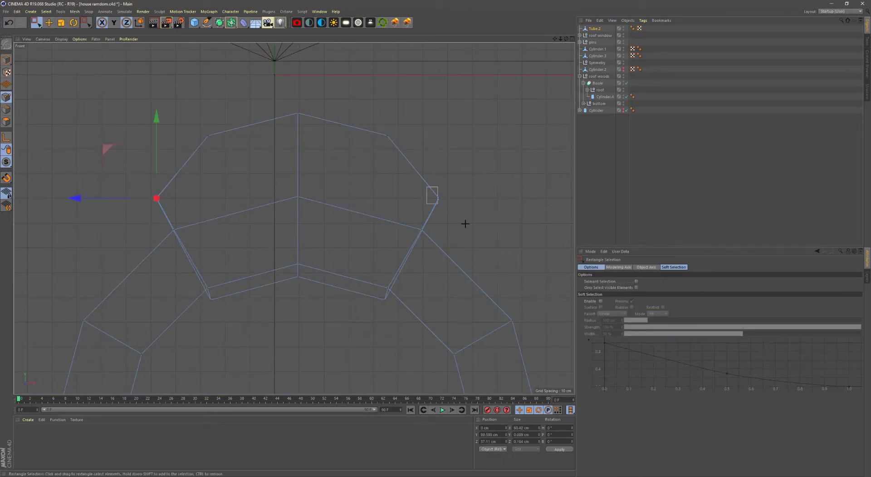
key(t)
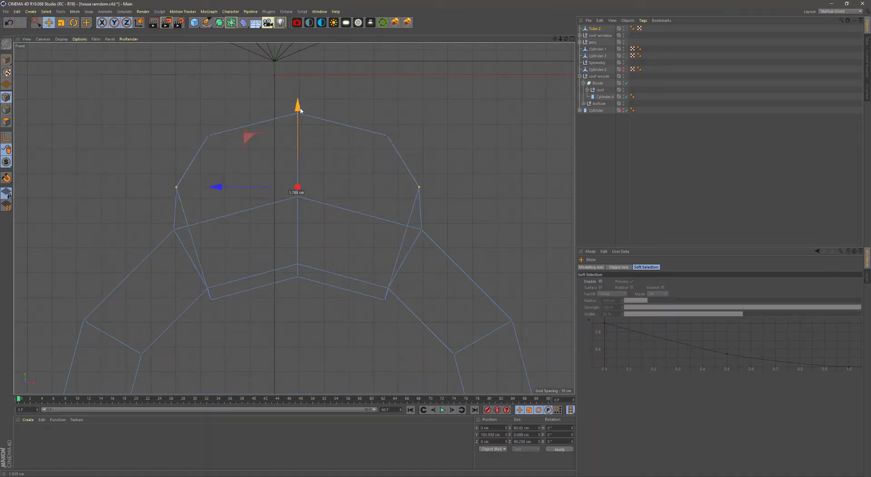
key(F1)
Orbit around the arch top and apply edge context-menu commands
alt+drag(282, 212, 231, 198)
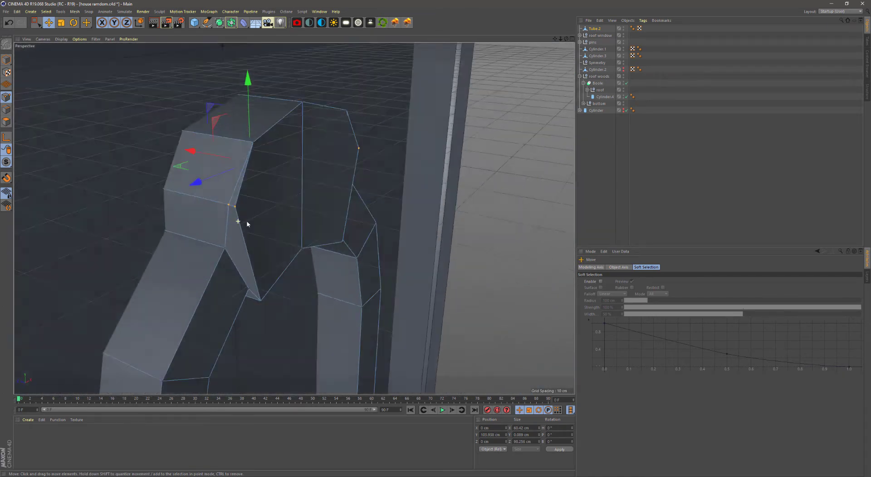
right_click(232, 197)
click(273, 293)
alt+drag(282, 249, 173, 204)
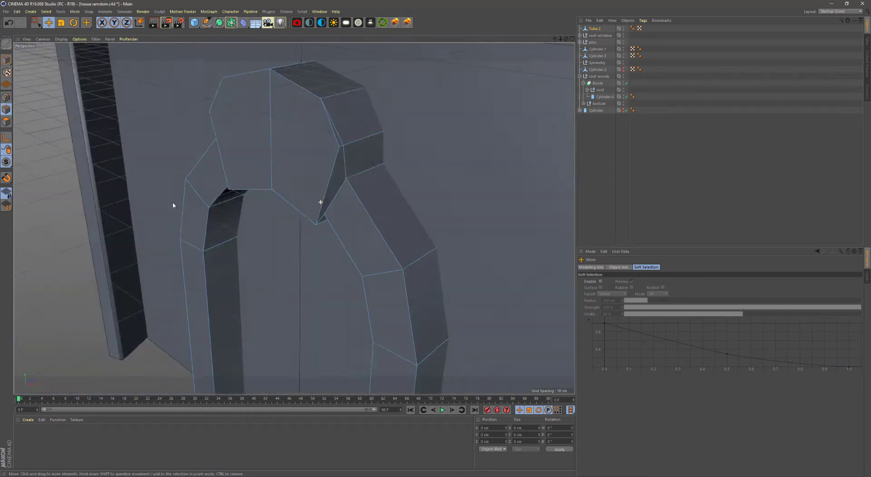
right_click(335, 132)
click(379, 214)
scroll(327, 167, up, 8)
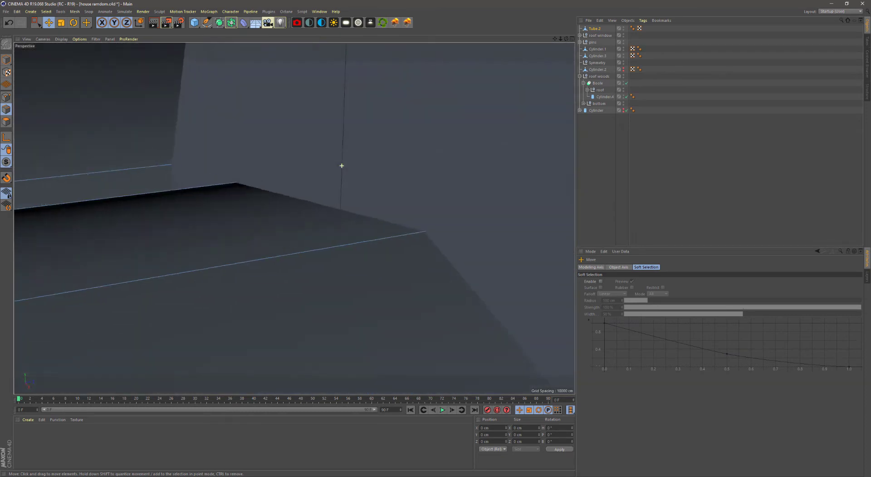
Zoom in on the roof faces and select the triangular roof face
alt+drag(281, 227, 230, 247)
click(269, 297)
scroll(247, 234, up, 10)
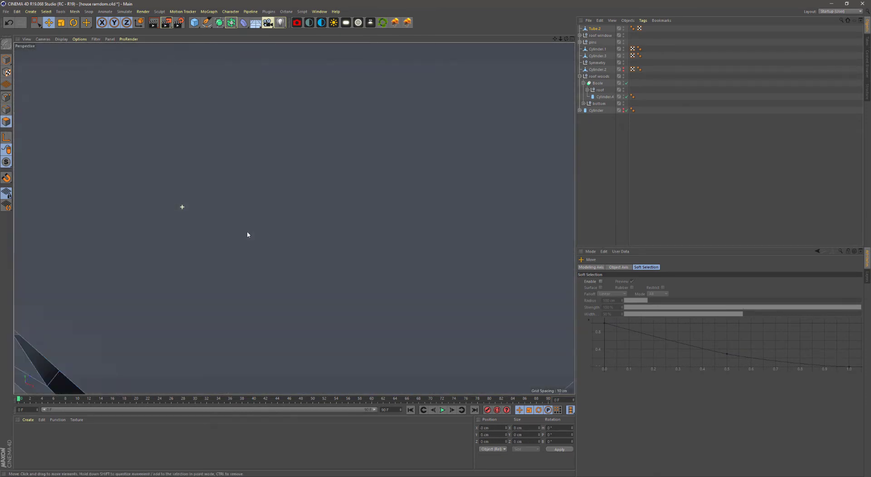
scroll(248, 234, down, 5)
alt+drag(173, 156, 318, 218)
scroll(318, 218, up, 3)
scroll(327, 275, up, 4)
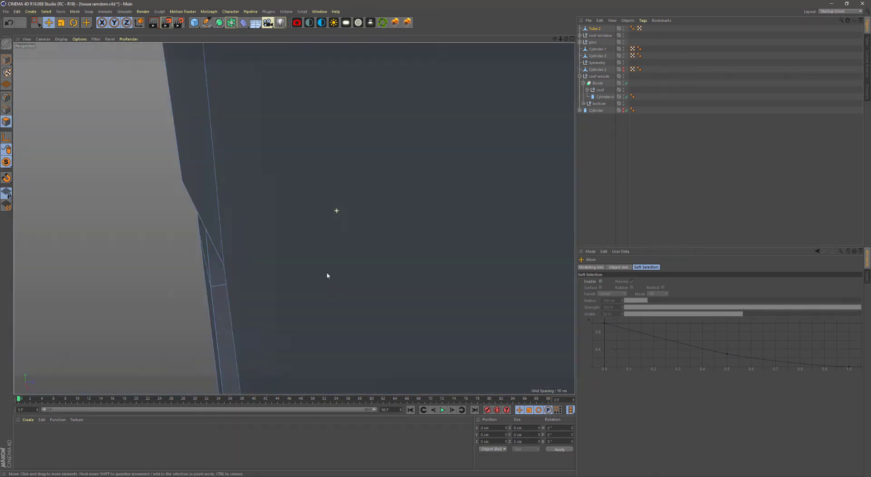
scroll(327, 275, down, 5)
scroll(311, 189, up, 5)
alt+drag(255, 273, 300, 273)
click(299, 290)
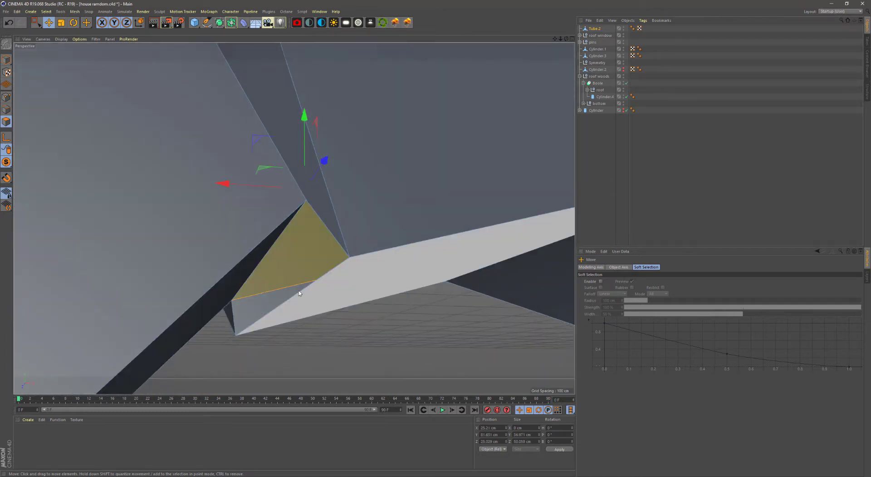
scroll(411, 249, down, 5)
scroll(399, 266, up, 1)
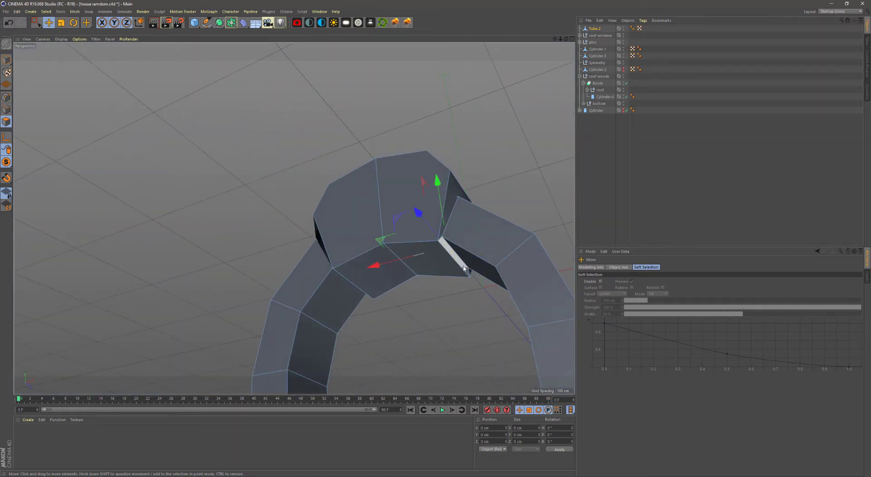
Close a hole in the arch and adjust a pillar top with mesh commands
mouse_move(467, 275)
alt+mouse_down()
mouse_move(462, 288)
mouse_move(473, 286)
alt+mouse_up()
right_click(472, 286)
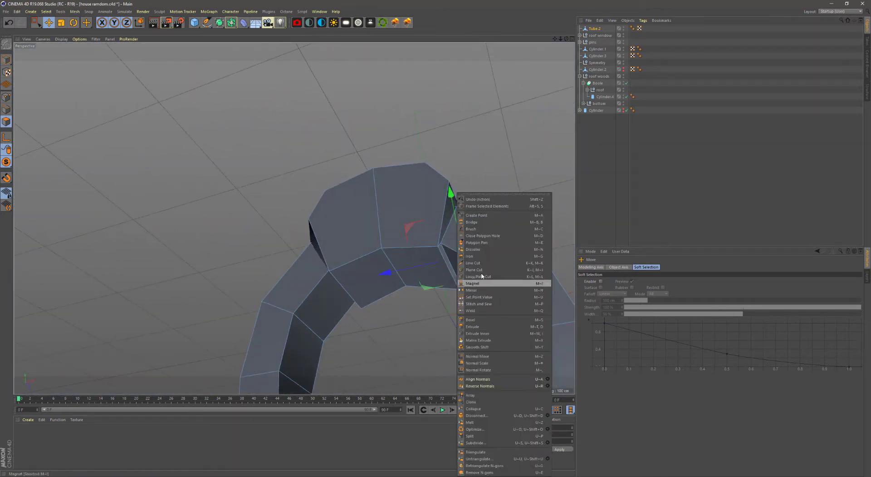
click(476, 282)
mouse_move(385, 274)
alt+mouse_down()
mouse_move(354, 273)
mouse_move(345, 254)
alt+mouse_up()
scroll(355, 254, up, 5)
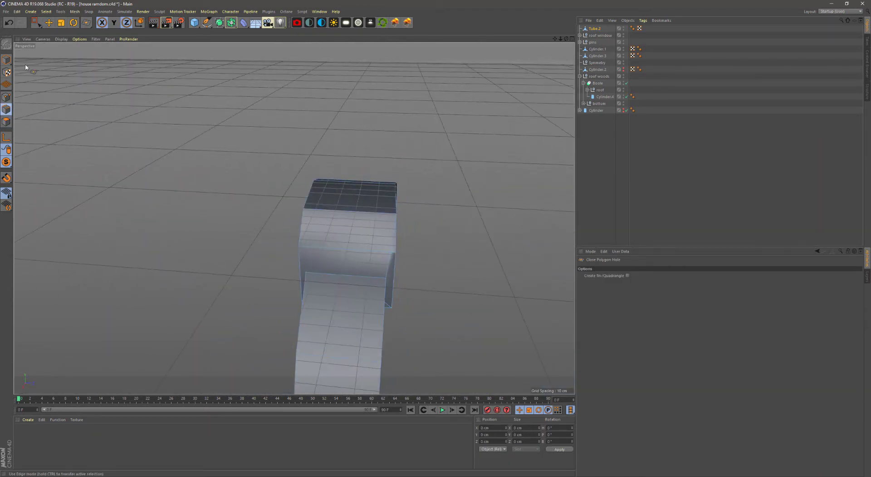
key(e)
right_click(414, 200)
click(454, 261)
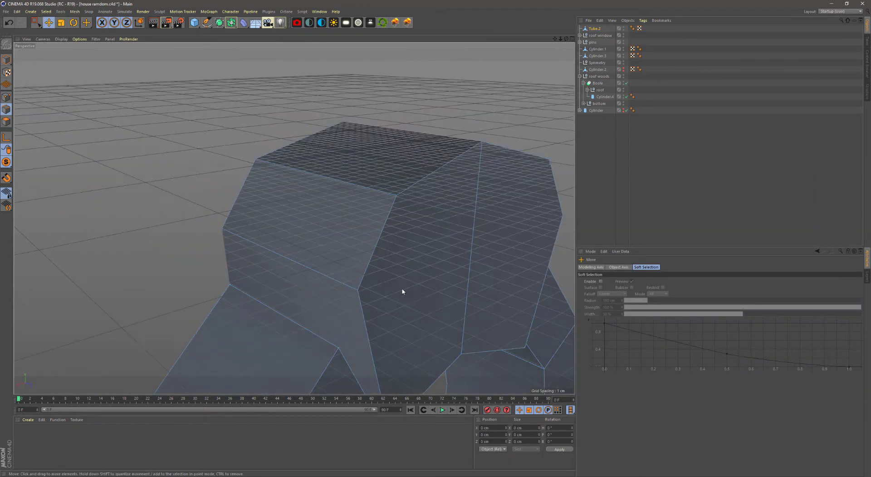
Select the top ring of points after inspecting the faceted model up close
mouse_move(331, 257)
alt+mouse_down()
mouse_move(541, 224)
mouse_move(440, 239)
mouse_move(508, 230)
mouse_move(302, 204)
mouse_move(312, 278)
mouse_move(470, 266)
mouse_move(454, 263)
alt+mouse_up()
scroll(313, 273, down, 3)
scroll(321, 259, up, 5)
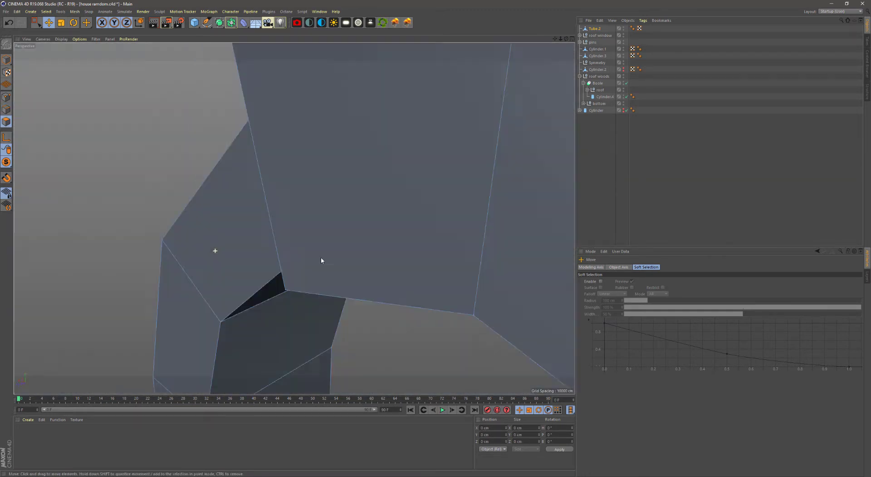
alt+drag(321, 258, 305, 216)
key(ctrl+shift+z)
key(ctrl+shift+z)
key(ctrl+shift+z)
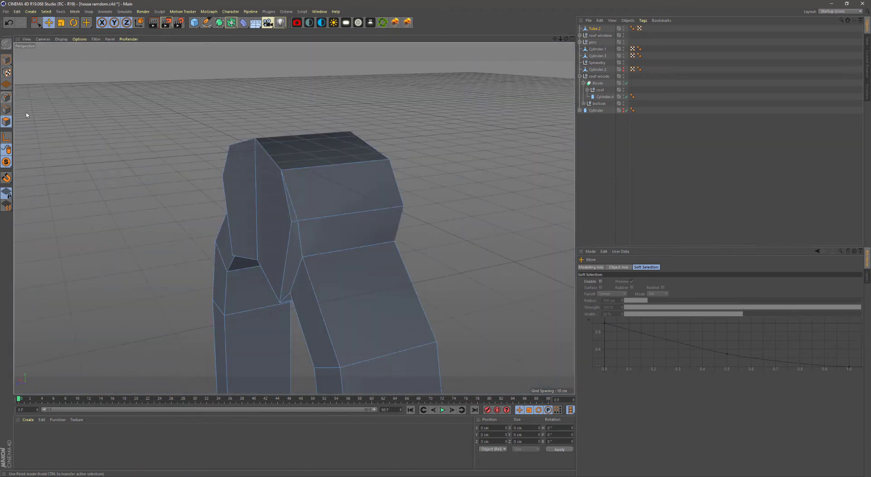
right_click(298, 225)
click(304, 263)
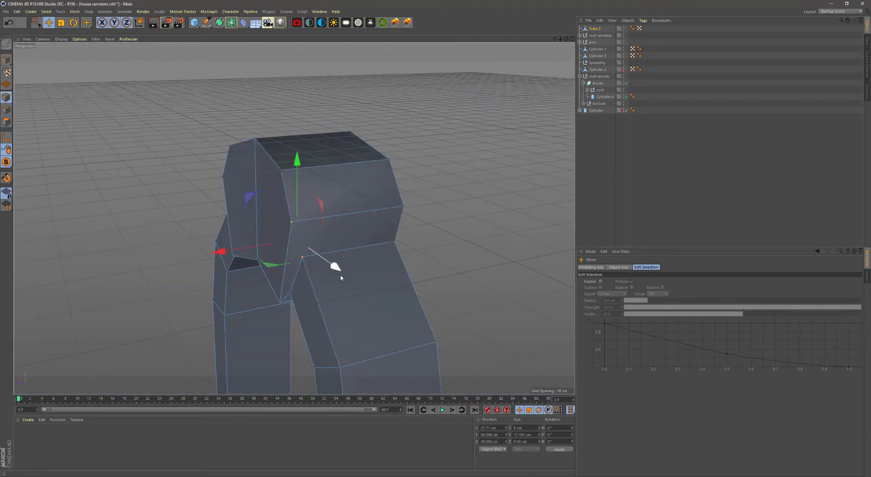
mouse_move(413, 285)
alt+mouse_down()
mouse_move(271, 270)
mouse_move(438, 217)
alt+mouse_up()
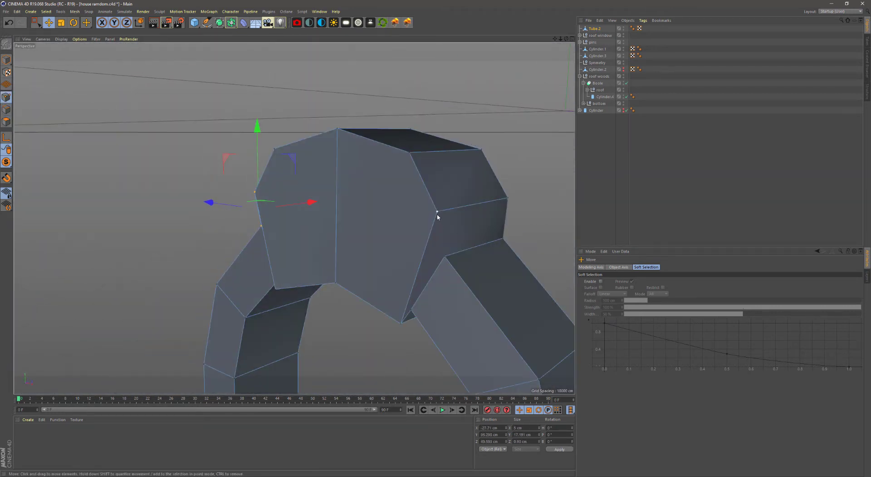
alt+drag(496, 240, 387, 283)
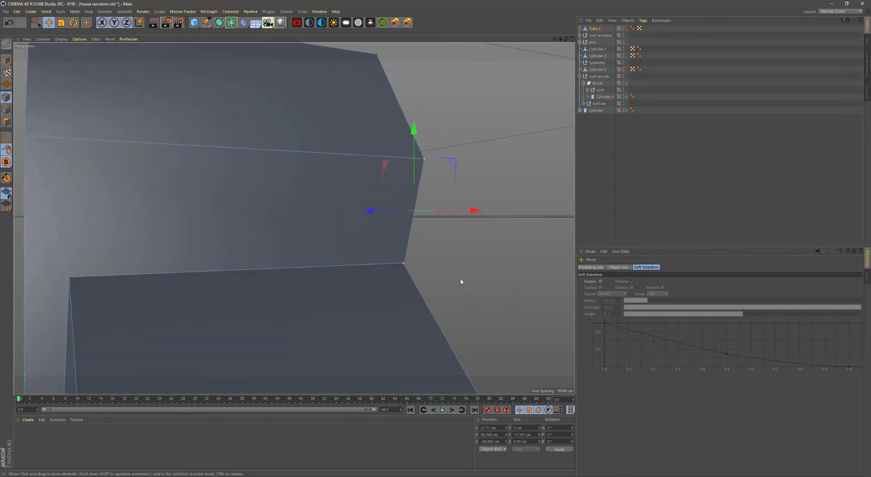
Undo and redo through earlier arch states, ending on the newest house shape
key(ctrl+z)
key(ctrl+z)
key(ctrl+z)
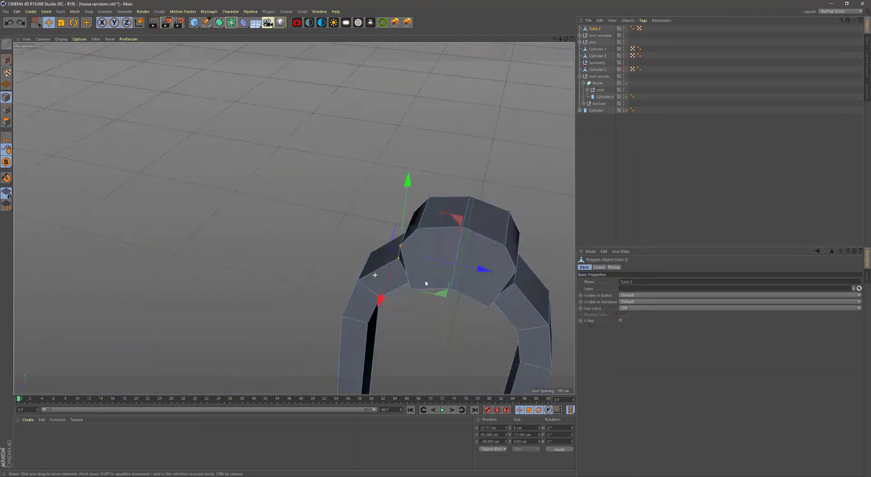
key(ctrl+z)
key(ctrl+y)
key(ctrl+y)
key(ctrl+y)
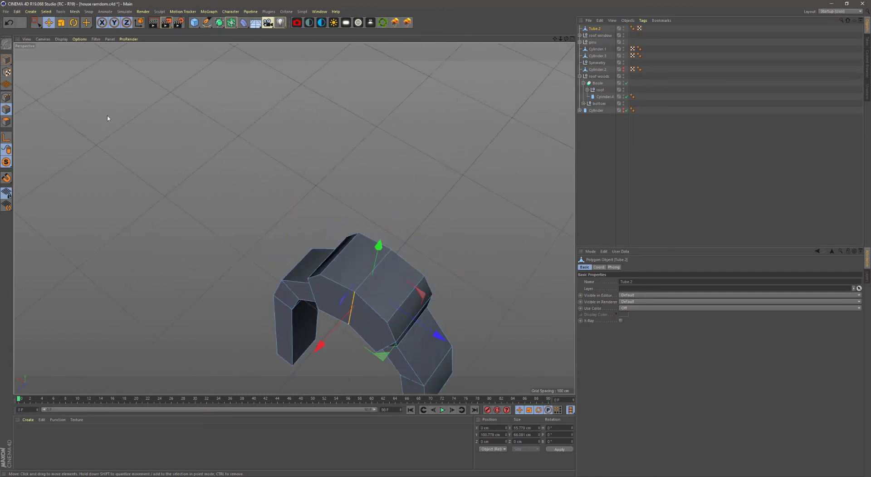
key(t)
key(ctrl+z)
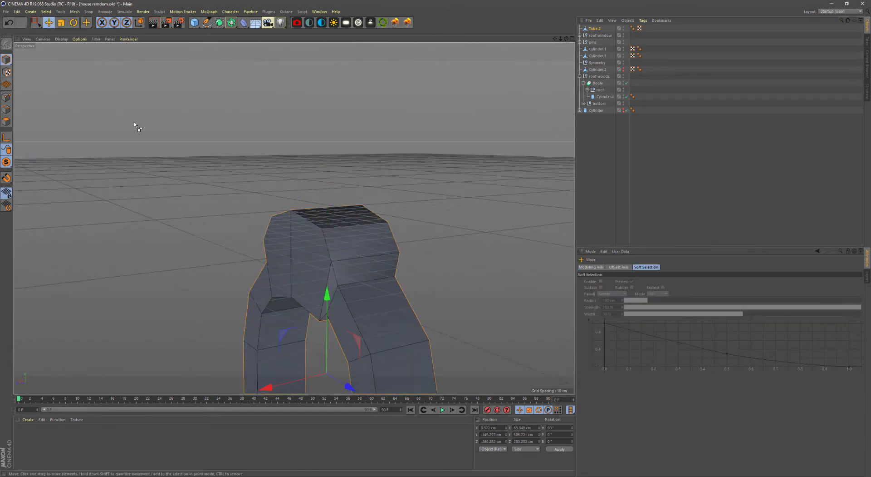
key(ctrl+y)
key(ctrl+y)
key(ctrl+y)
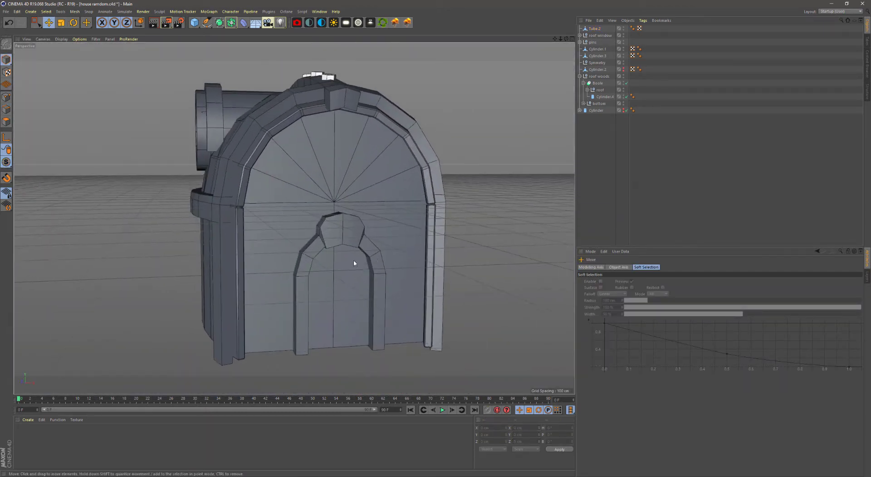
key(ctrl+y)
Squash the round roof window's lower points to about half height
key(ctrl+y)
key(ctrl+y)
key(ctrl+y)
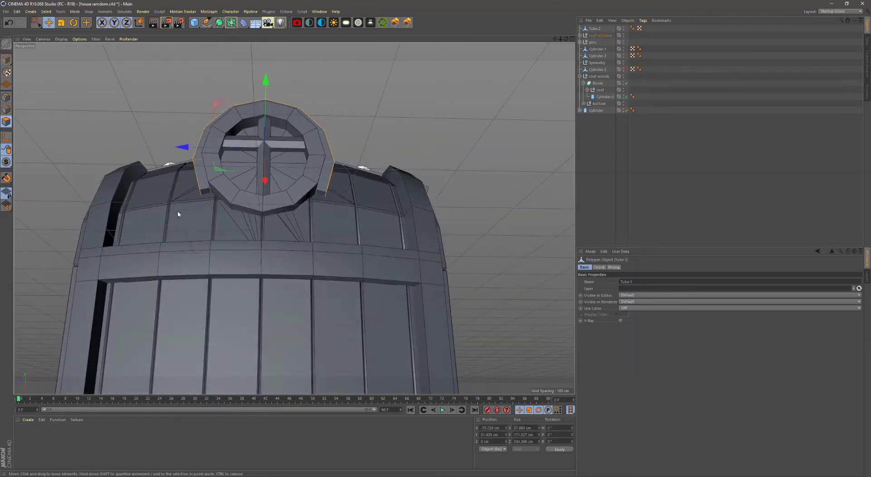
key(ctrl+y)
key(t)
drag(265, 173, 268, 186)
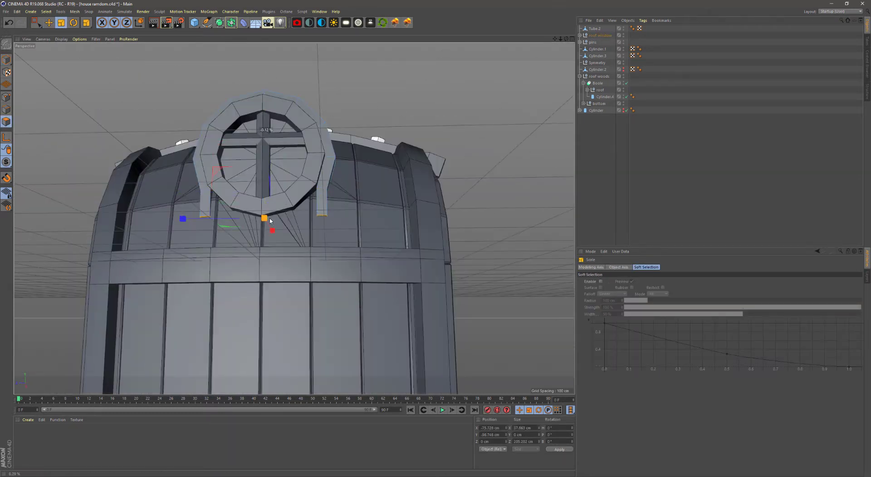
click(48, 26)
key(ctrl+y)
key(ctrl+y)
key(ctrl+y)
key(ctrl+y)
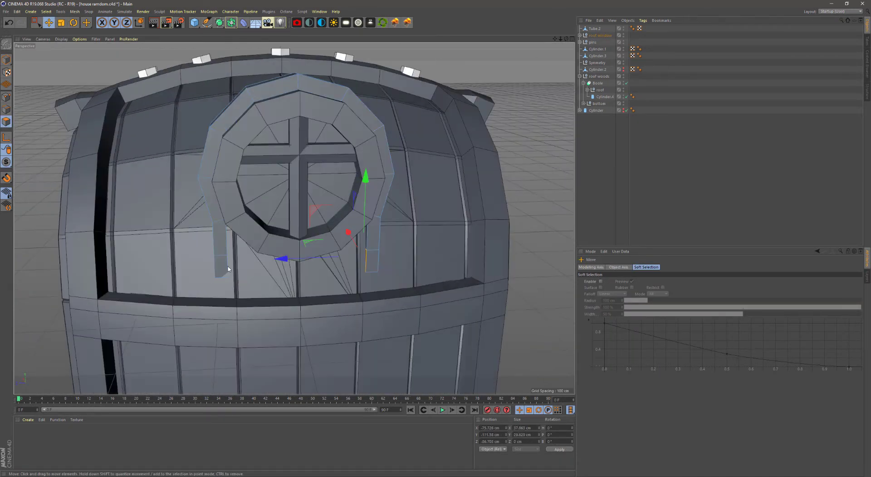
key(ctrl+y)
Bridge the two openings to form a ledge beneath the window
key(ctrl+y)
right_click(313, 277)
click(320, 296)
right_click(311, 249)
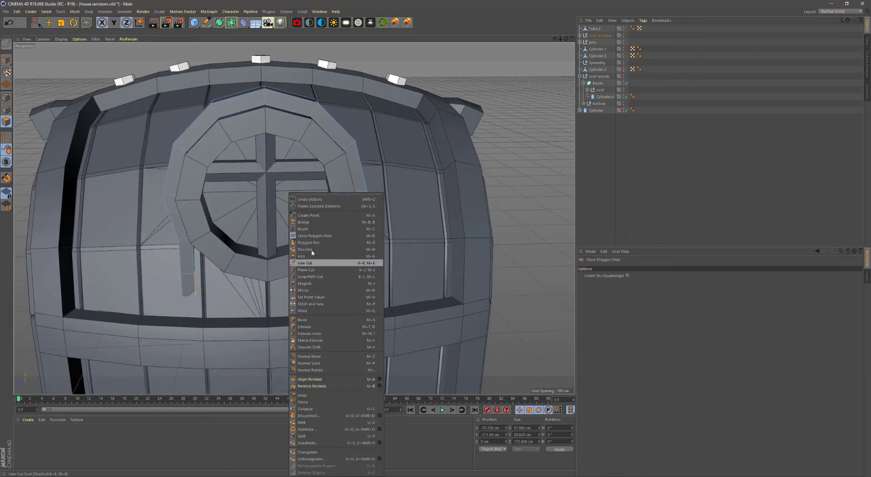
click(320, 262)
drag(228, 278, 338, 273)
key(ctrl+y)
key(e)
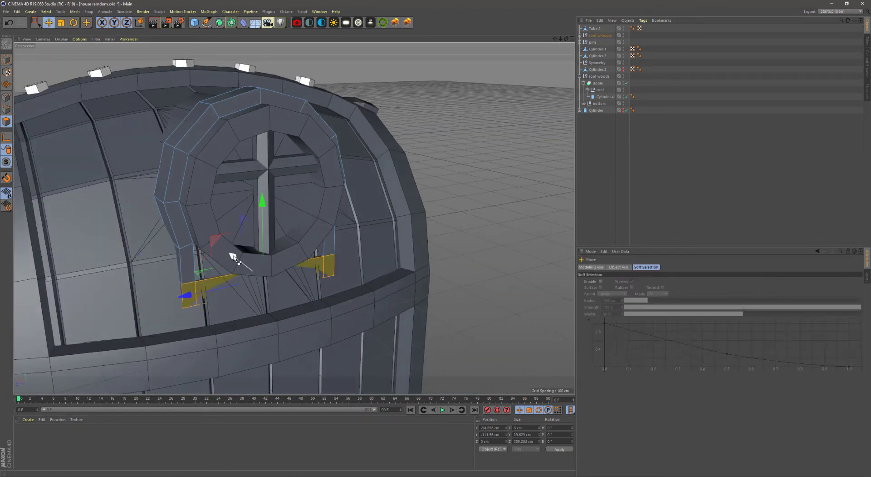
key(ctrl+y)
key(ctrl+y)
key(ctrl+y)
key(ctrl+y)
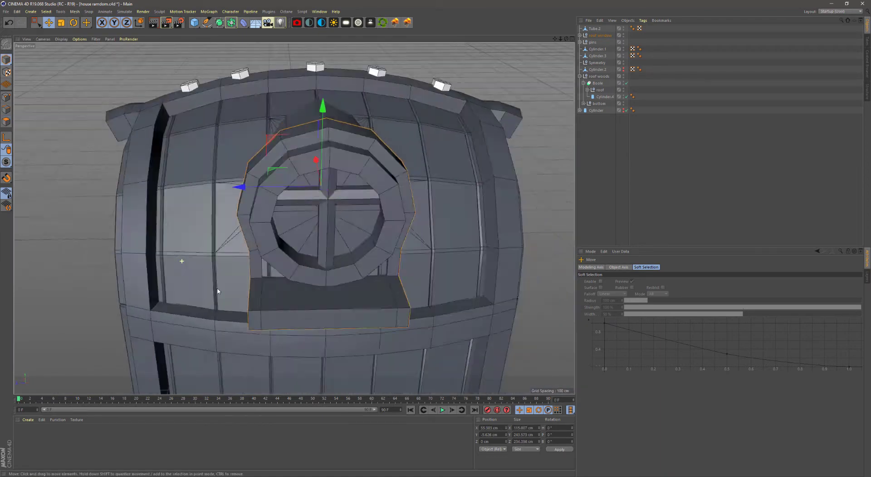
key(ctrl+y)
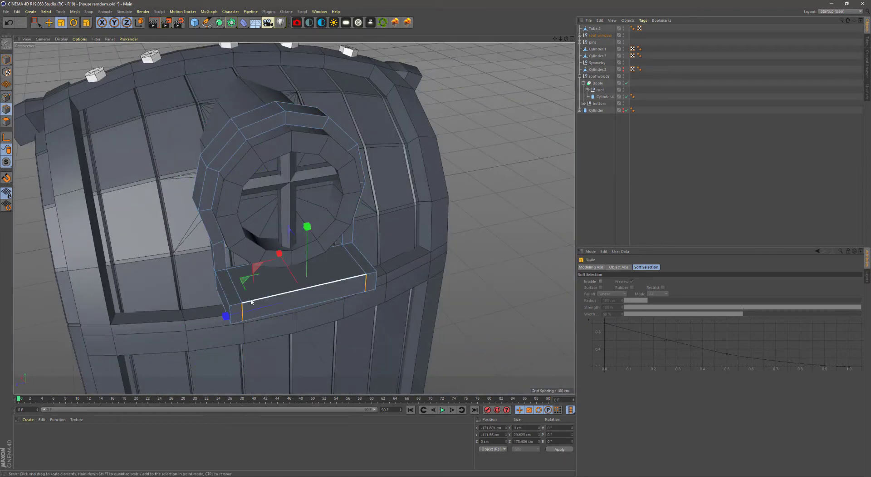
Chamfer the ledge's front edge, then bring the house front back into all four viewports
key(m)
key(s)
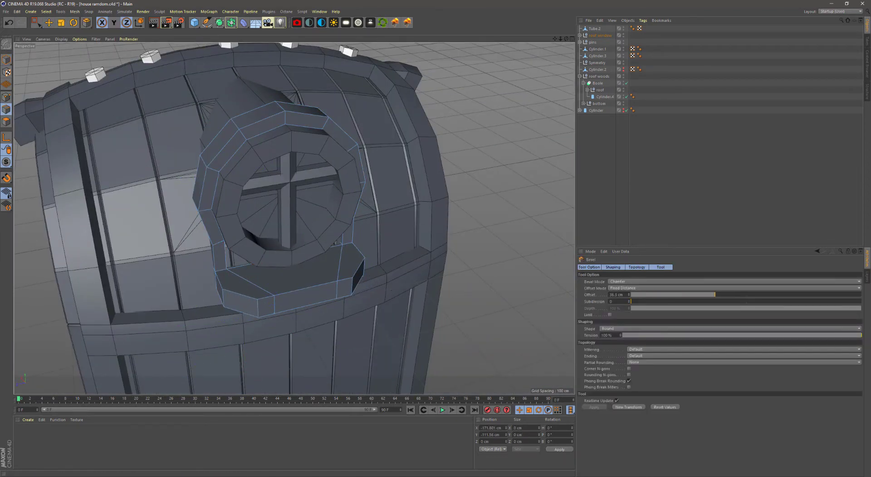
key(ctrl+z)
key(ctrl+z)
key(ctrl+z)
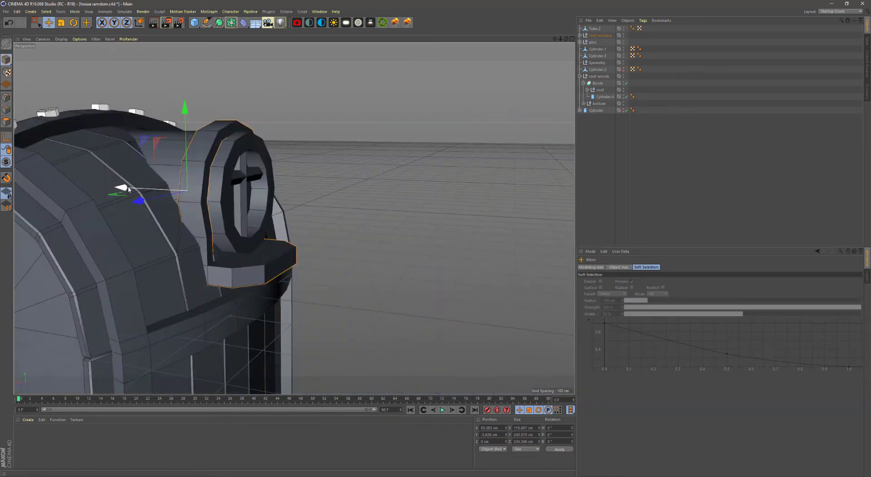
key(ctrl+z)
key(ctrl+shift+z)
key(ctrl+shift+z)
key(ctrl+shift+z)
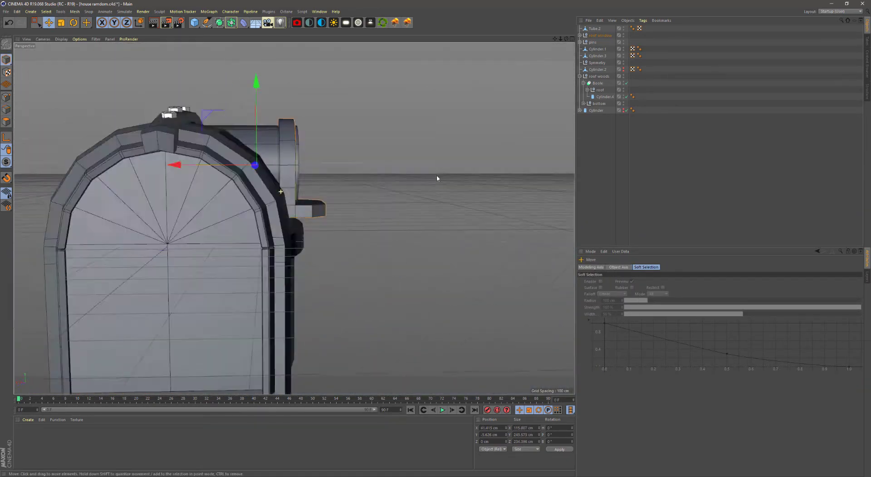
key(ctrl+shift+z)
key(ctrl+shift+z)
key(ctrl+shift+z)
key(ctrl+shift+z)
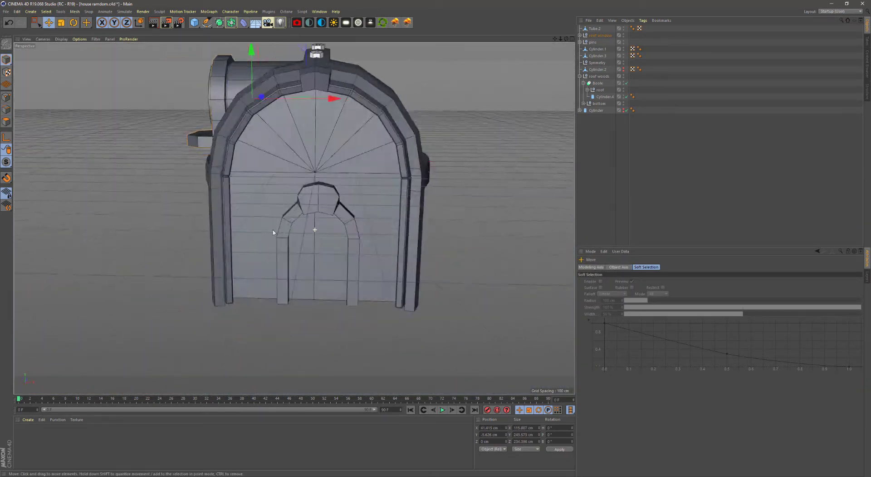
middle_click(193, 288)
Centre Cylinder.4 in the door arch, enlarge its radius, raise it about 59 cm, and make it editable
key(F4)
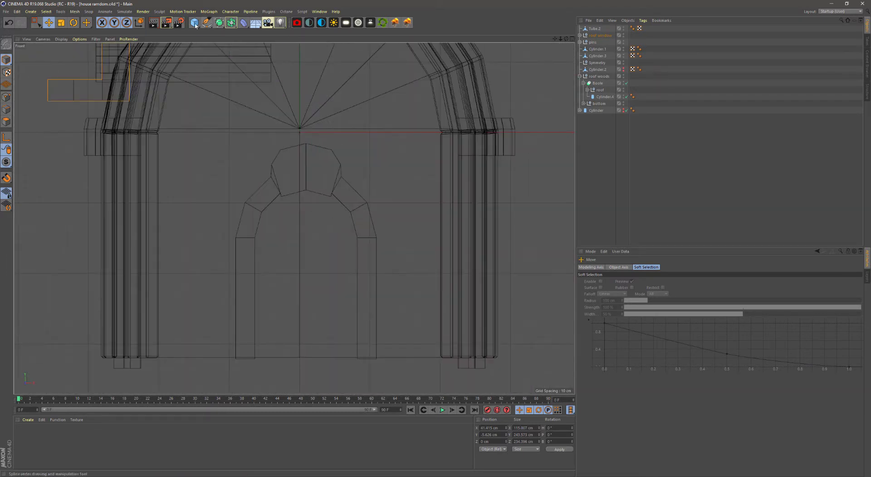
click(605, 97)
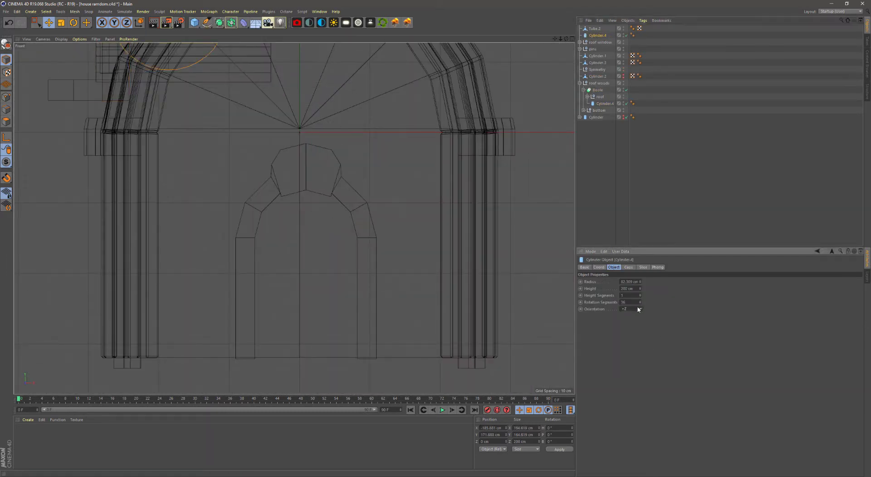
drag(194, 70, 330, 335)
drag(361, 275, 364, 275)
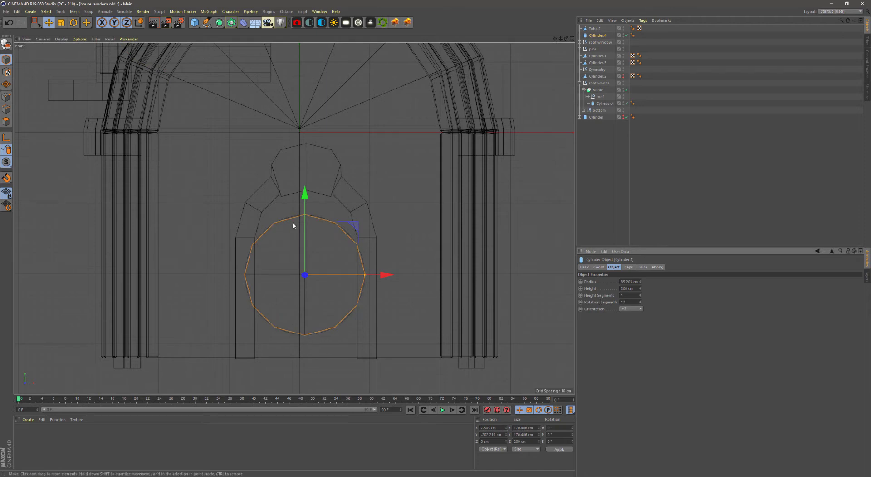
drag(305, 198, 304, 157)
key(c)
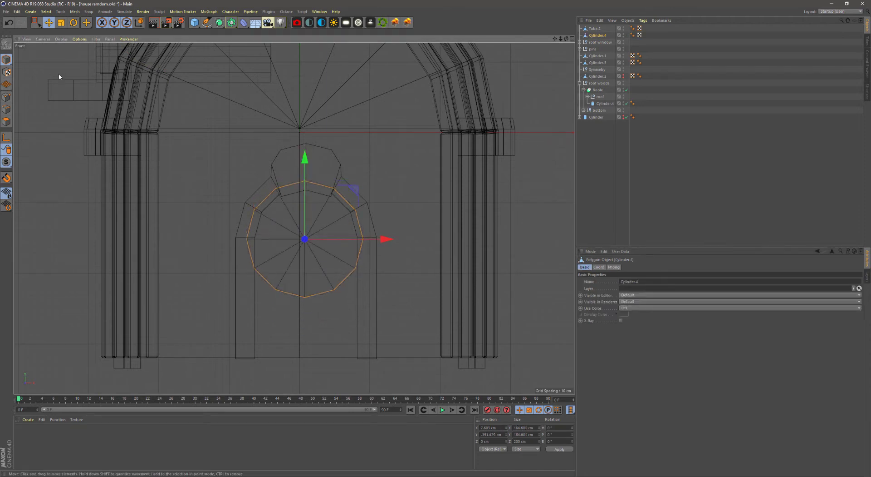
key(0)
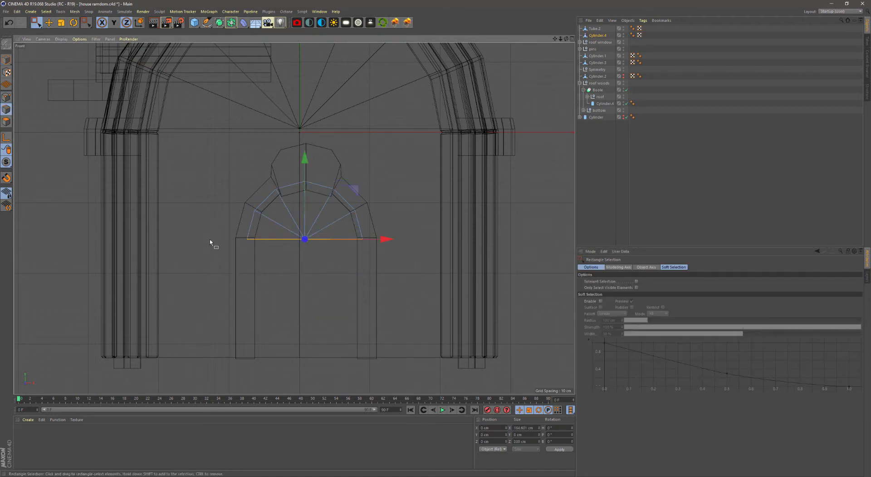
Convert the arch's edge-loop selection to points and lower them toward the floor
right_click(210, 243)
click(254, 272)
ctrl+click(6, 97)
right_click(136, 190)
click(183, 361)
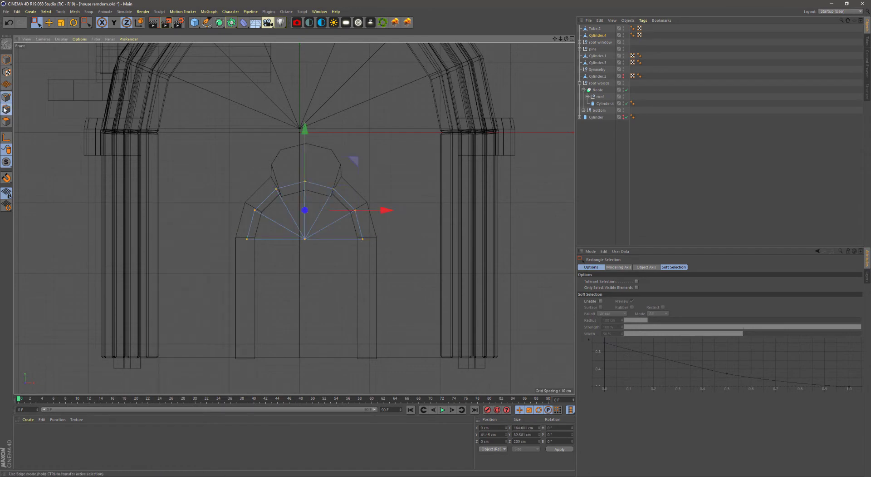
drag(305, 167, 315, 288)
Close the arch's open hole and push the new cap to deepen the cutter
key(F1)
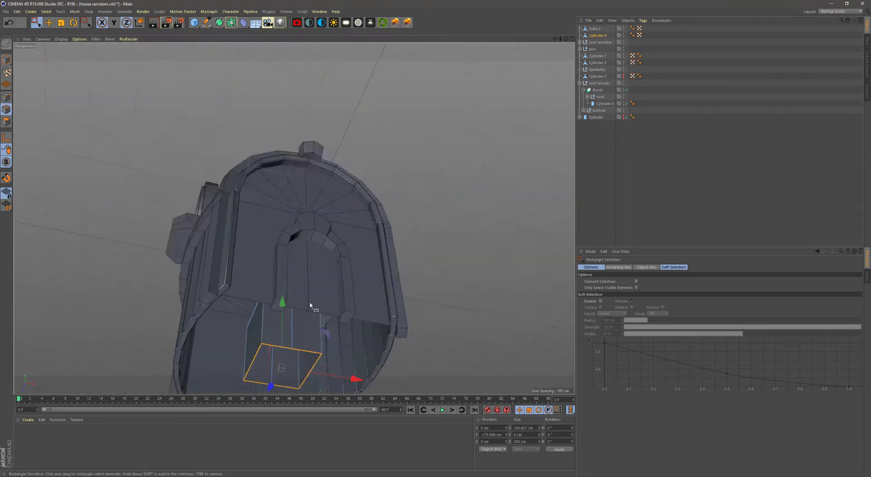
right_click(405, 262)
click(422, 305)
click(313, 262)
key(e)
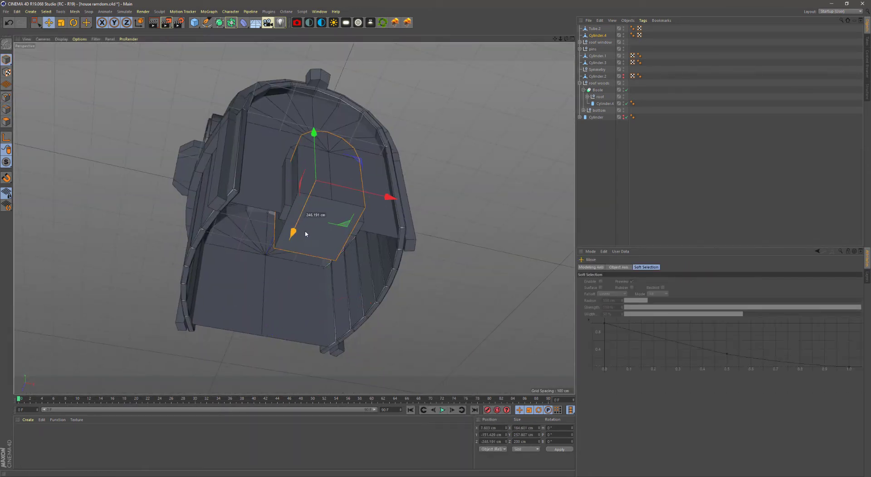
alt+drag(306, 234, 312, 319)
Add a Boole and nest Cylinder.4 and Cylinder.1 under it to cut the doorway
drag(231, 23, 293, 59)
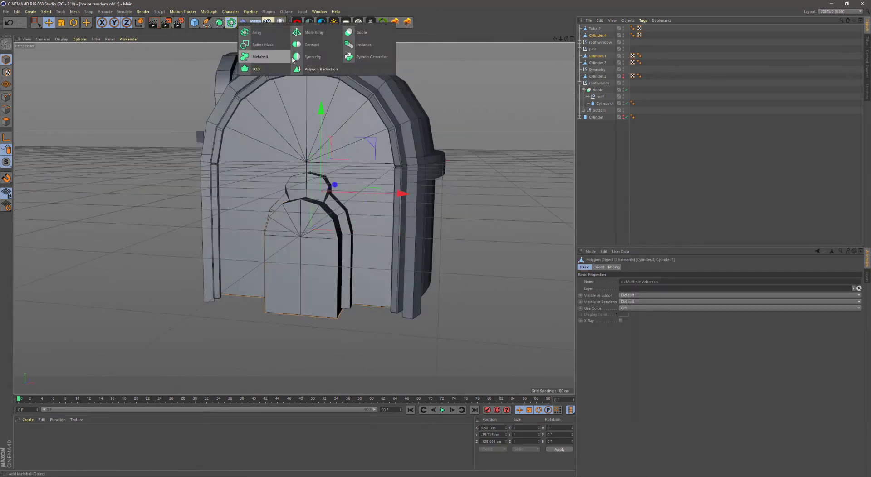
click(318, 53)
ctrl+click(600, 63)
drag(598, 32, 595, 29)
alt+drag(370, 204, 389, 242)
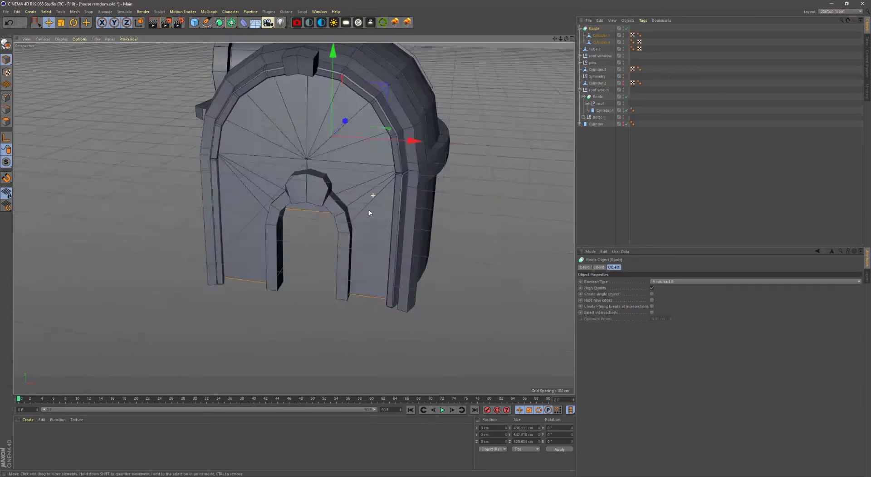
Select the pins group and zoom in on it in the enlarged front view
click(593, 62)
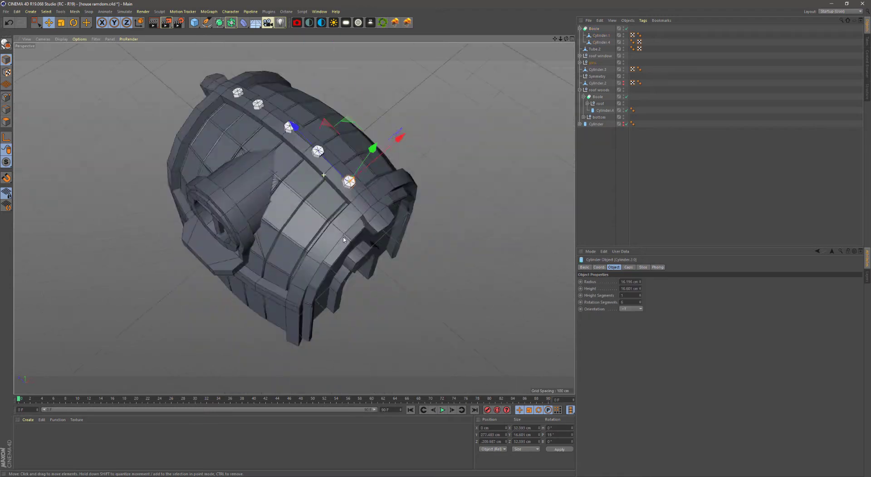
mouse_move(317, 182)
alt+mouse_down()
mouse_move(327, 137)
mouse_move(308, 177)
alt+mouse_up()
middle_click(308, 177)
middle_click(372, 290)
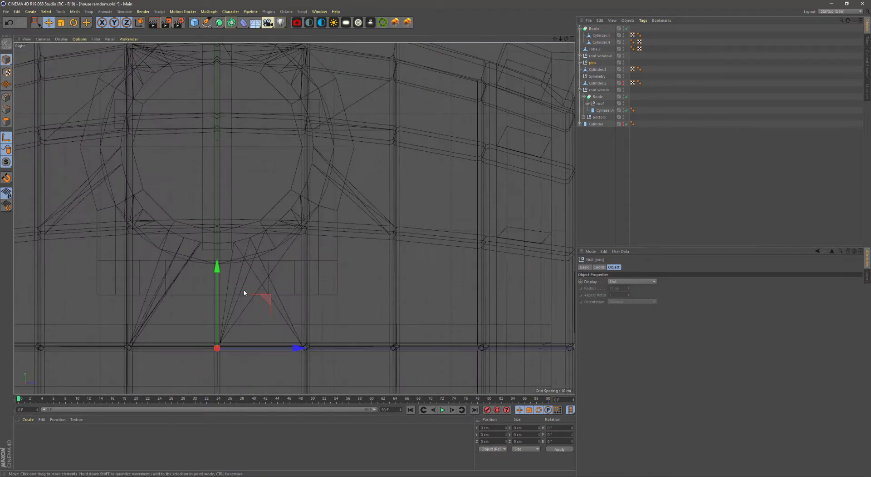
scroll(286, 182, up, 5)
scroll(286, 150, up, 4)
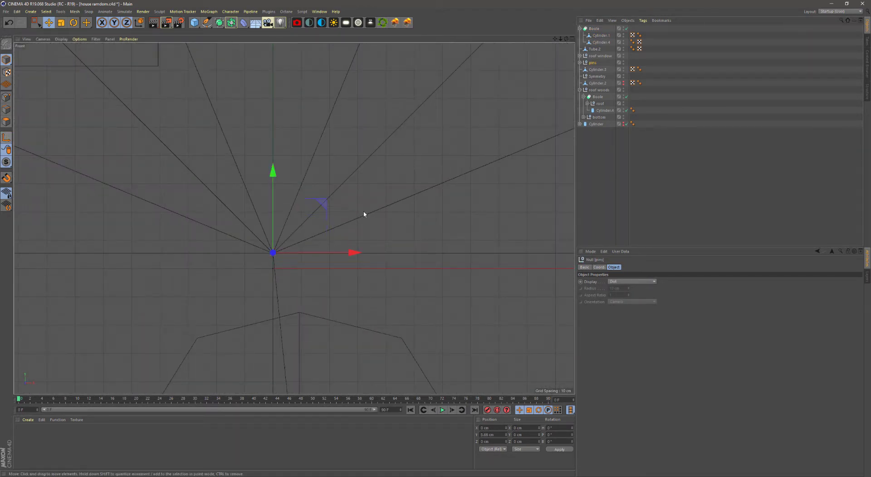
scroll(364, 214, down, 5)
Rotate-copy the pins around the arch and down its sides, undoing a stray rotation
key(r)
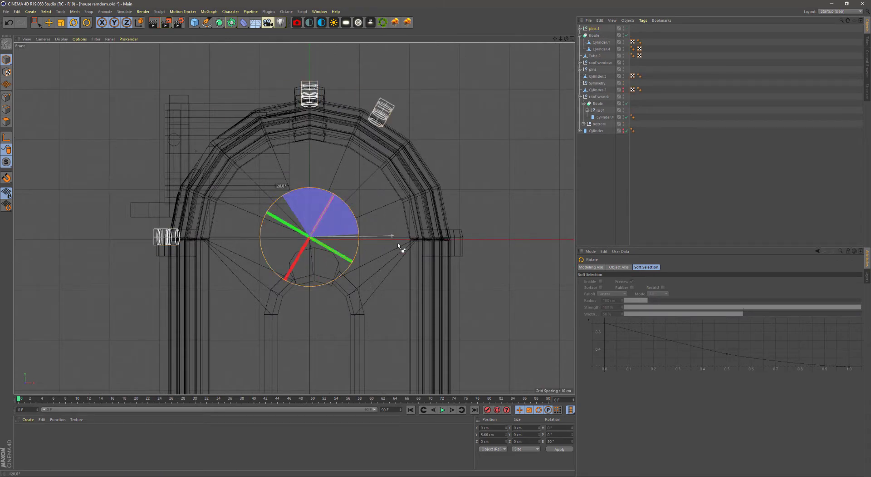
drag(385, 345, 385, 345)
key(F1)
alt+drag(264, 178, 272, 172)
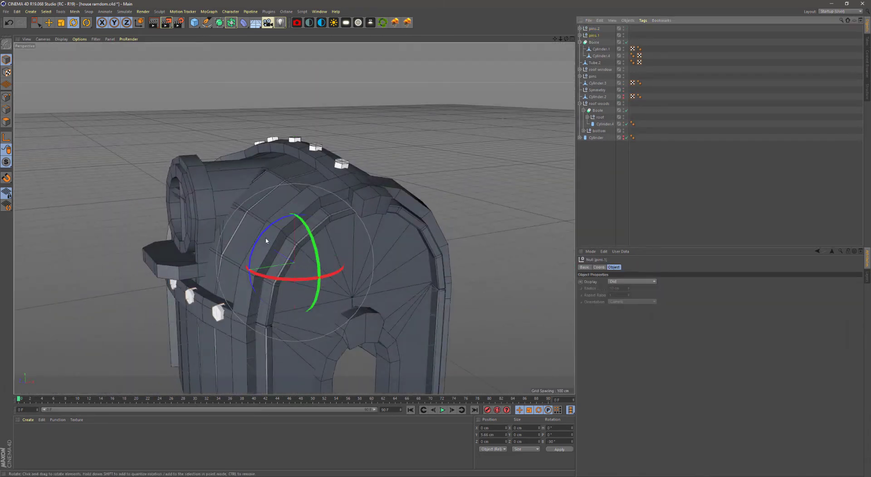
ctrl+drag(260, 236, 257, 242)
key(ctrl+z)
Check the pin copies in the front and perspective views
key(F4)
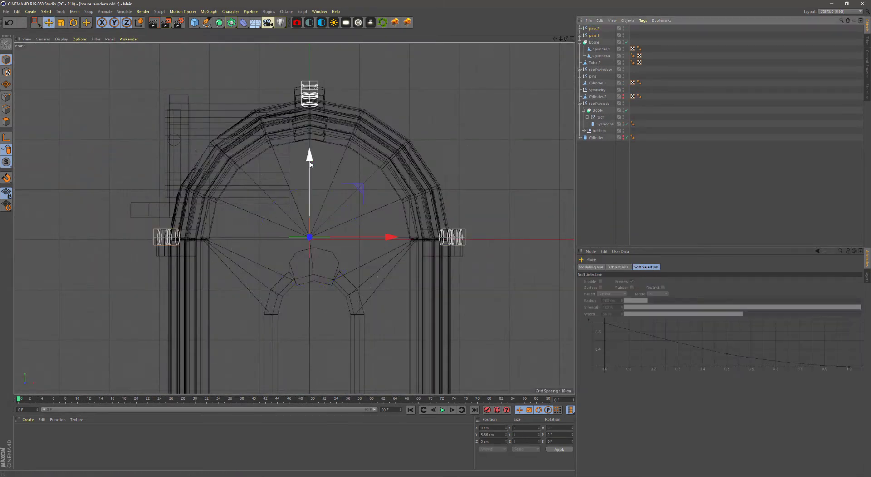
key(F1)
mouse_move(189, 197)
alt+mouse_down()
mouse_move(179, 232)
mouse_move(189, 302)
mouse_move(302, 259)
mouse_move(346, 267)
mouse_move(301, 288)
mouse_move(299, 269)
mouse_move(349, 258)
alt+mouse_up()
Add a cube, lower it toward the ground, and make it editable
click(194, 22)
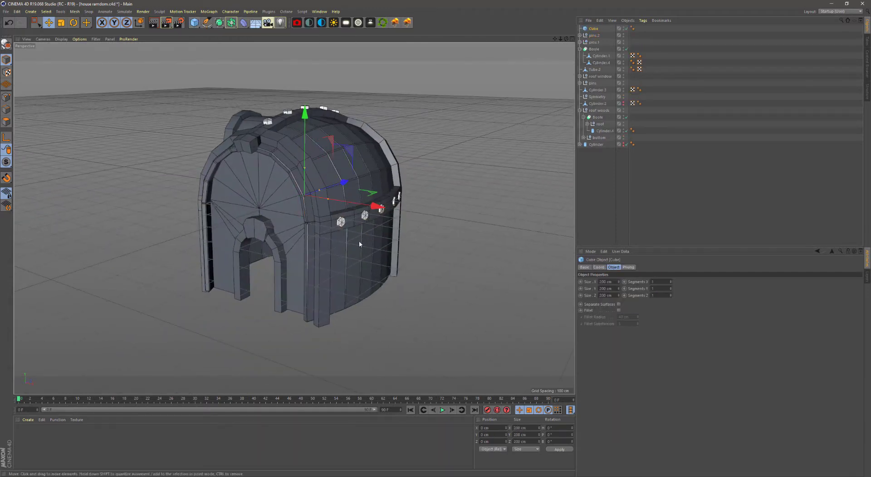
mouse_move(390, 144)
mouse_down()
mouse_move(382, 192)
mouse_move(270, 219)
mouse_up()
middle_click(271, 219)
middle_click(399, 327)
key(c)
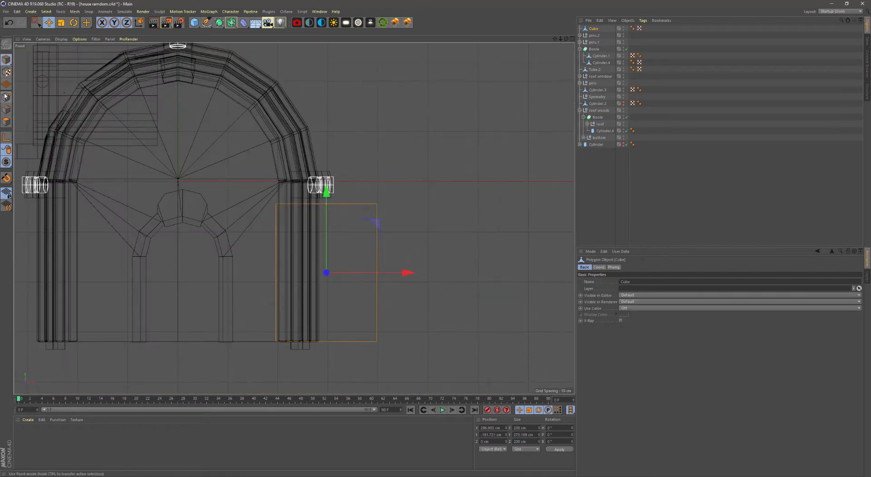
In point mode, scale the box to fit beside the house
click(6, 96)
key(0)
scroll(308, 166, up, 4)
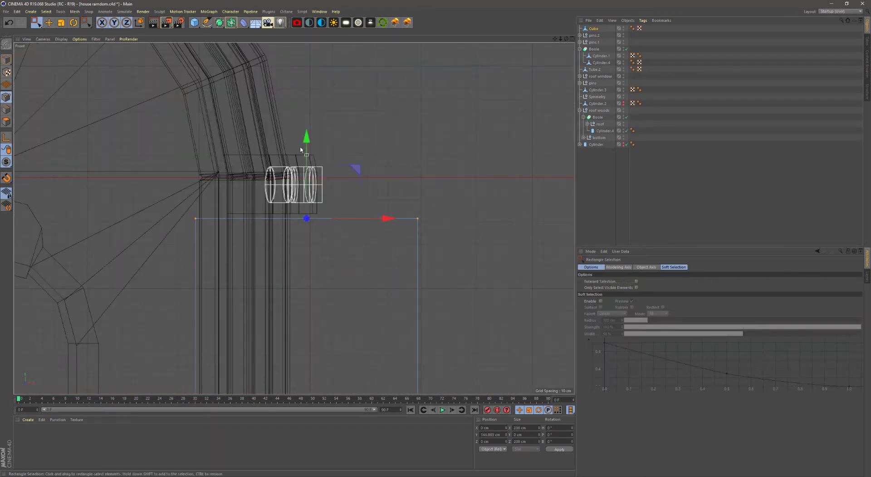
key(F1)
alt+drag(204, 185, 241, 169)
key(t)
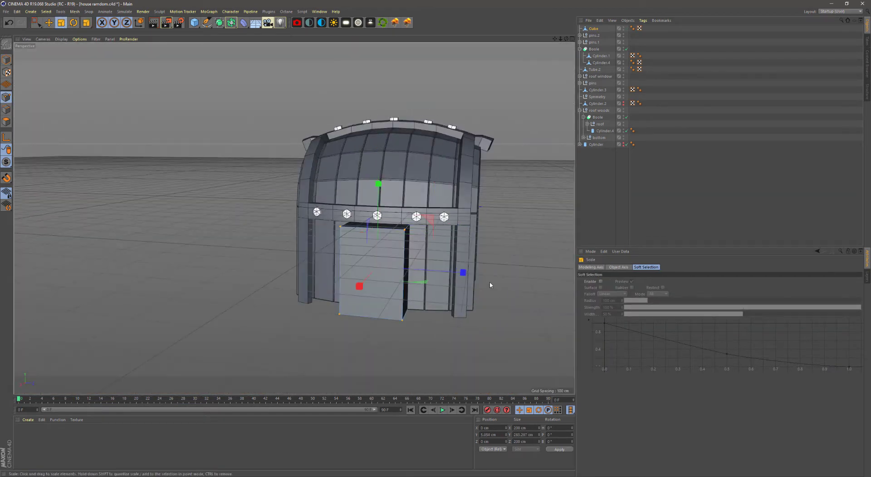
drag(562, 278, 535, 272)
alt+drag(409, 250, 345, 245)
Move the box's top points up to sit just under the pin band
key(e)
key(F3)
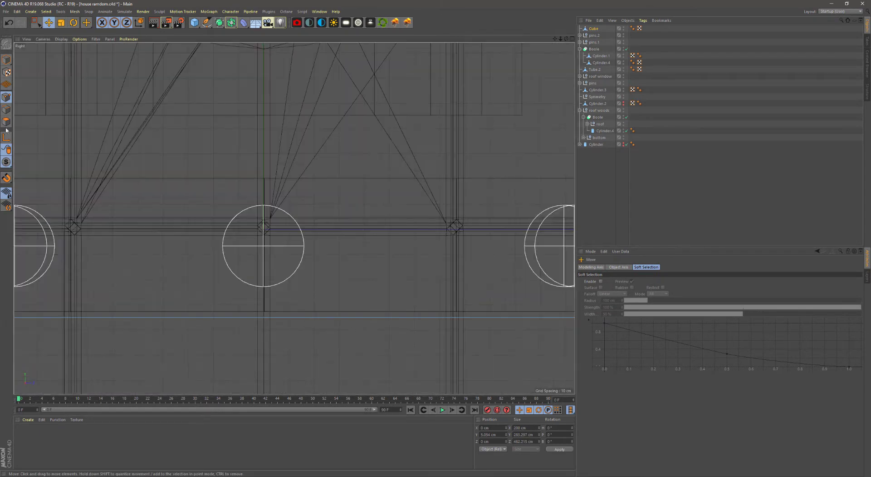
scroll(328, 254, down, 4)
key(F5)
key(0)
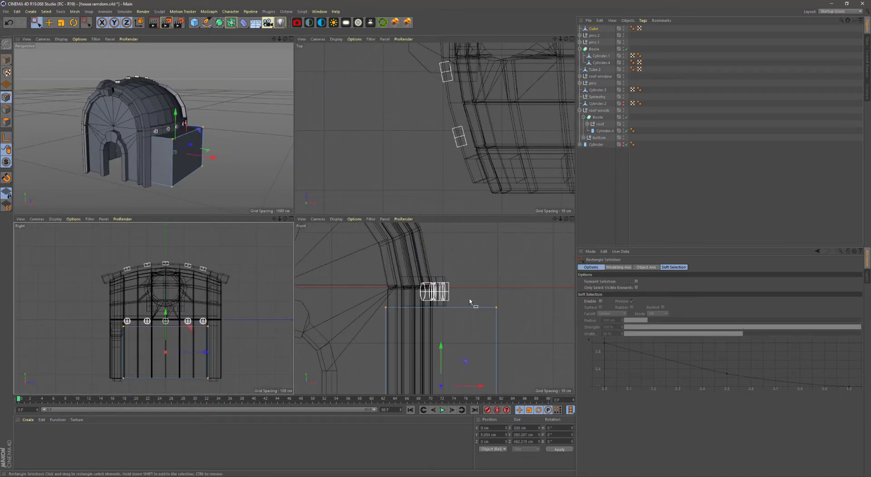
scroll(371, 251, down, 2)
mouse_move(470, 315)
mouse_down()
mouse_move(498, 322)
mouse_move(440, 240)
mouse_move(316, 248)
mouse_move(15, 133)
mouse_move(204, 243)
mouse_move(276, 249)
mouse_move(183, 156)
mouse_up()
Scale the box in Z to make it slightly deeper
key(F1)
key(e)
scroll(276, 249, up, 5)
key(t)
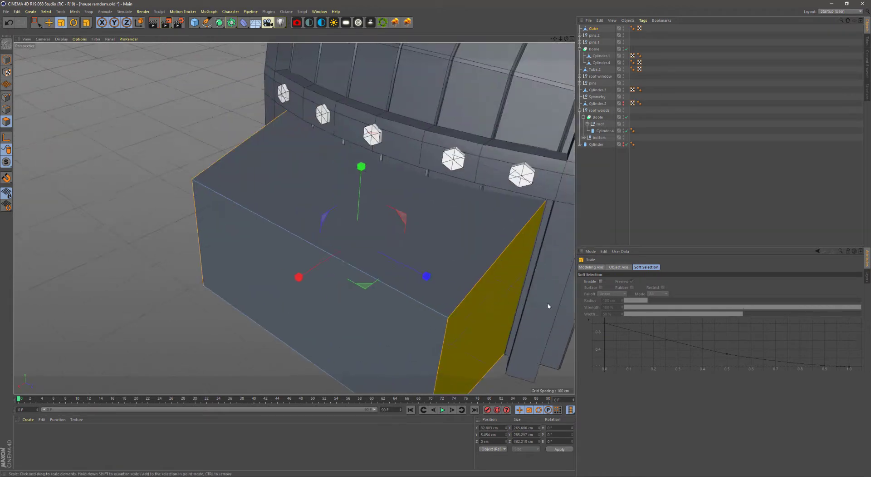
mouse_move(551, 304)
alt+mouse_down()
mouse_move(323, 297)
mouse_move(108, 117)
alt+mouse_up()
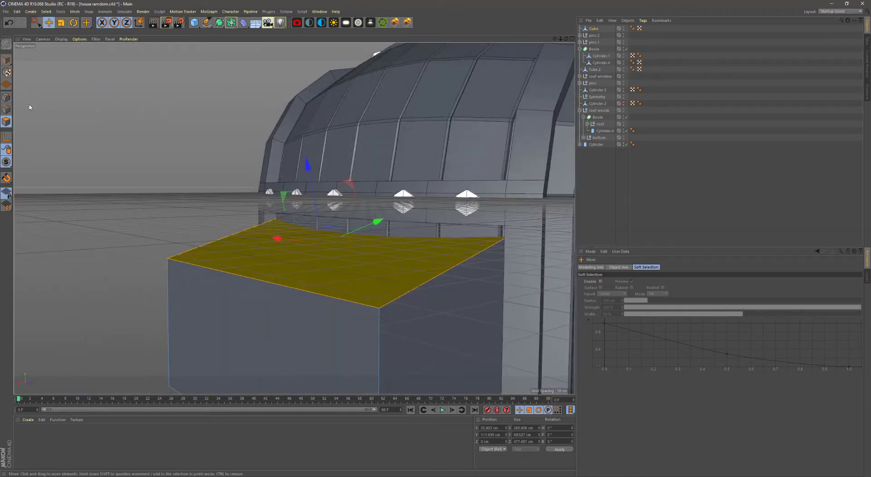
Box-select the annex's upper outer corner points in the front view
click(6, 97)
key(F4)
key(0)
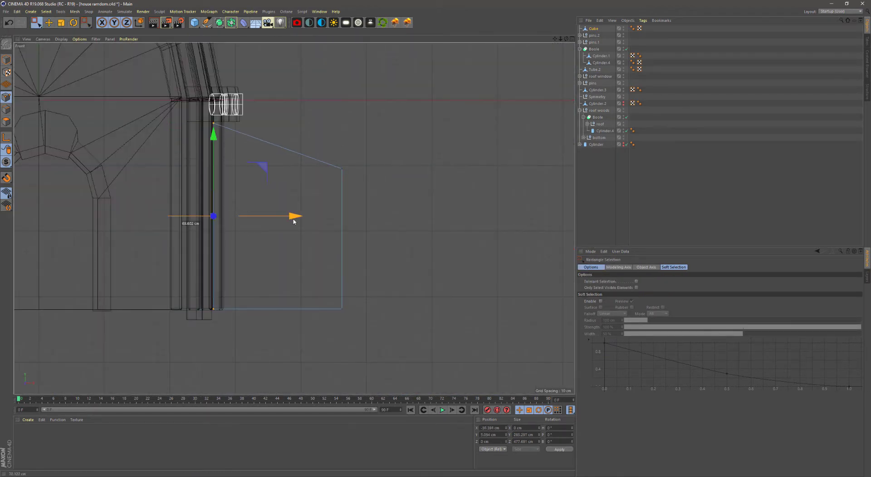
drag(168, 105, 250, 164)
key(F1)
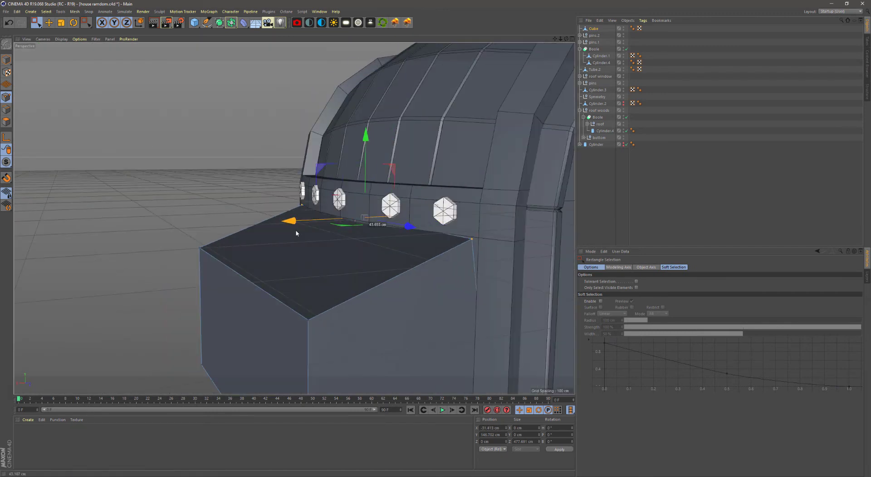
key(F5)
key(F4)
Add an edge loop to the annex with the Loop/Path Cut tool
right_click(451, 264)
click(481, 349)
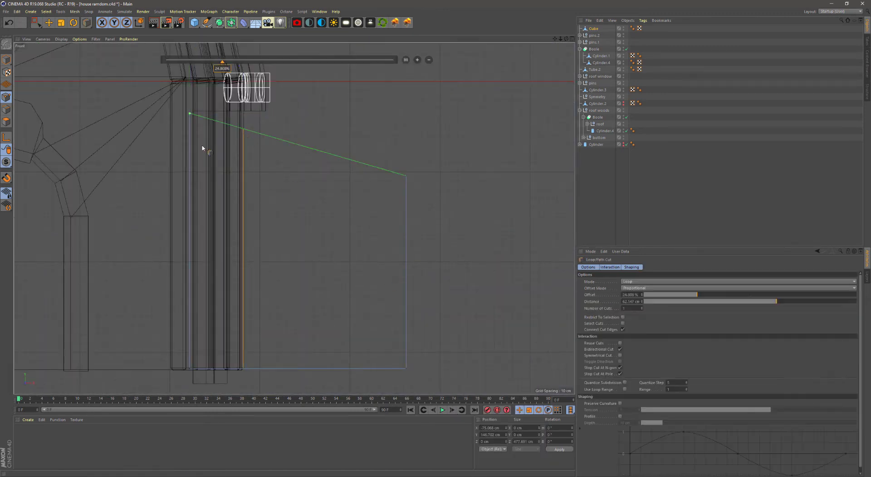
key(space)
key(F1)
mouse_move(150, 132)
alt+mouse_down()
mouse_move(254, 241)
mouse_move(457, 200)
alt+mouse_up()
Review the slanted lean-to roof from front, side and overhead angles
key(F4)
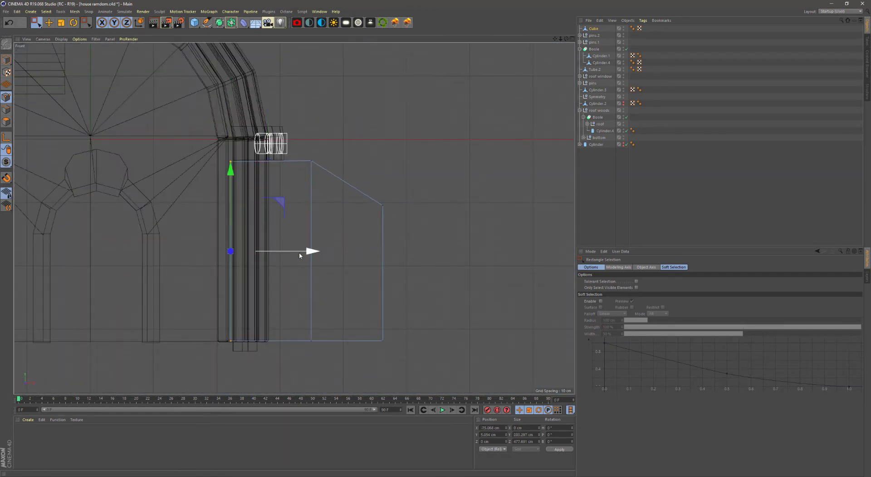
key(F1)
alt+drag(296, 279, 399, 318)
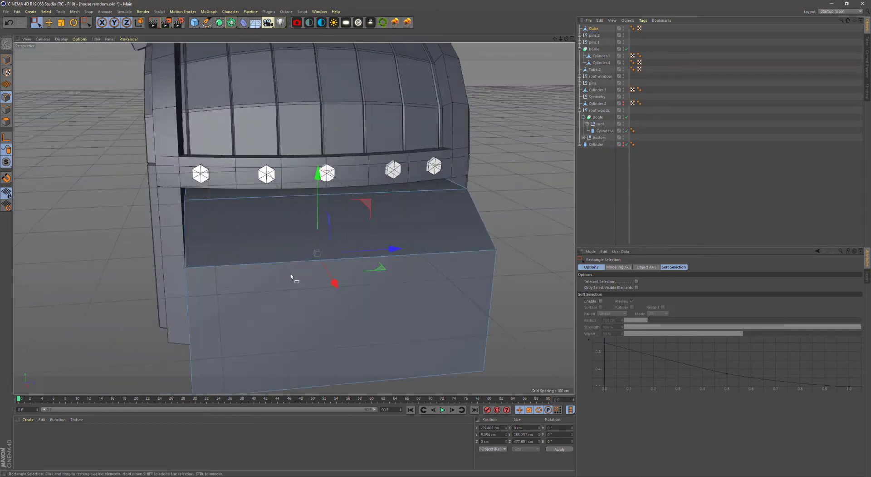
key(F4)
key(F5)
key(F1)
key(e)
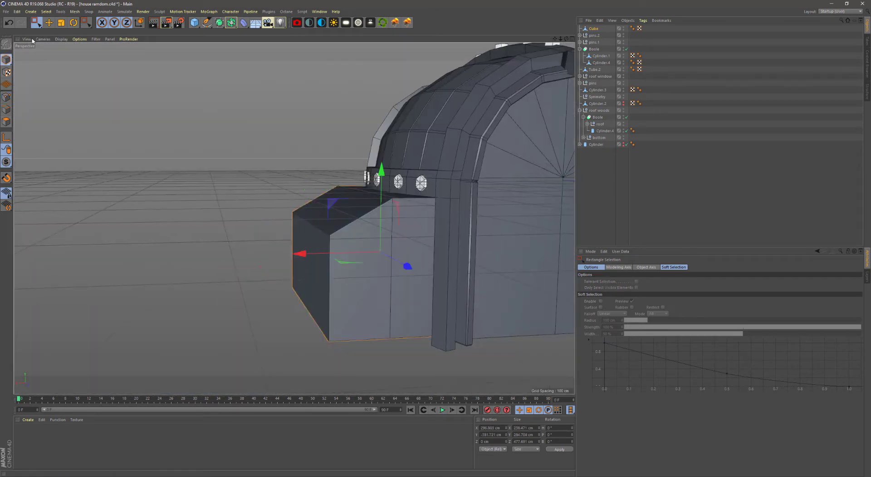
mouse_move(208, 176)
alt+mouse_down()
mouse_move(361, 274)
mouse_move(349, 279)
alt+mouse_up()
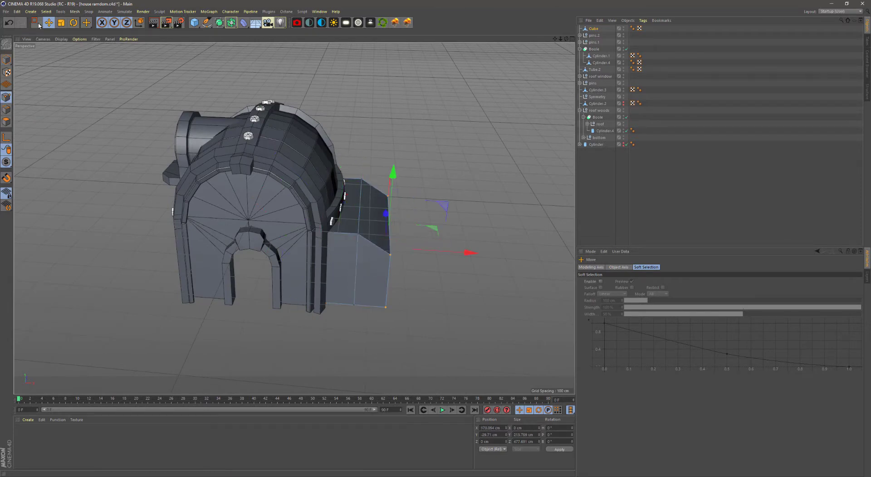
click(38, 24)
mouse_move(430, 274)
alt+mouse_down()
mouse_move(463, 281)
mouse_move(409, 291)
alt+mouse_up()
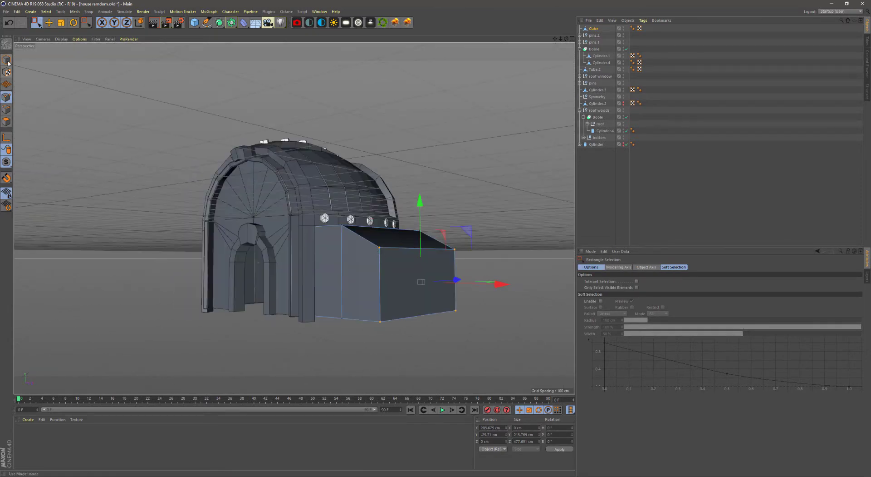
alt+drag(345, 245, 353, 275)
Wrap the plank cube in a Cloner and move it toward the annex
click(194, 22)
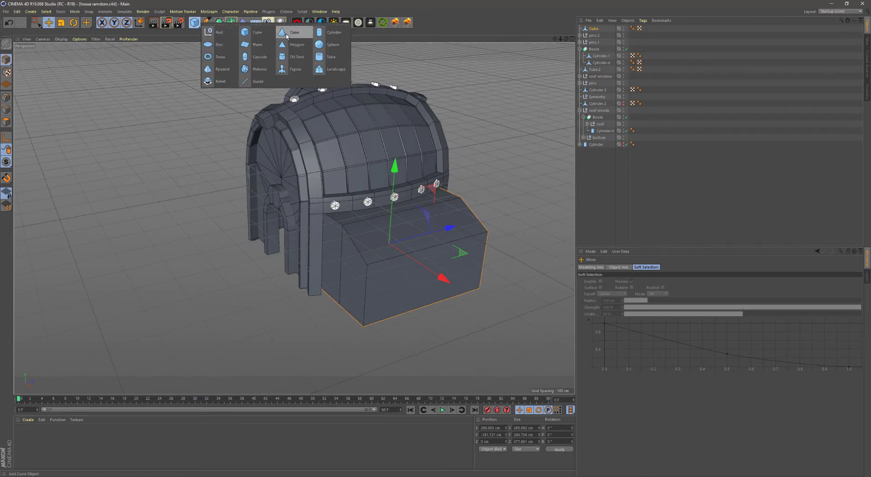
click(208, 11)
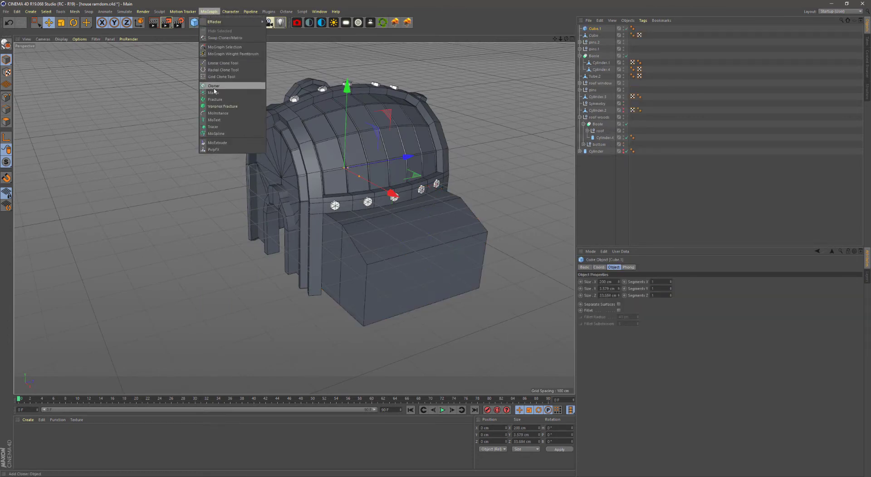
alt+click(229, 19)
alt+drag(390, 182, 430, 183)
key(F2)
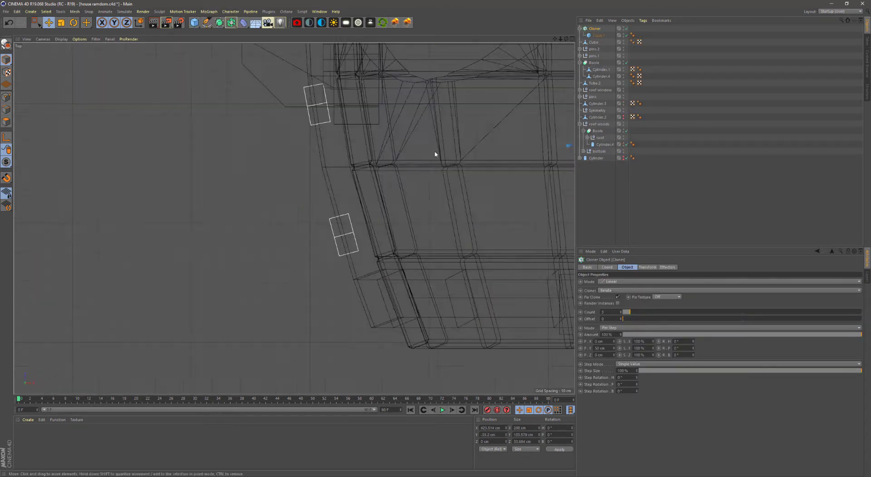
scroll(436, 152, down, 5)
mouse_move(345, 185)
mouse_down()
mouse_move(346, 216)
mouse_move(409, 204)
mouse_move(407, 273)
mouse_up()
key(F1)
Set the cloner's Y and Z offsets to 0 cm and plank spacing to 36 cm
double_click(604, 347)
text(0)
key(Tab)
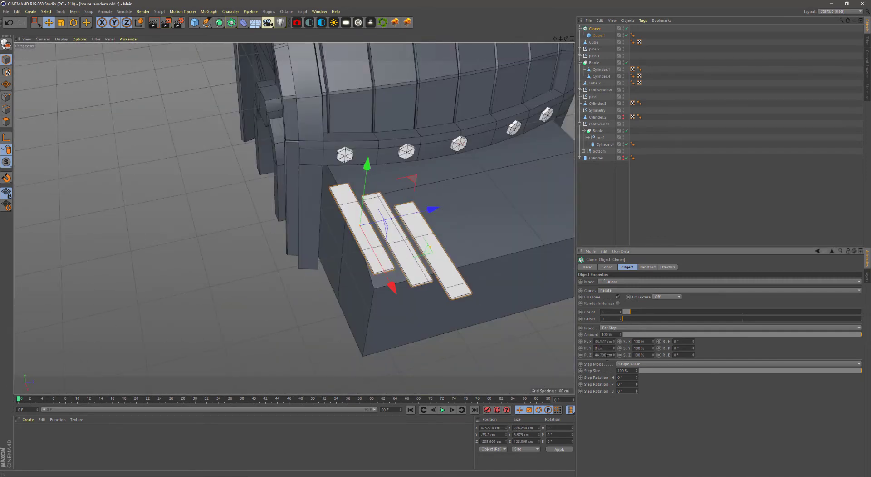
text(0)
key(Return)
text(36)
key(Return)
scroll(414, 233, up, 2)
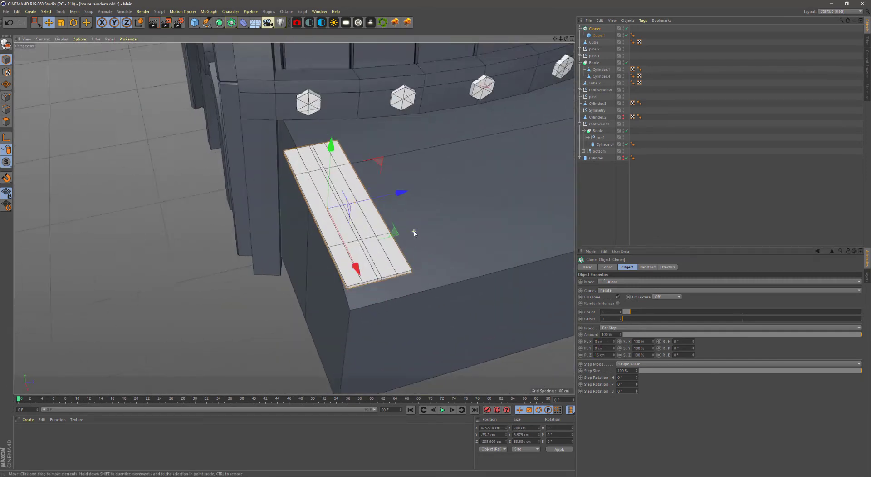
scroll(415, 234, up, 2)
Check the plank cube's size, then change the plank spacing to 40 cm
click(599, 35)
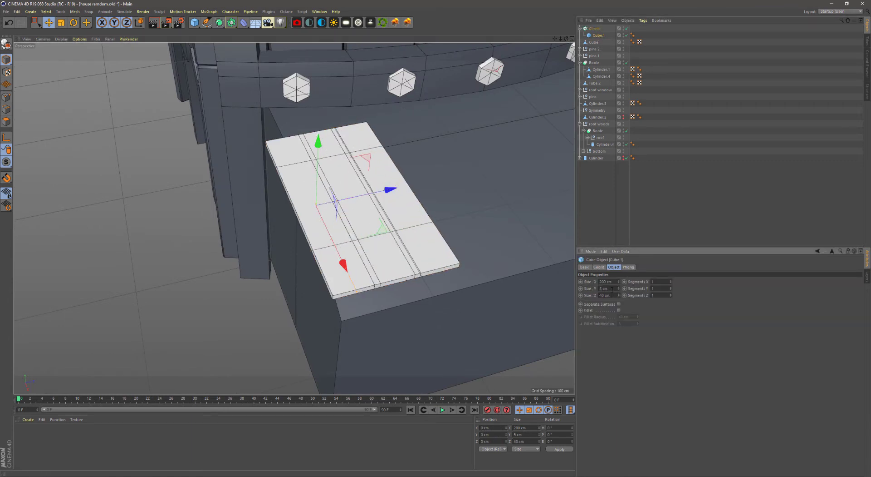
alt+drag(472, 213, 444, 237)
click(443, 238)
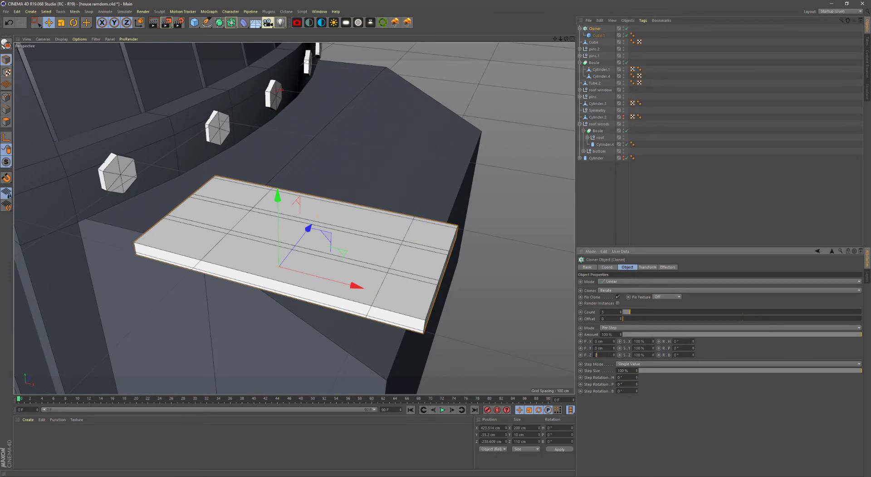
text(40)
key(Return)
Set the cloner count to 13 planks
alt+drag(318, 227, 409, 205)
double_click(608, 311)
text(11)
key(Return)
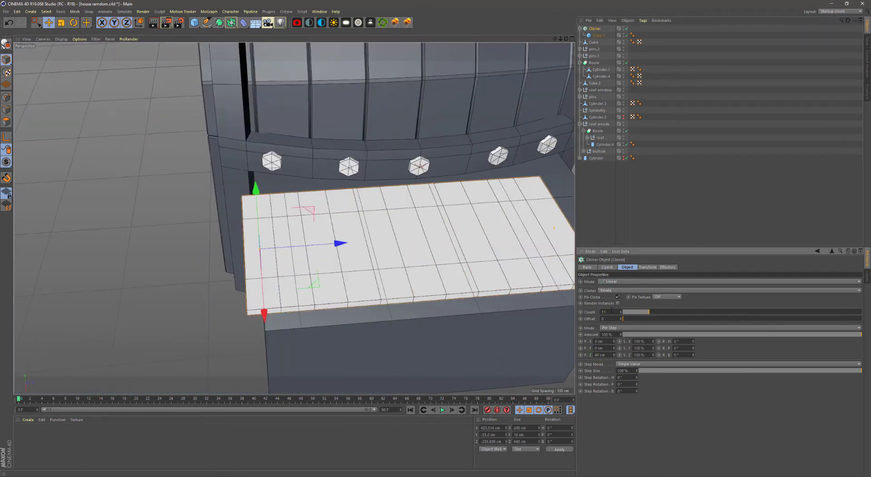
text(13)
key(Return)
Slide the plank row over the annex and check it against the wall
alt+drag(317, 227, 273, 182)
key(F2)
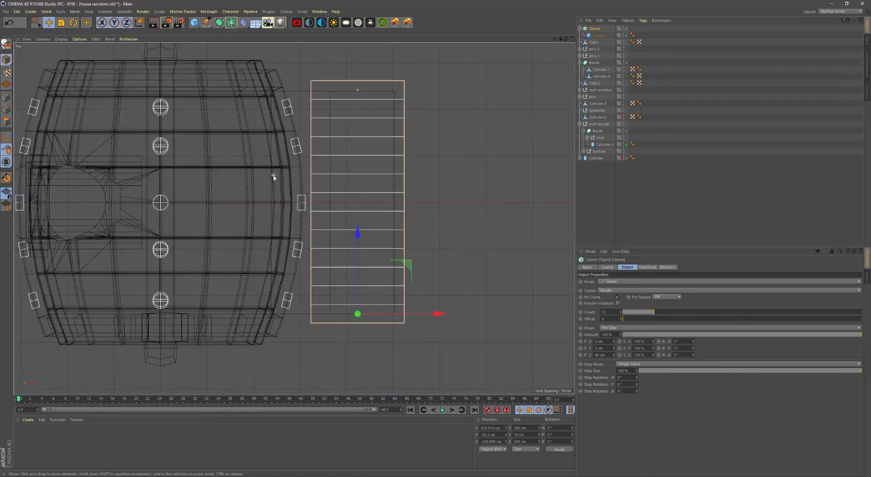
drag(439, 316, 386, 321)
key(F1)
alt+drag(326, 287, 478, 274)
alt+right_drag(475, 274, 242, 271)
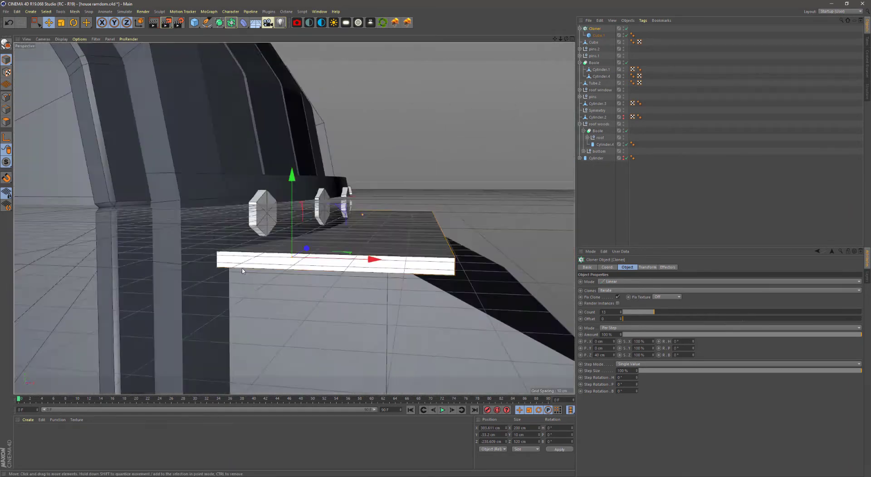
Lower the annex box's top points about 4 cm below the planks
click(243, 271)
key(F4)
click(36, 23)
click(7, 97)
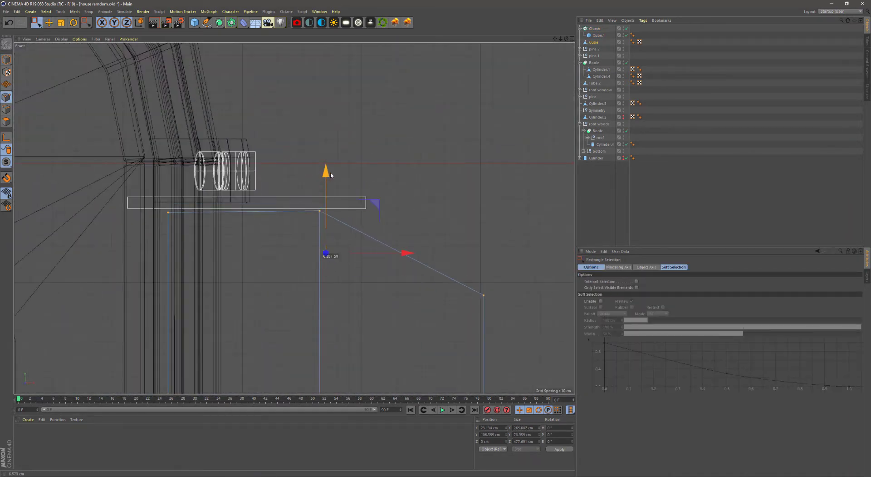
key(ctrl+z)
key(ctrl+z)
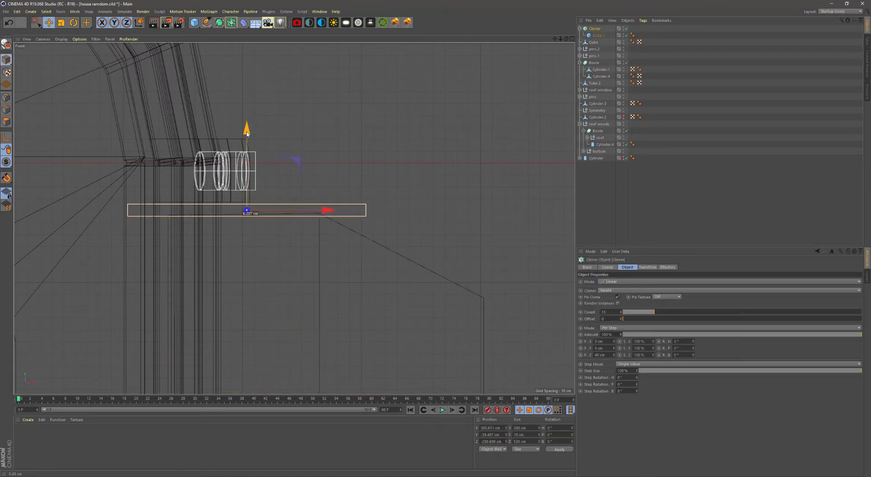
click(595, 42)
key(0)
drag(320, 179, 326, 184)
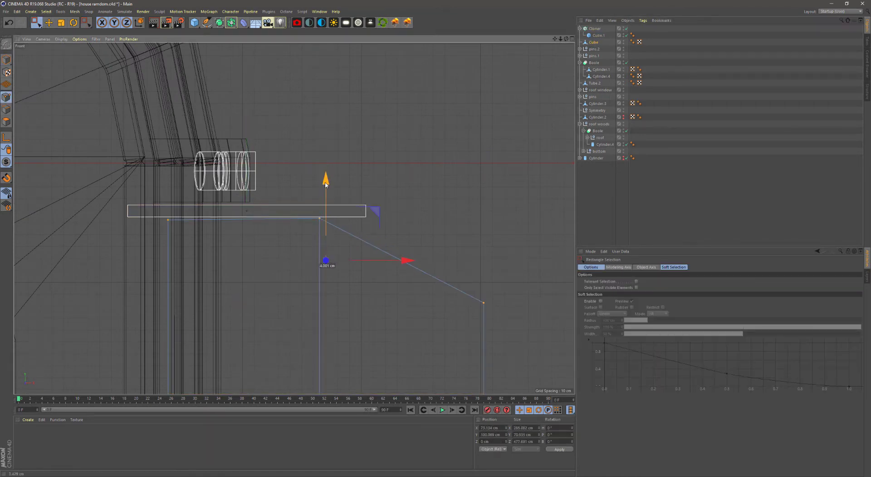
key(F5)
key(F1)
key(ctrl+z)
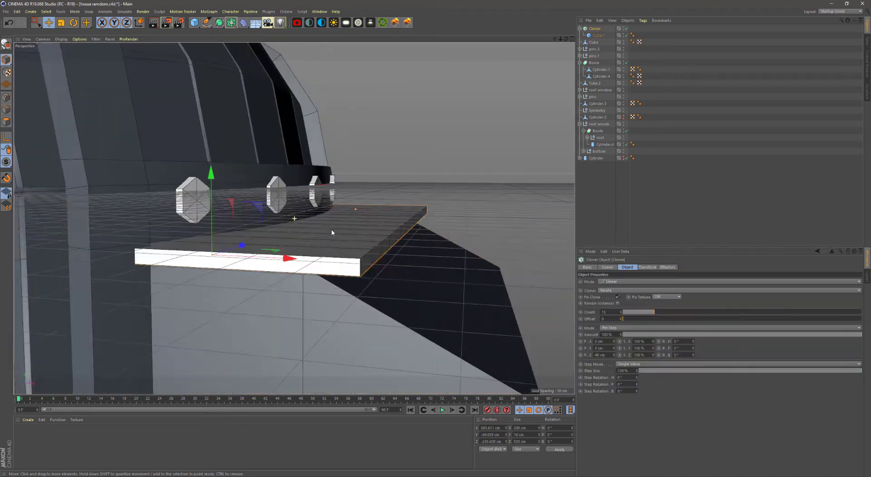
alt+drag(312, 232, 372, 213)
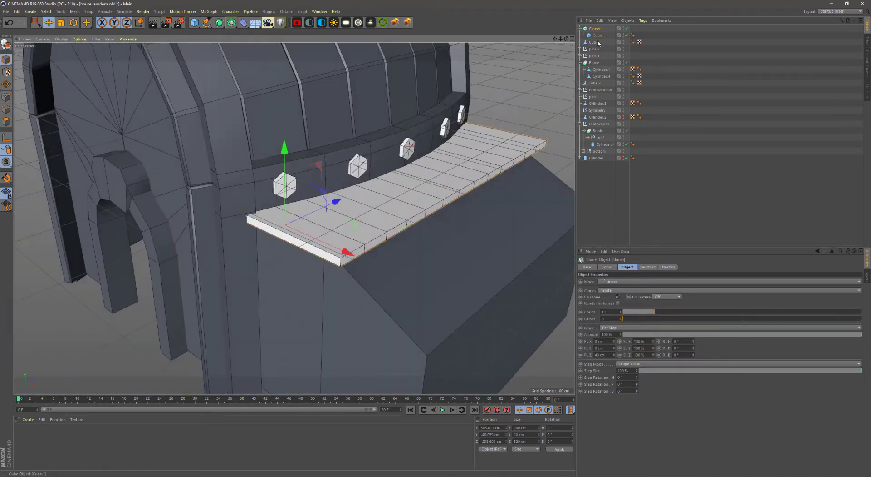
Enable Fillet on the plank cube with 1 subdivision
click(599, 35)
click(619, 310)
double_click(627, 323)
text(1)
key(Return)
alt+drag(399, 255, 454, 245)
Duplicate the plank cloner and tilt its clones with a bank rotation
click(595, 29)
drag(363, 281, 542, 308)
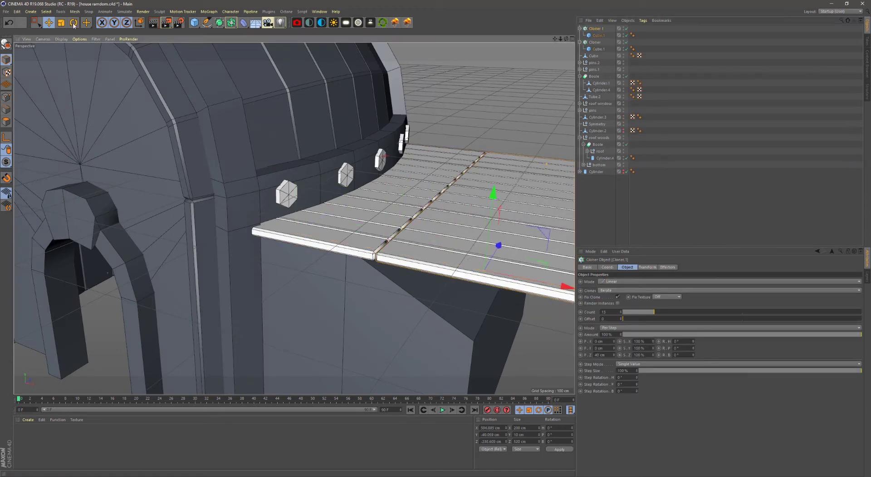
key(ctrl+z)
click(647, 267)
double_click(684, 297)
text(10)
key(Return)
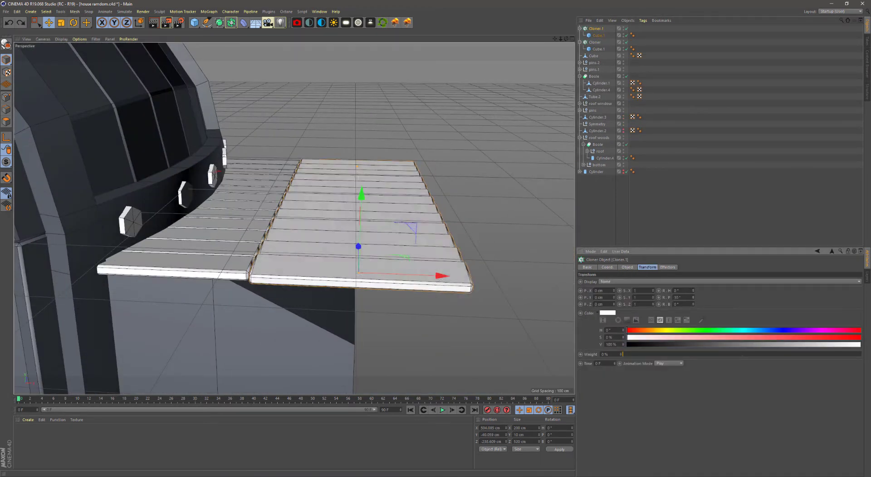
double_click(684, 297)
text(0)
key(Tab)
text(20)
key(F5)
Set the copied row's tilt to 28° and seat it below the flat row as the sloping roof
key(F3)
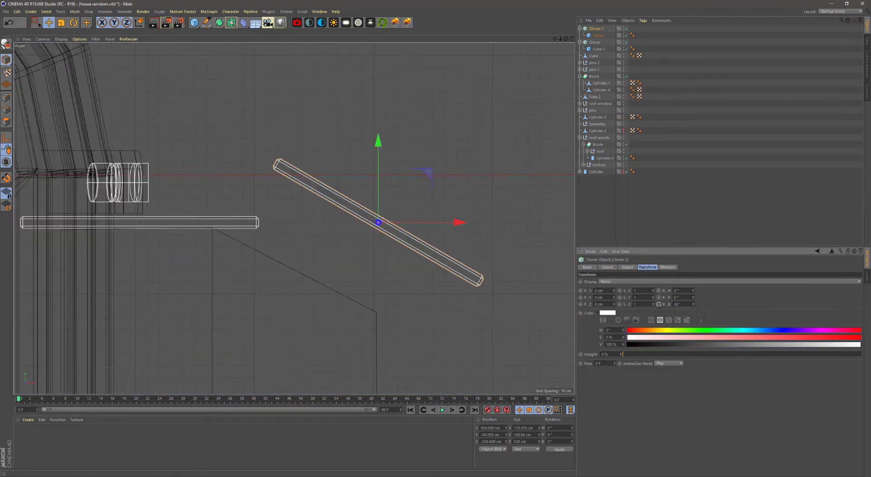
drag(379, 145, 380, 212)
drag(432, 240, 396, 237)
scroll(357, 274, up, 3)
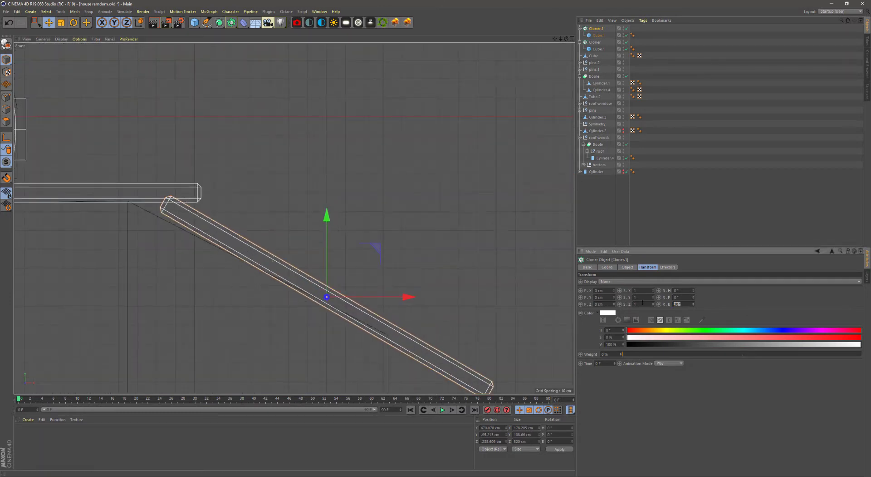
text(28)
key(Return)
drag(378, 247, 375, 239)
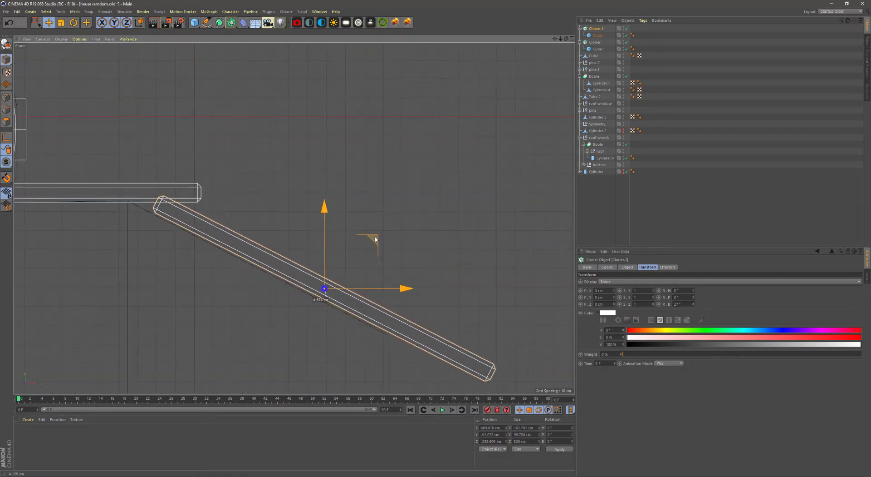
key(F1)
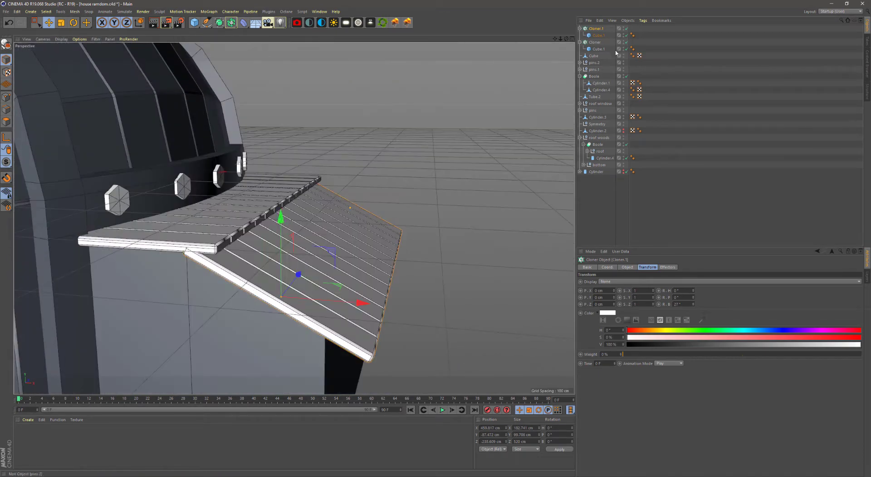
Add a new cube beside the planks and make it editable with C
click(599, 35)
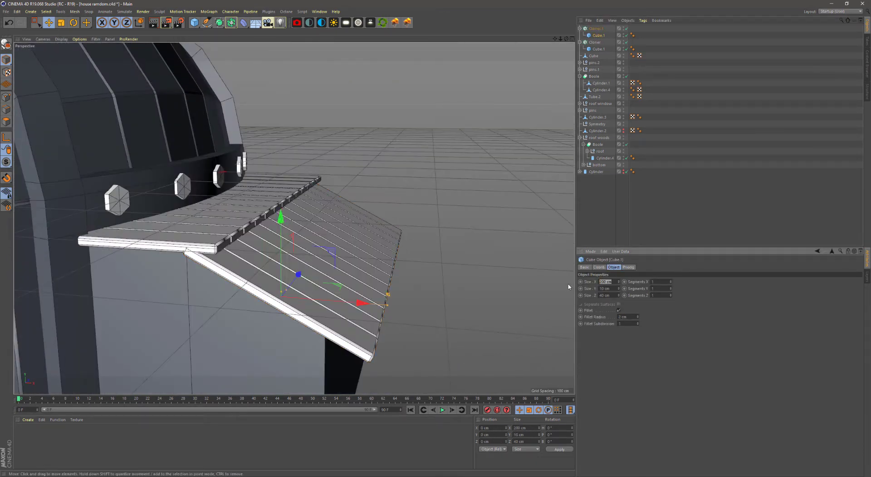
key(ctrl+shift+z)
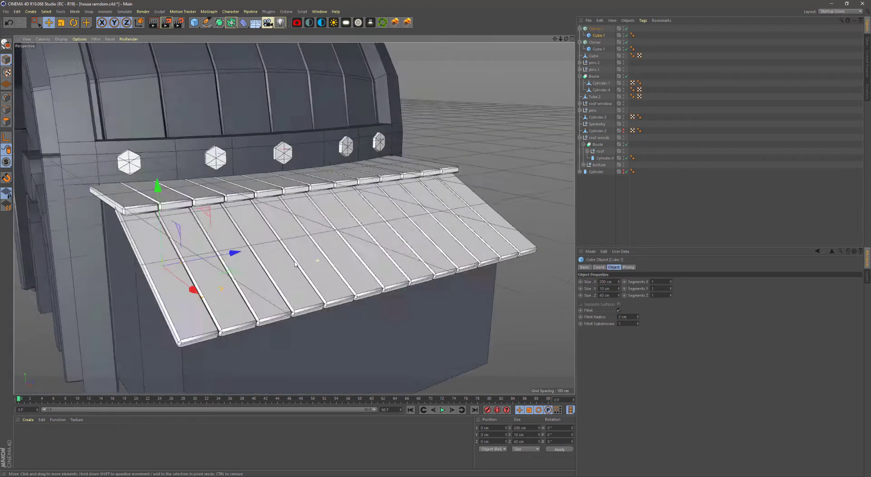
key(ctrl+shift+z)
key(ctrl+shift+z)
click(200, 28)
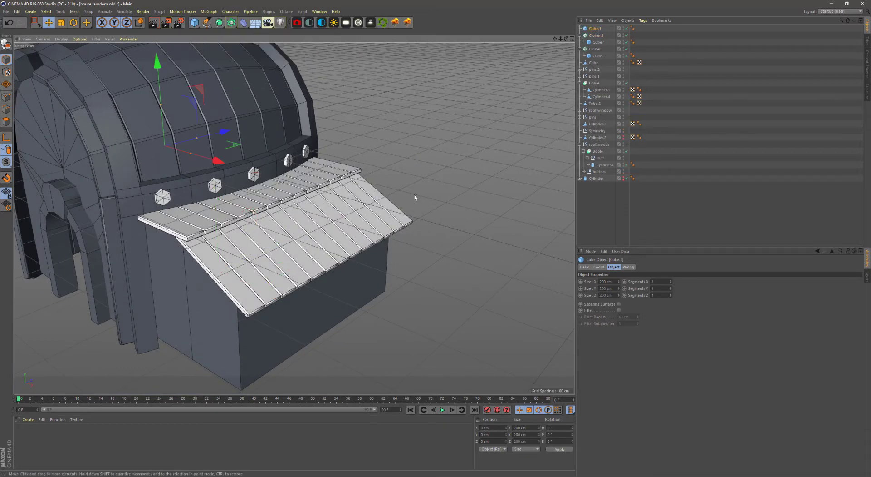
key(F4)
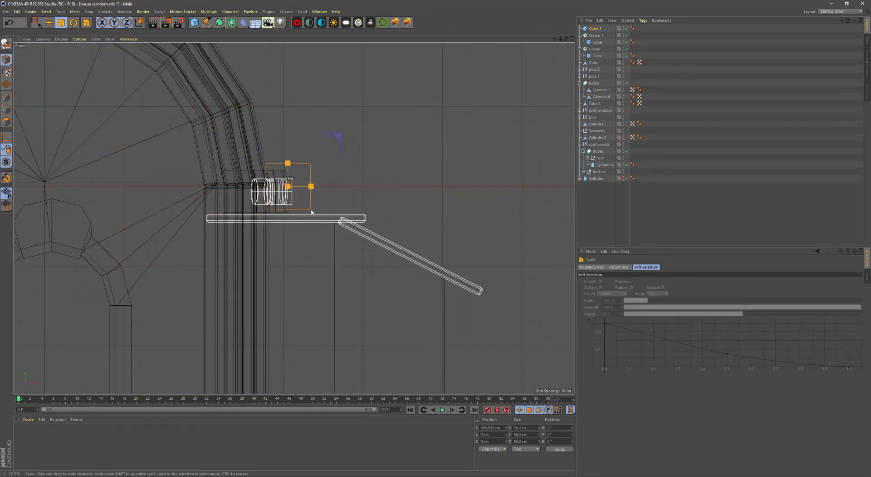
key(c)
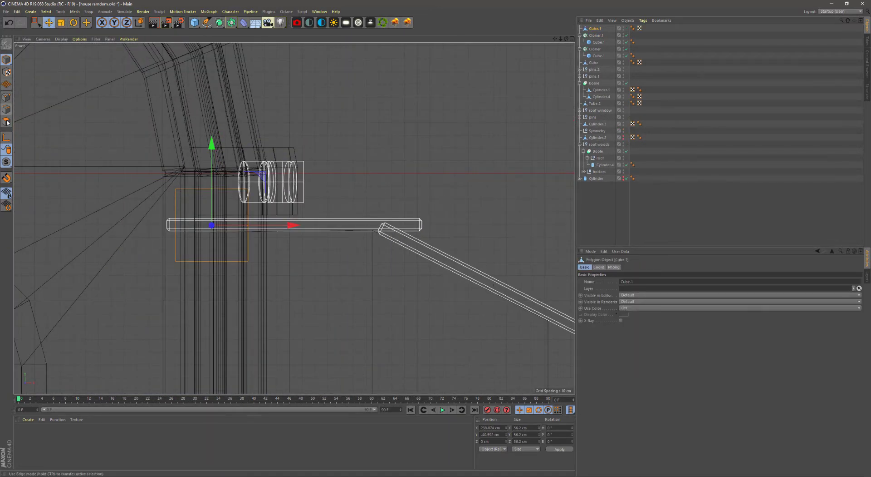
key(F1)
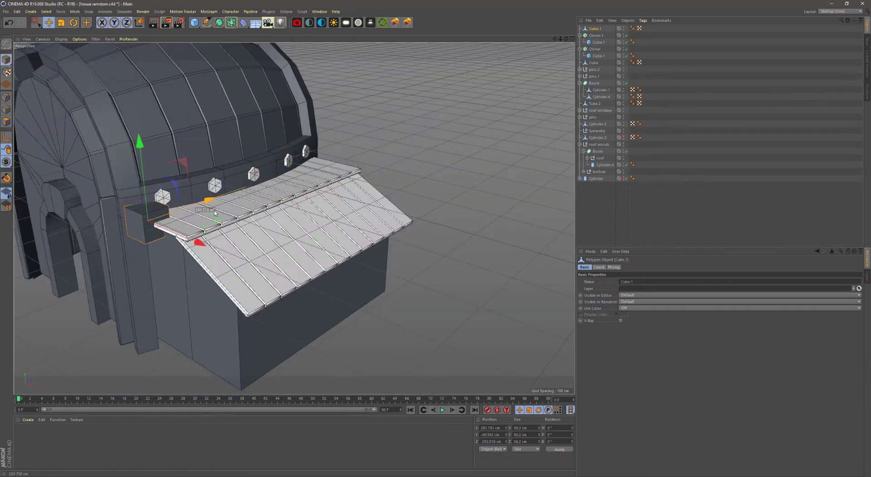
Box-select the new block's right-hand points in the front view for rotating
key(ctrl+shift+z)
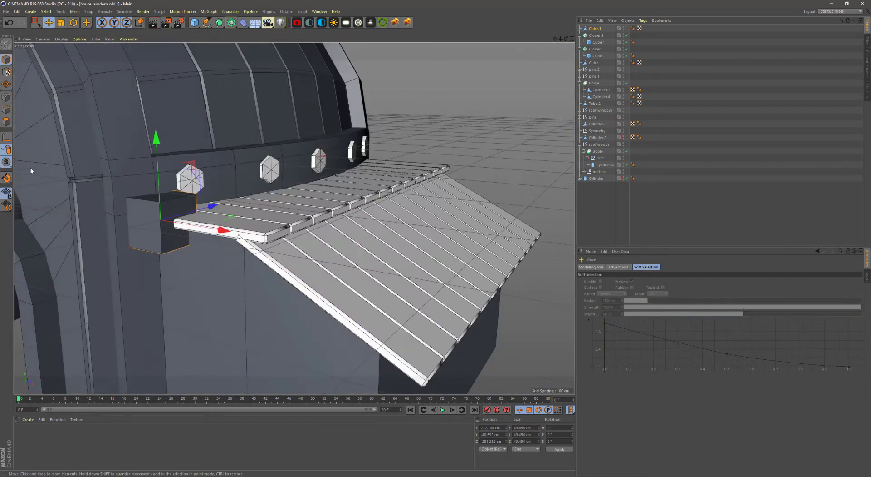
key(F5)
key(F4)
alt+middle_drag(470, 251, 339, 257)
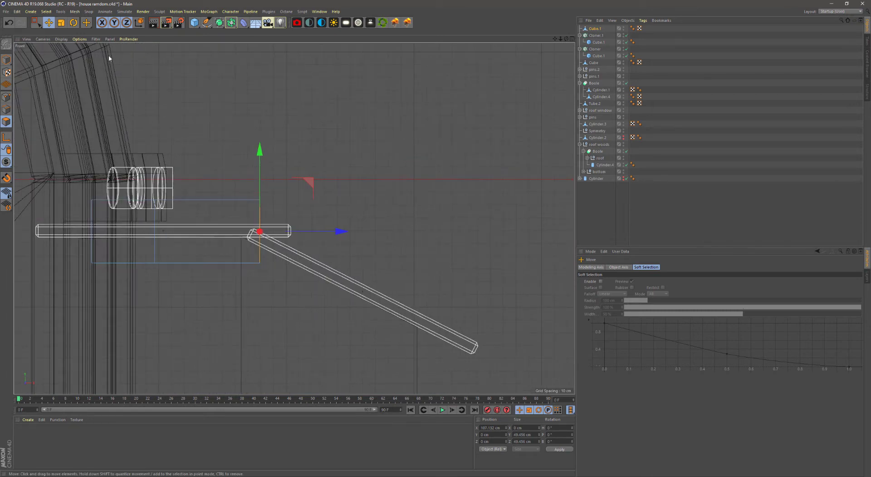
key(0)
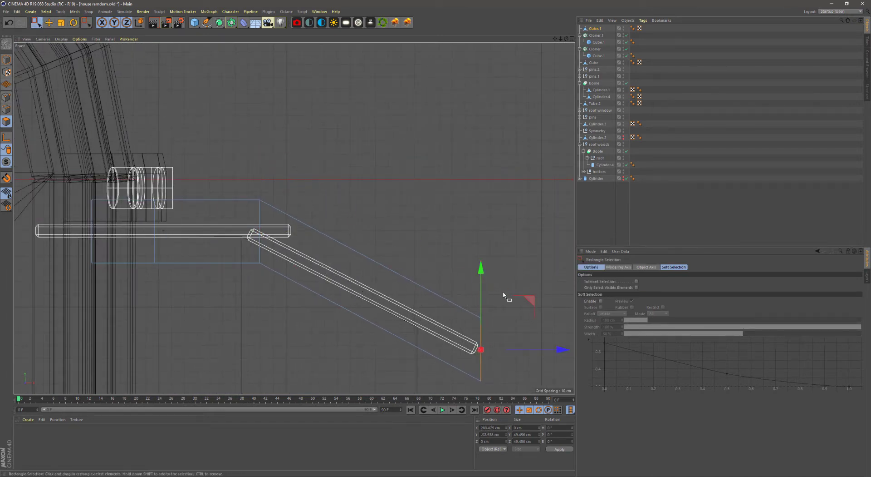
alt+middle_drag(503, 294, 399, 251)
key(r)
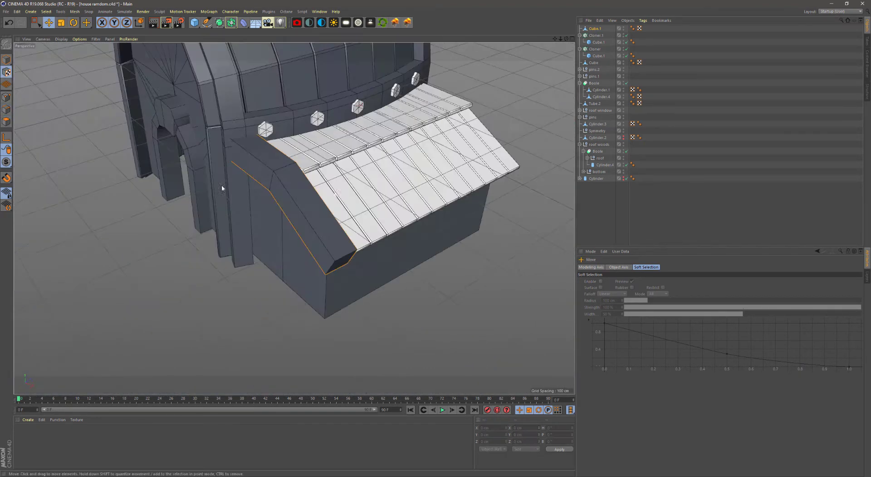
Bevel the roof trim edge loop and split it off into Cube.2
key(m)
key(s)
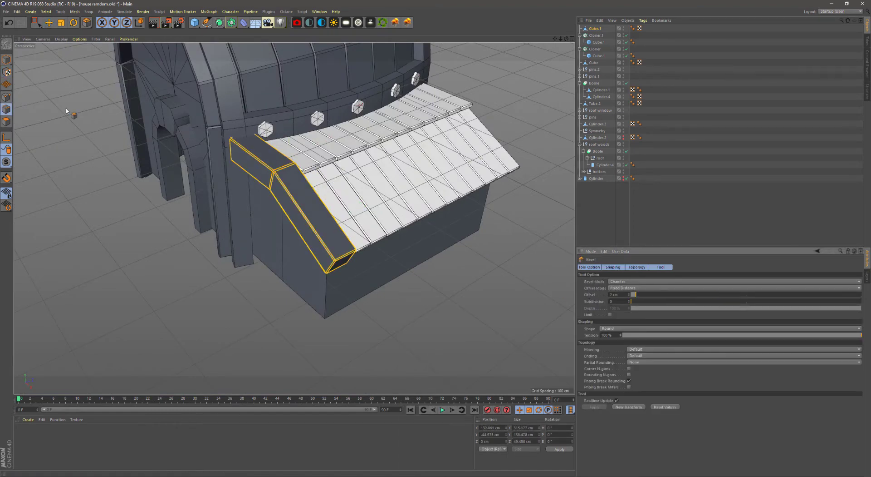
middle_click(452, 176)
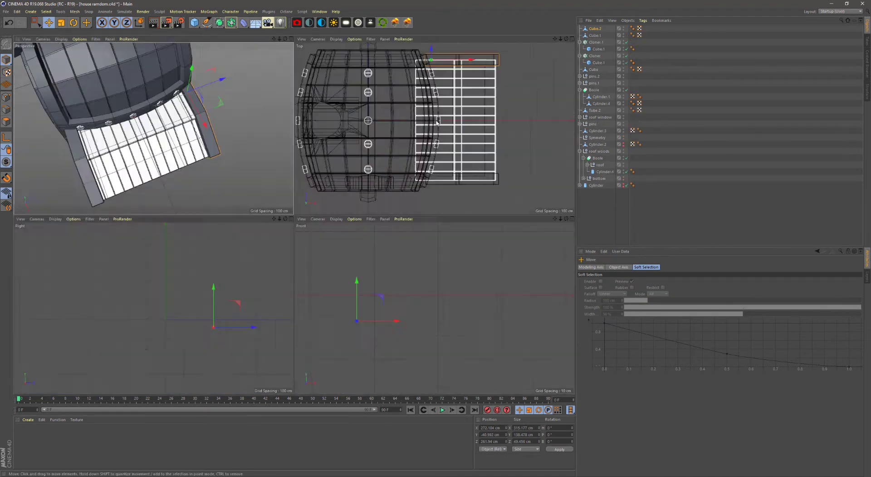
middle_click(437, 122)
scroll(437, 121, up, 5)
key(F1)
scroll(353, 176, up, 3)
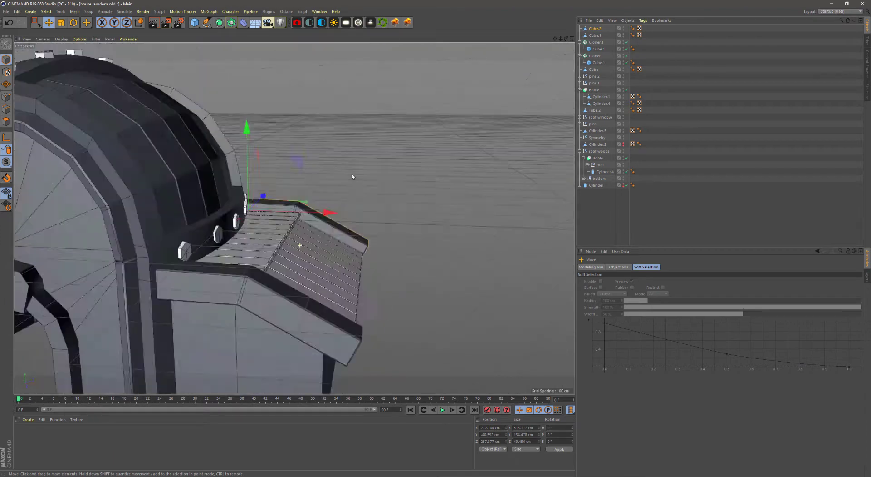
alt+drag(352, 176, 242, 226)
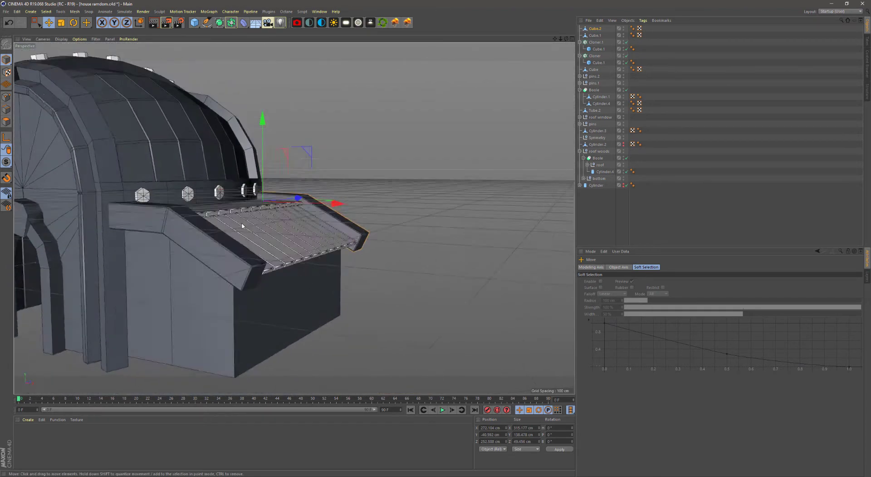
scroll(242, 226, down, 5)
alt+drag(242, 226, 208, 307)
Inspect the separated roof trim's fit in the front and perspective views
middle_click(208, 308)
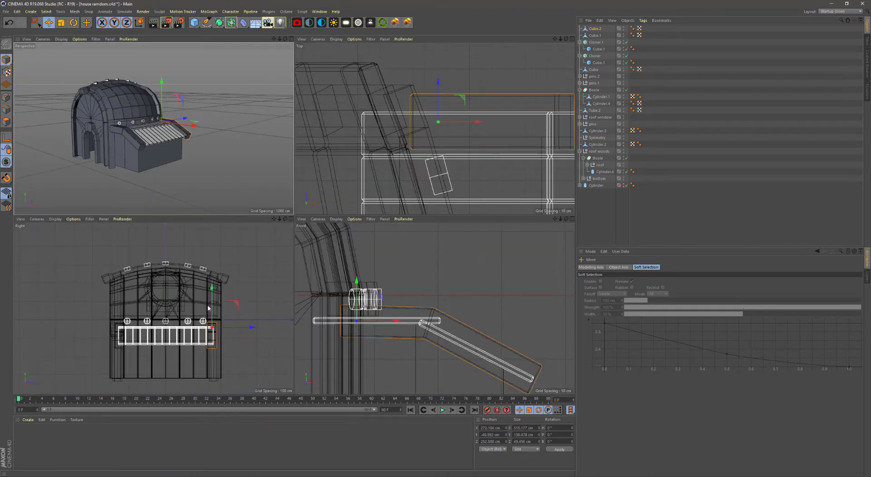
key(F4)
scroll(466, 370, up, 3)
scroll(467, 369, up, 3)
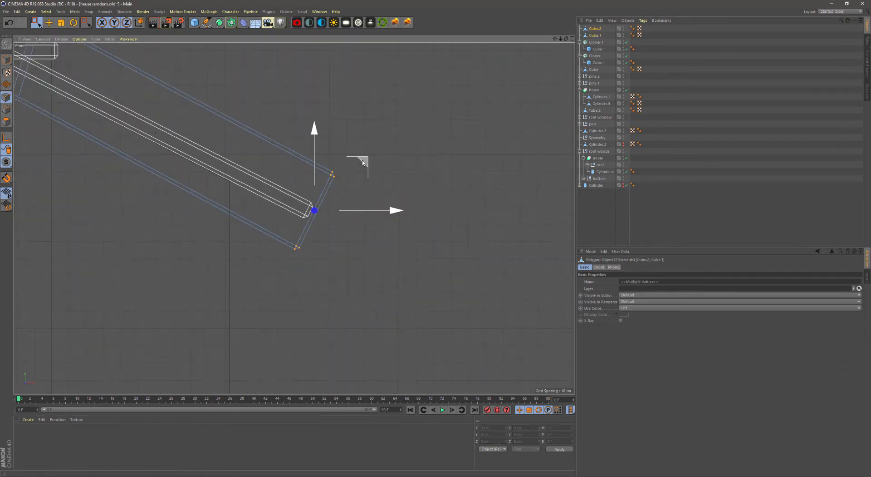
scroll(363, 162, down, 3)
scroll(343, 178, down, 3)
key(F1)
key(F5)
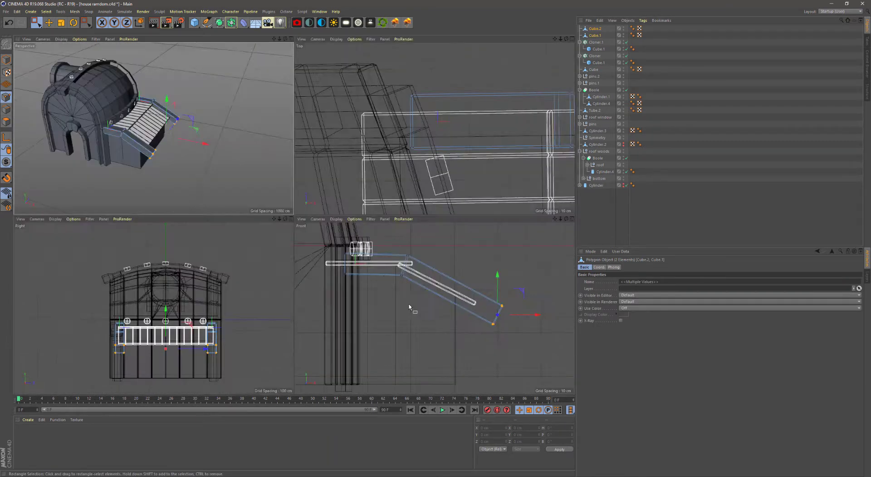
middle_click(409, 307)
scroll(453, 196, up, 5)
scroll(445, 198, up, 1)
Add a 35 × 35 × 470 cm cube beam at X 556 and tilt it along the roof slope
key(F1)
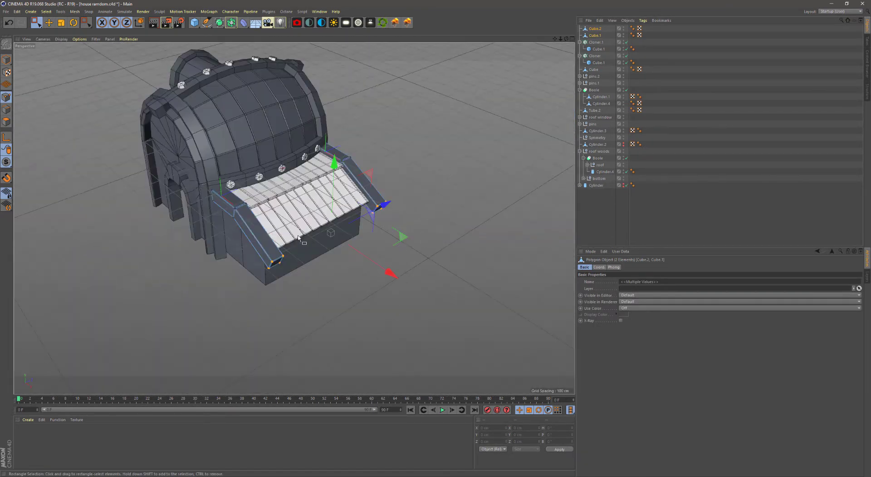
click(194, 23)
drag(284, 196, 368, 251)
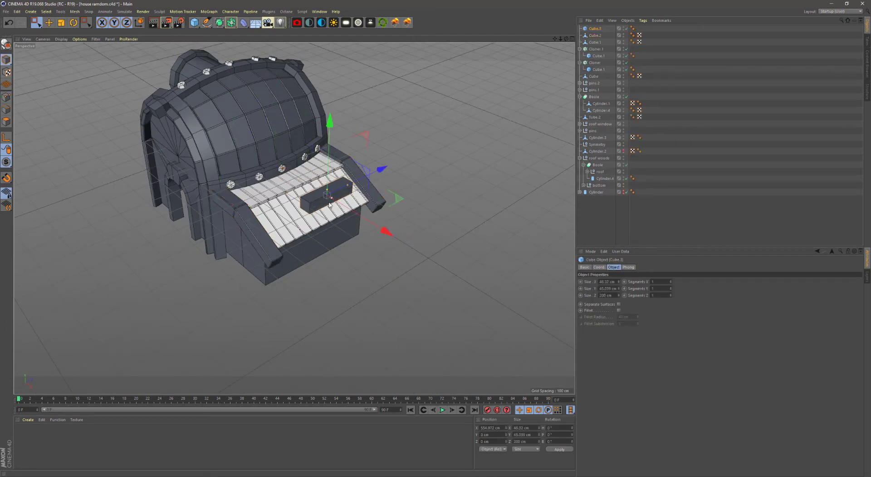
alt+drag(325, 183, 607, 281)
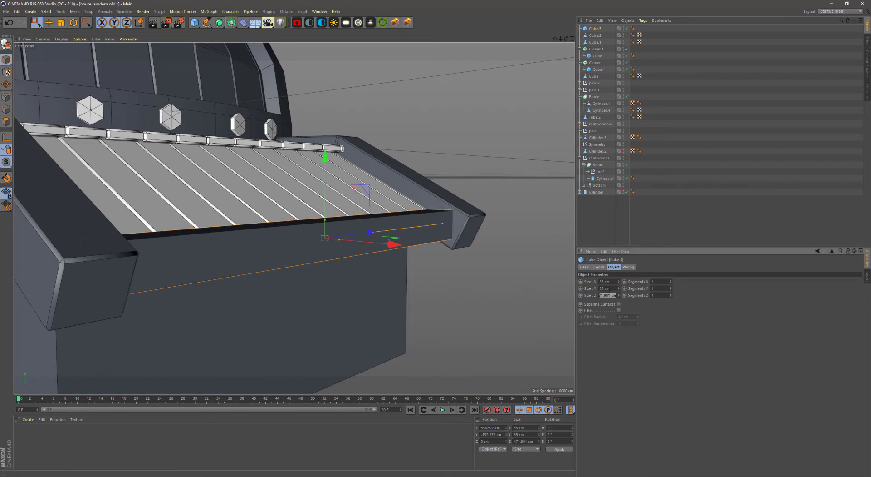
key(r)
drag(317, 245, 582, 406)
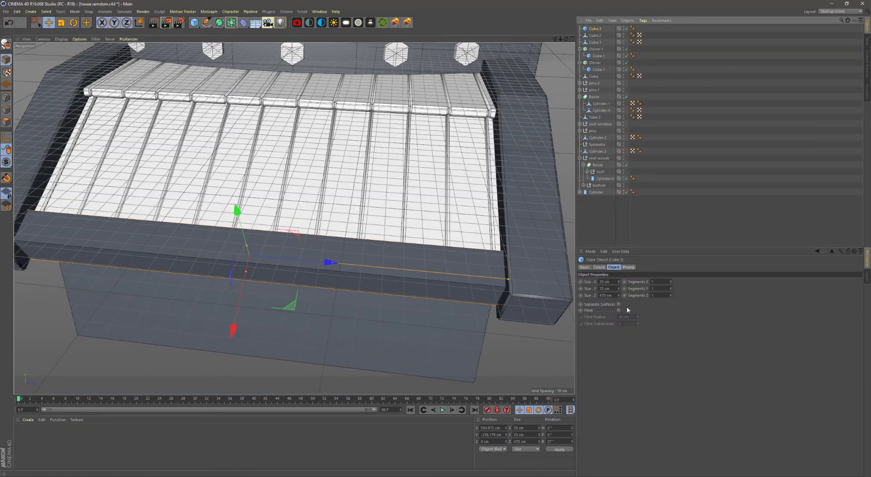
Fillet the beam's edges and nudge it about 5 cm into place
click(619, 310)
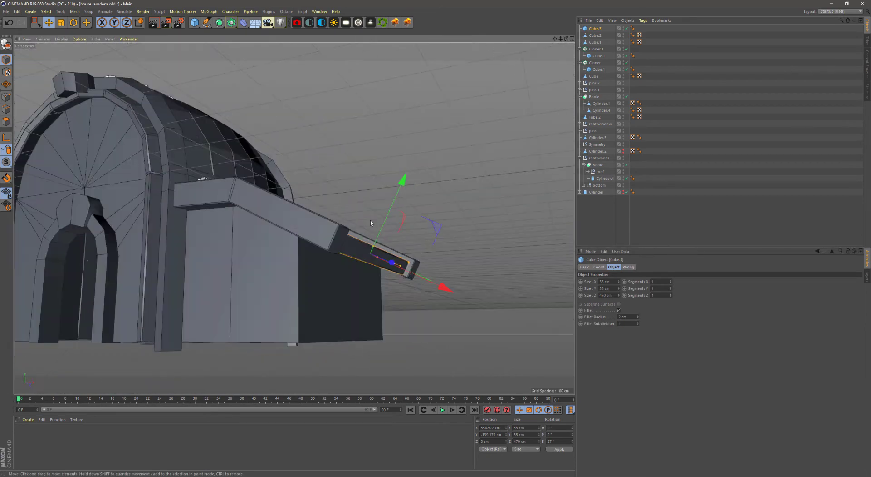
key(F4)
drag(328, 227, 343, 215)
key(F1)
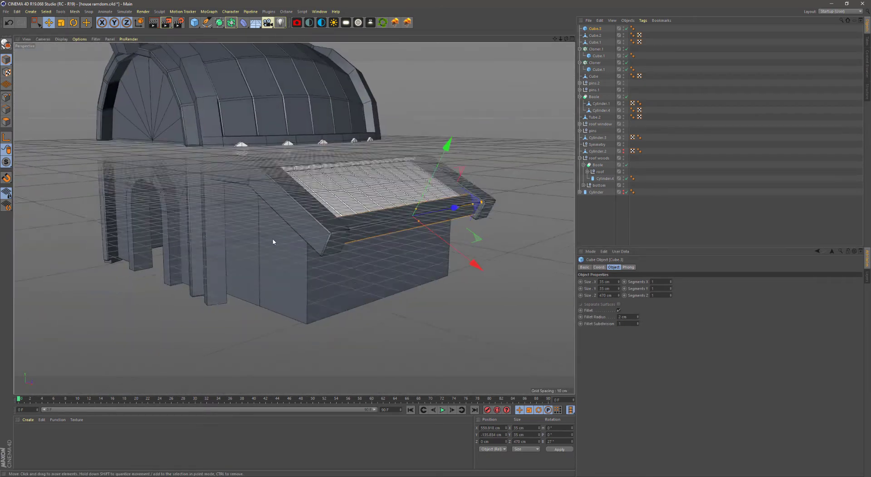
scroll(253, 181, down, 3)
mouse_move(234, 242)
alt+mouse_down()
mouse_move(334, 275)
mouse_move(363, 273)
alt+mouse_up()
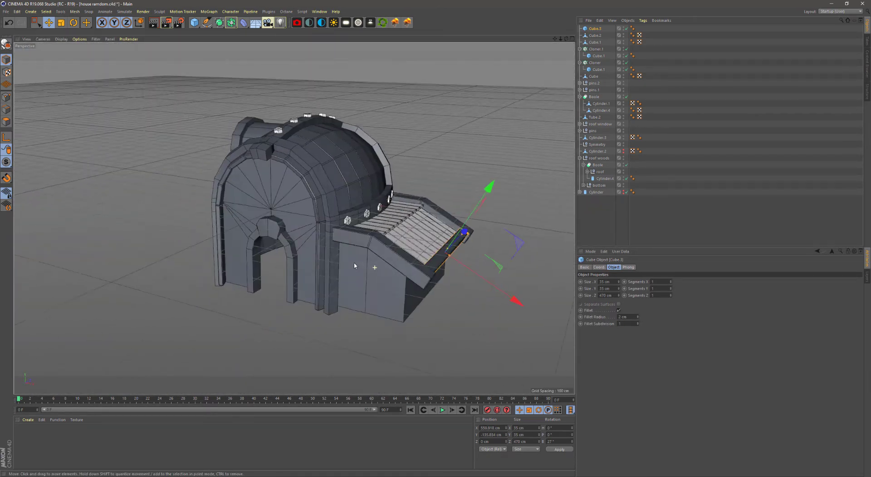
scroll(410, 272, up, 3)
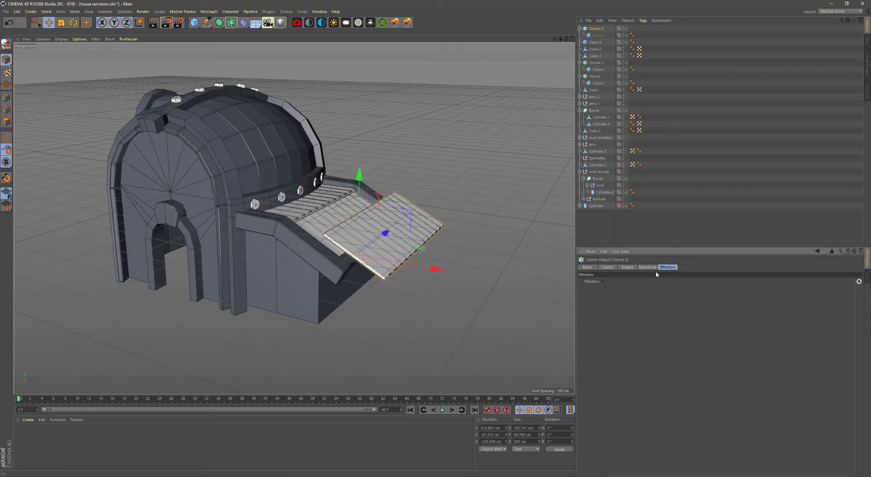
Set the cloner's bank rotation to 90° so the boards stand upright
double_click(681, 304)
text(90)
key(Return)
key(F5)
key(F4)
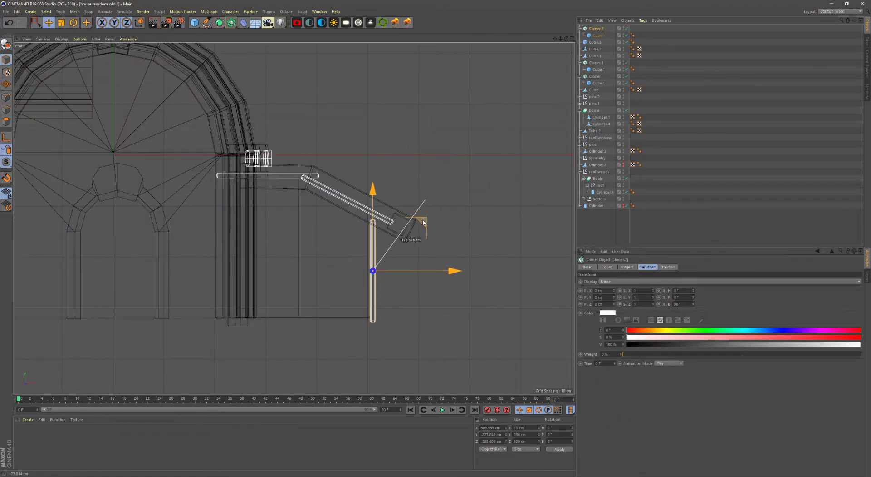
scroll(377, 236, up, 2)
key(F1)
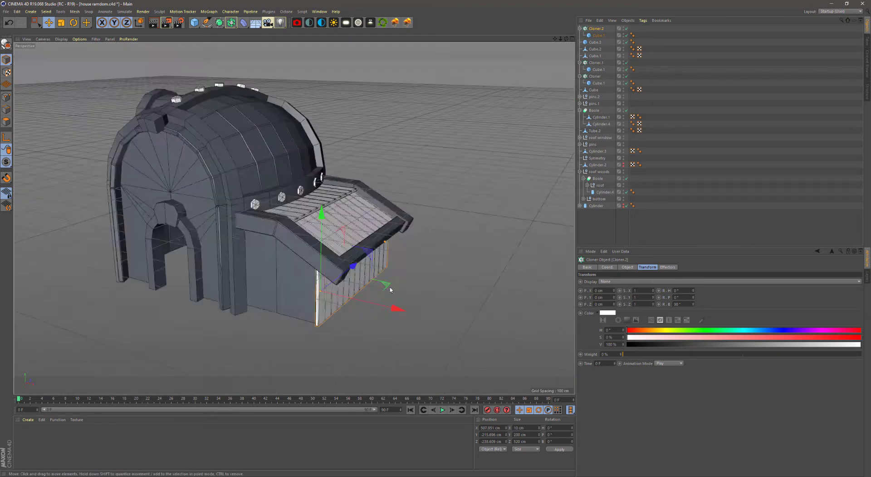
alt+drag(420, 280, 485, 66)
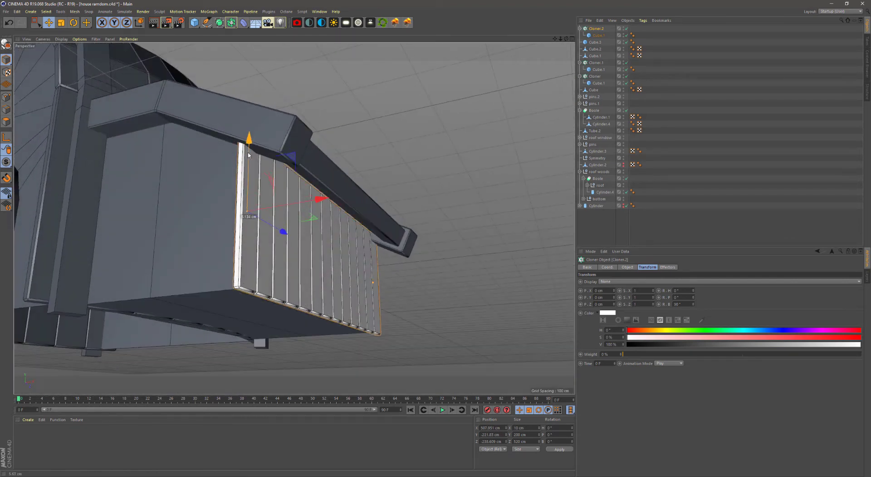
alt+drag(249, 155, 214, 156)
Turn the board panel -90° in heading to face the annex front
click(599, 35)
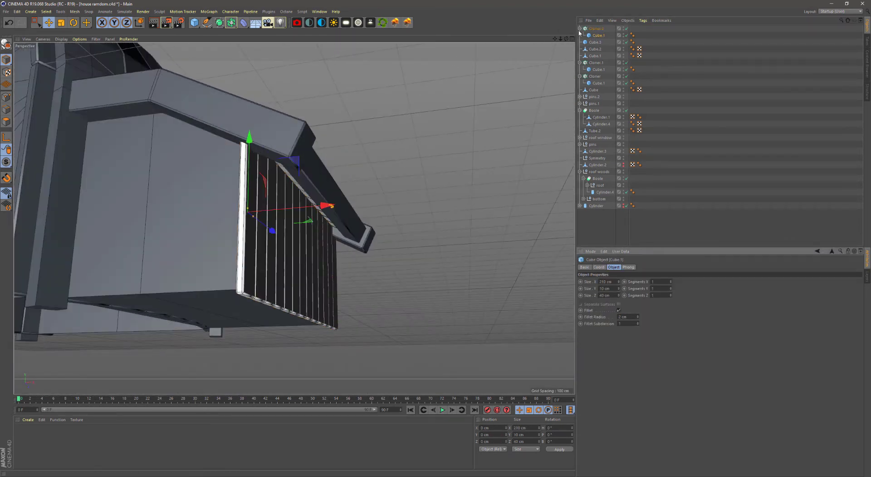
click(594, 28)
key(F3)
key(F5)
key(F1)
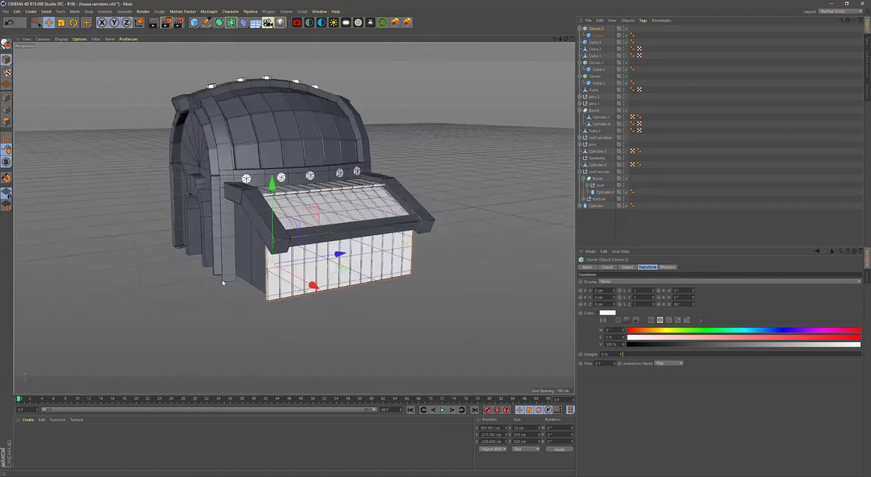
alt+drag(223, 283, 418, 299)
alt+drag(396, 272, 454, 282)
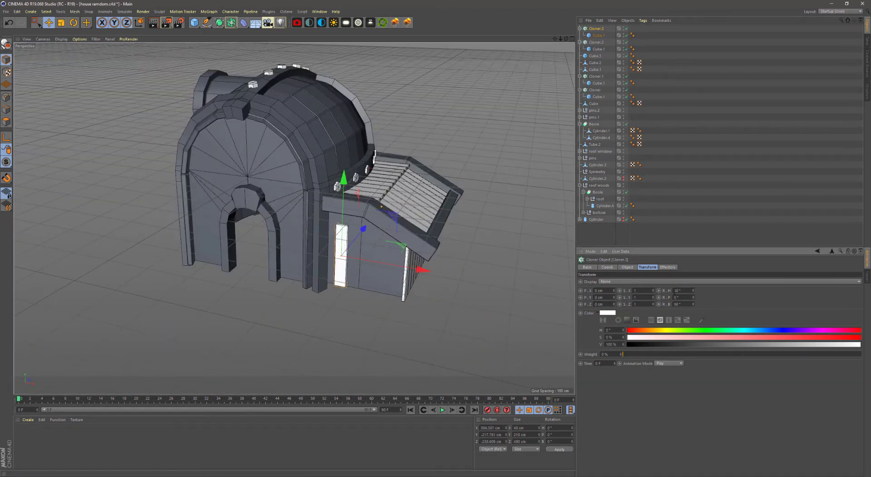
scroll(388, 292, up, 3)
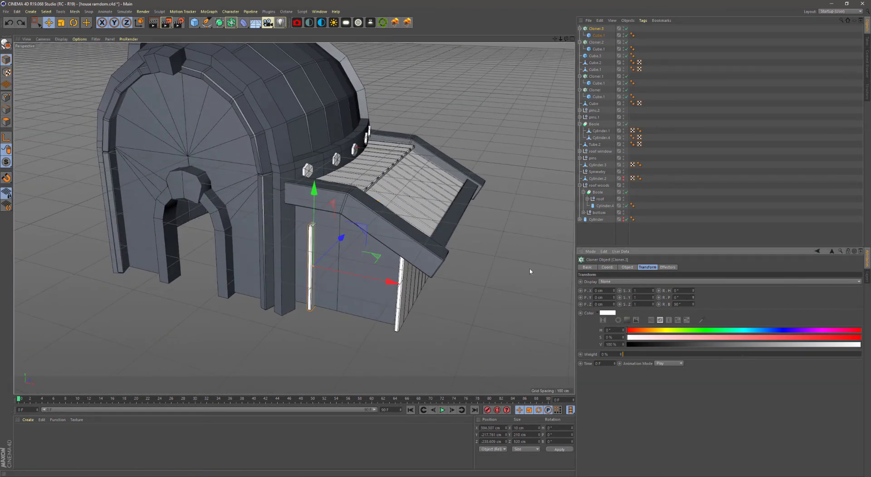
key(r)
drag(349, 277, 219, 268)
scroll(58, 55, up, 3)
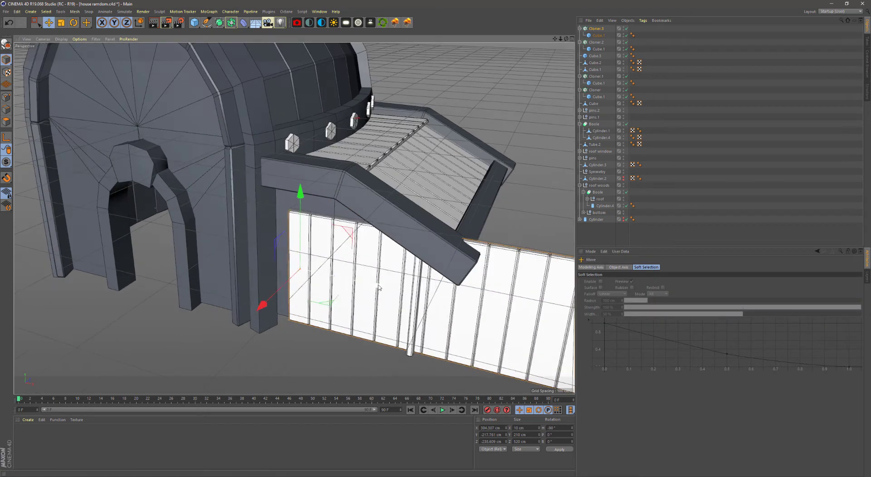
key(e)
Lengthen the boards to about 242 cm and shift them slightly upward
alt+drag(318, 204, 409, 204)
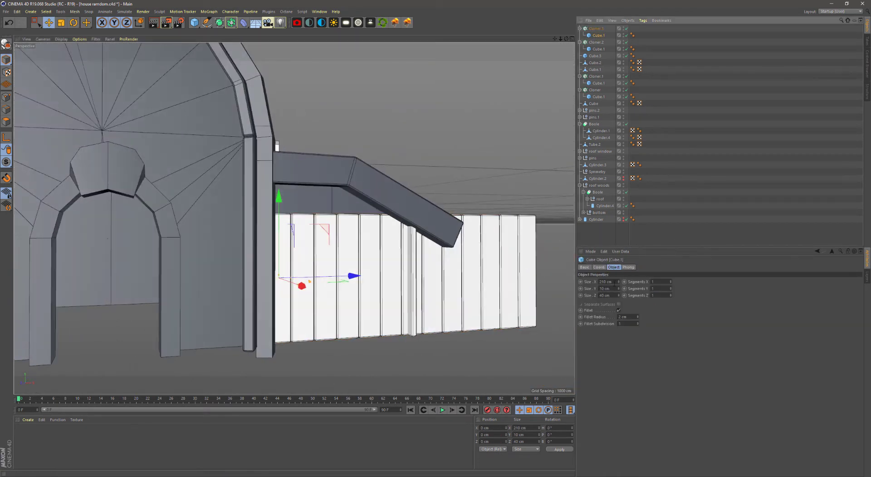
drag(615, 283, 614, 282)
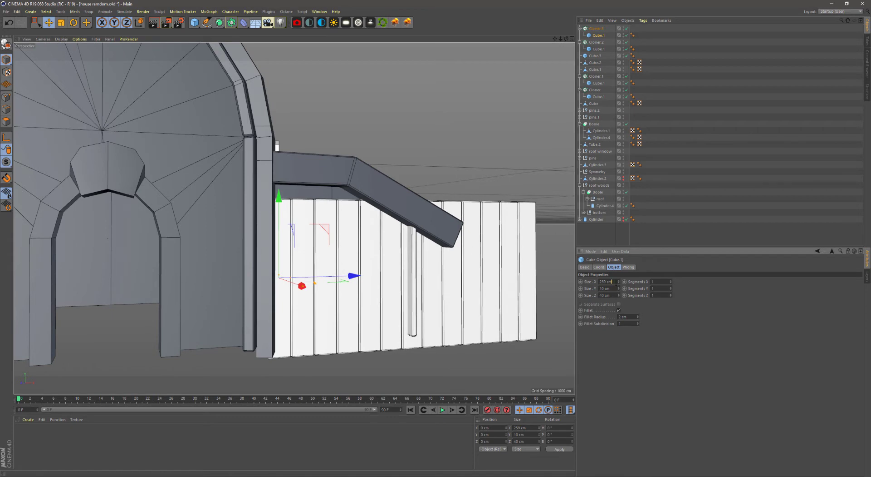
key(Return)
click(596, 28)
key(F5)
middle_click(330, 307)
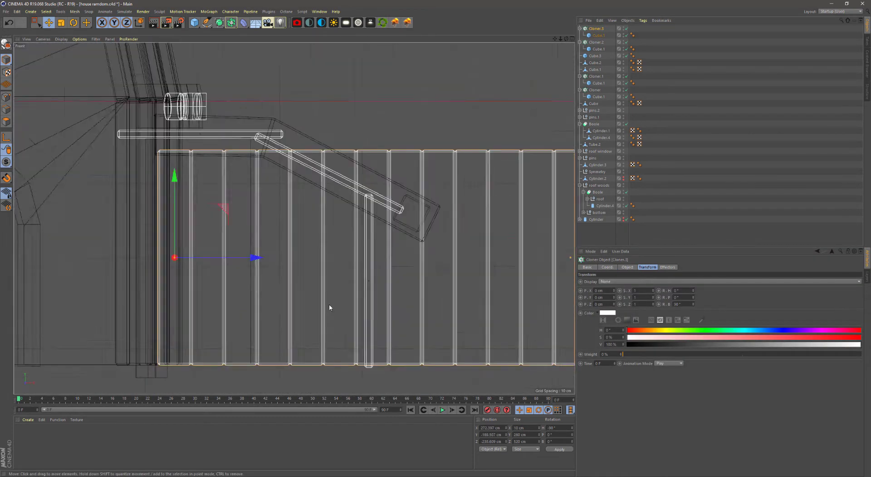
alt+middle_drag(330, 308, 361, 289)
drag(205, 161, 218, 156)
Set the wall cloner's Count to 7 boards
click(599, 35)
click(596, 28)
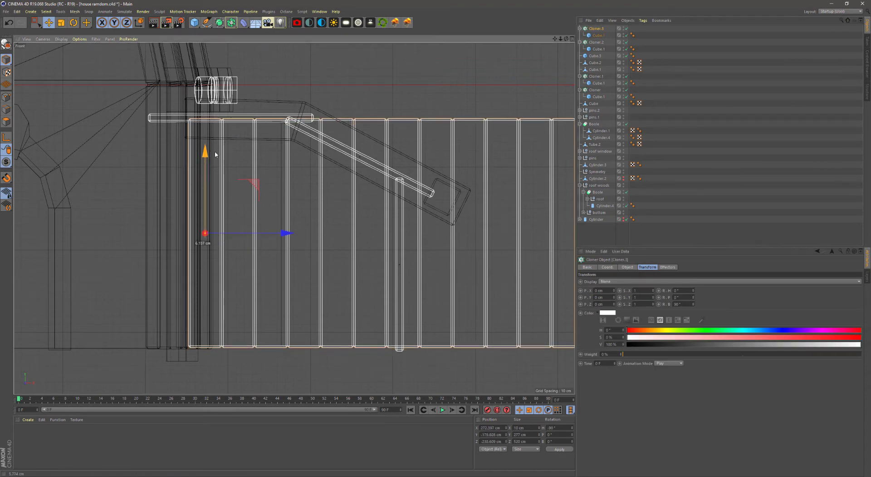
key(F1)
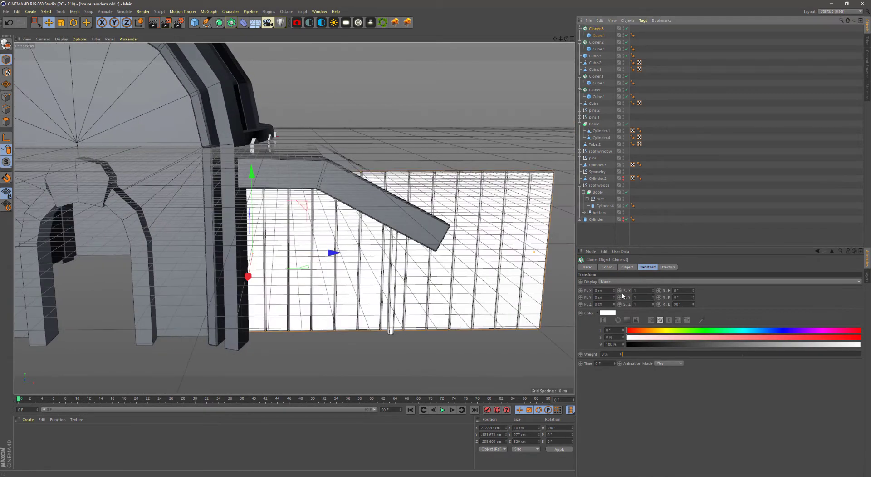
click(627, 267)
mouse_move(621, 311)
mouse_down()
mouse_move(611, 310)
mouse_move(624, 311)
mouse_up()
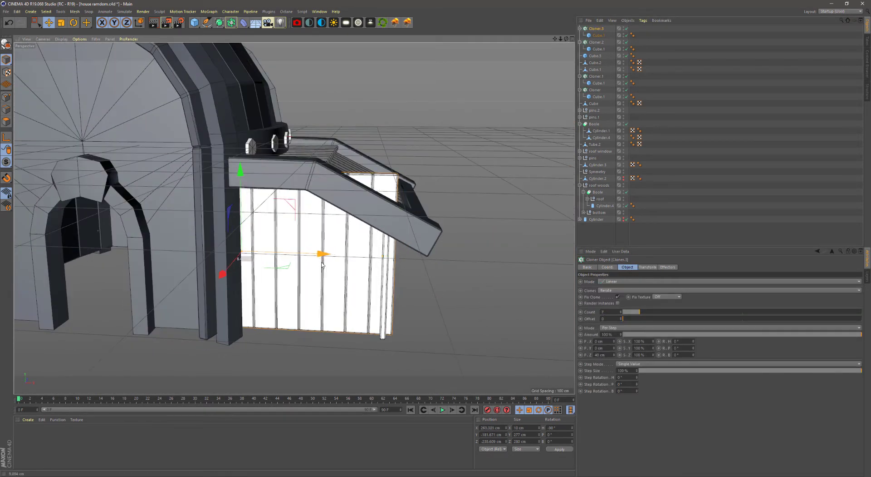
alt+drag(272, 236, 307, 247)
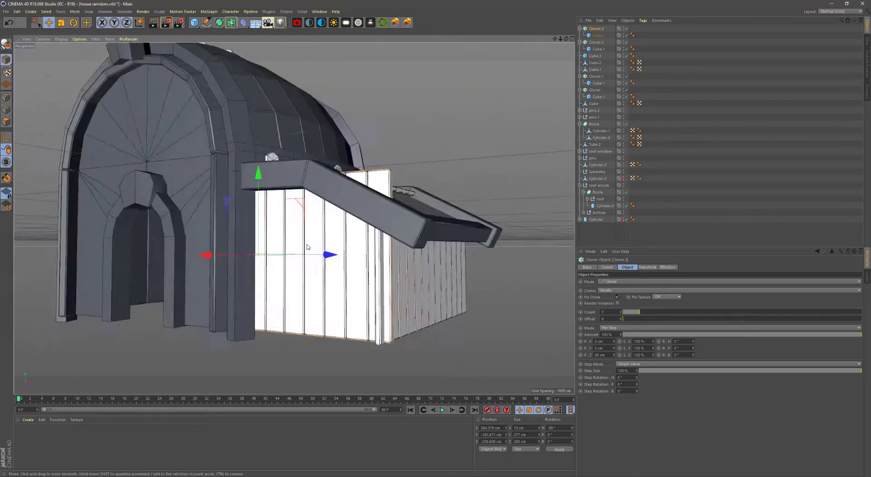
Convert the board cloner into seven editable boards and lower them about 21 cm
key(c)
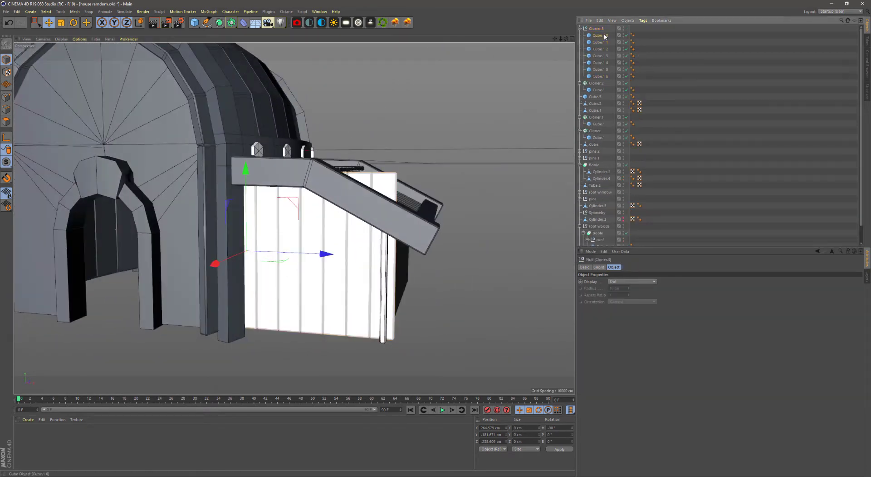
shift+click(599, 77)
key(F5)
key(F4)
key(c)
scroll(331, 157, up, 3)
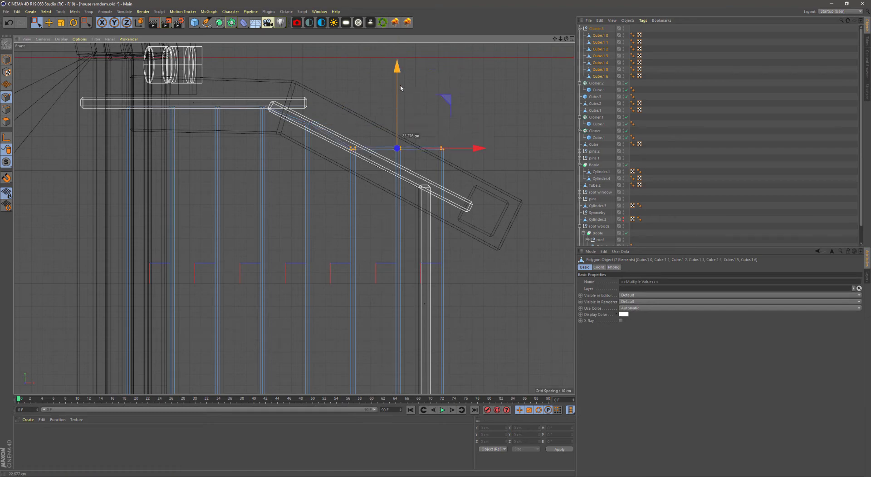
drag(428, 71, 430, 95)
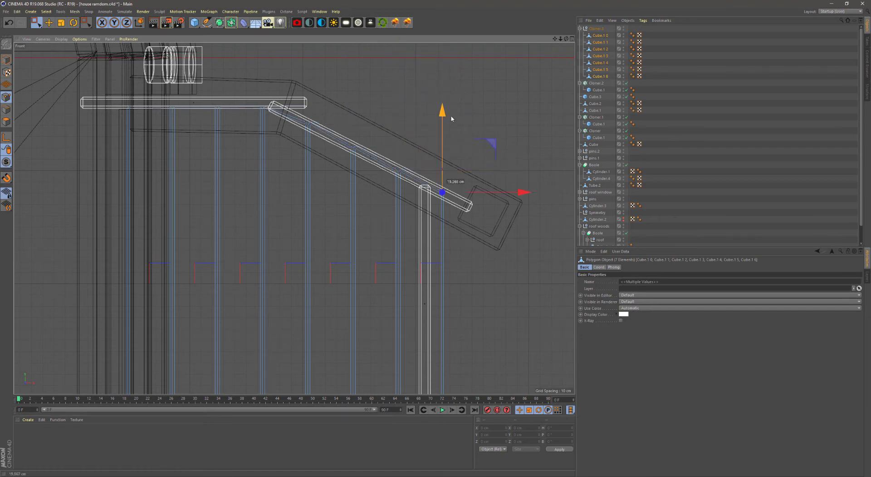
key(F1)
key(e)
mouse_move(266, 96)
alt+mouse_down()
mouse_move(209, 158)
mouse_move(388, 313)
alt+mouse_up()
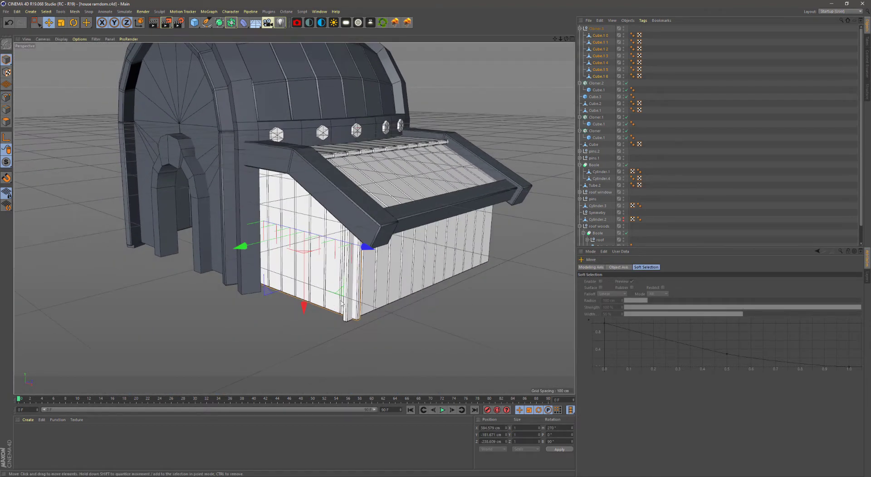
scroll(388, 312, up, 3)
Box-select the end post's top points and pull them down under the roof beam
key(F4)
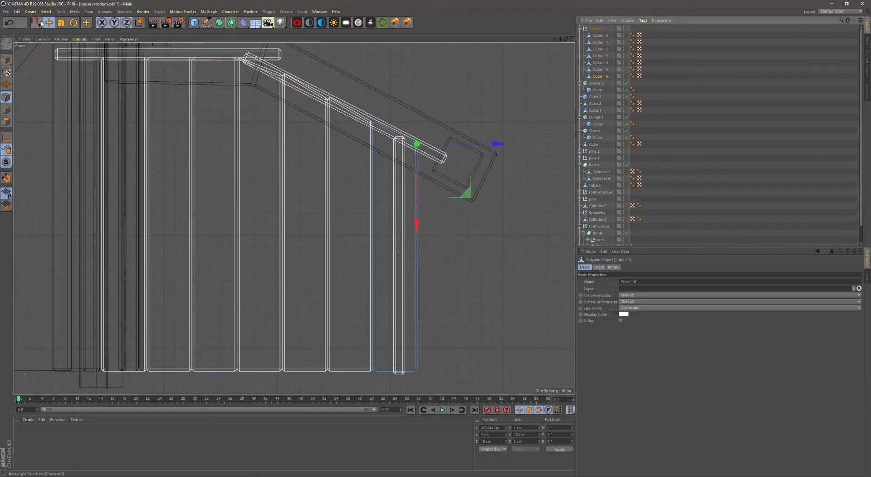
click(41, 24)
drag(462, 111, 405, 392)
drag(412, 171, 410, 164)
scroll(410, 164, up, 4)
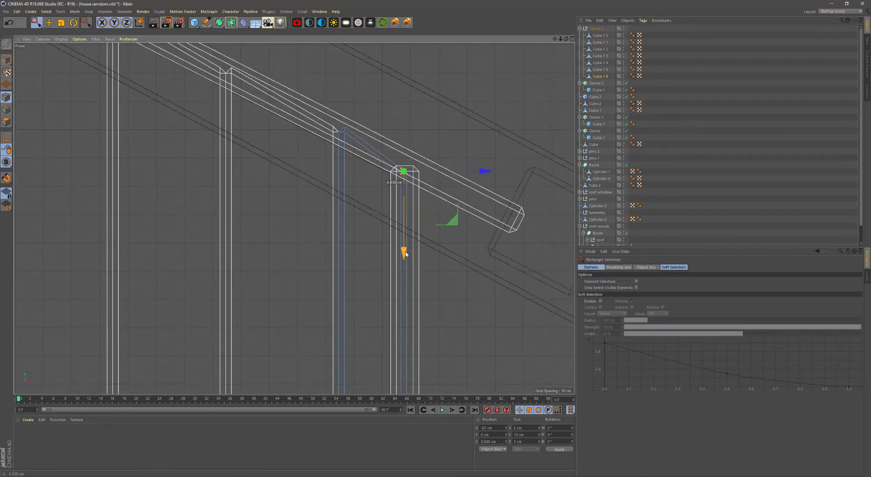
click(8, 63)
Orbit around the house and select a side-wall board to check the result
key(F1)
mouse_move(272, 227)
alt+mouse_down()
mouse_move(317, 285)
mouse_move(356, 262)
alt+mouse_up()
scroll(318, 284, down, 3)
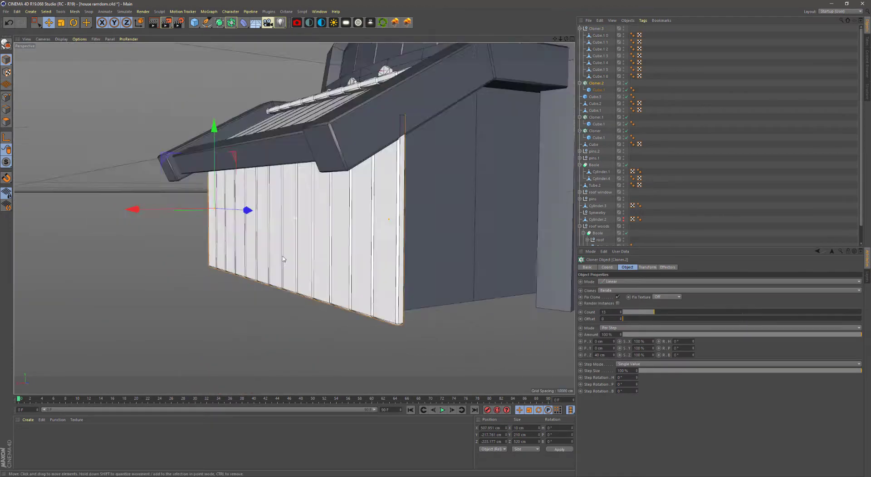
alt+drag(521, 312, 362, 303)
scroll(362, 304, down, 3)
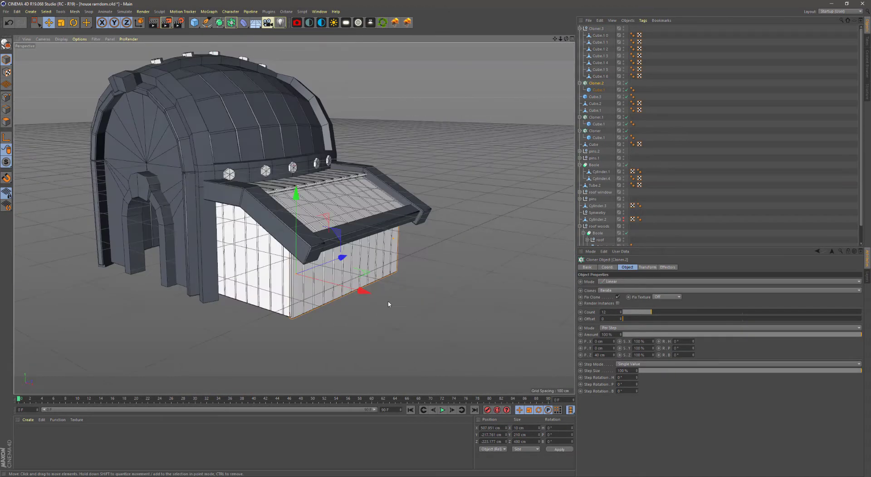
click(601, 56)
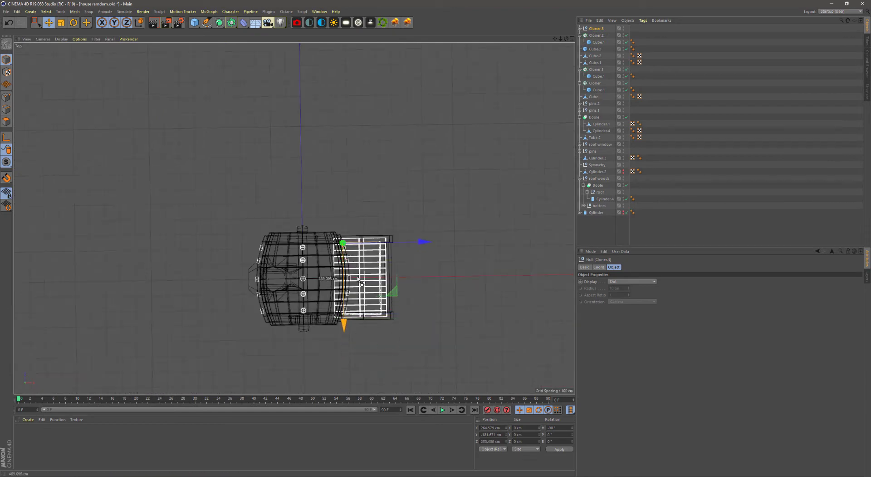
middle_click(228, 176)
scroll(227, 177, up, 3)
scroll(340, 191, up, 3)
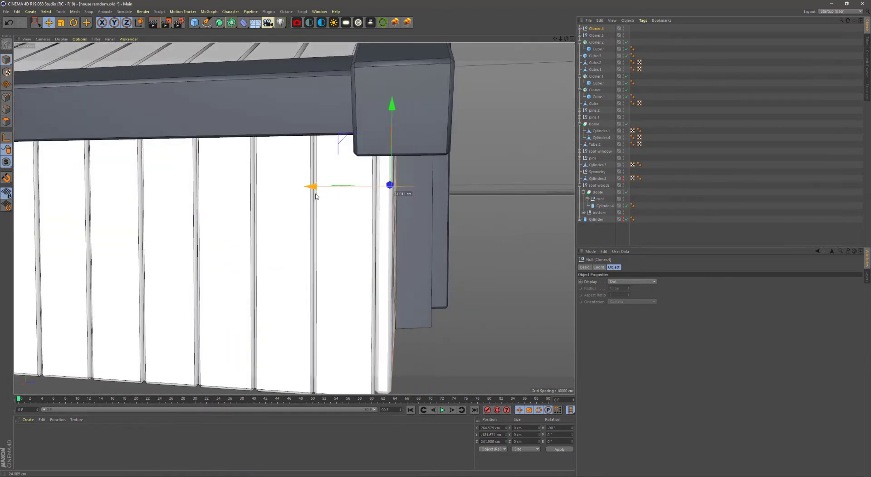
scroll(363, 261, down, 3)
Rotate a copy of the front roof beam 90° upright as a post at the annex corner
alt+drag(363, 261, 318, 234)
scroll(318, 234, down, 3)
click(317, 232)
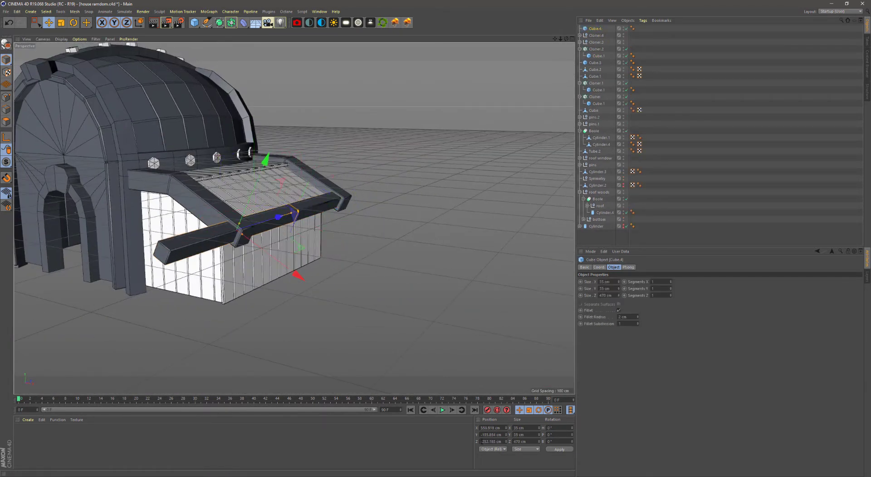
key(r)
drag(200, 218, 236, 191)
key(e)
key(F2)
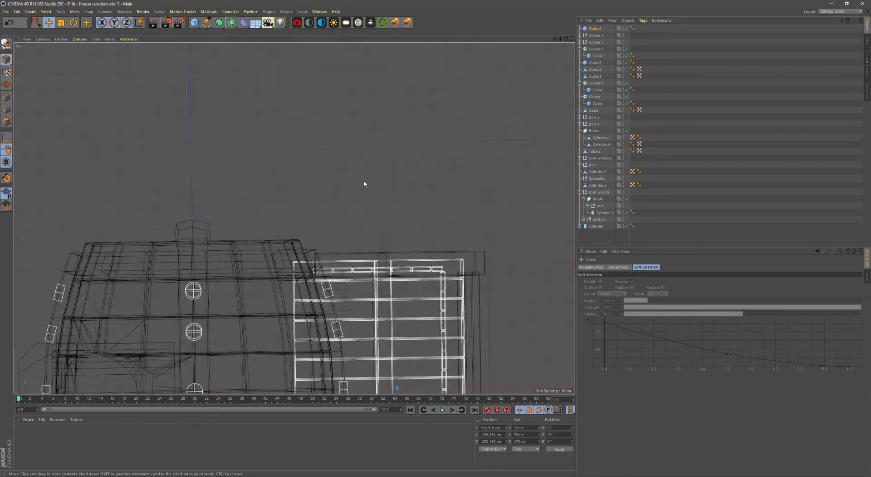
scroll(364, 183, up, 5)
drag(465, 344, 383, 321)
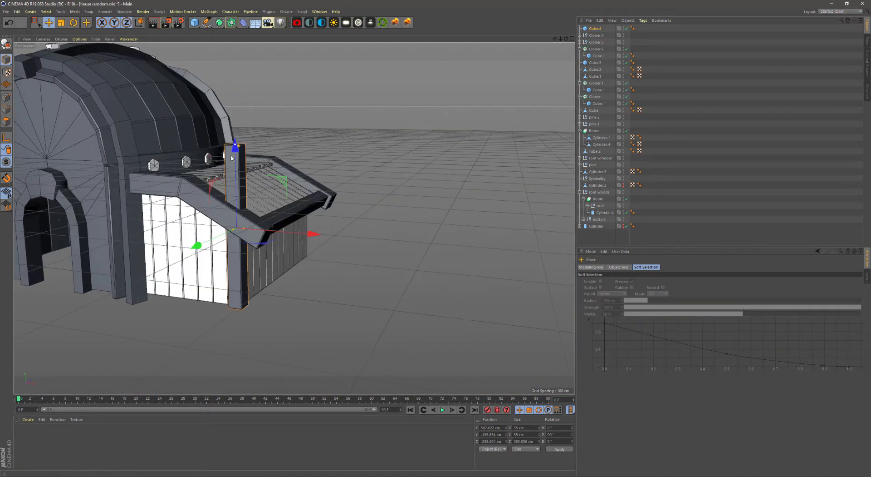
drag(234, 187, 234, 195)
Place a copy of the corner post at the annex's other corner
mouse_move(234, 195)
alt+mouse_down()
mouse_move(331, 202)
mouse_move(164, 213)
alt+mouse_up()
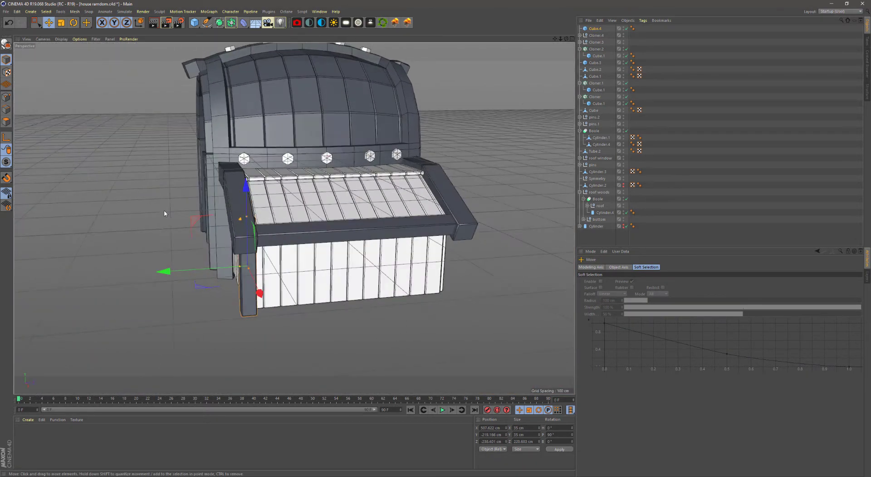
key(F2)
mouse_move(393, 173)
ctrl+mouse_down()
mouse_move(393, 216)
mouse_move(392, 195)
mouse_move(238, 222)
mouse_move(318, 218)
mouse_move(224, 238)
mouse_move(408, 236)
ctrl+mouse_up()
key(F1)
Position a duplicate horizontal beam along the annex wall toward its base
click(595, 35)
scroll(408, 236, down, 10)
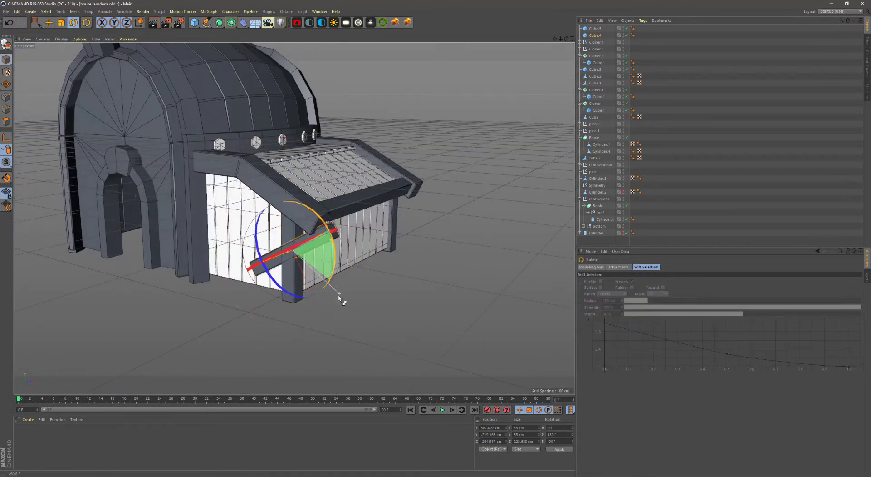
scroll(364, 270, up, 5)
scroll(364, 270, up, 3)
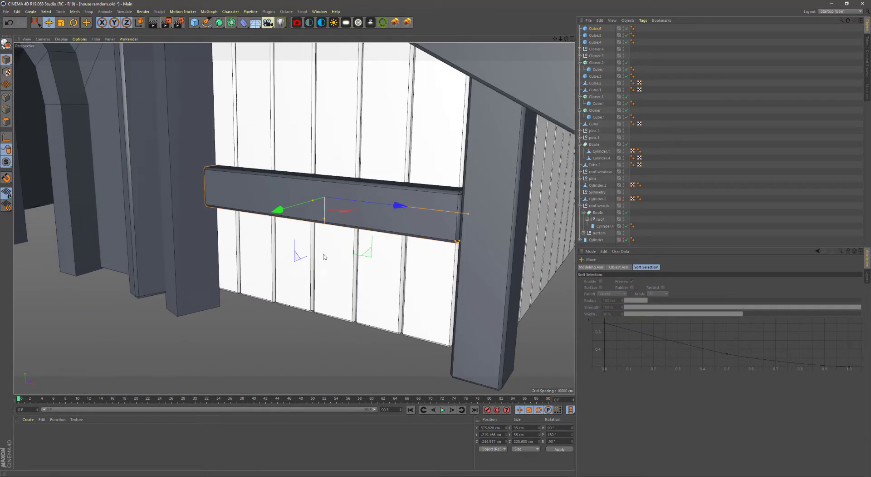
mouse_move(327, 200)
mouse_down()
mouse_move(327, 363)
mouse_move(325, 269)
mouse_move(306, 331)
mouse_move(444, 302)
mouse_up()
key(F2)
ctrl+drag(240, 214, 240, 158)
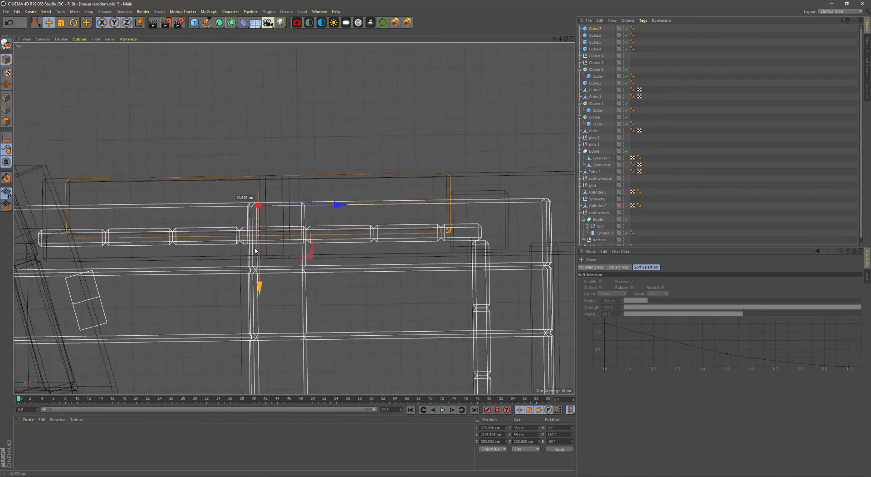
drag(256, 251, 255, 252)
key(F1)
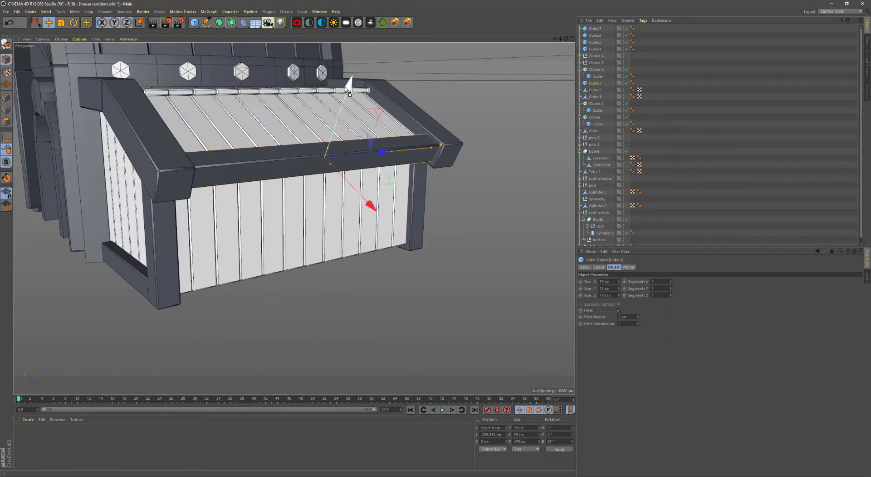
Copy the top beam down the wall to serve as the bottom sill
ctrl+drag(362, 104, 314, 173)
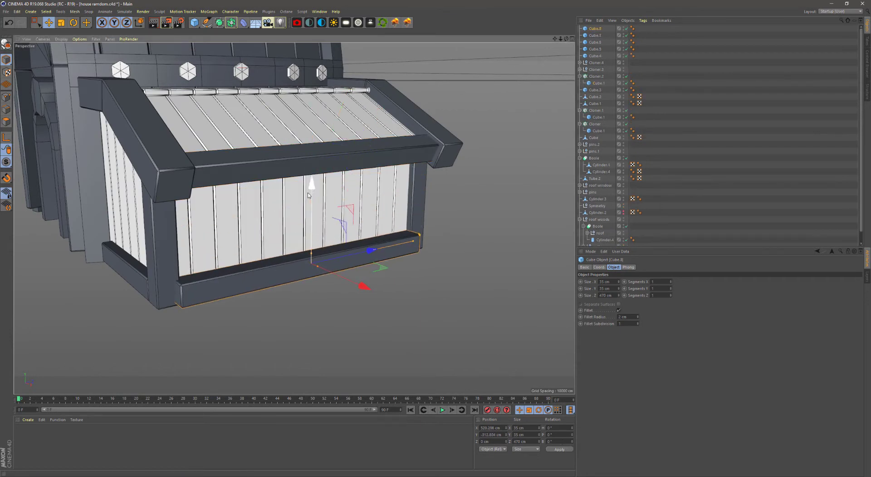
key(F3)
scroll(311, 262, up, 5)
scroll(515, 159, up, 3)
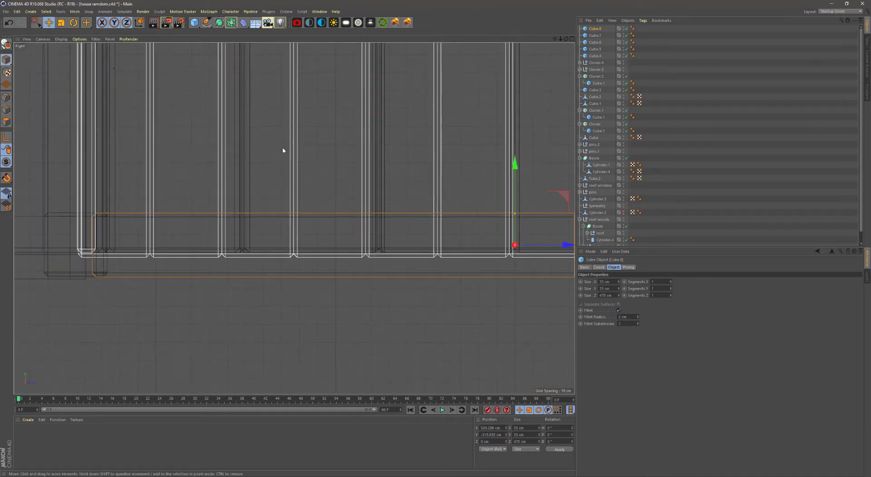
key(F1)
scroll(249, 254, up, 5)
Align the sill beam with the wall and shorten it to about 465 cm
drag(495, 173, 482, 173)
scroll(110, 211, up, 3)
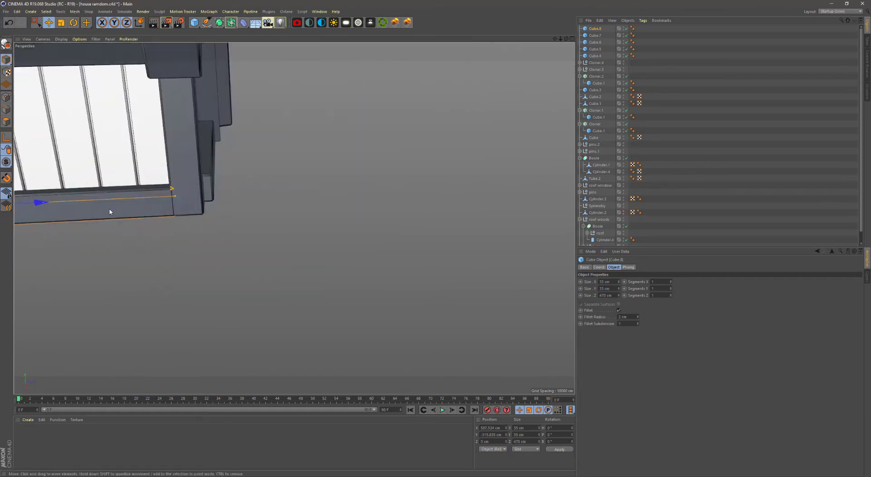
drag(380, 203, 364, 202)
scroll(364, 203, down, 5)
mouse_move(272, 218)
alt+mouse_down()
mouse_move(310, 249)
mouse_move(414, 285)
mouse_move(409, 277)
alt+mouse_up()
scroll(310, 248, down, 2)
scroll(354, 317, down, 2)
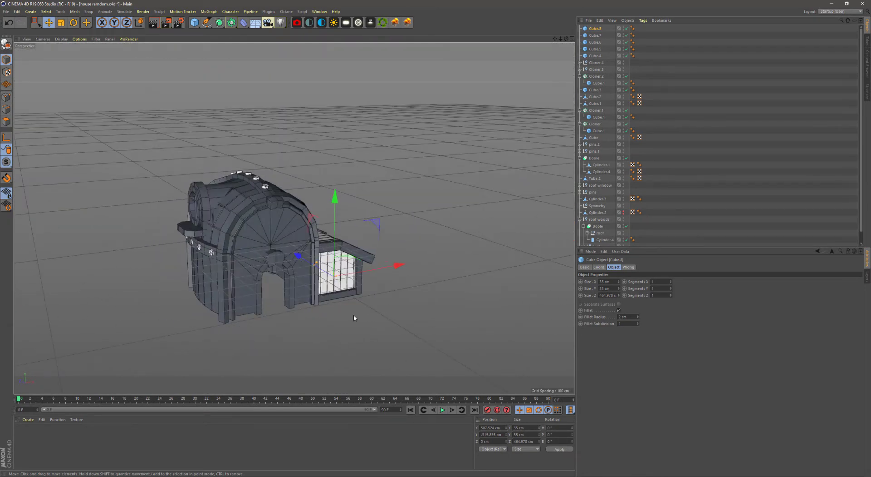
scroll(354, 318, up, 3)
Turn the board cloner 90° to face front and raise it into the arch
click(349, 254)
key(r)
drag(194, 290, 162, 294)
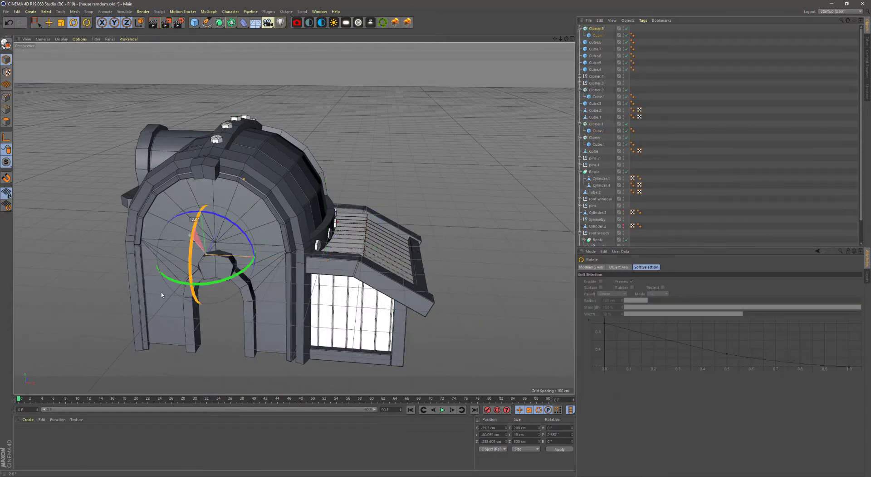
drag(243, 229, 280, 310)
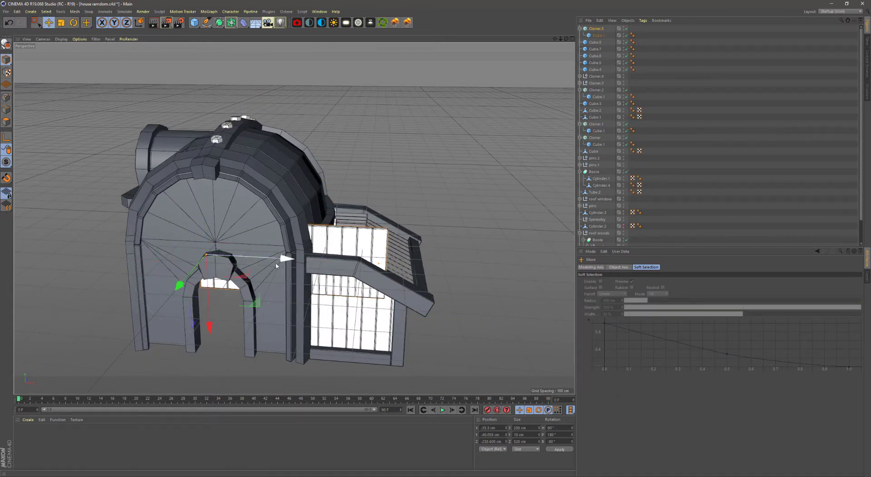
mouse_move(152, 317)
mouse_down()
mouse_move(164, 287)
mouse_move(328, 156)
mouse_move(257, 87)
mouse_up()
scroll(171, 281, up, 5)
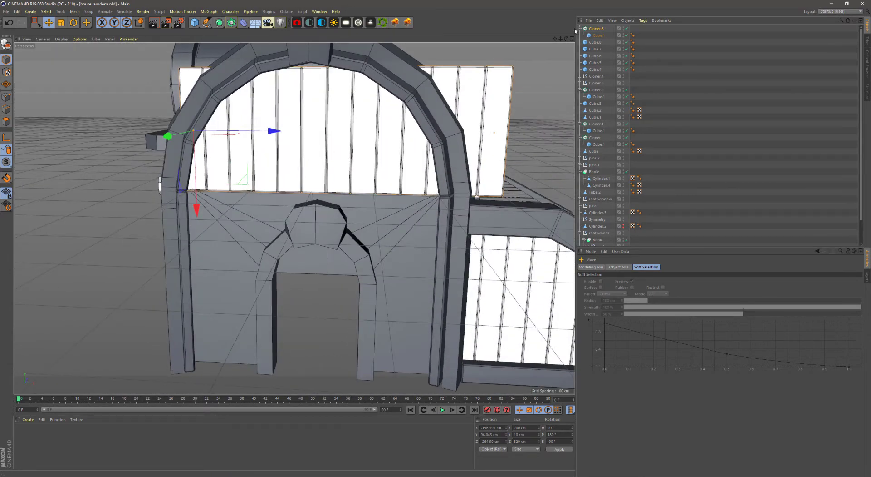
click(257, 87)
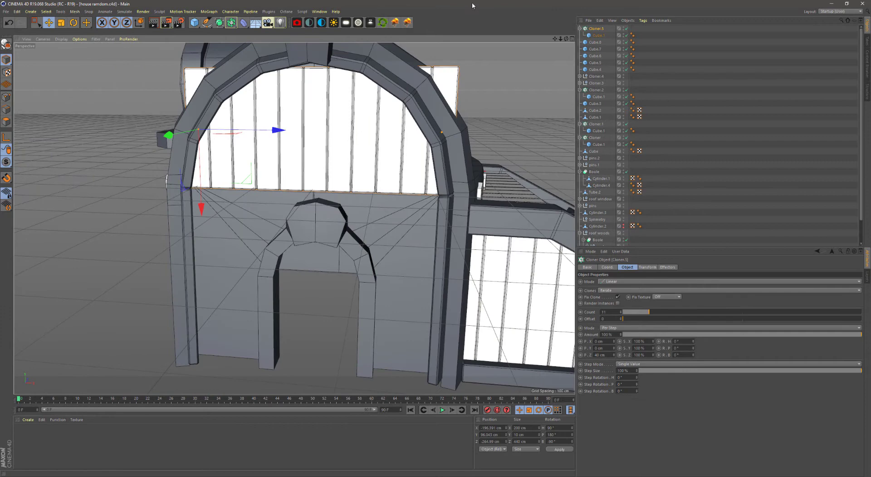
click(599, 34)
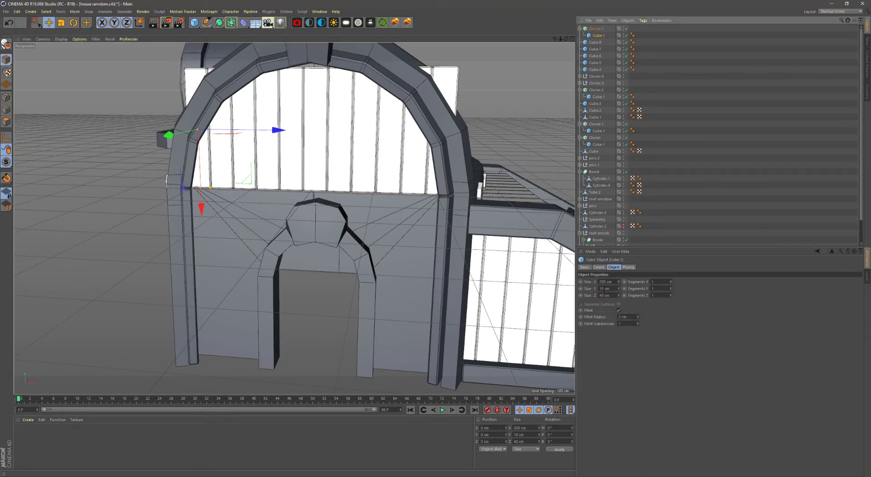
click(596, 28)
drag(202, 206, 270, 65)
Add a new cylinder in front of the wall and check it from the side and front views
click(327, 33)
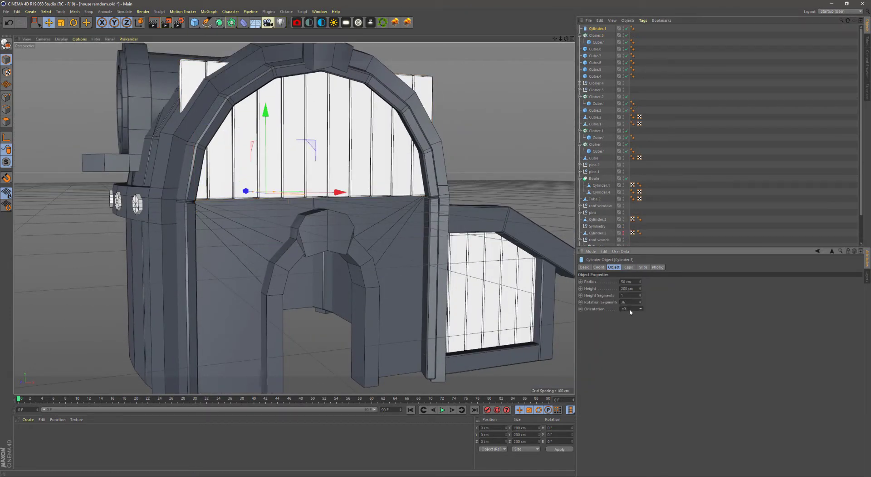
mouse_move(256, 194)
mouse_down()
mouse_move(314, 202)
mouse_move(244, 190)
mouse_up()
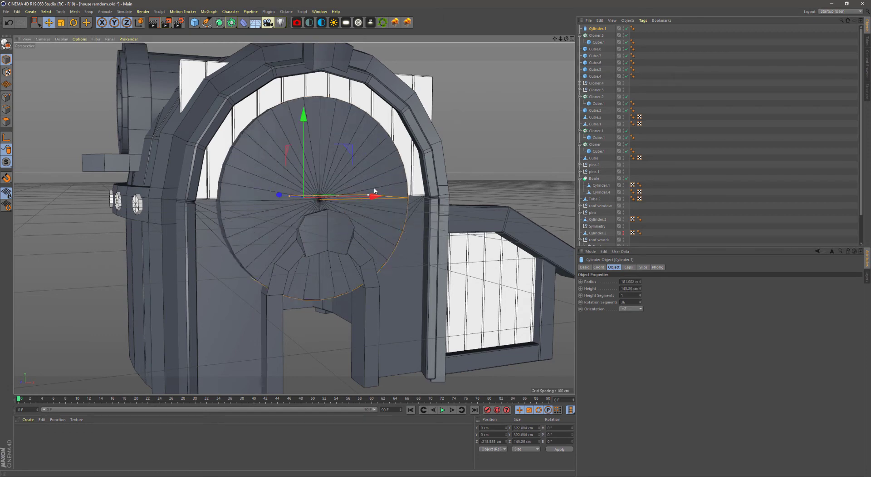
key(F5)
key(F3)
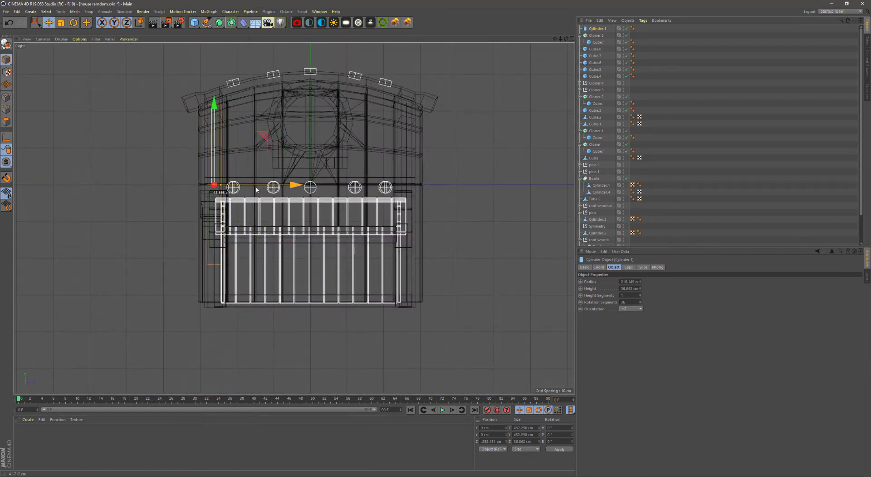
key(F2)
key(F4)
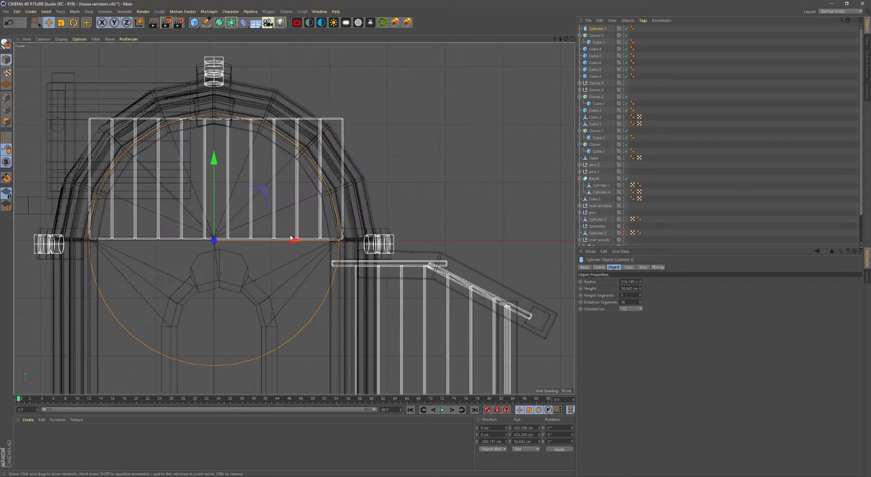
key(F1)
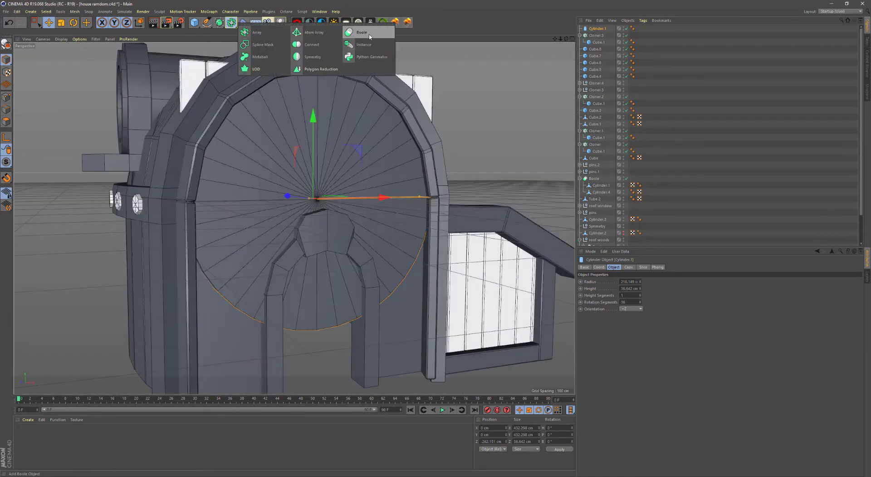
Put Cylinder.1 and Cloner.5 in a Boole set to A intersect B
alt+click(363, 32)
click(595, 42)
drag(595, 43, 599, 38)
click(599, 34)
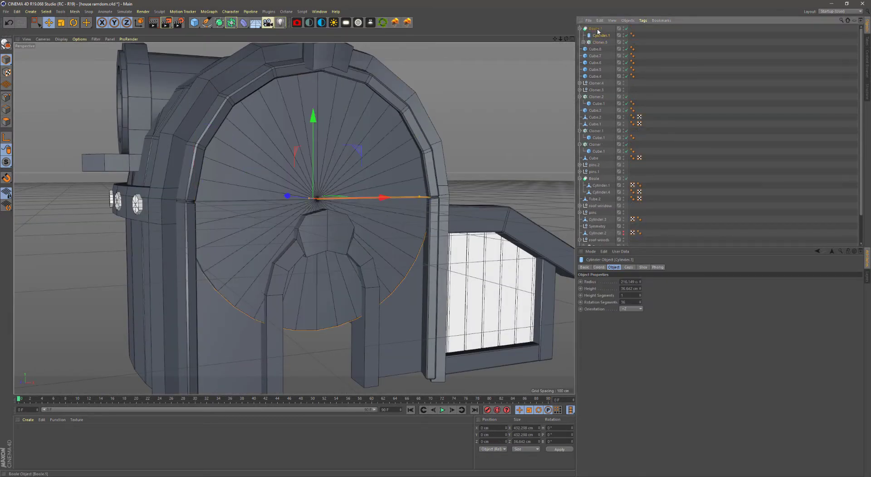
click(663, 281)
click(662, 287)
alt+drag(254, 218, 316, 219)
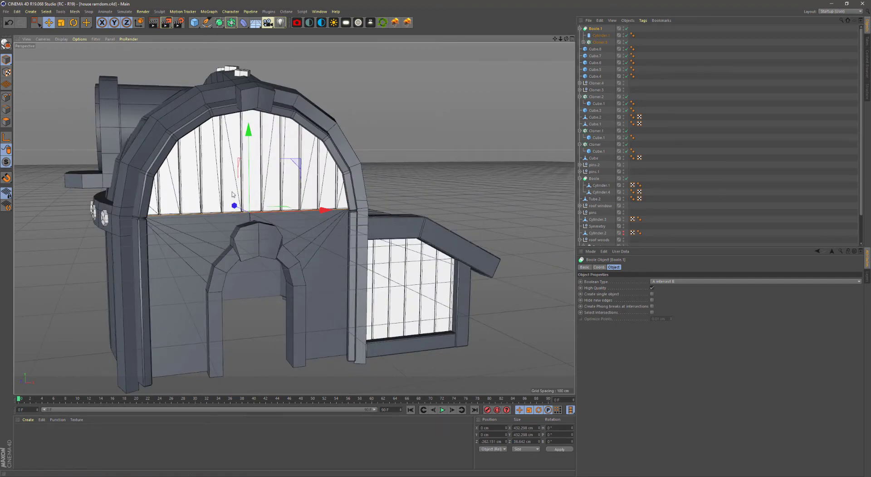
mouse_move(232, 194)
alt+mouse_down()
mouse_move(204, 253)
mouse_move(482, 378)
alt+mouse_up()
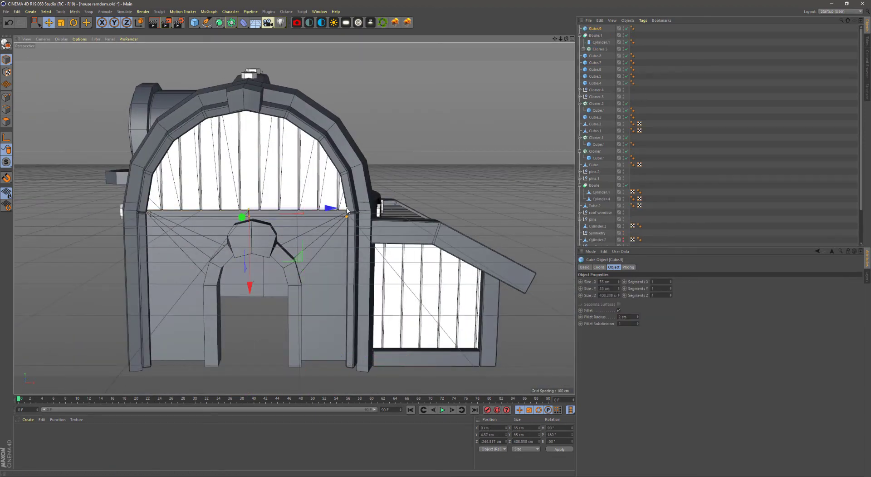
Raise beam Cube.9 to the arch base and lengthen it to span the arch
alt+drag(348, 210, 282, 214)
scroll(282, 213, up, 5)
drag(229, 189, 209, 195)
alt+middle_drag(209, 194, 342, 185)
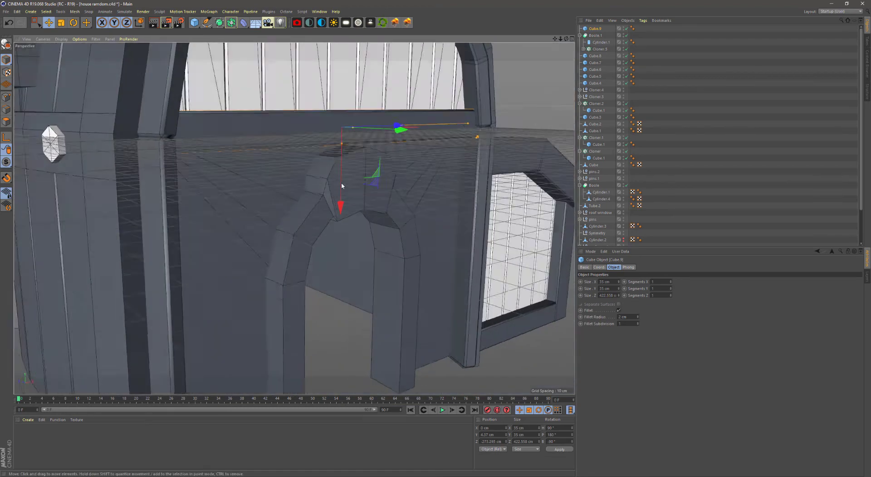
scroll(341, 185, down, 5)
mouse_move(342, 185)
alt+mouse_down()
mouse_move(329, 246)
mouse_move(414, 224)
mouse_move(317, 236)
mouse_move(363, 241)
alt+mouse_up()
scroll(328, 246, up, 3)
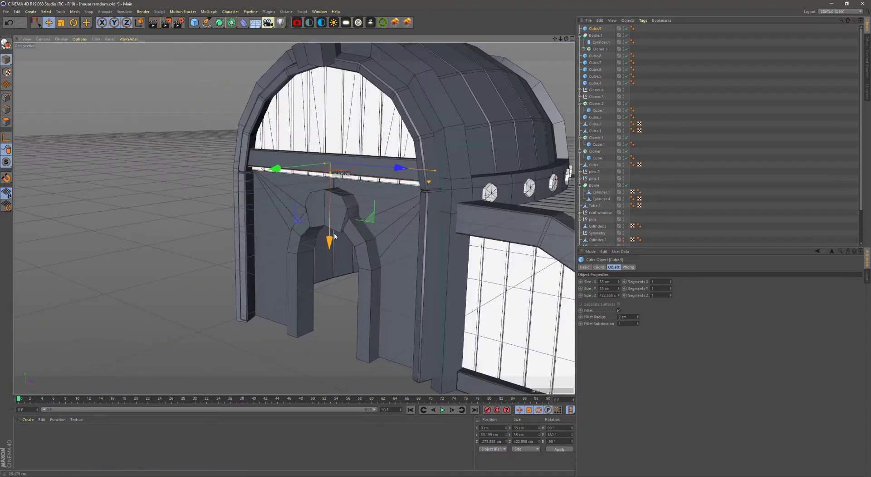
Copy the slat cloner, rotate it 90°, centre it at X 0, and lower it into the front wall
drag(599, 48, 599, 32)
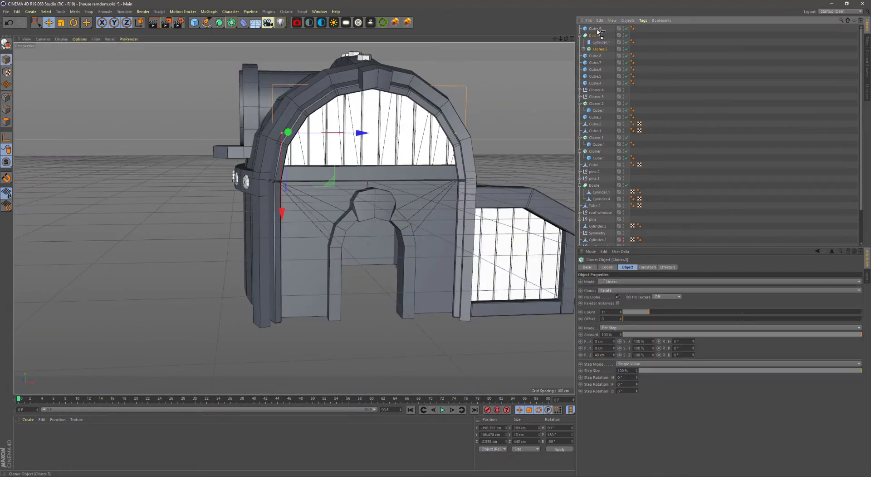
drag(281, 162, 279, 336)
click(75, 23)
drag(272, 272, 214, 239)
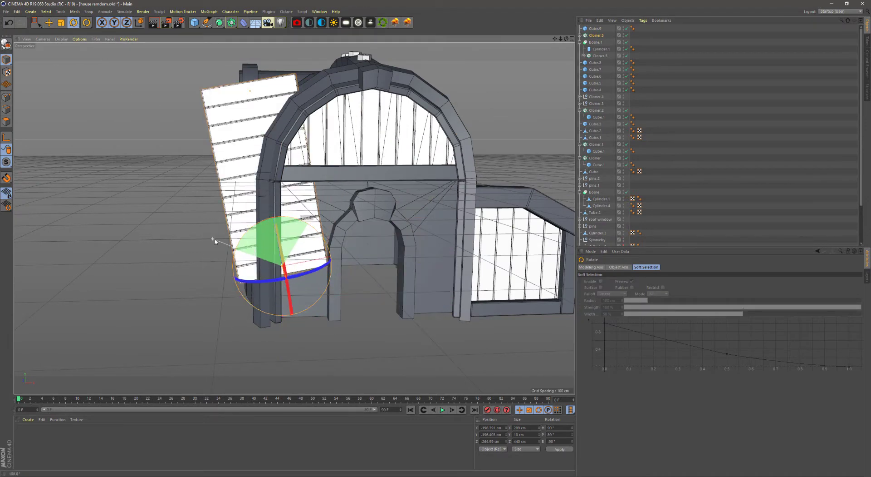
text(0)
key(Return)
drag(366, 194, 363, 230)
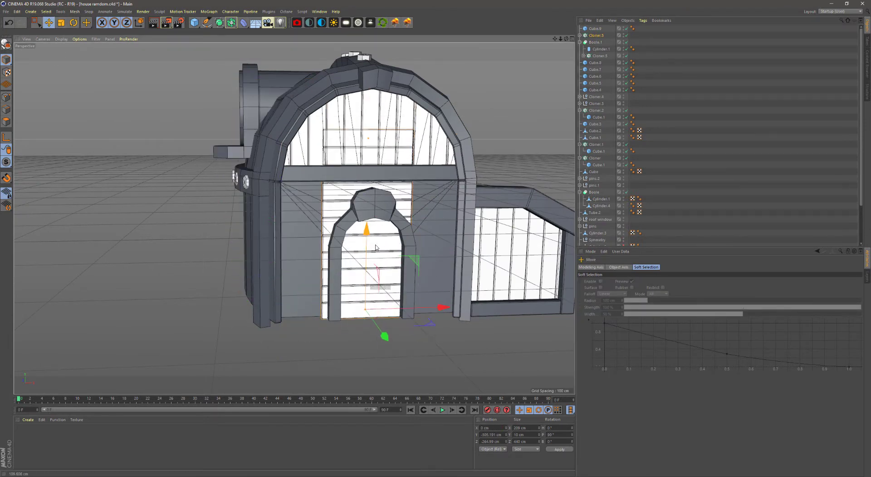
scroll(437, 382, up, 3)
scroll(437, 382, up, 4)
key(F4)
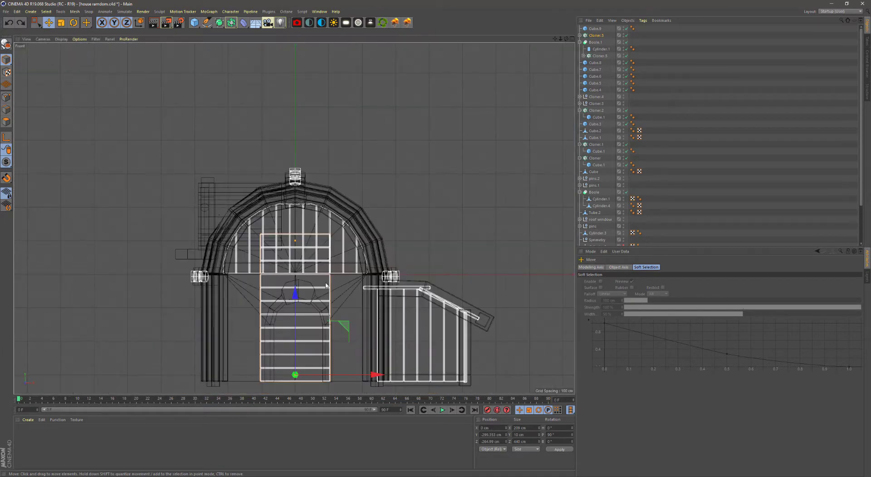
scroll(386, 318, up, 5)
Edit the copied cloner's board count and widen Cube.1 across the front wall
click(597, 35)
double_click(604, 311)
click(579, 35)
click(598, 41)
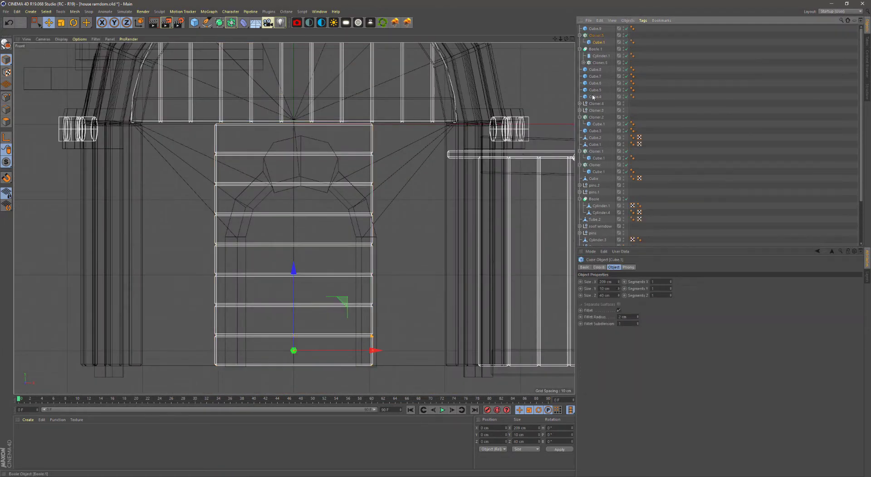
drag(618, 282, 618, 264)
key(F1)
alt+drag(143, 175, 253, 239)
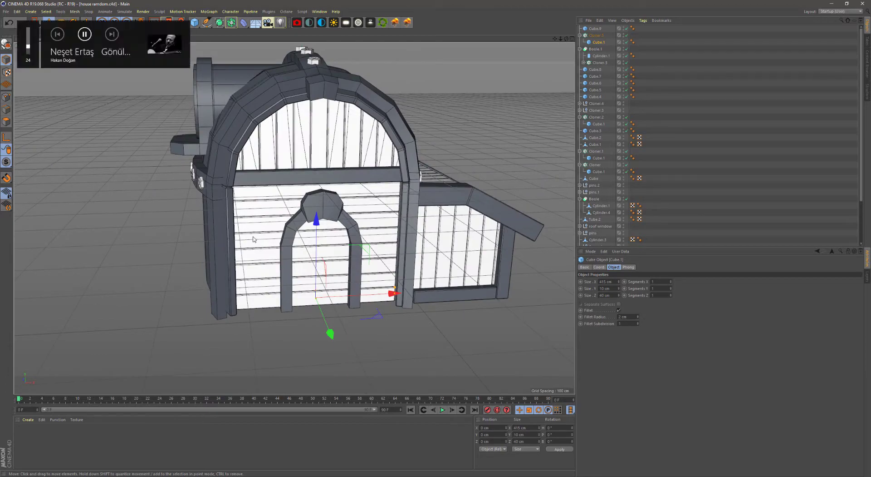
Combine the board cloner with Cylinder.4 in a subtract Boole to cut around the doorway
click(263, 227)
mouse_move(263, 227)
alt+mouse_down()
mouse_move(291, 205)
mouse_move(254, 202)
alt+mouse_up()
click(597, 56)
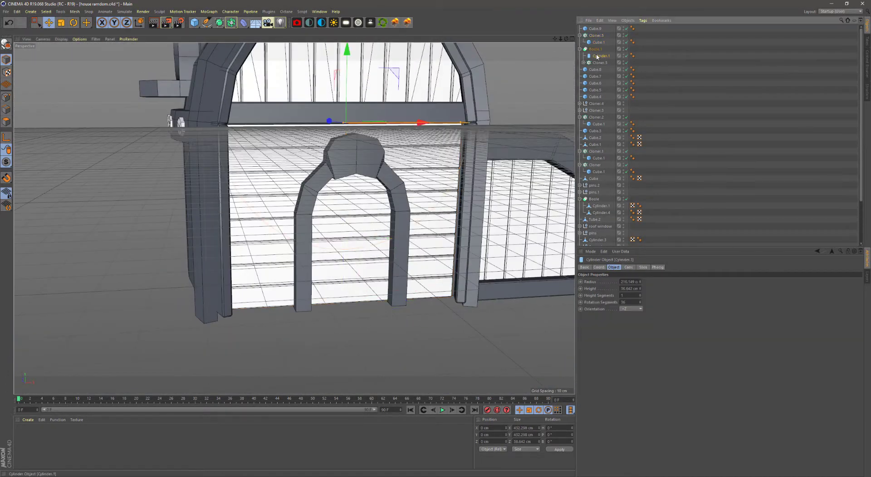
click(594, 185)
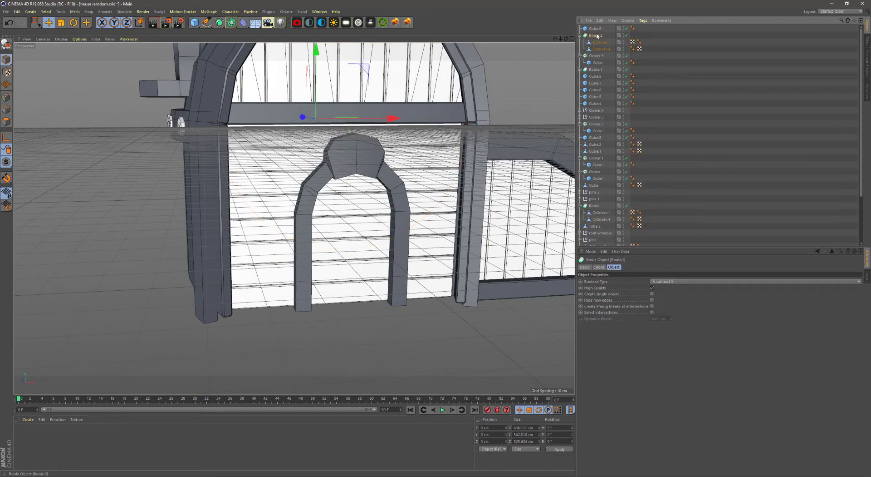
click(602, 49)
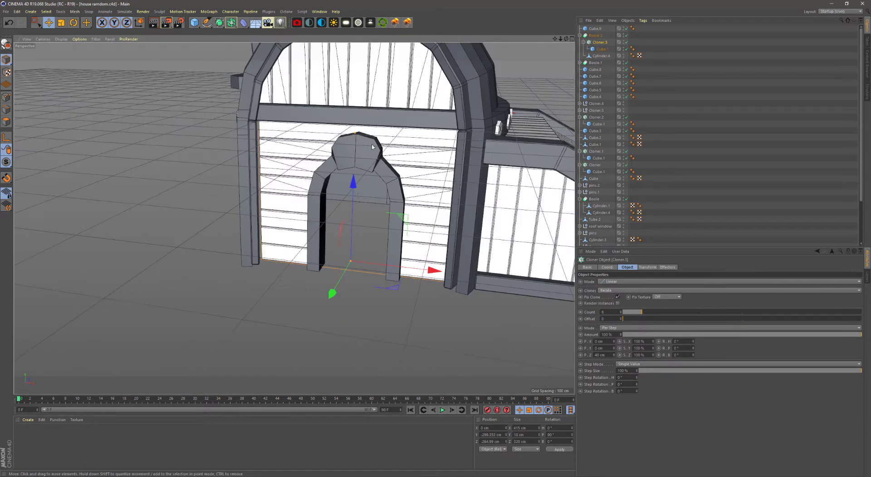
alt+drag(372, 147, 273, 227)
click(270, 255)
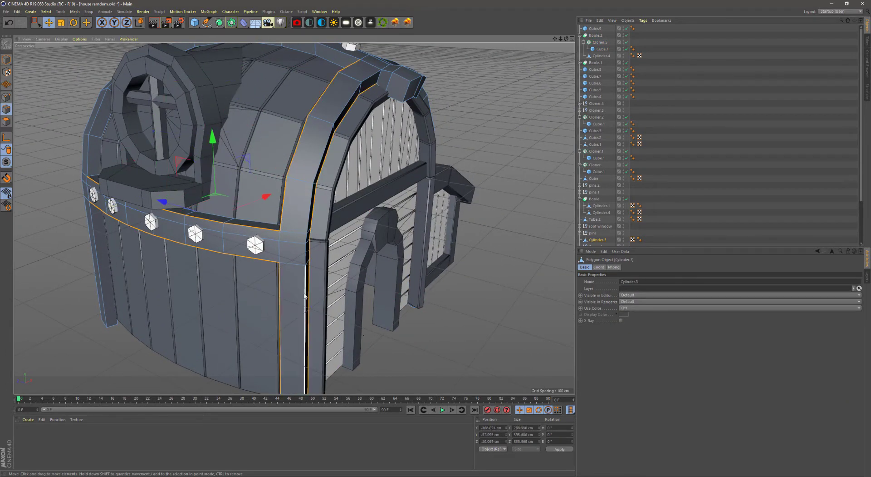
Select the arched roof frame Cylinder.3 and isolate it with Viewport Solo
alt+drag(305, 296, 360, 164)
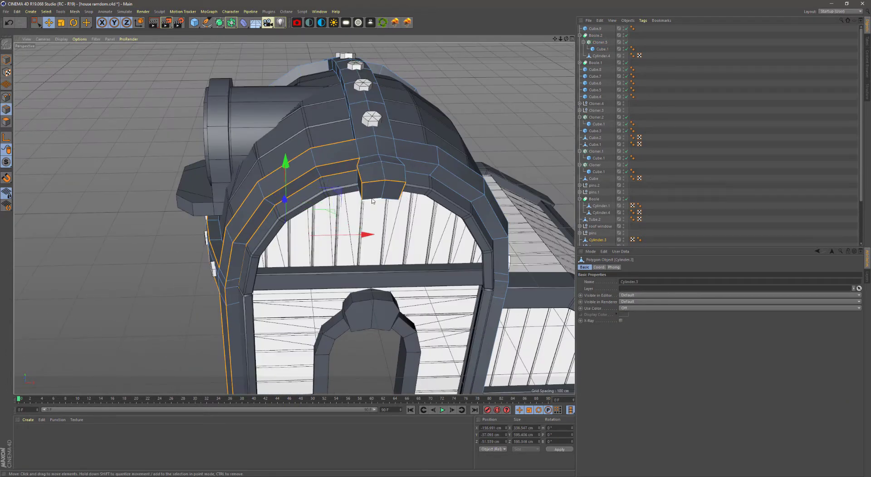
alt+drag(372, 200, 408, 190)
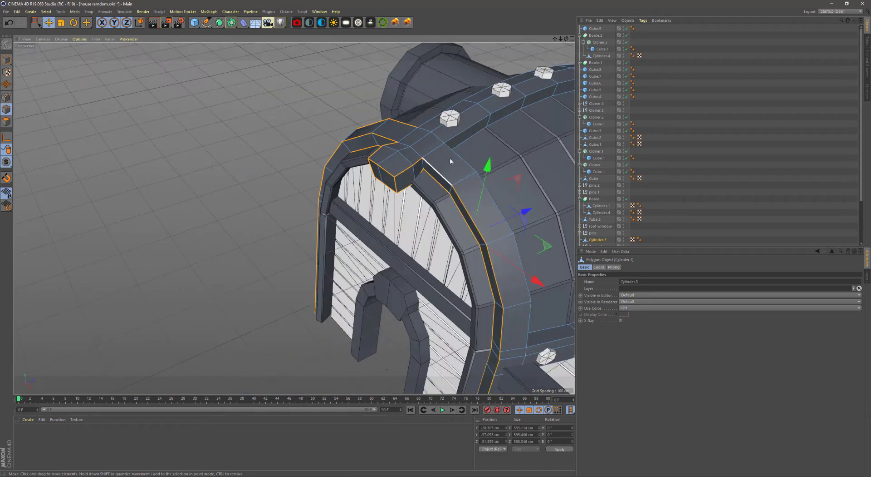
alt+drag(450, 160, 504, 162)
click(504, 162)
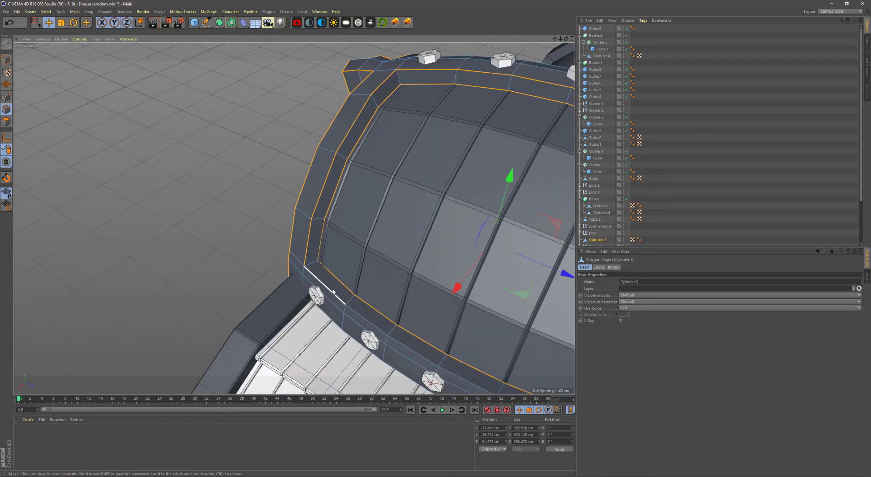
alt+drag(502, 263, 318, 204)
drag(7, 162, 23, 186)
click(22, 184)
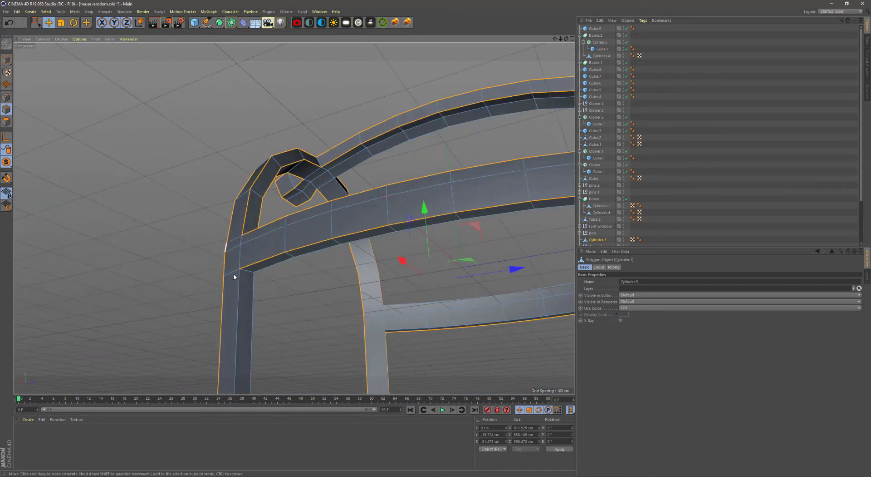
alt+drag(395, 334, 367, 286)
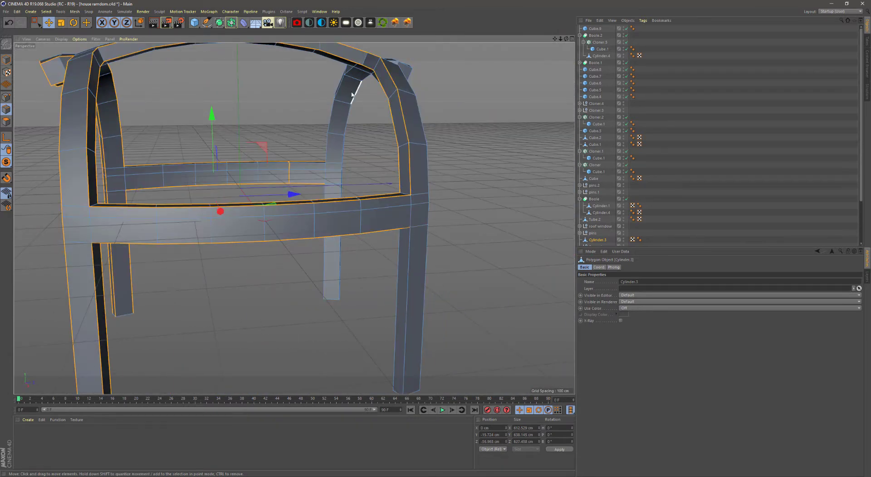
mouse_move(408, 275)
alt+mouse_down()
mouse_move(411, 258)
mouse_move(440, 236)
mouse_move(479, 168)
mouse_move(310, 187)
mouse_move(344, 207)
mouse_move(384, 205)
mouse_move(444, 256)
mouse_move(333, 237)
mouse_move(296, 218)
mouse_move(327, 238)
mouse_move(308, 282)
alt+mouse_up()
Box-select the frame's edges and apply a Bevel to chamfer them
key(0)
key(F4)
key(F1)
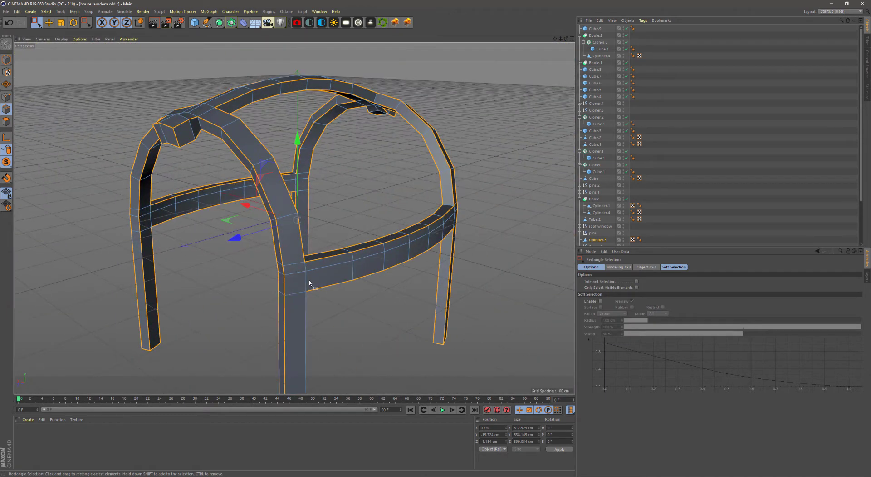
key(m)
key(s)
click(628, 295)
Turn Viewport Solo off to show the whole house again
click(6, 60)
key(e)
alt+drag(181, 204, 237, 204)
click(26, 172)
mouse_move(318, 195)
alt+mouse_down()
mouse_move(407, 192)
mouse_move(272, 234)
mouse_move(320, 251)
mouse_move(213, 231)
mouse_move(328, 249)
mouse_move(305, 238)
alt+mouse_up()
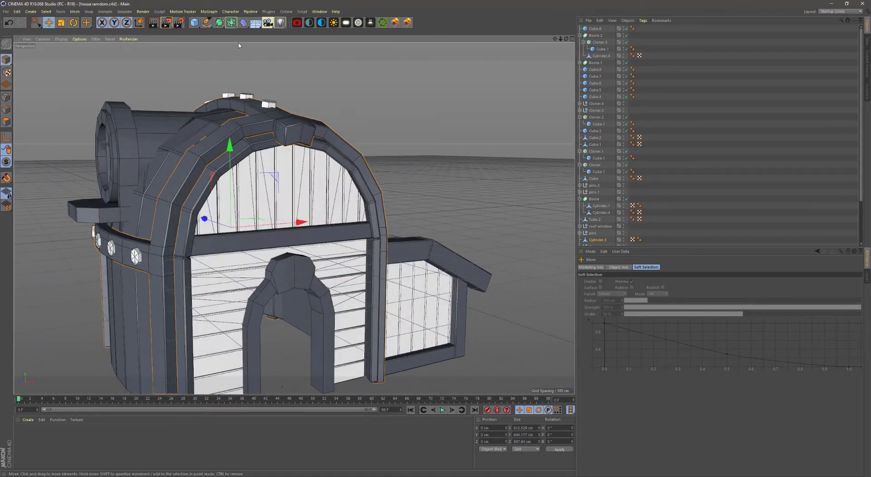
Add a cone with a 34 cm top radius, shrink it to about a third, and raise it onto the crossbeam
drag(194, 22, 205, 39)
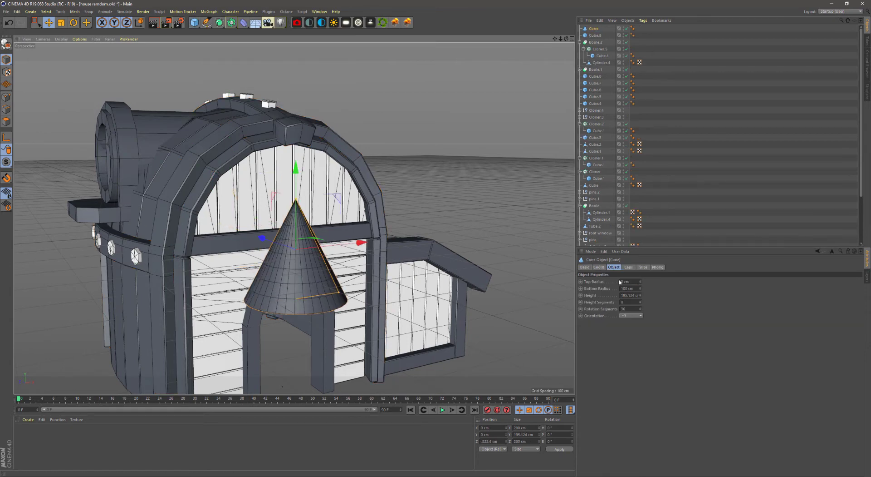
drag(619, 281, 635, 281)
key(t)
drag(254, 177, 150, 177)
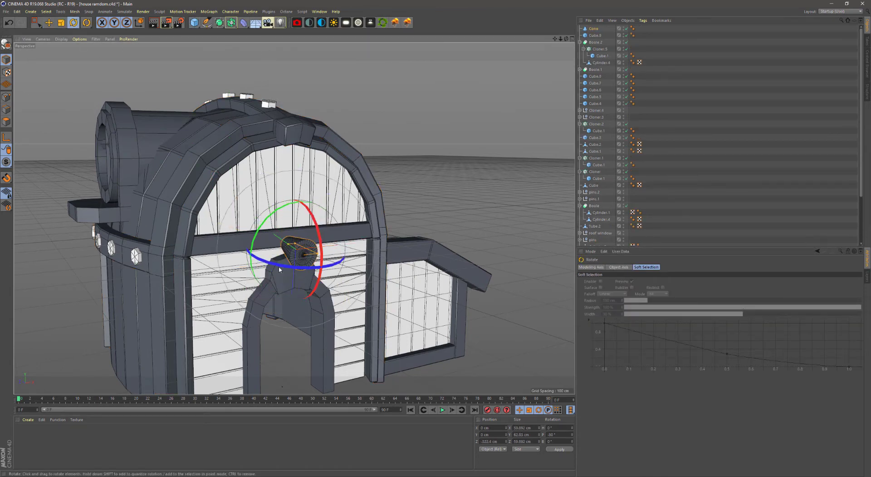
key(o)
key(e)
drag(318, 293, 318, 251)
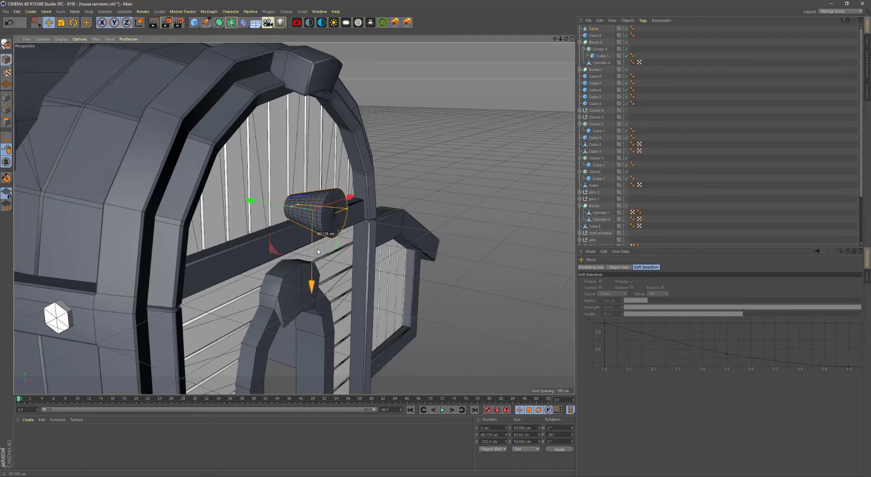
mouse_move(241, 218)
alt+mouse_down()
mouse_move(309, 254)
mouse_move(314, 240)
alt+mouse_up()
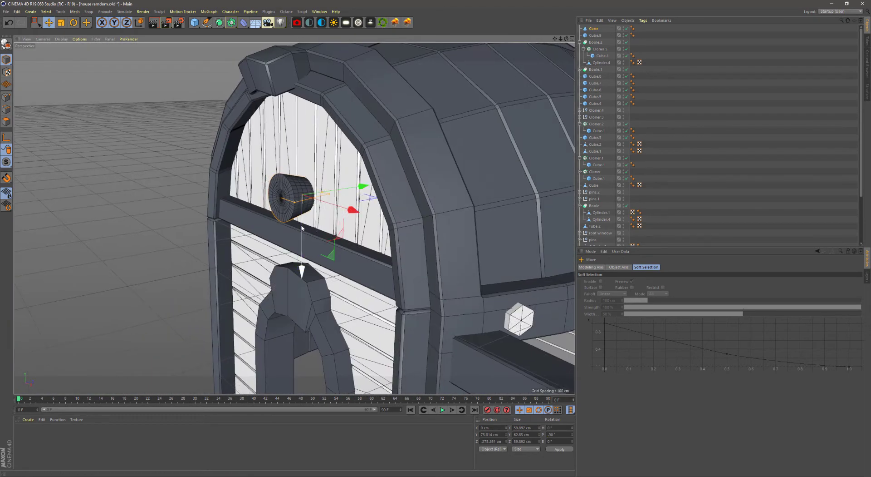
scroll(302, 228, up, 2)
Round off the cone's wide end with a 1 cm bottom cap height
click(594, 28)
click(628, 267)
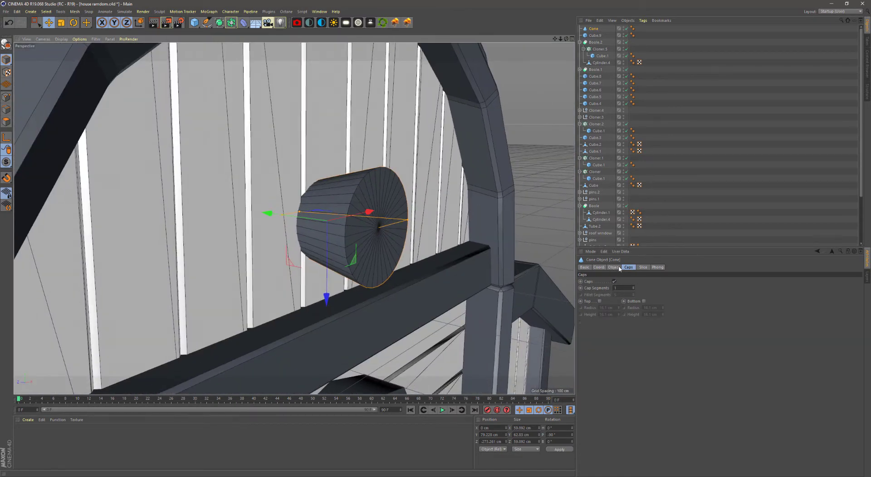
click(644, 300)
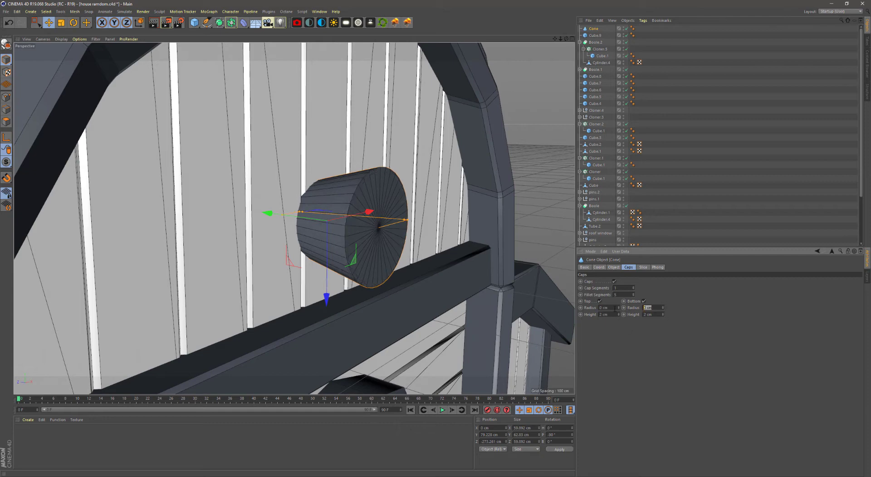
scroll(563, 322, up, 5)
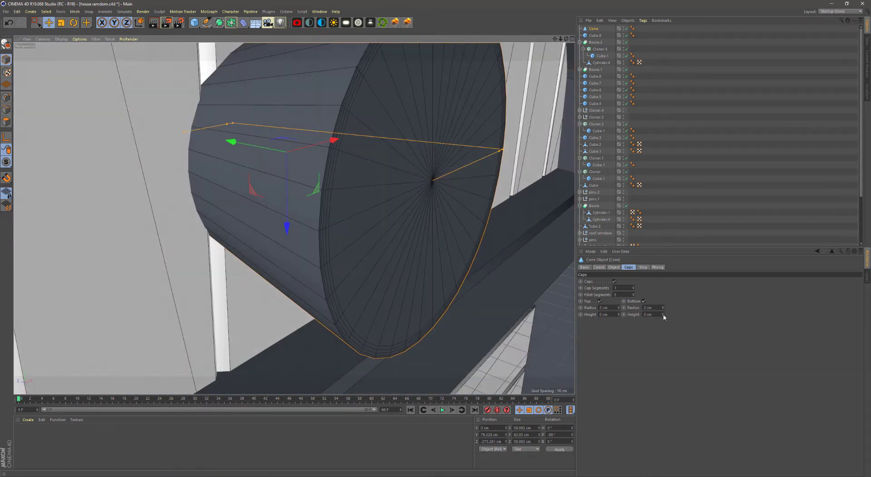
click(663, 313)
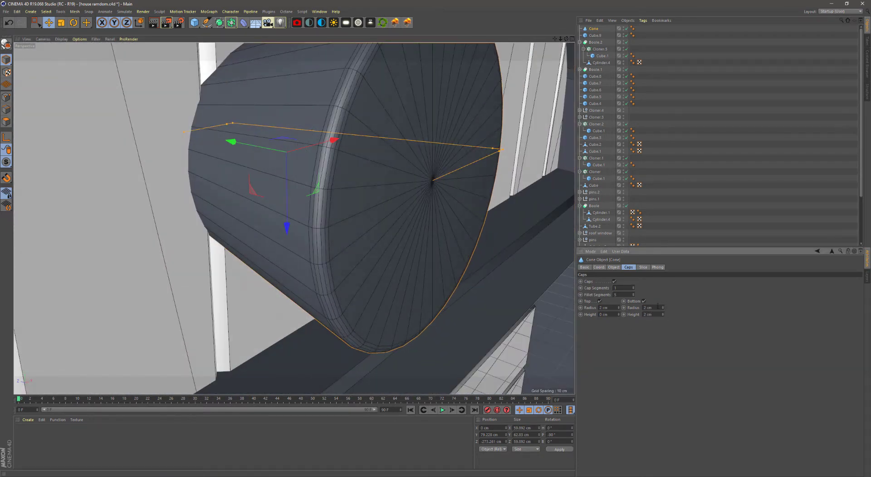
scroll(415, 267, down, 5)
scroll(414, 267, down, 3)
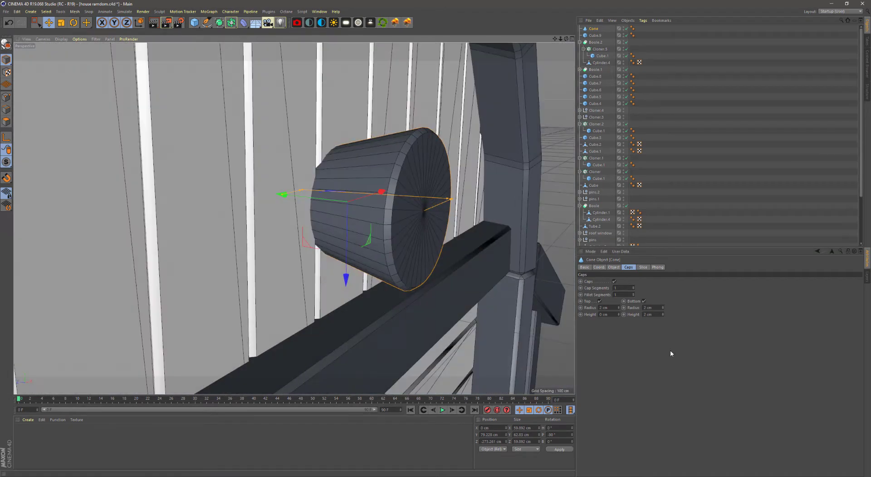
scroll(435, 278, down, 5)
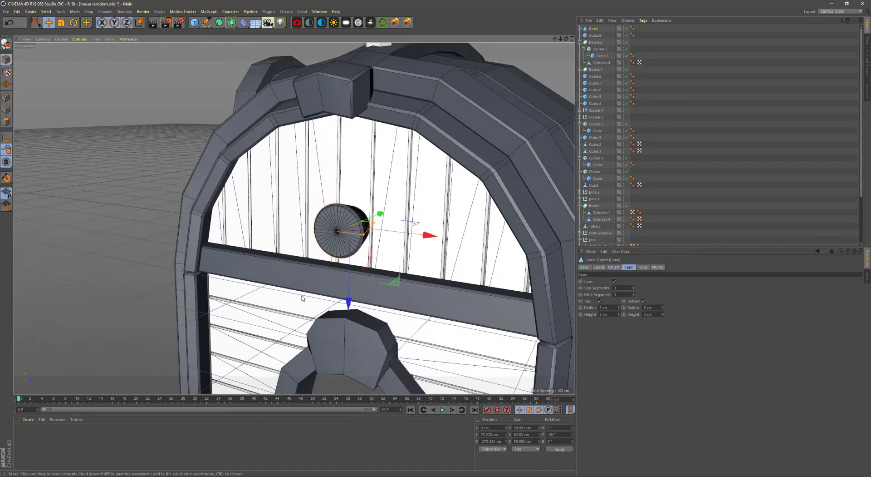
Duplicate the cone along the crossbar and widen Cone.1's bottom radius into a spool flange
alt+drag(435, 278, 488, 156)
scroll(488, 156, up, 5)
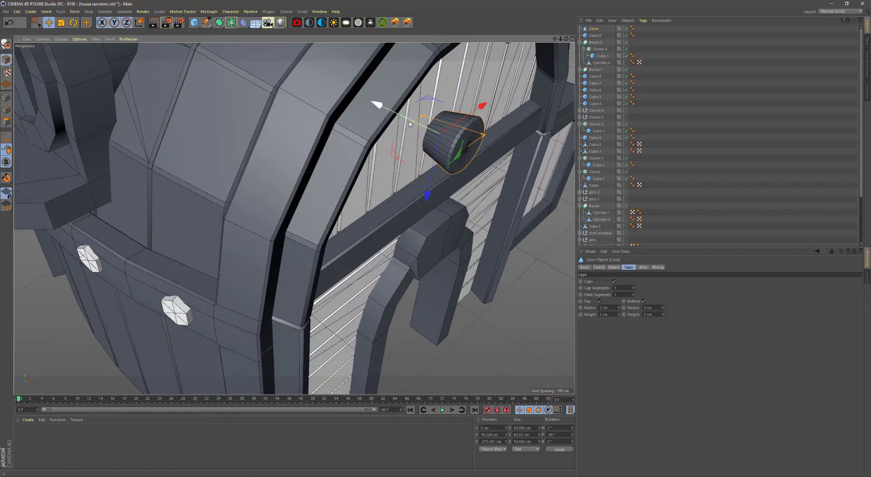
alt+drag(407, 123, 350, 215)
mouse_move(150, 90)
alt+mouse_down()
mouse_move(282, 149)
mouse_move(345, 136)
mouse_move(318, 114)
alt+mouse_up()
scroll(317, 104, up, 3)
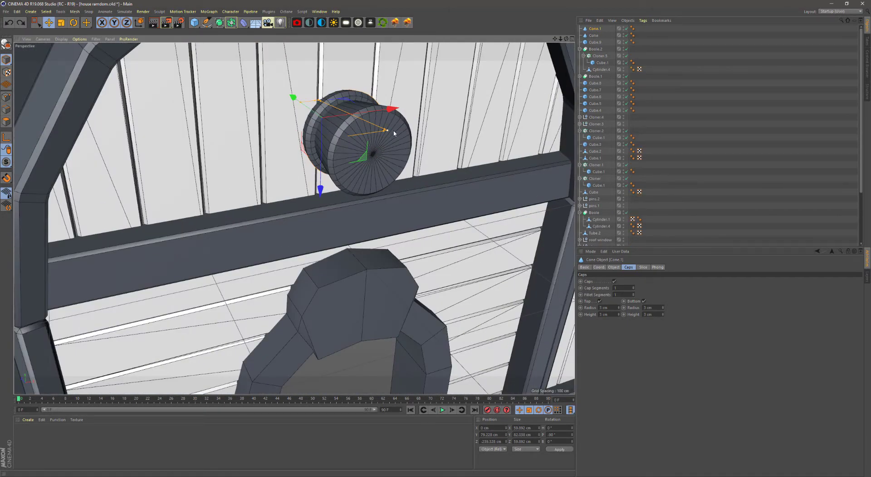
mouse_move(394, 133)
mouse_down()
mouse_move(411, 119)
mouse_move(288, 117)
mouse_move(470, 159)
mouse_move(412, 153)
mouse_move(420, 156)
mouse_up()
scroll(471, 159, up, 2)
scroll(341, 172, down, 3)
Orbit to a three-quarter view of the house and save the scene
alt+drag(341, 173, 285, 207)
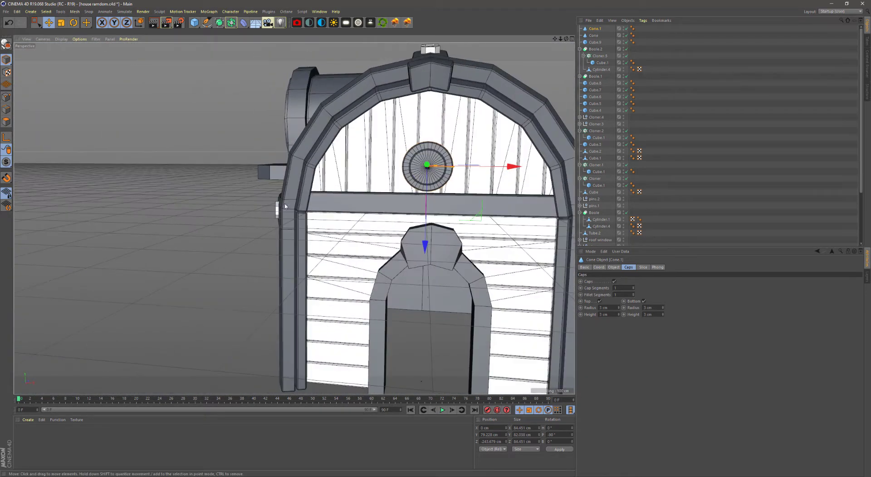
scroll(285, 206, down, 3)
mouse_move(175, 142)
alt+mouse_down()
mouse_move(329, 257)
mouse_move(295, 244)
mouse_move(464, 259)
mouse_move(409, 255)
alt+mouse_up()
key(ctrl+s)
key(ctrl+shift+a)
scroll(296, 243, up, 3)
Move the lean-to roof panel Cube.10 against the wall and nudge it slightly upward
mouse_move(409, 255)
alt+mouse_down()
mouse_move(322, 244)
mouse_move(354, 187)
mouse_move(331, 191)
alt+mouse_up()
scroll(322, 244, up, 3)
scroll(354, 187, up, 2)
drag(305, 108, 307, 97)
scroll(196, 184, down, 5)
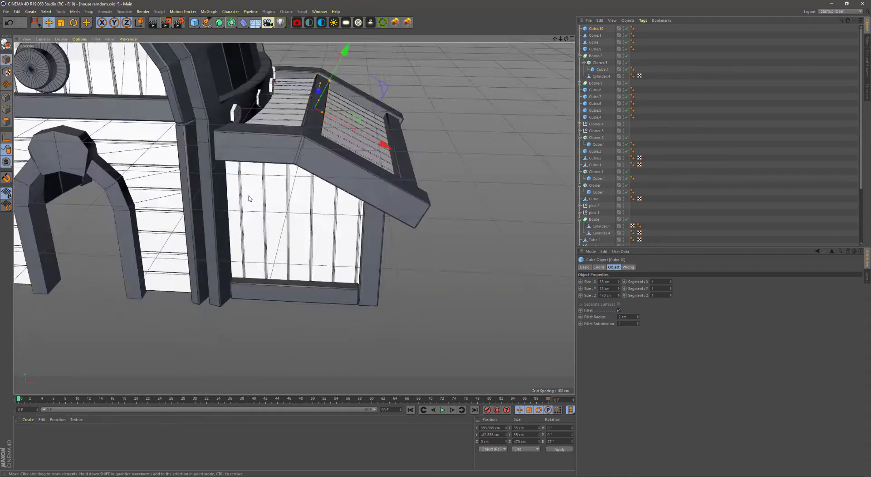
scroll(196, 184, down, 3)
mouse_move(196, 184)
alt+mouse_down()
mouse_move(283, 242)
mouse_move(245, 182)
alt+mouse_up()
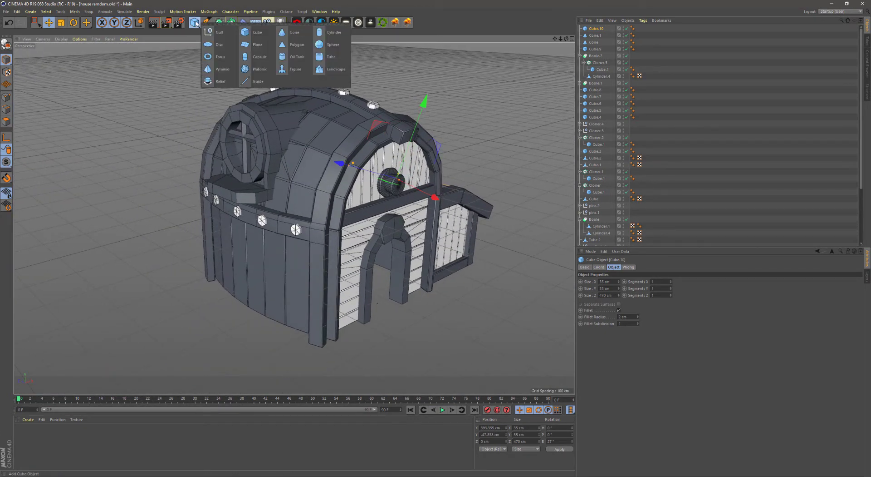
Add a cube at the lower wall, about 227 cm deep and thick enough to pass through it
click(258, 32)
drag(386, 175, 281, 201)
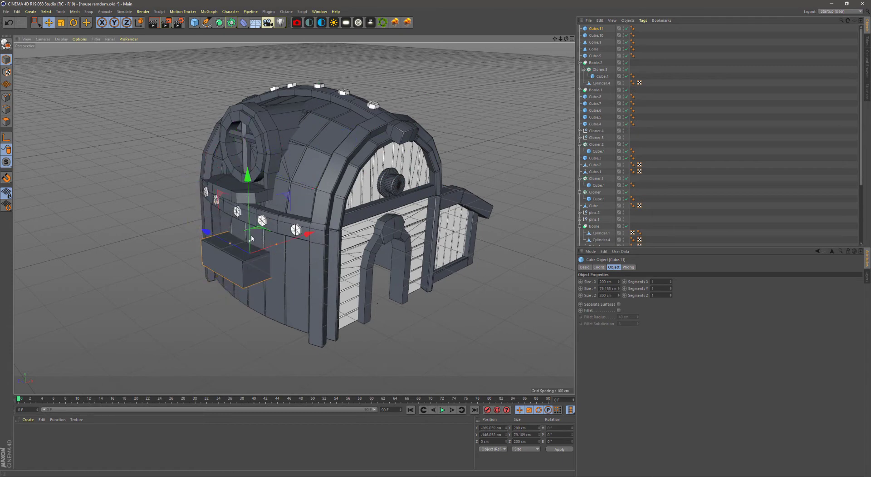
alt+drag(287, 236, 272, 236)
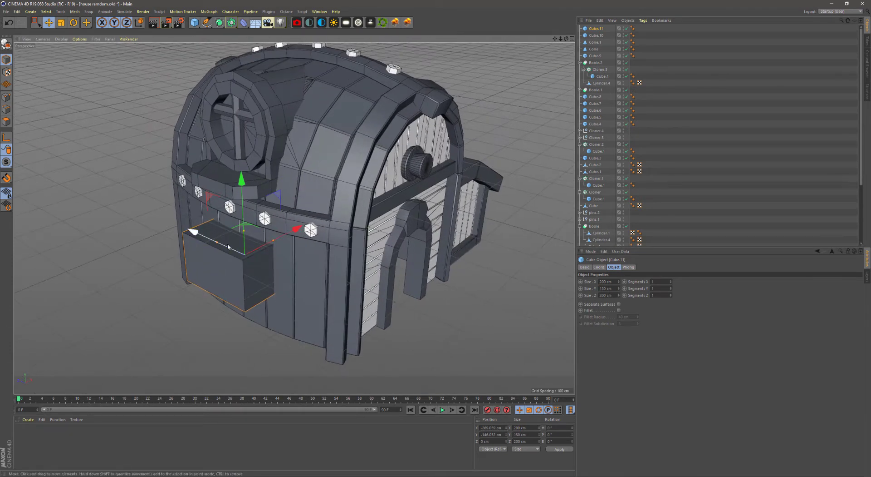
drag(255, 272, 264, 290)
scroll(167, 262, up, 3)
mouse_move(272, 236)
alt+mouse_down()
mouse_move(204, 254)
mouse_move(212, 276)
alt+mouse_up()
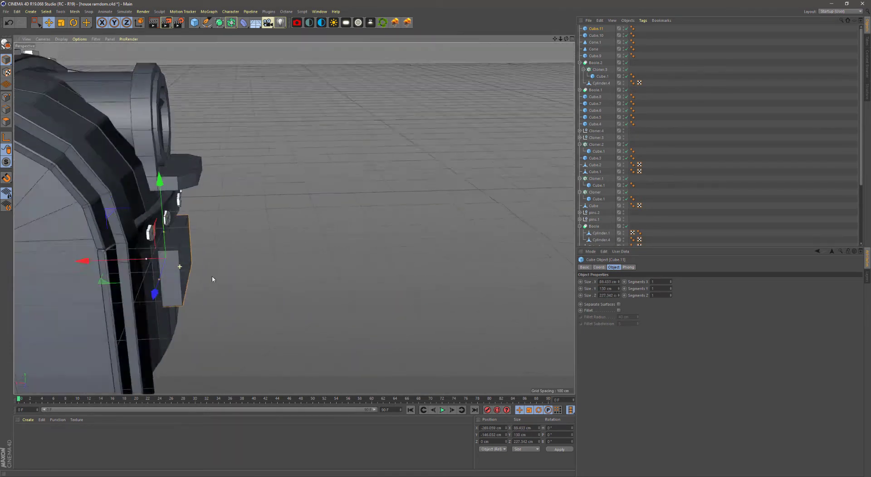
mouse_move(157, 260)
mouse_down()
mouse_move(142, 262)
mouse_move(362, 273)
mouse_move(310, 201)
mouse_move(368, 272)
mouse_up()
Move the cube into roof woods, subtract it from the bottom wall with a Boole, and make Cube.11 editable
click(370, 281)
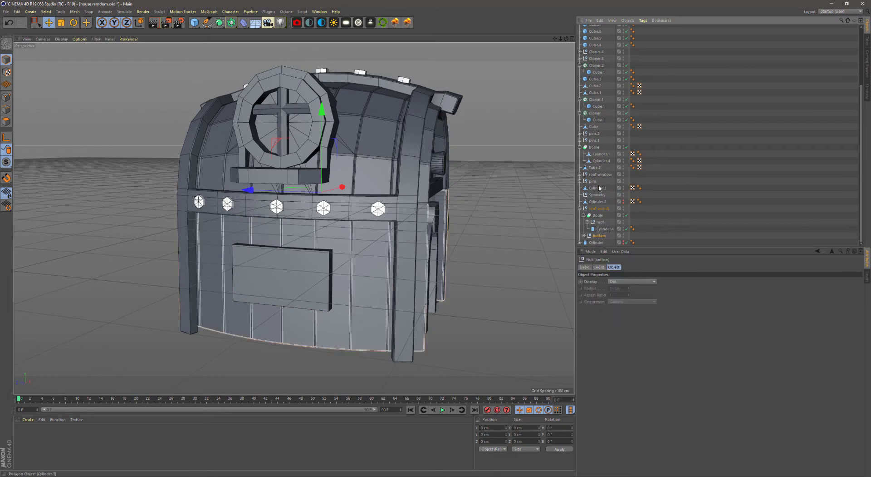
scroll(600, 187, up, 4)
mouse_move(606, 238)
mouse_down()
mouse_move(598, 235)
mouse_move(608, 247)
mouse_up()
click(352, 33)
alt+drag(454, 254, 318, 254)
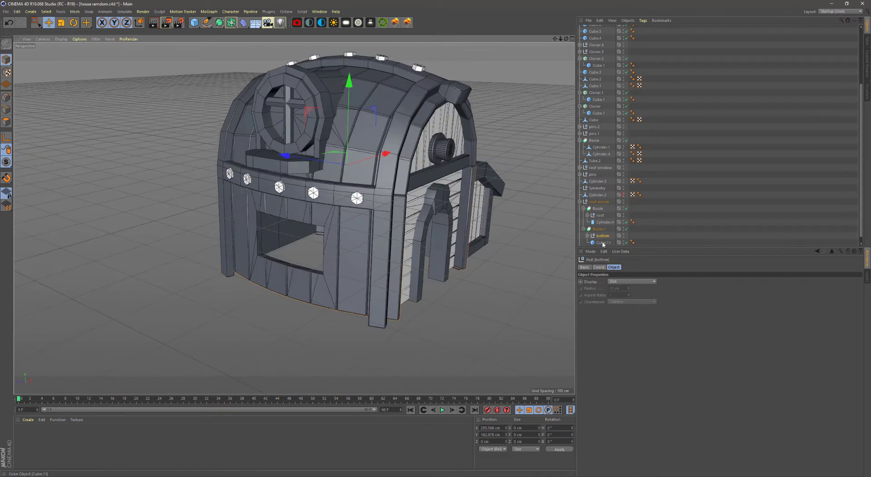
click(604, 243)
key(c)
key(o)
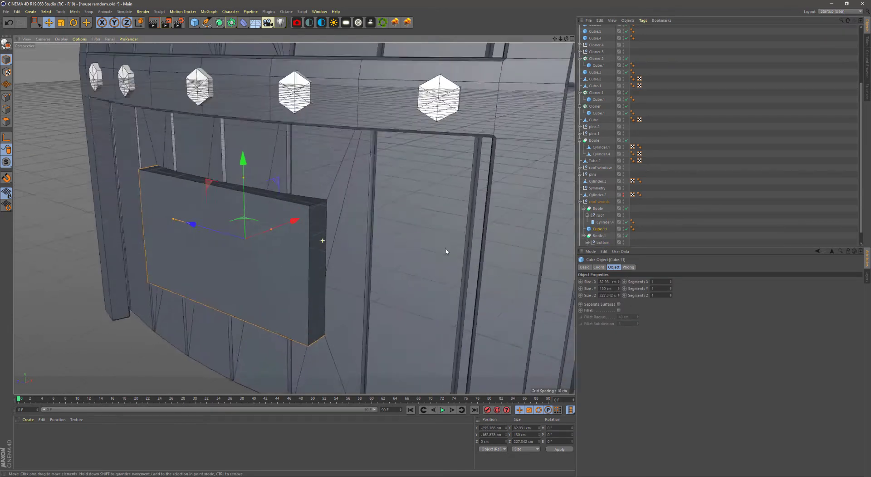
alt+drag(273, 223, 282, 227)
Inset the box's front face with Extrude Inner to form a frame border and remove the inner face
click(6, 121)
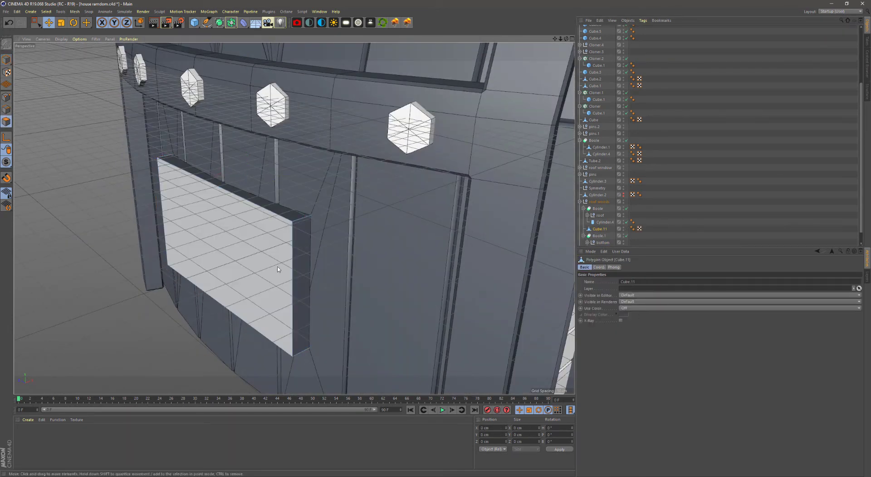
scroll(280, 268, up, 5)
right_click(323, 196)
click(343, 333)
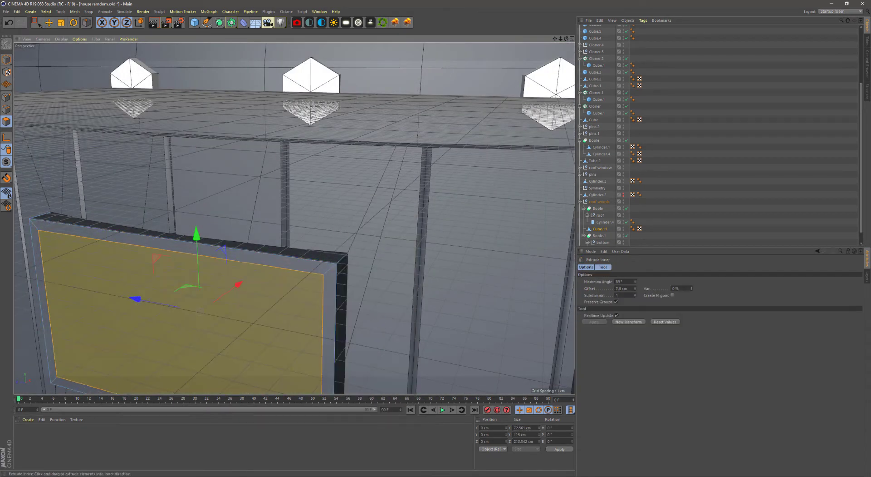
mouse_move(338, 273)
mouse_down()
mouse_move(331, 243)
mouse_move(345, 195)
mouse_up()
right_click(345, 195)
click(358, 234)
click(354, 226)
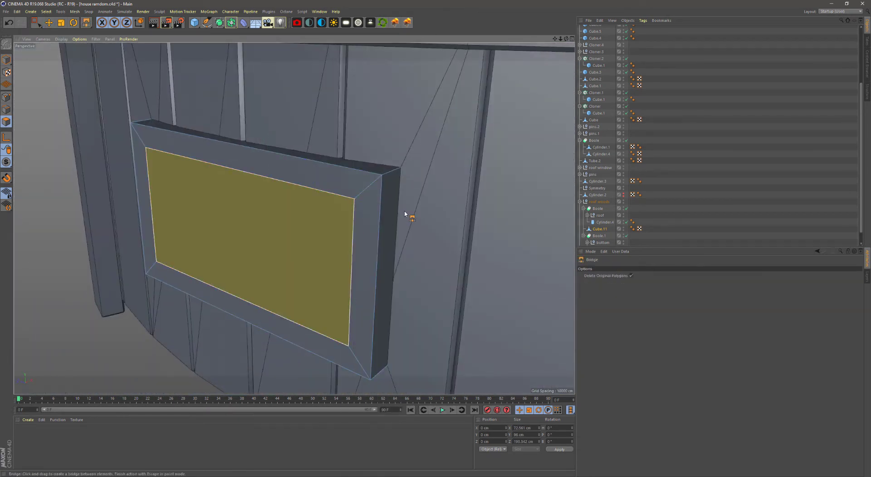
alt+drag(406, 213, 459, 197)
key(m)
key(b)
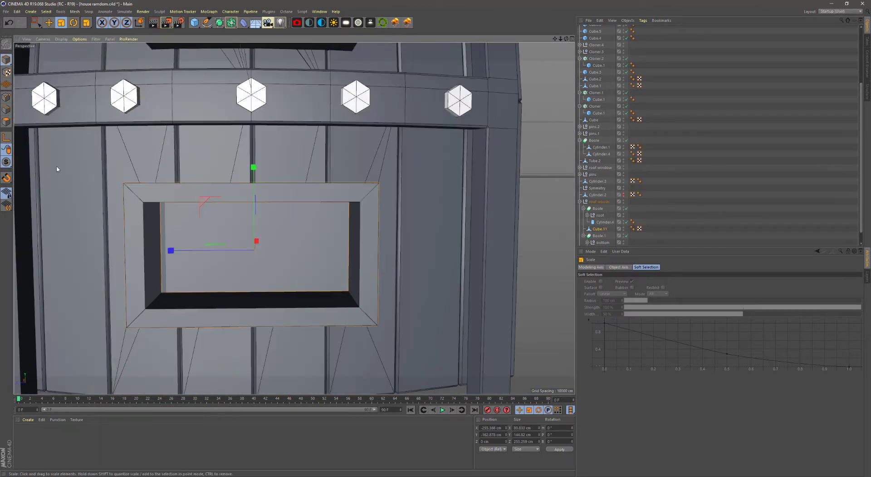
Bevel the window frame edges
alt+drag(56, 169, 132, 183)
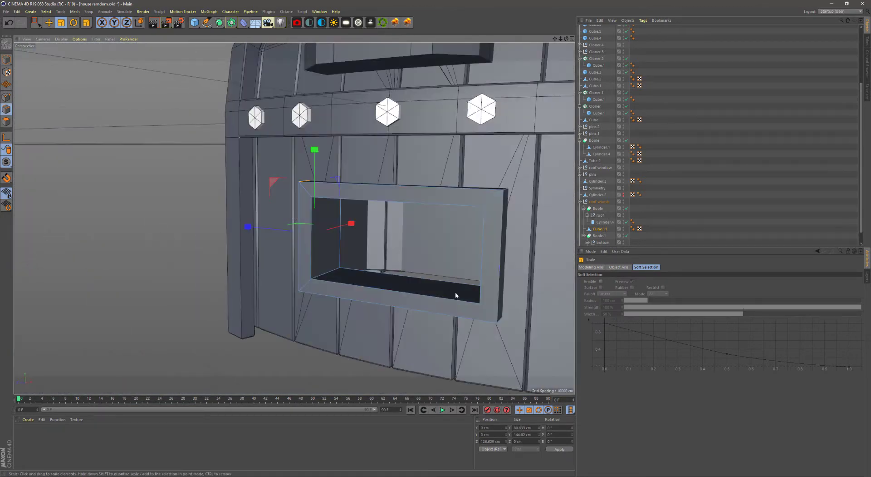
key(m)
key(s)
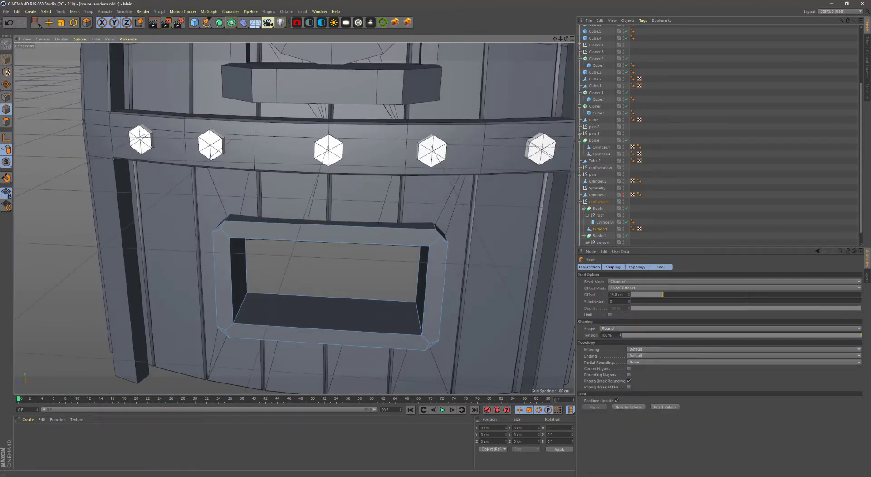
key(e)
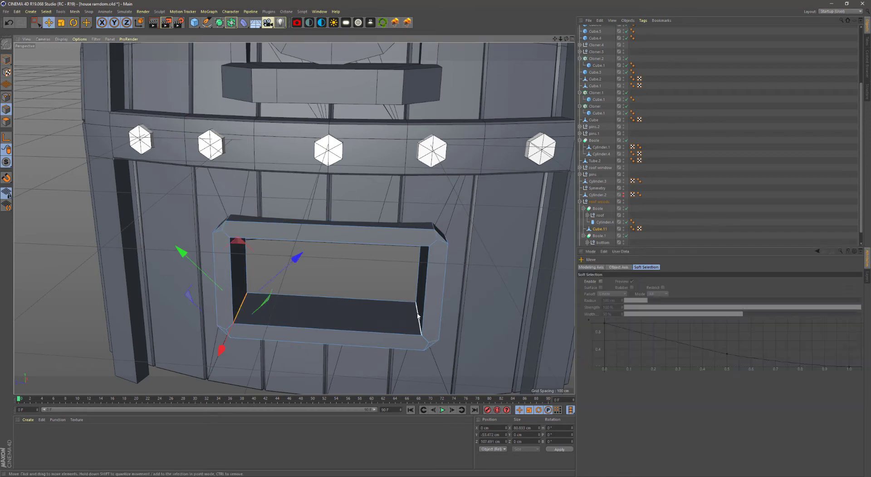
alt+drag(136, 191, 147, 244)
key(m)
key(Escape)
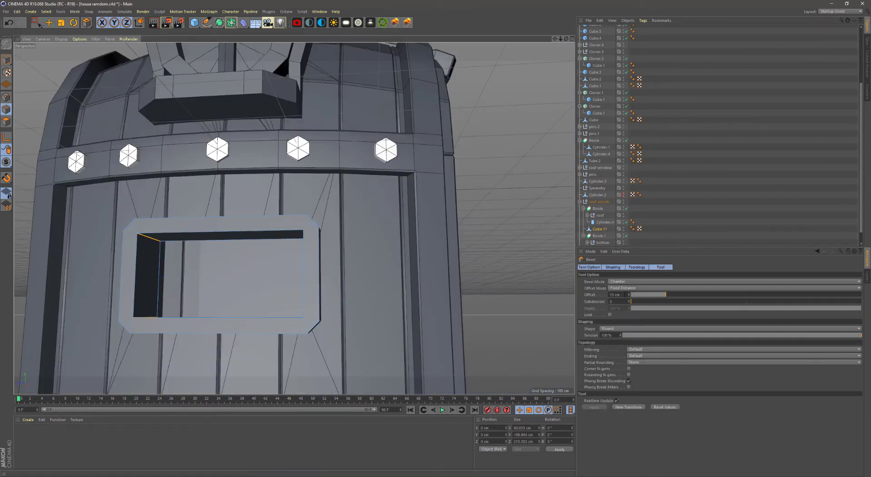
mouse_move(266, 307)
alt+mouse_down()
mouse_move(79, 88)
mouse_move(286, 273)
mouse_move(362, 303)
mouse_move(428, 267)
alt+mouse_up()
scroll(520, 229, up, 5)
key(s)
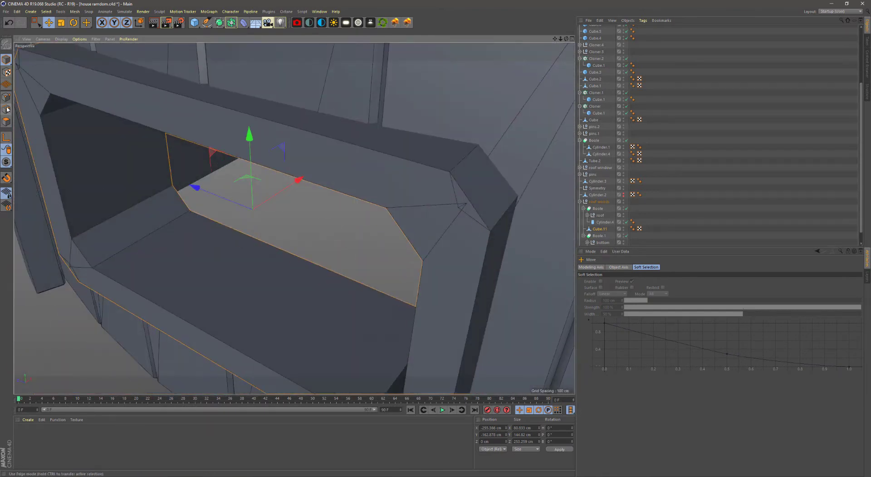
Scale the window frame's points slightly smaller
click(6, 97)
mouse_move(136, 159)
alt+mouse_down()
mouse_move(249, 198)
mouse_move(195, 301)
mouse_move(294, 218)
mouse_move(398, 315)
alt+mouse_up()
alt+drag(391, 203, 399, 258)
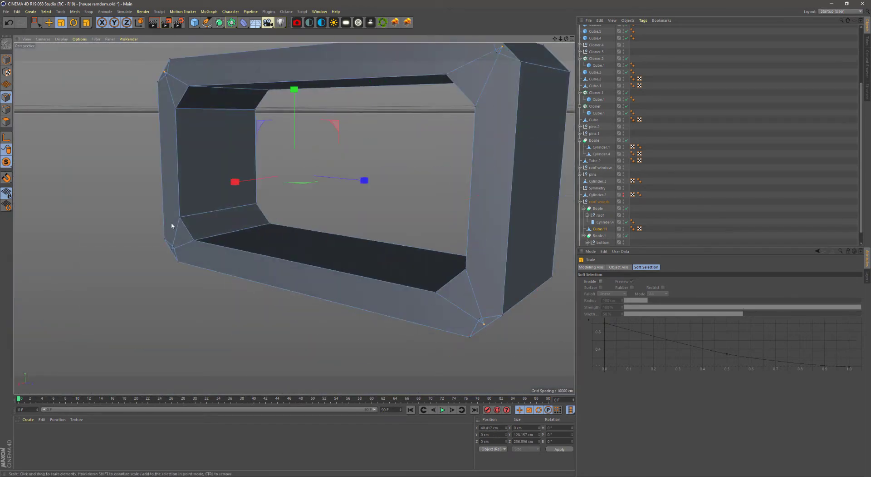
drag(323, 249, 320, 249)
alt+drag(320, 249, 355, 225)
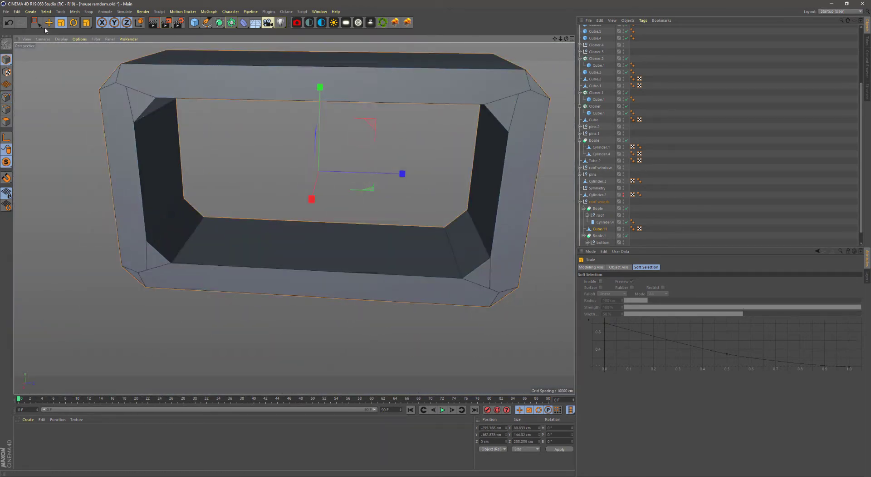
Raise Cylinder.4 into the window opening as a vertical bar
click(48, 23)
mouse_move(291, 204)
alt+mouse_down()
mouse_move(319, 287)
mouse_move(295, 272)
mouse_move(334, 295)
mouse_move(294, 281)
mouse_move(327, 275)
mouse_move(295, 182)
alt+mouse_up()
click(292, 138)
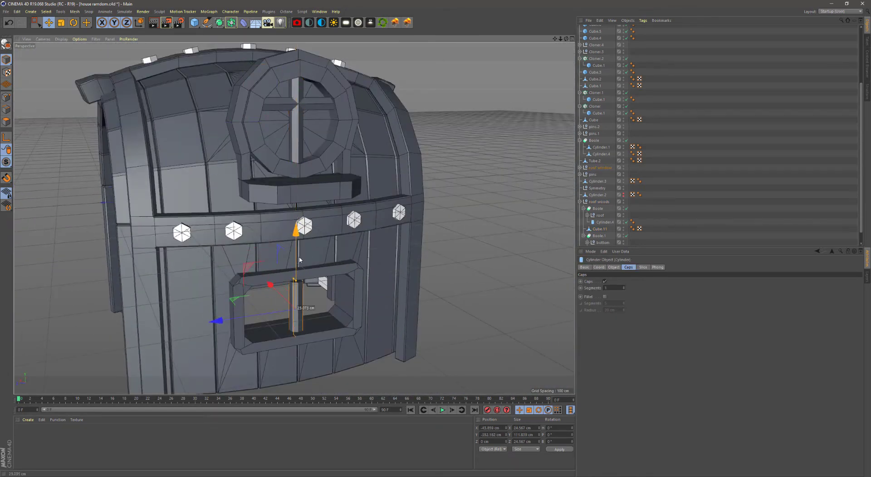
alt+drag(300, 260, 318, 218)
scroll(330, 192, up, 3)
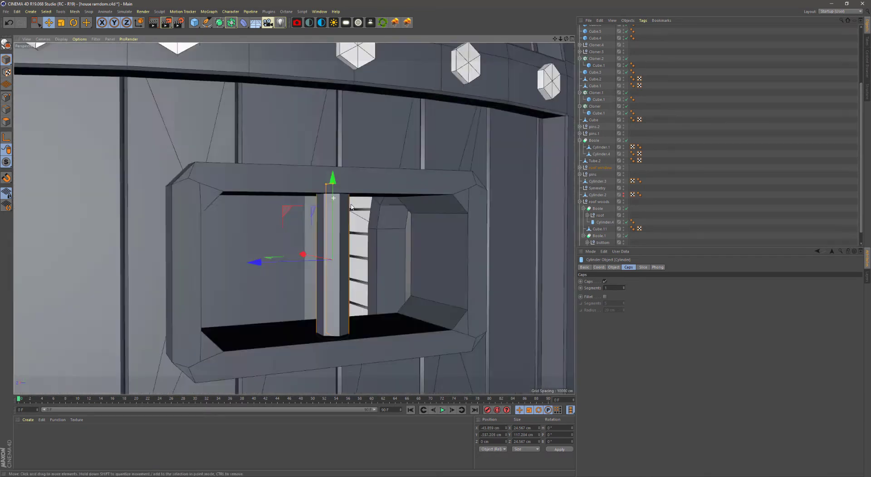
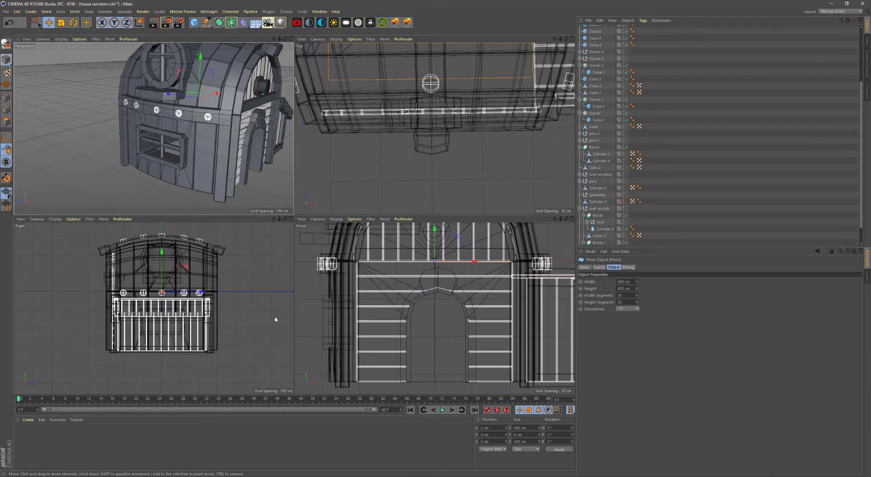
Drop the plane below the house and place the 120×90×200 cm block under the house front
middle_click(275, 319)
scroll(302, 260, up, 3)
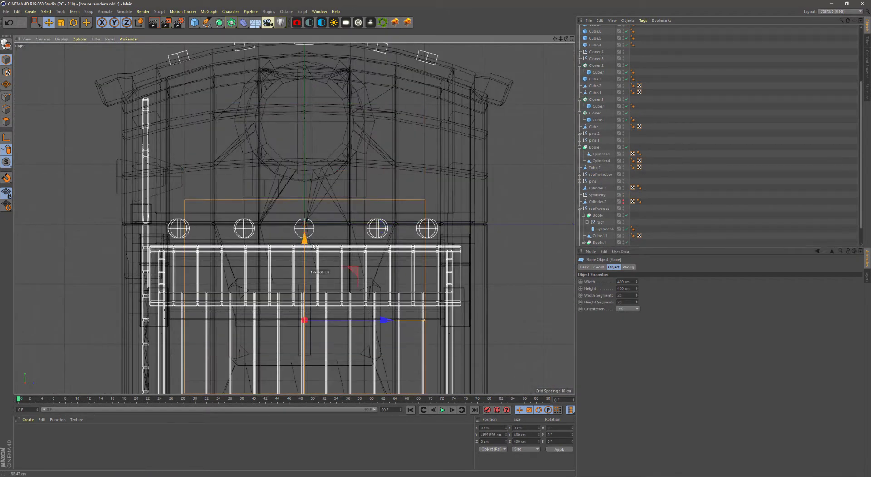
drag(318, 257, 317, 356)
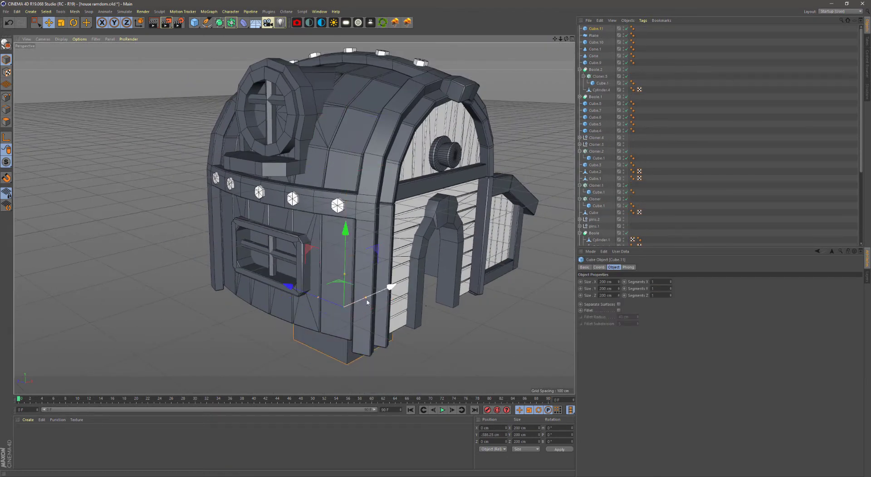
mouse_move(368, 302)
mouse_down()
mouse_move(289, 320)
mouse_move(385, 253)
mouse_up()
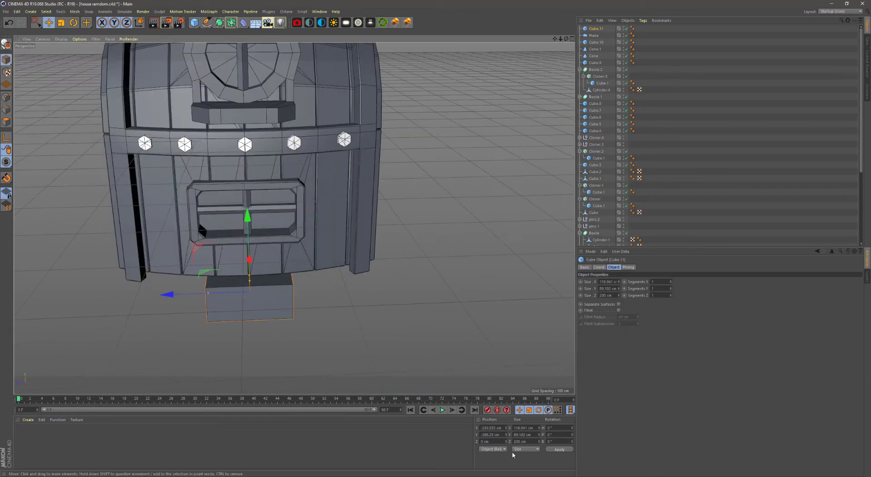
middle_click(546, 288)
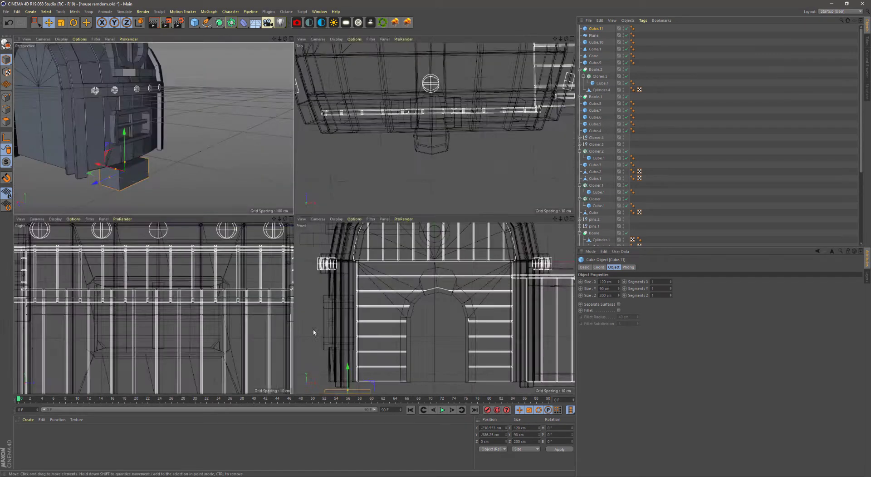
middle_click(546, 287)
scroll(254, 255, up, 2)
key(F1)
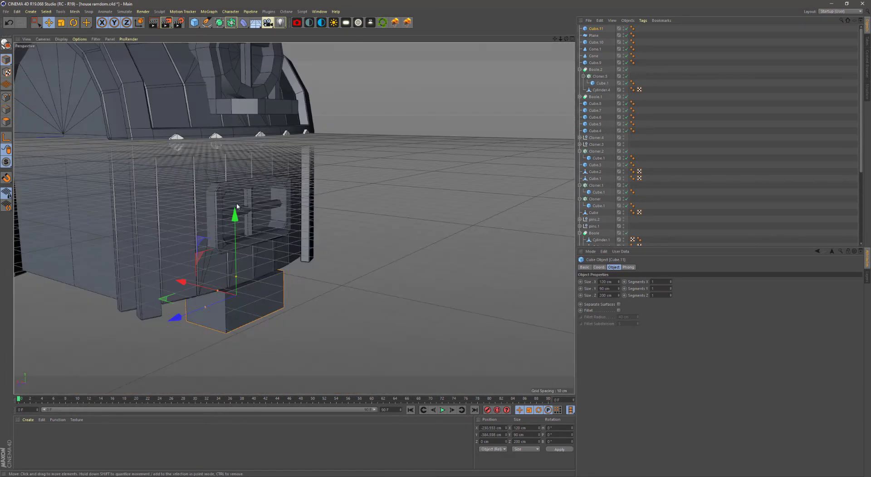
key(F5)
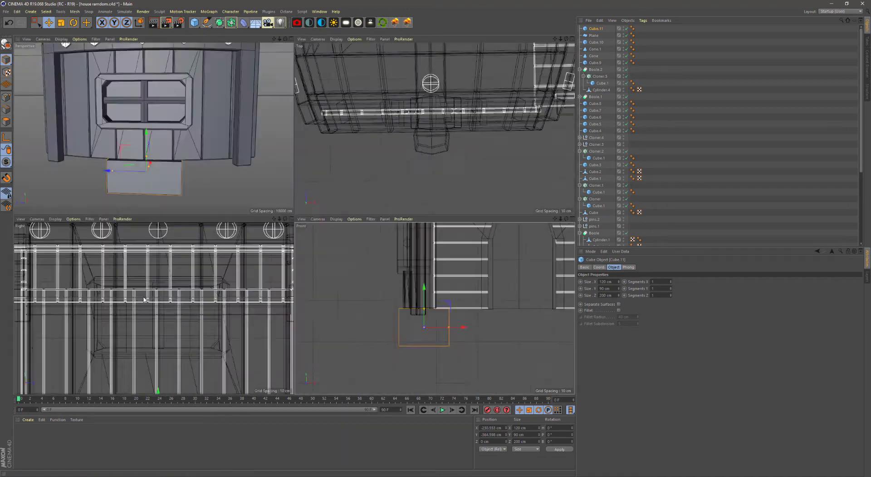
Align the block with the wall edge and Ctrl-drag copies along Z beside the house
key(F3)
key(F1)
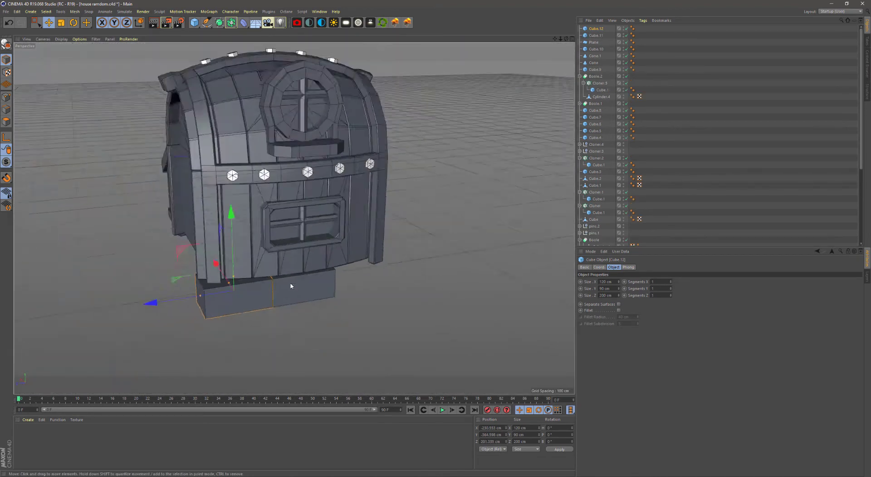
alt+drag(293, 197, 287, 285)
key(F3)
mouse_move(208, 317)
mouse_down()
mouse_move(354, 305)
mouse_move(479, 245)
mouse_up()
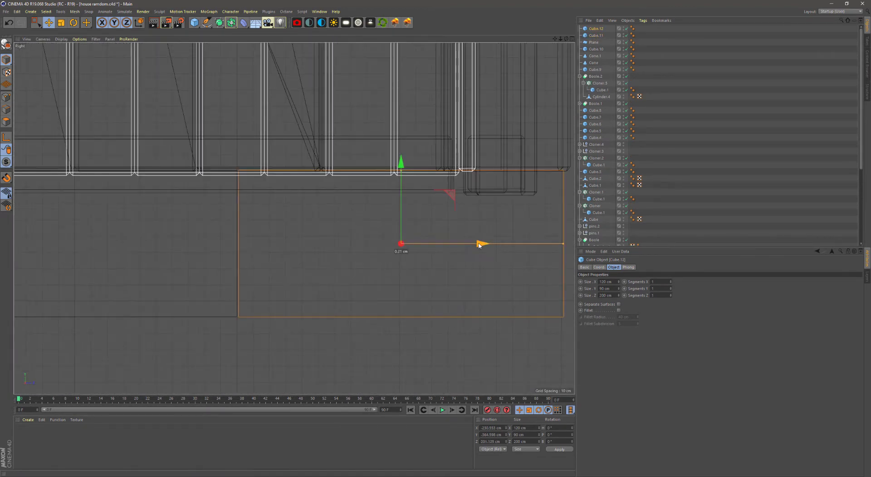
drag(44, 247, 161, 266)
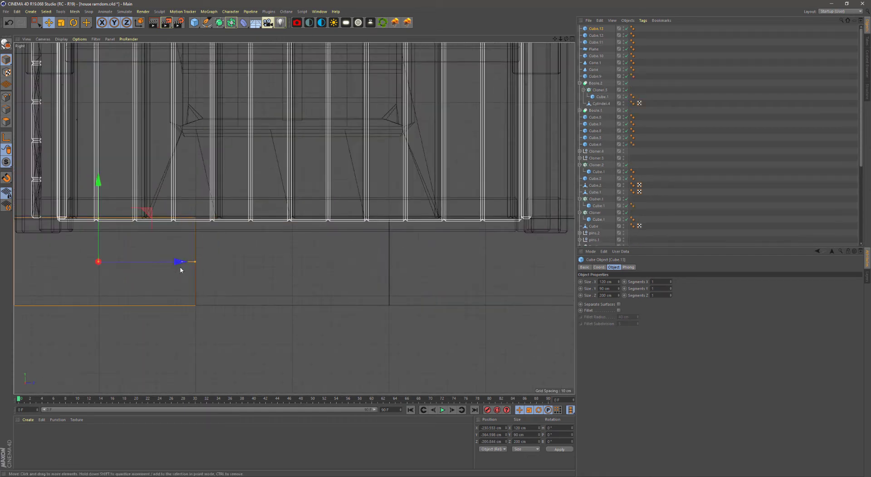
key(F1)
alt+drag(291, 217, 191, 218)
drag(236, 282, 326, 243)
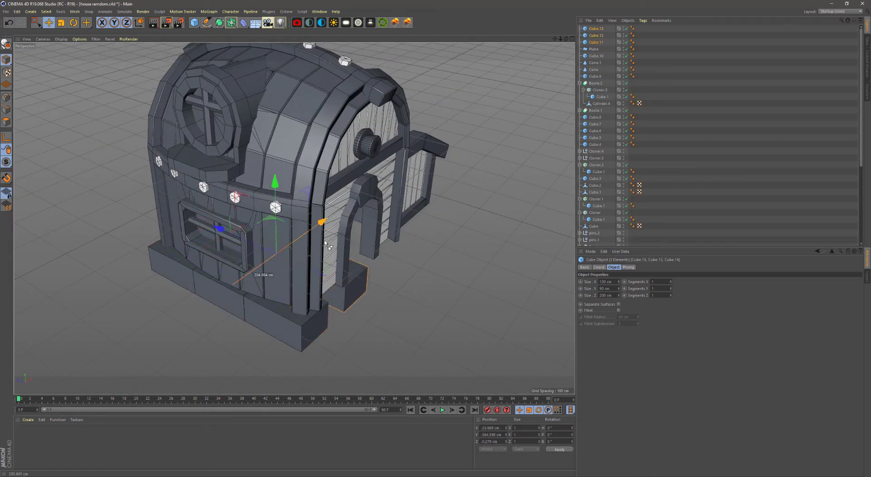
Push a base block outward, then set its Position Z to 0 to align it
middle_click(329, 296)
middle_click(416, 330)
alt+middle_drag(513, 277, 364, 284)
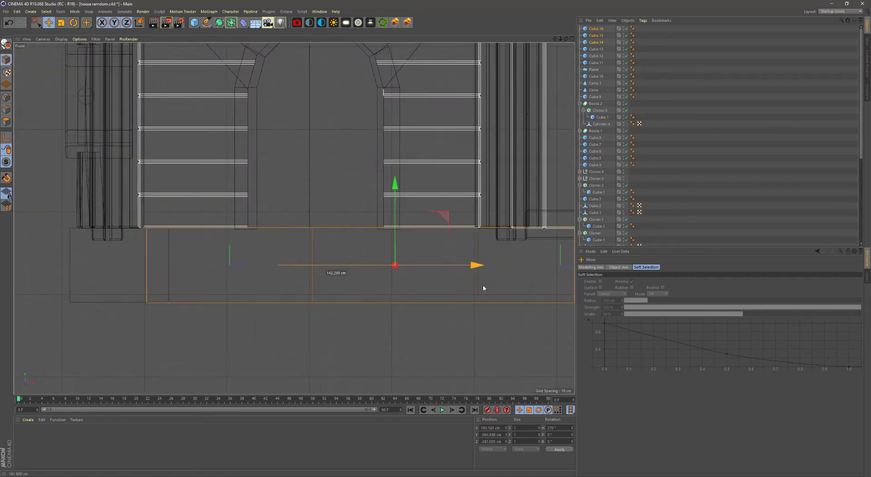
key(F1)
mouse_move(298, 309)
alt+mouse_down()
mouse_move(345, 272)
mouse_move(379, 204)
mouse_move(420, 243)
mouse_move(262, 255)
alt+mouse_up()
scroll(373, 243, up, 5)
alt+drag(374, 243, 568, 172)
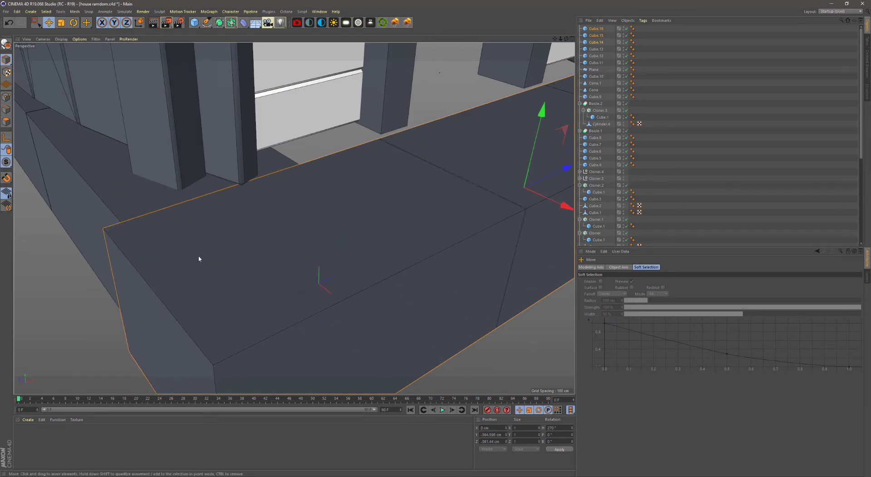
scroll(199, 259, down, 5)
alt+drag(331, 259, 216, 176)
click(216, 176)
drag(316, 164, 473, 450)
click(488, 440)
text(0)
key(Return)
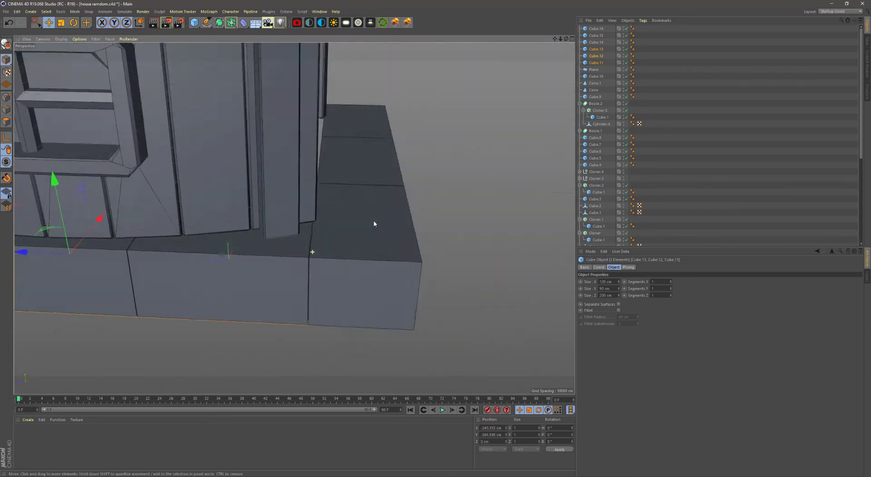
Copy the three side blocks further along the wall to extend the row
alt+drag(374, 221, 462, 185)
click(461, 185)
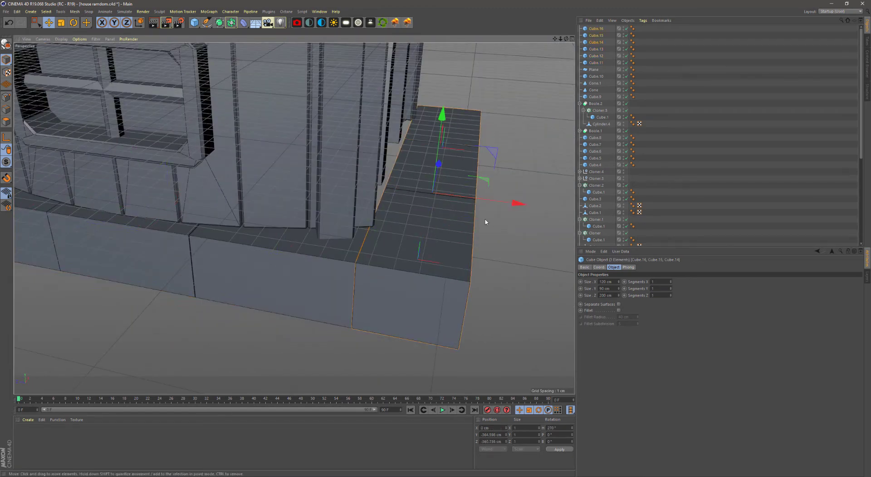
scroll(485, 222, down, 4)
alt+drag(467, 243, 272, 234)
click(272, 234)
mouse_move(344, 268)
ctrl+mouse_down()
mouse_move(433, 331)
mouse_move(391, 310)
mouse_move(409, 284)
mouse_move(465, 289)
ctrl+mouse_up()
scroll(409, 284, up, 3)
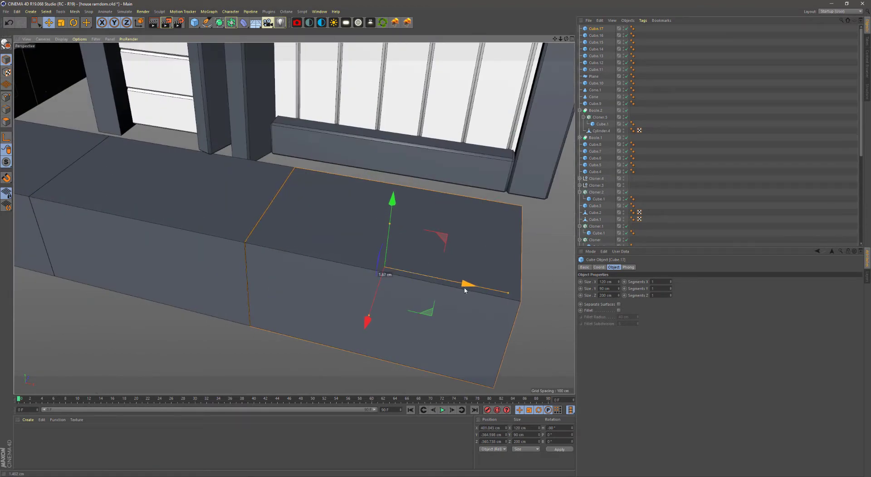
scroll(465, 290, down, 4)
mouse_move(159, 246)
alt+mouse_down()
mouse_move(268, 290)
mouse_move(454, 290)
mouse_move(286, 220)
mouse_move(438, 192)
alt+mouse_up()
scroll(450, 285, up, 5)
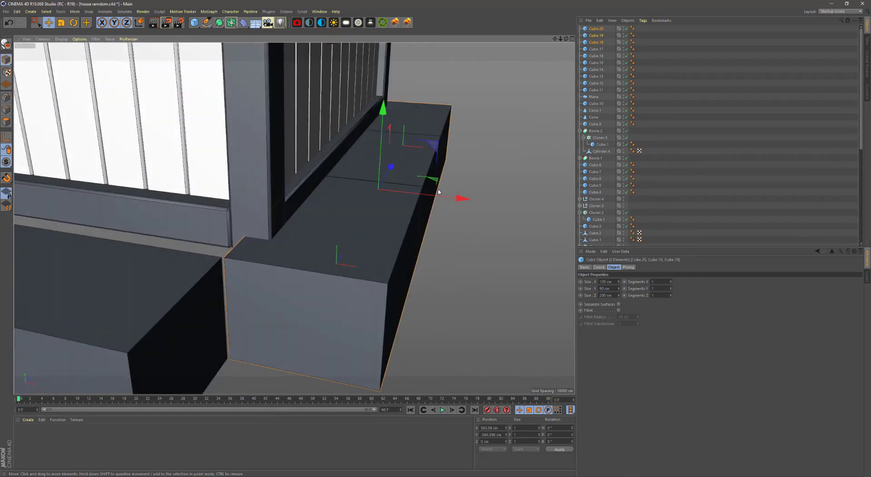
scroll(443, 198, down, 5)
Check the bench under the window and add another block to the side row
alt+drag(317, 190, 399, 193)
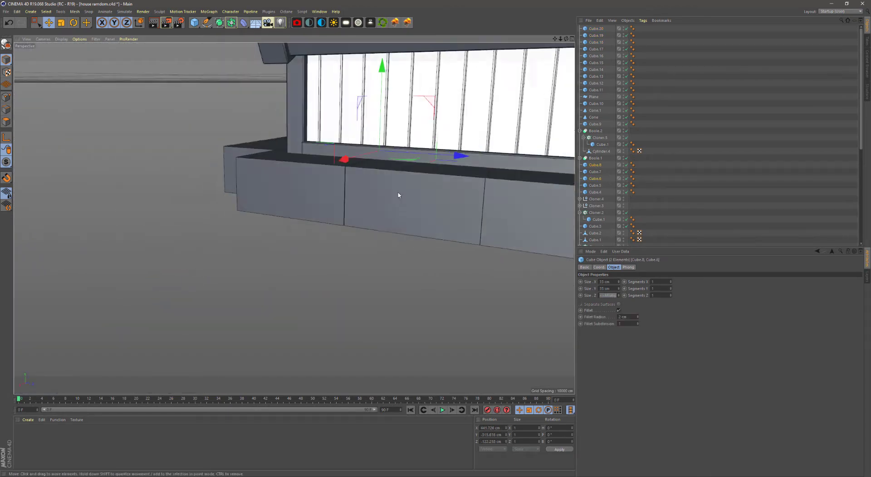
scroll(399, 193, up, 4)
click(428, 233)
scroll(428, 233, up, 3)
alt+drag(428, 233, 227, 181)
scroll(80, 158, up, 3)
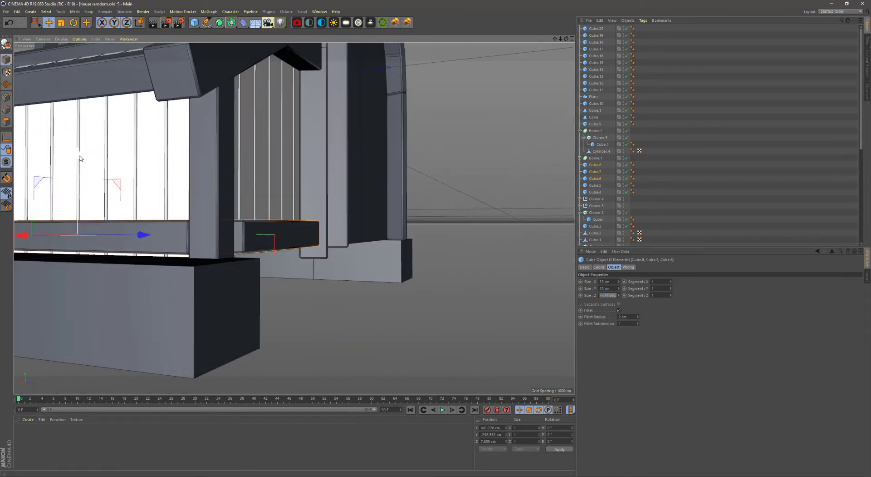
scroll(77, 159, down, 6)
alt+drag(78, 159, 206, 307)
scroll(206, 307, up, 3)
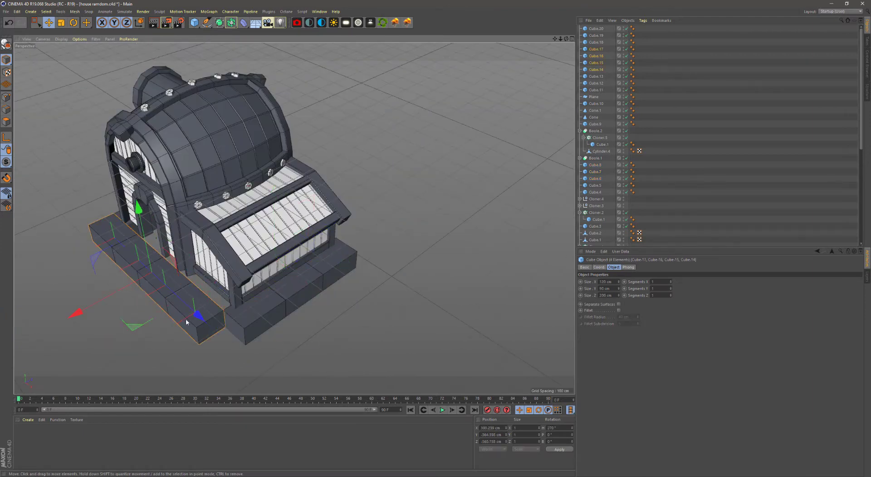
scroll(186, 321, up, 5)
ctrl+drag(272, 326, 363, 395)
Box-select the five side blocks in Top view and slide them along the base
key(F2)
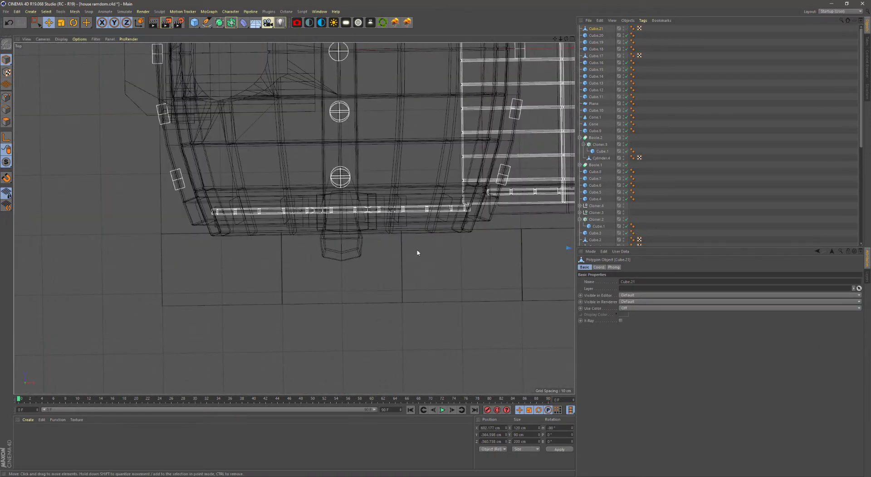
scroll(226, 258, down, 5)
key(0)
scroll(274, 154, up, 5)
scroll(274, 154, up, 3)
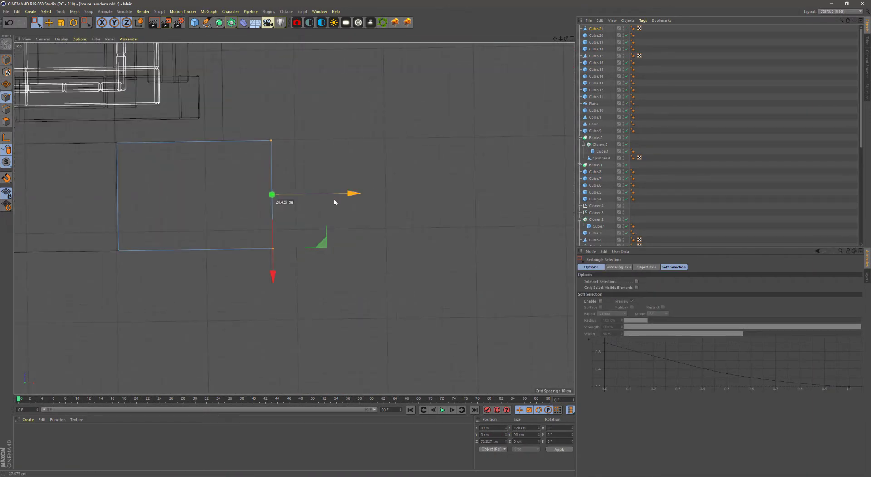
drag(336, 200, 295, 215)
click(6, 98)
key(F1)
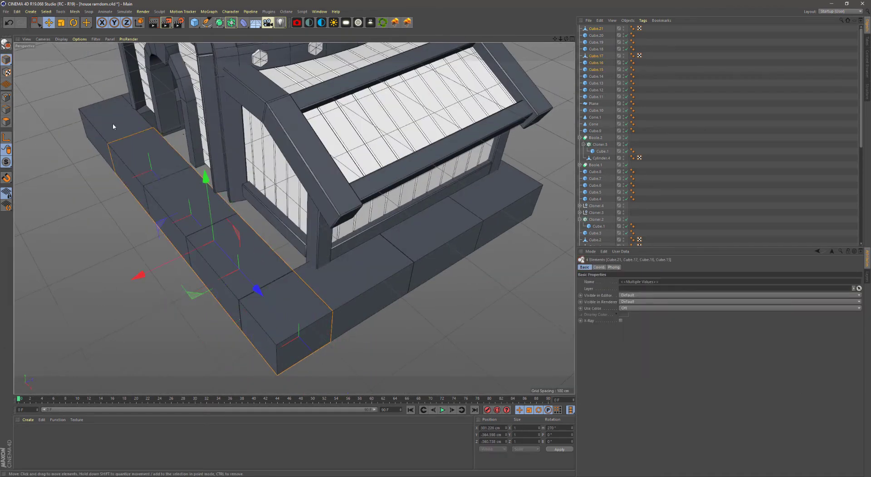
alt+drag(112, 124, 410, 241)
scroll(410, 241, up, 3)
mouse_move(363, 191)
mouse_down()
mouse_move(374, 196)
mouse_move(342, 192)
mouse_move(137, 319)
mouse_move(269, 291)
mouse_move(396, 191)
mouse_move(115, 163)
mouse_up()
scroll(342, 192, up, 3)
click(269, 290)
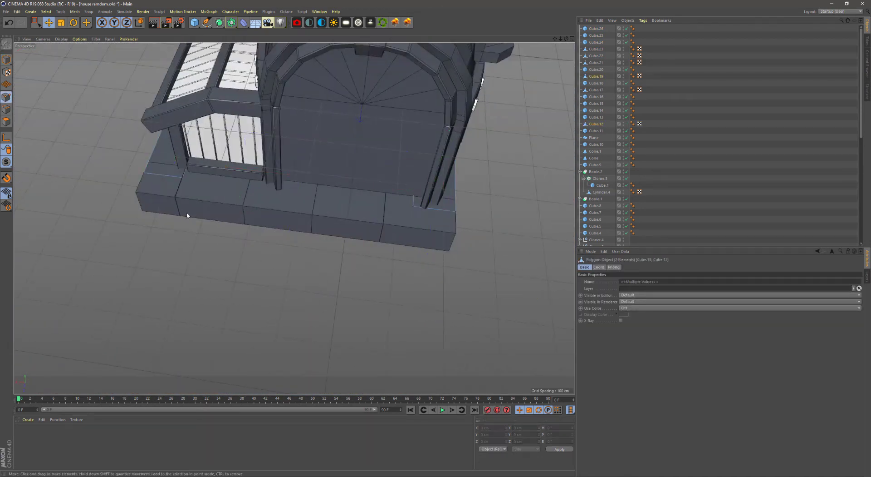
Select all the base blocks and apply Bevel from the modelling context menu
key(F4)
key(F2)
key(F3)
key(0)
key(F5)
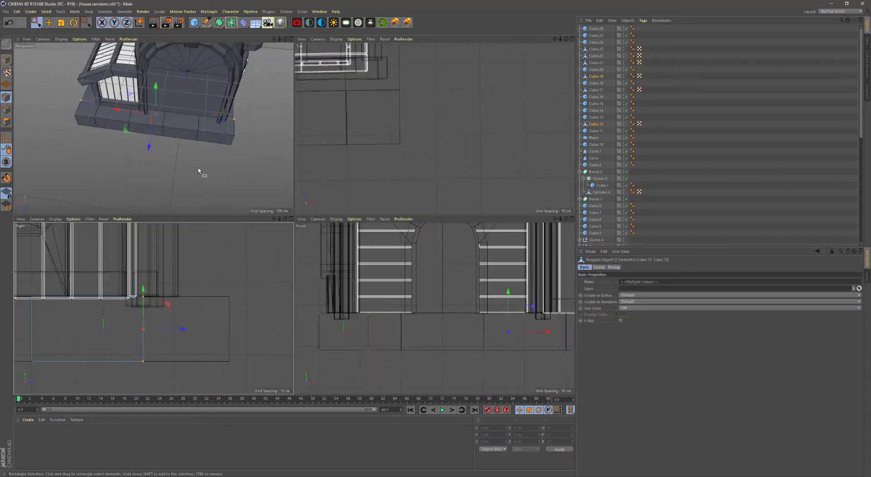
key(F1)
scroll(265, 196, up, 1)
drag(265, 196, 490, 132)
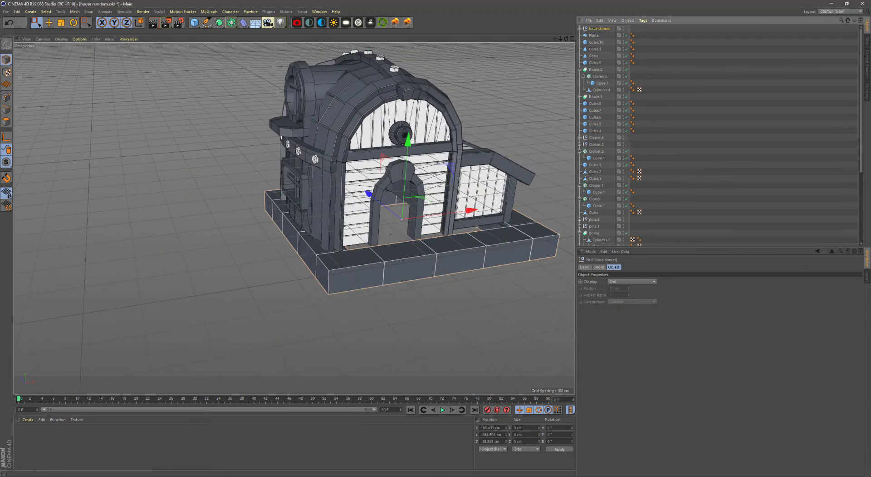
right_click(429, 255)
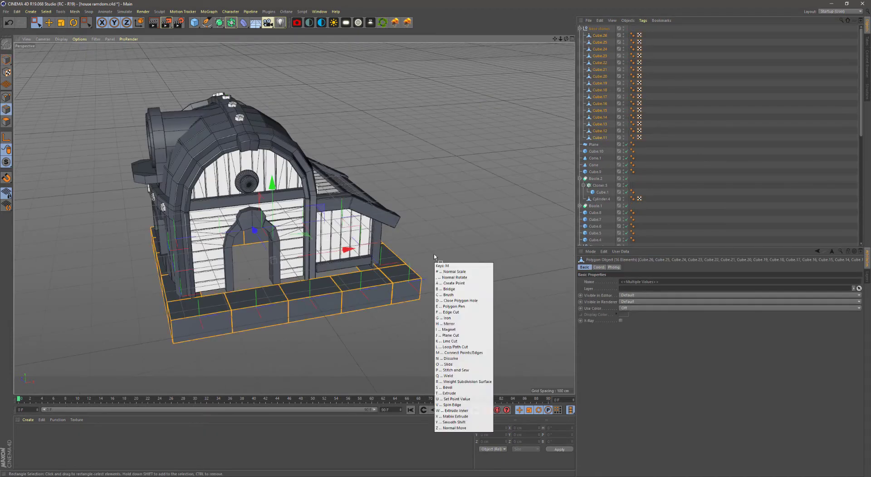
click(447, 391)
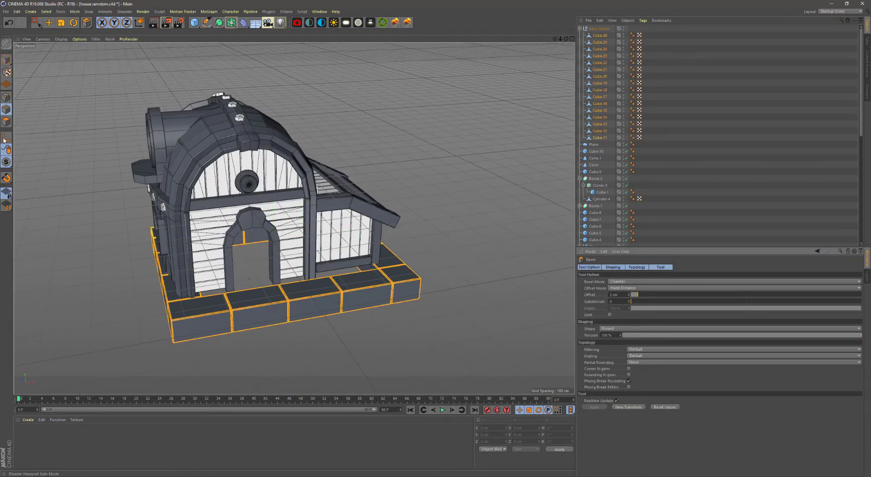
Move the three left base blocks along Z to line up with the foundation
key(e)
mouse_move(109, 121)
alt+mouse_down()
mouse_move(255, 266)
mouse_move(253, 305)
mouse_move(180, 240)
alt+mouse_up()
scroll(255, 266, down, 3)
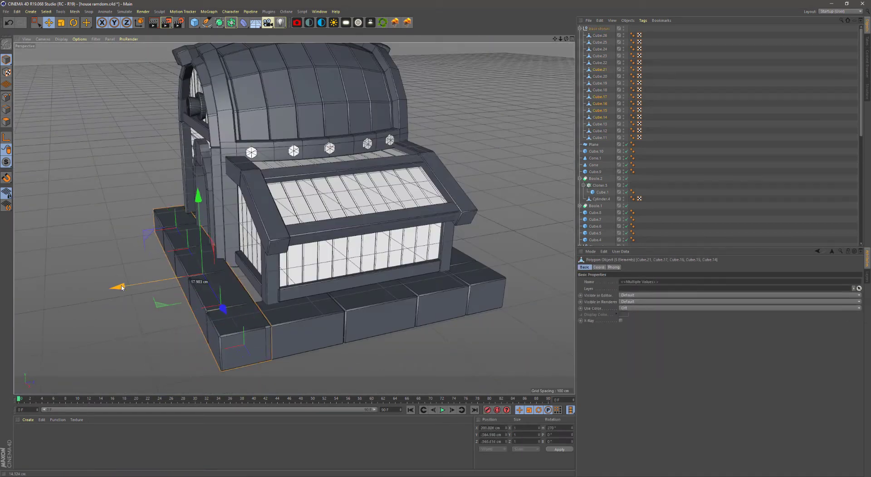
drag(121, 287, 109, 289)
scroll(405, 292, up, 5)
mouse_move(404, 292)
alt+mouse_down()
mouse_move(274, 276)
mouse_move(381, 318)
mouse_move(225, 348)
mouse_move(322, 296)
mouse_move(375, 322)
alt+mouse_up()
Check the realigned base blocks in the Front, Right and Perspective views
key(F4)
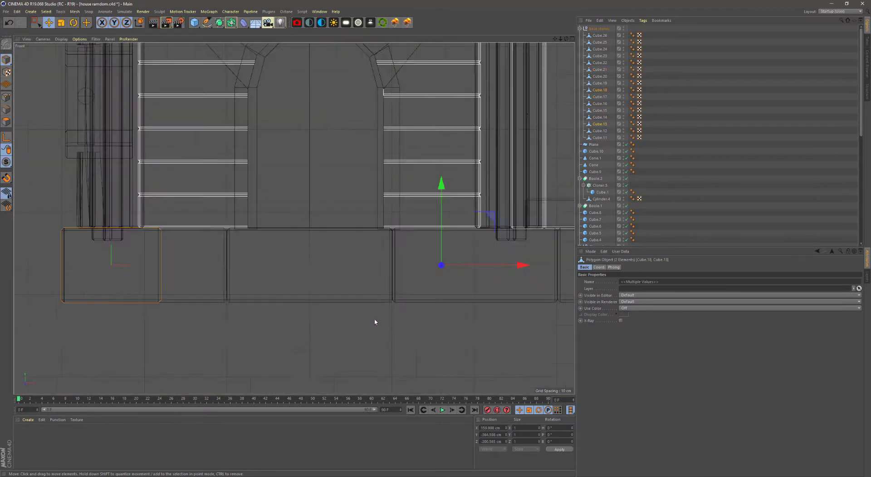
scroll(230, 281, down, 3)
key(F3)
scroll(227, 278, up, 4)
key(0)
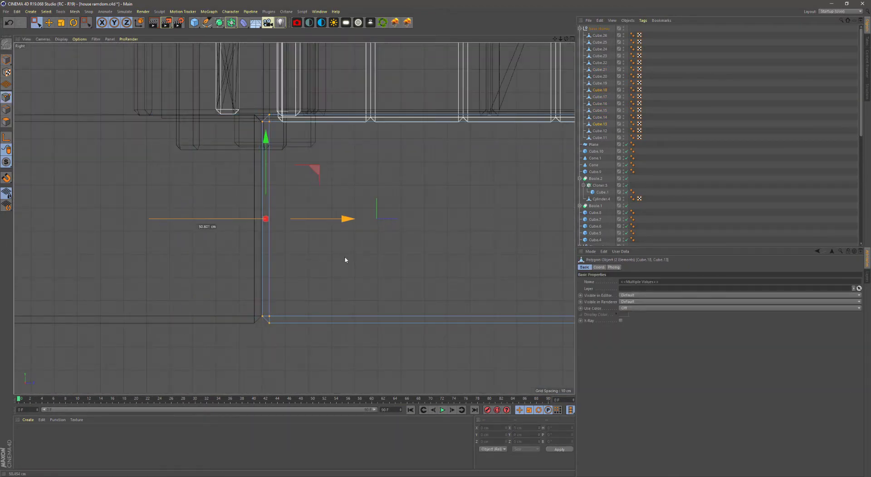
key(F1)
key(e)
mouse_move(181, 208)
alt+mouse_down()
mouse_move(353, 287)
mouse_move(255, 295)
alt+mouse_up()
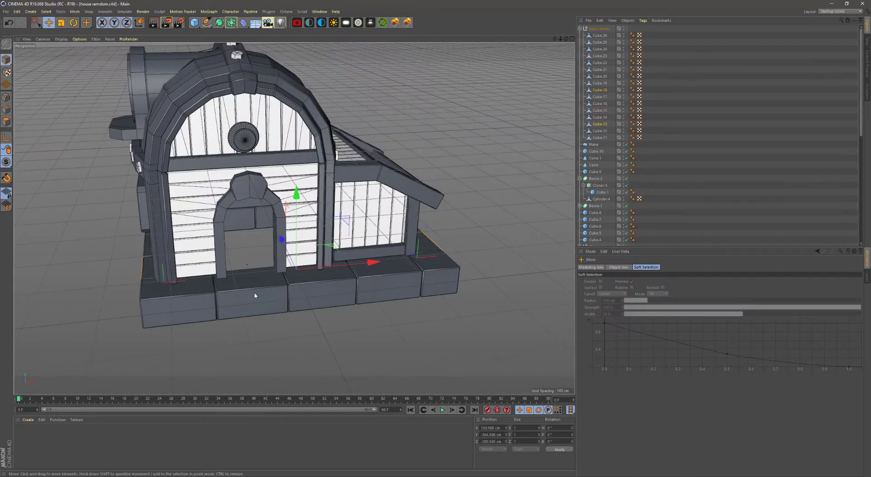
scroll(254, 295, up, 3)
Flatten a front base block by selecting and moving its top points in Point mode
click(272, 313)
key(F5)
key(F3)
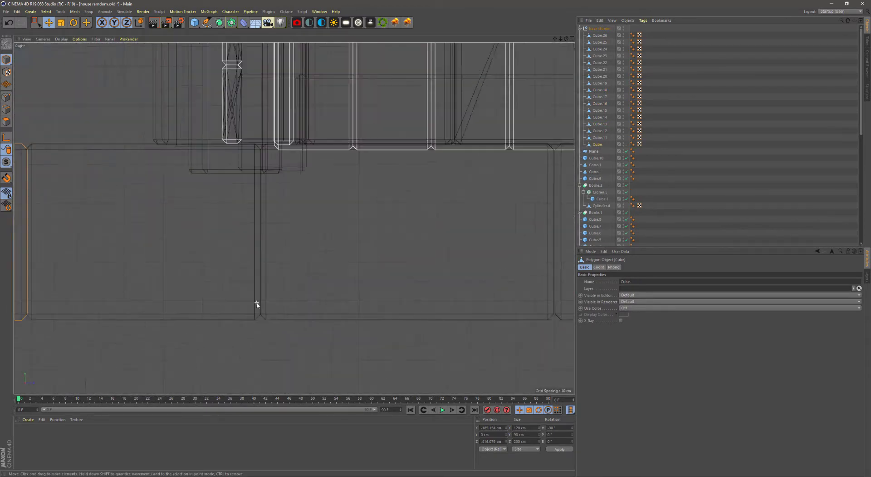
key(o)
key(0)
drag(155, 136, 364, 160)
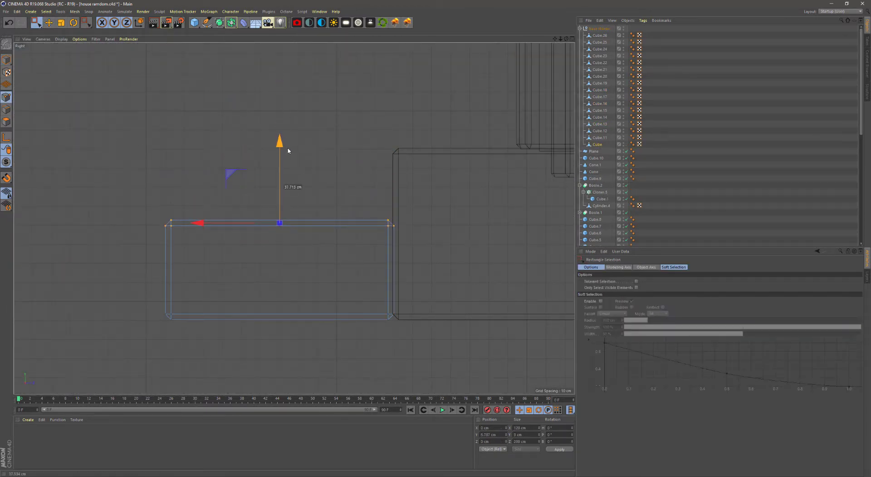
key(e)
key(F1)
scroll(291, 205, down, 5)
mouse_move(291, 204)
alt+mouse_down()
mouse_move(327, 208)
mouse_move(318, 202)
alt+mouse_up()
scroll(310, 299, up, 5)
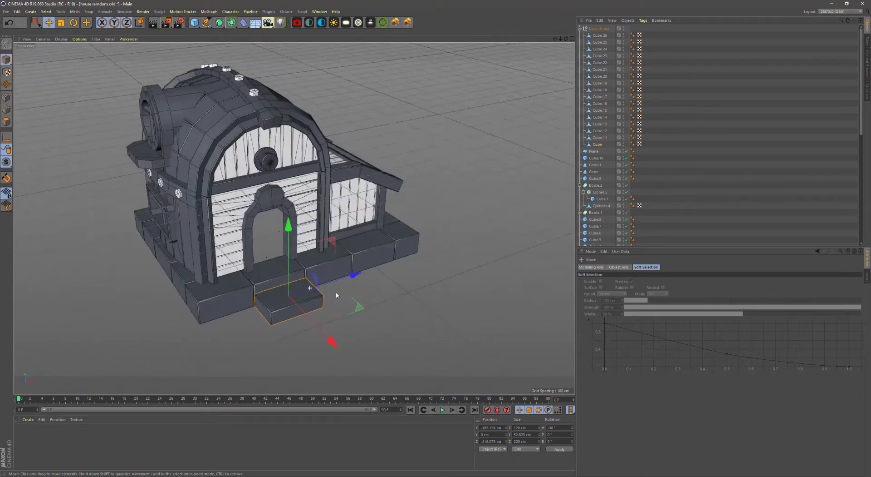
Adjust the flattened slab's edges to shape the first front step
click(7, 97)
key(0)
drag(425, 377, 268, 248)
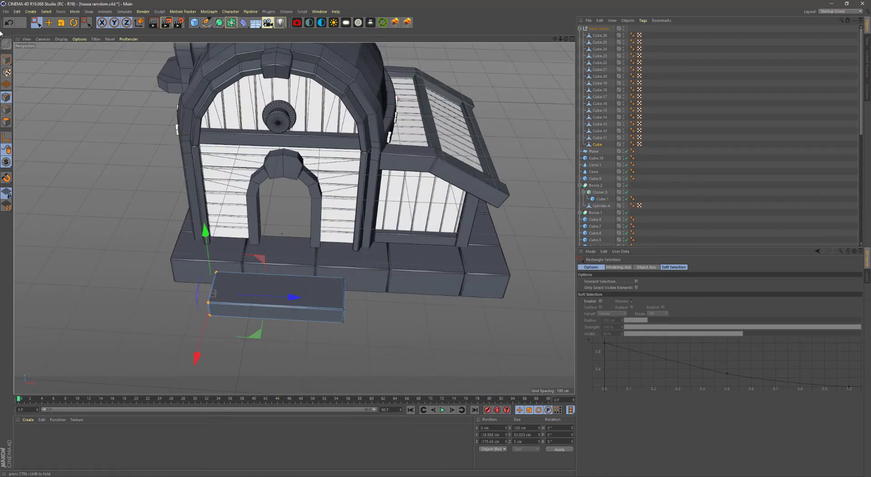
key(e)
scroll(177, 227, down, 5)
alt+drag(177, 227, 257, 247)
key(F5)
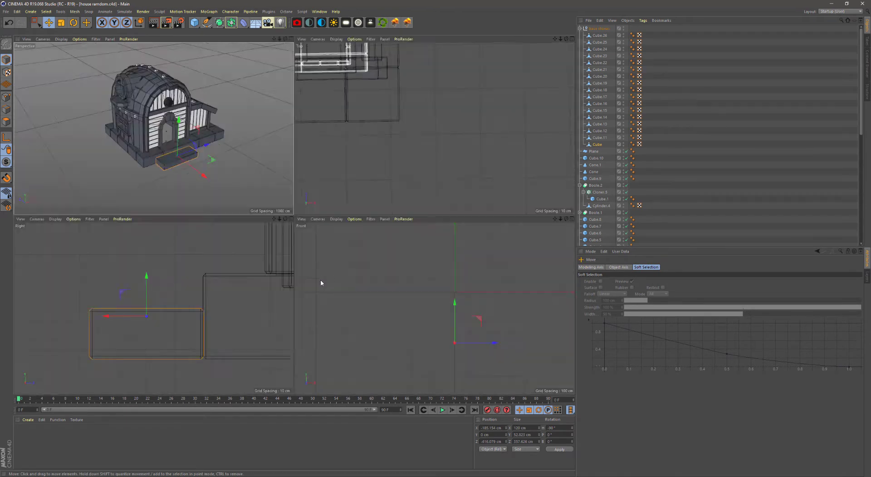
key(F3)
Duplicate the step slab to stack a second step
key(F2)
key(0)
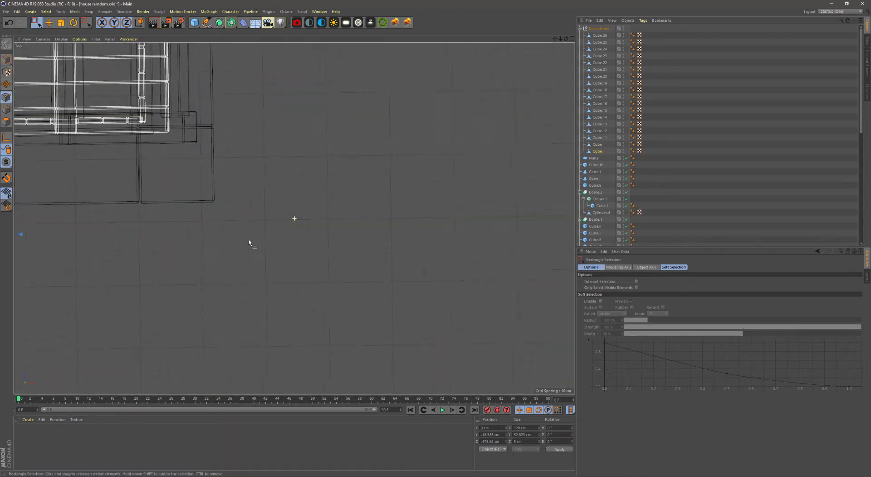
scroll(249, 243, up, 3)
click(6, 58)
key(e)
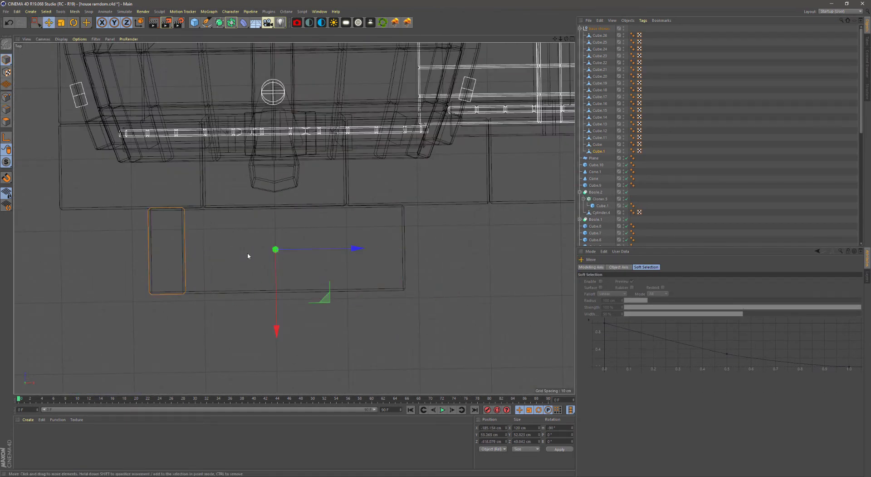
key(F1)
alt+drag(350, 272, 370, 292)
scroll(370, 292, up, 5)
scroll(389, 251, down, 3)
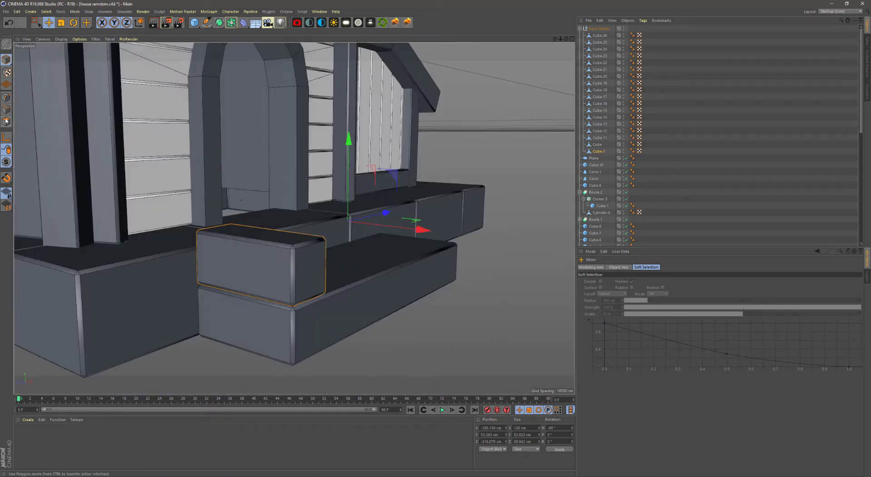
Reshape the upper step's top points and paste another copy of the step block
key(0)
alt+drag(388, 251, 317, 182)
key(F3)
key(e)
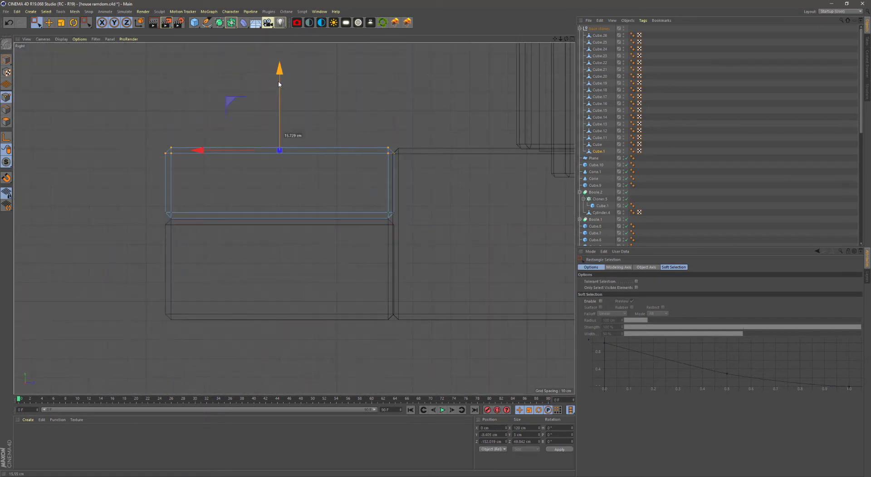
key(F5)
key(F1)
scroll(325, 279, up, 3)
key(ctrl+c)
key(ctrl+v)
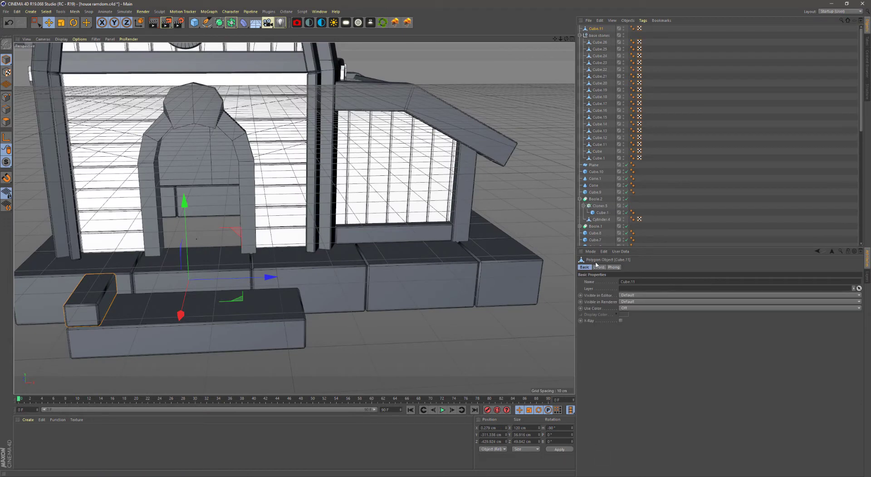
scroll(447, 296, down, 5)
alt+drag(446, 295, 279, 323)
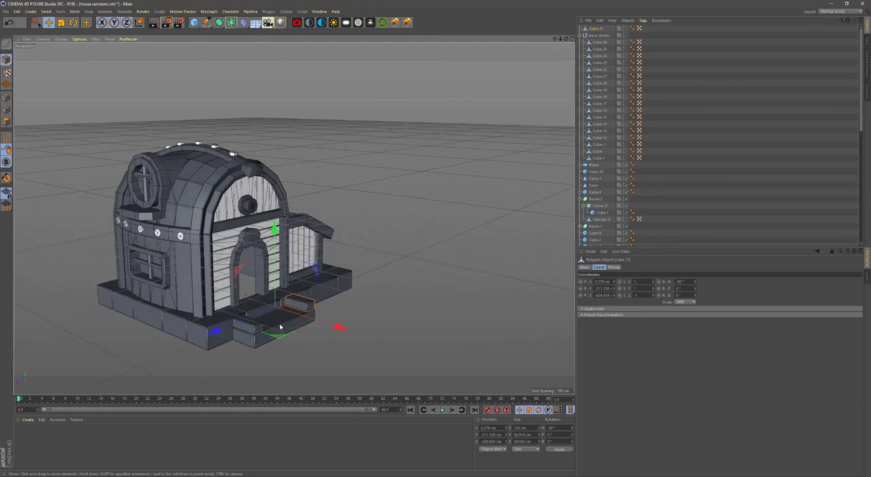
scroll(280, 323, up, 4)
Enlarge the ground plane to about 517 cm and lower it about 3 cm
key(F2)
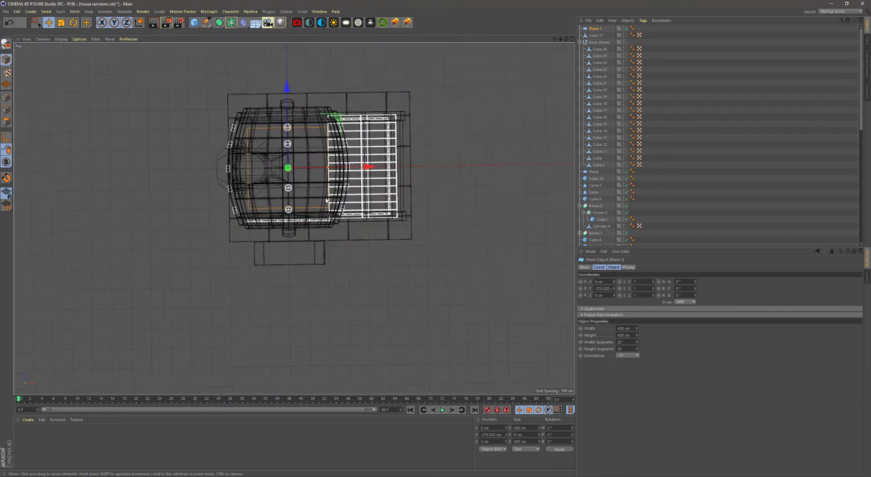
key(t)
drag(193, 228, 187, 100)
key(F1)
key(e)
alt+drag(62, 90, 298, 282)
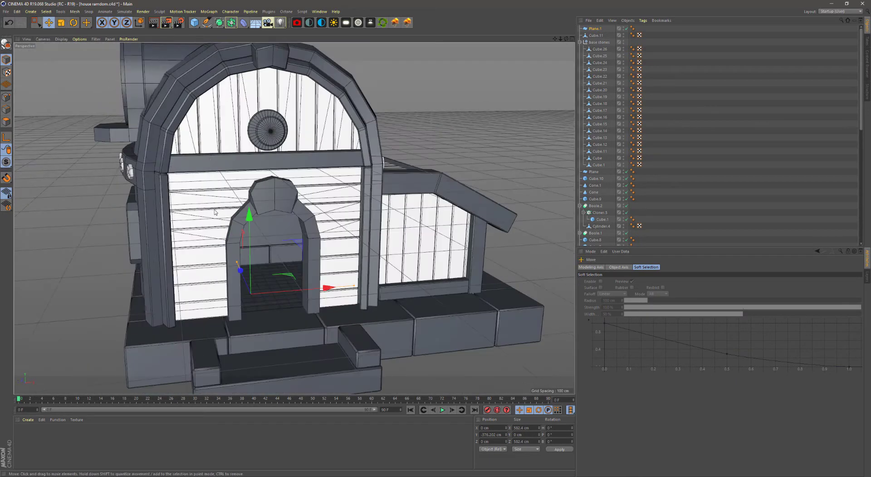
scroll(299, 283, up, 4)
scroll(299, 282, up, 4)
drag(221, 152, 222, 162)
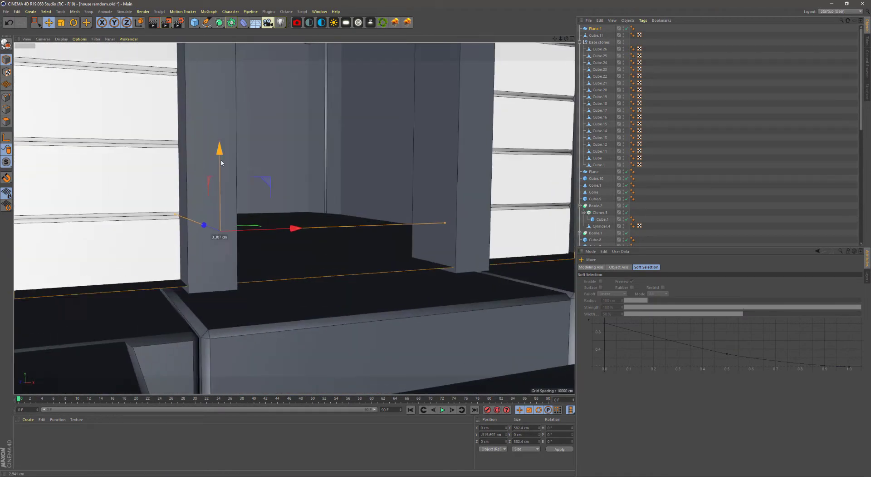
scroll(311, 227, down, 5)
alt+drag(268, 272, 326, 288)
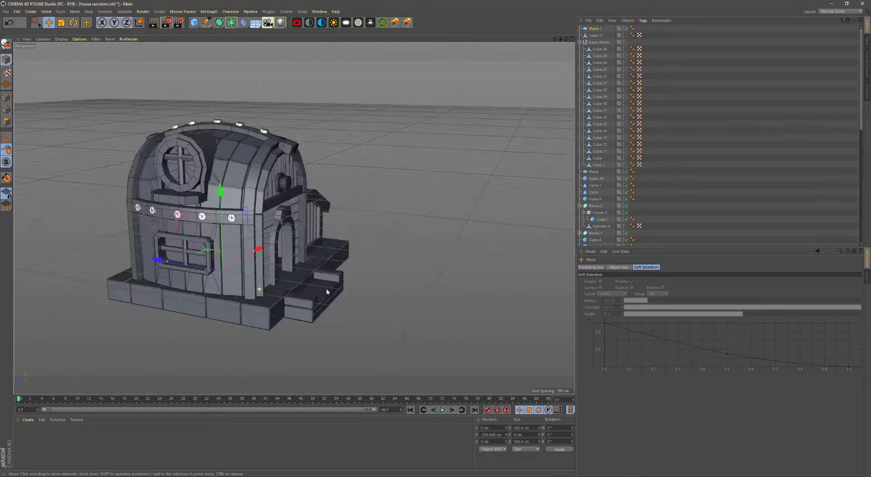
scroll(254, 293, up, 3)
Rotate corner base stone Cube.13 about 10–15° to follow the curved front wall
shift+click(218, 279)
scroll(213, 278, up, 3)
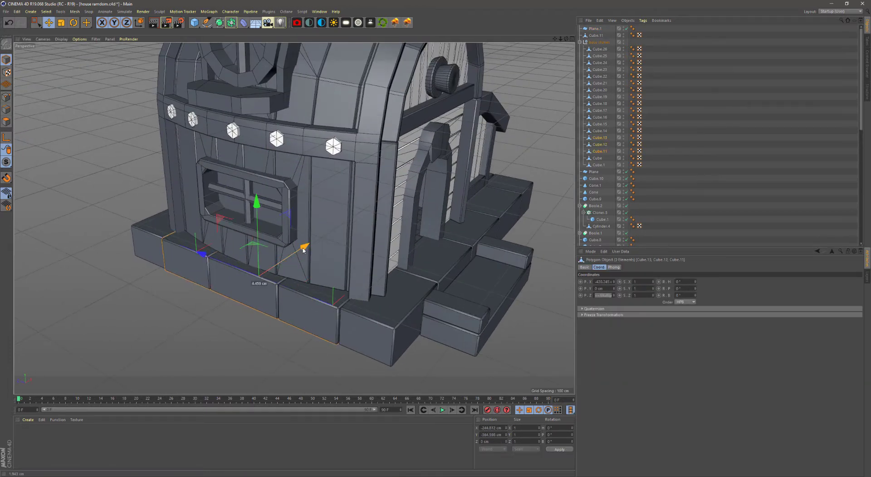
click(306, 301)
alt+drag(306, 302, 254, 291)
scroll(179, 293, up, 3)
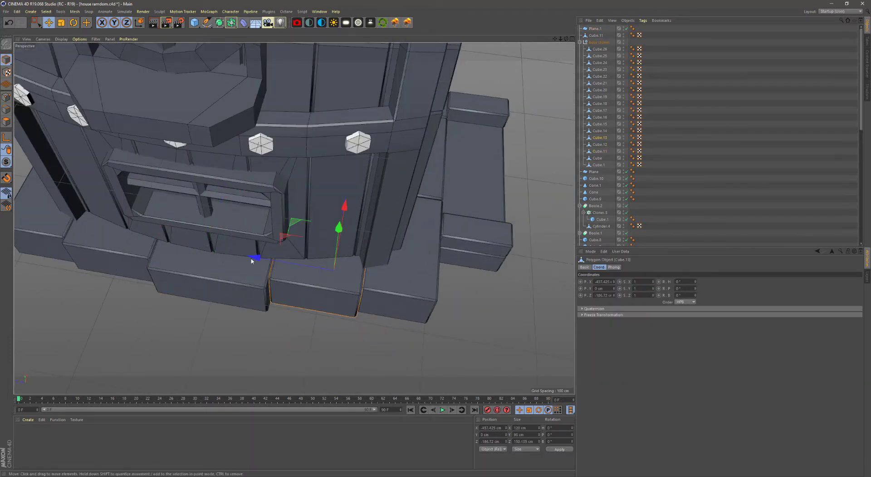
alt+drag(252, 260, 393, 246)
click(74, 22)
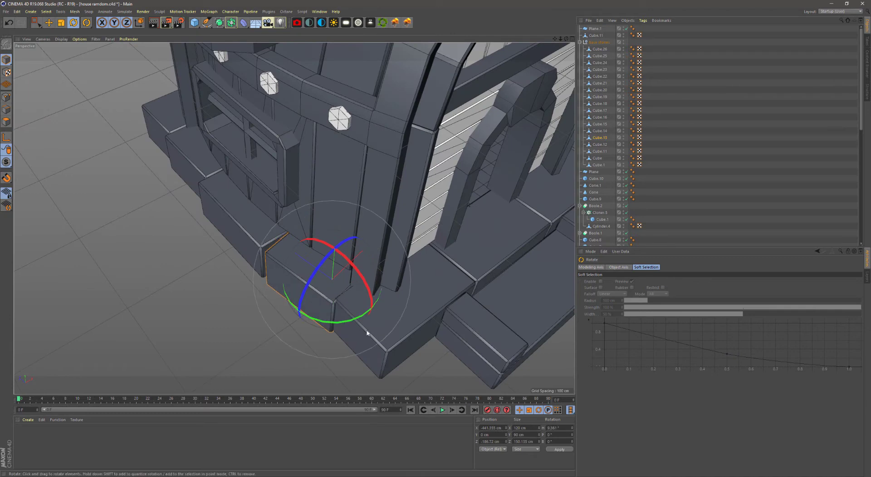
scroll(401, 314, up, 3)
key(e)
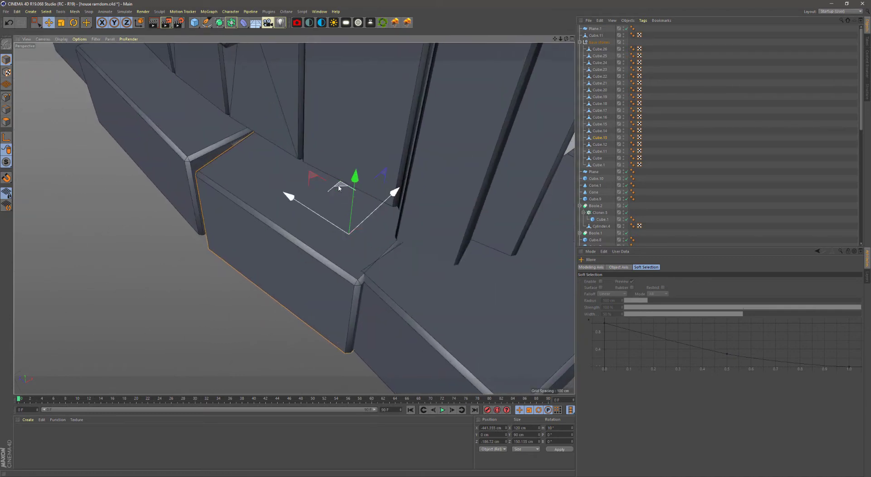
Slide neighbouring stone Cube.12 against the angled corner stone
mouse_move(336, 179)
alt+mouse_down()
mouse_move(303, 241)
mouse_move(177, 181)
alt+mouse_up()
click(304, 241)
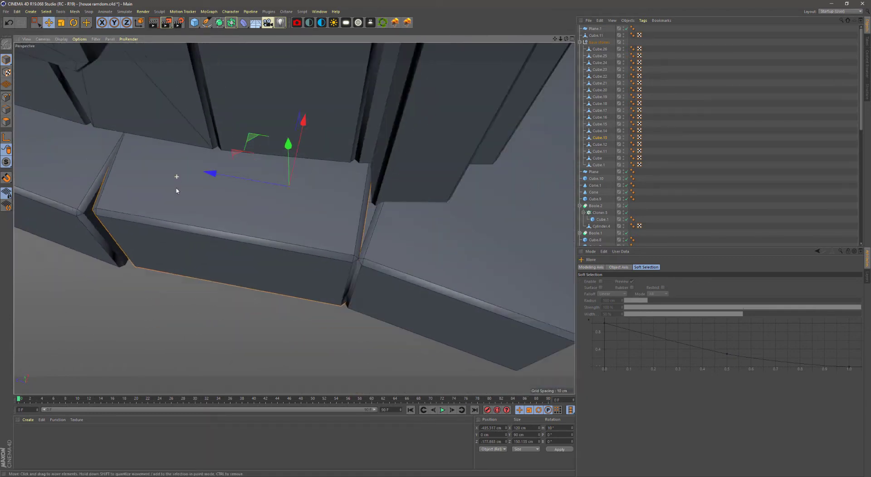
mouse_move(209, 208)
alt+mouse_down()
mouse_move(336, 177)
mouse_move(295, 182)
alt+mouse_up()
key(F2)
Select the five corner base stones and box-select their points in the Top view
scroll(159, 301, up, 3)
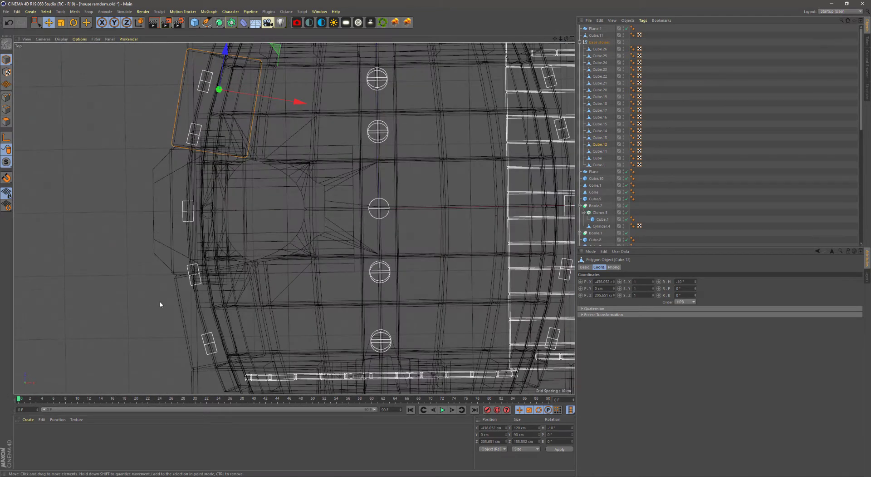
shift+click(191, 309)
key(F1)
alt+drag(86, 187, 469, 190)
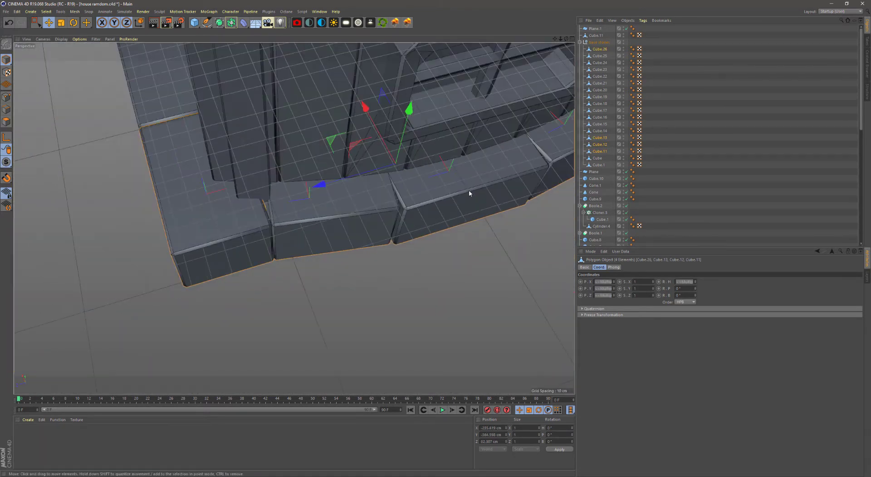
key(F5)
middle_click(337, 162)
key(0)
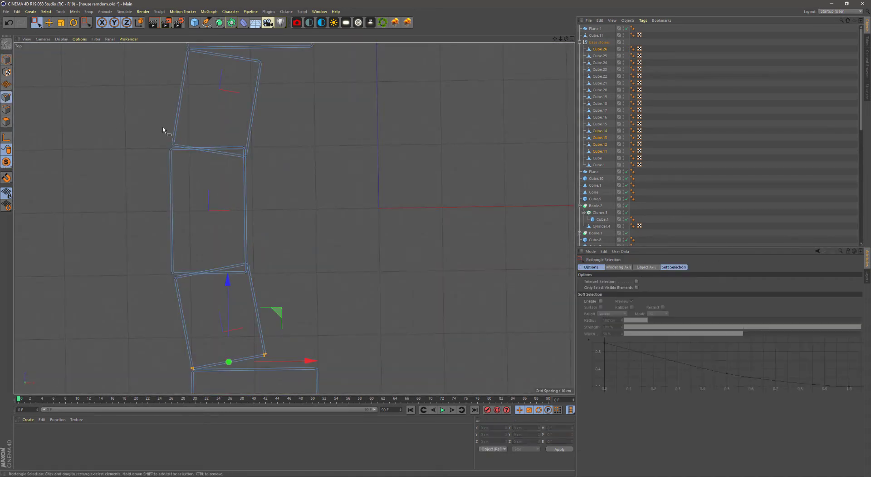
scroll(185, 228, up, 5)
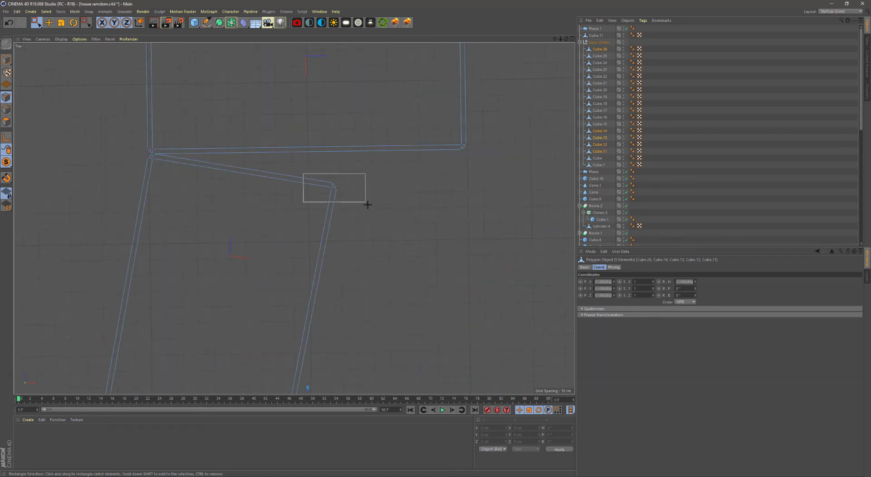
Move the selected corner stones so they follow the curved wall
key(F1)
scroll(308, 312, down, 3)
key(e)
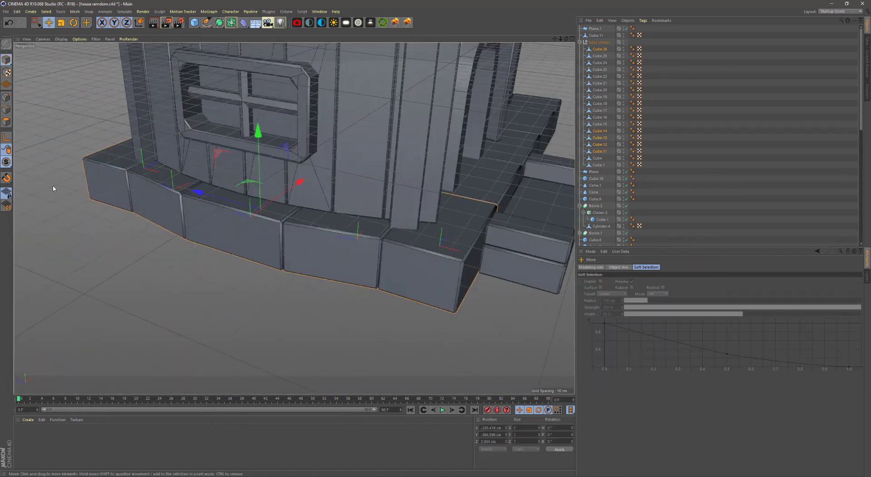
scroll(309, 312, up, 5)
scroll(308, 312, down, 5)
alt+drag(309, 312, 325, 294)
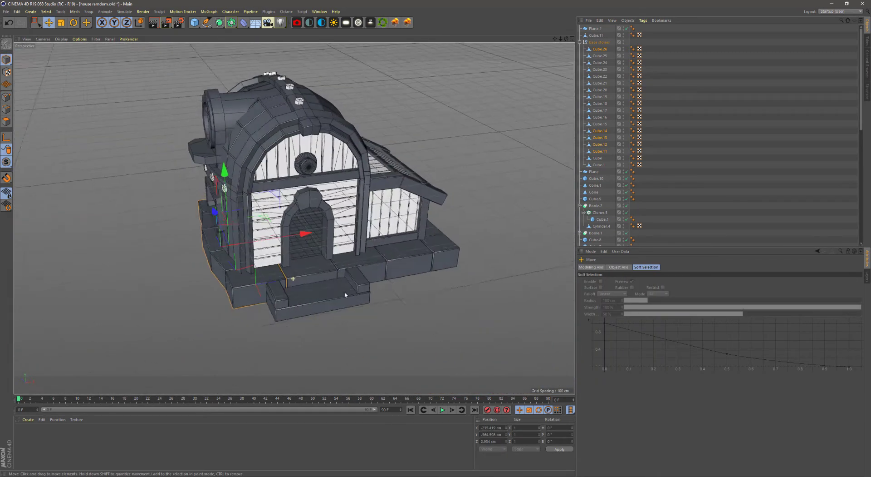
Save the scene with Ctrl+S
key(F5)
key(F1)
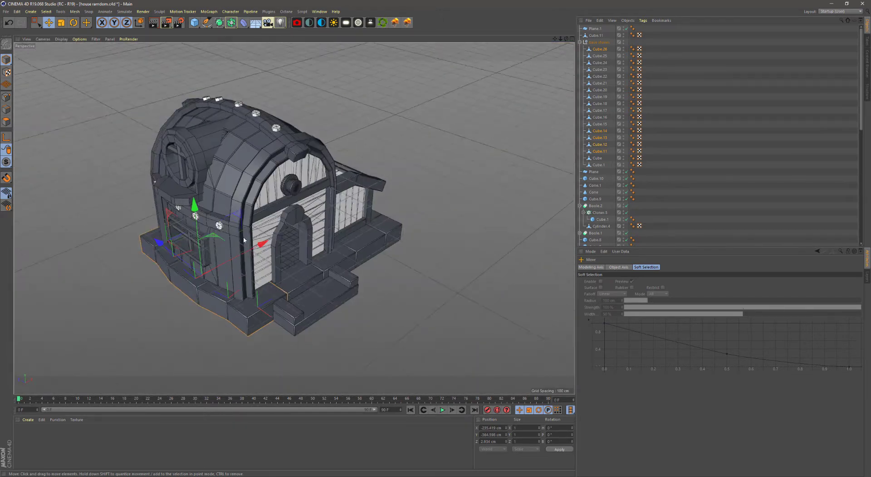
key(ctrl+s)
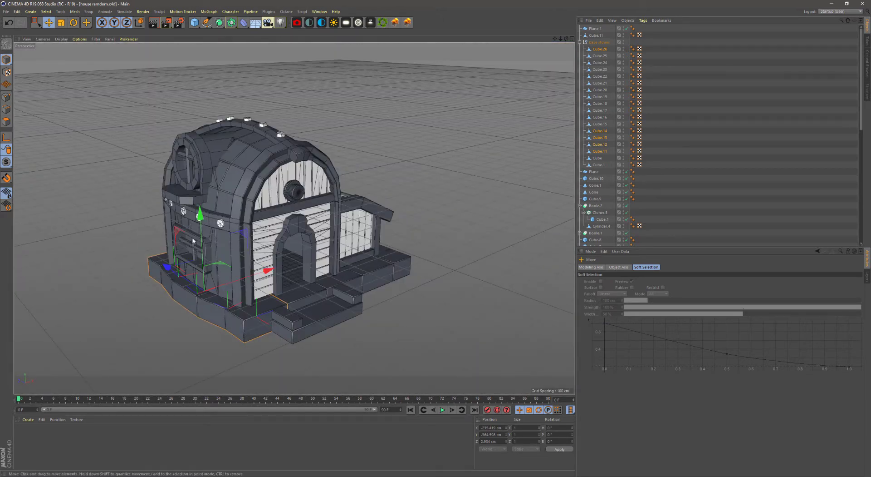
mouse_move(298, 208)
alt+mouse_down()
mouse_move(293, 229)
mouse_move(227, 182)
alt+mouse_up()
Shrink the wall cone to about two thirds size and lower it down the wall
key(ctrl+v)
scroll(273, 181, up, 5)
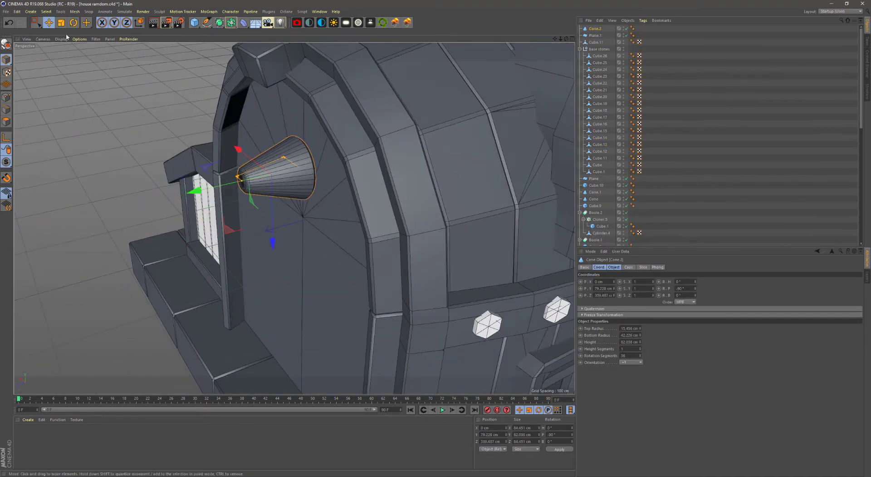
alt+drag(182, 136, 200, 141)
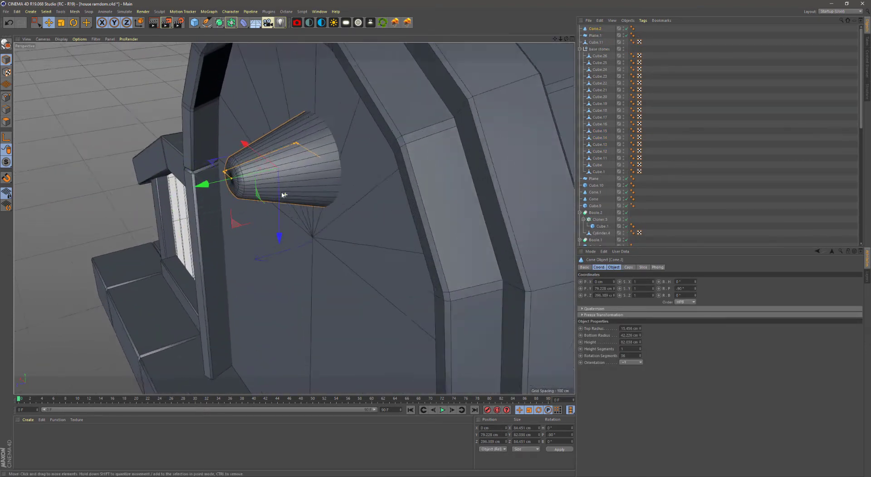
mouse_move(288, 194)
alt+mouse_down()
mouse_move(315, 172)
mouse_move(443, 123)
alt+mouse_up()
key(t)
drag(182, 136, 97, 138)
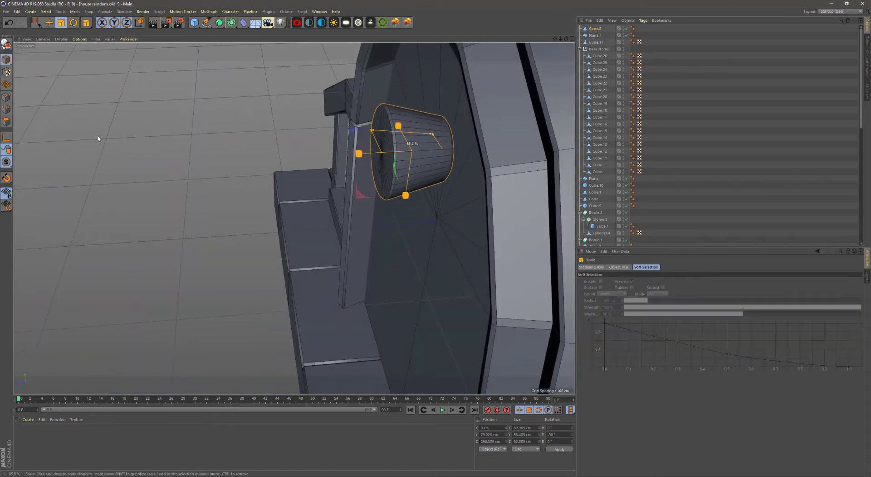
mouse_move(372, 208)
alt+mouse_down()
mouse_move(405, 190)
mouse_move(367, 262)
alt+mouse_up()
In the Right view, draw a curved Bezier path from the cone up past the roof
key(F3)
scroll(251, 287, down, 5)
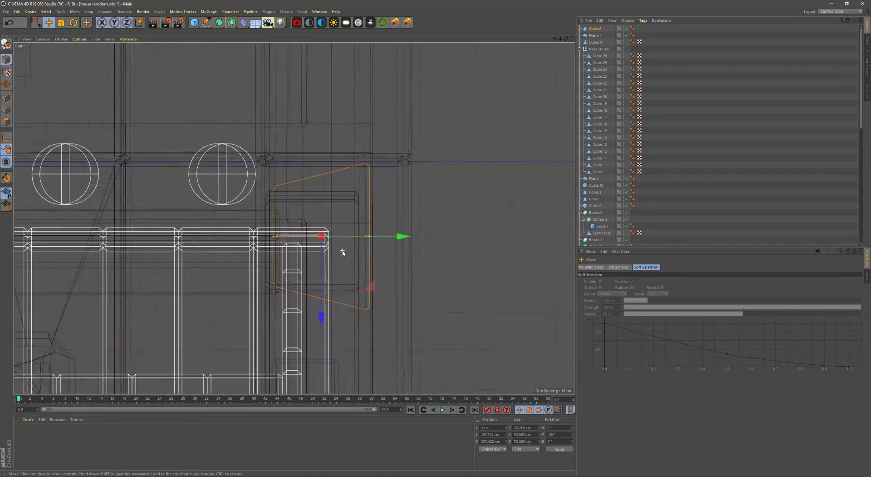
scroll(344, 249, down, 2)
key(p)
scroll(348, 242, up, 1)
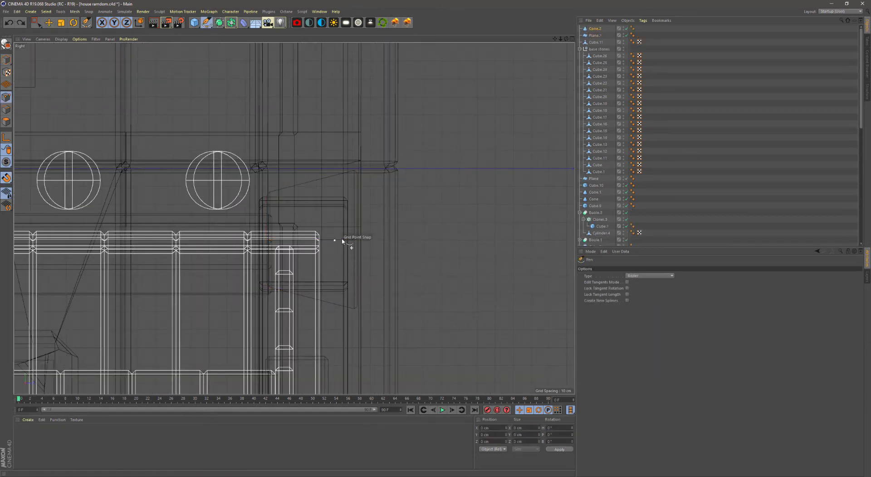
click(459, 240)
alt+middle_drag(461, 244, 281, 283)
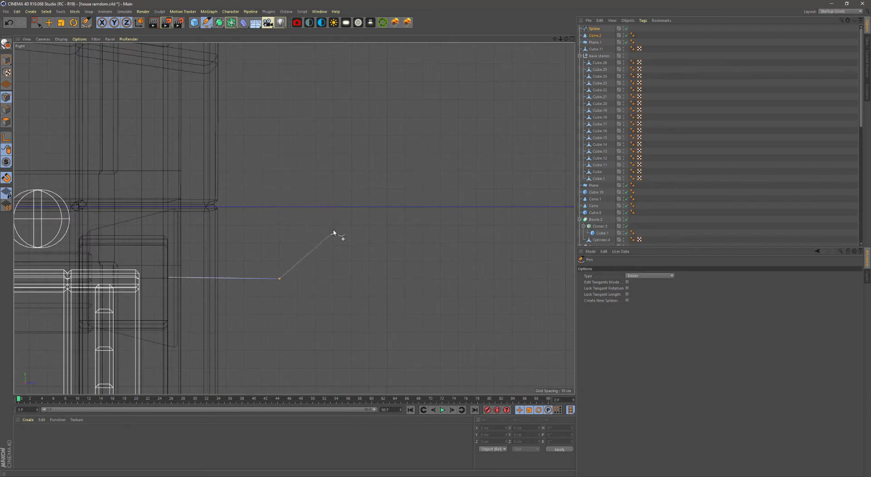
drag(333, 231, 334, 200)
alt+middle_drag(332, 186, 331, 267)
scroll(331, 267, down, 2)
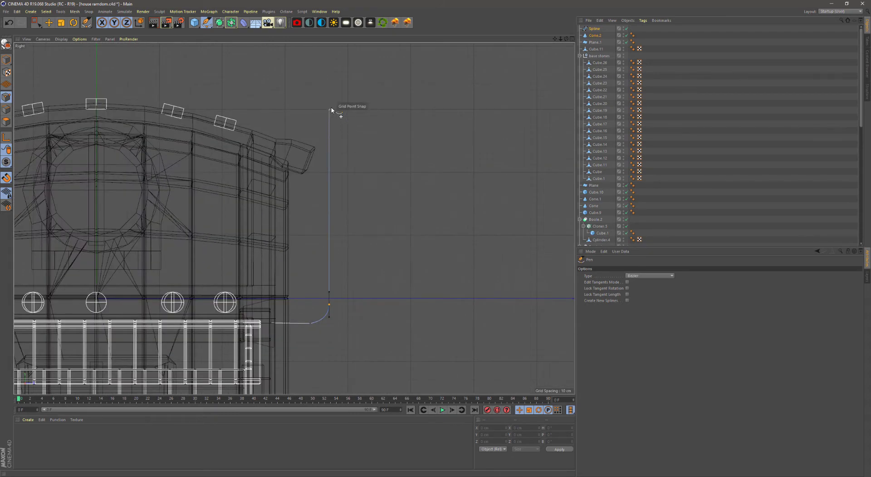
click(36, 22)
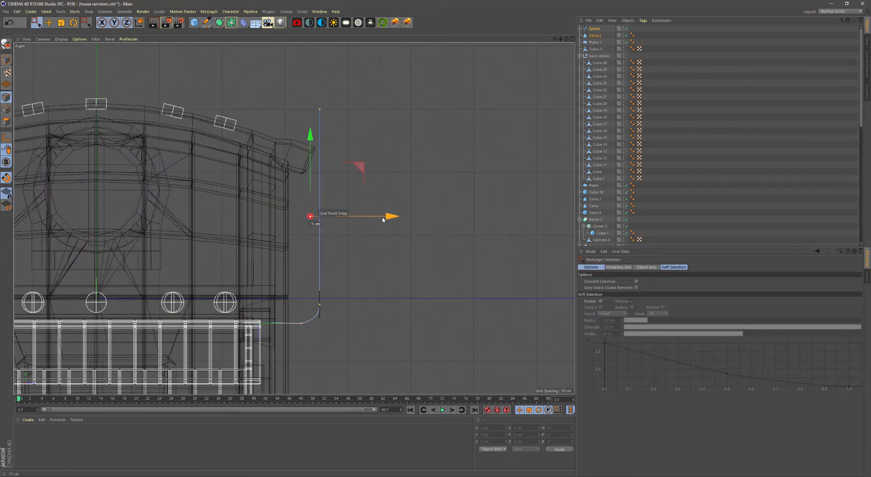
Chamfer the path's corner and add extra points to the spline
key(F1)
mouse_move(383, 220)
alt+mouse_down()
mouse_move(333, 66)
mouse_move(350, 228)
alt+mouse_up()
right_click(439, 239)
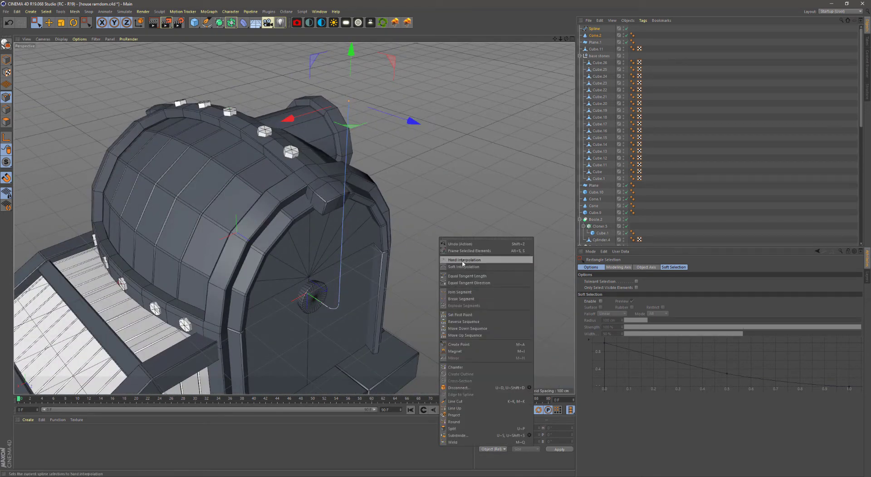
click(456, 366)
right_click(455, 356)
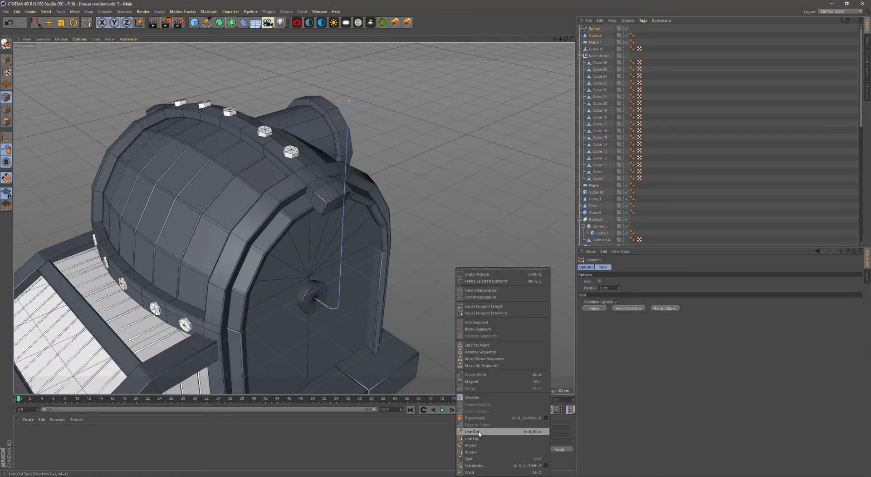
click(484, 375)
Add a Circle profile and a Sweep generator for the pipe
key(F5)
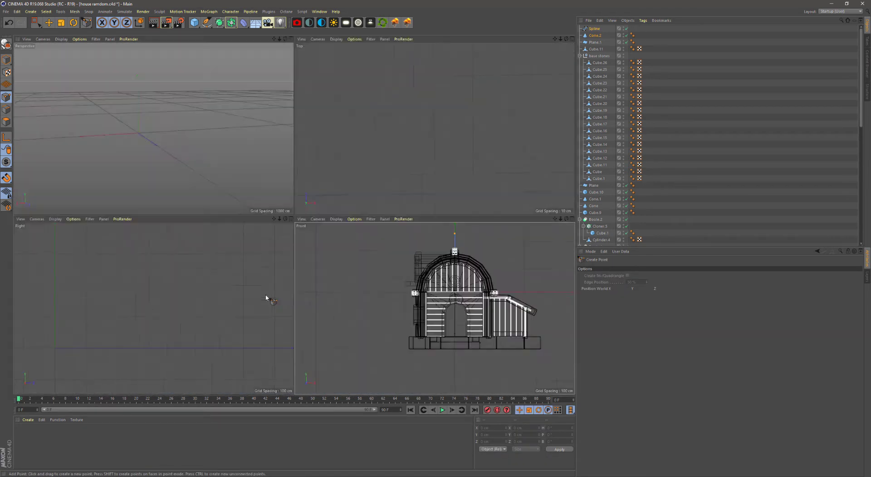
middle_click(266, 298)
key(F1)
drag(207, 22, 262, 44)
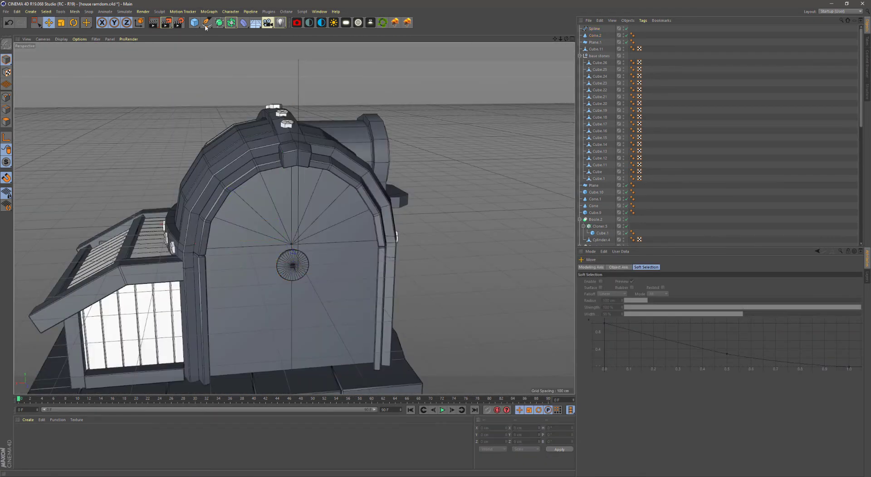
click(220, 22)
Parent Circle and spline under the Sweep, scale it to a third, and shift it with Cone.2 along X
alt+click(245, 27)
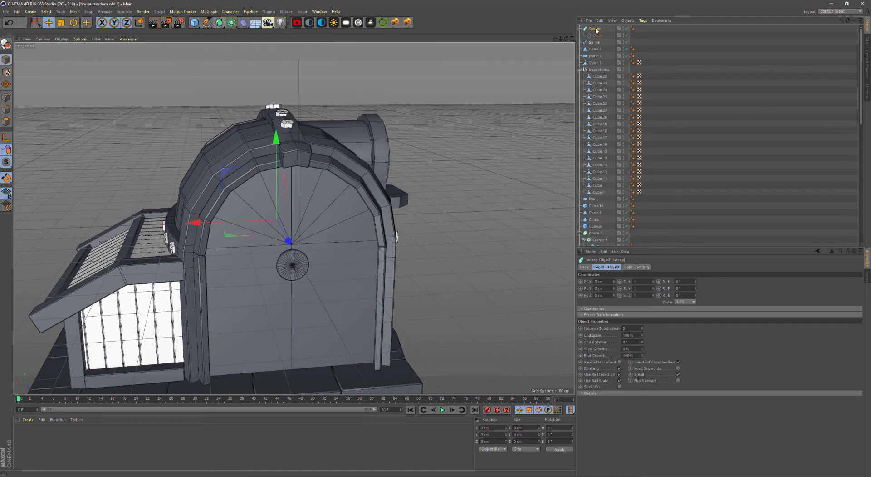
key(t)
drag(364, 204, 268, 209)
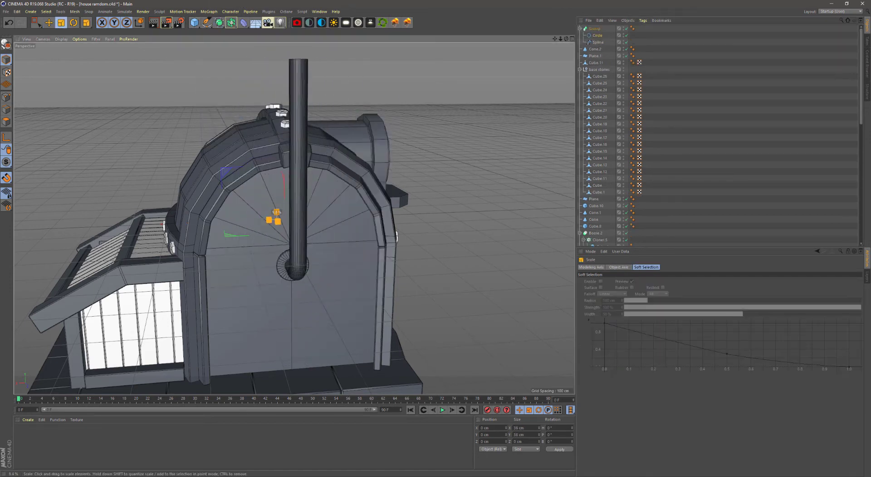
ctrl+click(595, 49)
mouse_move(195, 222)
mouse_down()
mouse_move(180, 247)
mouse_move(309, 255)
mouse_move(220, 181)
mouse_move(355, 288)
mouse_move(208, 219)
mouse_up()
click(220, 181)
Make the path spline Cubic and try Subdivided Circle intermediate points with 25 cm maximum length
click(599, 41)
click(640, 328)
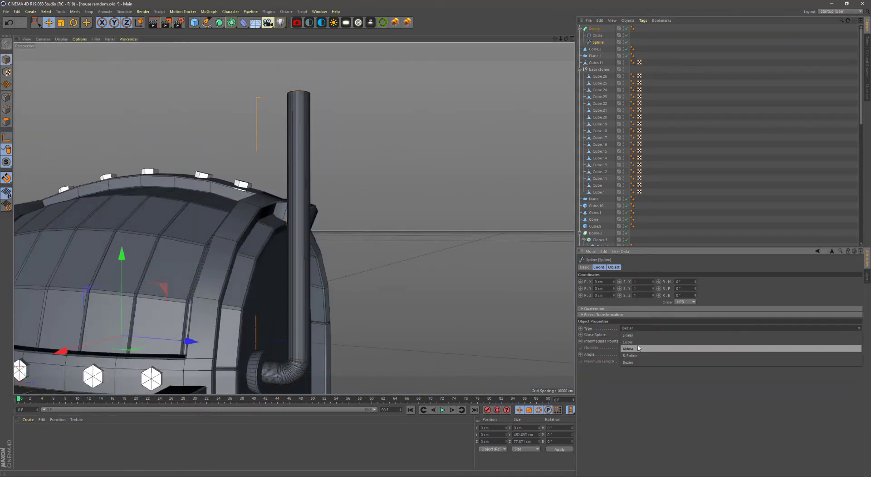
click(640, 341)
click(598, 35)
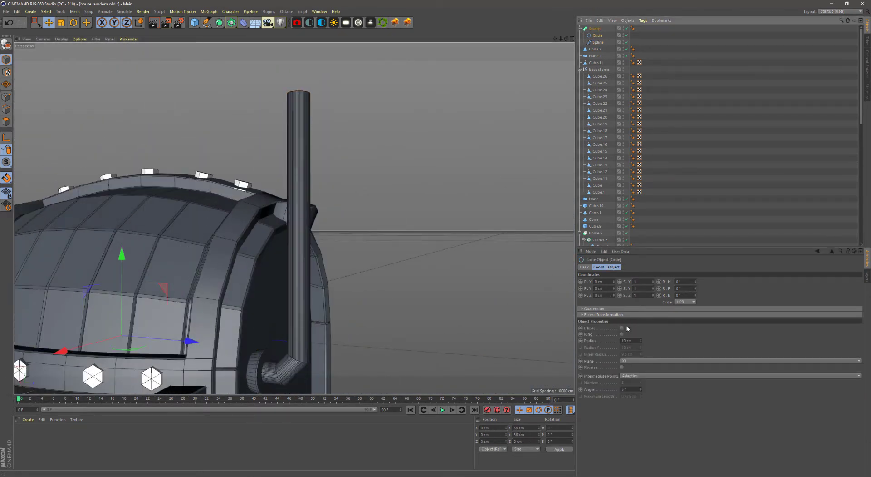
click(739, 376)
click(635, 409)
click(631, 396)
text(4)
key(Return)
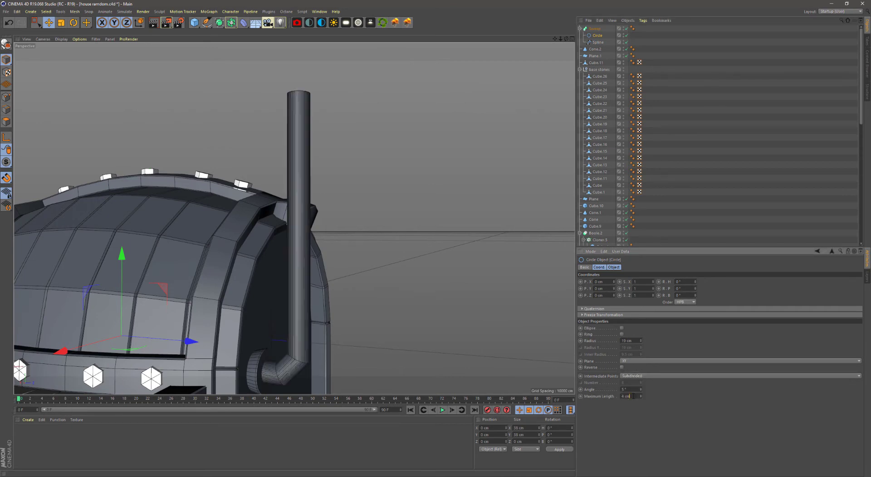
text(25)
key(Return)
Set the Circle's intermediate points to Natural and its radius to 25 cm
alt+drag(376, 327, 376, 230)
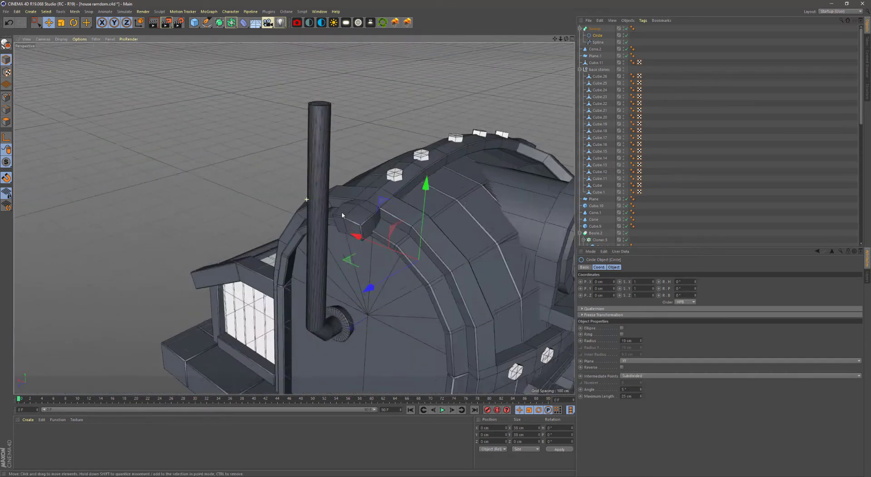
click(636, 375)
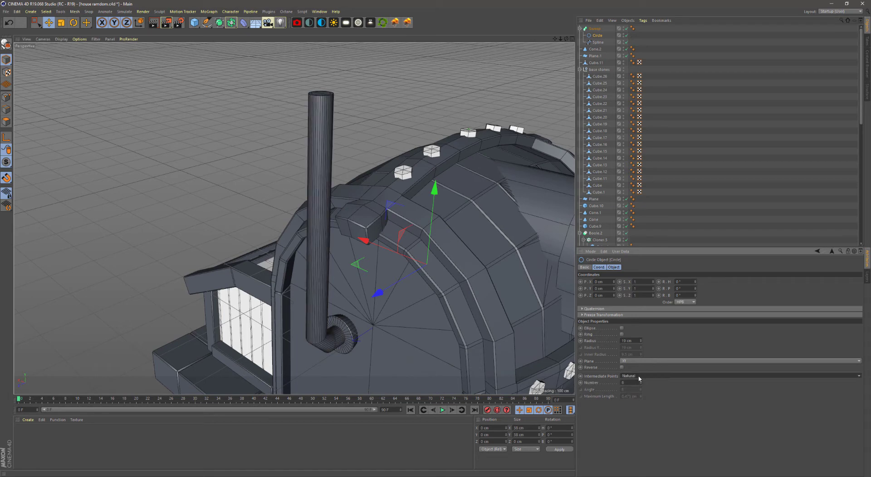
click(639, 378)
click(639, 378)
click(631, 381)
text(1)
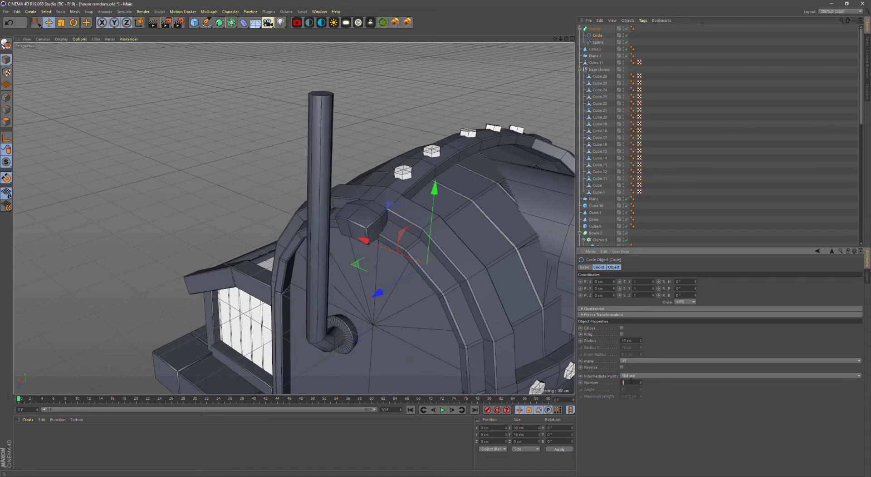
alt+drag(347, 259, 346, 191)
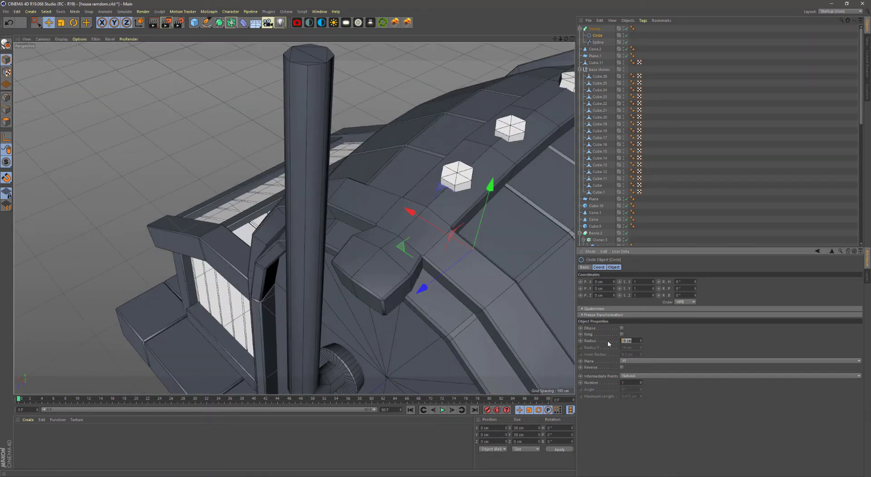
text(25)
key(Return)
Convert the Sweep into an editable polygon object
alt+drag(511, 335, 409, 318)
click(311, 190)
key(c)
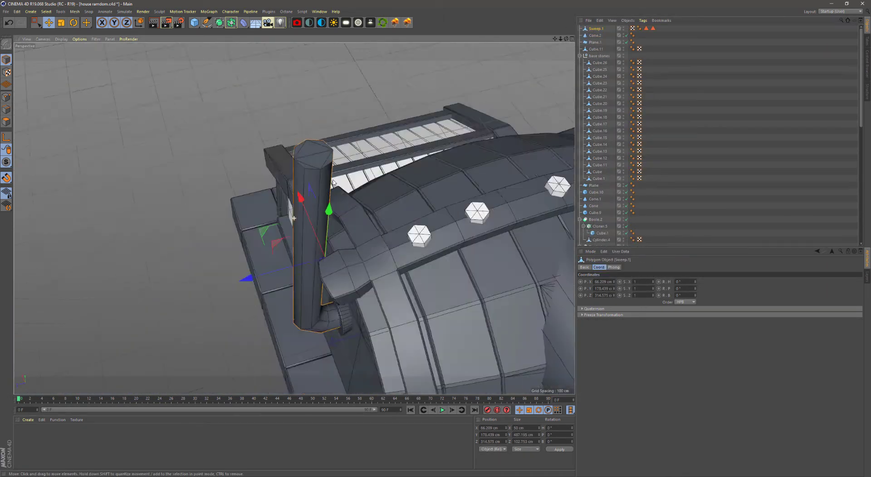
Cut an edge loop around the upper chimney pipe
click(6, 96)
right_click(264, 229)
click(295, 322)
mouse_move(295, 323)
alt+mouse_down()
mouse_move(386, 82)
mouse_move(318, 50)
alt+mouse_up()
click(317, 272)
click(49, 23)
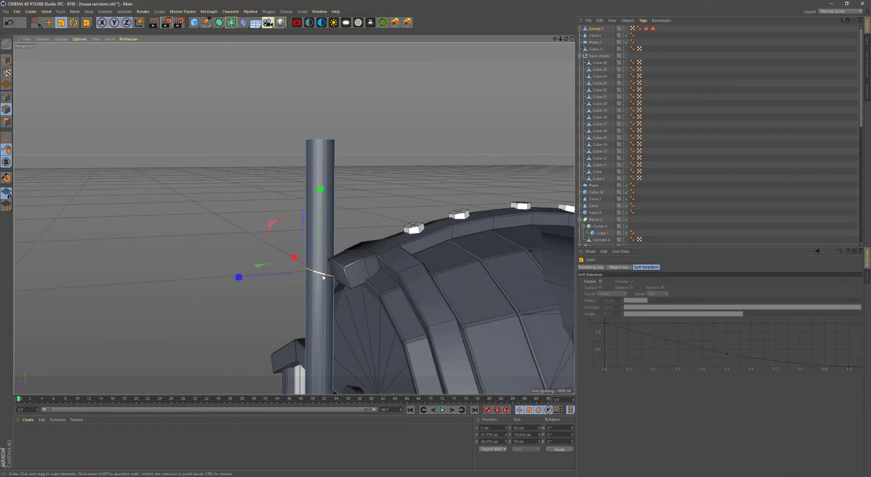
key(e)
alt+drag(182, 181, 323, 197)
scroll(323, 197, up, 5)
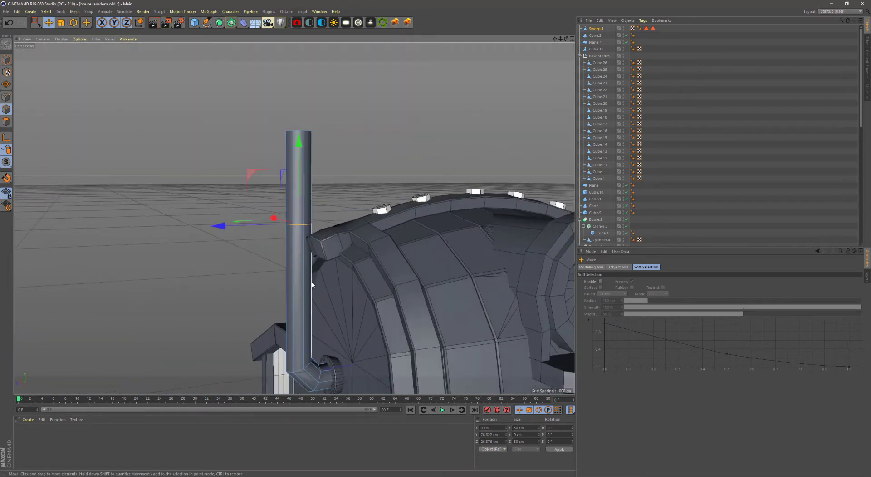
Extrude the upper pipe section outward to start widening it into a cap
key(k)
key(l)
key(e)
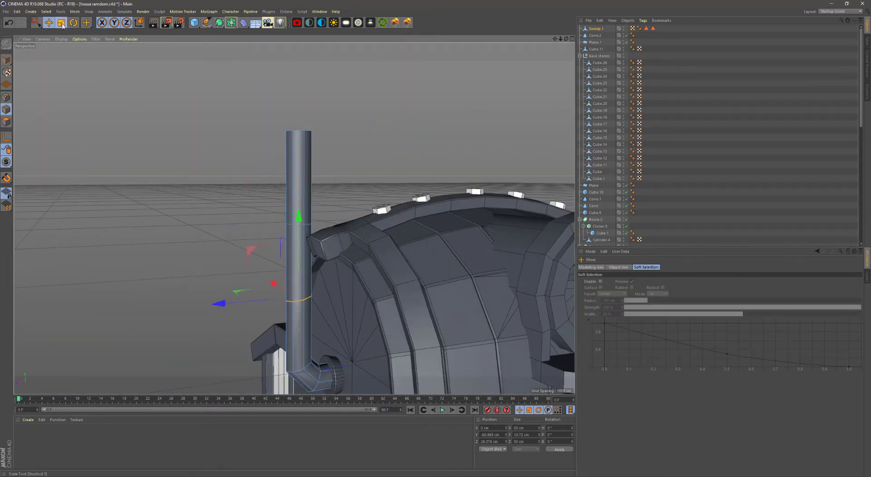
mouse_move(300, 216)
alt+mouse_down()
mouse_move(273, 191)
mouse_move(251, 145)
mouse_move(252, 191)
mouse_move(298, 214)
mouse_move(357, 183)
alt+mouse_up()
key(e)
click(252, 191)
right_click(357, 183)
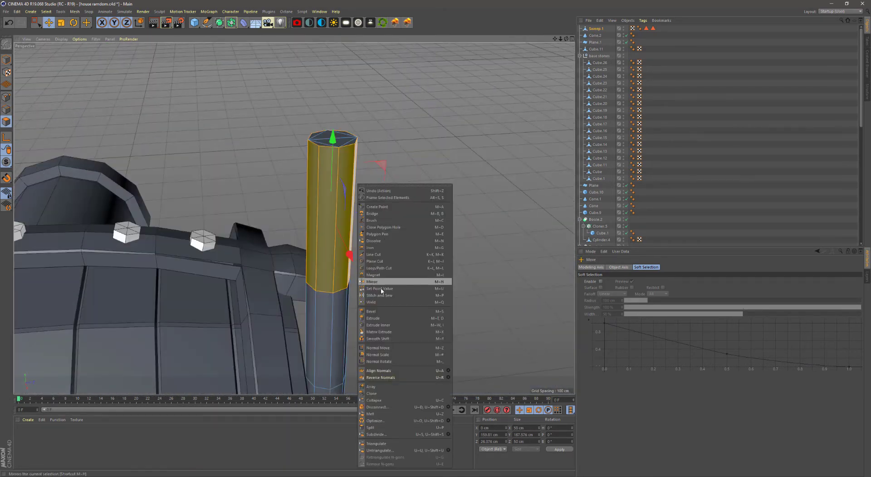
click(381, 319)
drag(381, 319, 408, 319)
Loop-select the polygons across the top of the chimney
alt+drag(336, 213, 148, 163)
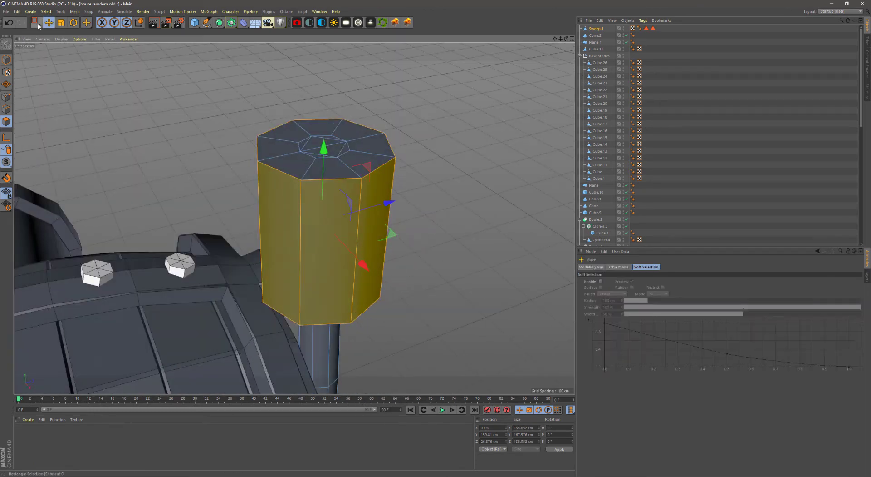
click(46, 11)
click(64, 52)
click(346, 154)
mouse_move(345, 155)
mouse_down()
mouse_move(84, 59)
mouse_move(484, 243)
mouse_move(385, 261)
mouse_up()
key(e)
key(F4)
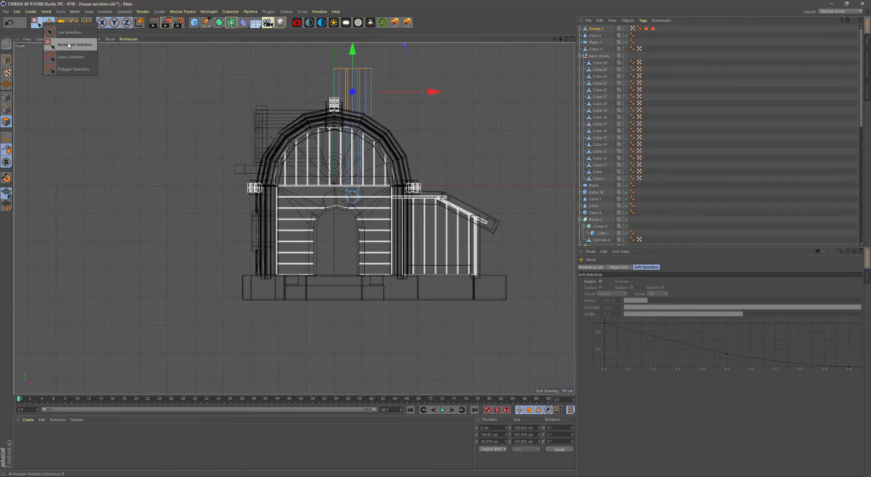
click(69, 32)
key(F1)
mouse_move(224, 156)
alt+mouse_down()
mouse_move(329, 263)
mouse_move(266, 175)
mouse_move(202, 111)
alt+mouse_up()
Loop-select the chimney's top edge loop and scale it inward
click(45, 12)
click(64, 56)
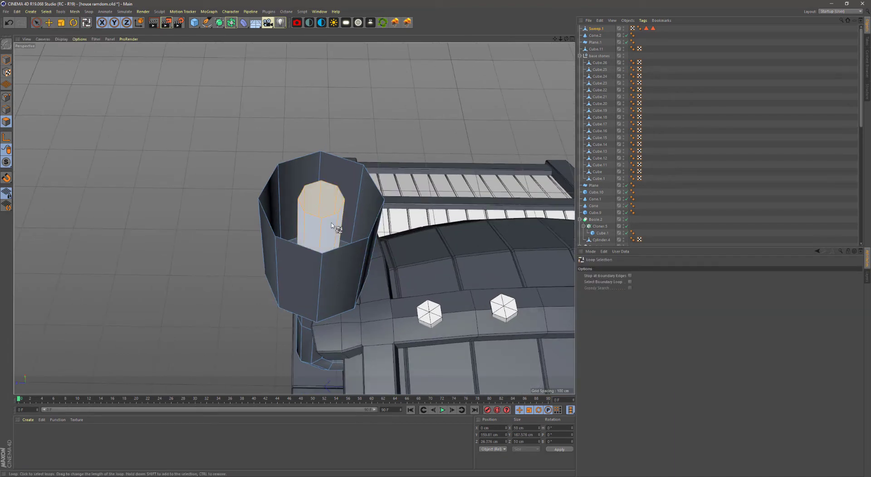
click(332, 225)
alt+drag(332, 226, 116, 132)
key(e)
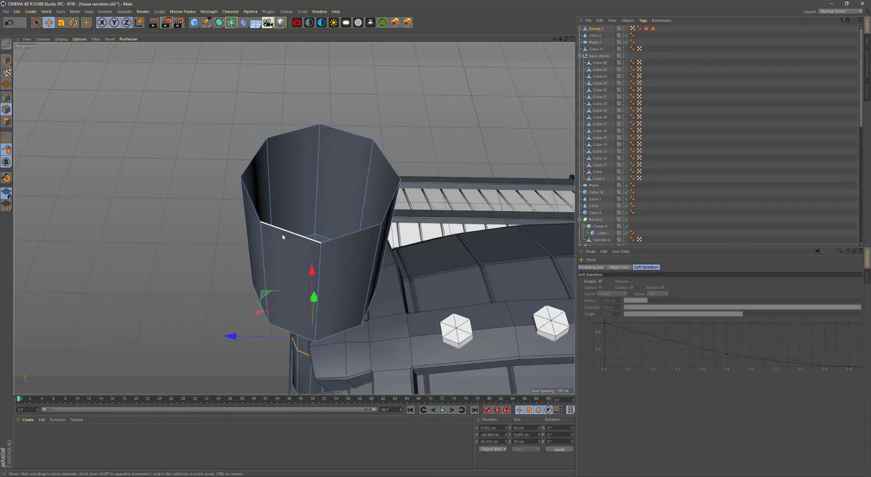
click(64, 24)
mouse_move(194, 216)
mouse_down()
mouse_move(53, 54)
mouse_move(331, 45)
mouse_move(365, 171)
mouse_move(408, 177)
mouse_up()
key(e)
Add a loop cut on the cup, raise it higher and widen it slightly
right_click(431, 173)
click(454, 282)
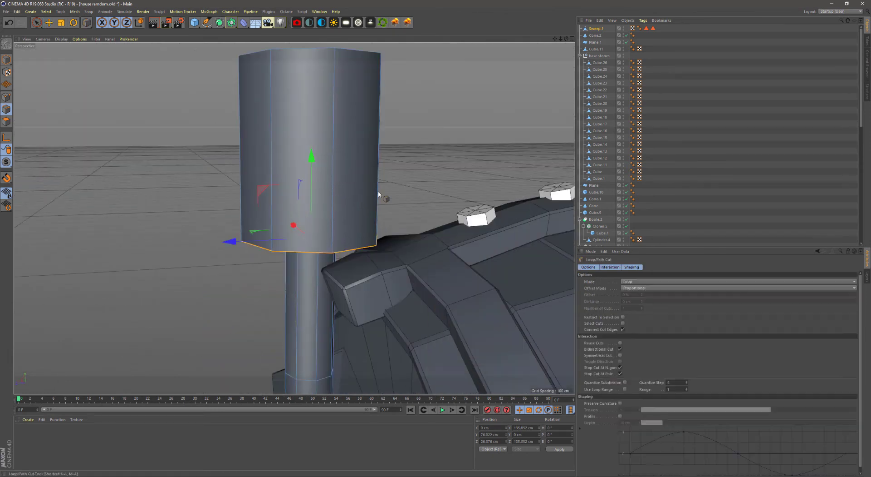
key(e)
key(t)
mouse_move(145, 151)
mouse_down()
mouse_move(64, 153)
mouse_move(253, 120)
mouse_up()
click(49, 23)
drag(302, 195, 304, 175)
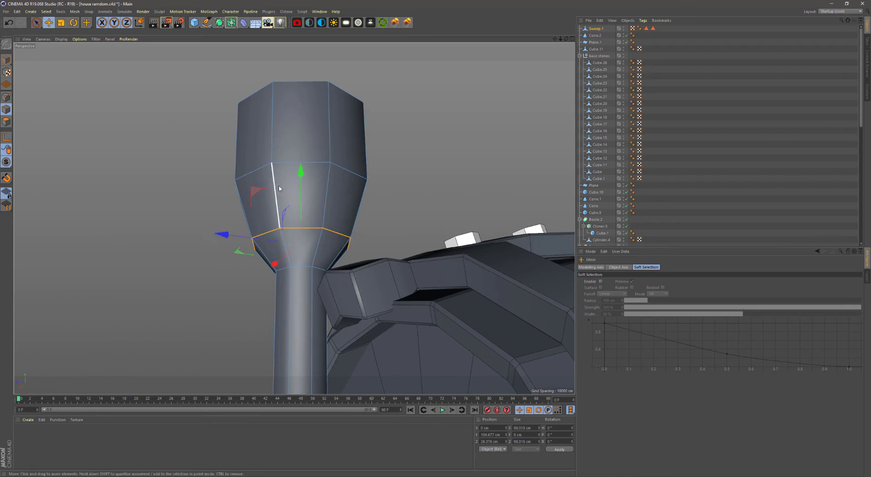
key(F3)
drag(285, 245, 286, 167)
drag(190, 151, 200, 150)
key(F1)
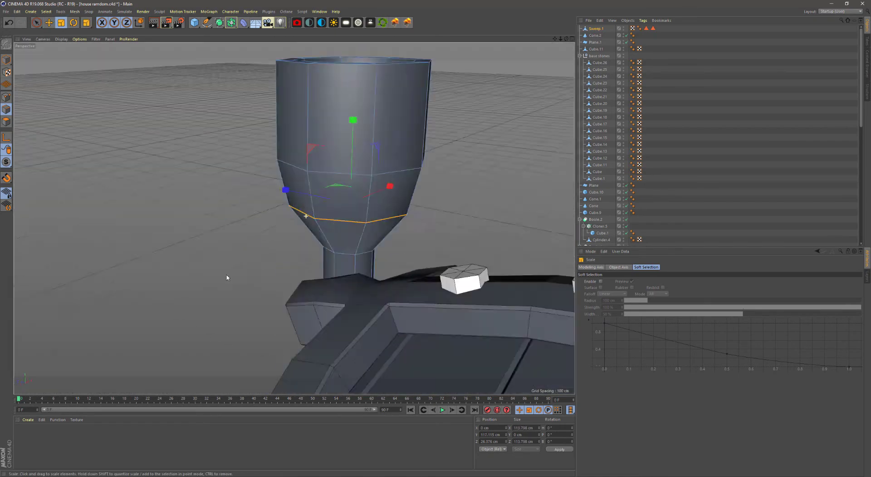
mouse_move(228, 272)
alt+mouse_down()
mouse_move(321, 292)
mouse_move(454, 285)
mouse_move(431, 234)
mouse_move(317, 241)
mouse_move(241, 228)
alt+mouse_up()
Bevel the cup's top rim loop so the chimney top is hollow
scroll(292, 230, up, 5)
double_click(241, 228)
key(m)
key(s)
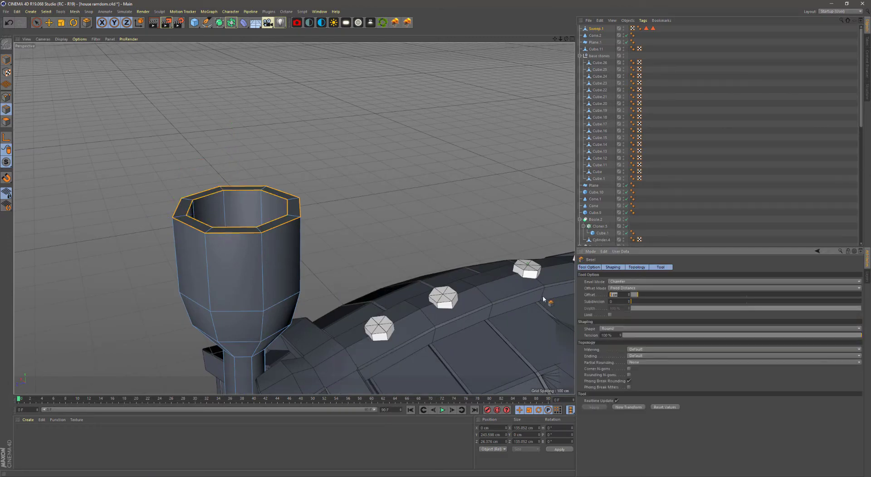
click(6, 59)
key(e)
scroll(369, 219, down, 3)
alt+drag(369, 220, 52, 132)
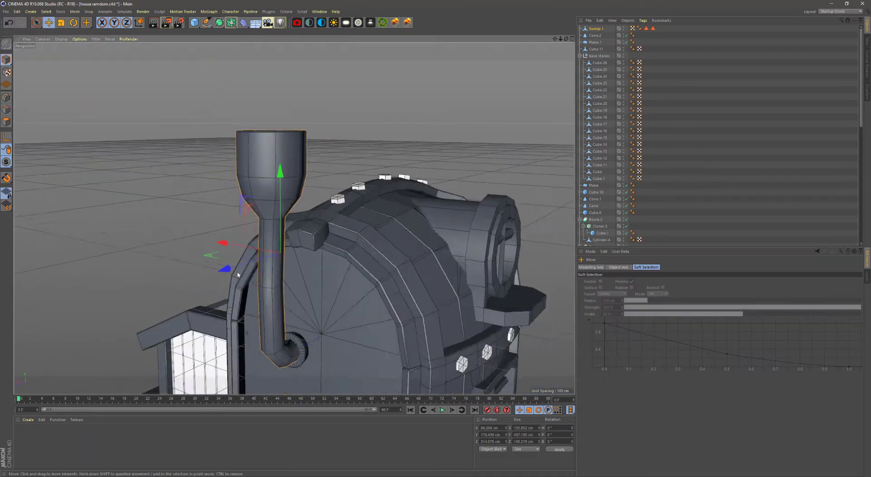
Ring-select a band of polygons lower on the chimney pipe
click(6, 121)
key(u)
key(l)
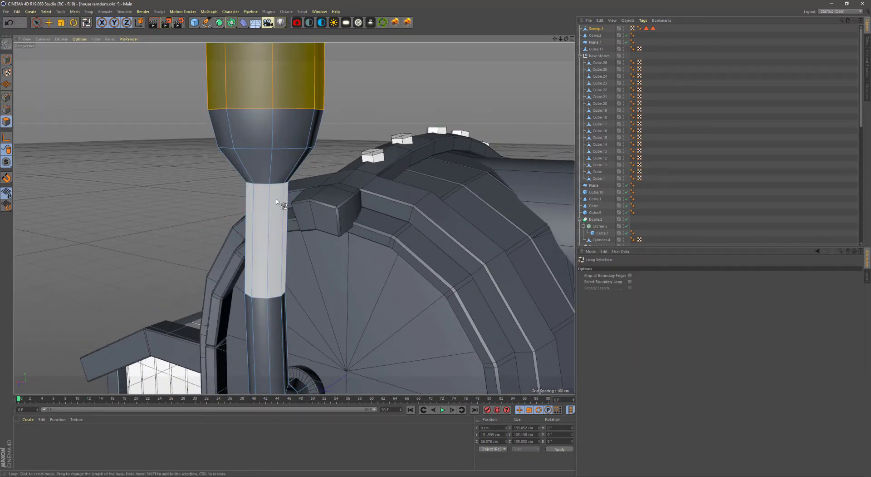
click(268, 236)
key(m)
key(Escape)
alt+drag(227, 273, 146, 136)
click(61, 22)
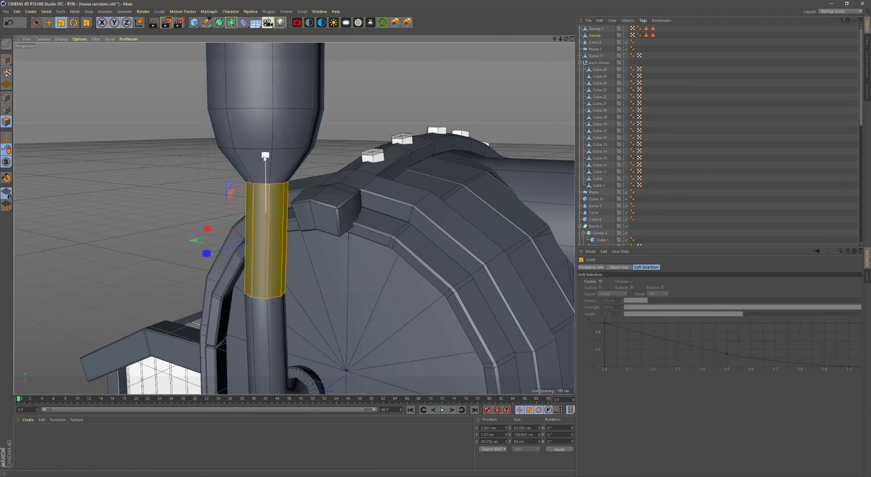
alt+drag(227, 227, 264, 212)
Loop-cut the band and extrude the upper polygon ring outward into a collar
key(k)
key(l)
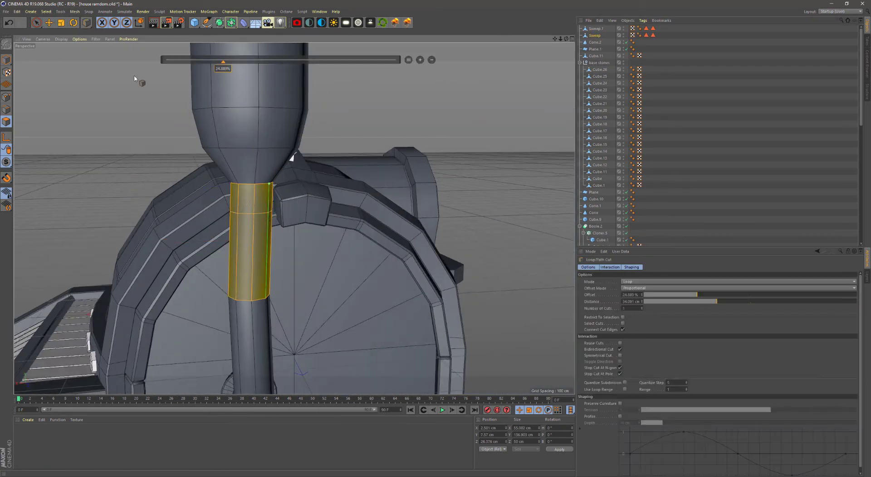
key(u)
key(l)
click(251, 198)
key(m)
key(t)
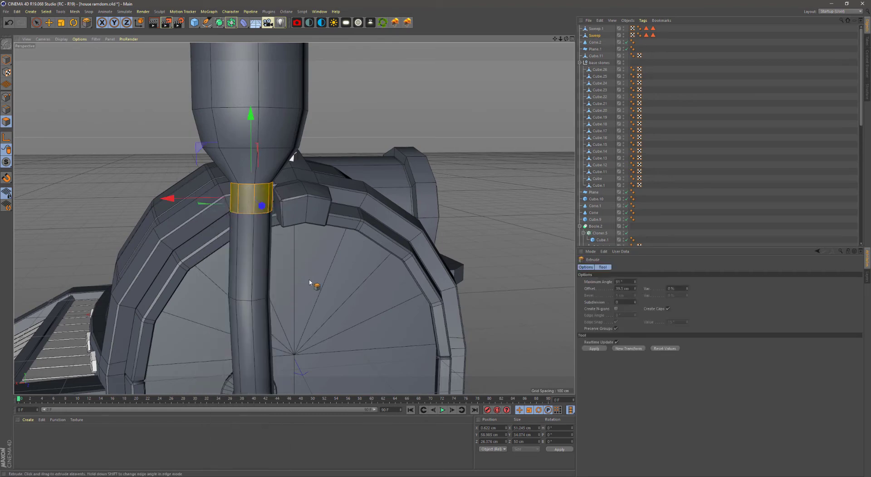
key(e)
Bevel the collar's edges and lower the collar further down the pipe
right_click(298, 228)
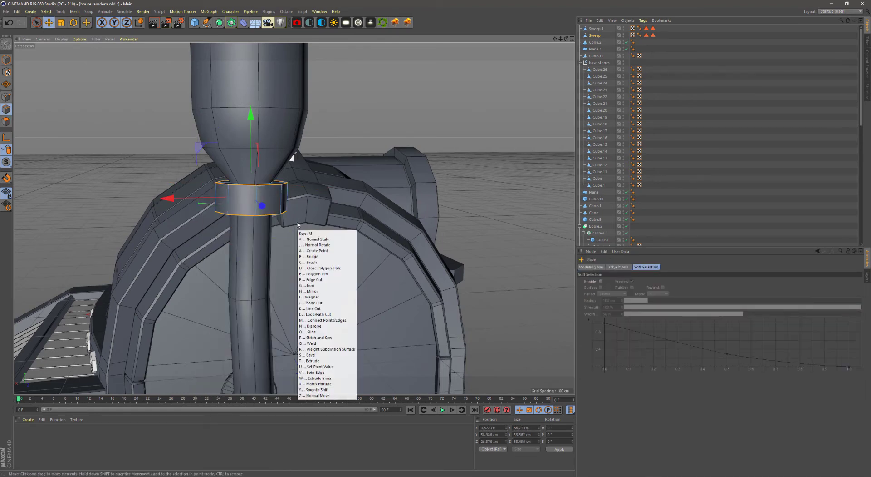
click(313, 297)
key(e)
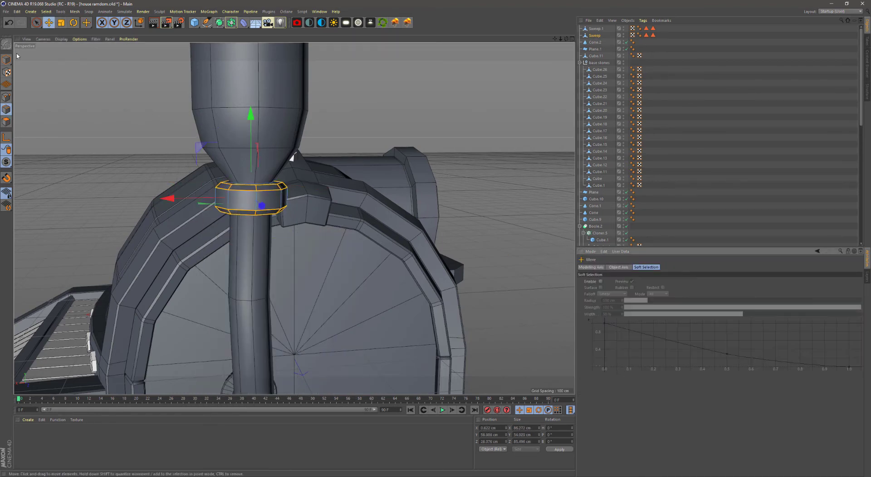
mouse_move(292, 158)
alt+mouse_down()
mouse_move(163, 154)
mouse_move(272, 190)
mouse_move(372, 250)
mouse_move(292, 218)
alt+mouse_up()
drag(357, 148, 357, 160)
mouse_move(357, 159)
alt+mouse_down()
mouse_move(314, 195)
mouse_move(303, 138)
mouse_move(237, 176)
mouse_move(432, 167)
mouse_move(289, 213)
mouse_move(304, 246)
alt+mouse_up()
Add a cube and shape it into an upright board on the doorway floor in Front view
click(194, 23)
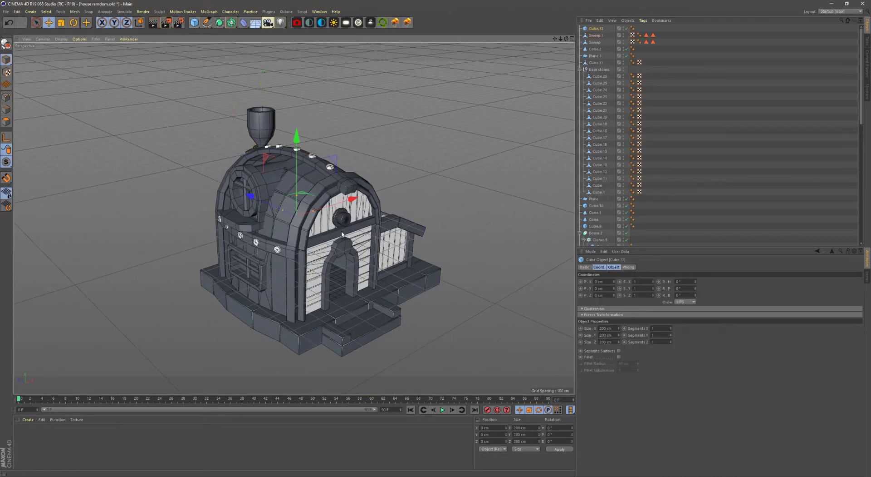
key(F4)
scroll(325, 266, up, 3)
drag(303, 132, 310, 131)
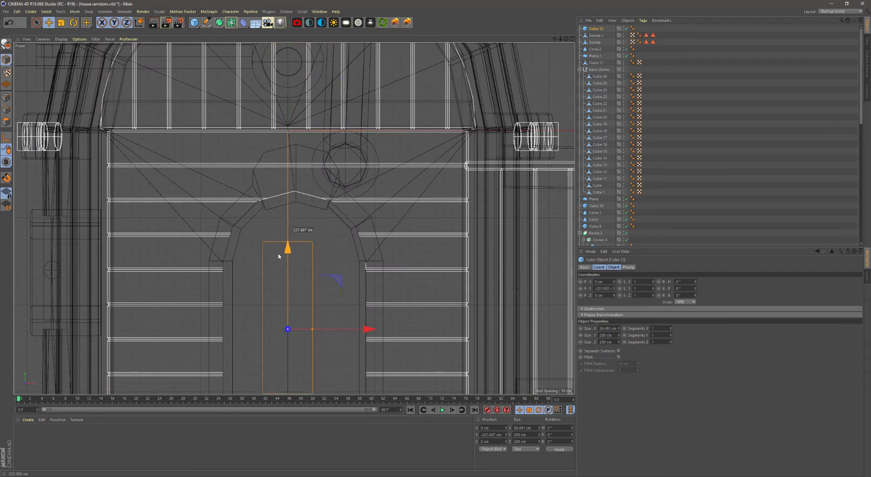
drag(279, 256, 279, 230)
scroll(334, 239, up, 2)
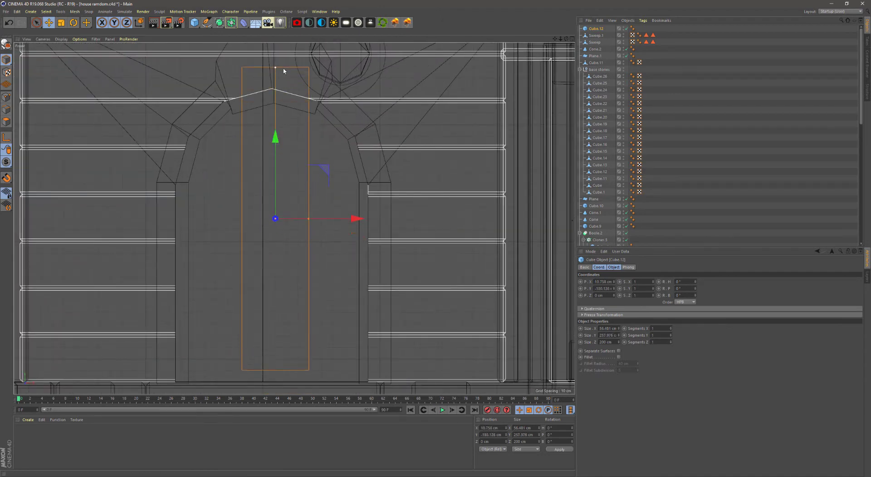
drag(275, 138, 278, 157)
scroll(278, 156, down, 2)
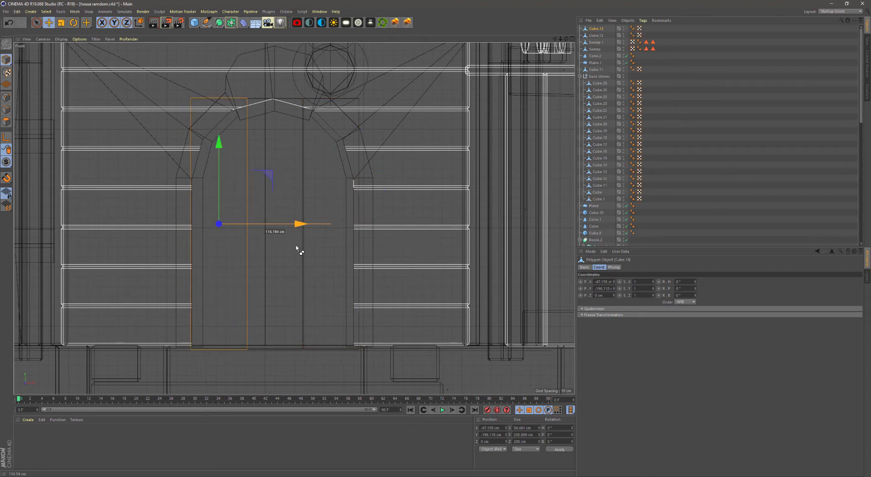
key(F1)
Select the door boards Cube.12 to Cube.14 together and frame them
shift+click(598, 43)
key(F5)
key(F3)
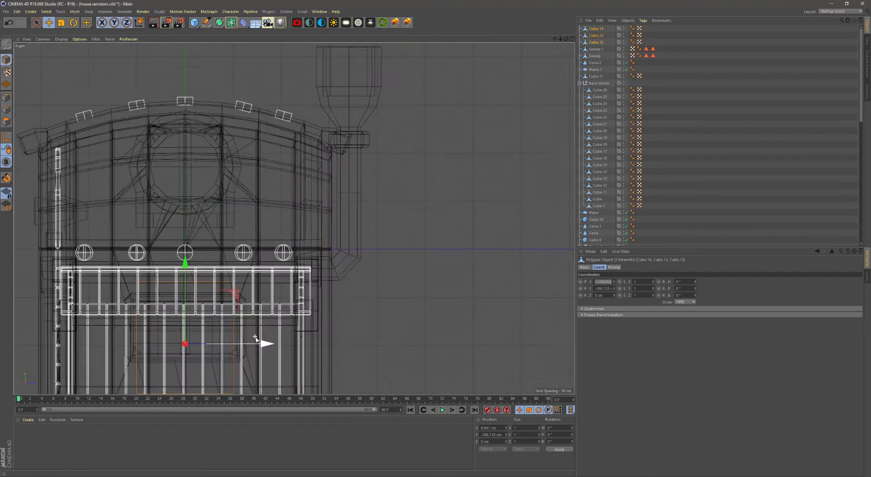
scroll(316, 222, down, 1)
key(F1)
key(o)
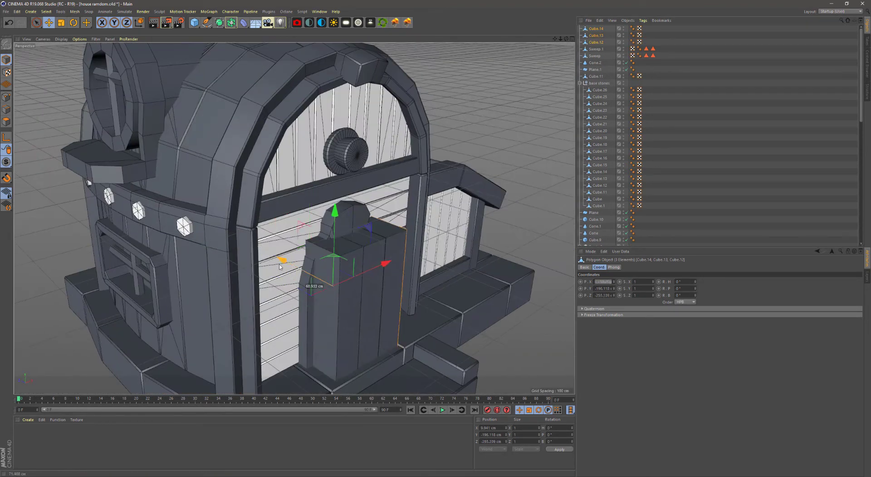
key(t)
key(t)
Slide the three boards along Z into the arched doorway and check from the front
mouse_move(303, 272)
mouse_down()
mouse_move(351, 306)
mouse_move(345, 286)
mouse_up()
alt+drag(363, 313, 402, 314)
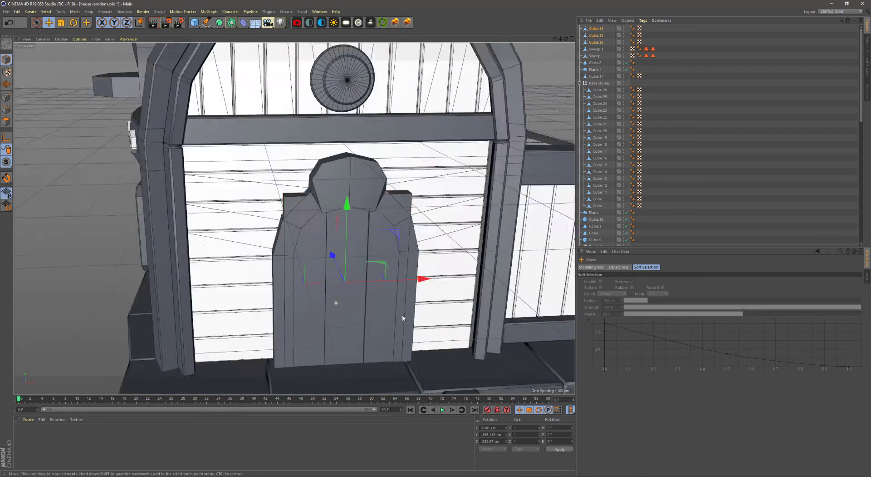
scroll(403, 314, up, 3)
key(F5)
key(F1)
alt+drag(19, 211, 301, 259)
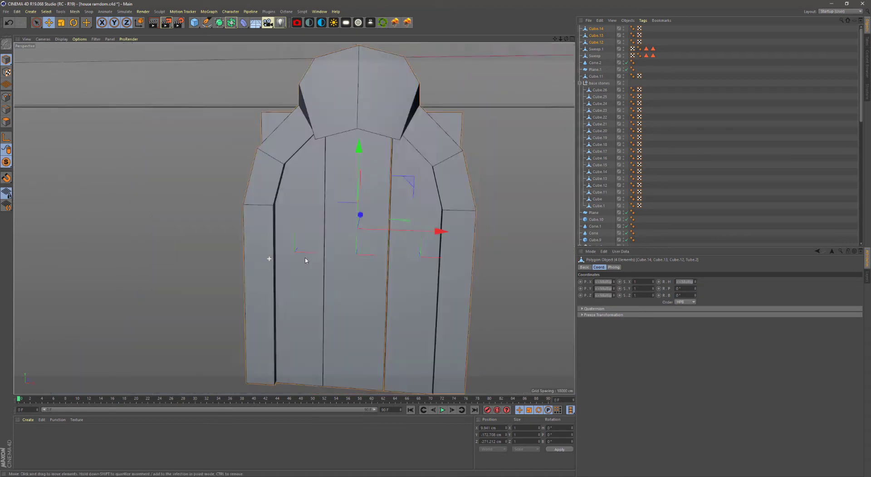
key(F4)
Select all three door boards in point editing mode
click(120, 139)
click(330, 224)
click(6, 97)
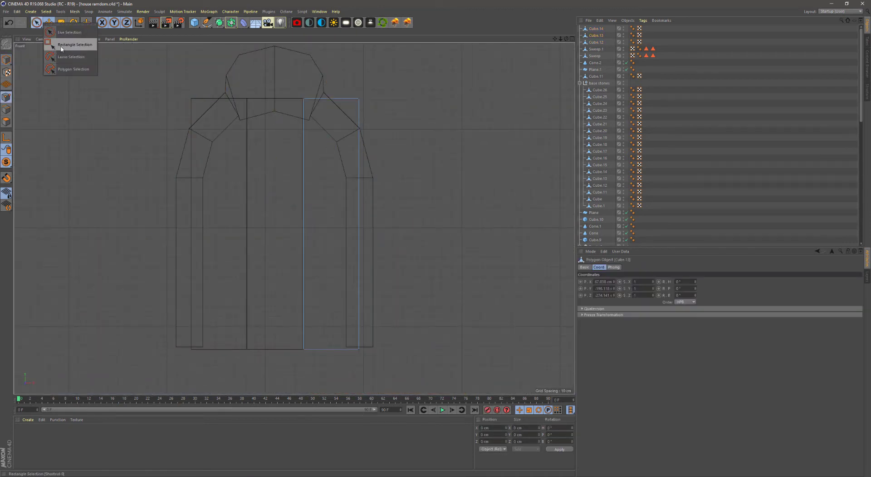
drag(36, 22, 54, 40)
click(243, 232)
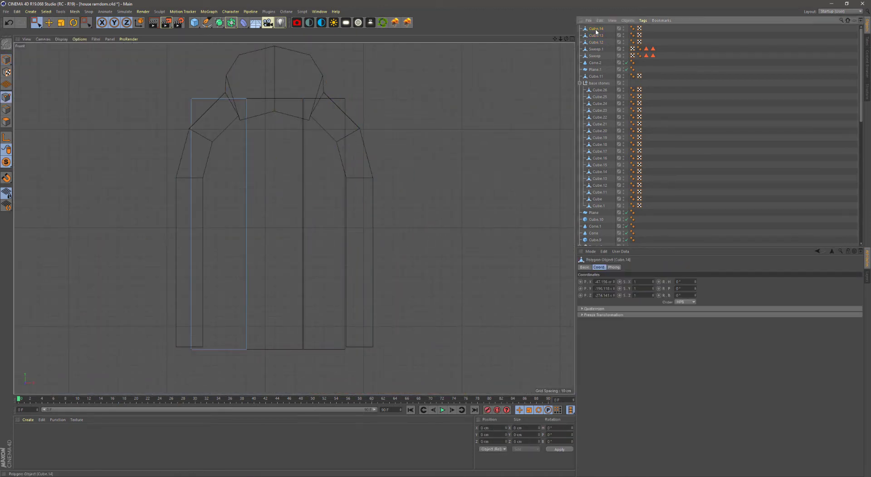
shift+click(596, 42)
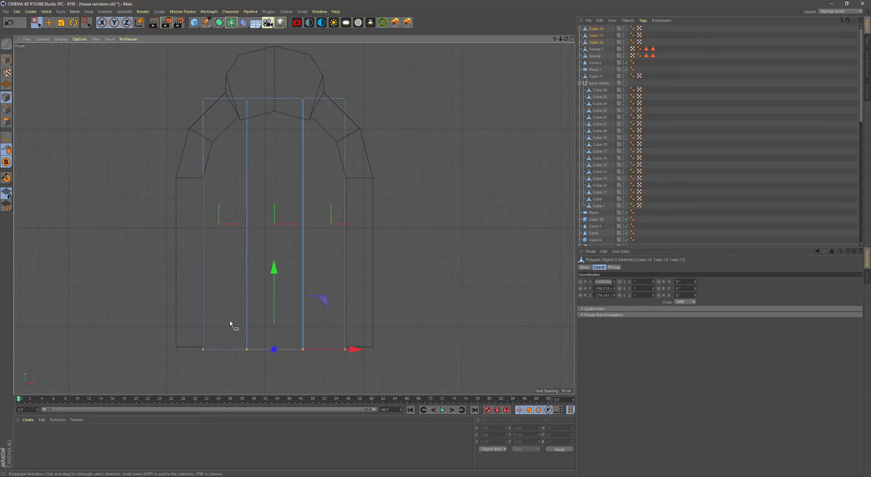
Cut a vertical edge loop through the left door board with Loop/Path Cut
right_click(331, 156)
click(363, 258)
right_click(359, 253)
right_click(379, 282)
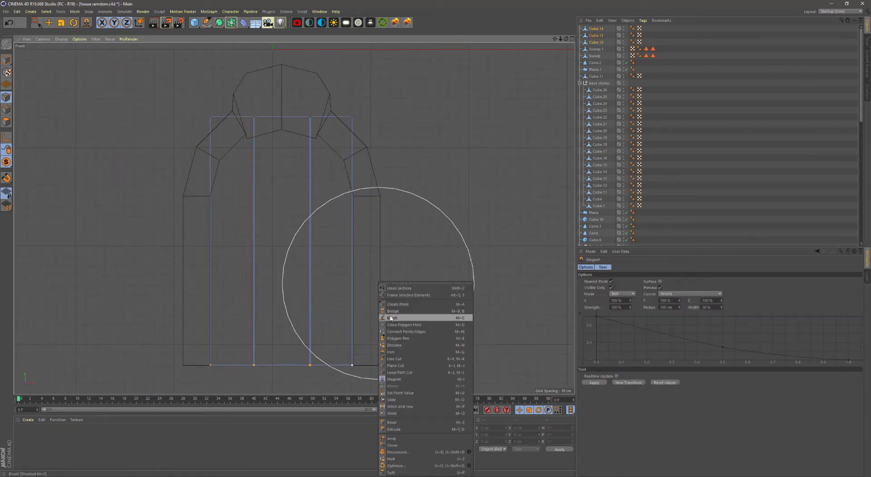
click(400, 372)
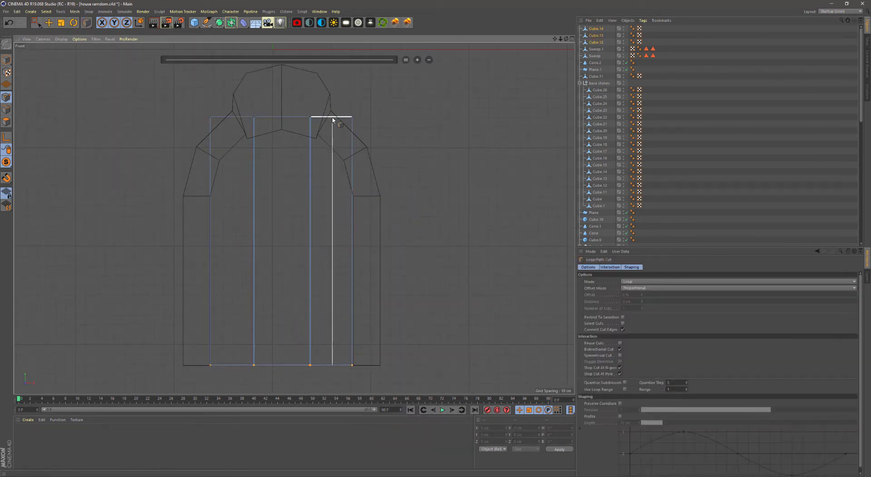
click(210, 121)
Add another loop cut through the boards and lower their top edge
right_click(307, 166)
click(328, 253)
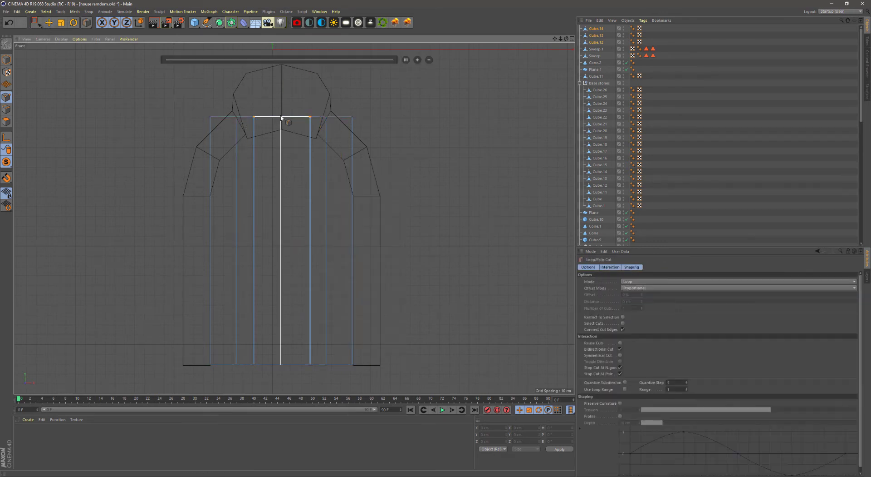
key(space)
drag(284, 57, 288, 134)
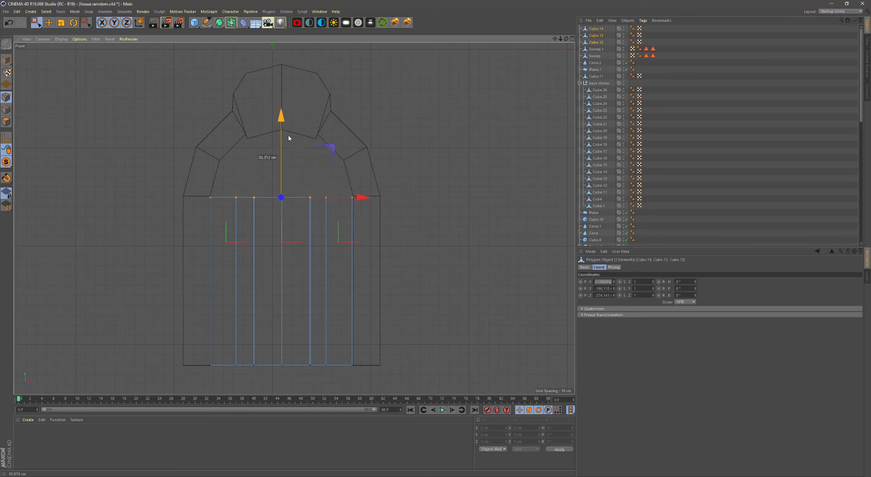
Raise the inner top points of the boards into an arch
scroll(288, 134, up, 3)
drag(209, 165, 383, 240)
drag(291, 154, 290, 62)
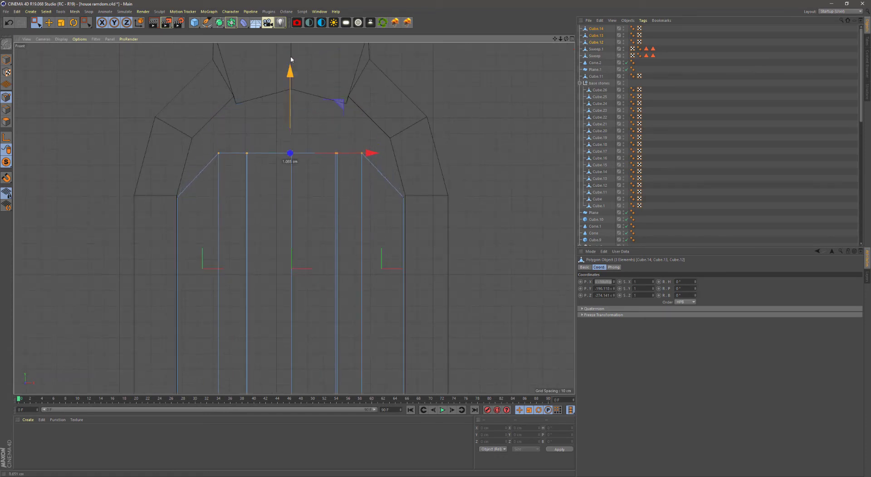
key(space)
middle_drag(256, 99, 252, 148)
drag(288, 103, 287, 99)
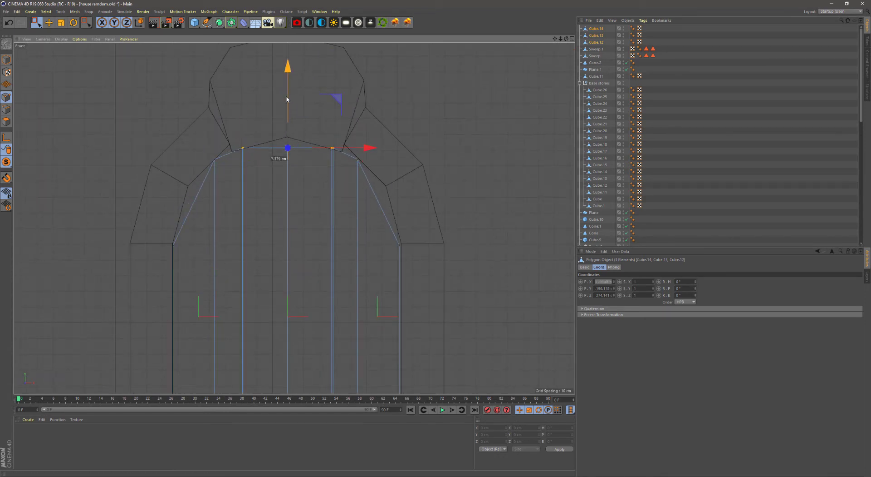
Cut another edge loop and dissolve the unwanted edge on the door
right_click(387, 220)
key(F1)
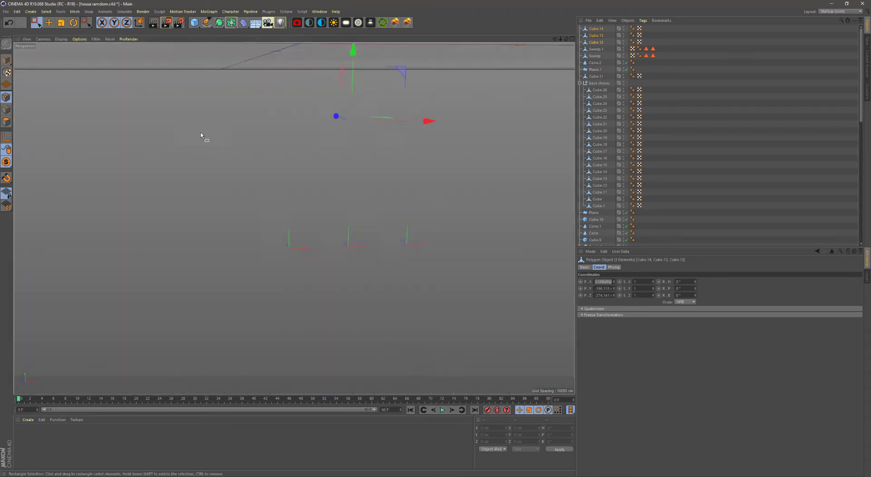
right_click(403, 224)
click(426, 280)
mouse_move(401, 218)
alt+mouse_down()
mouse_move(408, 189)
mouse_move(317, 144)
alt+mouse_up()
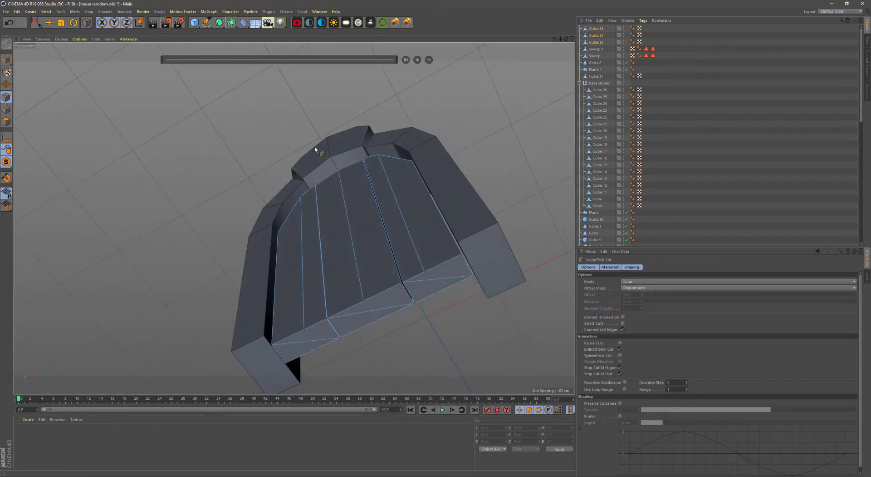
key(e)
right_click(398, 310)
click(499, 338)
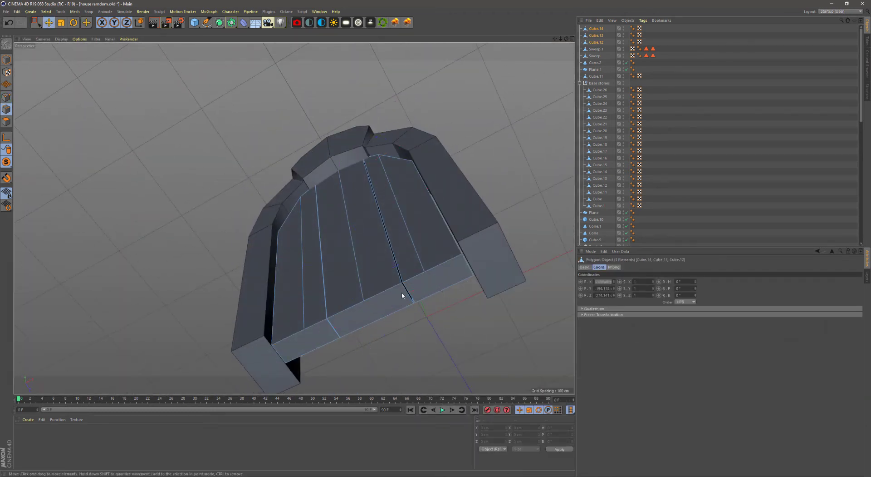
Add a new edge-loop cut running down the door planks
scroll(365, 309, up, 5)
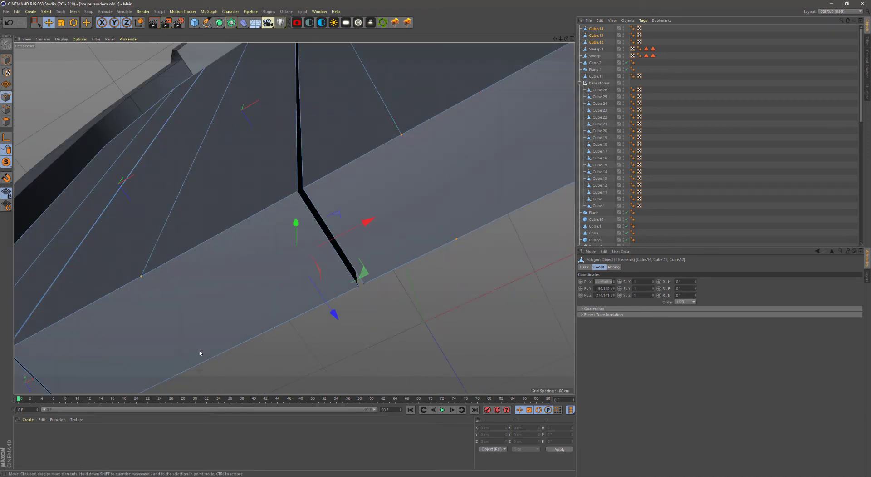
mouse_move(295, 367)
alt+mouse_down()
mouse_move(286, 288)
mouse_move(307, 326)
mouse_move(410, 185)
mouse_move(290, 229)
mouse_move(323, 182)
alt+mouse_up()
alt+right_drag(323, 183, 376, 191)
alt+drag(375, 190, 389, 188)
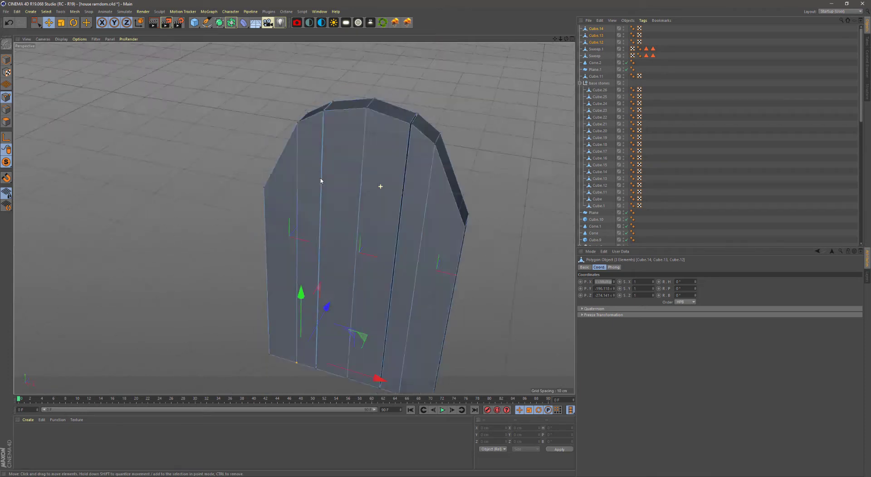
right_click(389, 189)
click(410, 278)
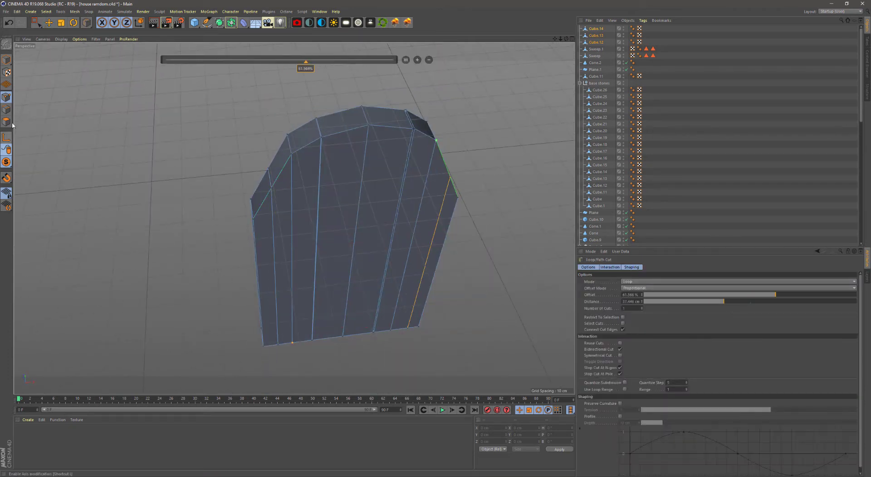
ctrl+click(596, 51)
key(o)
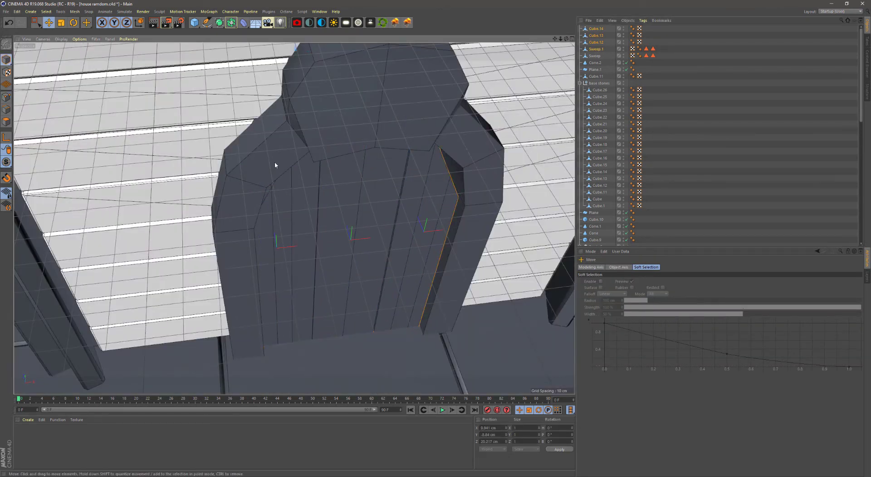
In Front view, nudge the arch points to smooth the curve
key(F5)
middle_click(394, 258)
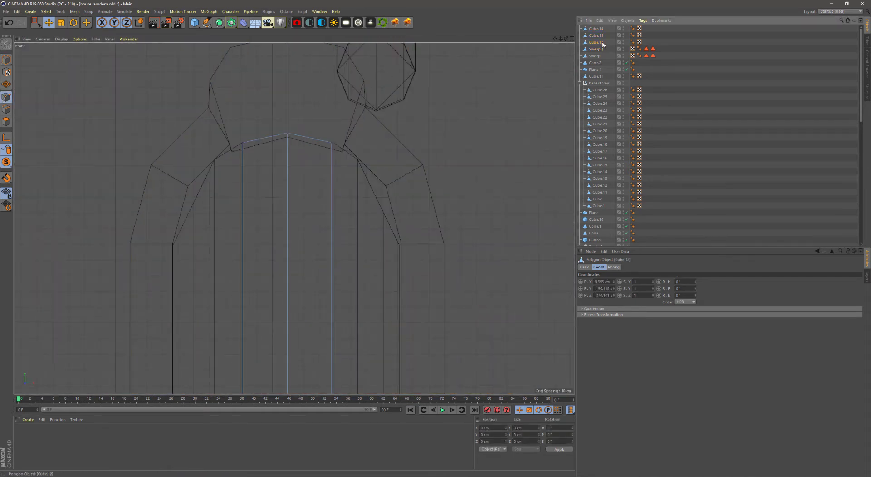
alt+middle_drag(398, 154, 395, 95)
key(0)
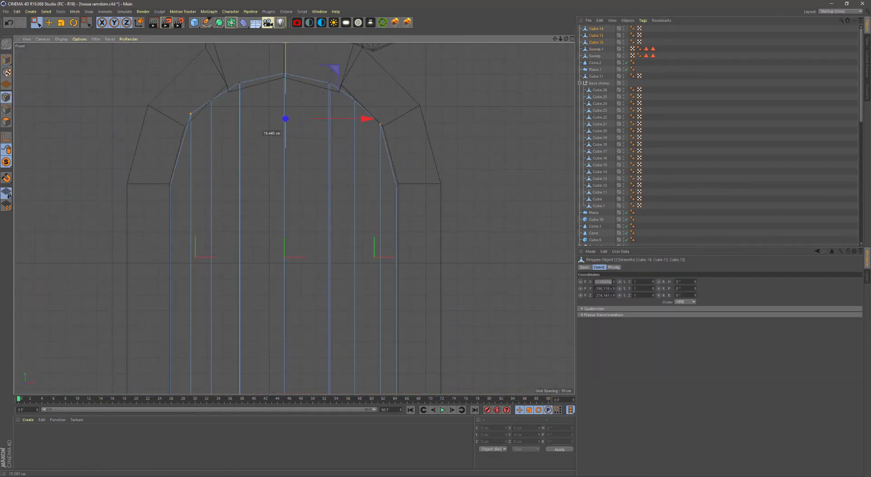
scroll(200, 118, up, 5)
scroll(217, 90, down, 3)
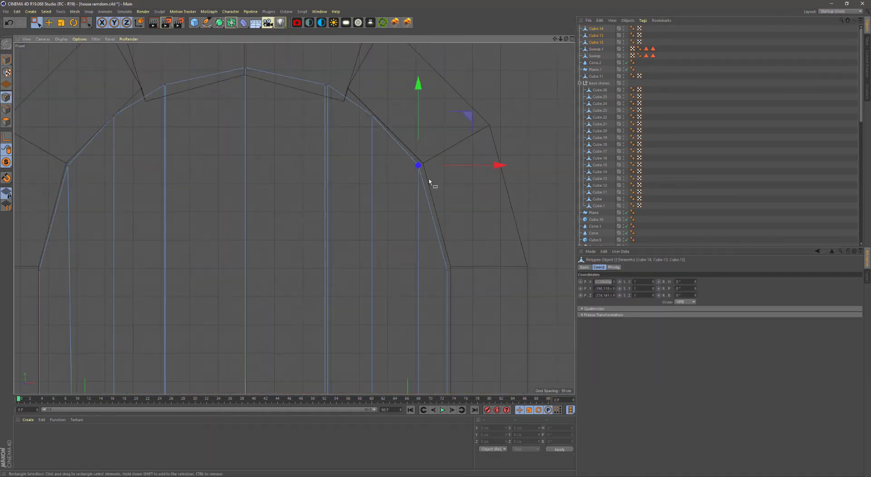
scroll(431, 185, up, 3)
scroll(337, 165, up, 3)
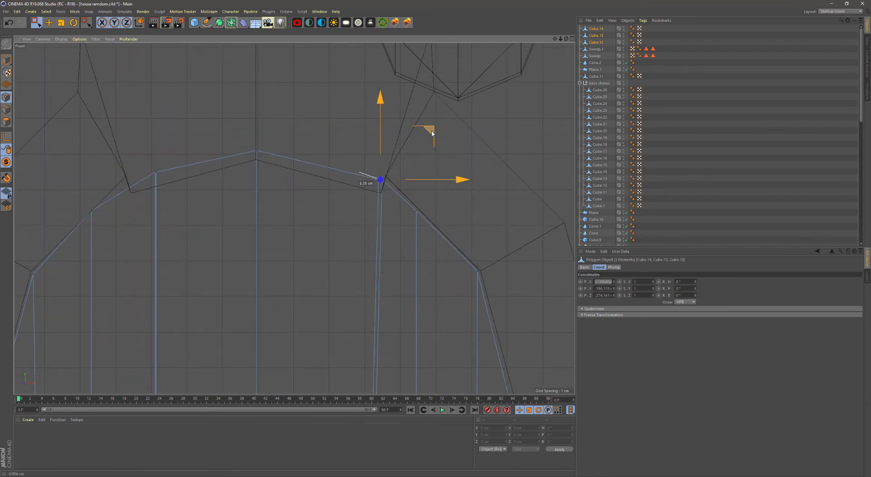
alt+middle_drag(153, 179, 302, 183)
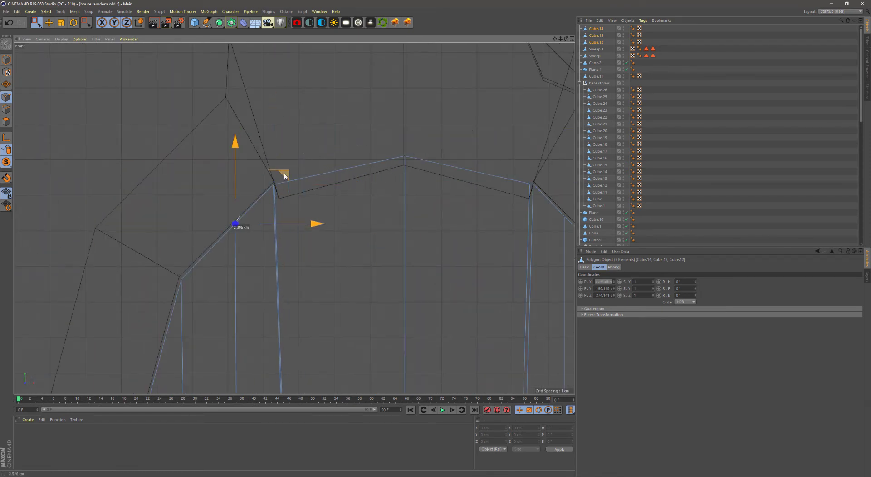
Select the three planks, starting with Cube.12, and orbit to inspect their edges
key(F1)
key(e)
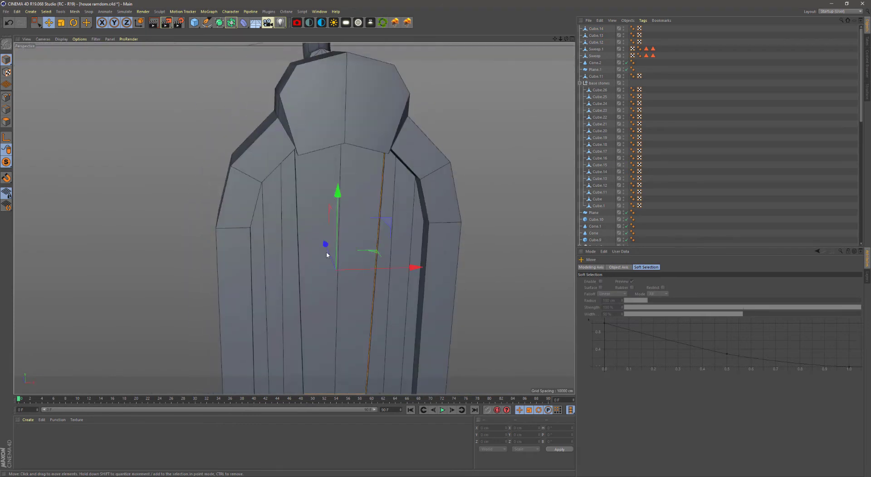
click(326, 253)
shift+click(305, 250)
middle_click(305, 250)
key(F1)
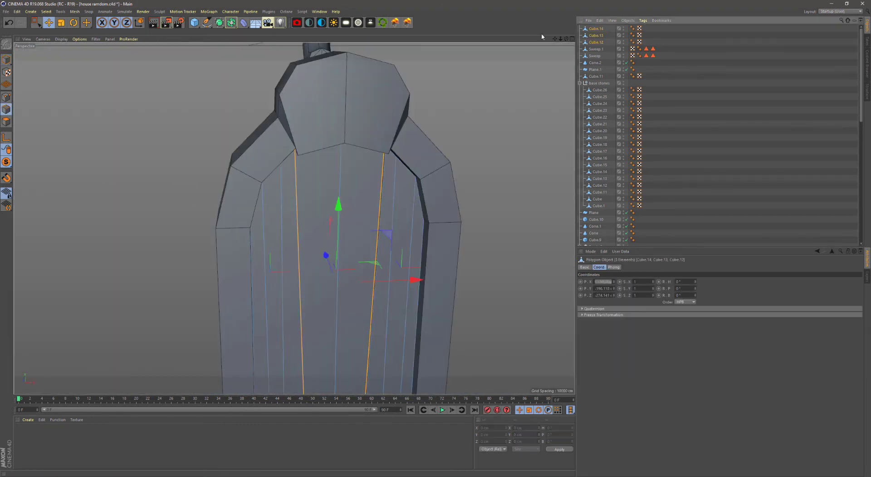
scroll(347, 150, down, 3)
scroll(346, 150, down, 3)
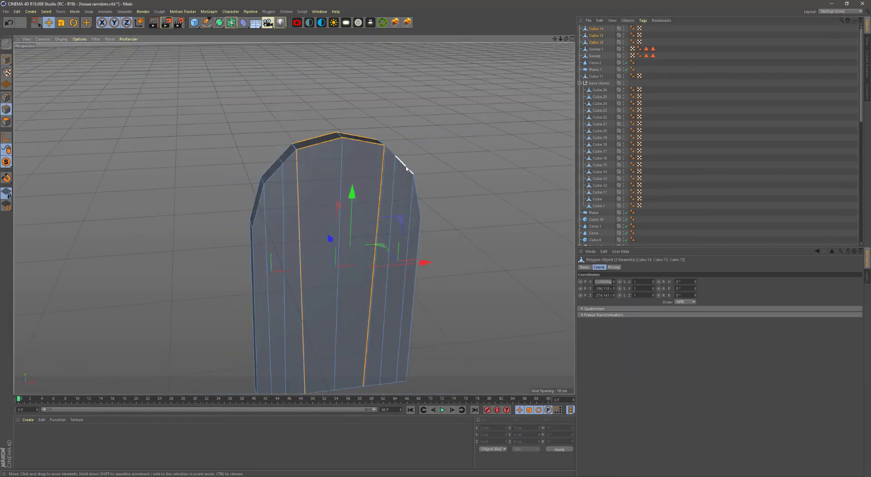
alt+drag(318, 141, 431, 229)
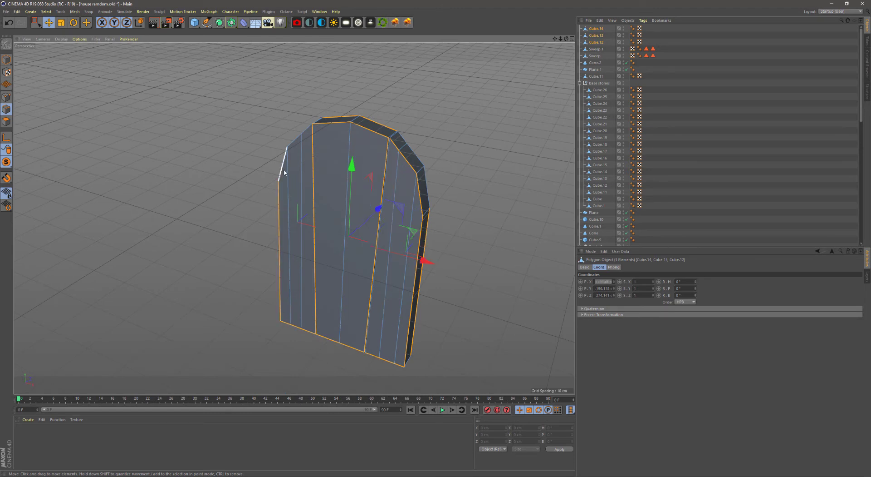
alt+drag(284, 172, 380, 86)
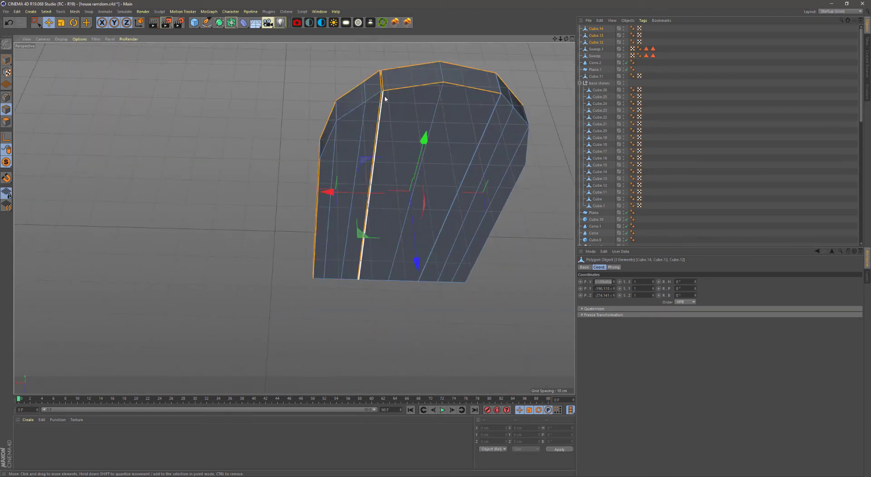
alt+drag(519, 163, 519, 176)
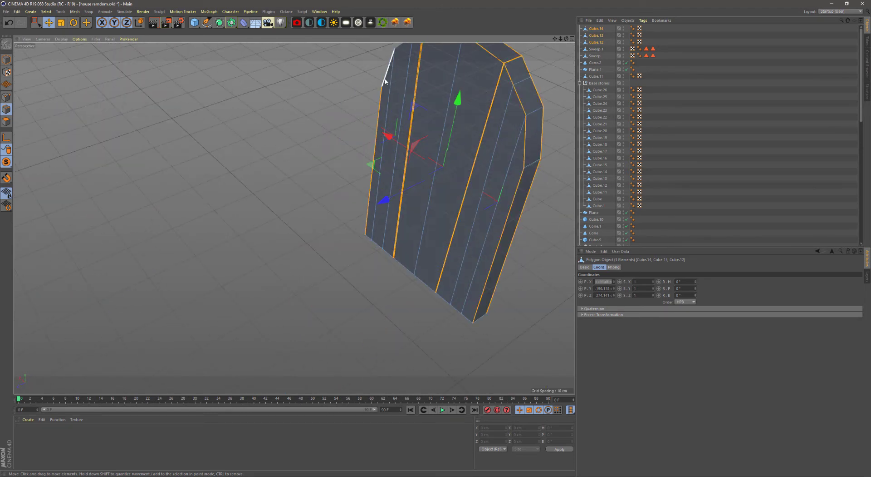
alt+drag(485, 326, 325, 300)
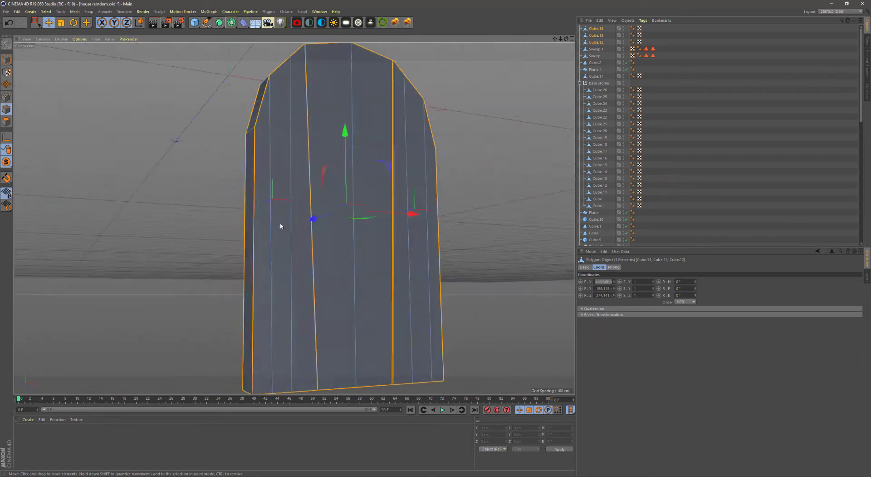
mouse_move(454, 325)
alt+mouse_down()
mouse_move(449, 339)
mouse_move(376, 343)
mouse_move(311, 295)
alt+mouse_up()
Bevel the three door planks' edges and check them in Front and Perspective views
key(m)
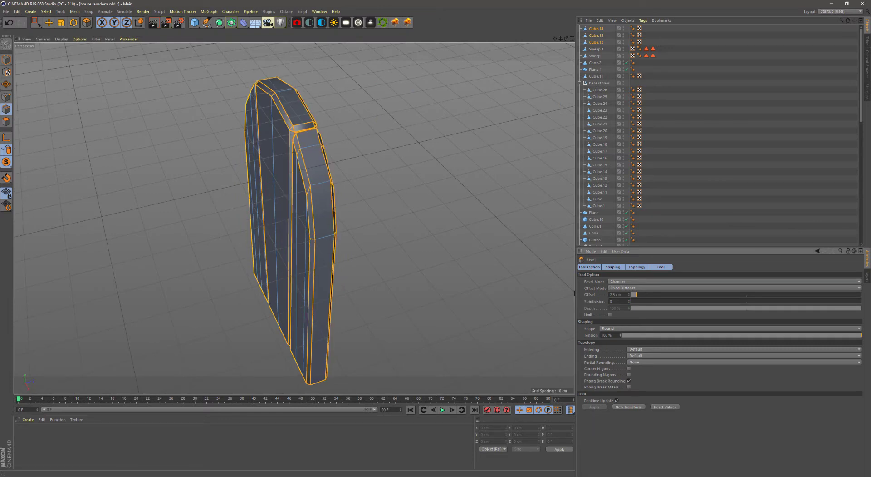
click(6, 60)
alt+drag(105, 150, 234, 247)
key(F4)
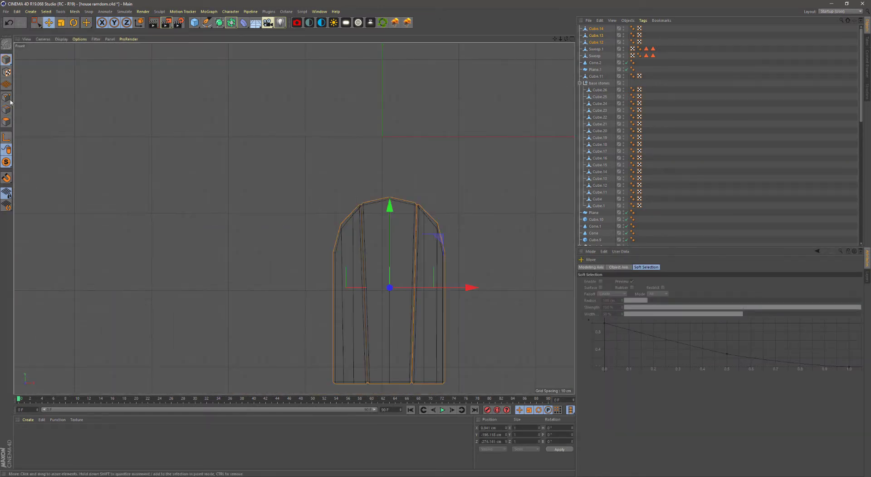
scroll(286, 278, up, 3)
scroll(343, 267, up, 5)
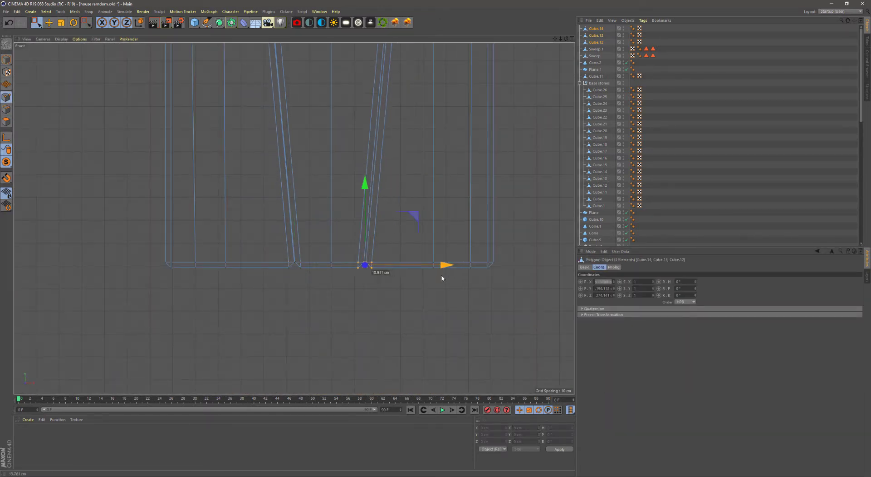
key(F1)
mouse_move(361, 267)
alt+mouse_down()
mouse_move(218, 247)
mouse_move(248, 281)
mouse_move(272, 236)
alt+mouse_up()
key(o)
Turn off Solo, group the planks under a Null named 'door'
click(5, 165)
key(alt+g)
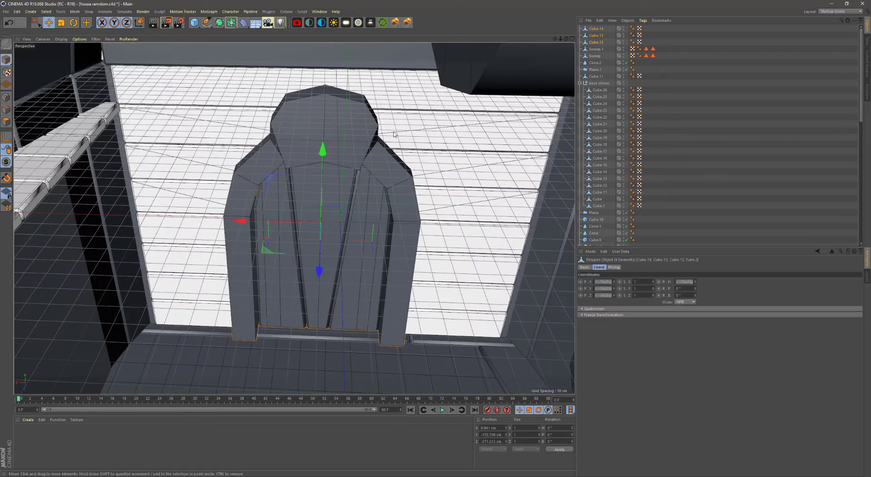
double_click(594, 29)
text(door)
key(Return)
scroll(351, 219, down, 5)
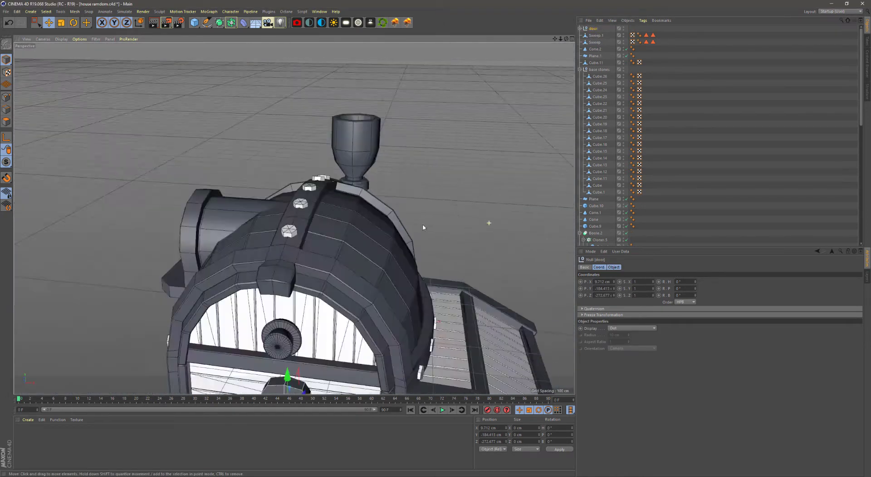
mouse_move(318, 204)
alt+mouse_down()
mouse_move(448, 247)
mouse_move(401, 237)
alt+mouse_up()
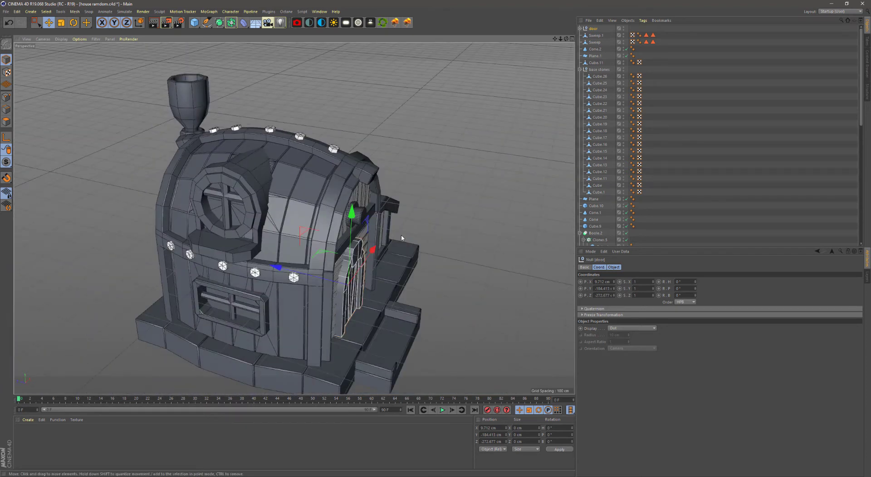
Select an edge loop on the roof tube and slide it about 55 cm
mouse_move(401, 238)
alt+mouse_down()
mouse_move(375, 159)
mouse_move(249, 164)
alt+mouse_up()
scroll(375, 159, up, 5)
click(375, 159)
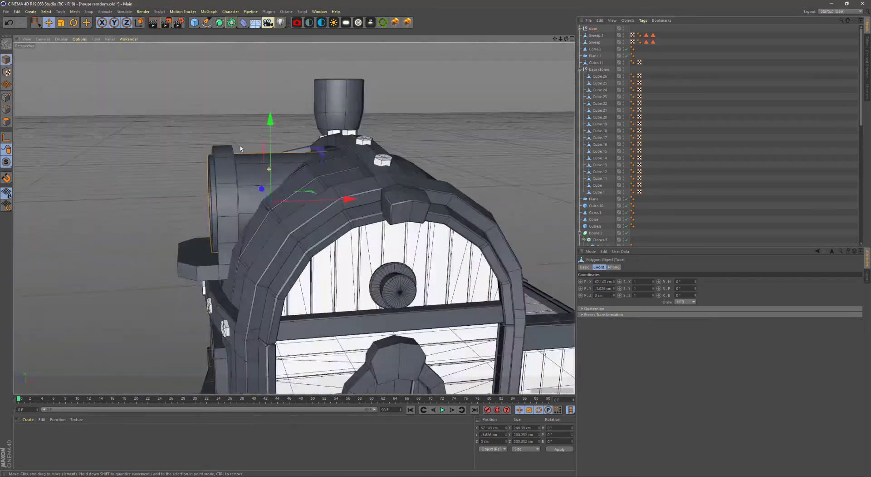
scroll(249, 164, up, 2)
right_click(278, 185)
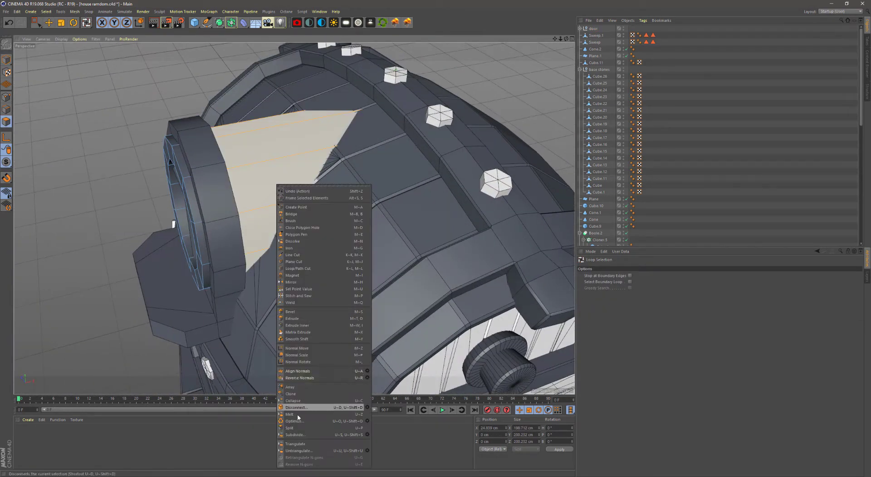
click(318, 428)
click(49, 23)
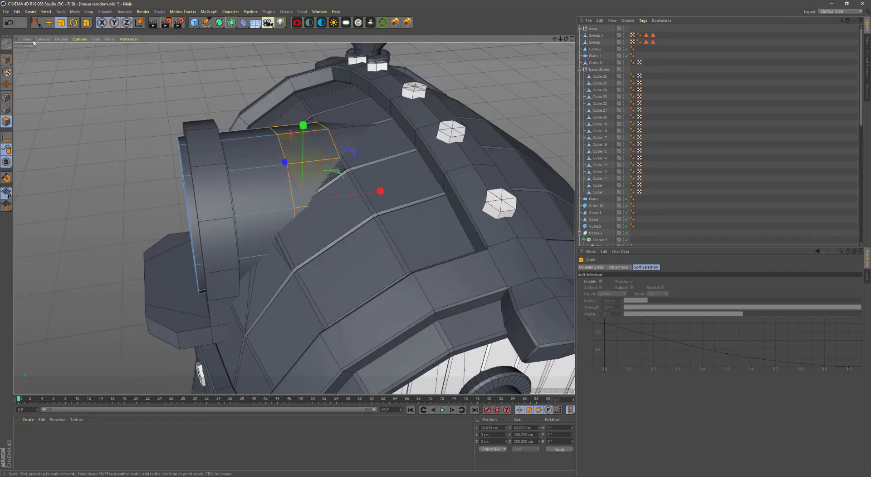
key(e)
drag(376, 200, 287, 228)
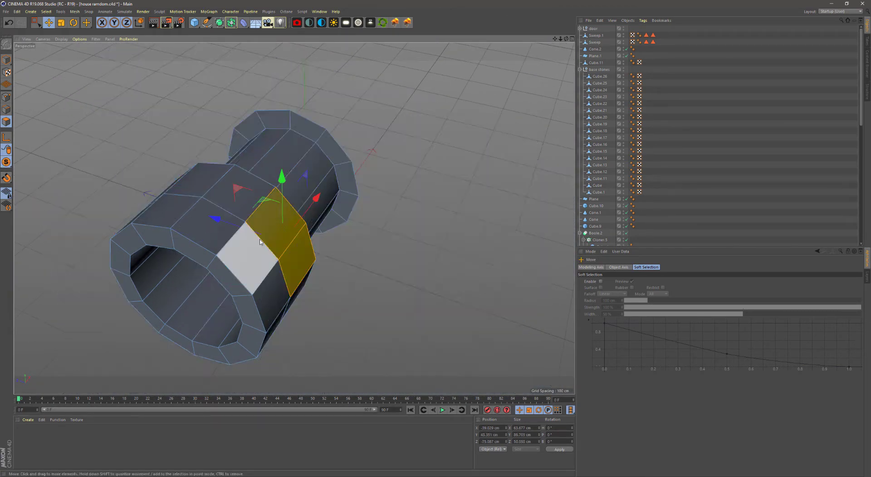
Try scaling the edge loop down and wider along X, then undo both changes
mouse_move(170, 208)
alt+mouse_down()
mouse_move(259, 266)
mouse_move(291, 245)
mouse_move(350, 155)
alt+mouse_up()
scroll(611, 89, down, 4)
key(t)
drag(350, 254, 321, 269)
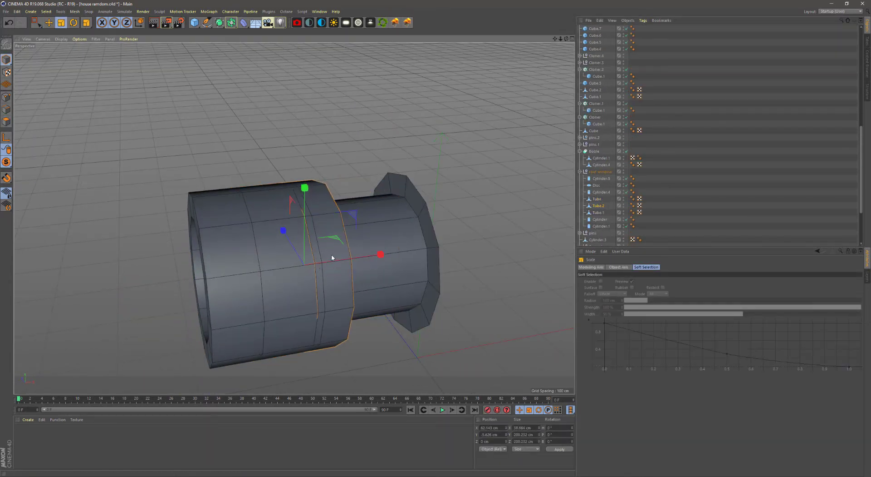
drag(380, 254, 393, 254)
key(ctrl+z)
key(ctrl+z)
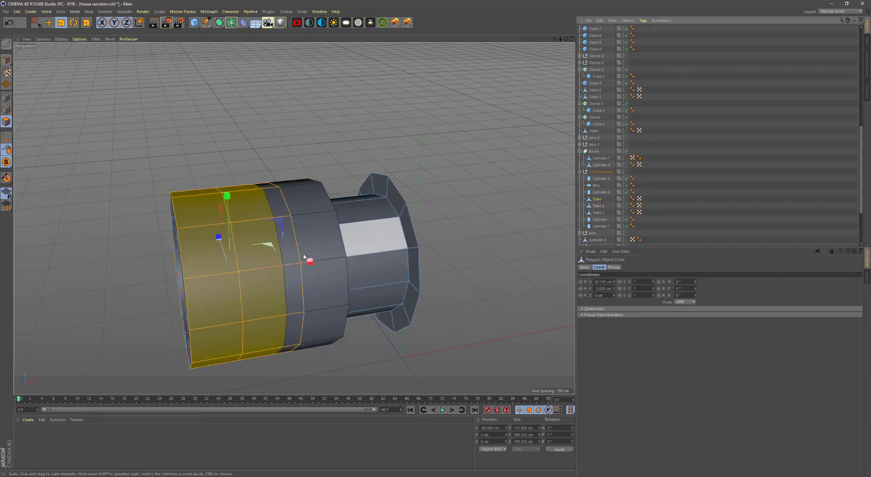
key(ctrl+z)
key(ctrl+z)
Unhide the house, slide the roof piece along X to 145.9 cm, and select Tube.2
click(6, 60)
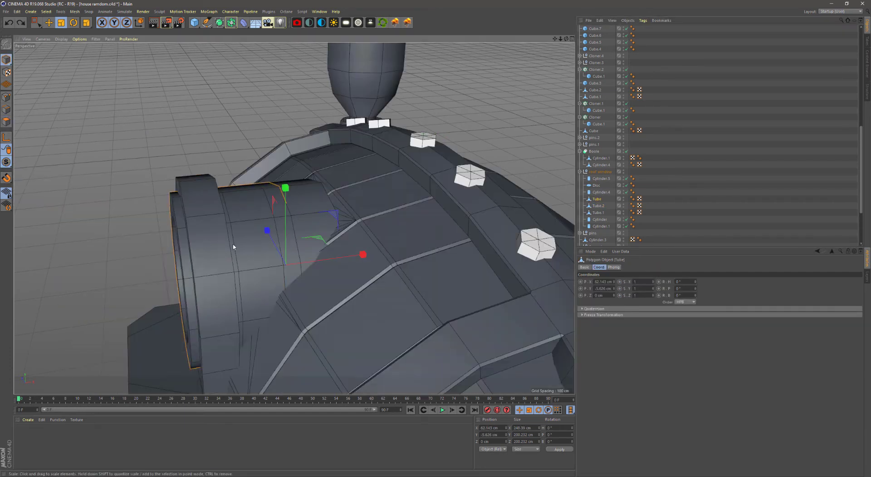
click(6, 162)
alt+drag(296, 154, 271, 171)
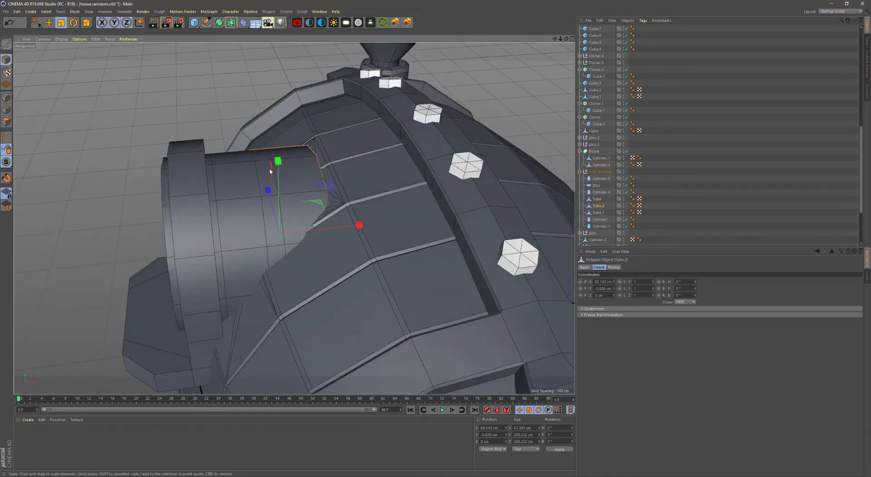
click(51, 20)
drag(467, 229, 472, 229)
alt+drag(472, 228, 431, 180)
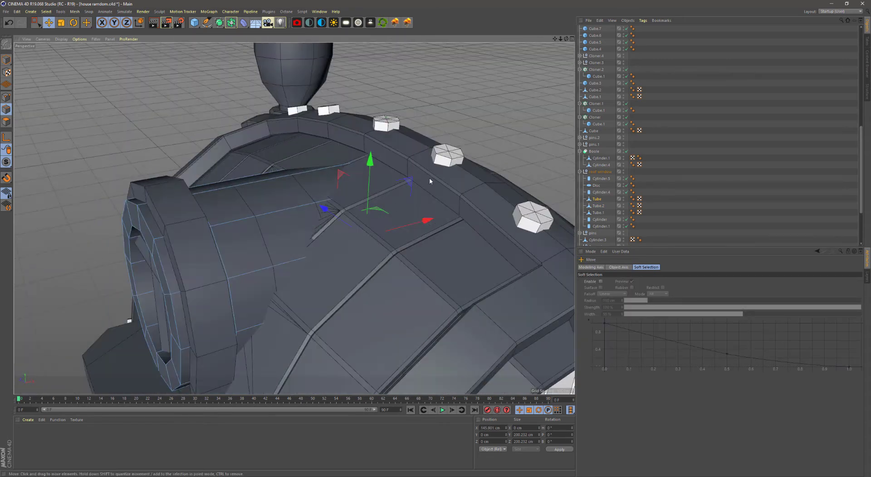
click(598, 205)
click(6, 162)
Solo the tube and extrude its two top polygons into a raised block
click(6, 122)
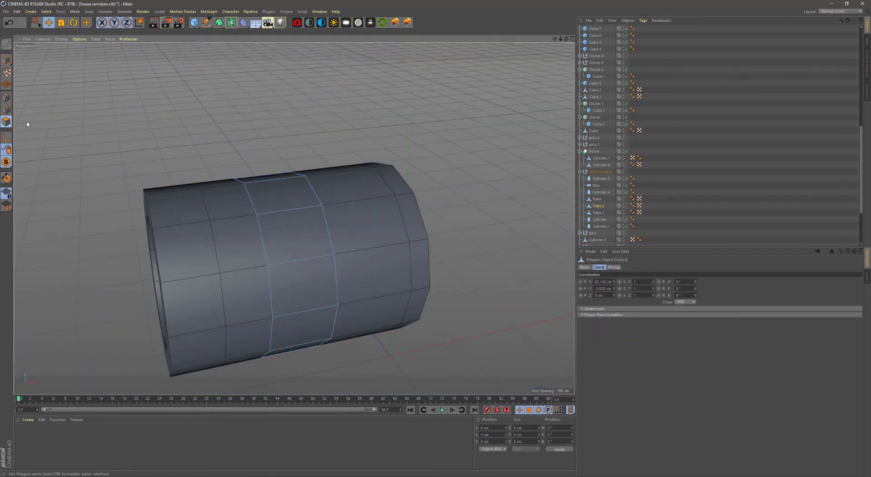
key(0)
key(F2)
key(F1)
mouse_move(441, 318)
mouse_down()
mouse_move(232, 177)
mouse_move(254, 196)
mouse_move(229, 212)
mouse_up()
key(e)
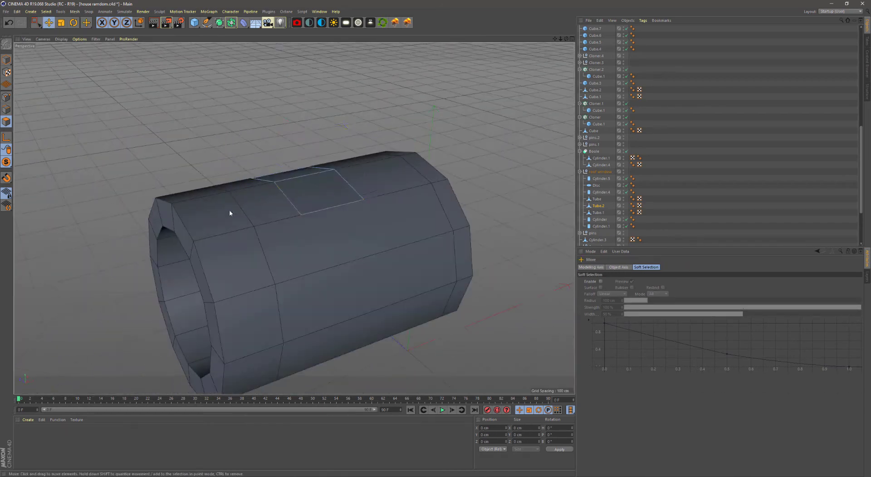
right_click(351, 190)
click(376, 325)
mouse_move(377, 325)
mouse_down()
mouse_move(364, 295)
mouse_move(331, 267)
mouse_up()
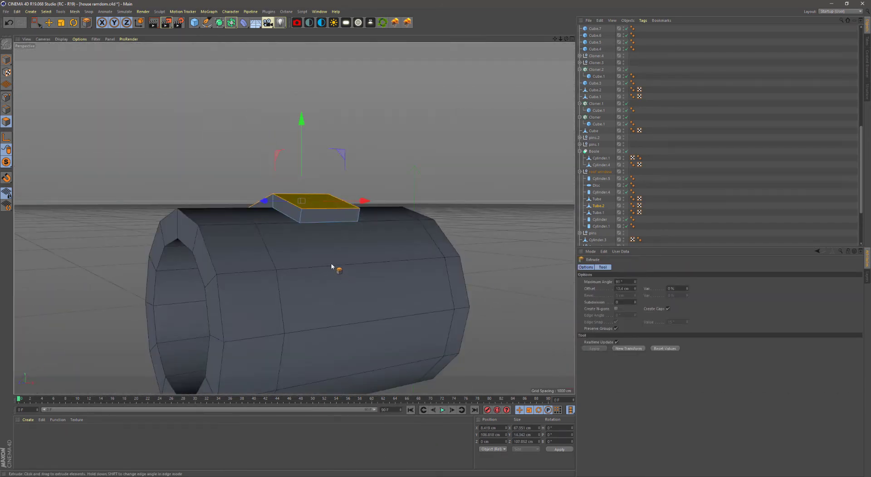
Bevel the raised block's edges by 2 cm
click(7, 109)
key(e)
mouse_move(272, 195)
alt+mouse_down()
mouse_move(298, 207)
mouse_move(246, 206)
alt+mouse_up()
mouse_move(305, 221)
alt+mouse_down()
mouse_move(409, 197)
mouse_move(477, 216)
mouse_move(363, 303)
alt+mouse_up()
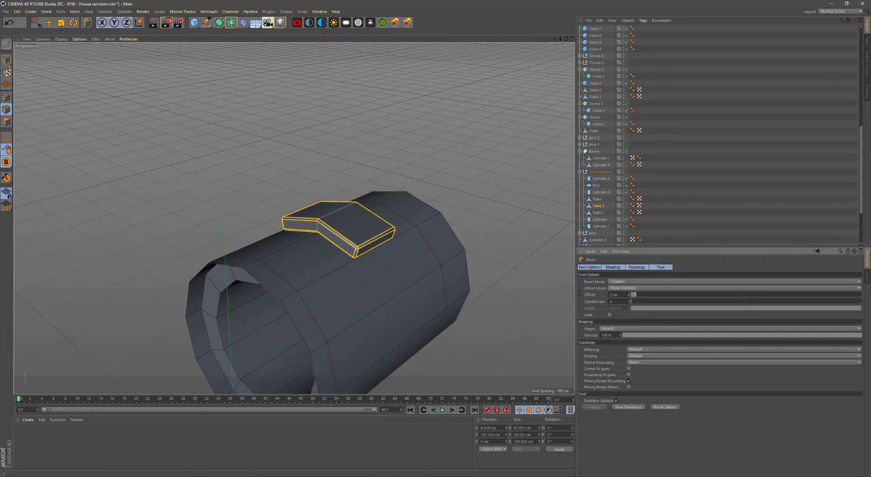
click(49, 24)
mouse_move(273, 218)
alt+mouse_down()
mouse_move(317, 213)
mouse_move(307, 227)
mouse_move(171, 220)
mouse_move(222, 231)
alt+mouse_up()
Shift the tube's front-end polygons along X and turn on edge snapping
click(597, 198)
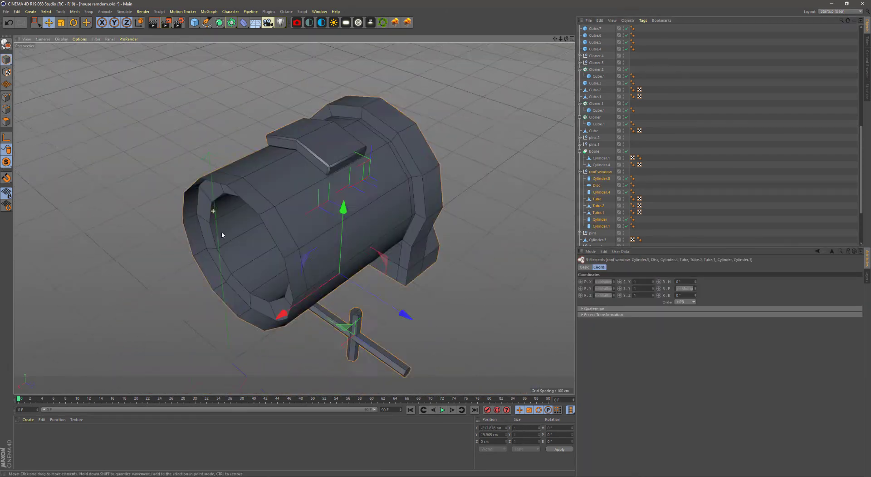
click(6, 109)
mouse_move(165, 292)
mouse_down()
mouse_move(194, 285)
mouse_move(180, 287)
mouse_up()
click(7, 177)
click(7, 177)
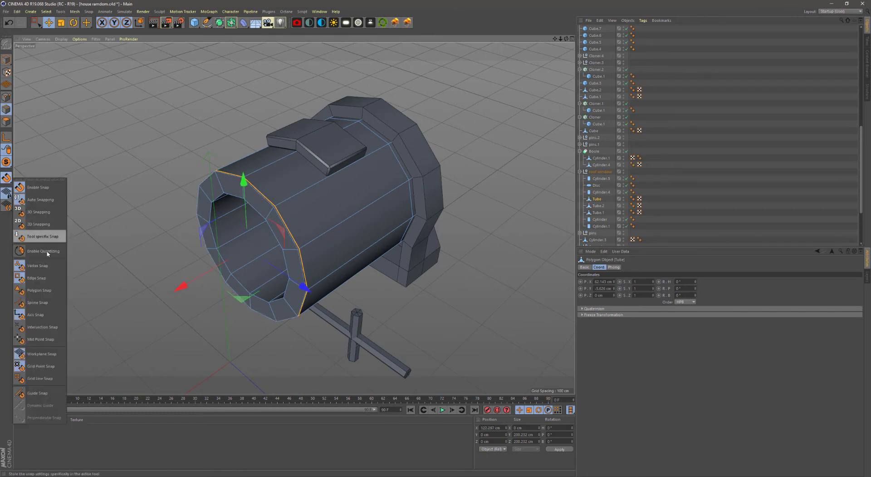
click(36, 277)
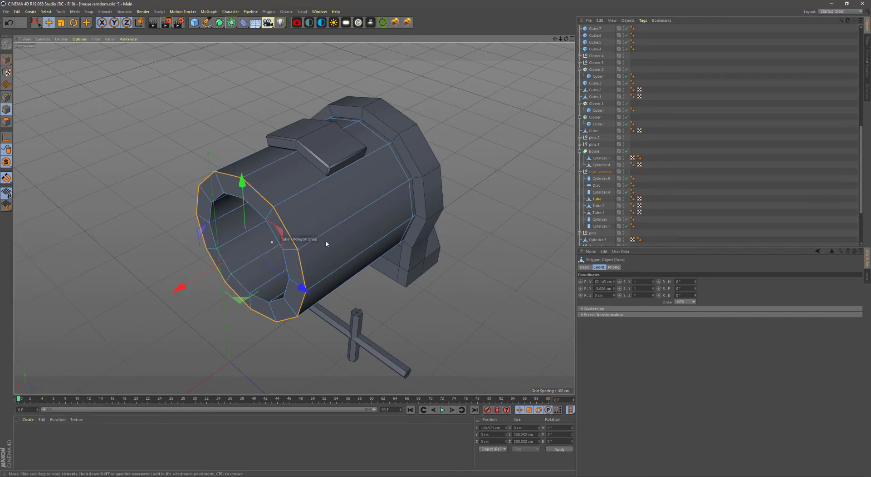
click(318, 146)
mouse_move(318, 145)
alt+mouse_down()
mouse_move(287, 204)
mouse_move(163, 127)
alt+mouse_up()
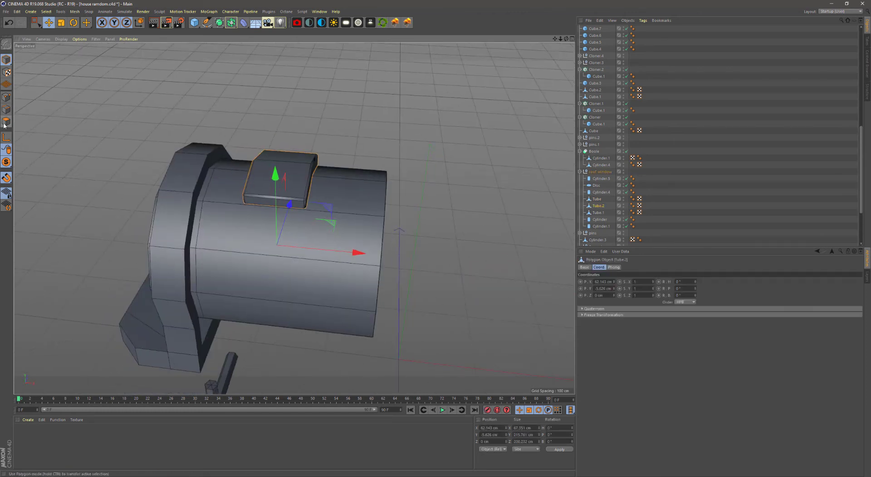
Rotate the window plank piece around the tube and slide copies of it along X
alt+drag(280, 202, 74, 22)
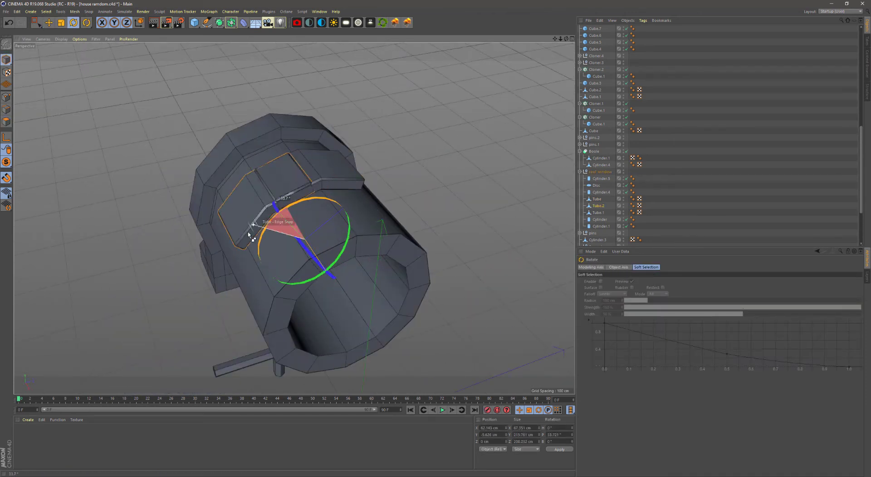
mouse_move(266, 245)
alt+mouse_down()
mouse_move(275, 231)
mouse_move(291, 236)
mouse_move(279, 238)
mouse_move(276, 223)
mouse_move(330, 228)
alt+mouse_up()
key(e)
shift+click(218, 254)
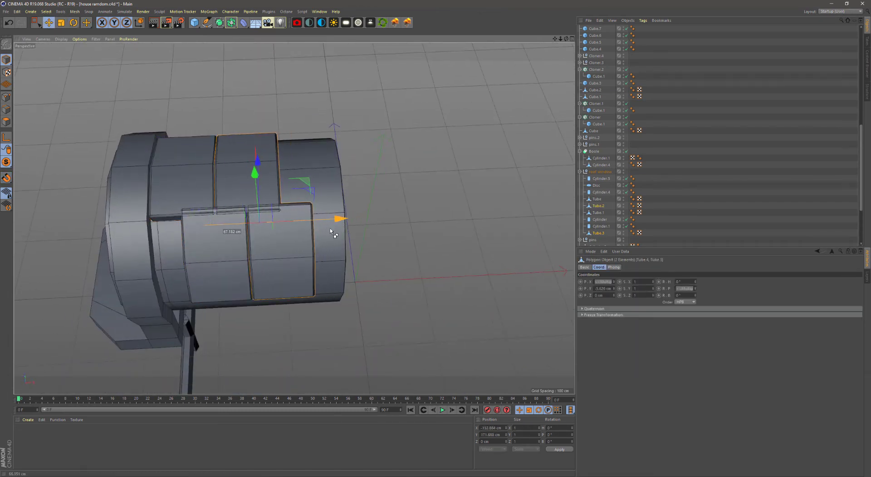
alt+drag(309, 193, 345, 227)
alt+drag(418, 249, 374, 233)
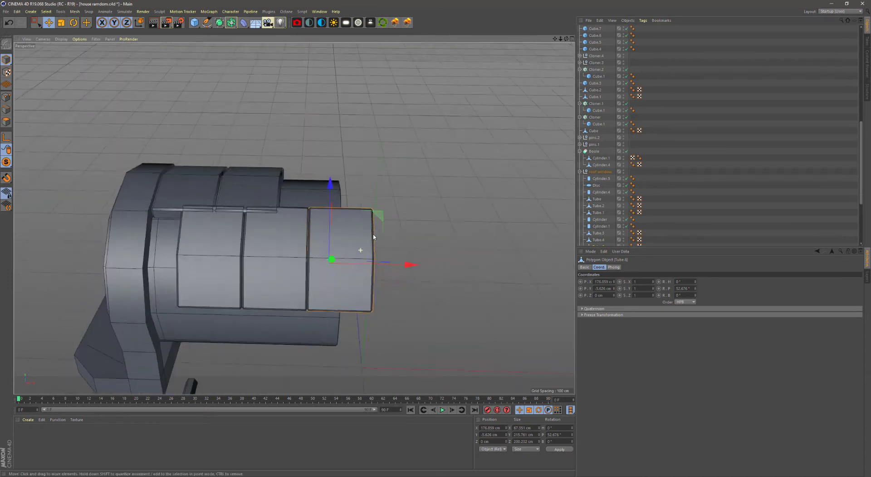
drag(250, 236, 326, 241)
alt+drag(263, 254, 254, 245)
mouse_move(254, 240)
ctrl+mouse_down()
mouse_move(277, 241)
mouse_move(207, 361)
ctrl+mouse_up()
Select Tube.2 and Tube.6 through Tube.8 and inspect them in the Right view
key(0)
scroll(275, 239, up, 3)
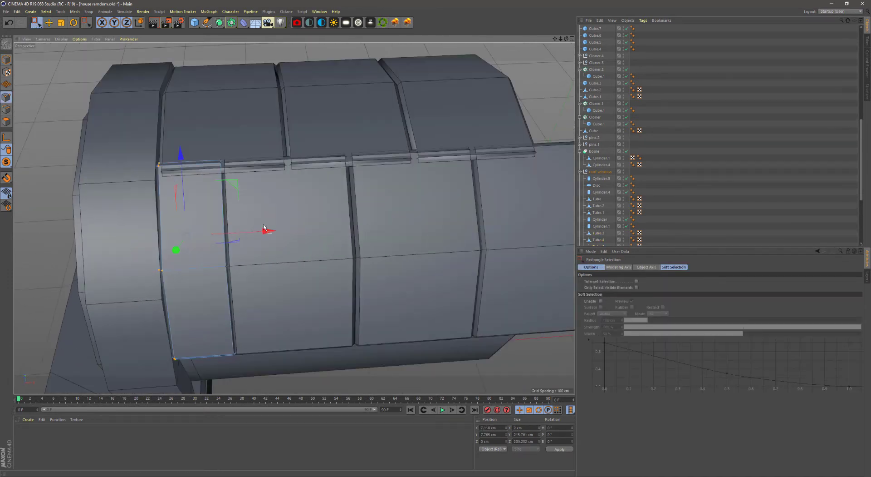
alt+drag(267, 234, 451, 117)
scroll(602, 136, down, 5)
shift+click(600, 140)
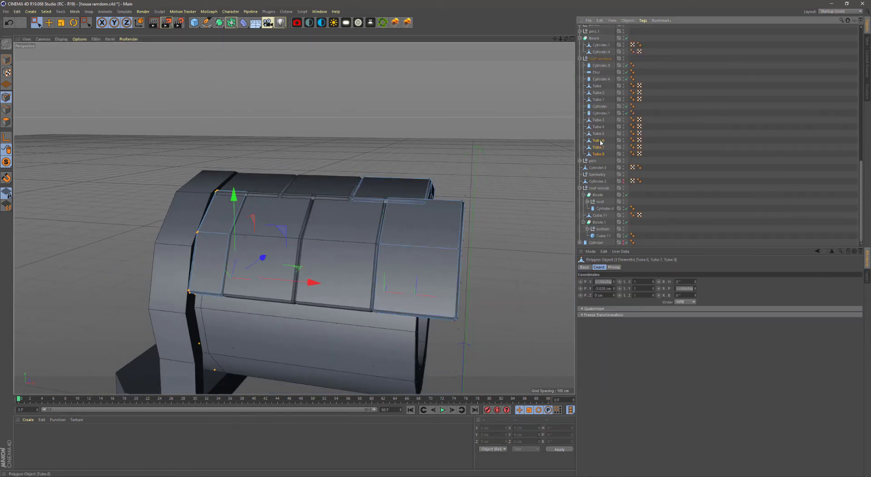
shift+click(600, 93)
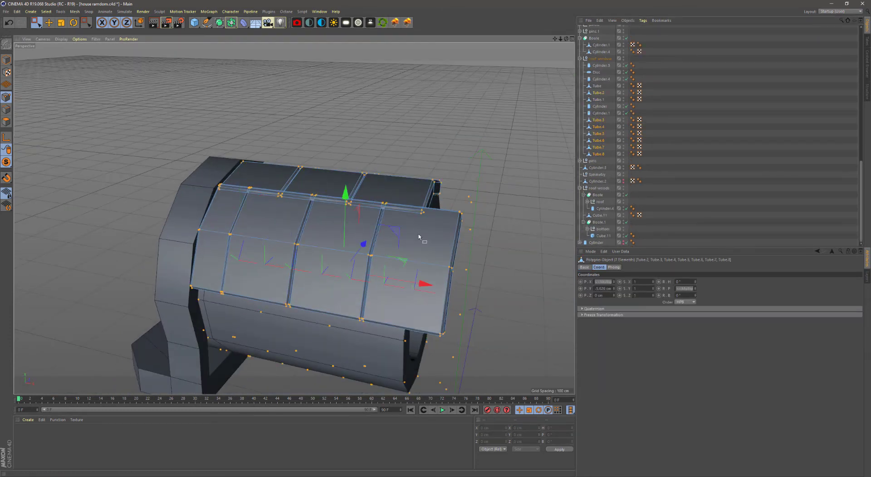
alt+drag(291, 213, 267, 174)
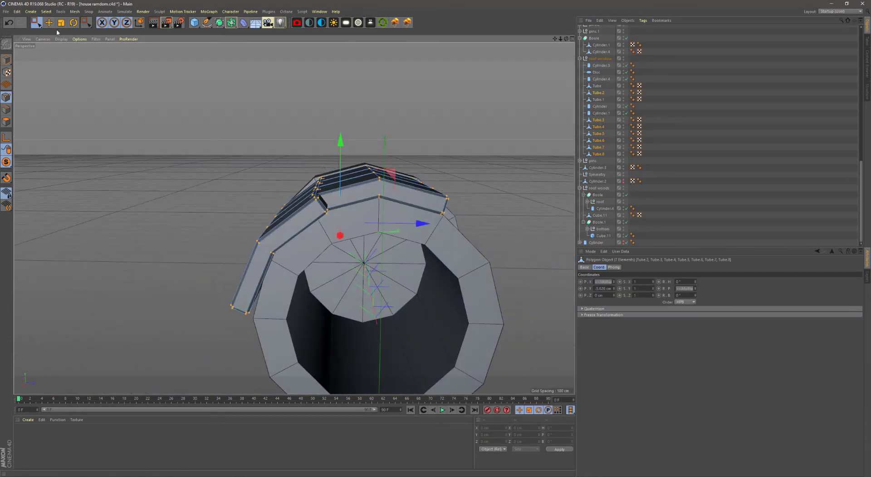
mouse_move(318, 204)
alt+mouse_down()
mouse_move(355, 213)
mouse_move(274, 185)
alt+mouse_up()
middle_click(348, 198)
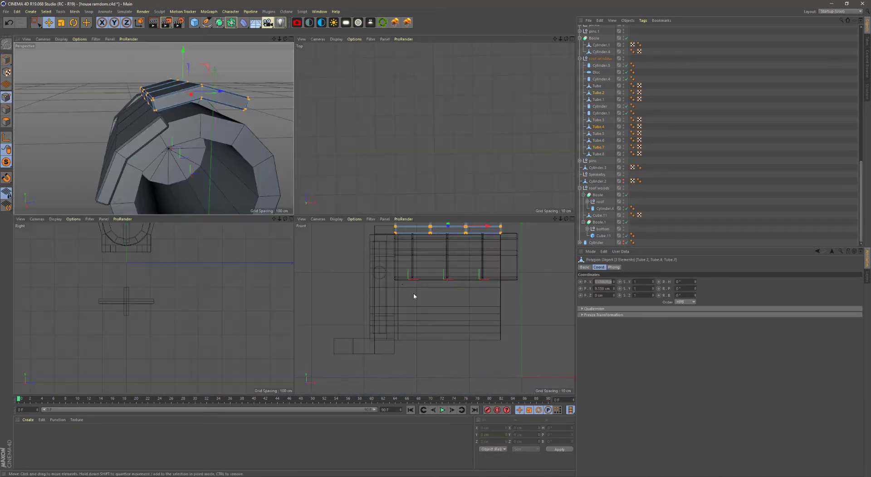
middle_click(413, 292)
scroll(161, 247, up, 5)
scroll(308, 187, up, 3)
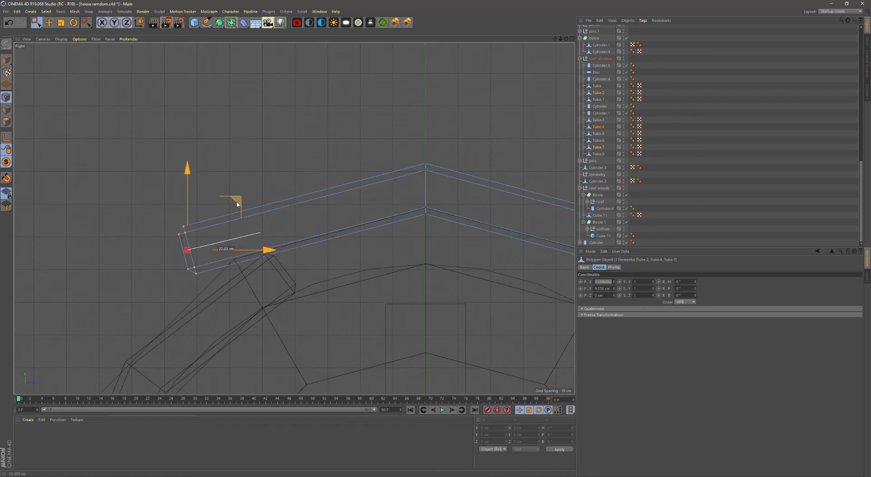
scroll(307, 239, down, 5)
key(F1)
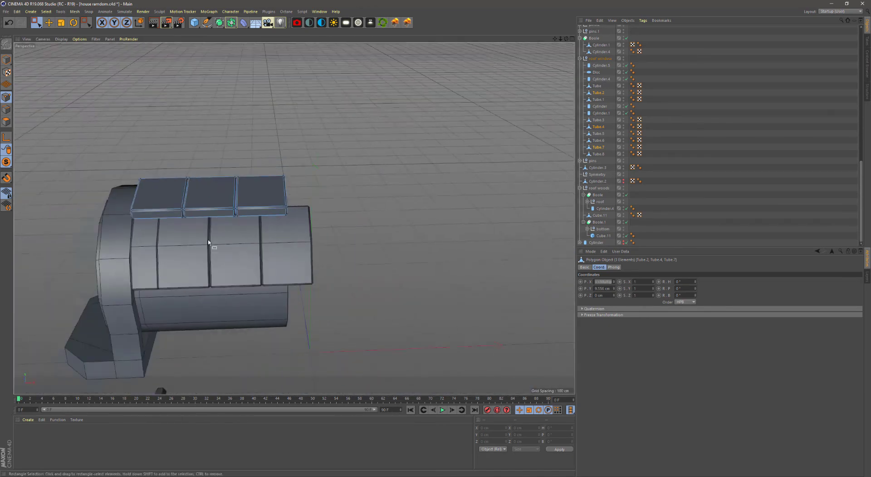
Rotate Tube.3, Tube.5, Tube.6 and Tube.8 to a -52° pitch around the tube
mouse_move(209, 243)
alt+mouse_down()
mouse_move(288, 214)
mouse_move(178, 187)
mouse_move(355, 202)
mouse_move(290, 213)
mouse_move(318, 209)
alt+mouse_up()
key(e)
shift+click(290, 272)
mouse_move(290, 272)
alt+mouse_down()
mouse_move(345, 254)
mouse_move(440, 273)
mouse_move(344, 254)
alt+mouse_up()
key(r)
click(551, 435)
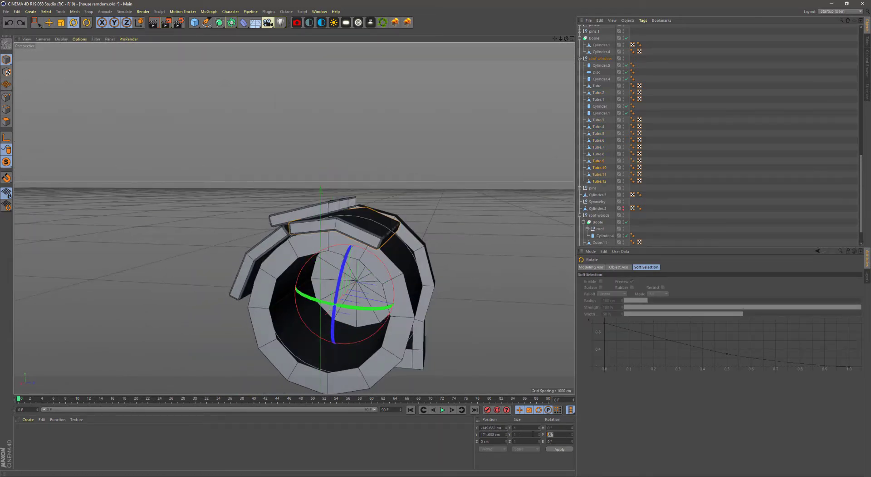
text(52)
key(Return)
Remove the extra copies Tube.9 to Tube.12 and group the plank pieces under a Null
mouse_move(281, 272)
alt+mouse_down()
mouse_move(329, 306)
mouse_move(414, 240)
alt+mouse_up()
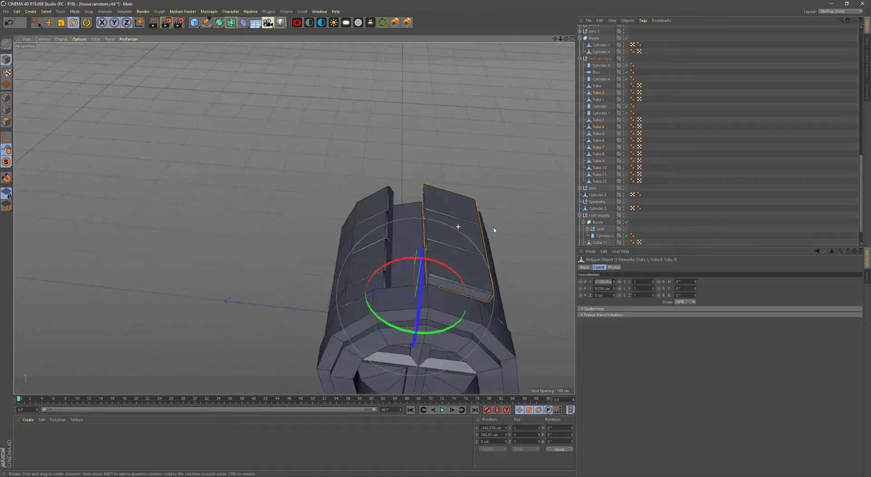
click(414, 240)
key(ctrl+z)
key(ctrl+z)
key(ctrl+z)
key(ctrl+z)
alt+drag(444, 249, 357, 264)
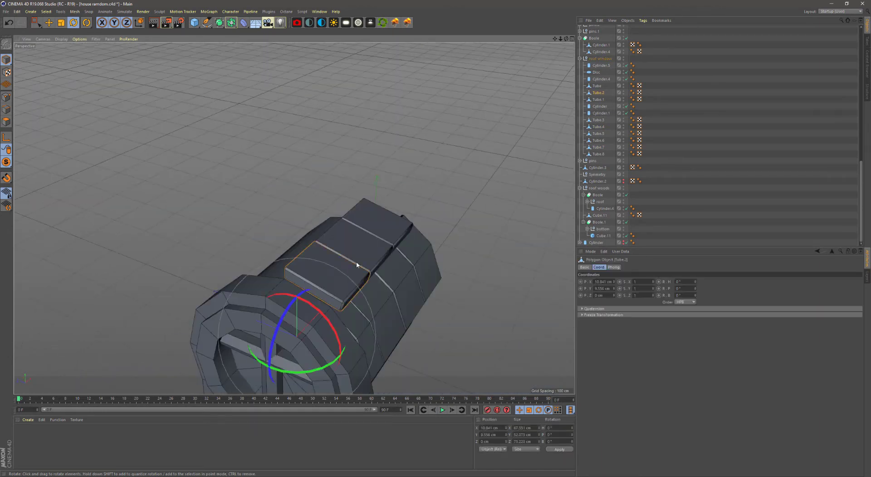
alt+drag(387, 300, 380, 236)
key(alt+g)
Wrap the plank Null in a Symmetry object mirrored across the XY plane
click(231, 22)
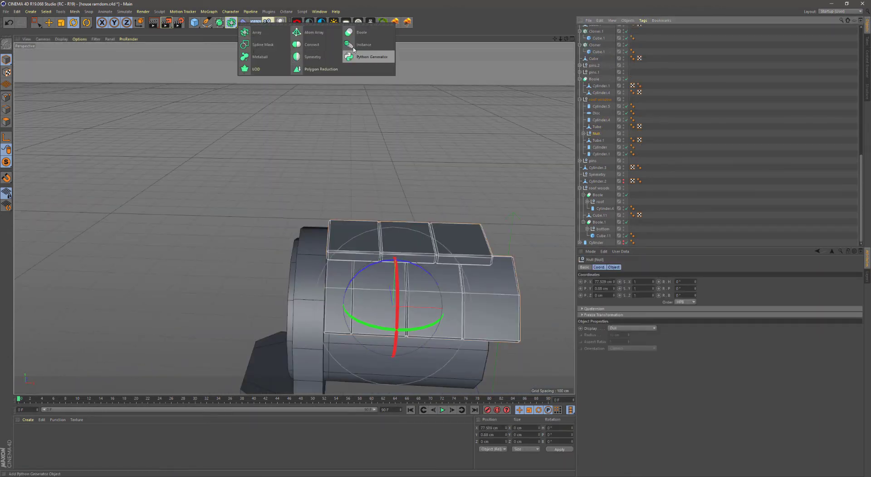
alt+click(363, 57)
click(626, 327)
click(626, 326)
mouse_move(356, 244)
alt+mouse_down()
mouse_move(409, 230)
mouse_move(10, 139)
mouse_move(321, 213)
alt+mouse_up()
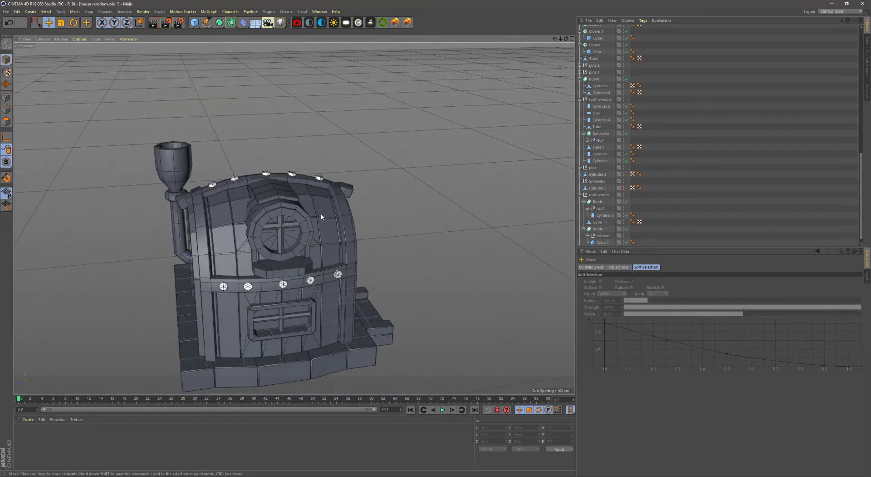
Expand the Null, select the Tube.2 piece and start a line cut on it
key(e)
click(588, 140)
click(606, 147)
scroll(299, 172, up, 5)
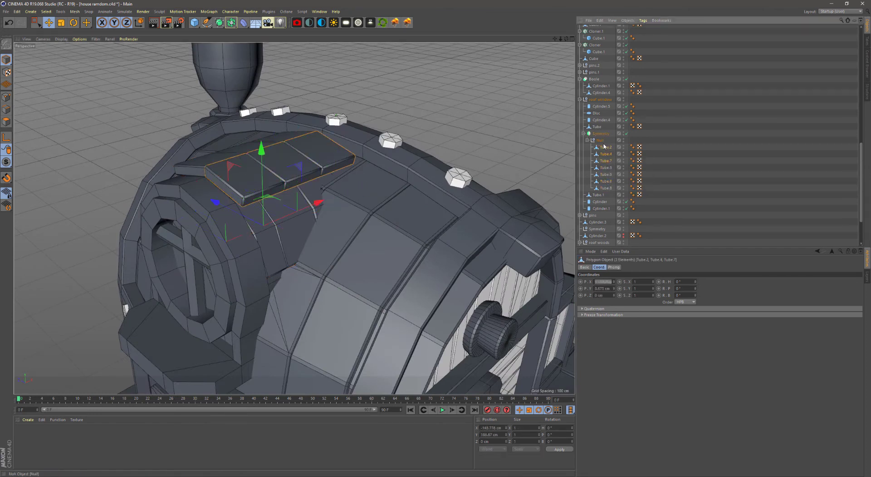
right_click(417, 195)
click(438, 263)
Cancel the cut and check the pieces in the Right, Front and perspective views
key(F3)
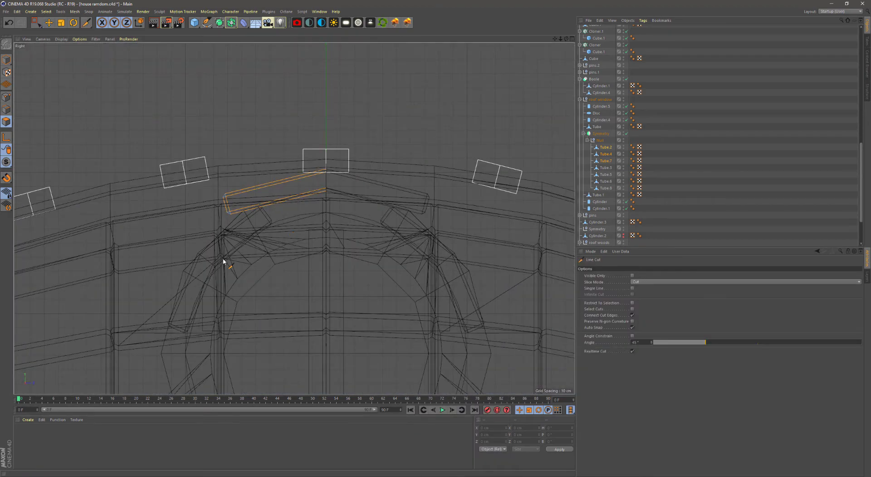
key(space)
scroll(321, 117, up, 3)
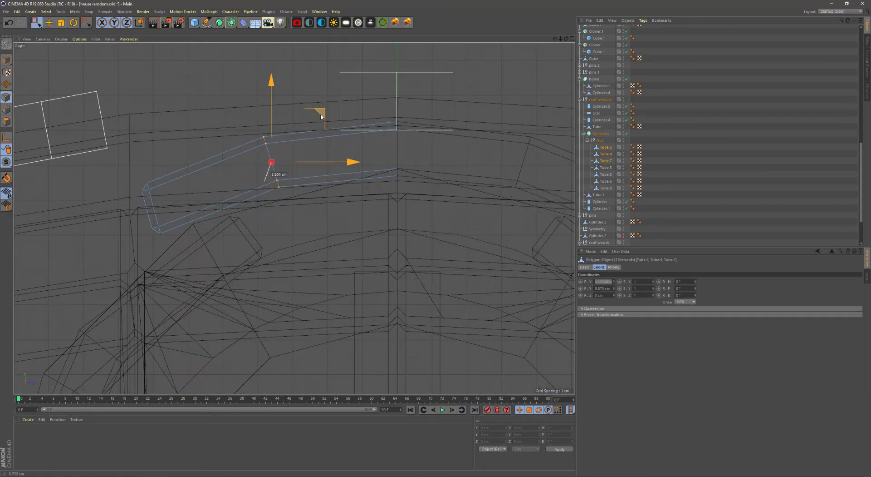
key(F1)
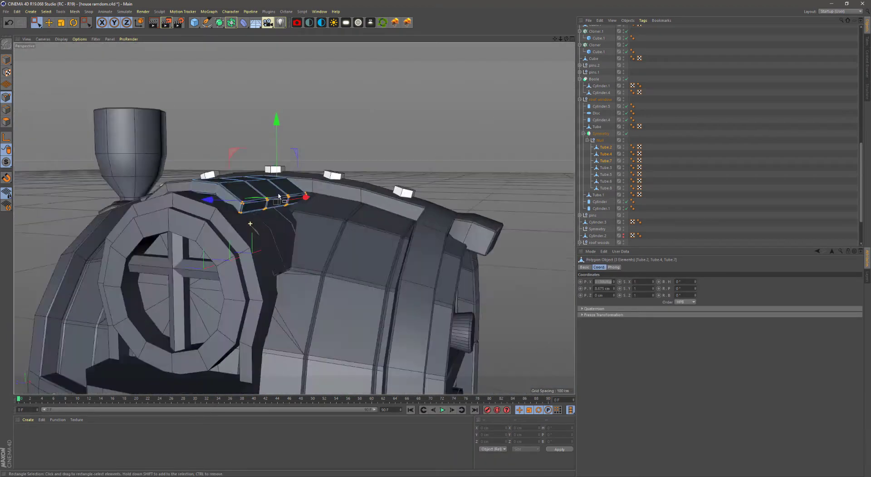
key(F4)
key(F3)
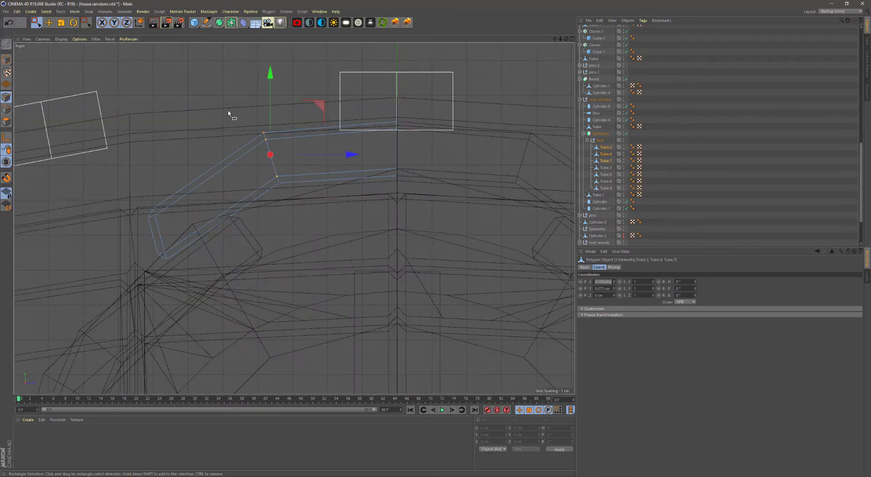
key(F1)
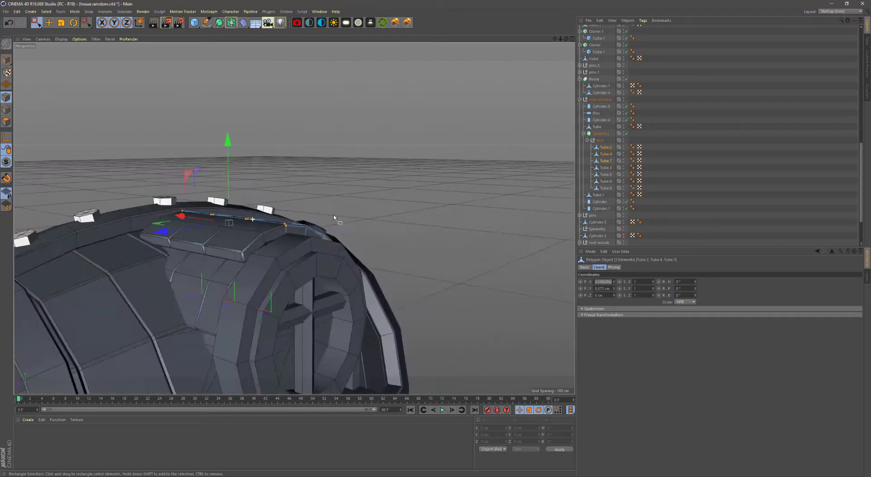
alt+drag(318, 205, 345, 195)
key(e)
scroll(318, 204, up, 3)
scroll(318, 204, up, 2)
Select the Symmetry group, expand it and pick the Tube.2 bolt on the roof
click(605, 136)
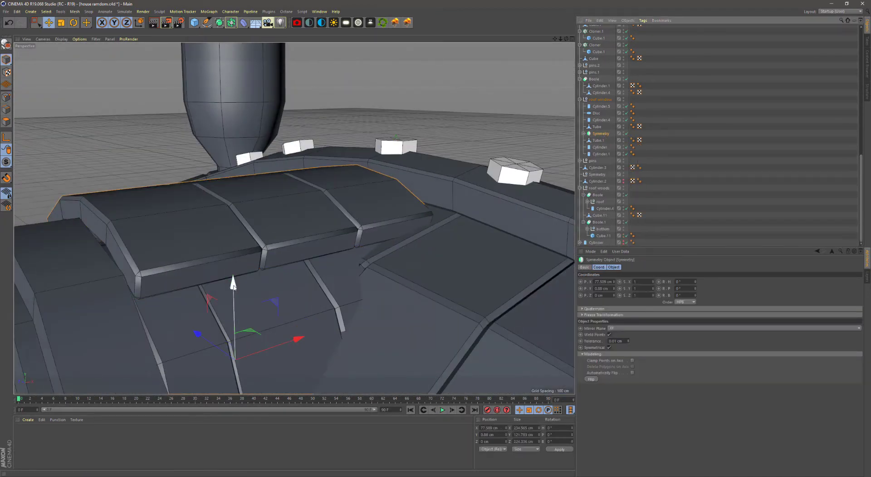
alt+drag(272, 227, 249, 318)
scroll(248, 318, down, 3)
scroll(249, 318, down, 4)
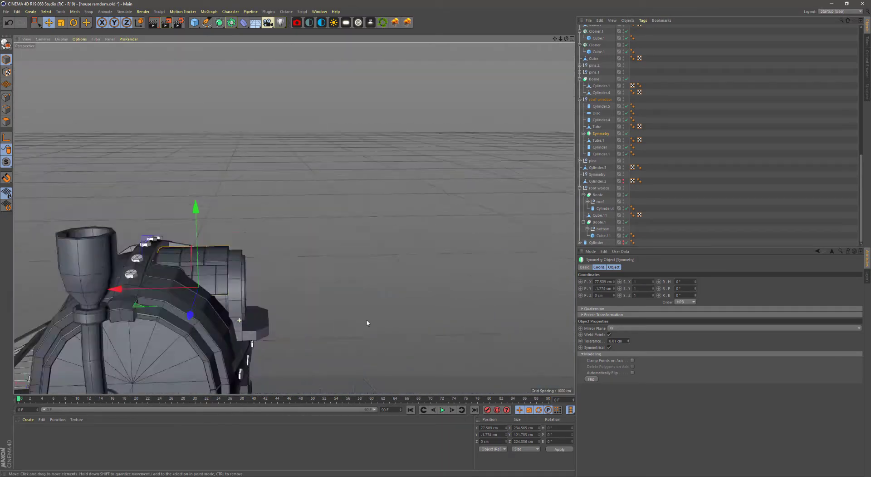
alt+drag(365, 321, 278, 328)
scroll(278, 328, up, 6)
click(583, 134)
click(605, 148)
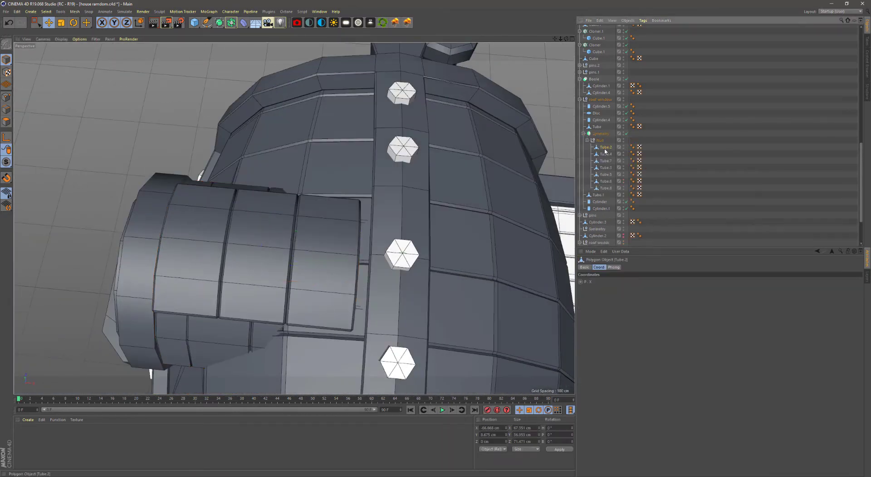
key(0)
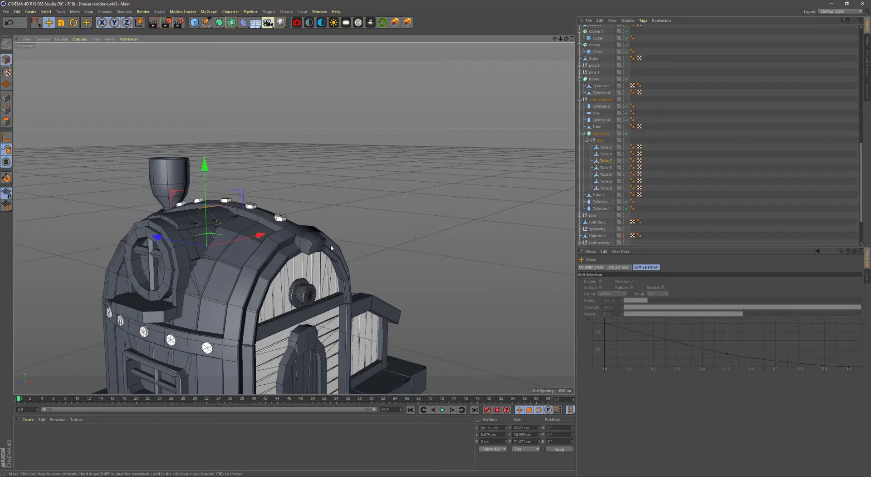
alt+drag(333, 244, 318, 258)
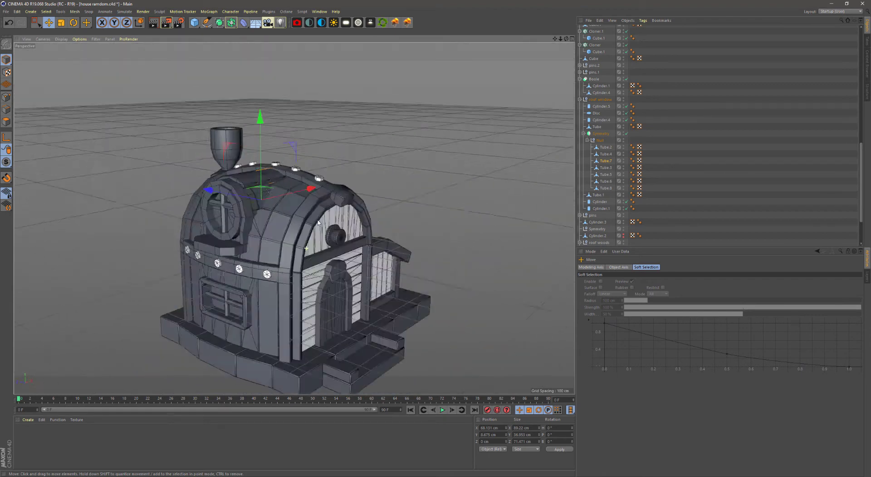
Loop-select the chimney cup's upper polygon ring and split it off
key(o)
click(370, 173)
key(u)
key(l)
click(357, 191)
right_click(357, 172)
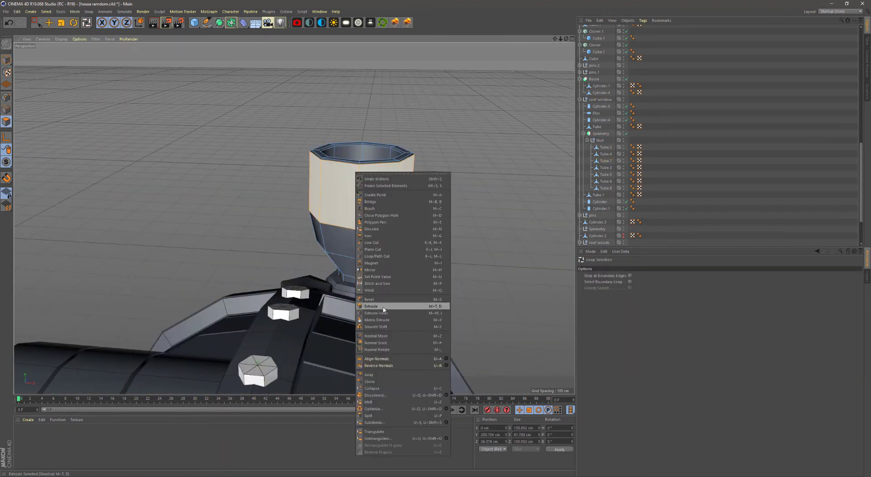
click(369, 415)
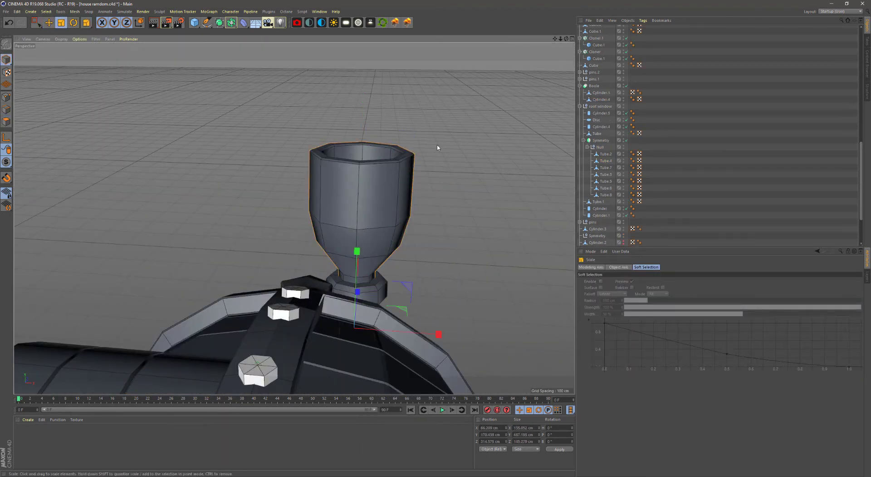
Scale the ring to about 64%, raise it 114 cm and extrude it outward 8.3 cm
drag(438, 148, 360, 284)
click(49, 22)
drag(357, 254, 378, 177)
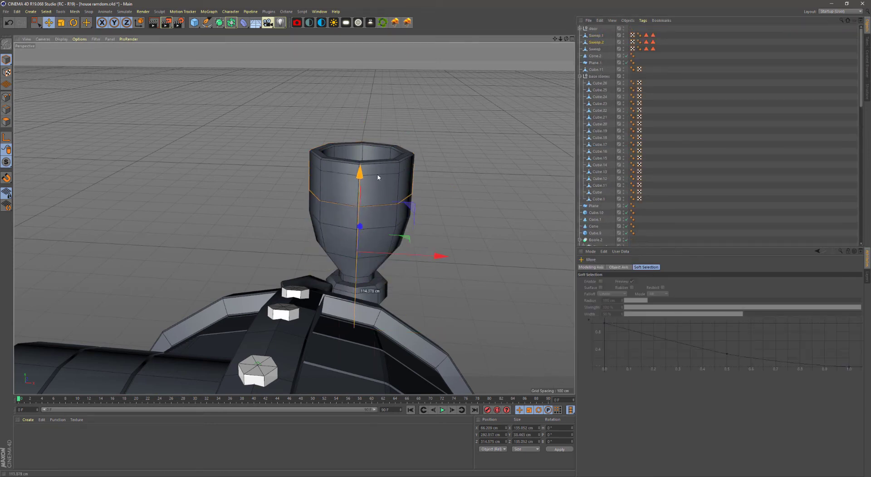
key(d)
drag(267, 212, 277, 212)
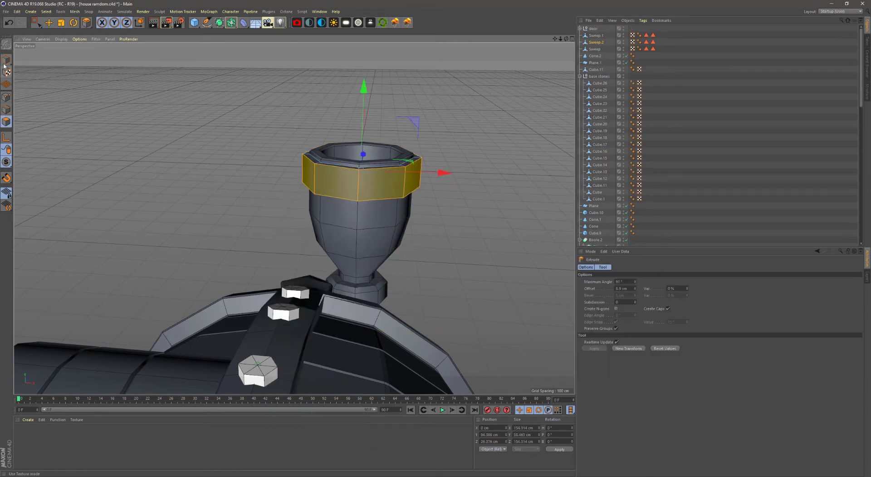
click(4, 65)
drag(361, 165, 363, 107)
Check the new rim in the front view, then orbit out to see the whole house
middle_click(363, 106)
middle_click(363, 106)
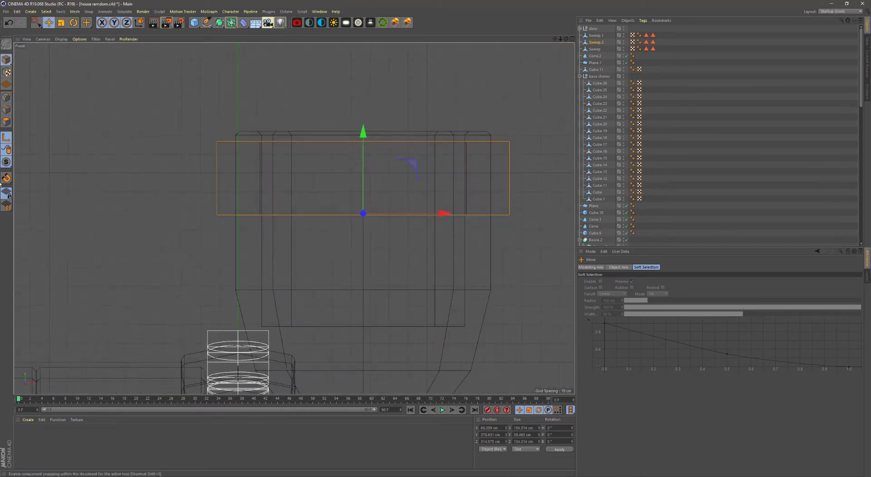
key(F1)
scroll(409, 189, up, 3)
scroll(409, 190, up, 3)
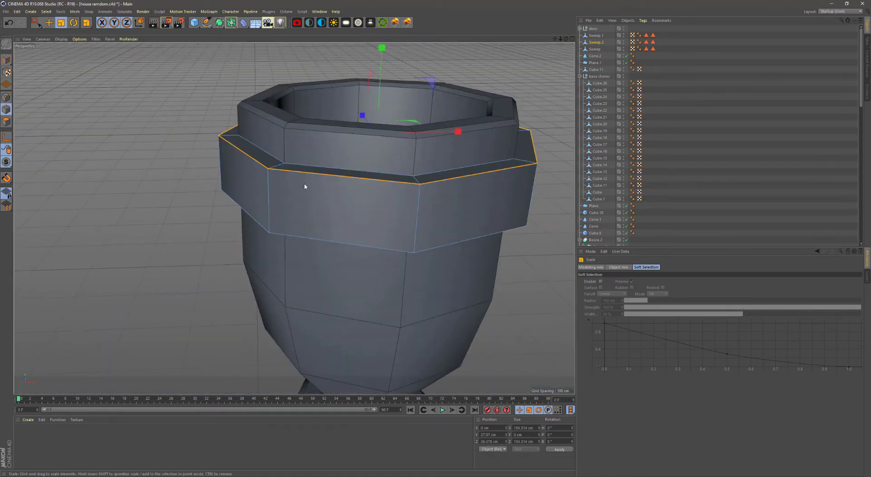
scroll(409, 189, up, 2)
key(e)
scroll(201, 232, down, 5)
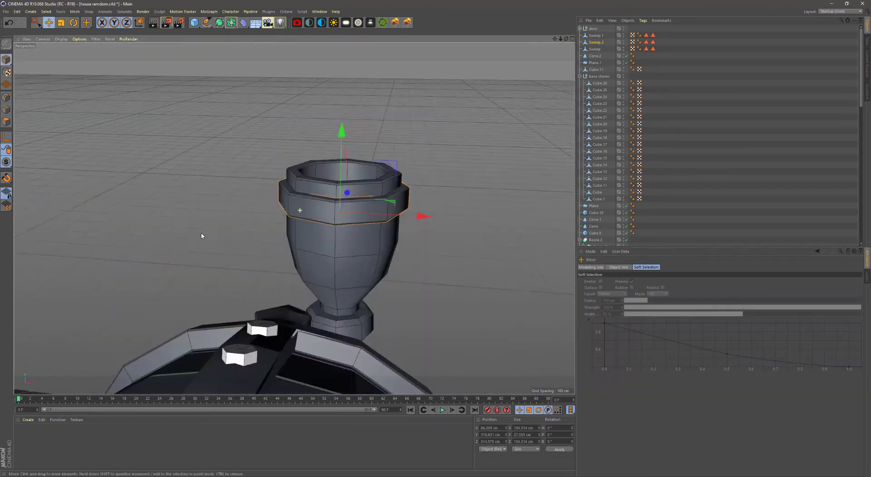
mouse_move(201, 233)
alt+mouse_down()
mouse_move(274, 239)
mouse_move(308, 277)
alt+mouse_up()
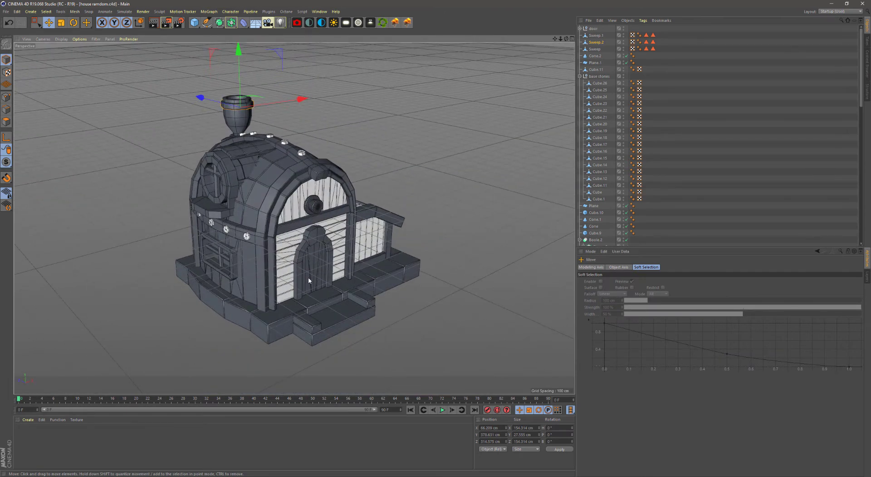
Enlarge the ground plane and group all house objects under a Null named 'house'
drag(194, 22, 249, 39)
key(t)
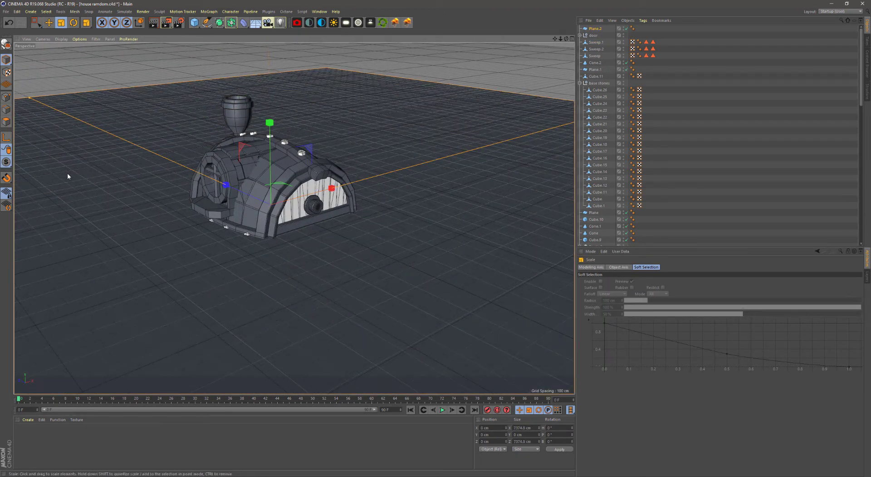
click(580, 83)
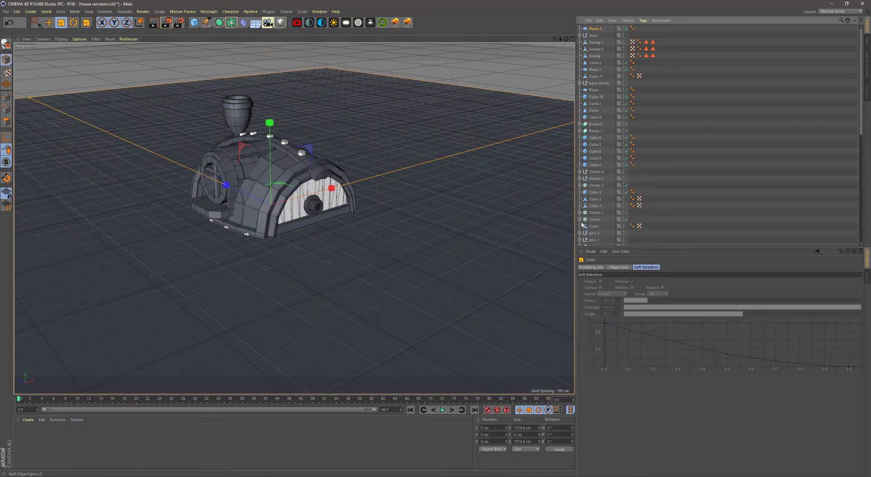
key(alt+g)
double_click(595, 35)
text(house)
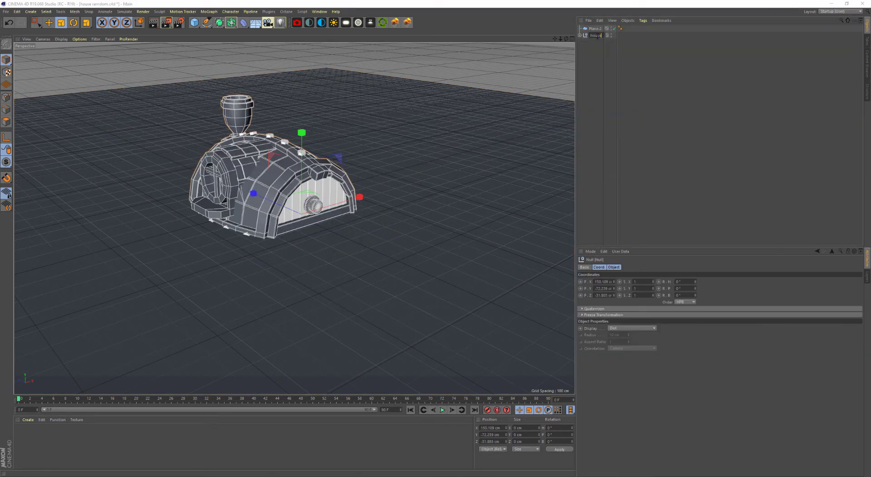
key(Return)
Set the house group's Y position to 0 so it sits on the plane
key(e)
key(F4)
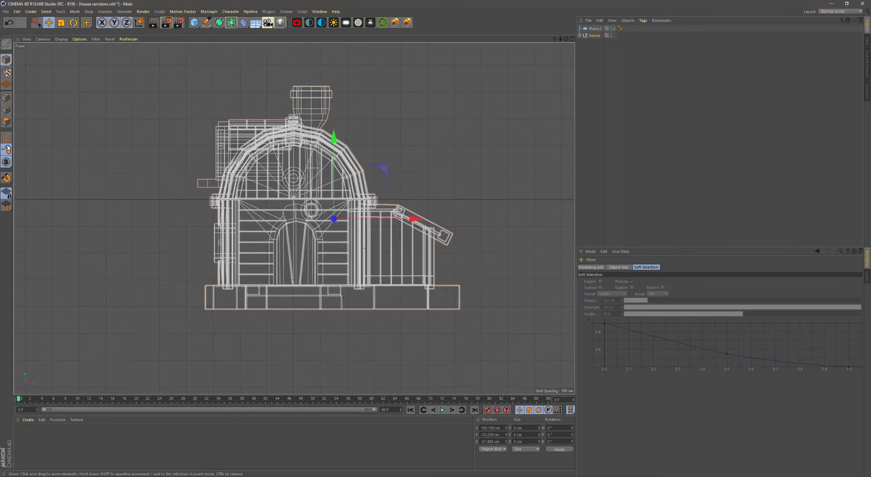
scroll(333, 178, up, 5)
drag(334, 178, 325, 219)
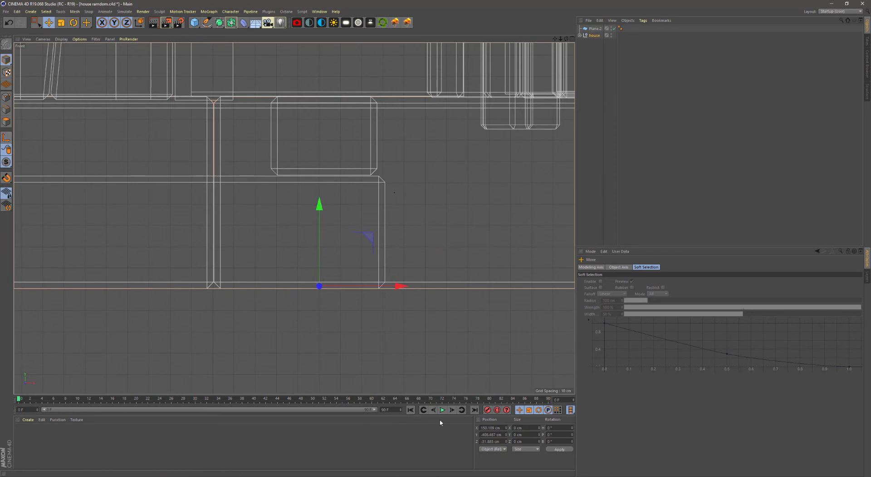
text(0)
key(Return)
key(h)
key(F1)
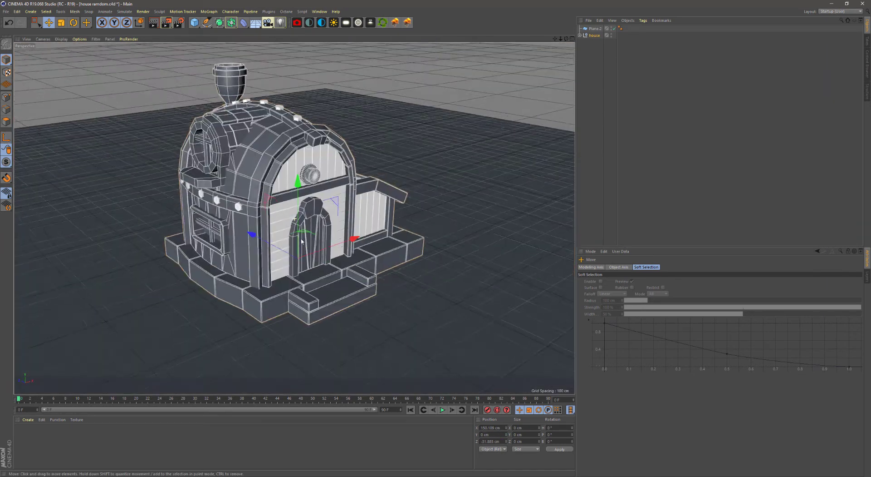
Move the small left porch block forward onto the lower step from the top view
click(297, 320)
scroll(272, 299, up, 5)
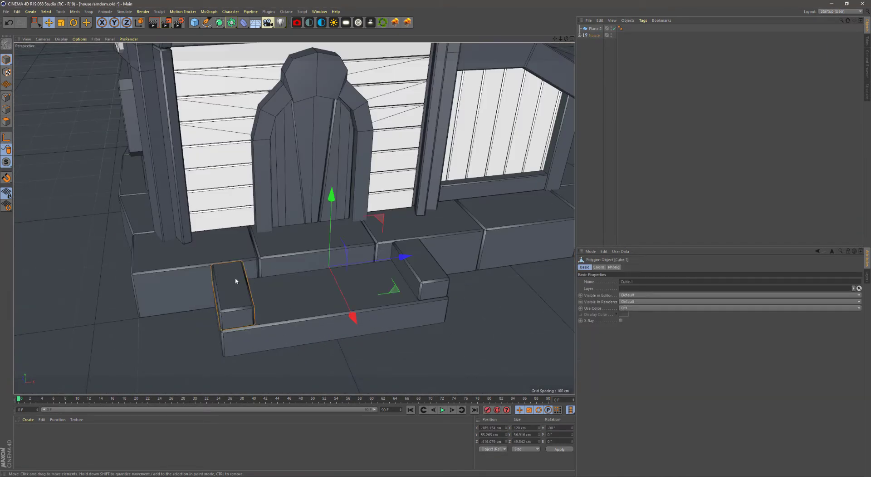
key(0)
key(F2)
scroll(389, 228, down, 5)
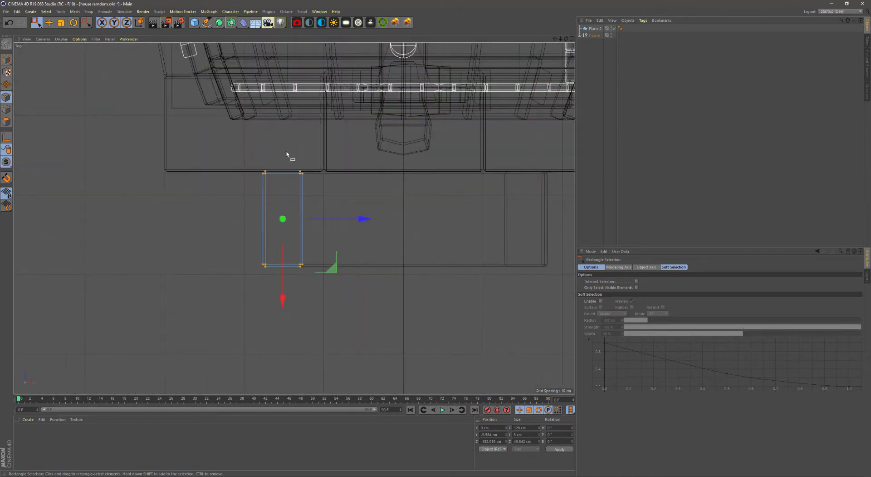
scroll(288, 152, up, 4)
scroll(391, 174, down, 2)
alt+middle_drag(424, 203, 228, 264)
key(e)
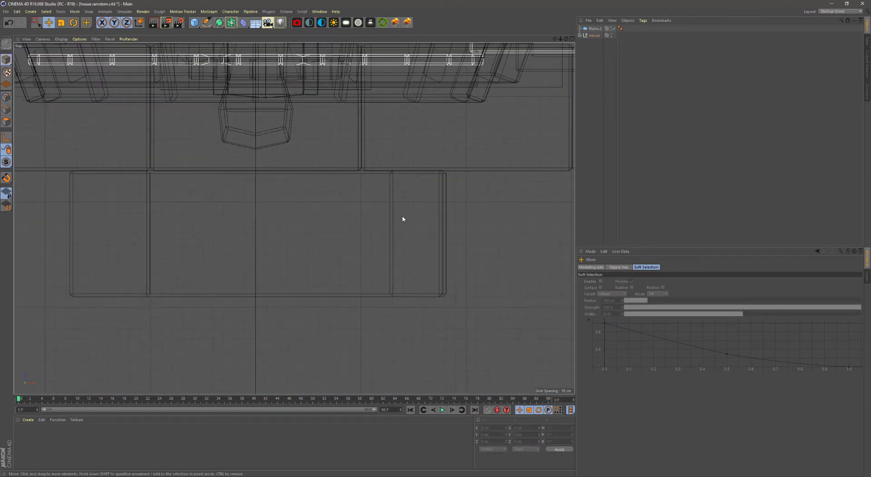
Select the right step block Cube.11 and switch to editing its points
click(403, 217)
click(6, 97)
key(0)
key(F1)
key(e)
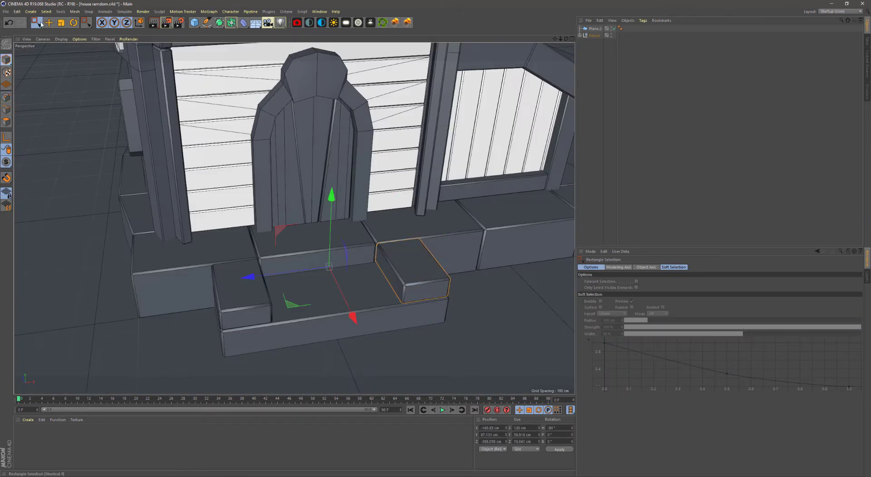
mouse_move(445, 249)
alt+middle_down()
mouse_move(317, 273)
mouse_move(306, 312)
mouse_move(327, 277)
alt+middle_up()
scroll(318, 272, down, 4)
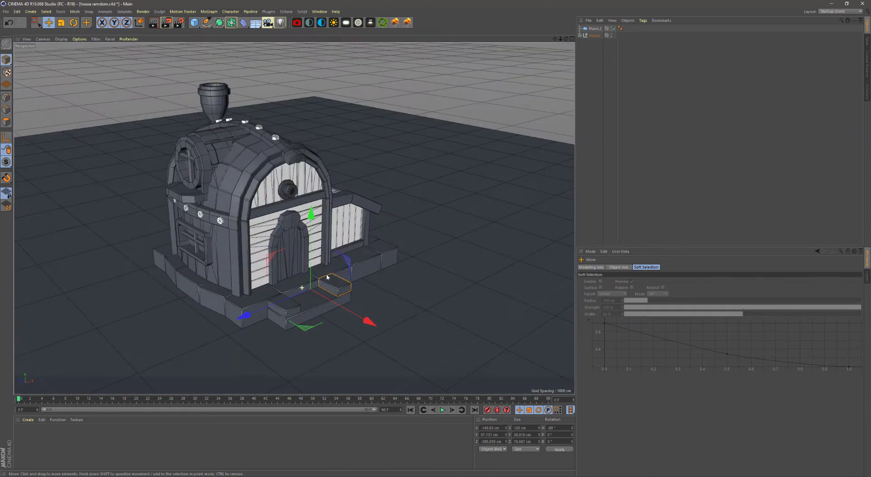
click(195, 24)
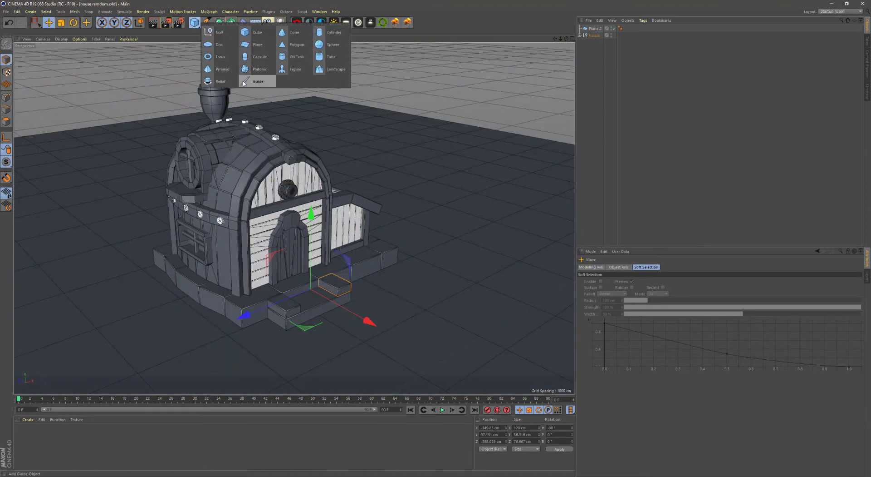
Add a cone and a cylinder, narrowing the cylinder into a thin trunk
click(293, 34)
click(196, 24)
click(294, 46)
key(F4)
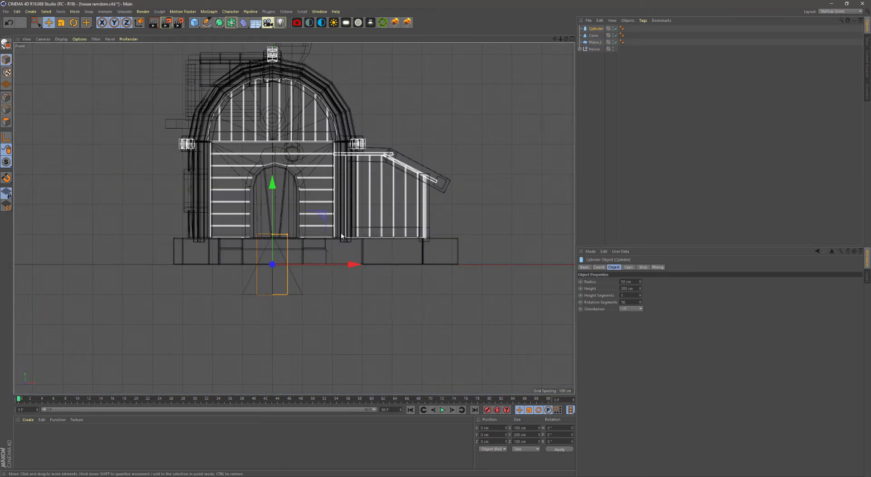
scroll(269, 283, up, 3)
drag(310, 271, 282, 272)
key(F1)
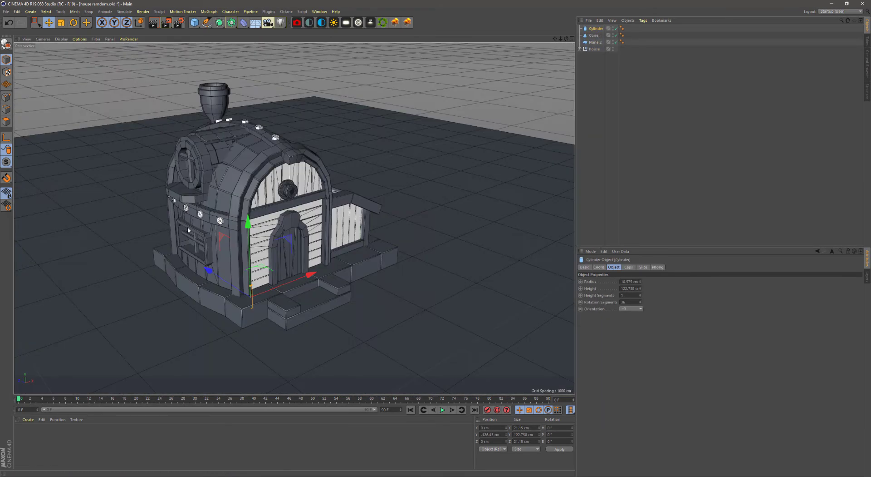
Isolate the tree parts and edit the cone's height segments
click(7, 162)
click(269, 288)
scroll(269, 287, up, 3)
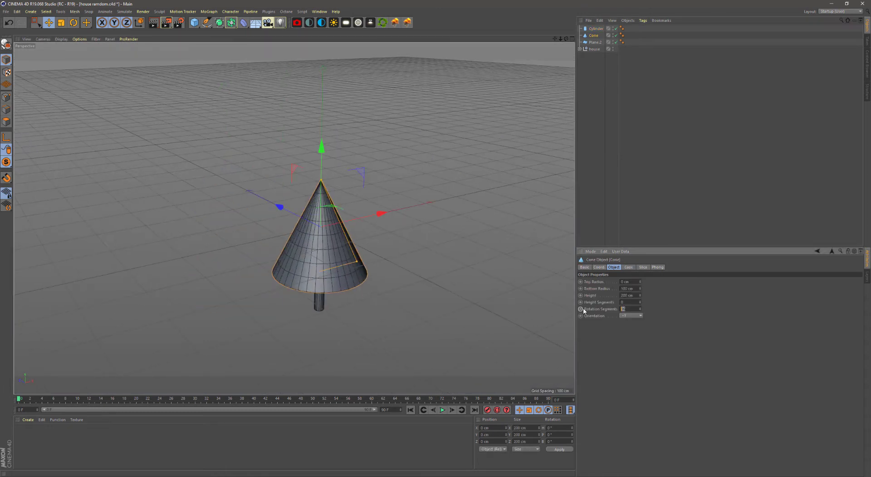
alt+drag(309, 266, 309, 246)
double_click(629, 302)
text(1)
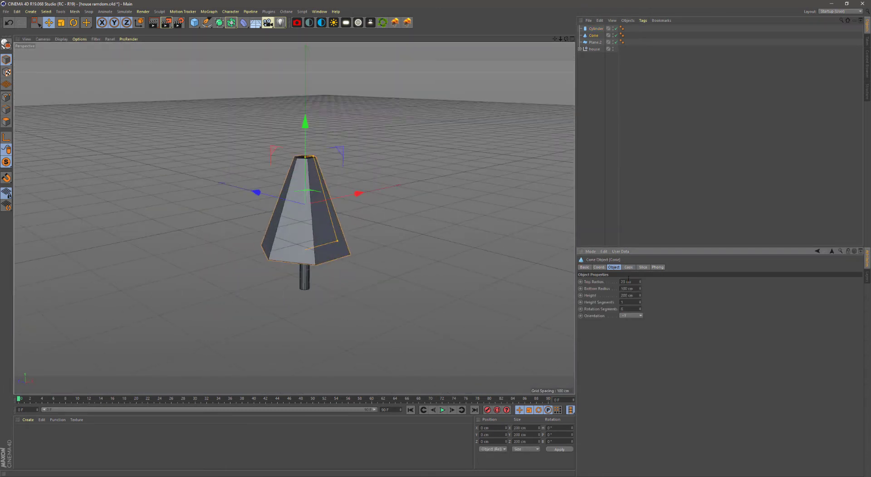
mouse_move(535, 243)
alt+mouse_down()
mouse_move(267, 224)
mouse_move(181, 301)
mouse_move(235, 212)
mouse_move(264, 307)
alt+mouse_up()
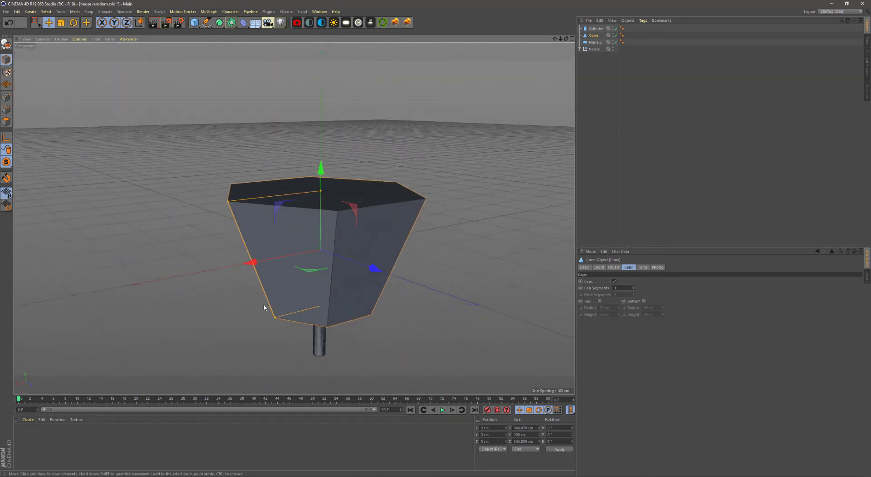
mouse_move(230, 204)
alt+mouse_down()
mouse_move(332, 170)
mouse_move(295, 218)
alt+mouse_up()
Enable the cone's cap fillet with a 2 cm radius
click(599, 301)
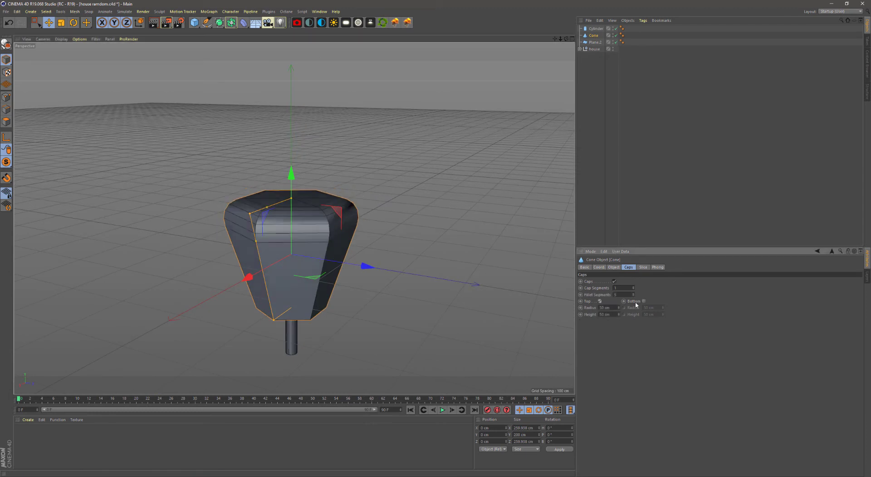
text(2)
key(Return)
alt+drag(425, 326, 378, 277)
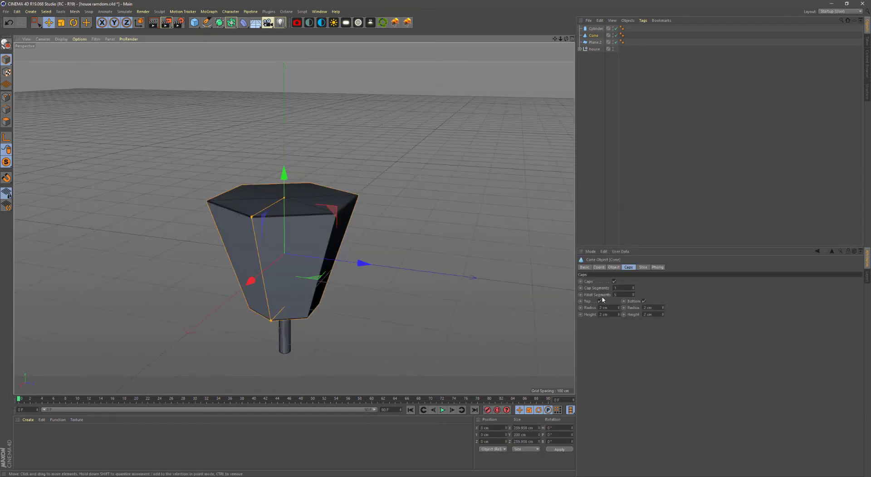
click(603, 307)
text(3)
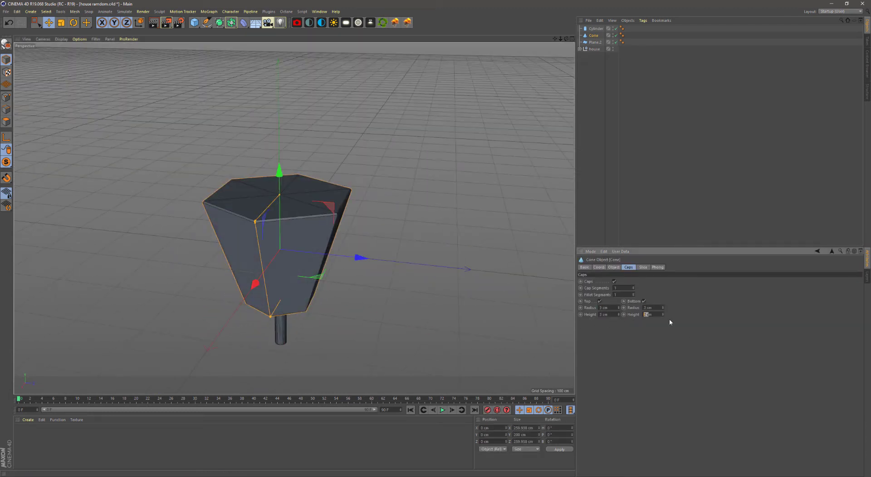
mouse_move(543, 341)
alt+mouse_down()
mouse_move(205, 247)
mouse_move(296, 218)
alt+mouse_up()
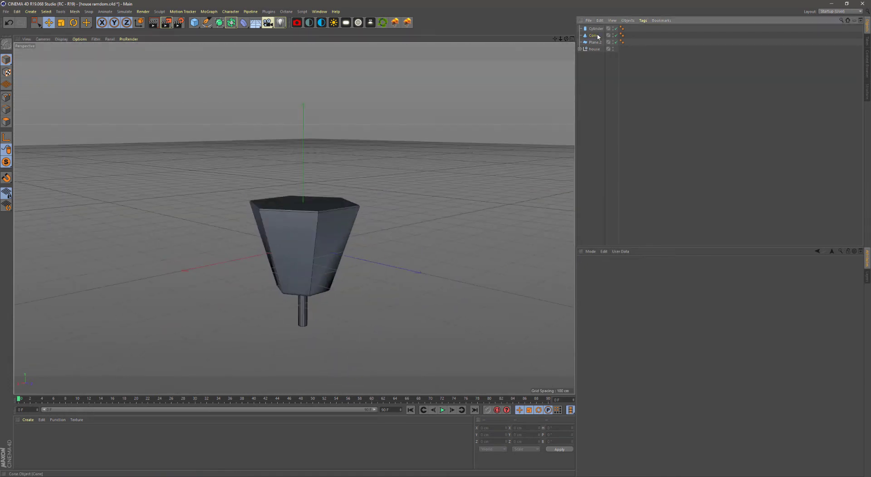
Group the cone and trunk under a null named 'tree'
key(alt+g)
double_click(592, 28)
text(tree)
key(Return)
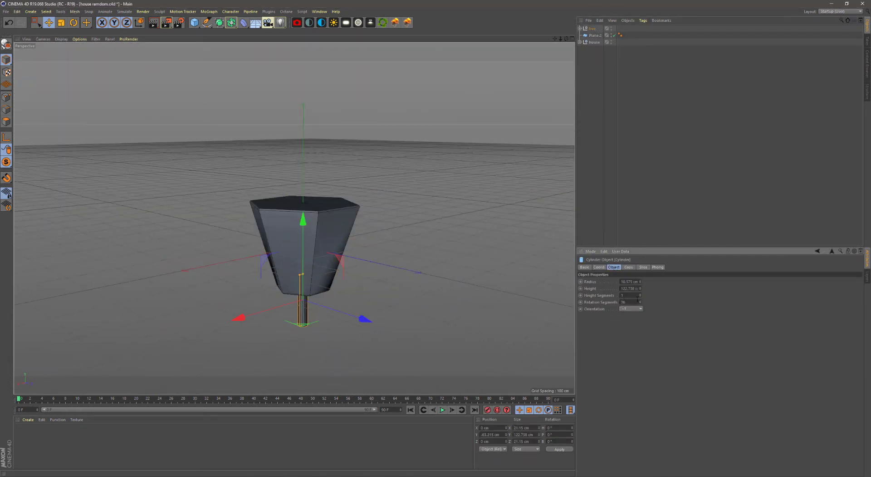
click(387, 256)
Make the trunk editable and scale its bottom points to flare it out
alt+drag(387, 256, 292, 279)
scroll(321, 292, up, 5)
click(321, 292)
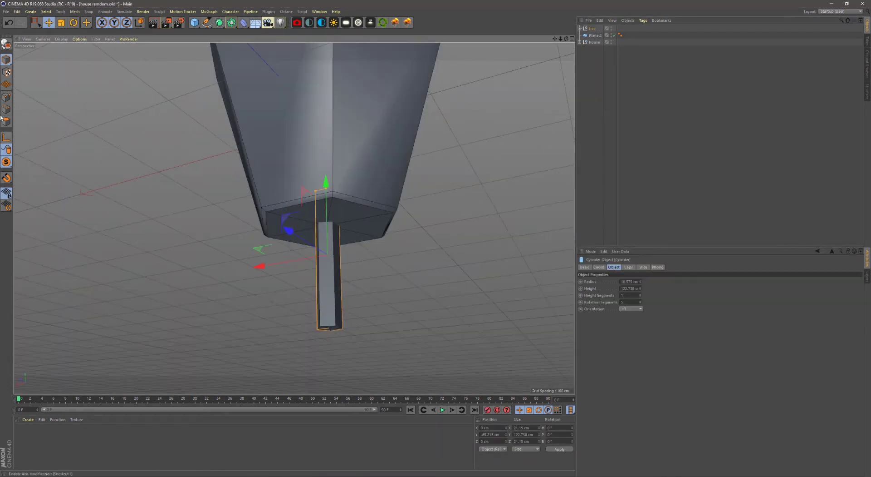
key(c)
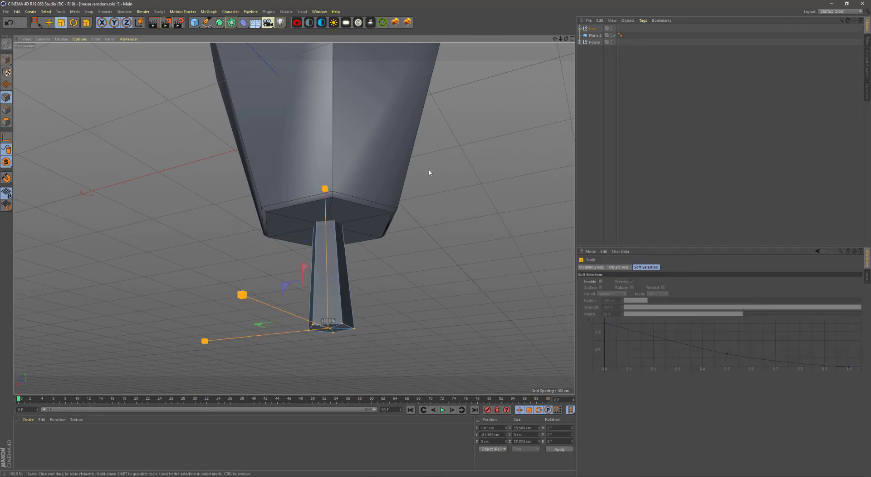
alt+drag(430, 176, 11, 98)
right_click(373, 205)
key(Escape)
Show the house again and position the tree group beside it
click(592, 28)
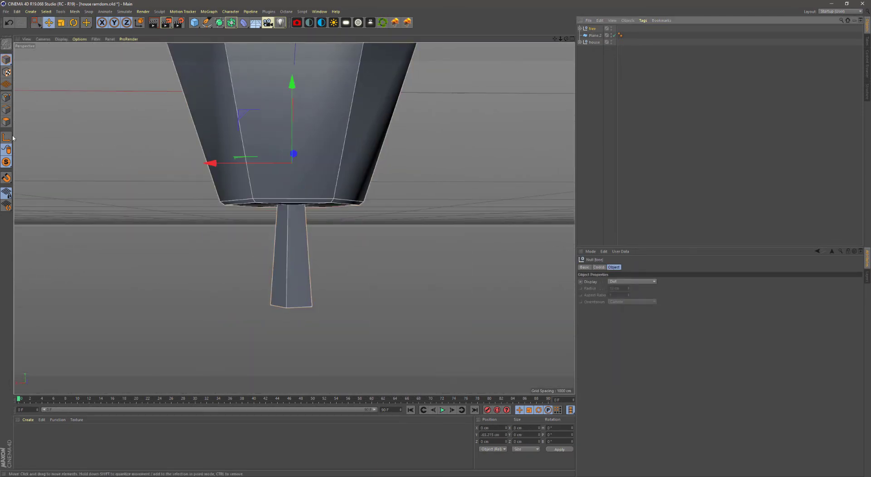
key(F4)
key(F1)
mouse_move(290, 272)
alt+mouse_down()
mouse_move(317, 253)
mouse_move(399, 273)
mouse_move(298, 287)
mouse_move(323, 195)
alt+mouse_up()
click(7, 162)
click(326, 190)
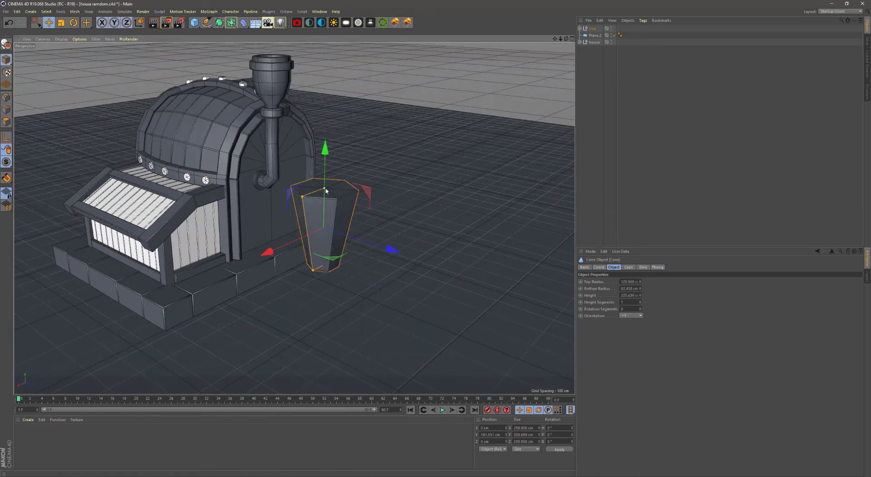
click(593, 28)
alt+drag(418, 140, 350, 254)
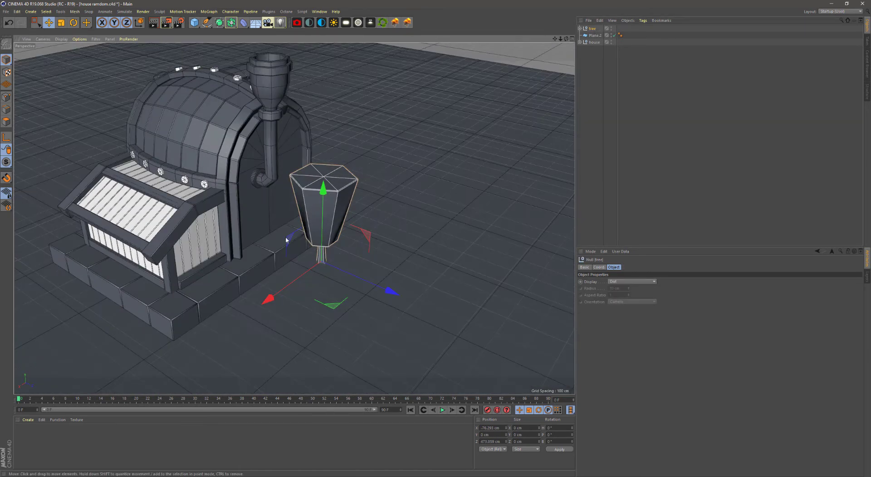
Load the Blue Beauty preset from the Content Browser and apply it to the cone
click(319, 11)
click(345, 46)
click(215, 124)
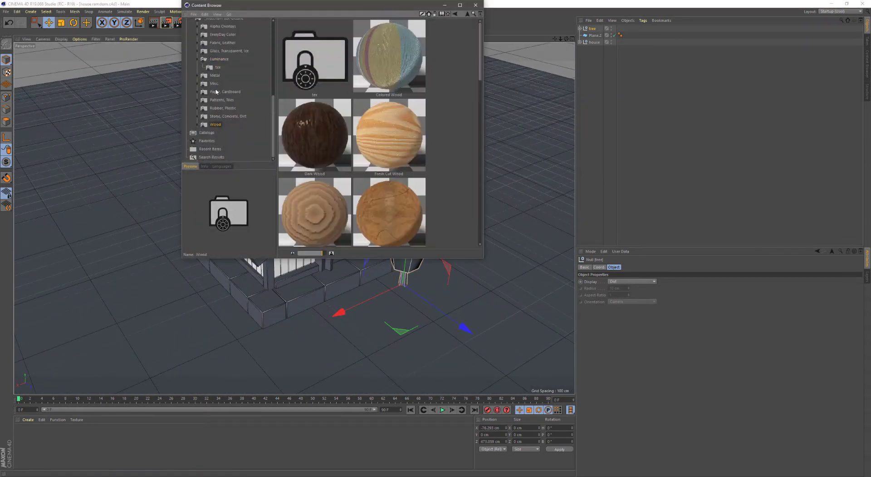
click(222, 116)
click(223, 35)
scroll(423, 107, down, 5)
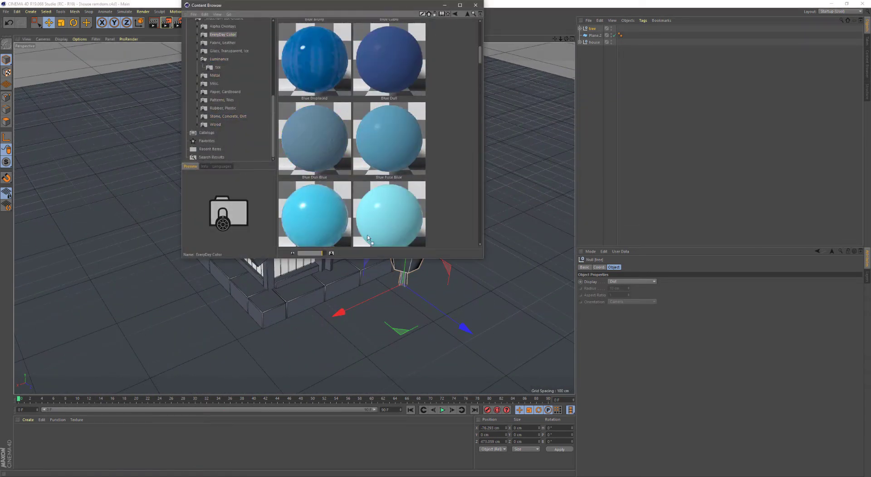
scroll(423, 108, down, 5)
scroll(423, 107, down, 5)
scroll(413, 116, down, 5)
scroll(400, 127, down, 5)
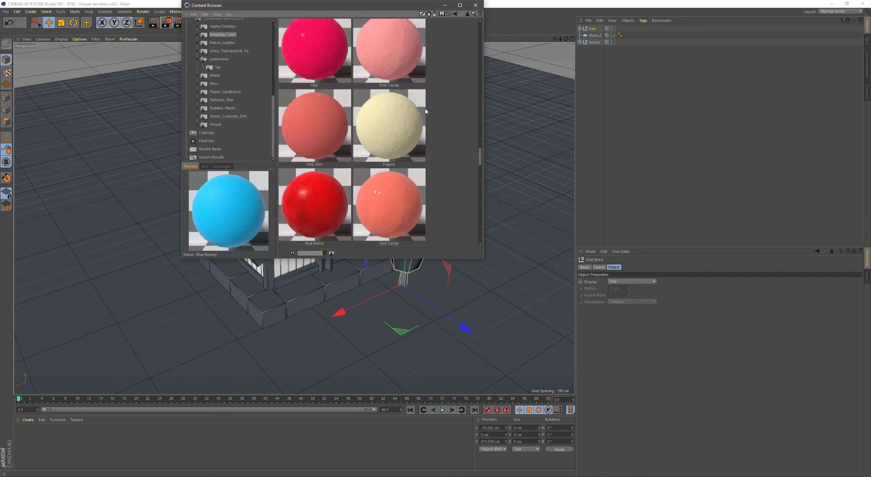
scroll(384, 142, down, 5)
scroll(386, 138, up, 10)
scroll(409, 141, up, 2)
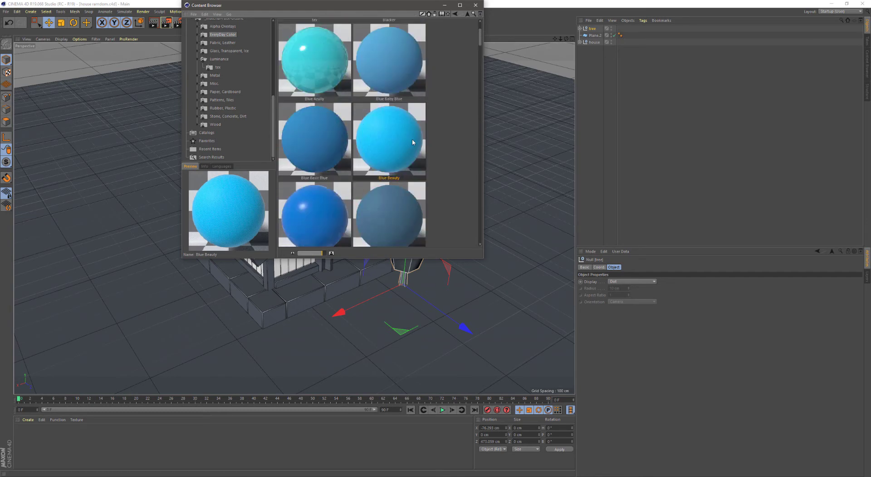
double_click(411, 139)
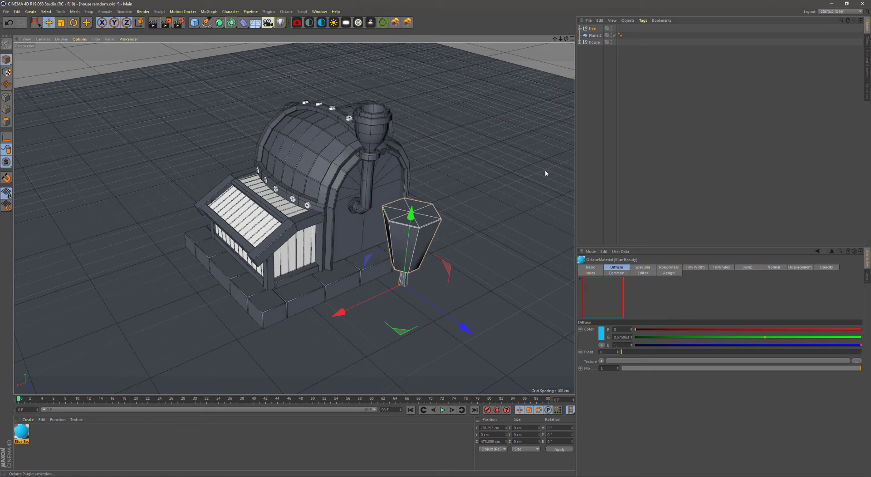
drag(22, 433, 411, 236)
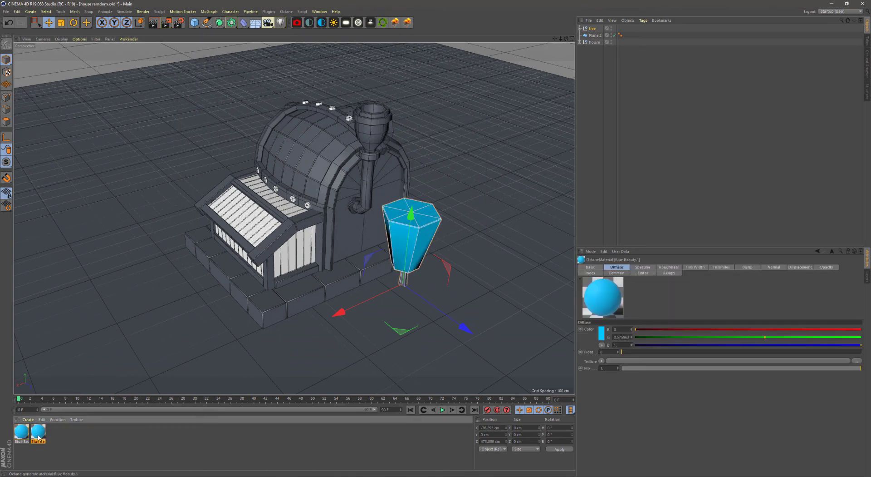
Duplicate Blue Beauty as Blue Beauty.1 and recolour it dark purple for the trunk
double_click(38, 433)
click(187, 81)
click(175, 102)
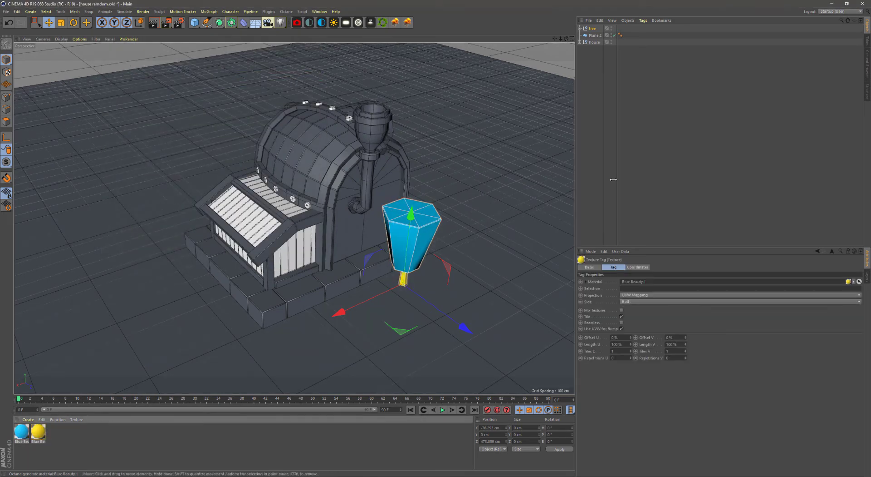
click(187, 74)
click(230, 82)
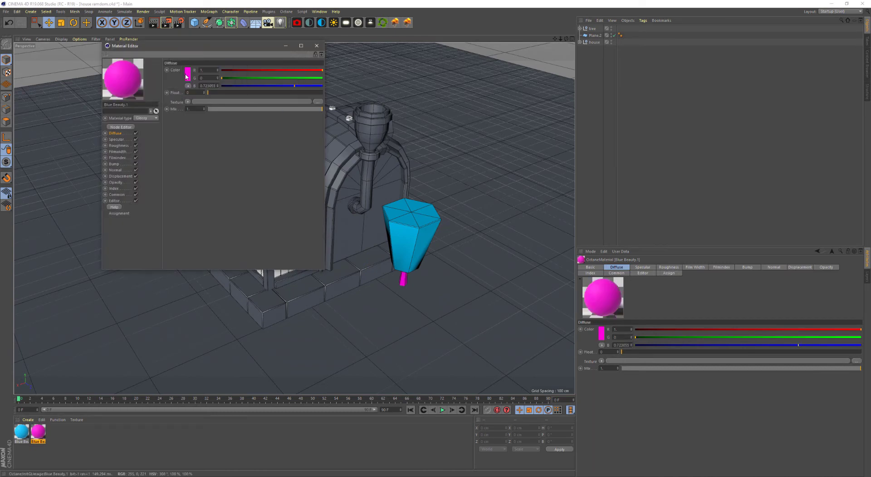
click(188, 74)
click(227, 89)
click(317, 47)
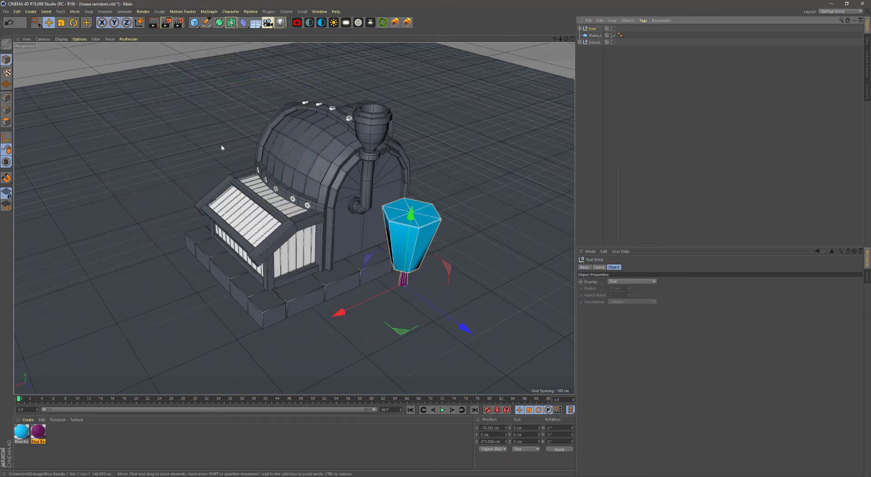
Move the tree in front of the house and copy it to spots around the house
alt+drag(221, 145, 272, 191)
mouse_move(213, 204)
mouse_down()
mouse_move(389, 269)
mouse_move(400, 168)
mouse_move(130, 172)
mouse_move(371, 133)
mouse_move(245, 102)
mouse_move(102, 254)
mouse_up()
mouse_move(103, 254)
ctrl+mouse_down()
mouse_move(145, 263)
mouse_move(318, 108)
mouse_move(222, 76)
mouse_move(401, 53)
mouse_move(198, 54)
ctrl+mouse_up()
click(315, 119)
Rescale several tree copies, enlarging some and shrinking the one near the chimney
key(t)
mouse_move(478, 129)
mouse_down()
mouse_move(447, 174)
mouse_move(418, 177)
mouse_up()
click(393, 121)
click(114, 165)
drag(114, 166, 136, 155)
click(592, 76)
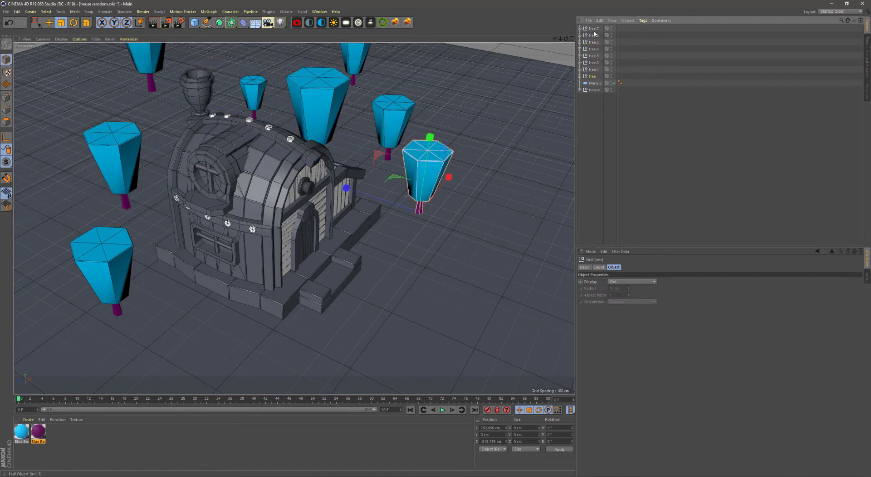
click(102, 254)
drag(102, 254, 122, 236)
key(e)
Add an OctaneCamera and an OctaneSky to the scene
click(286, 11)
click(333, 33)
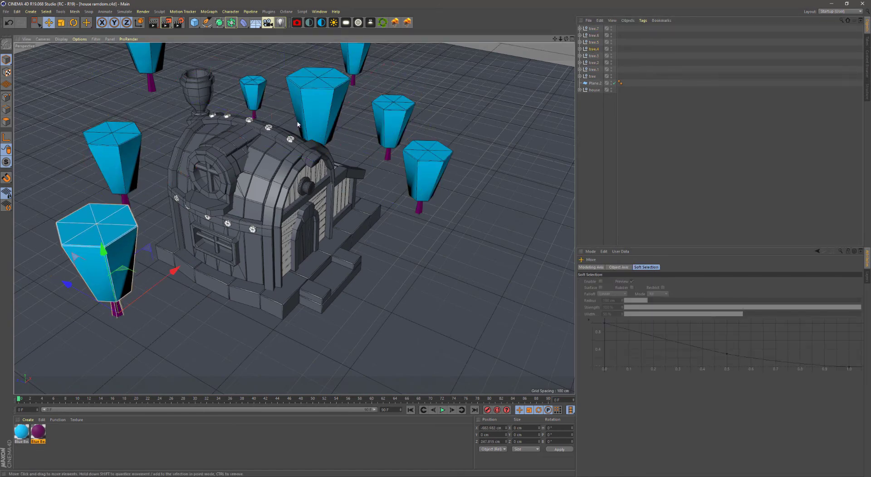
click(333, 22)
click(602, 35)
ctrl+click(603, 29)
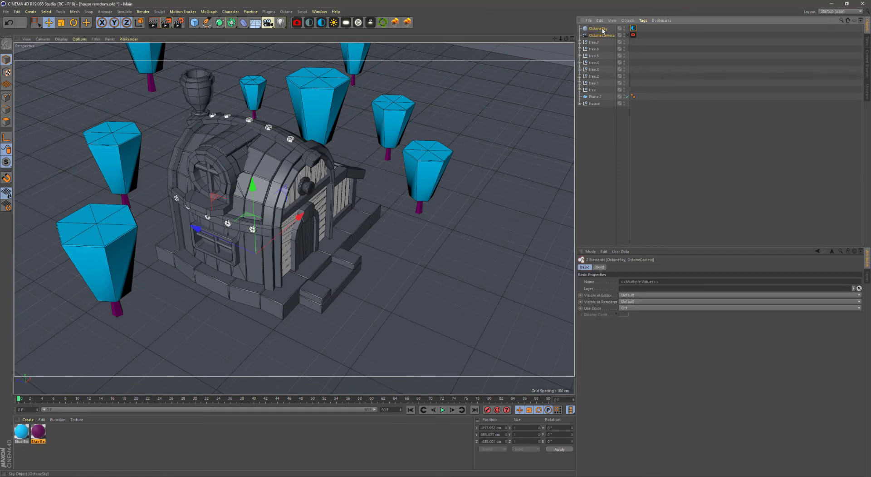
Rotate the Octane camera to R.H -45° and R.P -30°, framing house and trees
click(602, 103)
click(627, 103)
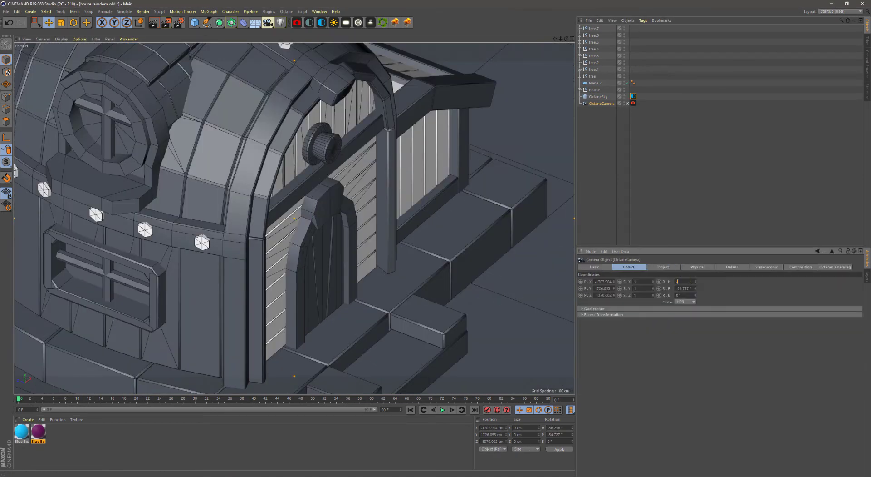
text(-45)
key(Return)
double_click(684, 288)
text(-30)
key(Return)
drag(561, 40, 387, 221)
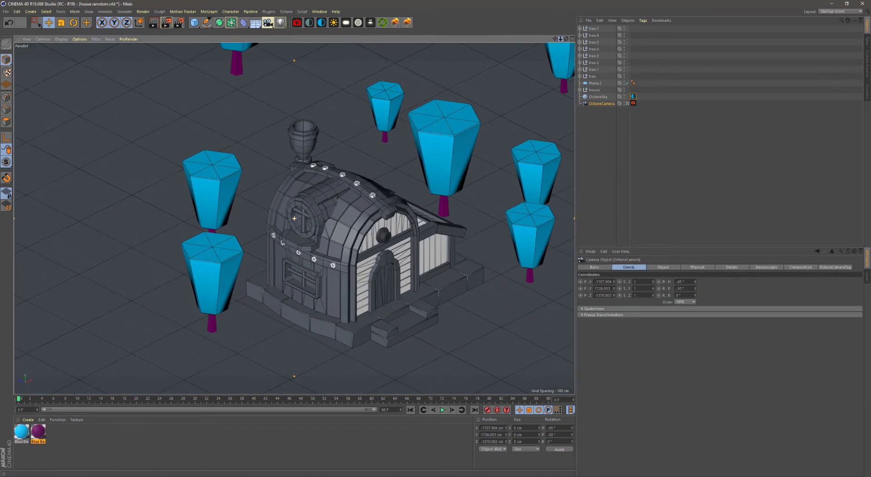
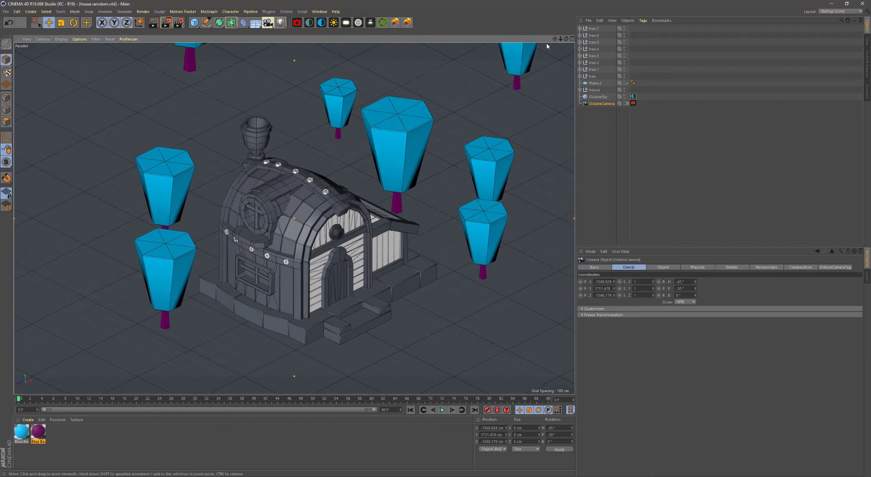
Check the render output settings, close them, and pan the view to the house
click(180, 22)
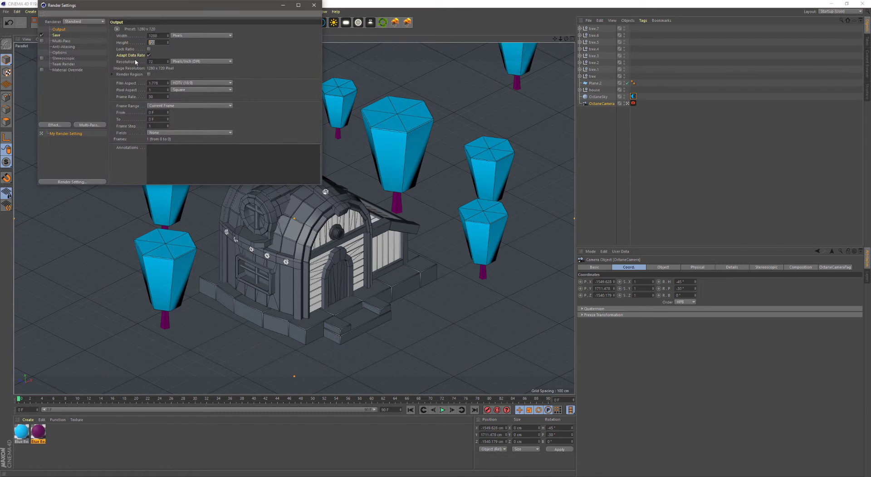
scroll(294, 218, down, 3)
click(313, 5)
scroll(294, 219, up, 2)
scroll(295, 218, up, 2)
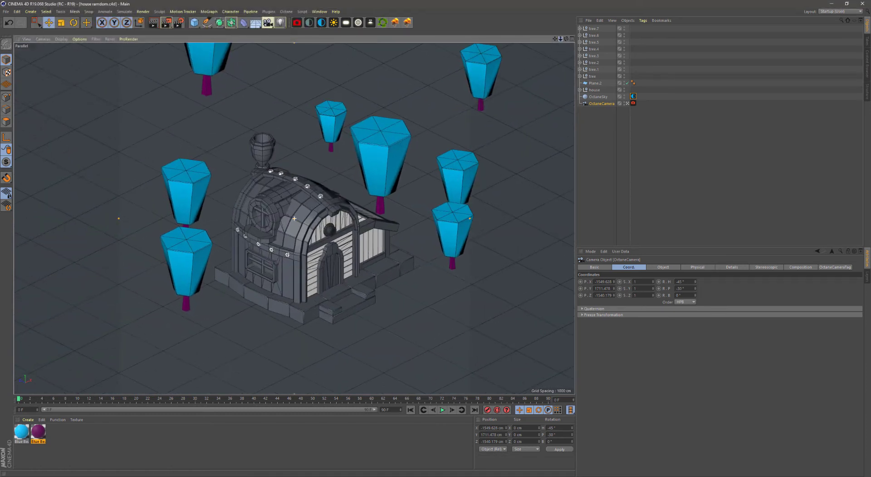
drag(555, 39, 541, 23)
Duplicate tree.7 to the left of the house and shrink the copy noticeably
click(593, 28)
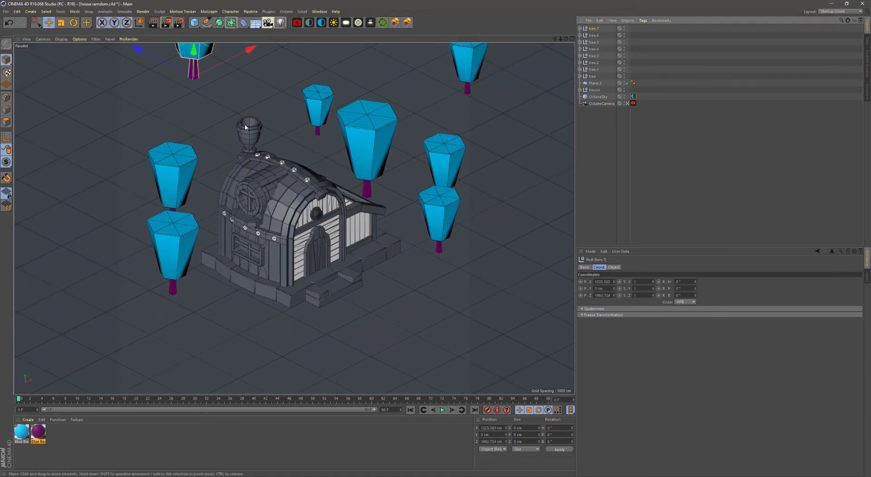
mouse_move(202, 45)
ctrl+mouse_down()
mouse_move(141, 192)
mouse_move(304, 354)
ctrl+mouse_up()
key(t)
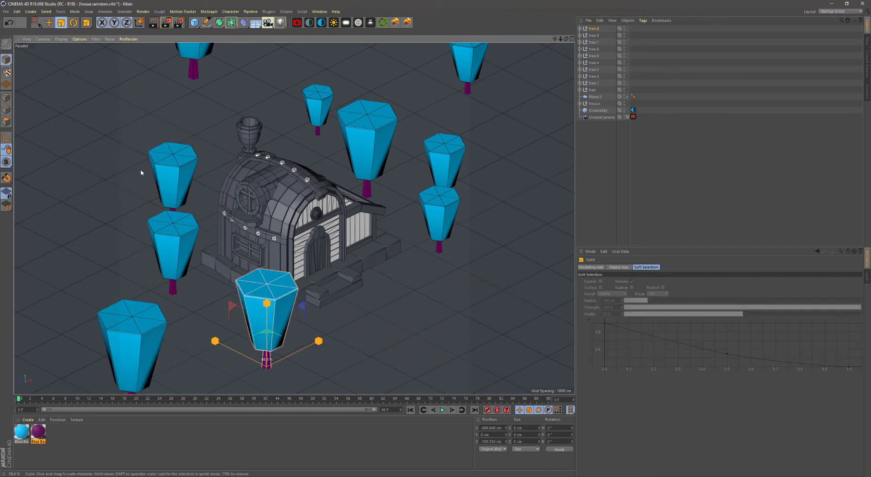
ctrl+drag(139, 171, 49, 23)
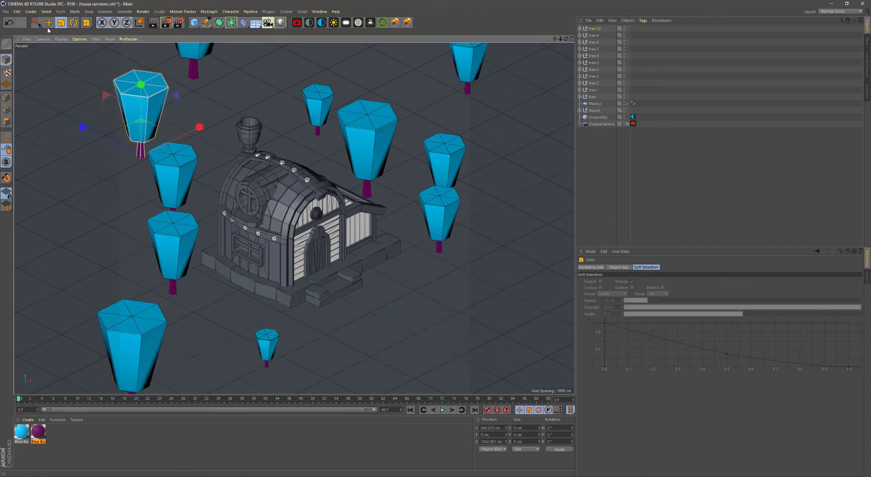
Rotate several trees for variety, including tree.5 about -20° and tree.1 about 38°, then add a Cube
click(74, 23)
click(145, 363)
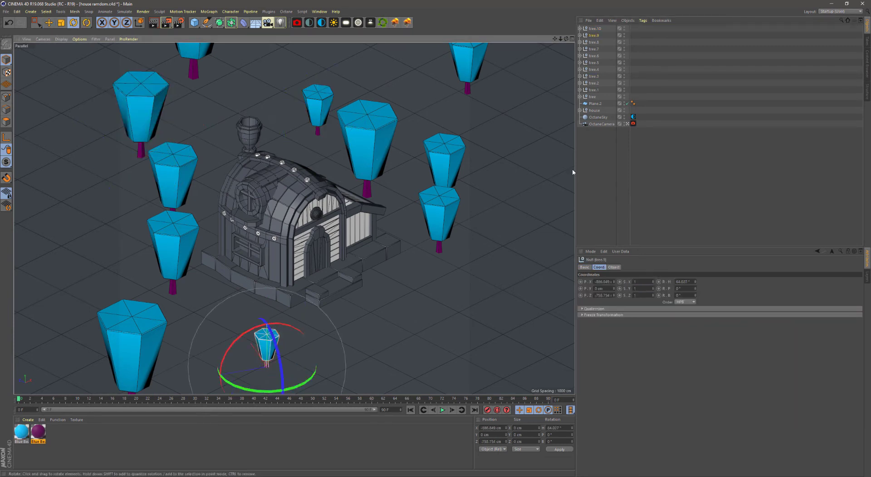
drag(195, 63, 213, 68)
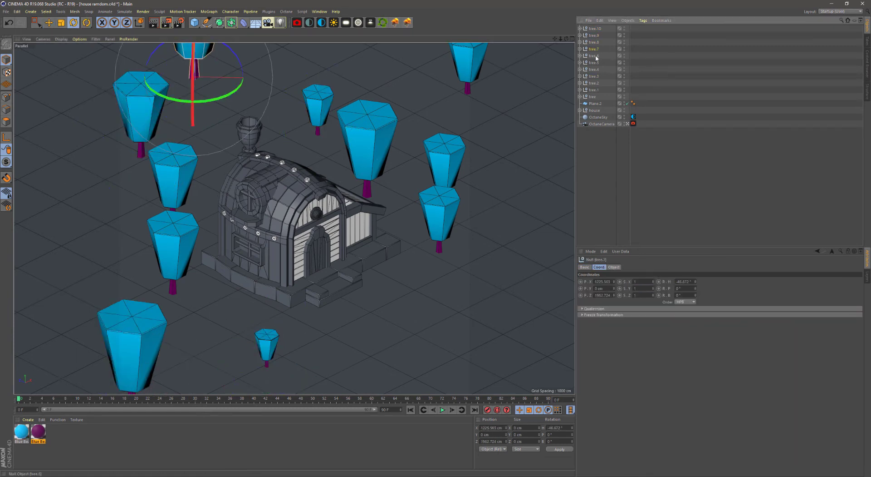
drag(467, 68, 454, 80)
drag(368, 191, 350, 224)
click(173, 240)
drag(173, 241, 182, 259)
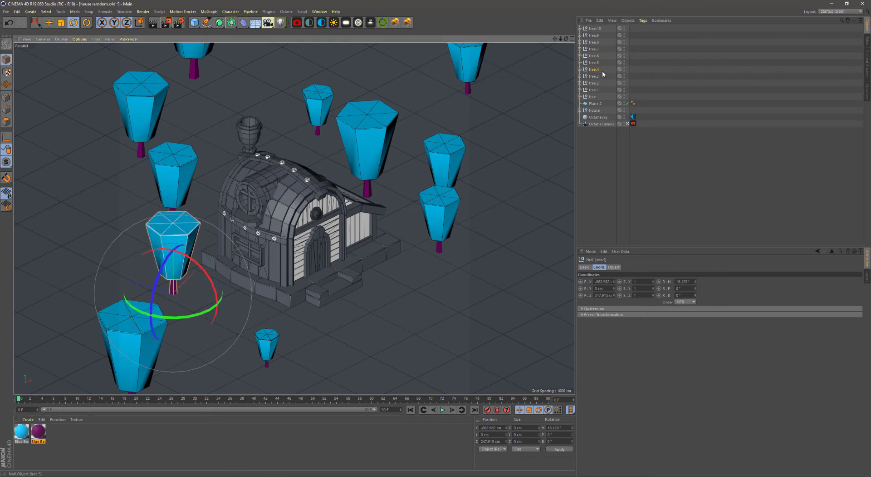
drag(318, 104, 327, 114)
click(449, 196)
mouse_move(173, 190)
mouse_down()
mouse_move(222, 243)
mouse_move(307, 261)
mouse_up()
click(195, 22)
Move the cube in front of the house, frame it in perspective and make it taller
key(e)
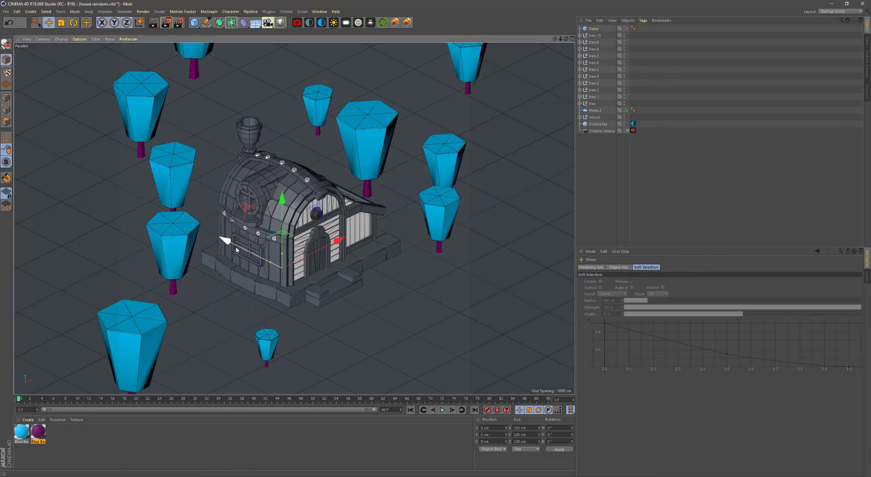
drag(258, 240, 377, 295)
key(F1)
key(o)
alt+drag(318, 272, 290, 268)
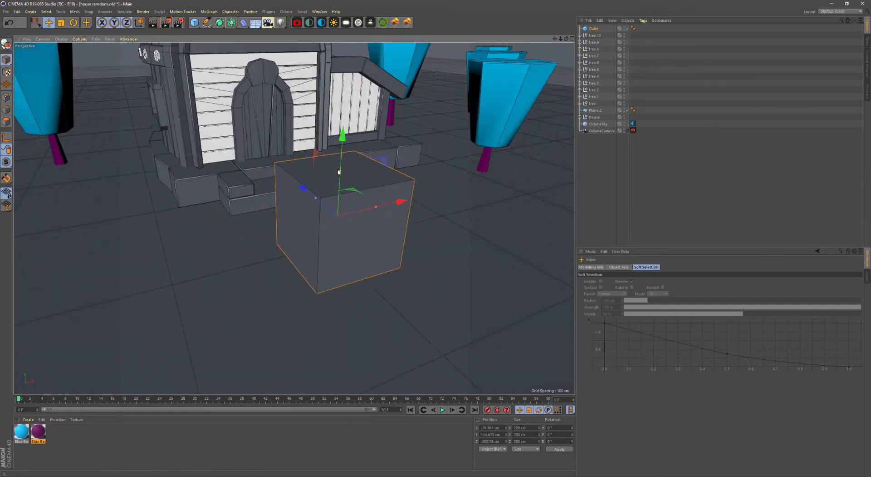
drag(354, 159, 354, 132)
Make the cube editable, spread its bottom points outward and bevel the top corner point
key(c)
click(6, 100)
key(t)
drag(116, 88, 291, 183)
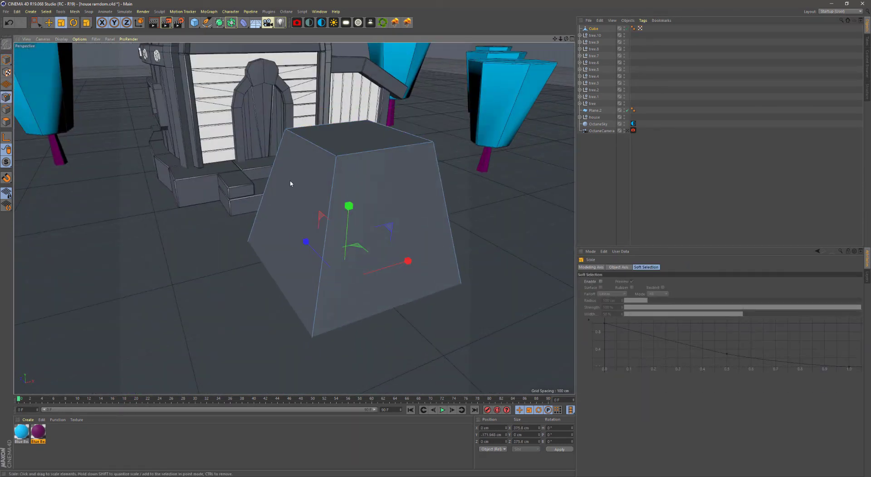
key(m)
key(s)
drag(378, 257, 412, 180)
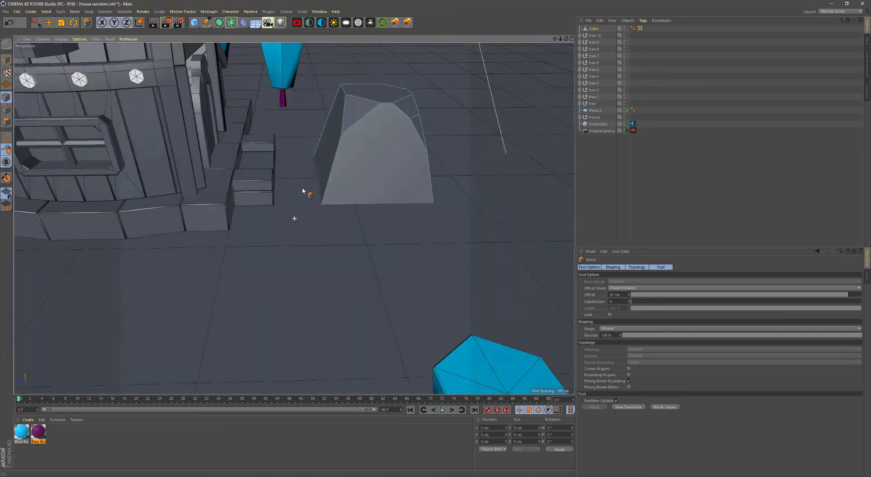
alt+drag(301, 190, 292, 203)
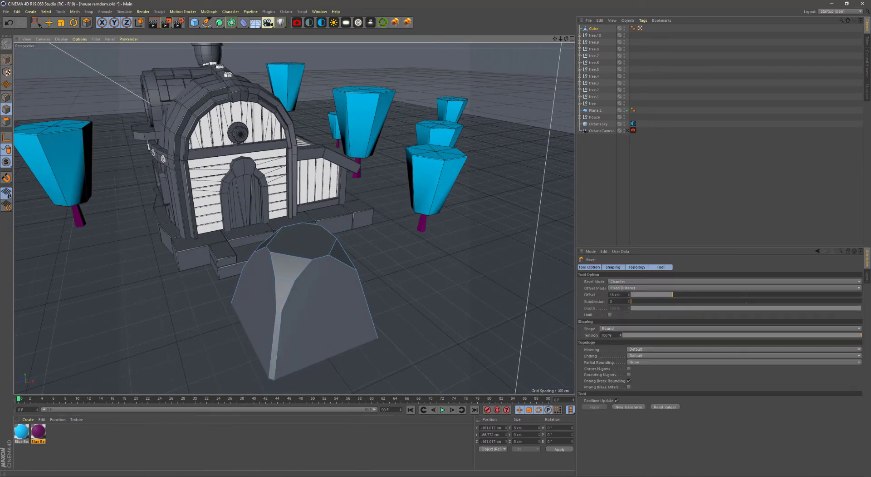
Bevel the rock's points with a 14 cm offset, bevel its lower edge and nudge a point
click(50, 26)
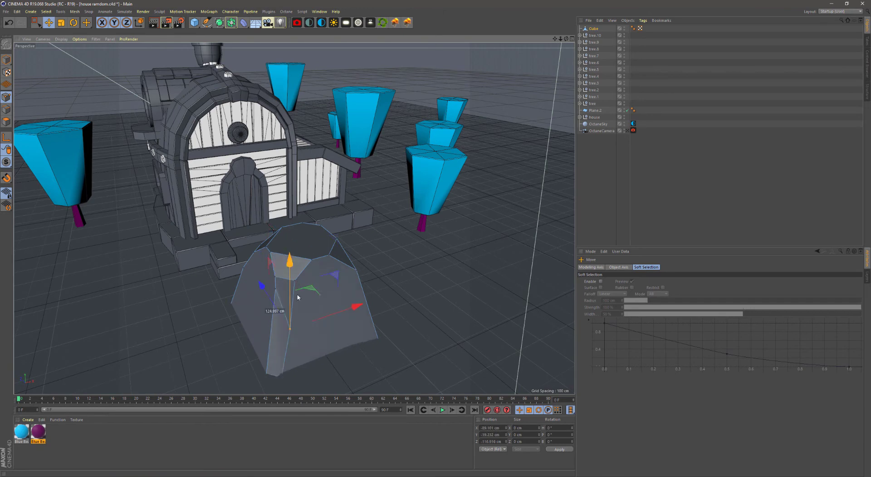
mouse_move(298, 296)
alt+mouse_down()
mouse_move(338, 348)
mouse_move(297, 259)
alt+mouse_up()
scroll(339, 348, down, 3)
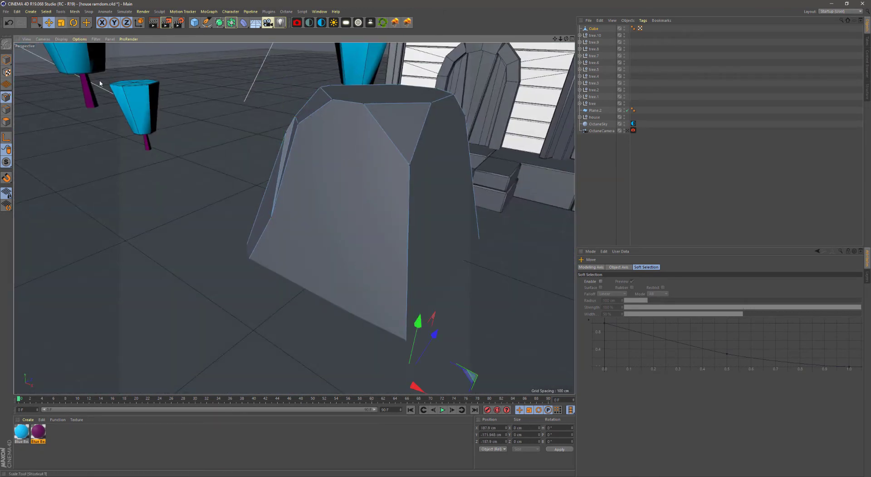
key(m)
key(s)
mouse_move(272, 204)
alt+mouse_down()
mouse_move(375, 292)
mouse_move(401, 240)
alt+mouse_up()
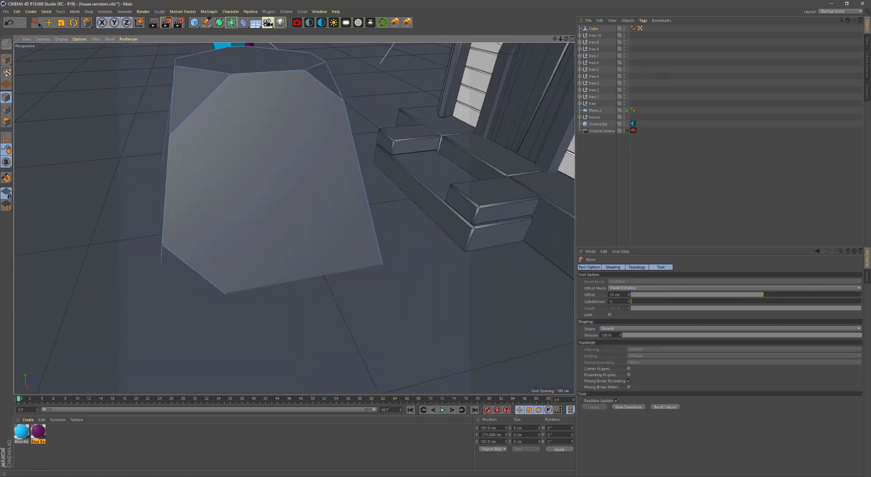
mouse_move(167, 263)
mouse_down()
mouse_move(234, 315)
mouse_move(124, 256)
mouse_move(272, 343)
mouse_up()
key(e)
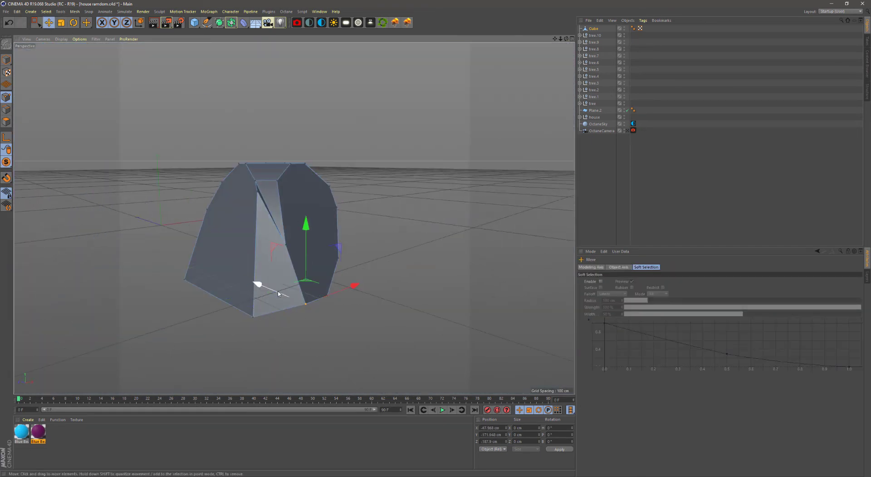
mouse_move(278, 294)
mouse_down()
mouse_move(268, 300)
mouse_move(336, 319)
mouse_up()
Apply another bevel and raise a point to refine the faceted rock from several angles
mouse_move(316, 275)
alt+mouse_down()
mouse_move(356, 301)
mouse_move(298, 352)
mouse_move(235, 263)
alt+mouse_up()
right_click(236, 263)
click(255, 369)
key(e)
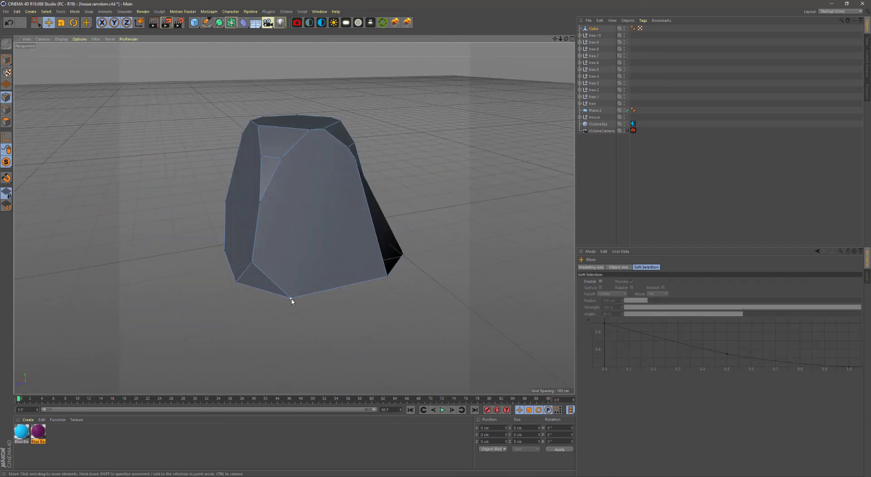
mouse_move(290, 299)
alt+mouse_down()
mouse_move(251, 258)
mouse_move(253, 315)
mouse_move(307, 371)
mouse_move(375, 200)
alt+mouse_up()
alt+drag(375, 200, 330, 219)
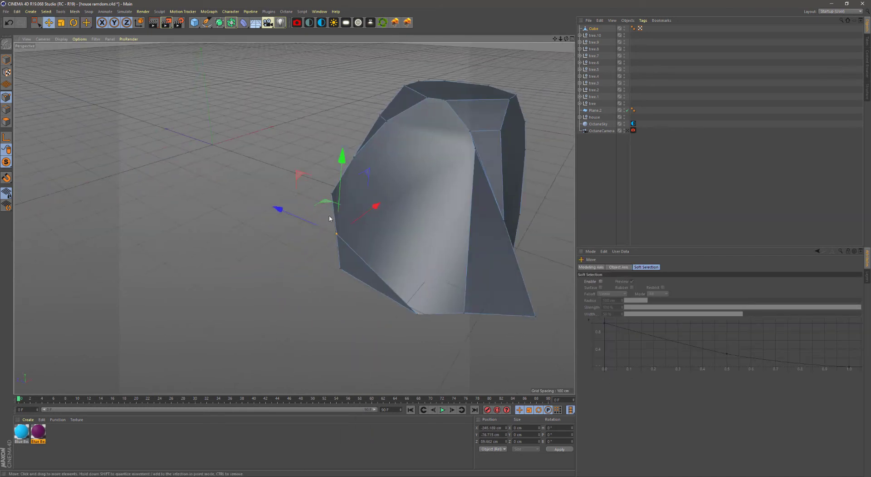
alt+drag(409, 210, 311, 155)
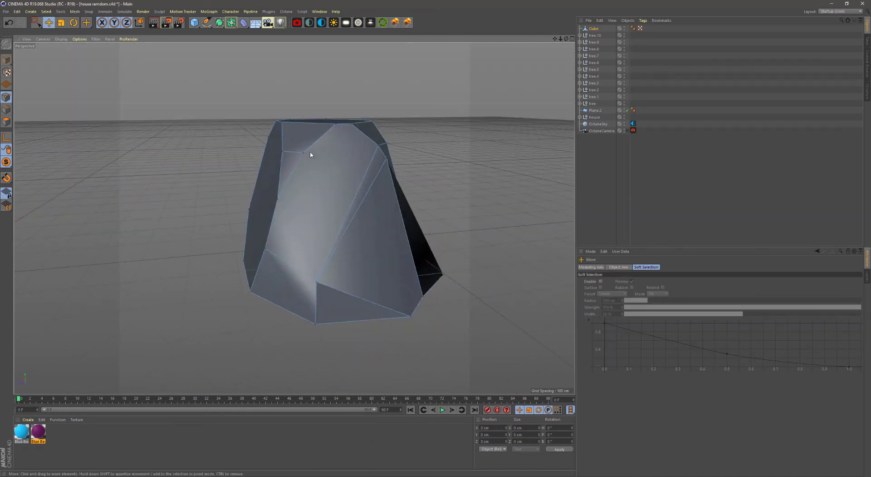
mouse_move(284, 248)
alt+mouse_down()
mouse_move(398, 238)
mouse_move(362, 230)
mouse_move(461, 216)
mouse_move(318, 241)
mouse_move(351, 267)
alt+mouse_up()
alt+drag(316, 234, 204, 235)
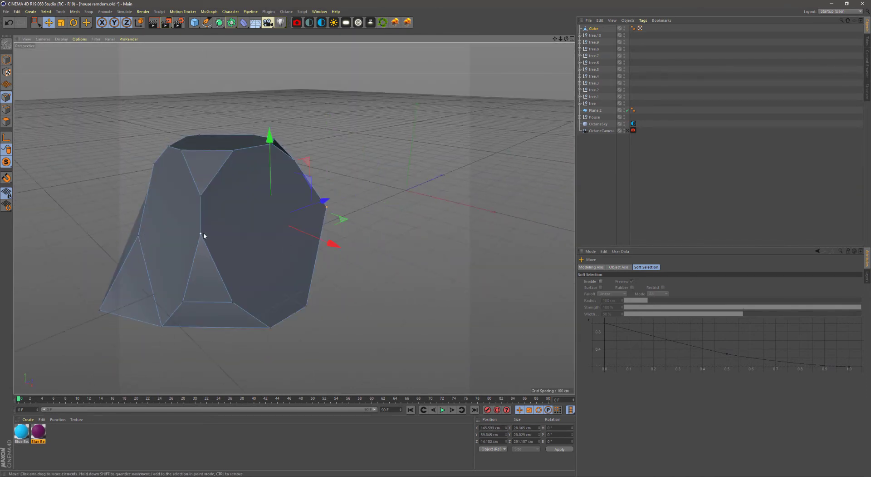
Clear the point selection, frame the whole scene and duplicate the rock as Cube.1
right_click(274, 226)
alt+drag(274, 226, 186, 199)
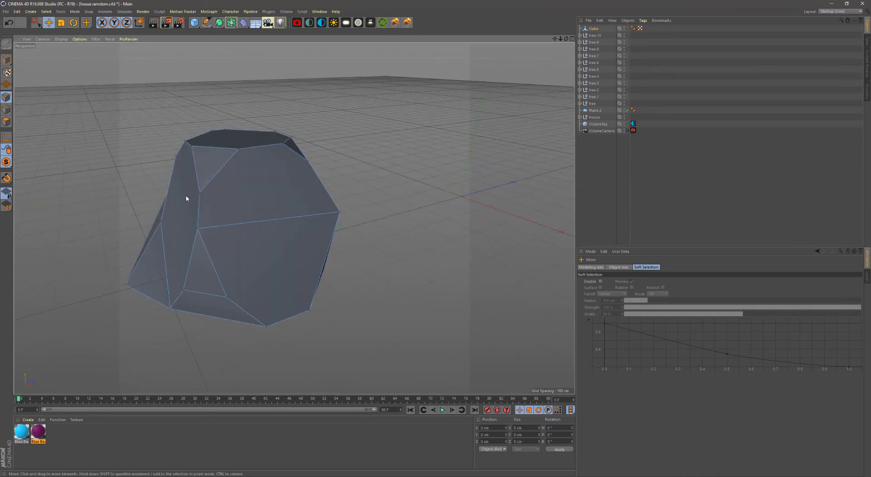
key(h)
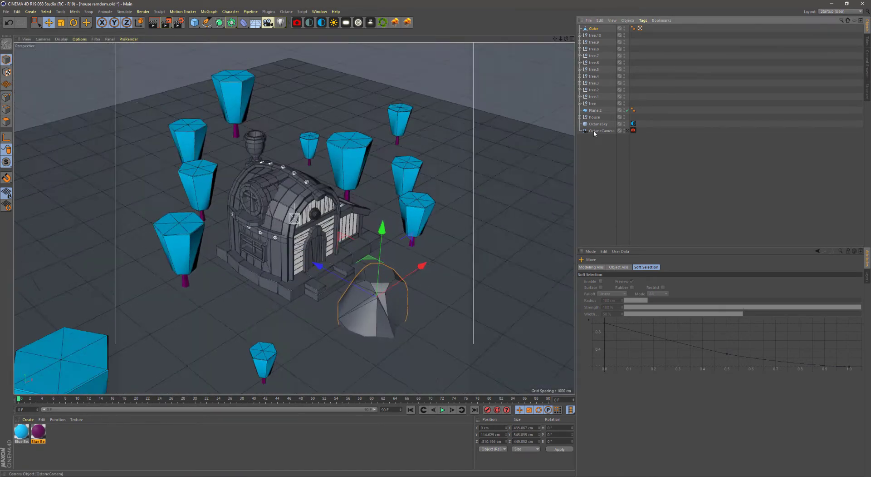
right_click(594, 133)
click(702, 248)
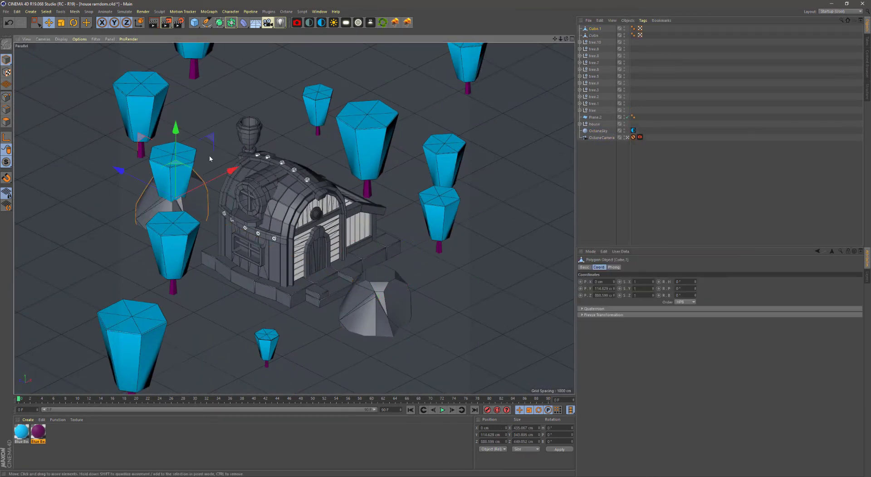
Rotate the rock copy, duplicate it, and make the new copy shallower, taller and tilted
click(73, 22)
mouse_move(68, 50)
mouse_down()
mouse_move(49, 60)
mouse_move(268, 160)
mouse_move(238, 161)
mouse_move(345, 120)
mouse_move(376, 94)
mouse_move(381, 71)
mouse_move(112, 159)
mouse_up()
key(e)
key(r)
key(r)
key(t)
mouse_move(241, 139)
mouse_down()
mouse_move(335, 60)
mouse_move(342, 27)
mouse_up()
key(r)
mouse_move(345, 98)
mouse_down()
mouse_move(82, 31)
mouse_move(420, 84)
mouse_up()
Place the small rock Cube left of the house and check its position in side view
key(e)
click(369, 320)
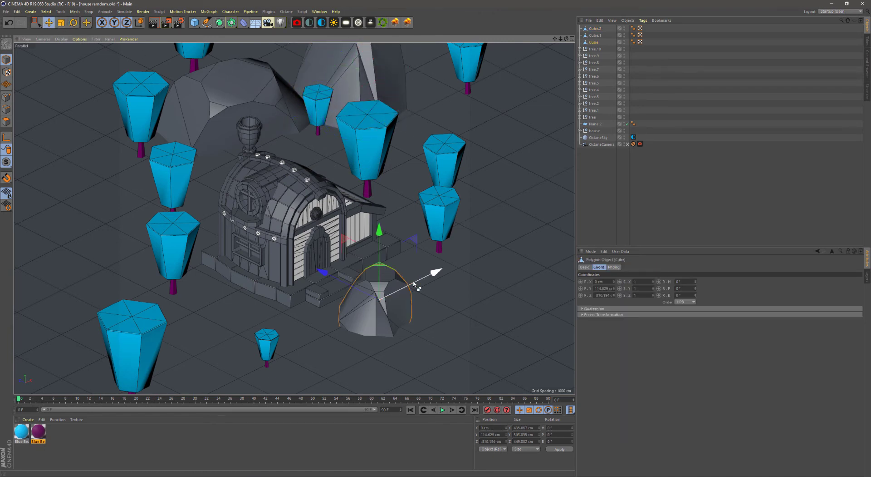
ctrl+drag(413, 284, 236, 277)
key(F3)
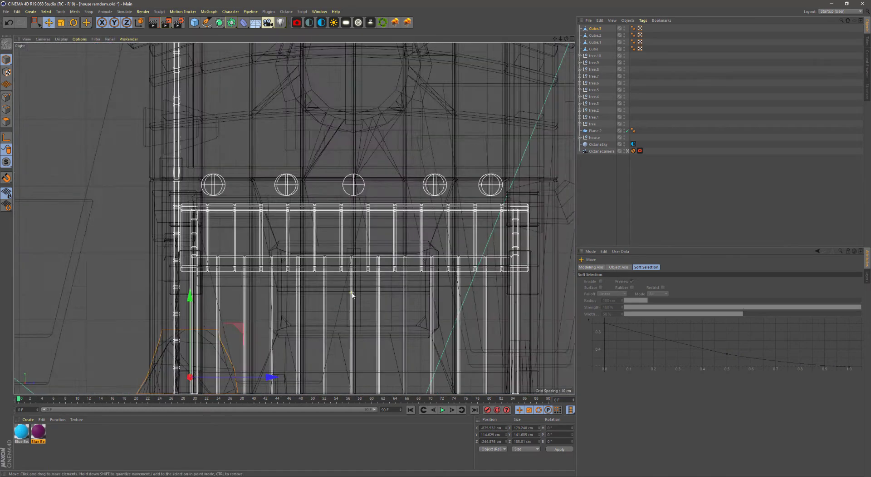
key(o)
key(F1)
text(0)
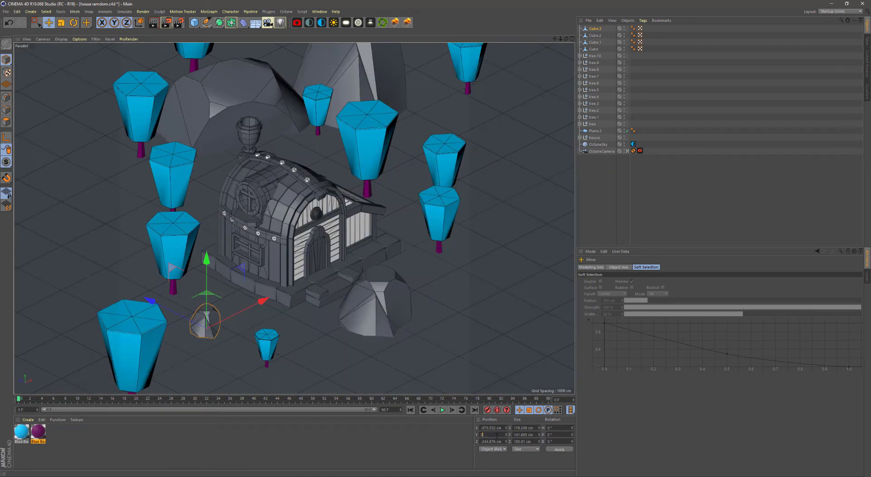
Shrink the rock to about two-thirds, move it far left, tilt it, and select Cube.3
drag(79, 59, 91, 79)
key(e)
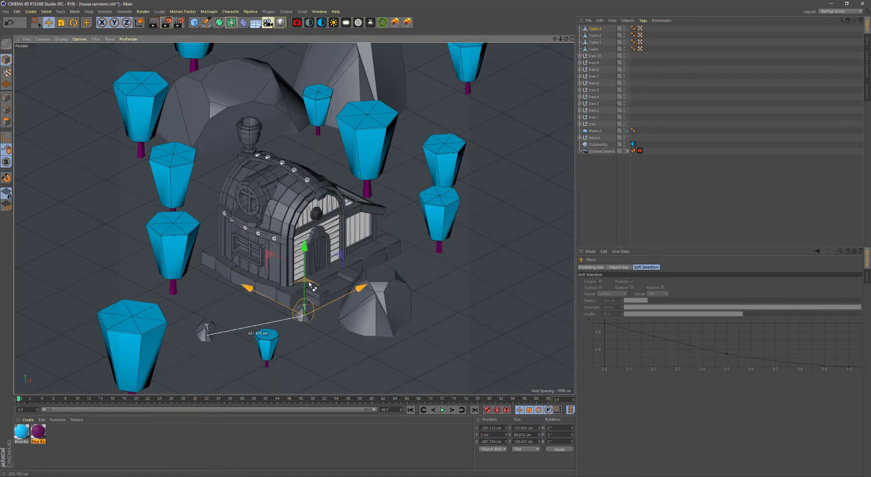
key(e)
drag(380, 285, 112, 292)
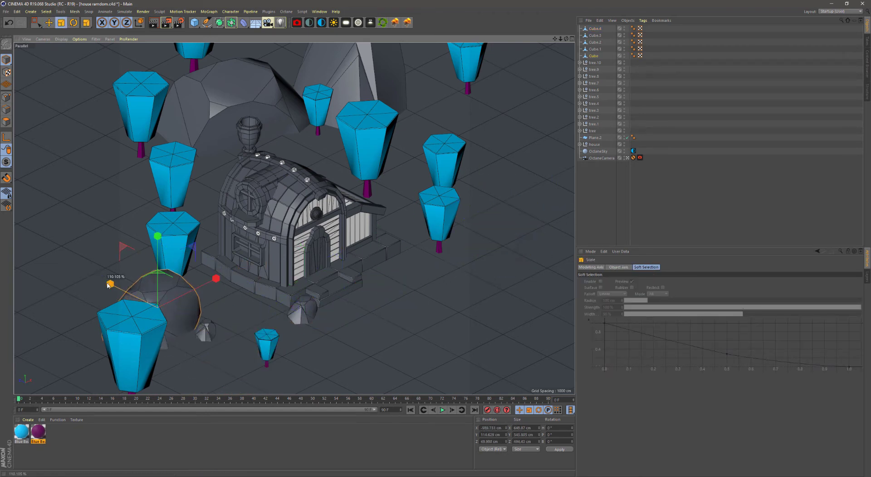
drag(200, 356, 42, 60)
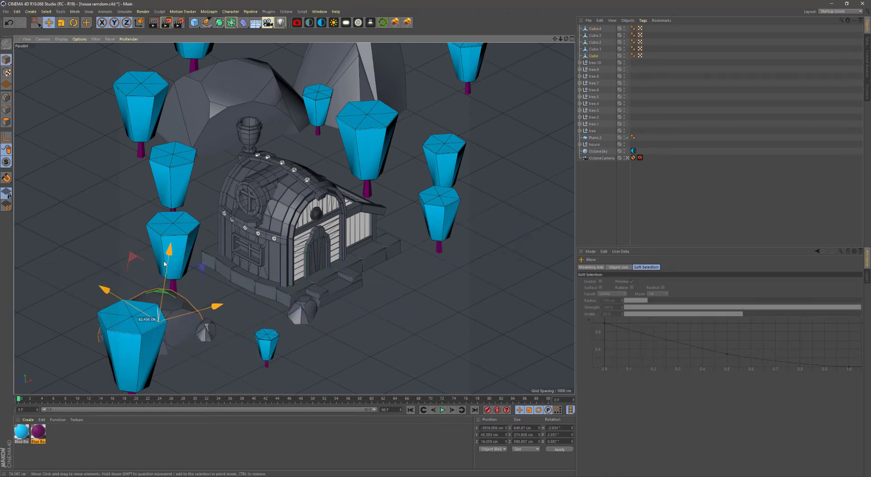
click(205, 329)
click(63, 23)
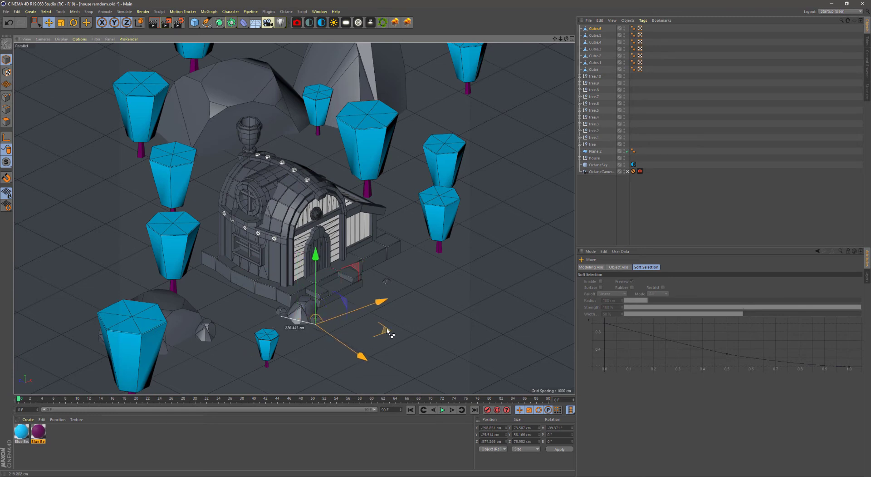
click(370, 150)
Duplicate trees to the left of the house, shrinking one copy to about 58%
mouse_move(370, 149)
ctrl+mouse_down()
mouse_move(172, 235)
mouse_move(337, 160)
mouse_move(261, 100)
mouse_move(90, 29)
ctrl+mouse_up()
key(t)
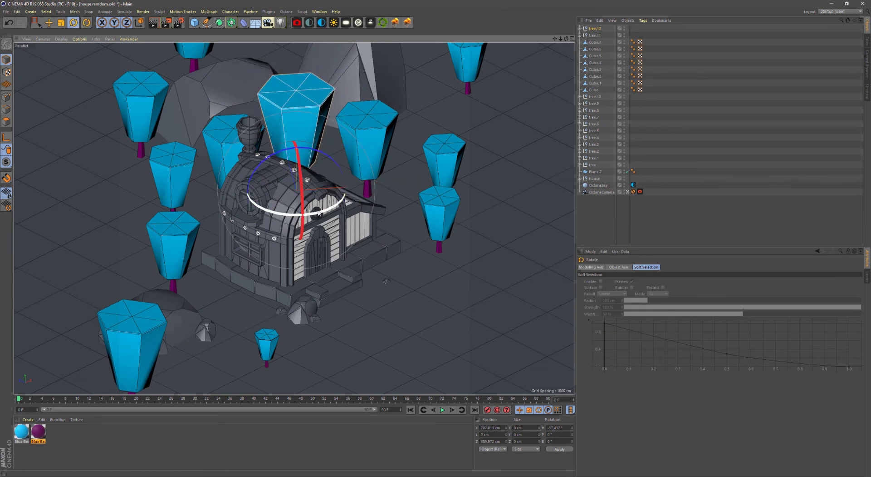
click(218, 145)
key(e)
ctrl+drag(266, 183, 182, 234)
key(t)
drag(182, 233, 28, 177)
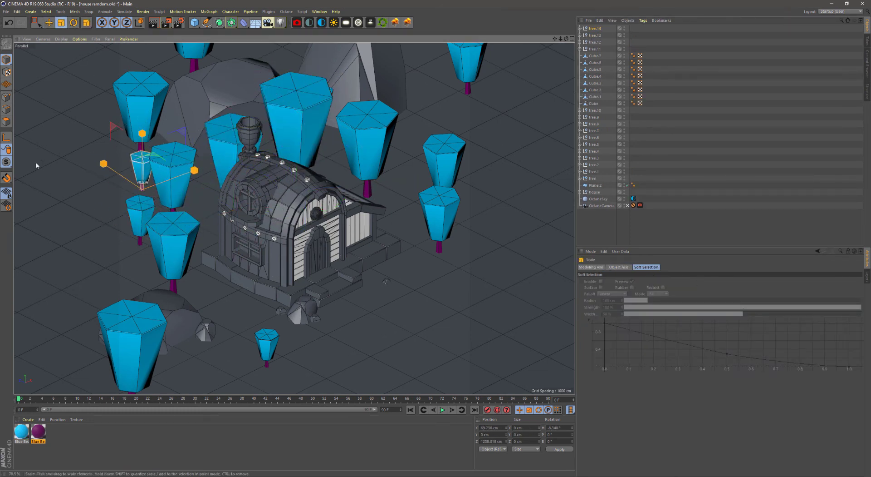
Add more tree copies to the right and a copy of the small tree further up
ctrl+drag(367, 154, 431, 132)
ctrl+drag(431, 131, 449, 105)
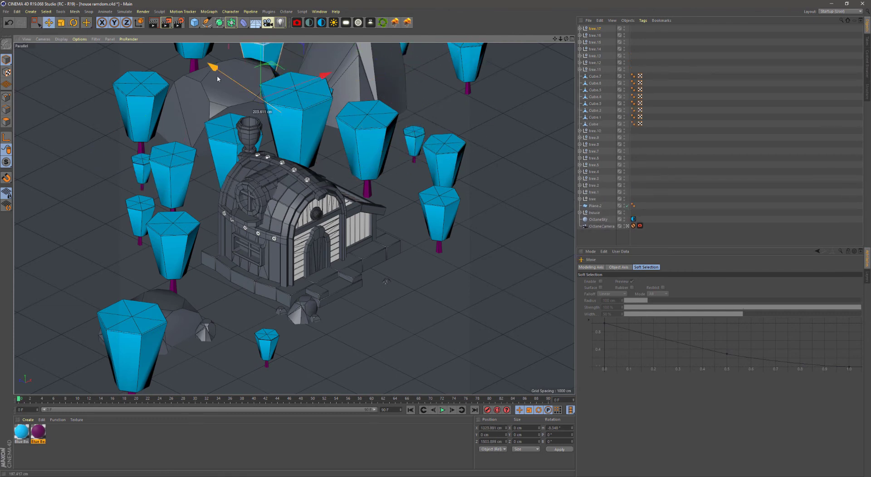
click(258, 339)
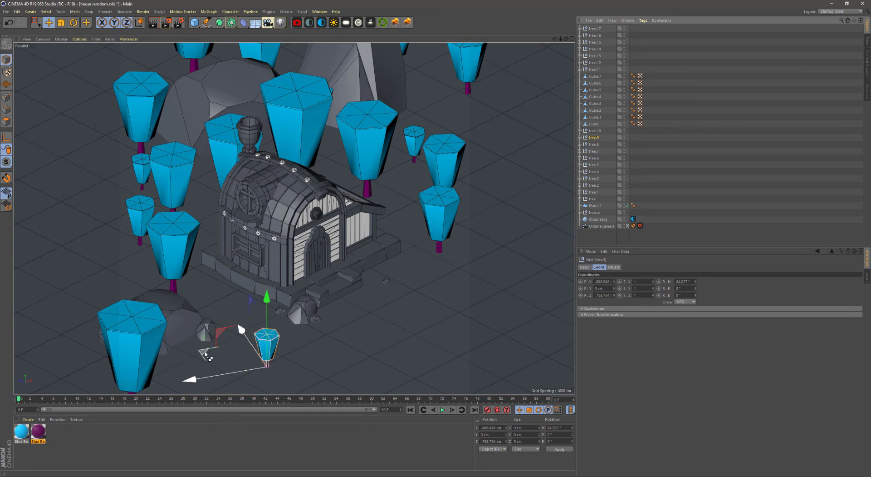
mouse_move(257, 338)
ctrl+mouse_down()
mouse_move(258, 297)
mouse_move(80, 187)
ctrl+mouse_up()
key(t)
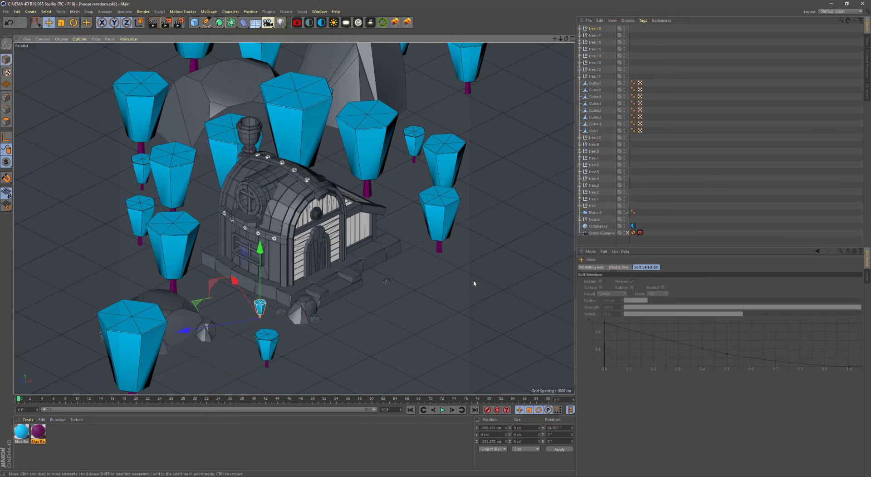
click(195, 23)
Add a Polygon object and extrude it to give the octagonal stone thickness
click(296, 45)
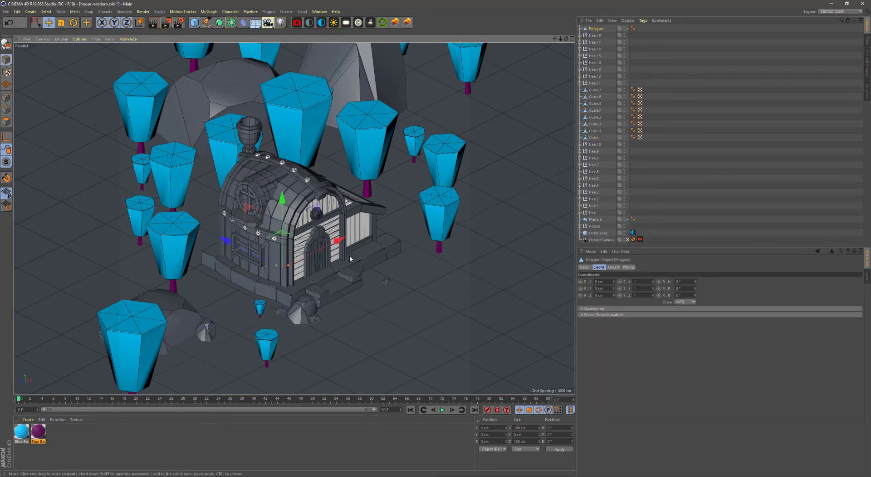
click(614, 267)
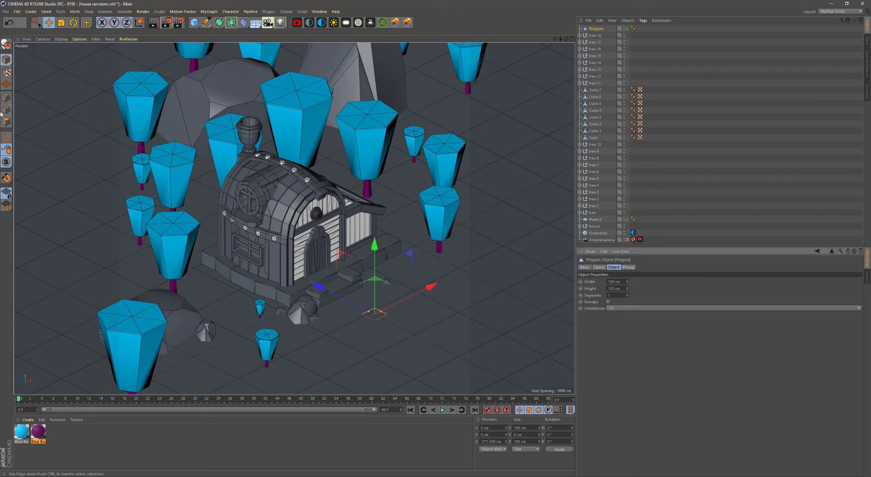
click(7, 97)
key(m)
key(s)
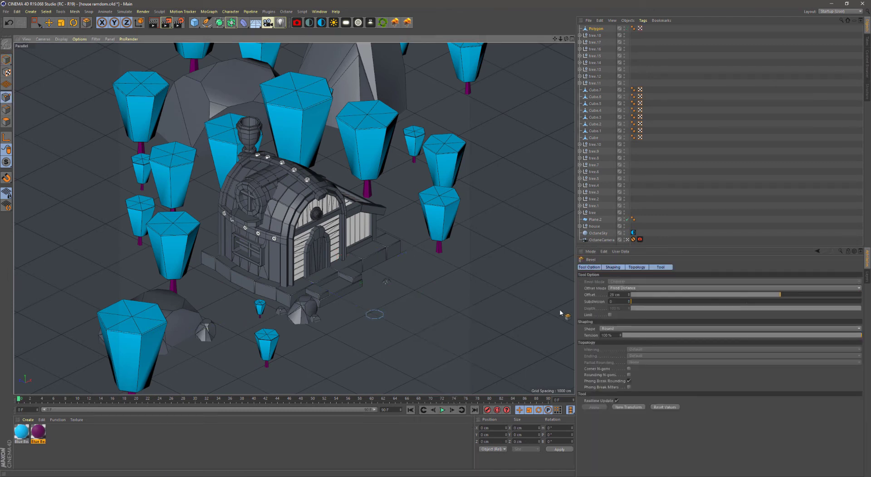
key(e)
right_click(389, 352)
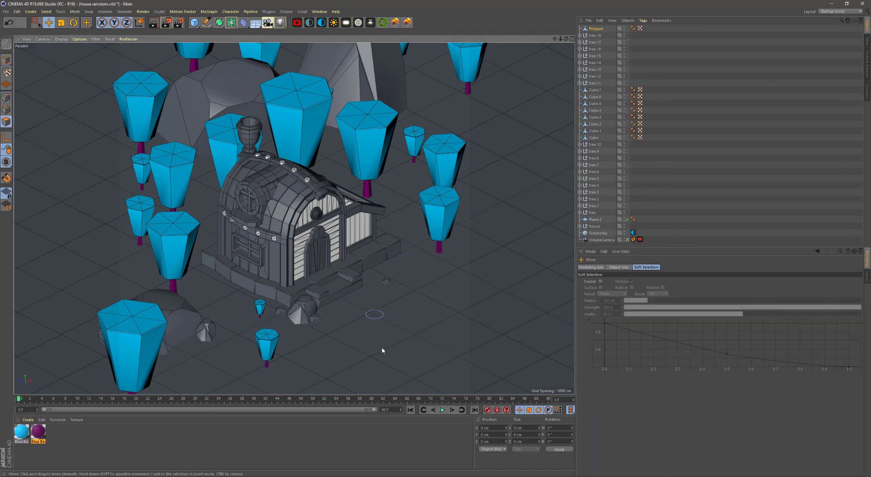
right_click(437, 350)
click(456, 333)
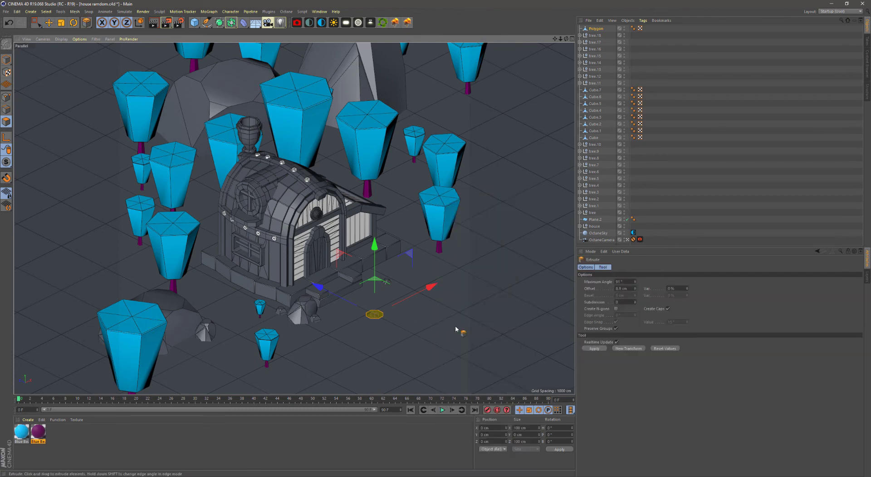
Lower the stone about 4.5 cm and bevel all edges of the octagon
click(49, 22)
key(F2)
scroll(361, 207, up, 2)
key(F3)
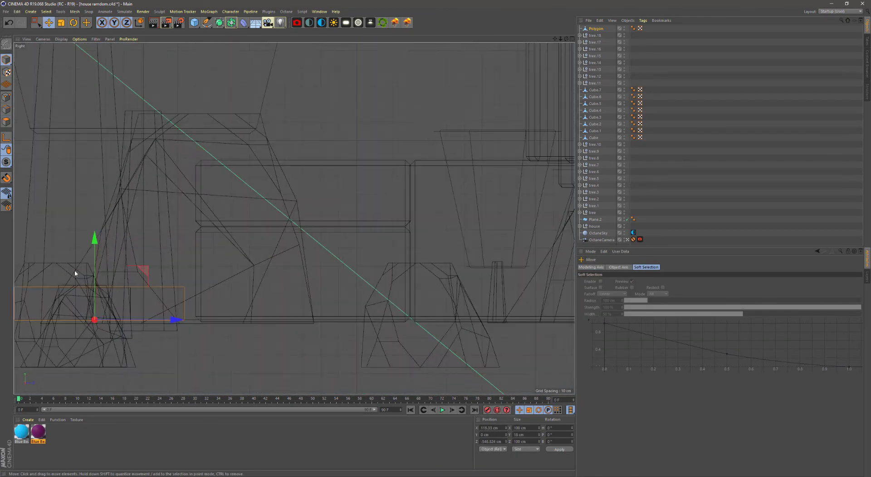
scroll(193, 203, up, 2)
drag(193, 194, 193, 203)
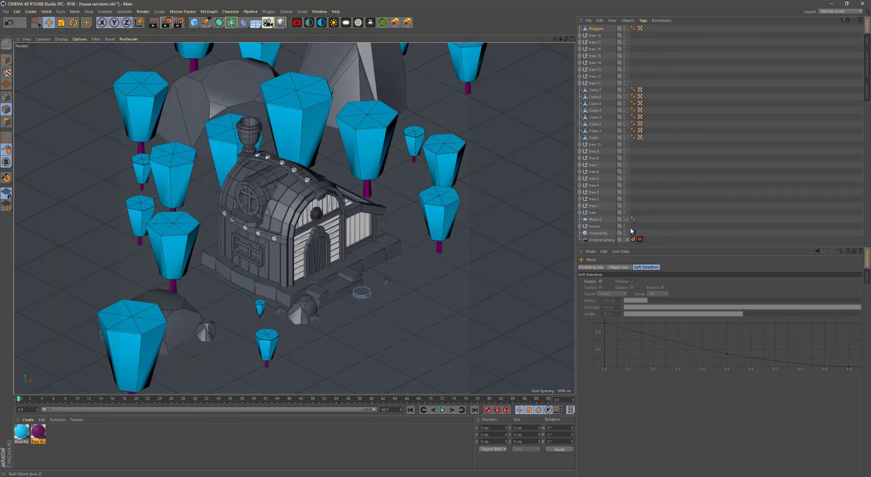
key(ctrl+a)
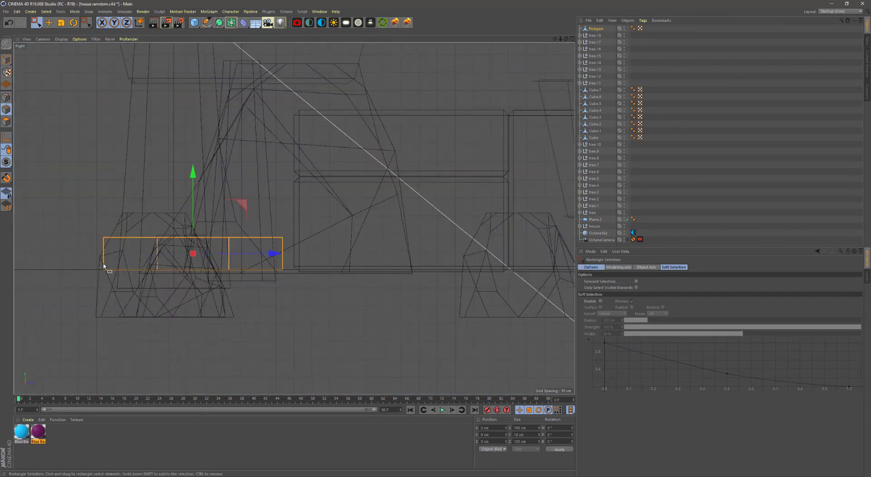
drag(451, 247, 516, 287)
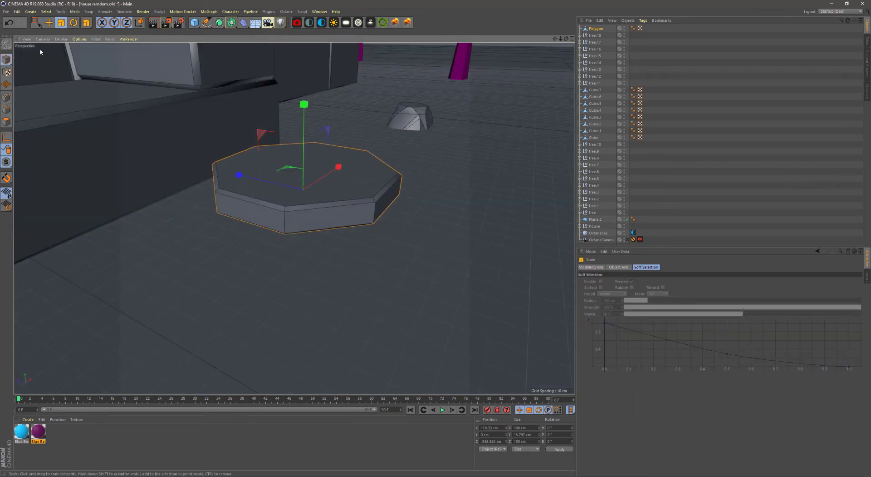
Copy stepping stone Polygon.2 along the path from the top view, undoing one extra copy
key(e)
key(F2)
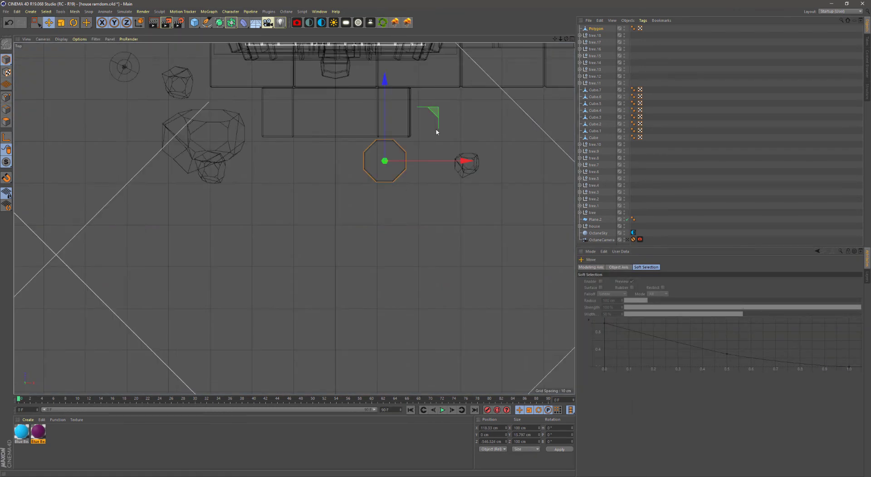
scroll(431, 333, down, 3)
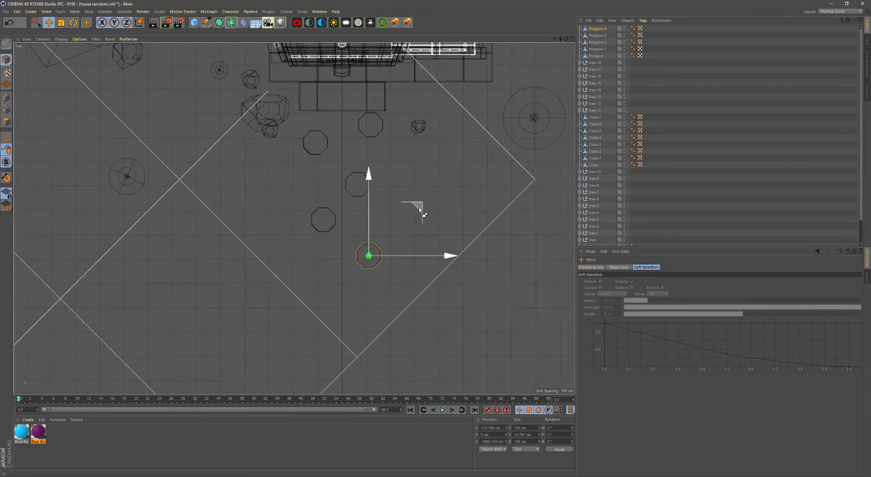
key(r)
click(331, 219)
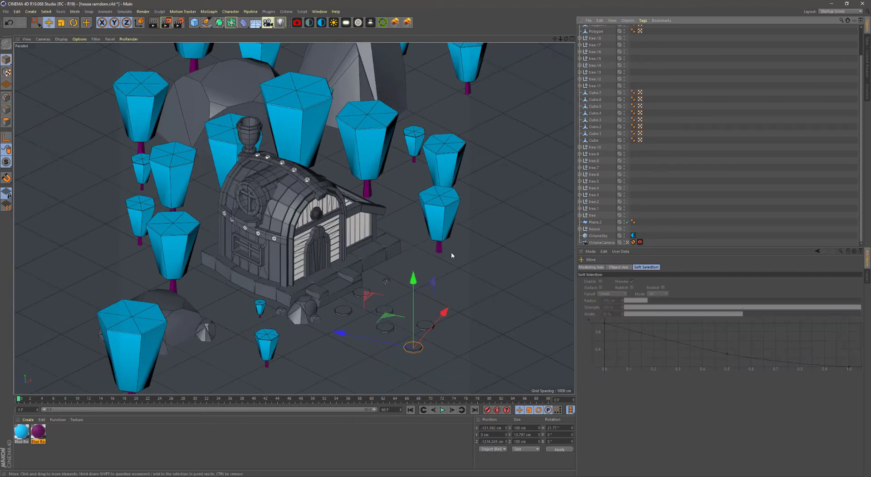
ctrl+drag(451, 254, 403, 223)
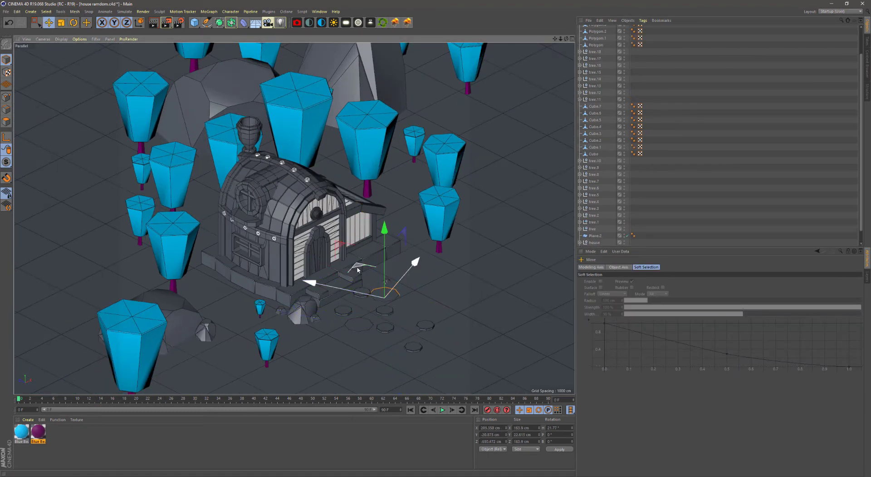
key(ctrl+z)
key(t)
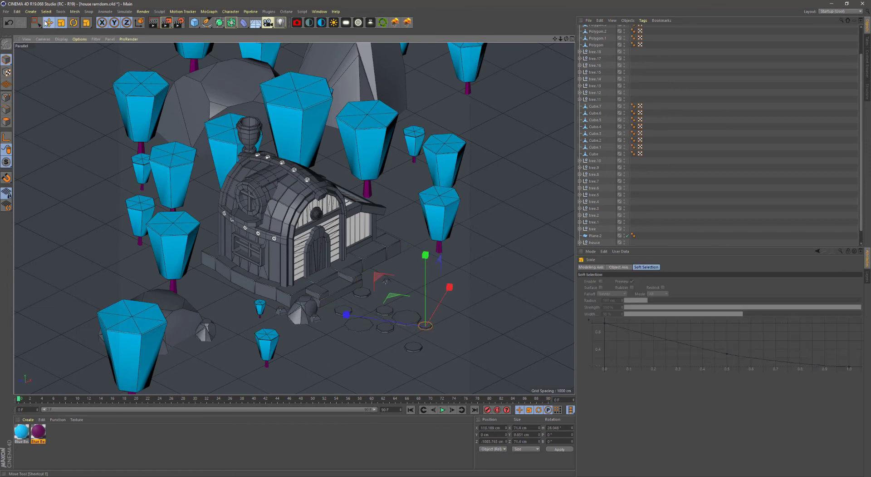
Adjust the stepping stones and rotate the small rock Cube.3
click(372, 328)
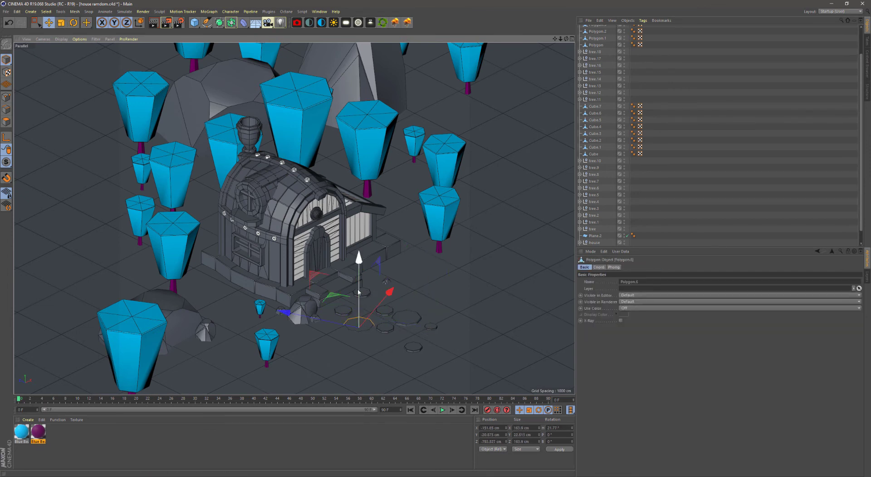
click(400, 335)
click(410, 348)
click(540, 210)
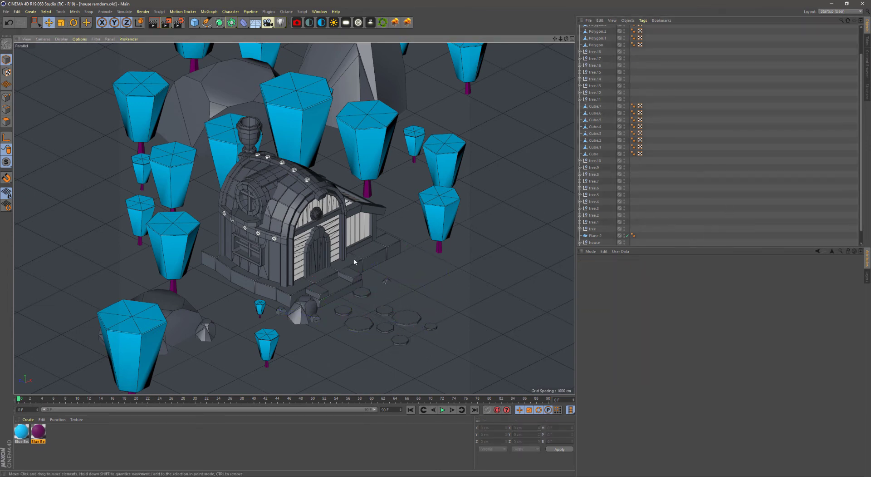
click(200, 306)
key(r)
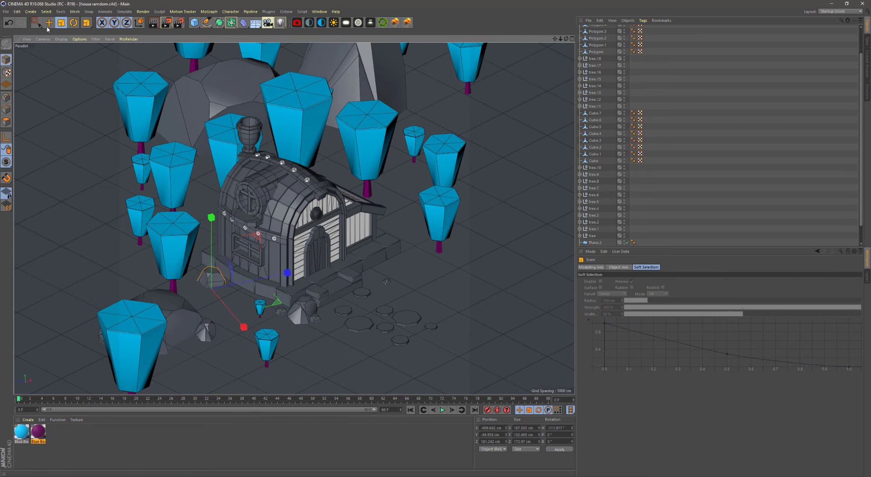
click(47, 27)
scroll(597, 136, up, 2)
Group all rocks and stepping stones with Alt+G into a null named 'stones' and collapse it
ctrl+click(596, 145)
ctrl+click(596, 186)
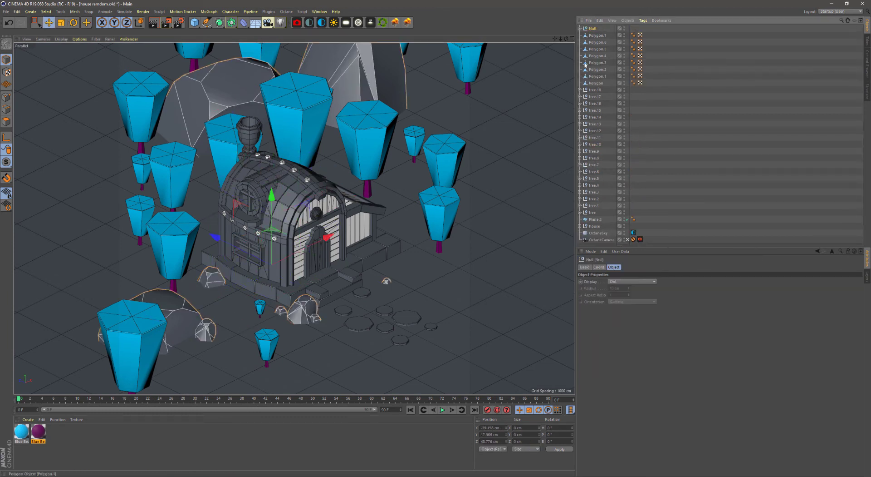
key(alt+g)
click(597, 35)
shift+click(596, 83)
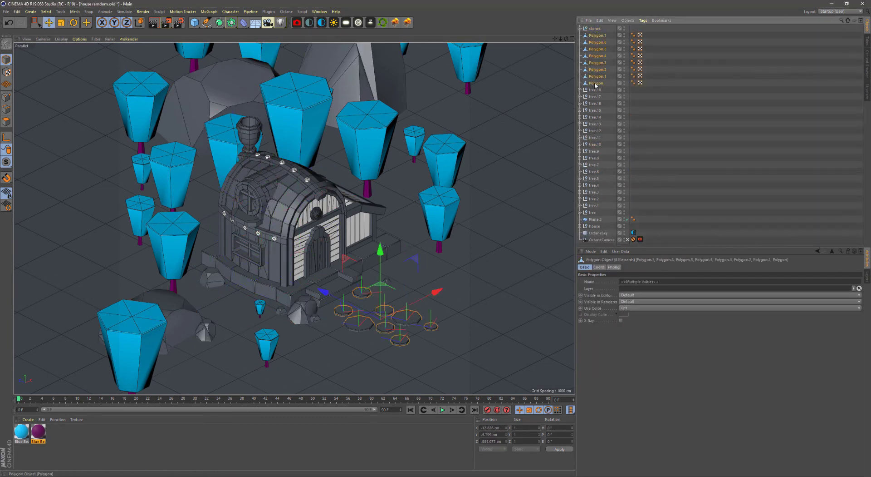
click(587, 29)
click(579, 28)
Confirm the trees null's name and save the scene
click(592, 36)
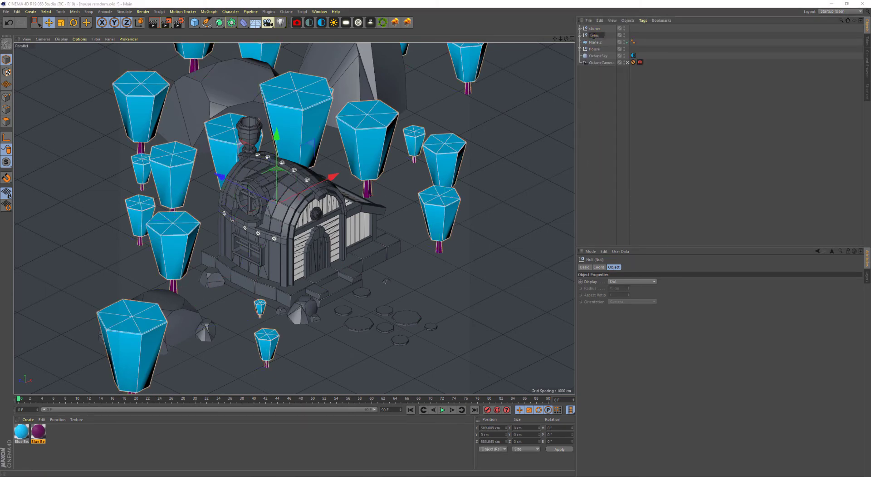
key(Return)
key(ctrl+s)
Create a new Octane material with a pale teal diffuse colour
key(ctrl+c)
key(ctrl+v)
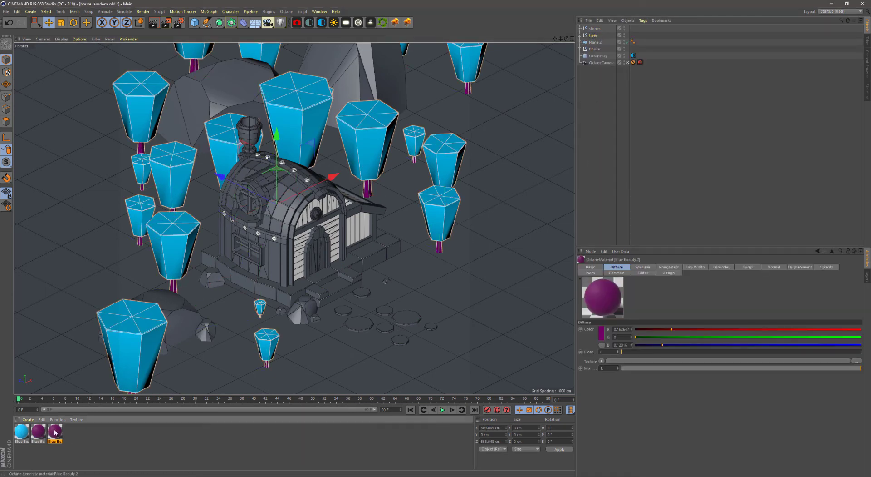
double_click(55, 431)
drag(181, 75, 416, 116)
click(406, 146)
click(406, 144)
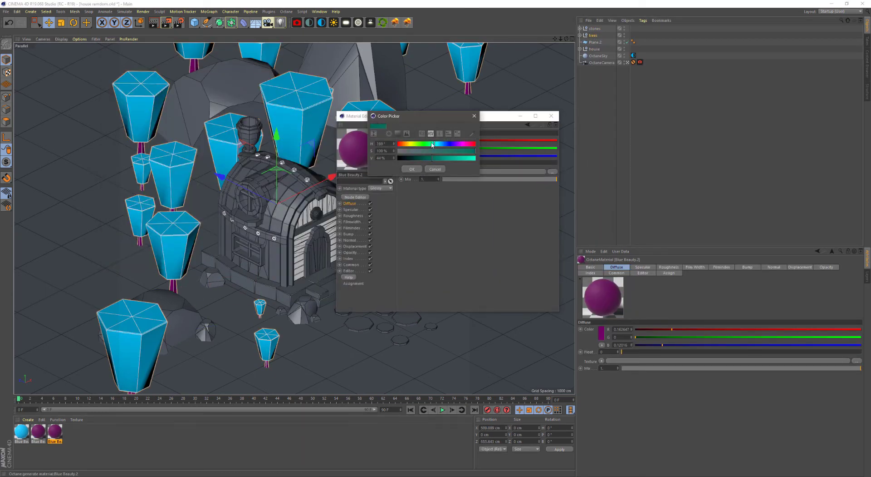
click(412, 169)
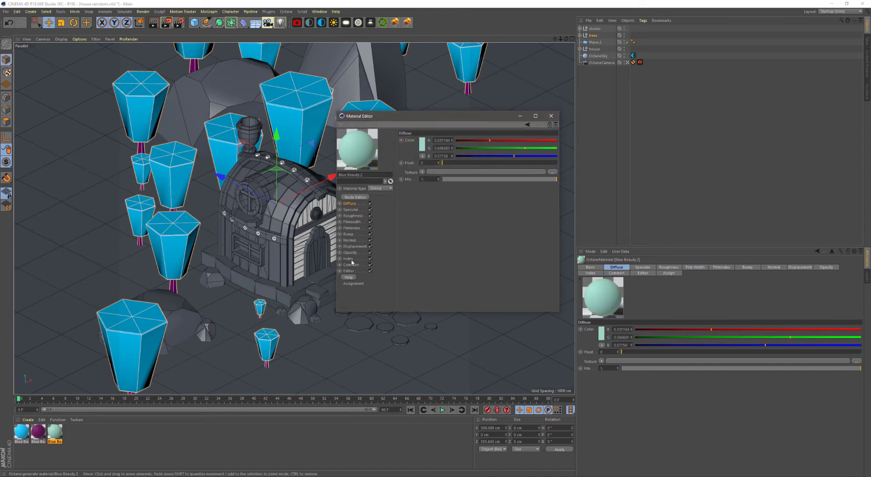
click(551, 116)
Make a white 'stones' material and apply it to the stones group
key(ctrl+c)
key(ctrl+v)
double_click(71, 432)
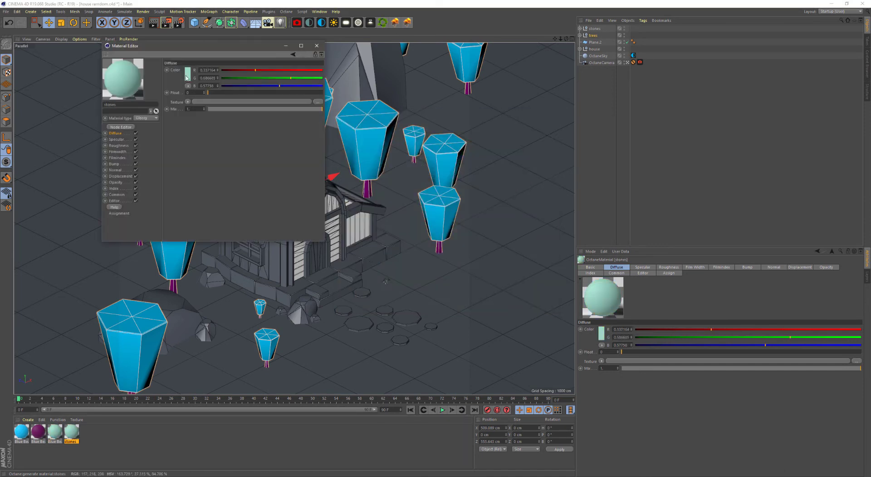
click(187, 73)
click(316, 45)
mouse_move(71, 431)
mouse_down()
mouse_move(595, 29)
mouse_move(636, 103)
mouse_up()
Create an orange material and apply it to the house frame
click(376, 262)
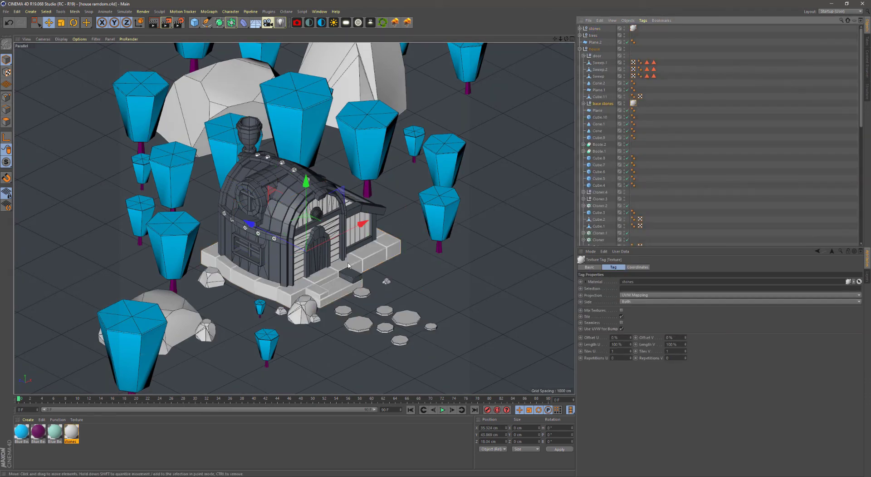
click(286, 268)
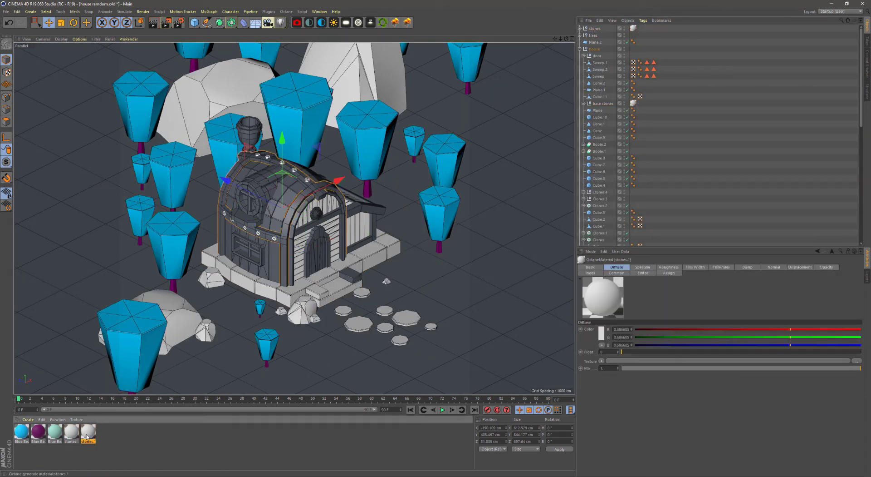
double_click(88, 432)
click(427, 145)
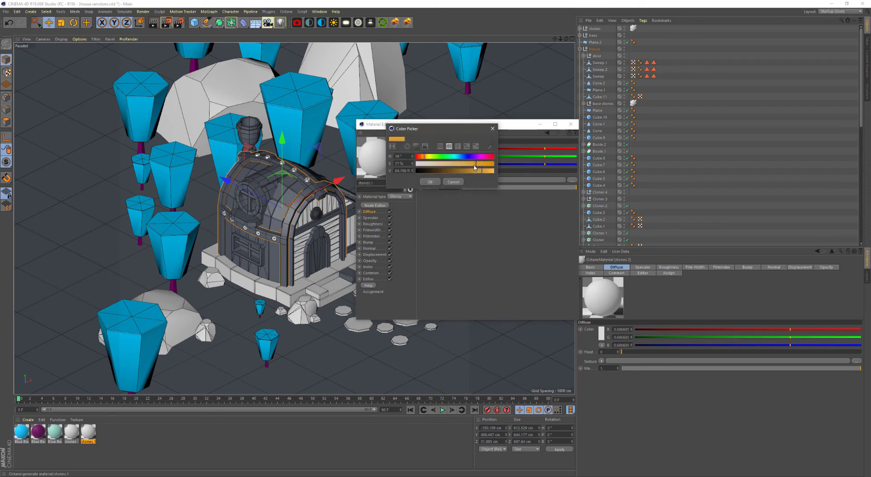
click(430, 182)
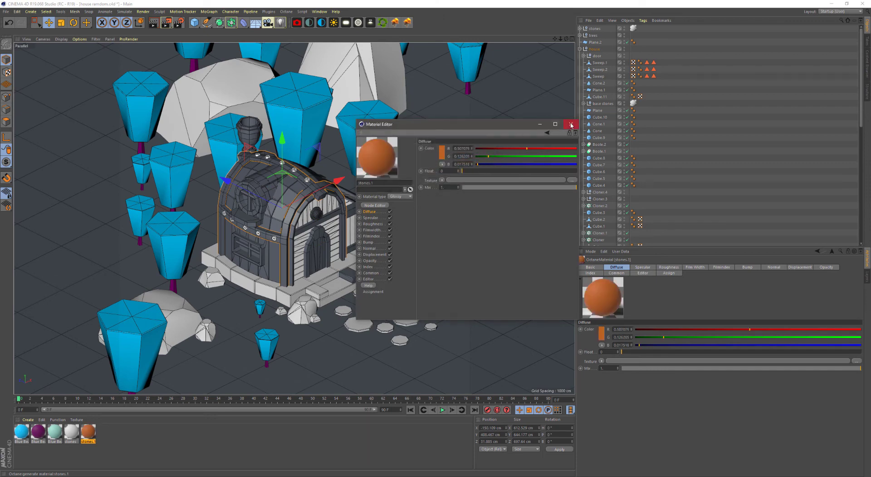
click(571, 124)
ctrl+drag(88, 431, 105, 432)
Begin recolouring the copied stones.2 material to magenta
double_click(104, 431)
drag(210, 46, 534, 160)
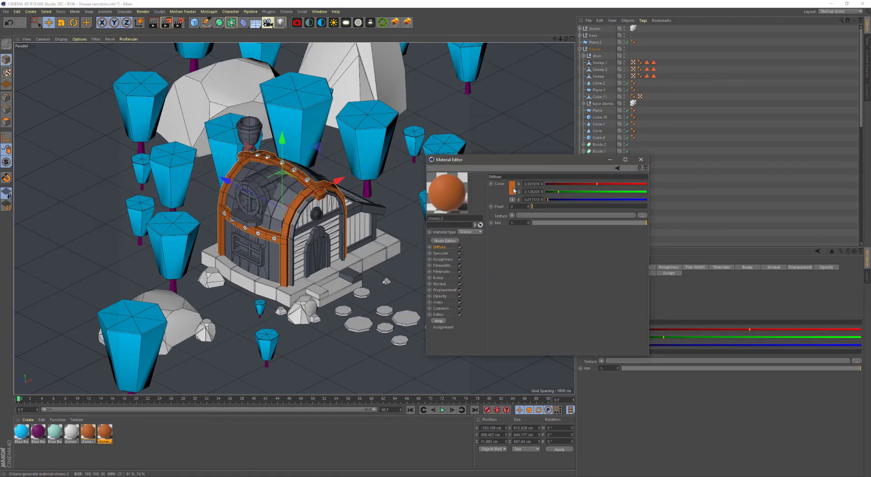
click(511, 186)
click(531, 197)
Apply the magenta stones.2 material to the roof Boole and remove the stray Cylinder tag
click(502, 212)
click(640, 159)
drag(105, 432, 280, 217)
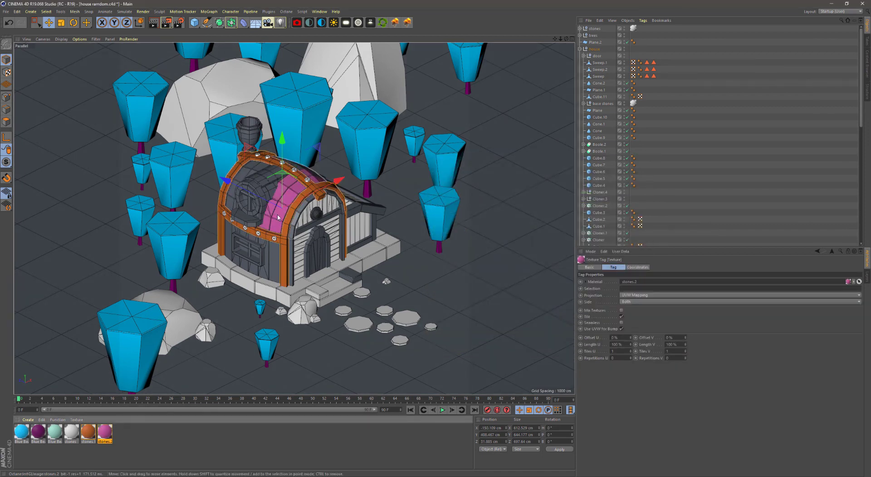
ctrl+drag(646, 221, 634, 194)
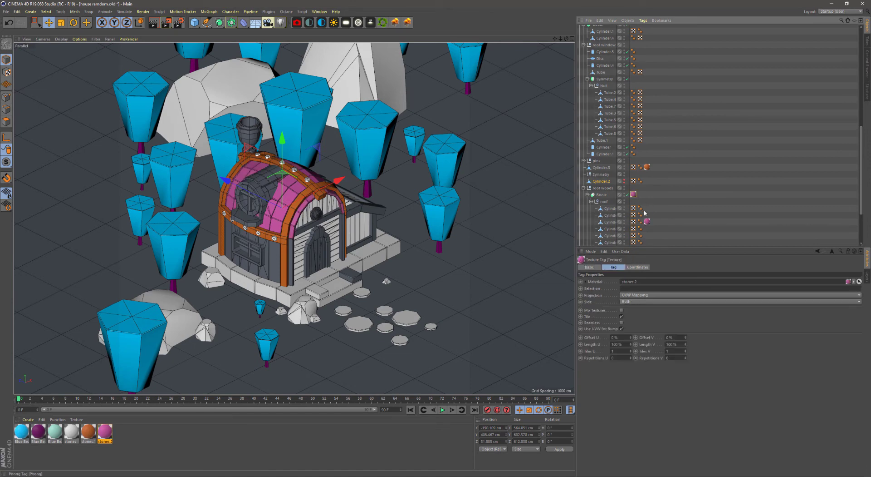
key(Delete)
Save, put teal stones.3 on the lower walls, and select step block Cube.11
key(ctrl+s)
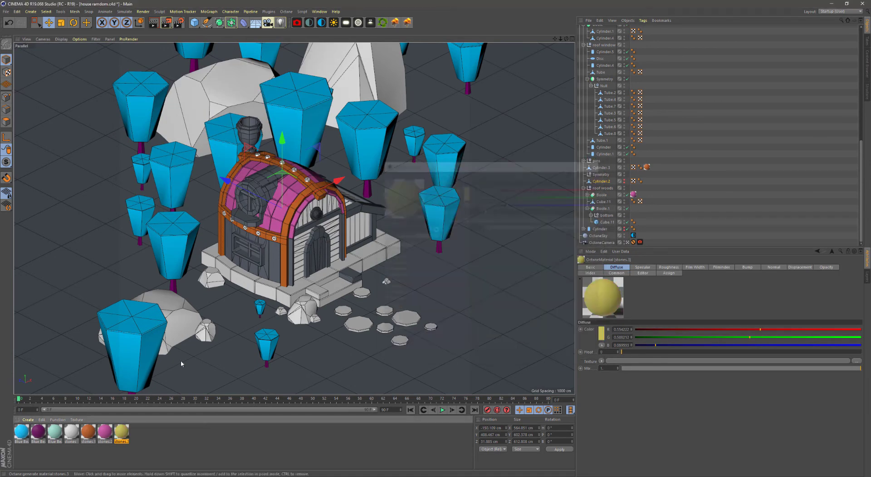
drag(279, 264, 275, 261)
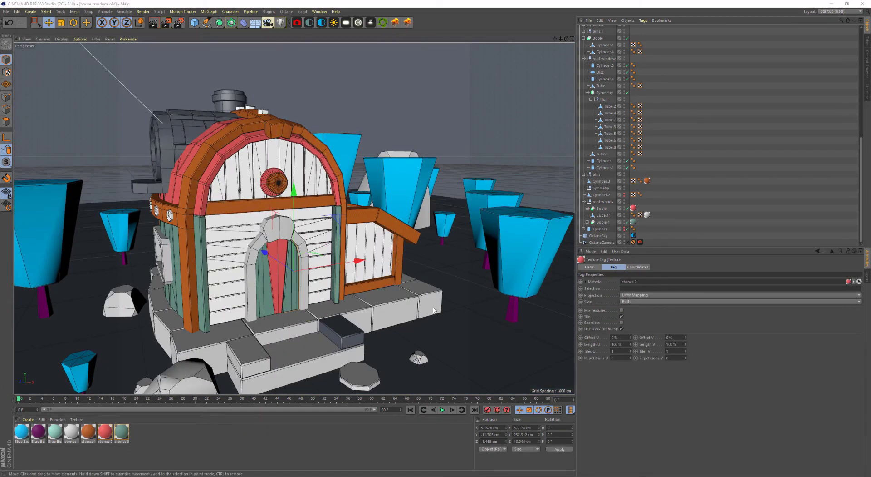
click(346, 335)
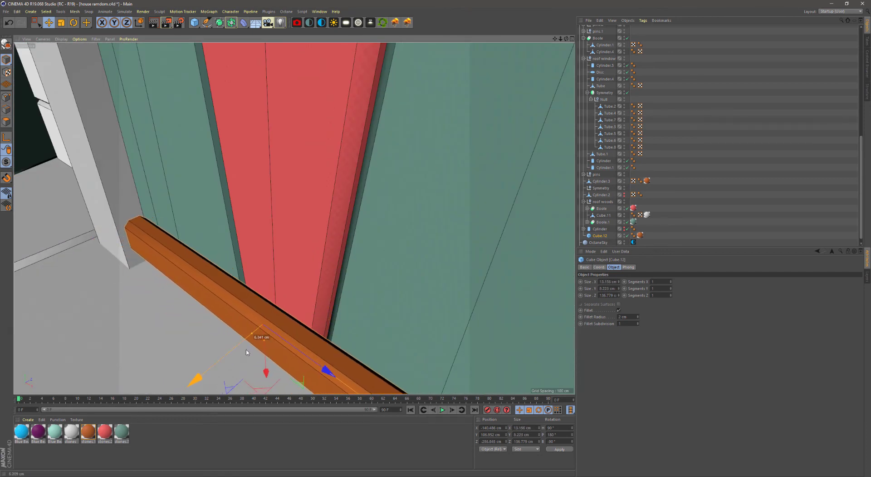
Flatten the orange door bars to about 8 cm and shape the knob cone's height, caps and width
drag(209, 365, 263, 331)
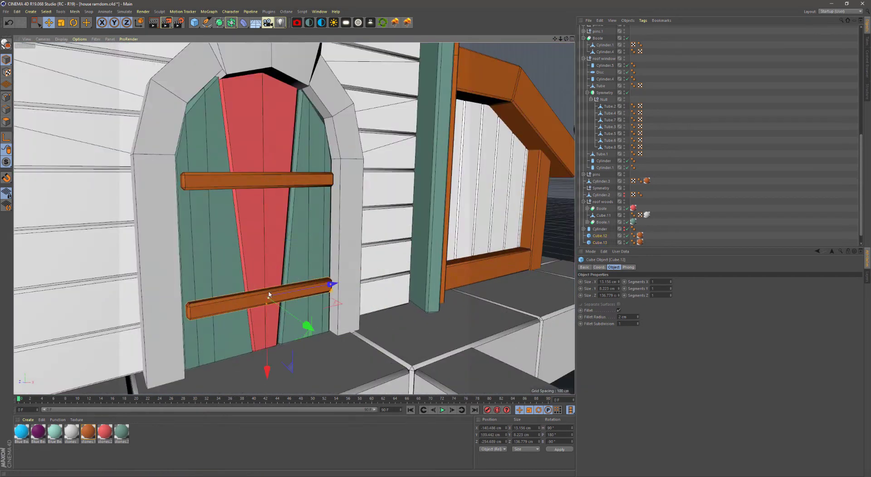
drag(268, 318, 267, 285)
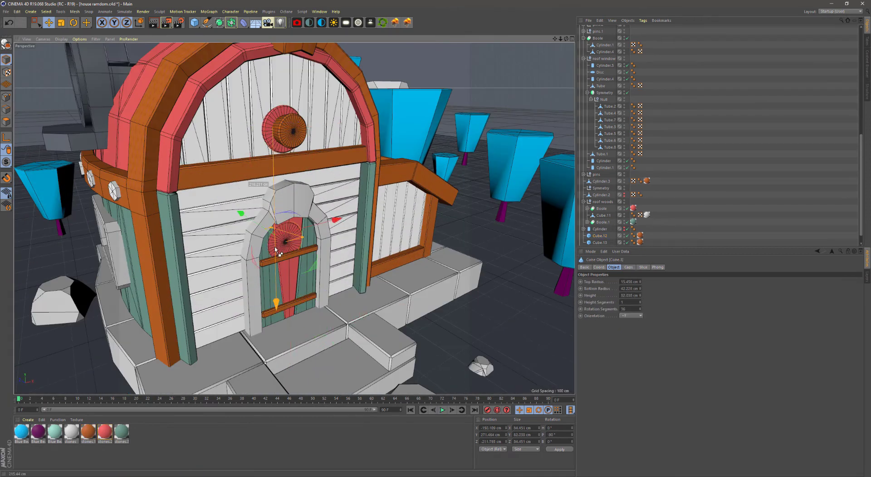
mouse_move(255, 214)
mouse_down()
mouse_move(306, 225)
mouse_move(297, 237)
mouse_up()
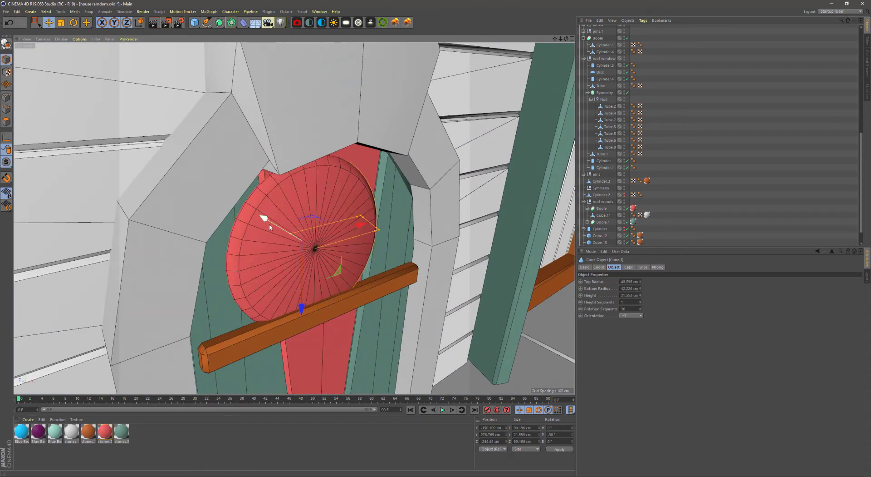
click(629, 267)
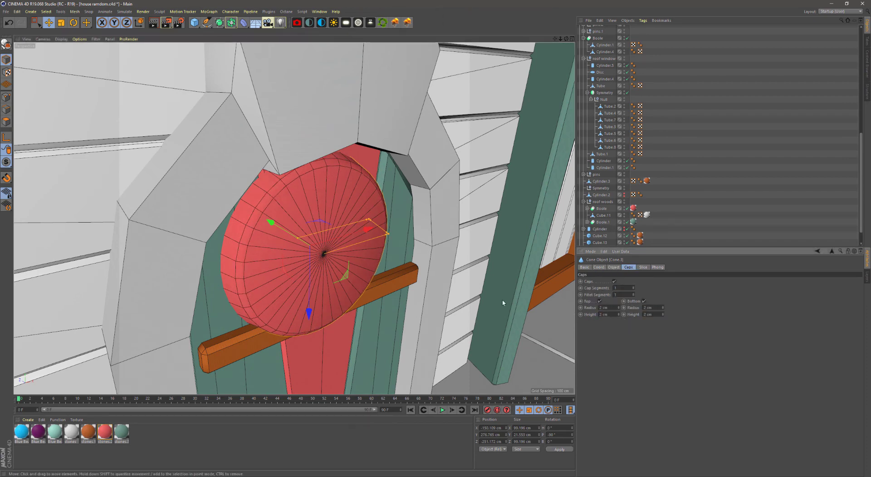
drag(455, 263, 427, 269)
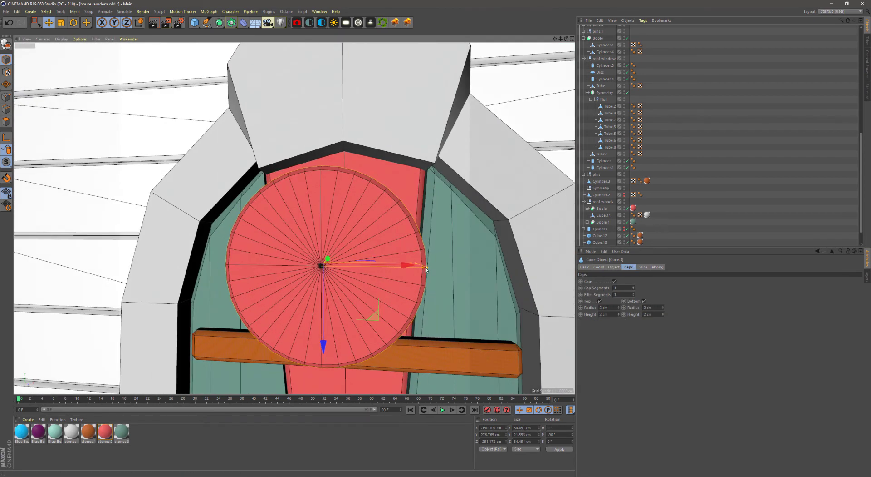
Scale the round door knob down to about 70 cm and inspect it up close
mouse_move(116, 71)
mouse_down()
mouse_move(185, 165)
mouse_move(478, 232)
mouse_move(373, 275)
mouse_up()
key(e)
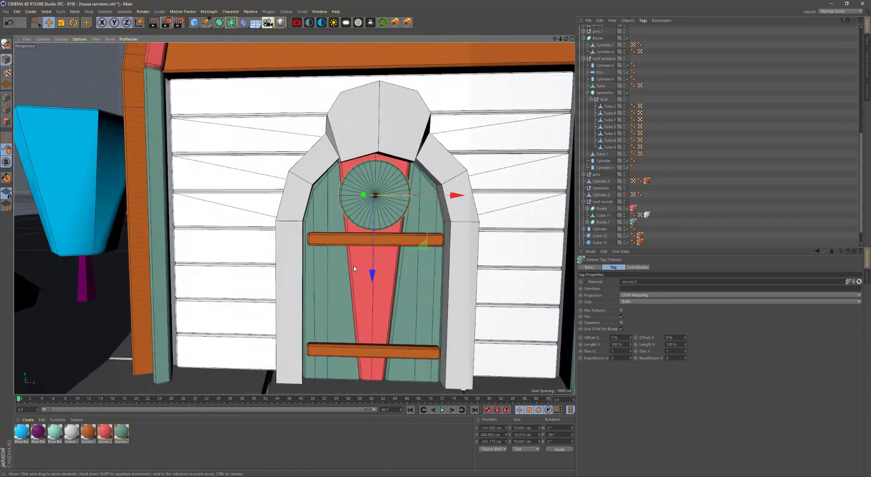
click(370, 239)
click(372, 195)
mouse_move(372, 195)
alt+mouse_down()
mouse_move(394, 255)
mouse_move(266, 261)
mouse_move(272, 209)
alt+mouse_up()
scroll(394, 256, down, 5)
Apply stones.3 to Tube.3 and move the green material tag onto the parent null
click(272, 207)
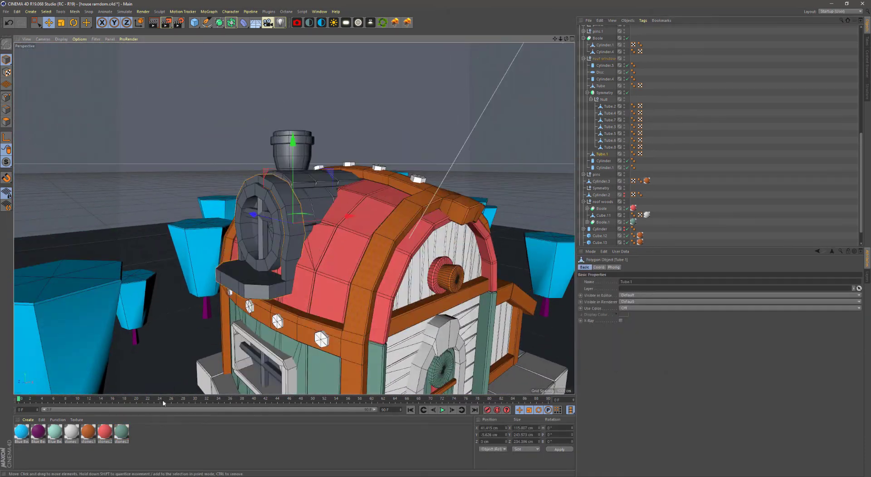
scroll(251, 306, up, 3)
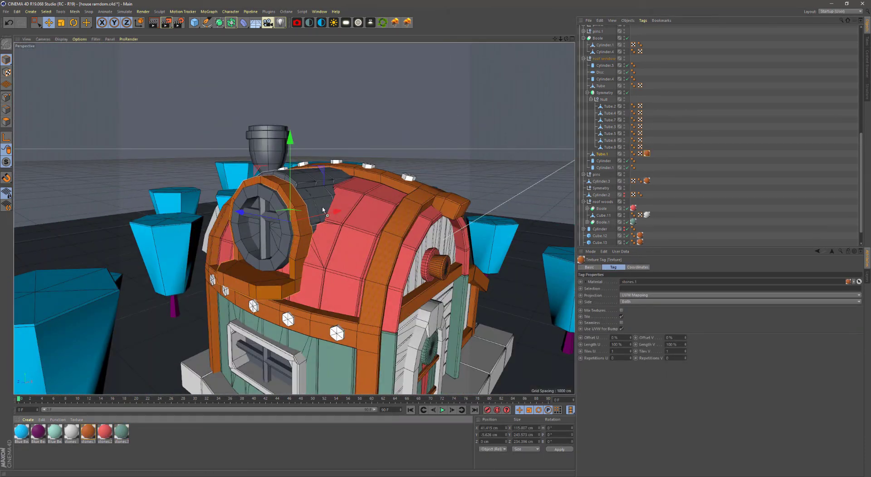
drag(122, 433, 323, 210)
alt+drag(322, 210, 303, 258)
drag(647, 125, 588, 100)
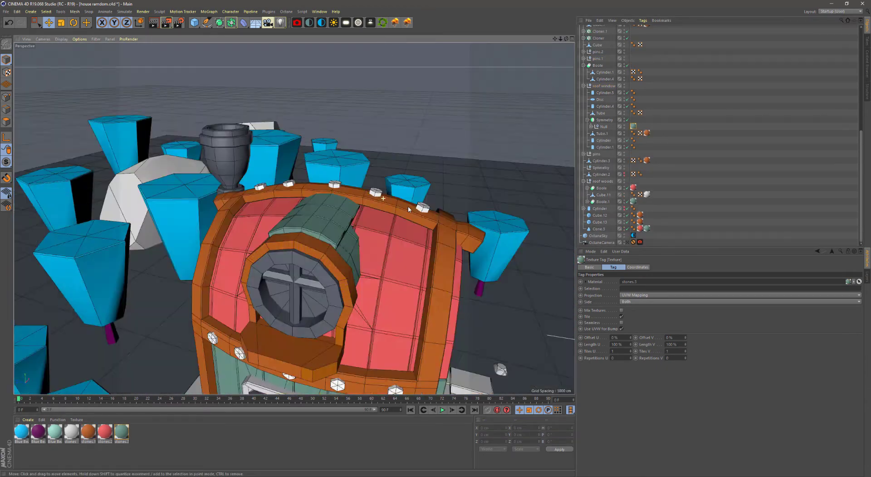
Give the window-frame Tube the green material and Cube.11 the orange material
alt+drag(407, 206, 293, 292)
click(293, 293)
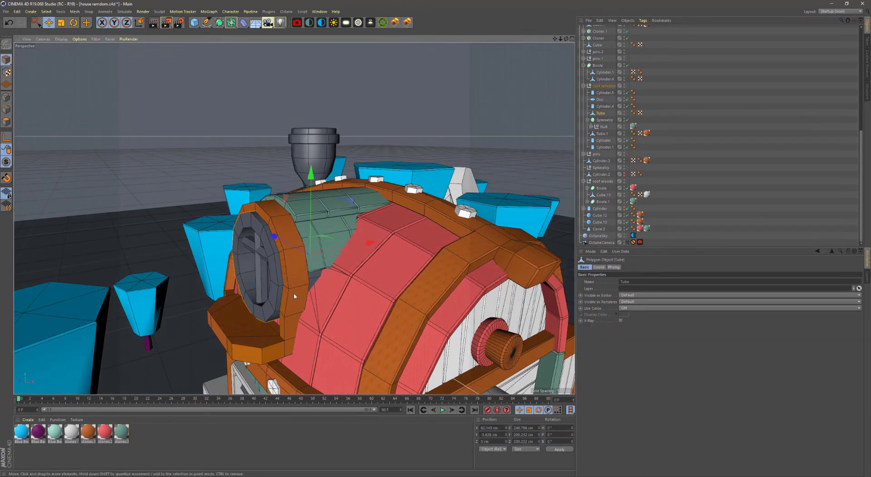
drag(653, 115, 649, 113)
mouse_move(362, 248)
alt+mouse_down()
mouse_move(325, 289)
mouse_move(408, 300)
alt+mouse_up()
click(325, 288)
drag(88, 431, 327, 291)
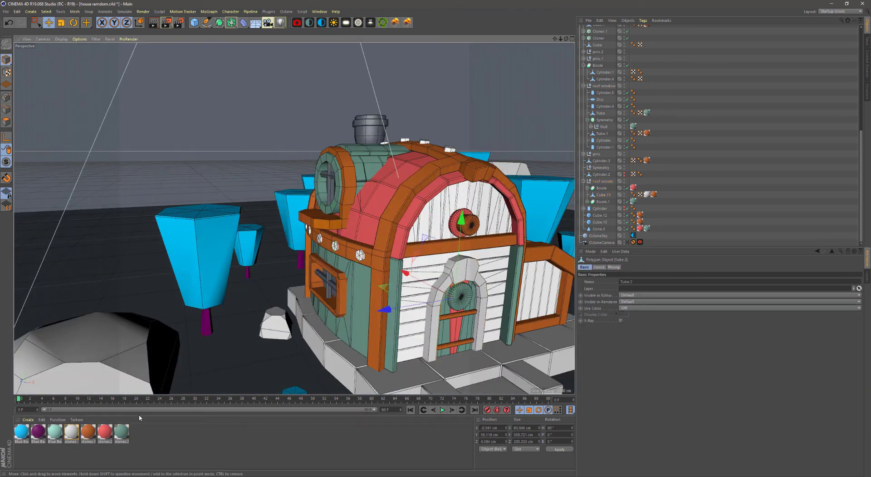
Apply the teal stones.3 material to the arch wall
click(431, 320)
alt+drag(431, 319, 379, 279)
click(379, 279)
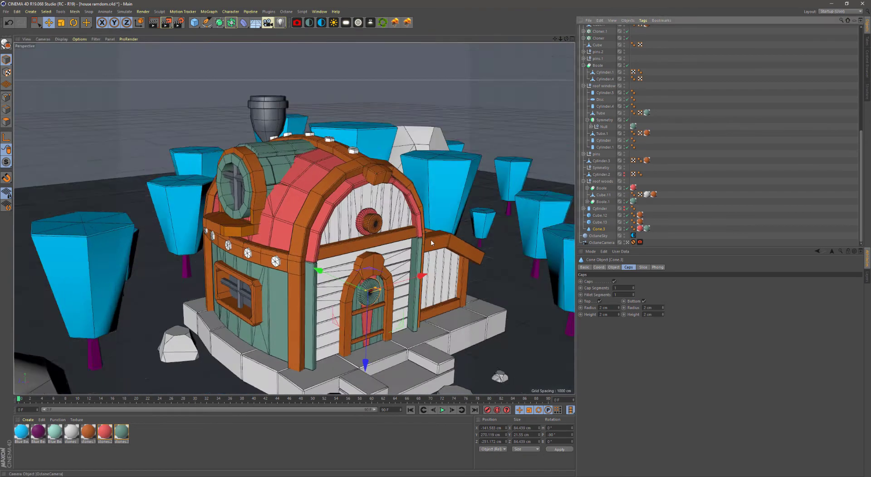
click(431, 242)
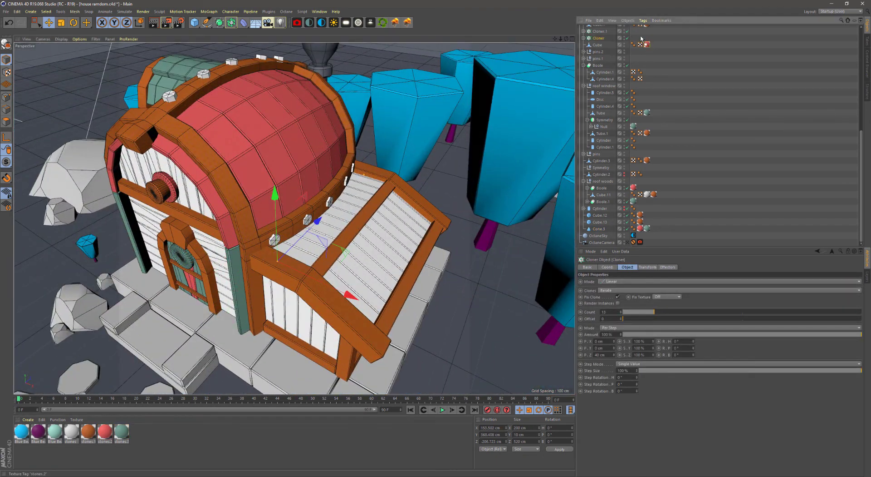
click(382, 254)
mouse_move(381, 254)
alt+mouse_down()
mouse_move(358, 243)
mouse_move(317, 245)
alt+mouse_up()
mouse_move(122, 431)
mouse_down()
mouse_move(269, 241)
mouse_move(282, 317)
mouse_up()
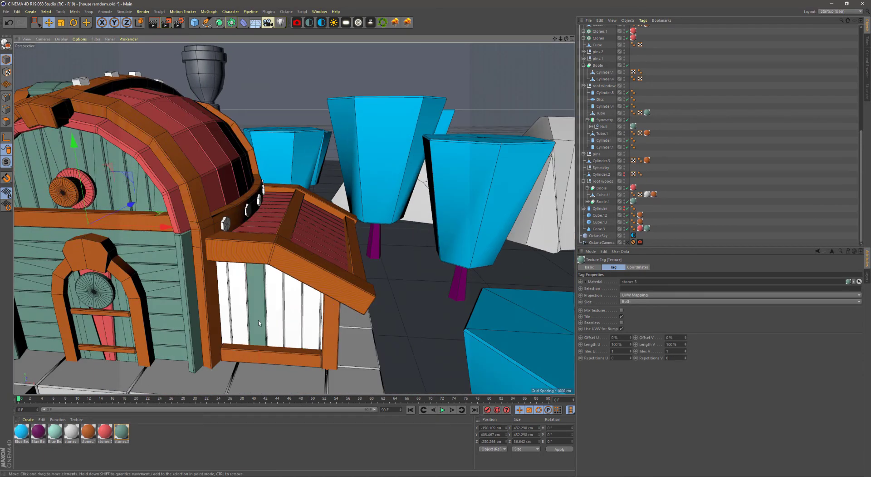
Apply teal stones.3 to the porch wall and zoom out over the whole house
click(281, 318)
scroll(603, 141, up, 10)
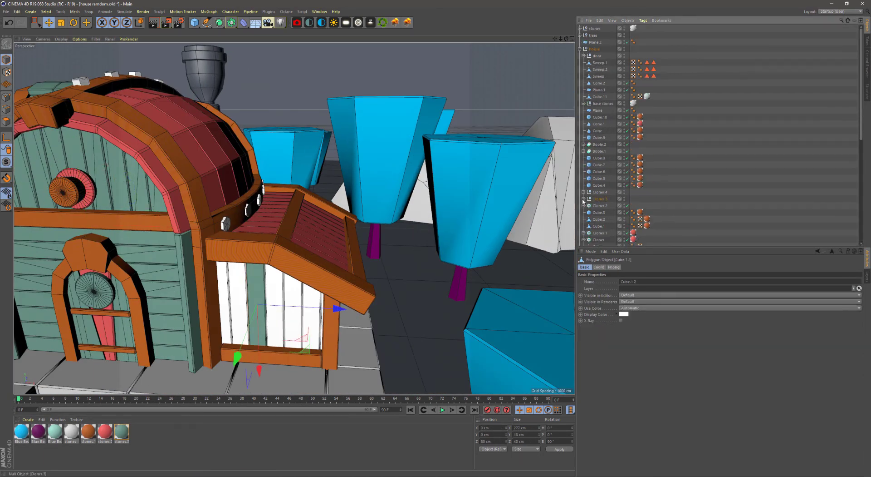
alt+drag(399, 203, 254, 259)
click(254, 258)
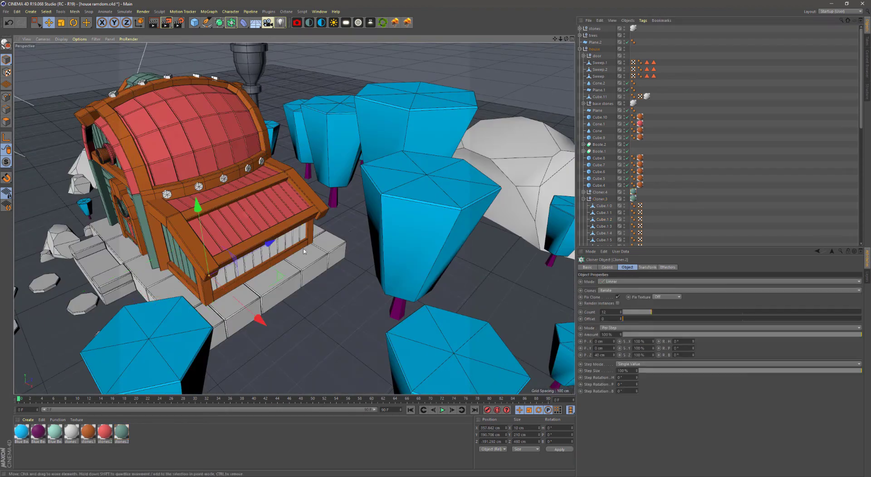
alt+drag(318, 218, 270, 236)
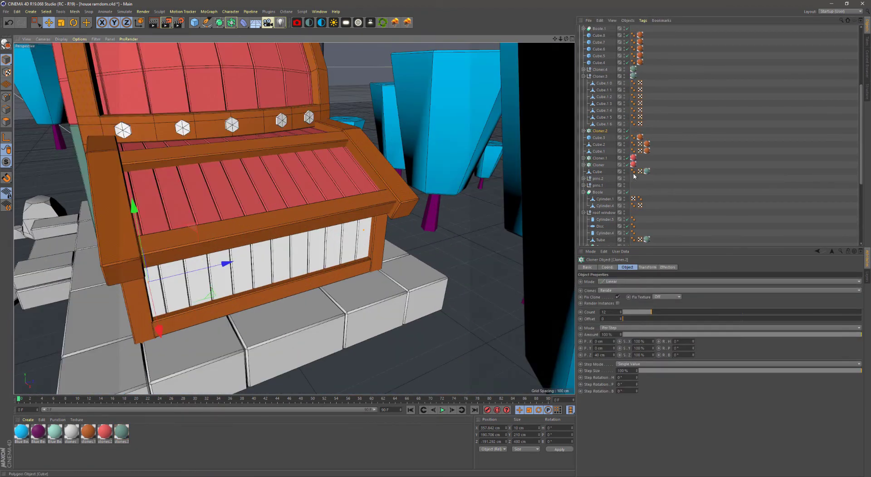
drag(121, 431, 270, 237)
scroll(270, 234, down, 10)
alt+drag(350, 260, 291, 272)
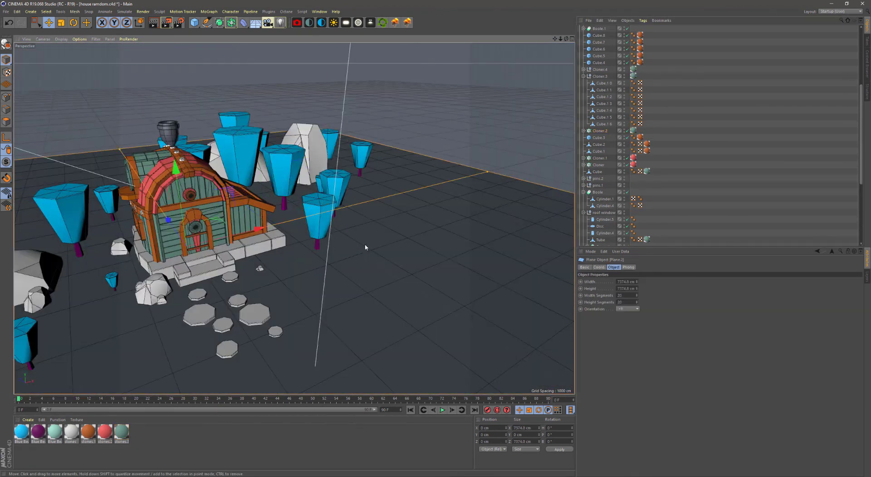
Duplicate the stones material as stones.4 with a new colour for the ground plane
ctrl+drag(121, 431, 136, 437)
double_click(136, 431)
click(186, 75)
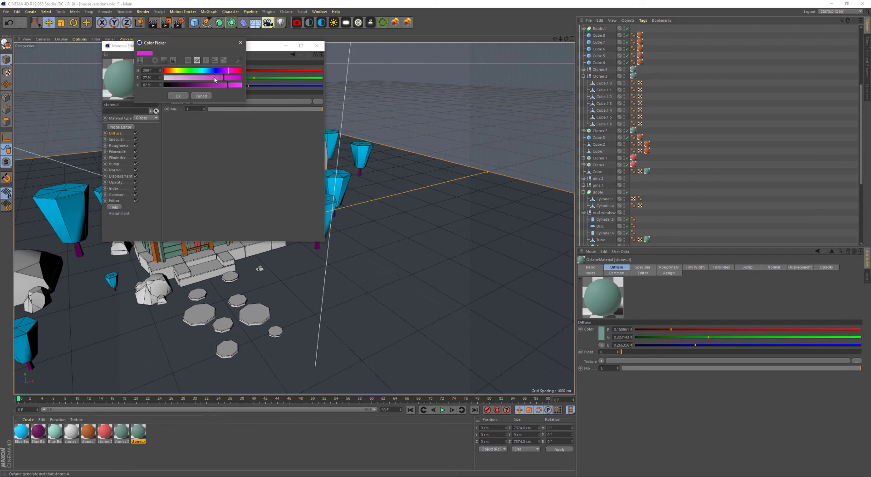
click(178, 96)
click(317, 45)
click(393, 160)
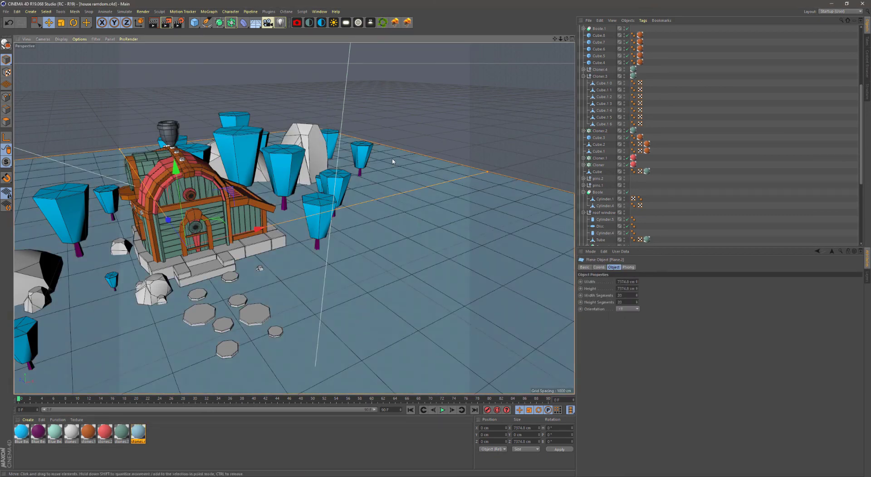
Add an Octane HDRI environment, switch to the isometric camera, and open the Live Viewer
click(346, 22)
click(625, 62)
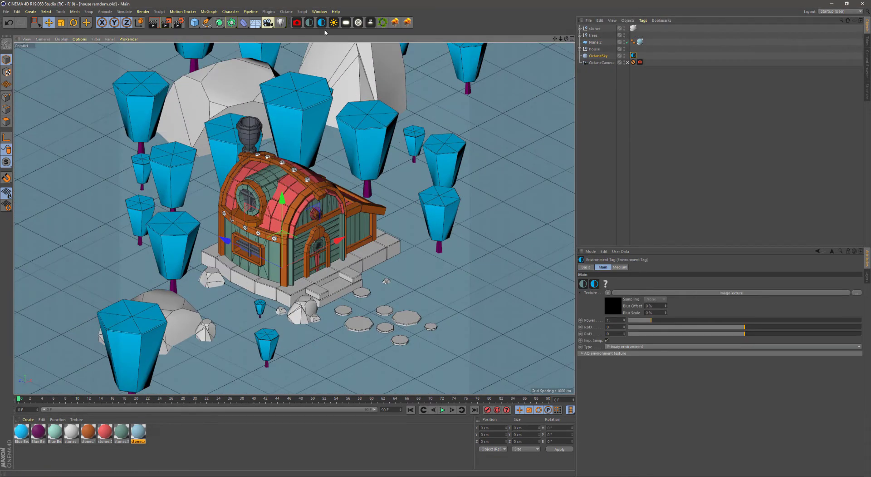
click(320, 12)
click(295, 18)
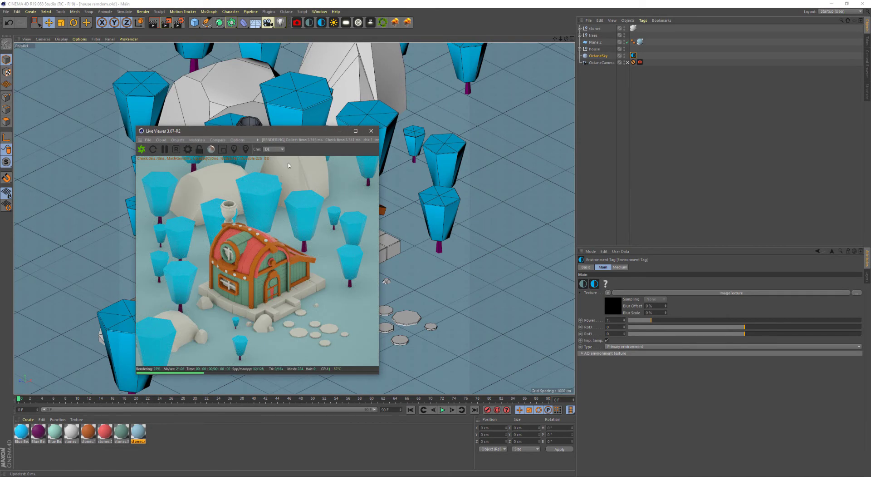
drag(302, 135, 381, 134)
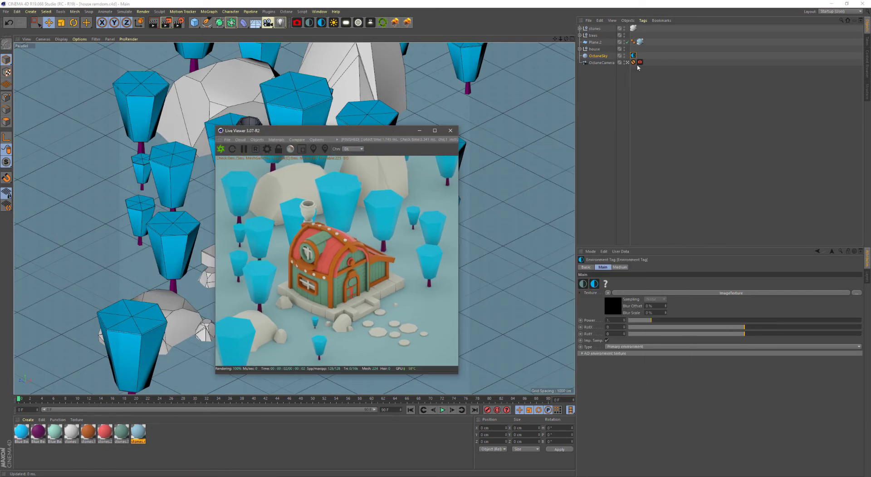
Load BevelReflection.hdr from the content browser as the sky texture
click(320, 11)
click(336, 50)
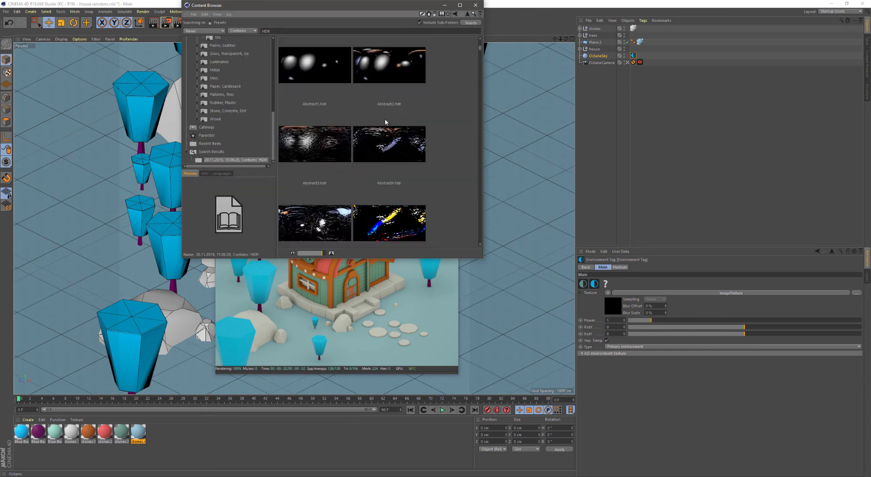
scroll(386, 122, down, 3)
drag(314, 208, 731, 293)
drag(318, 5, 589, 85)
drag(267, 132, 159, 108)
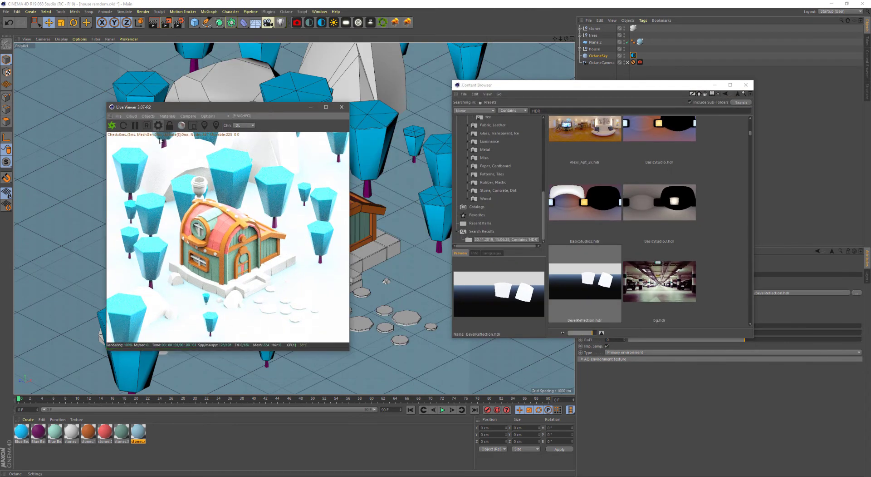
Set the Octane render kernel to Pathtracing and review the camera imager settings
click(158, 126)
click(259, 186)
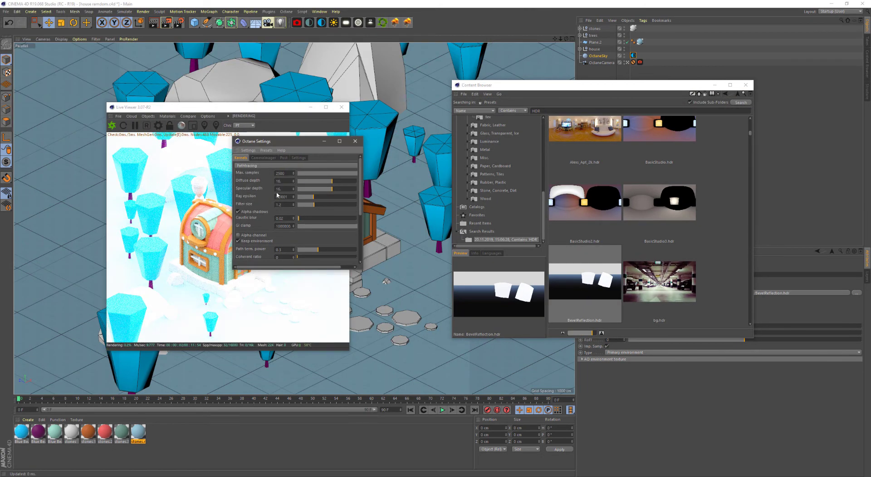
click(263, 157)
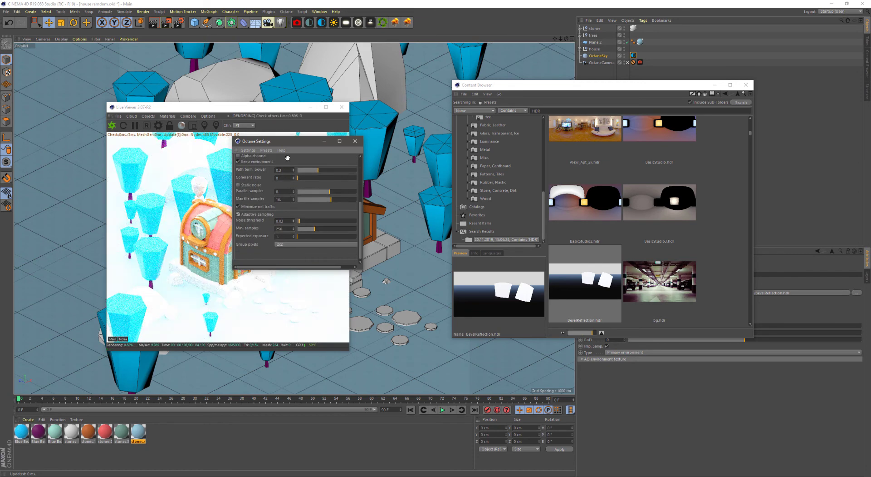
click(355, 140)
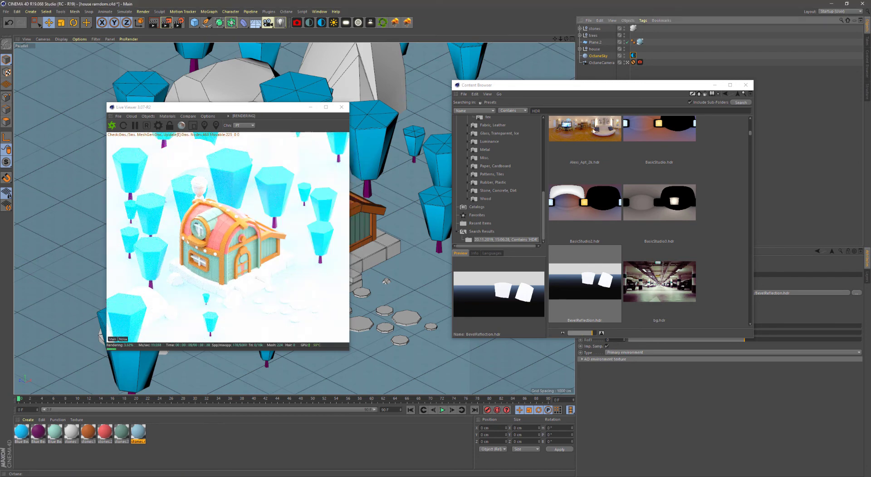
Try BasicStudio2.hdr and Grad5.hdr, settling on Grad3.hdr as the sky texture
drag(500, 85, 327, 84)
click(445, 213)
scroll(445, 214, down, 3)
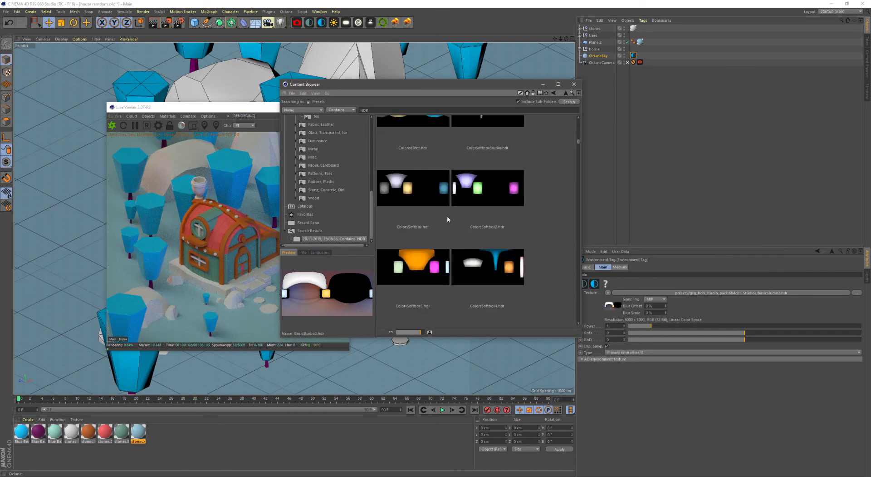
drag(408, 84, 484, 87)
drag(181, 107, 116, 85)
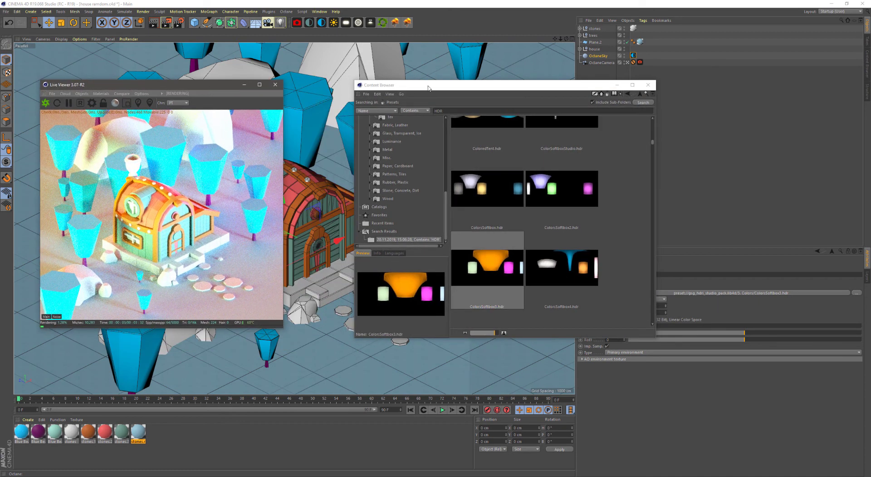
drag(485, 87, 417, 73)
scroll(487, 251, down, 3)
scroll(462, 251, down, 3)
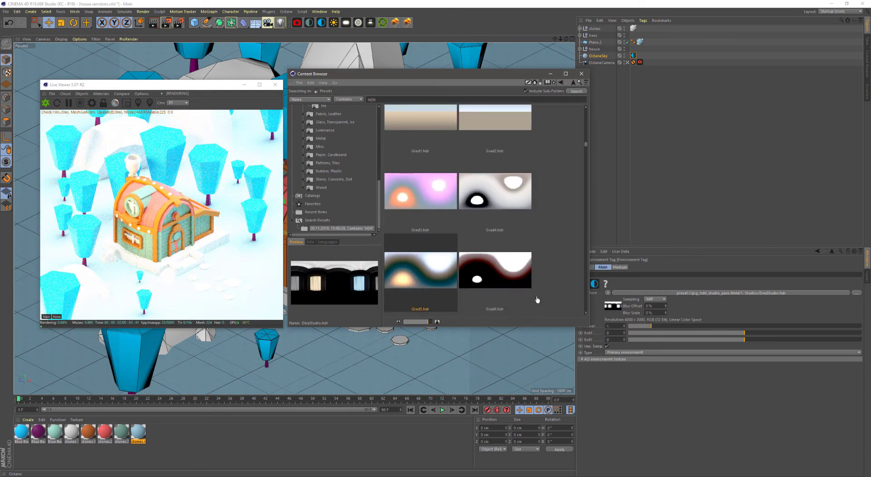
click(441, 261)
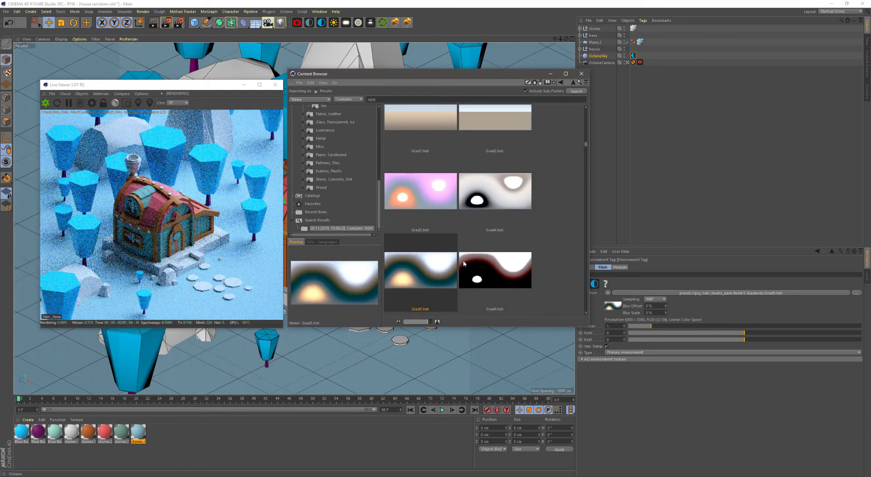
click(427, 187)
Rotate the sky environment around its X axis and enlarge the front view
drag(219, 87, 219, 86)
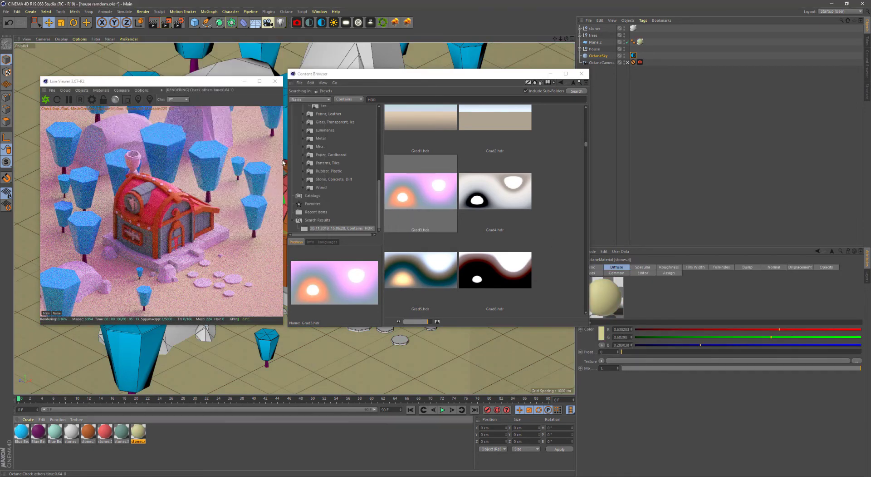
drag(223, 86, 458, 103)
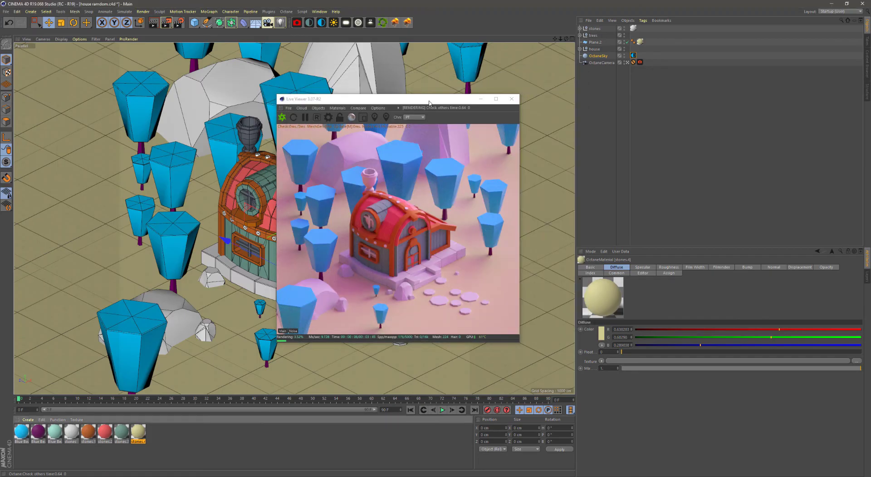
click(634, 56)
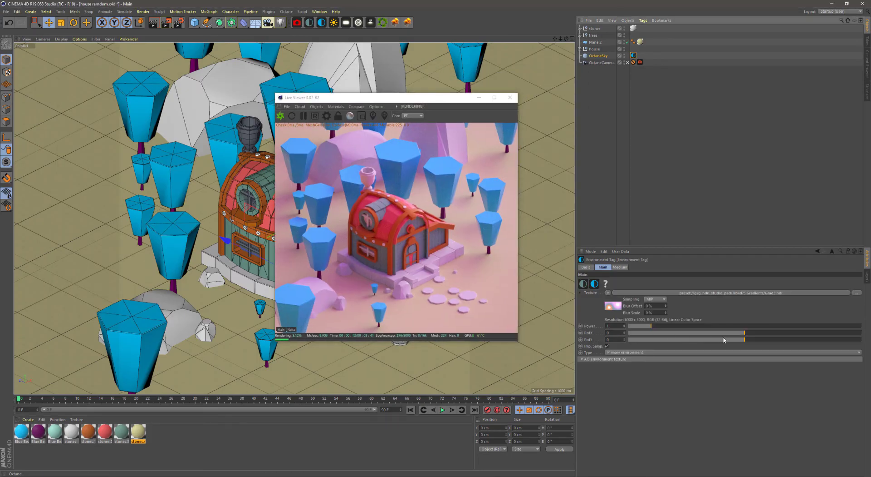
drag(744, 333, 678, 333)
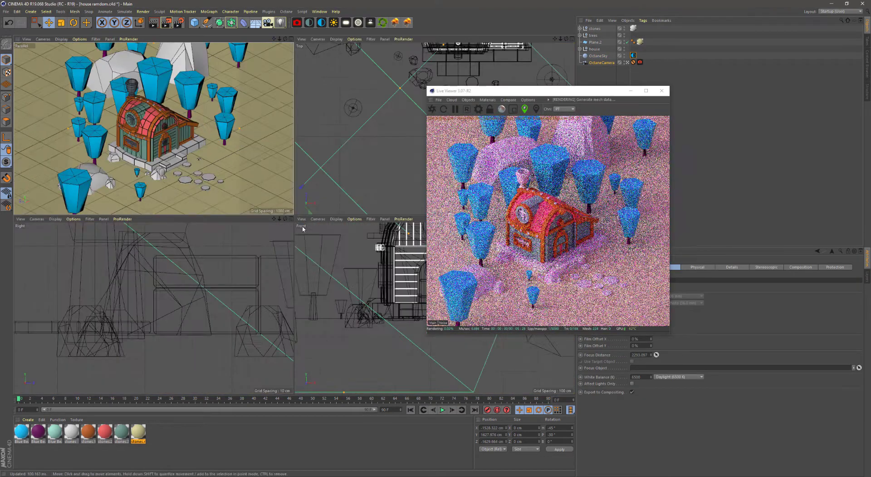
middle_click(303, 228)
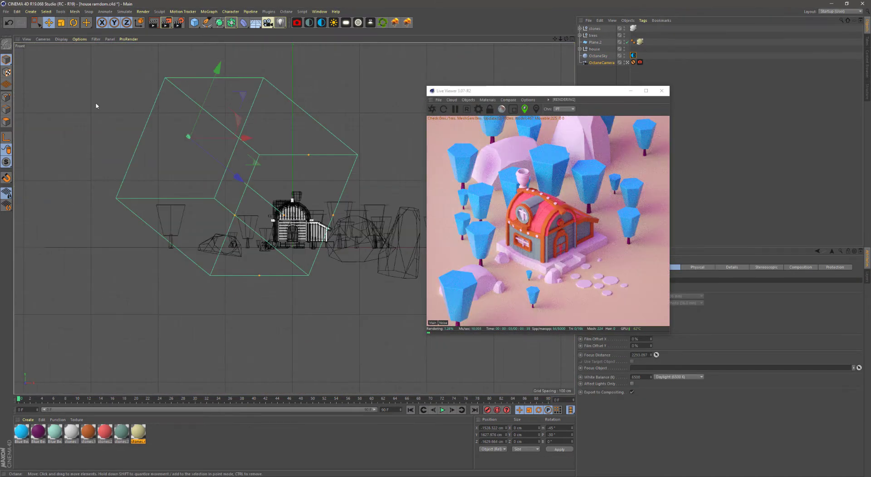
Move the camera forward along its axis and select the Octane sky
click(634, 63)
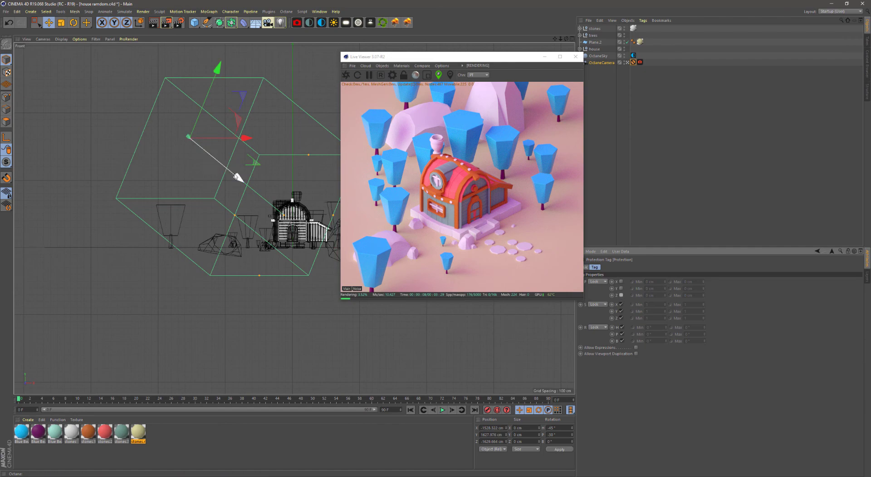
drag(236, 176, 258, 199)
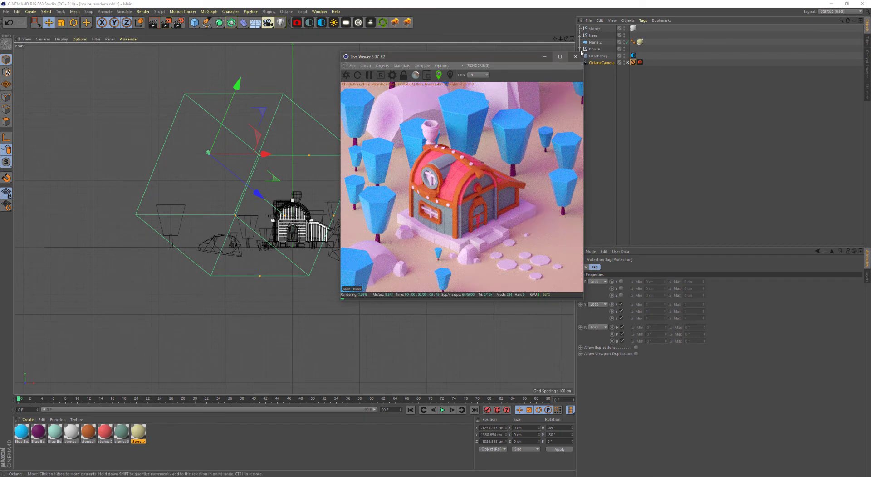
click(582, 53)
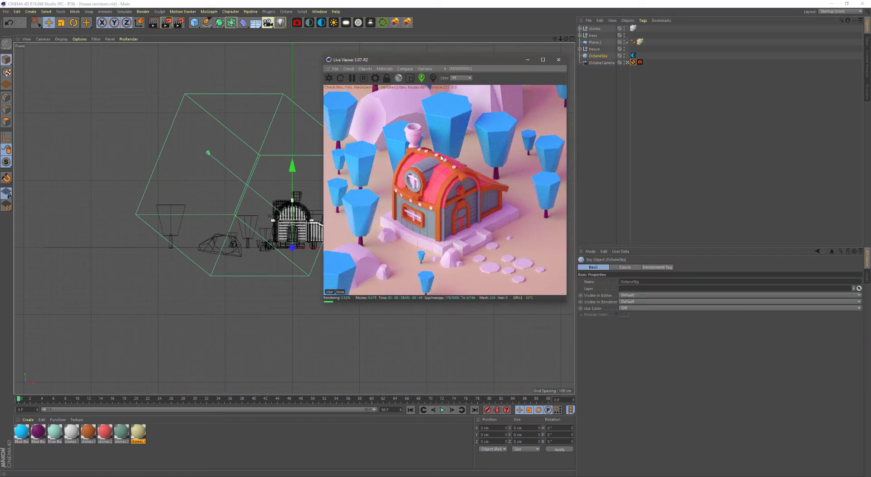
Disable camera Auto Focus, set Aperture to 25, and add an Octane Daylight
click(640, 63)
click(653, 267)
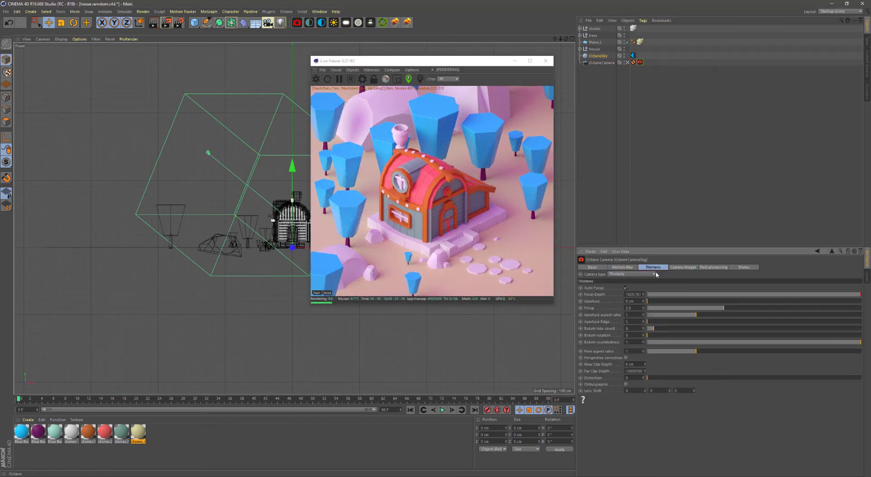
click(626, 287)
double_click(633, 301)
text(25)
key(Return)
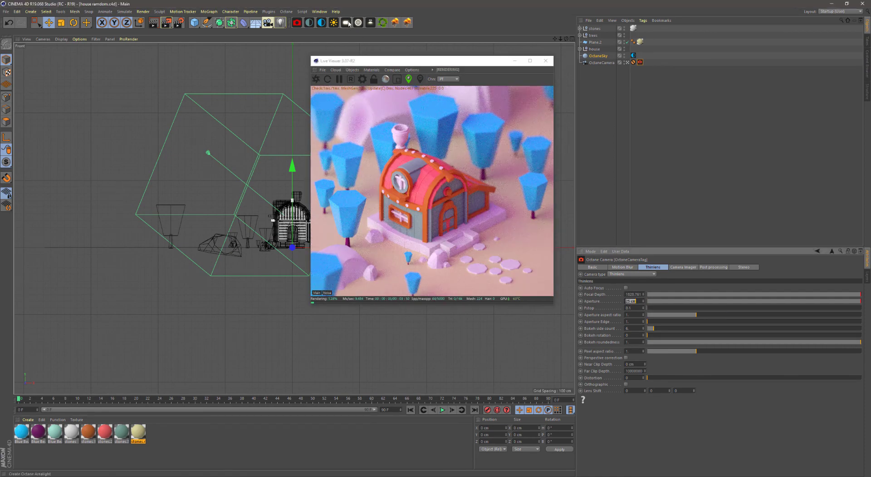
click(347, 23)
Rotate the daylight to change the sun direction, then show only the front view
key(r)
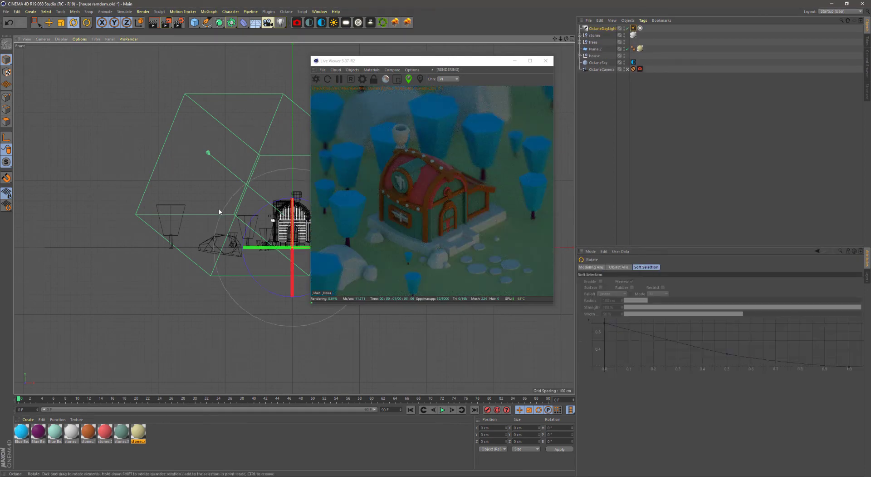
drag(219, 212, 201, 246)
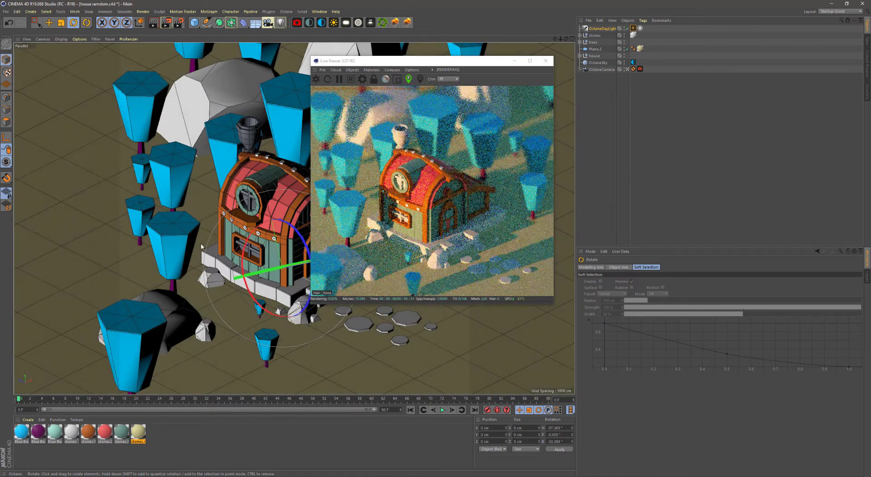
key(e)
key(F5)
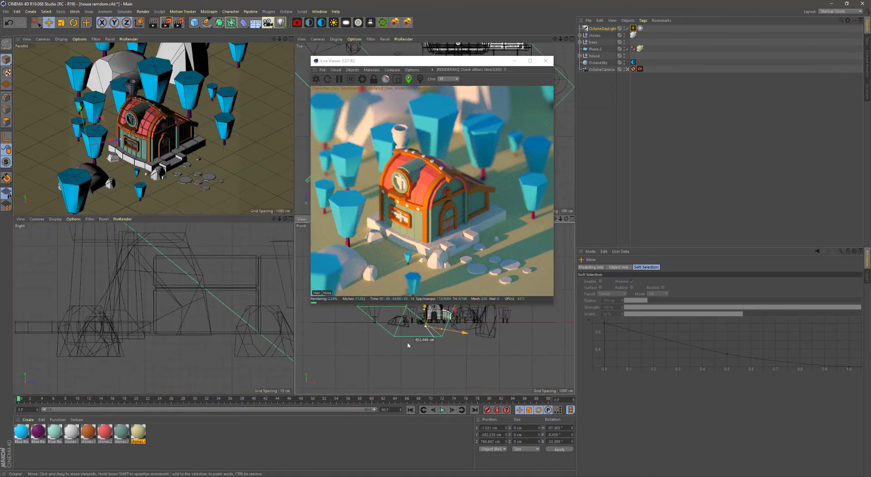
key(F4)
Add a Target tag to the daylight and return to the perspective view
right_click(604, 28)
click(722, 195)
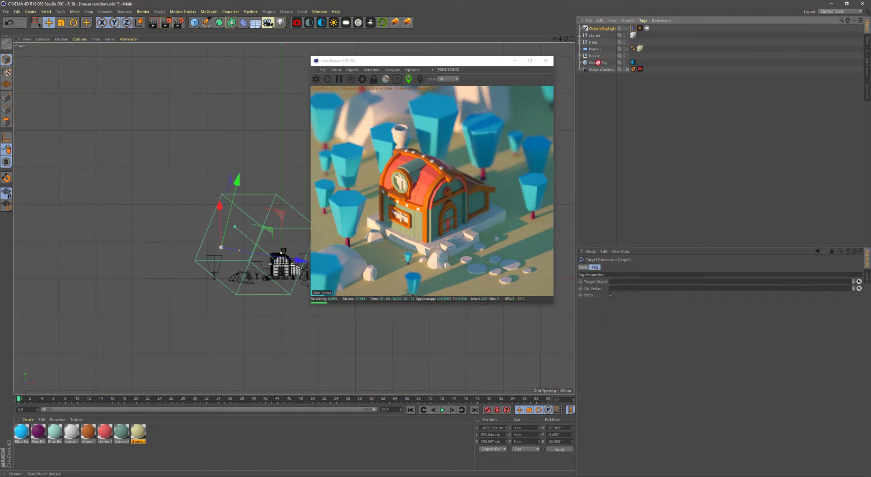
key(F1)
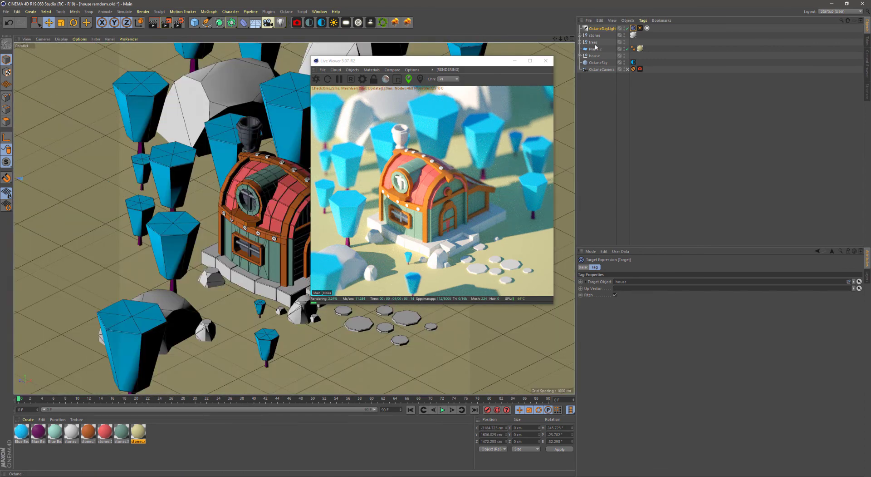
click(640, 28)
Set the daylight's sun size to 30, power to 0.7, and enable Mix sky texture
drag(625, 307, 629, 293)
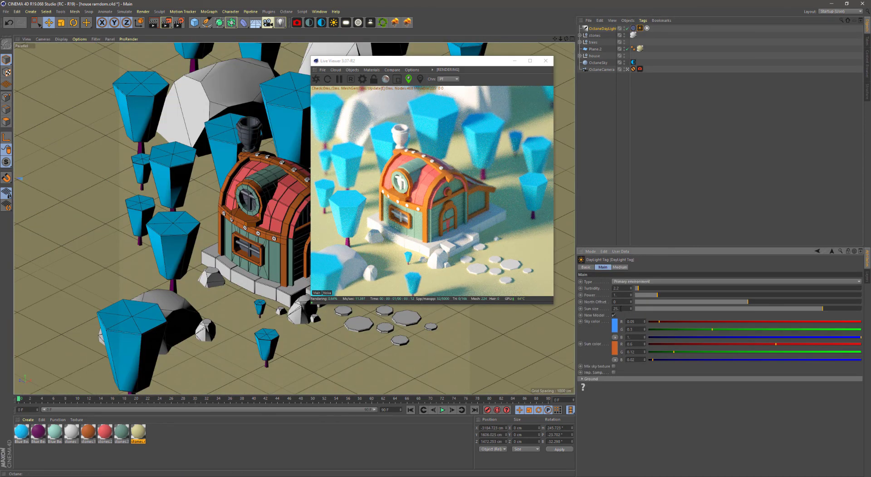
text(.2)
key(Return)
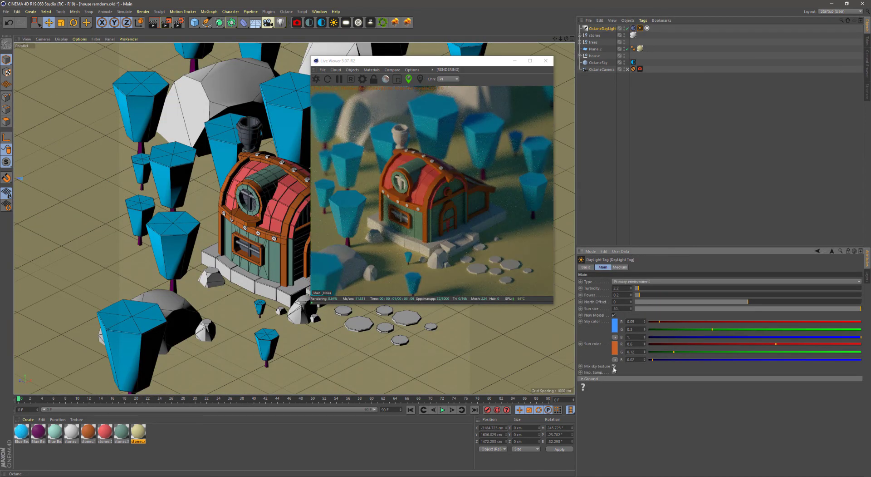
click(613, 366)
key(Return)
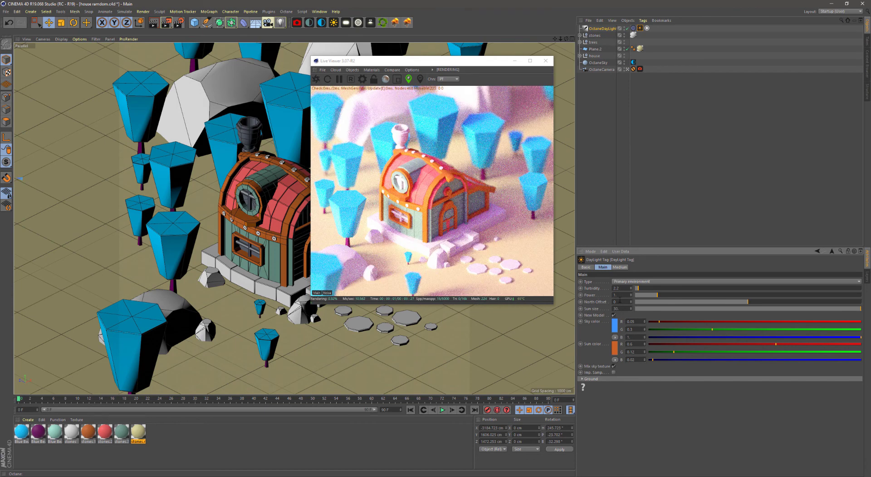
text(.7)
key(Return)
mouse_move(473, 64)
mouse_down()
mouse_move(615, 92)
mouse_move(520, 70)
mouse_up()
Save the scene and move OctaneDaylight below house in the hierarchy
key(ctrl+s)
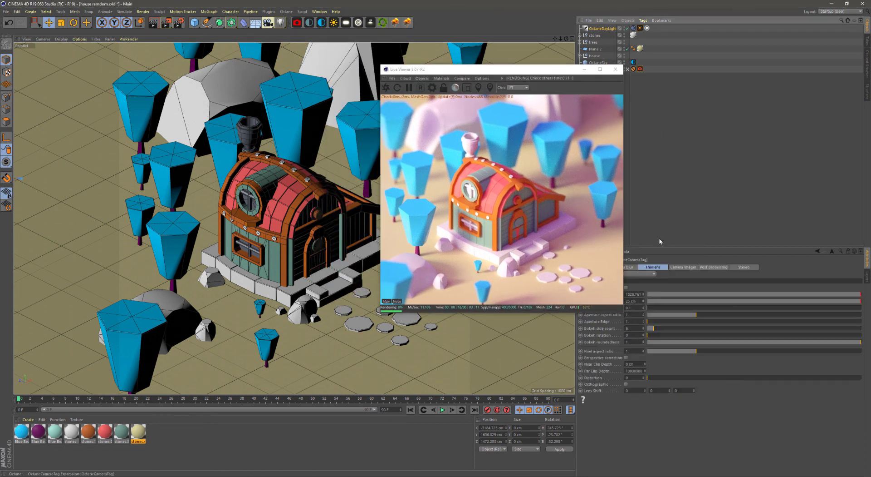
click(634, 69)
drag(453, 69, 505, 74)
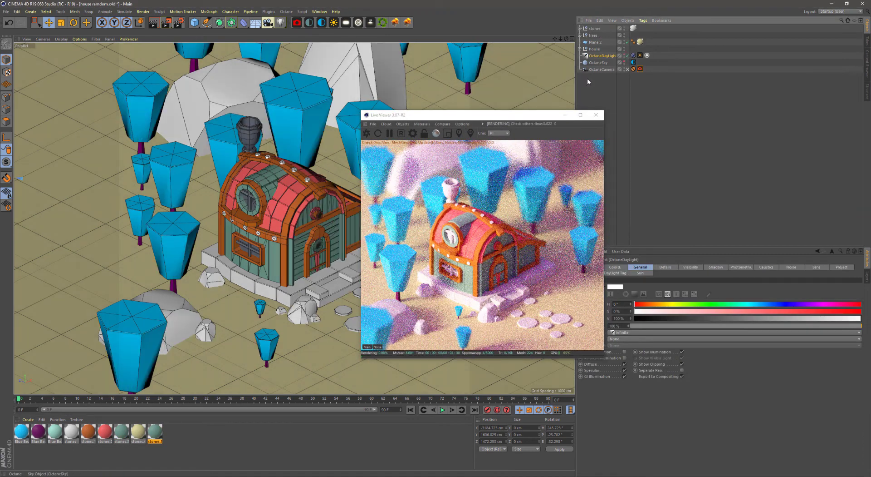
drag(499, 115, 519, 87)
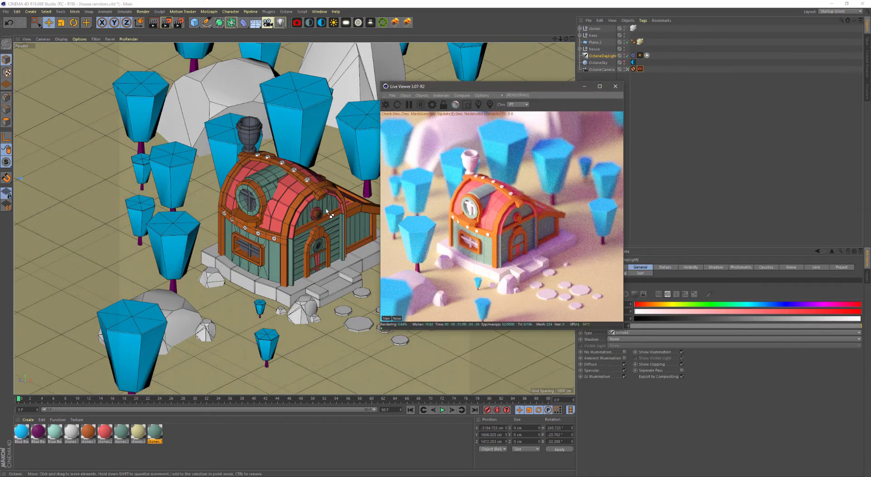
Raise the stones.5 diffuse colour saturation to 27.6% (H 35°), then select the house's door
double_click(155, 432)
click(188, 74)
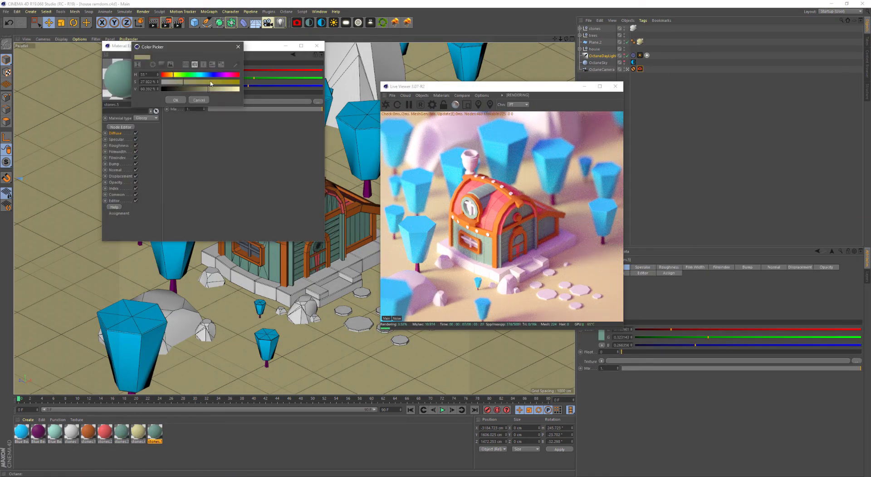
drag(211, 84, 225, 82)
click(176, 100)
click(317, 46)
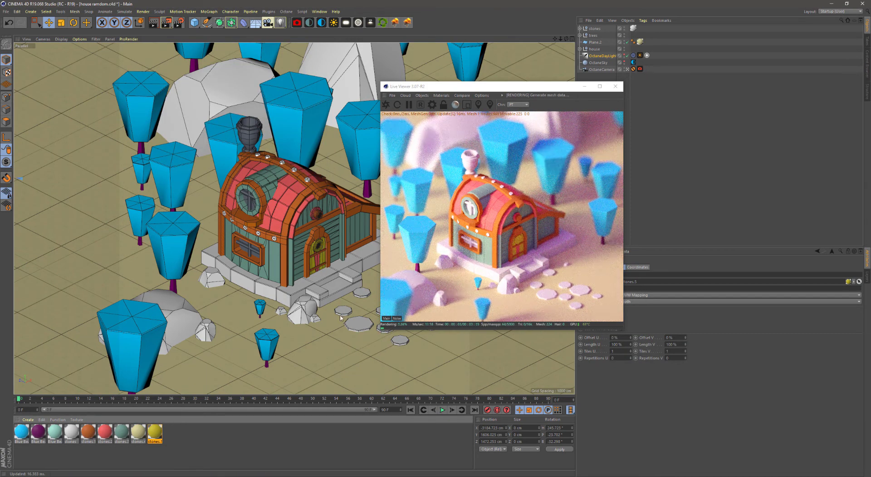
click(317, 255)
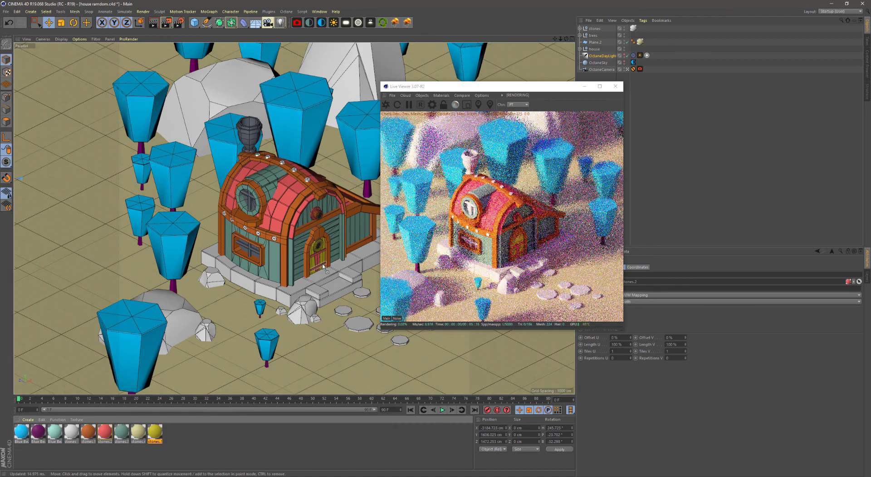
drag(435, 86, 375, 218)
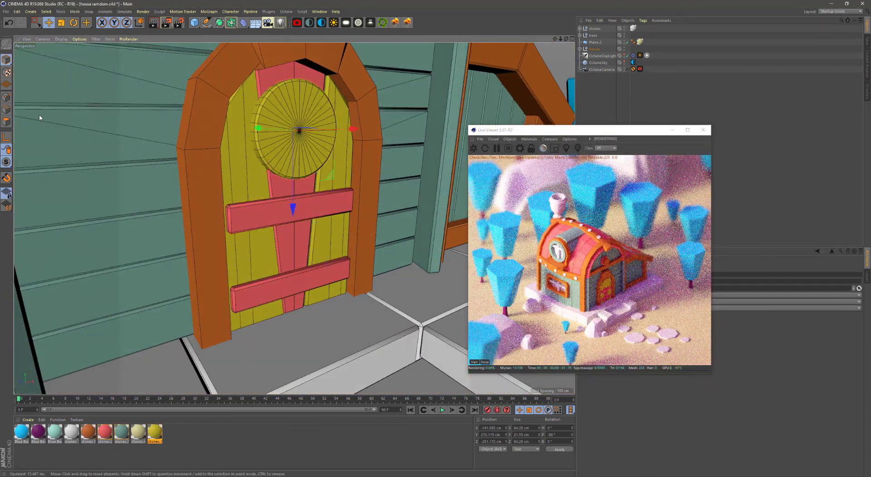
Reduce the door cone to 12 rotation segments
mouse_move(515, 133)
mouse_down()
mouse_move(340, 108)
mouse_move(543, 110)
mouse_up()
click(613, 267)
text(12)
key(Return)
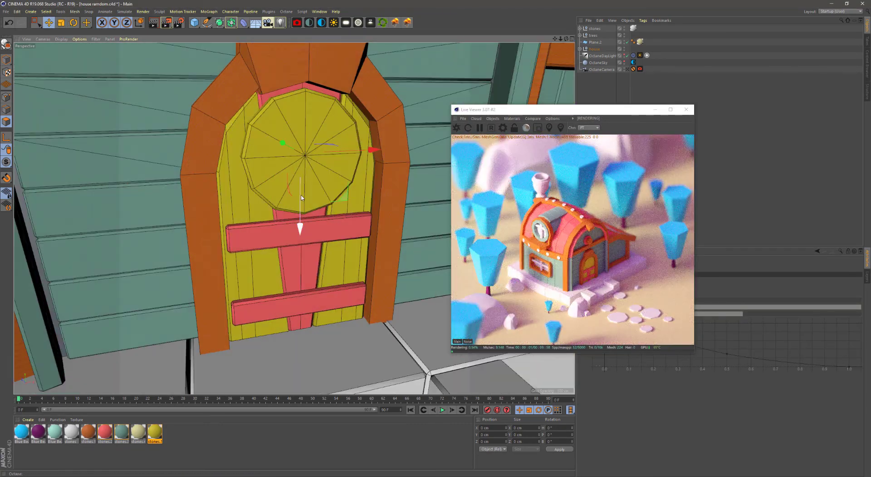
Inset all cone polygons into a 14.439 cm ring and apply a material to the inner disc
click(275, 138)
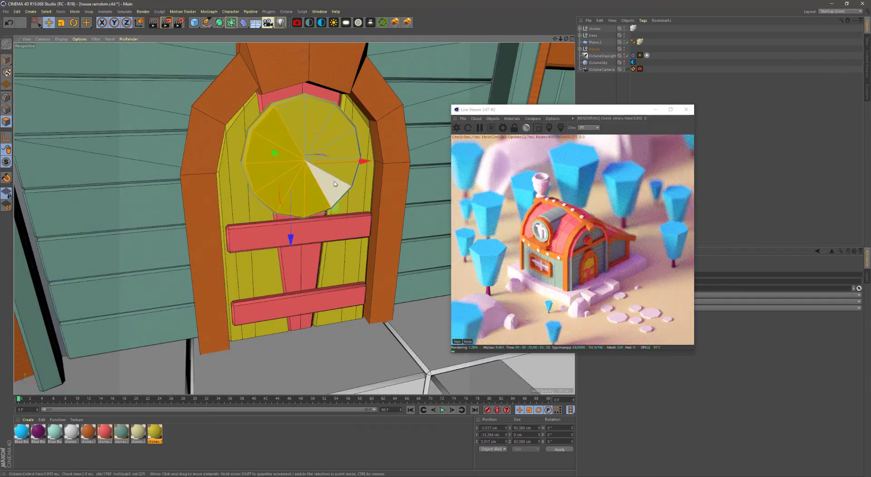
key(ctrl+a)
mouse_move(189, 177)
mouse_down()
mouse_move(130, 151)
mouse_move(203, 149)
mouse_move(254, 190)
mouse_up()
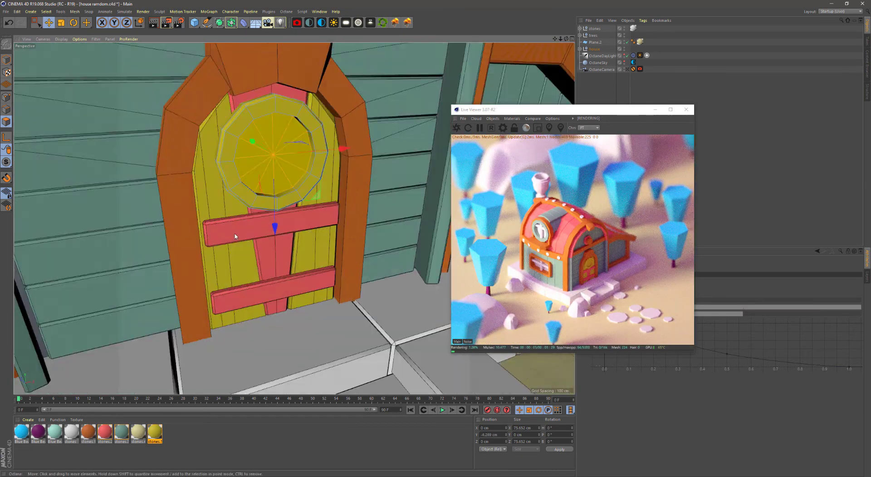
drag(104, 437, 253, 210)
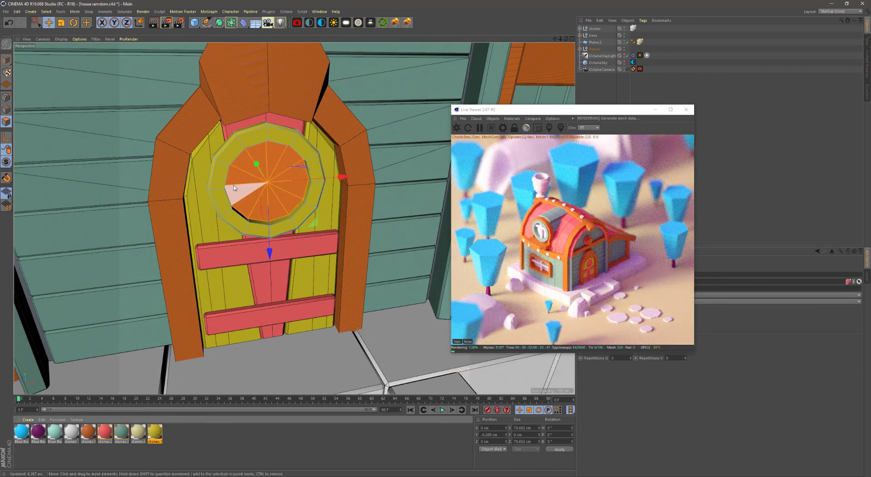
Delete the disc's texture tags on Cone.3 and open the Content Browser
click(581, 48)
drag(522, 109, 404, 207)
scroll(635, 137, down, 5)
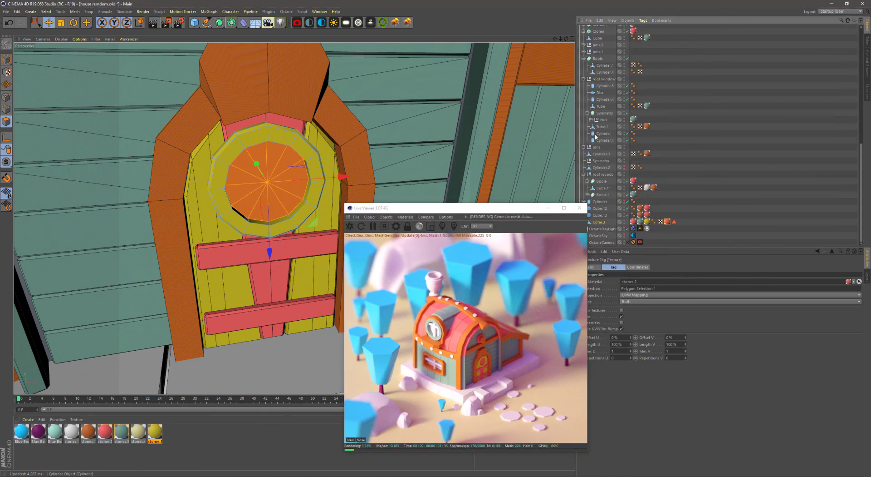
key(Delete)
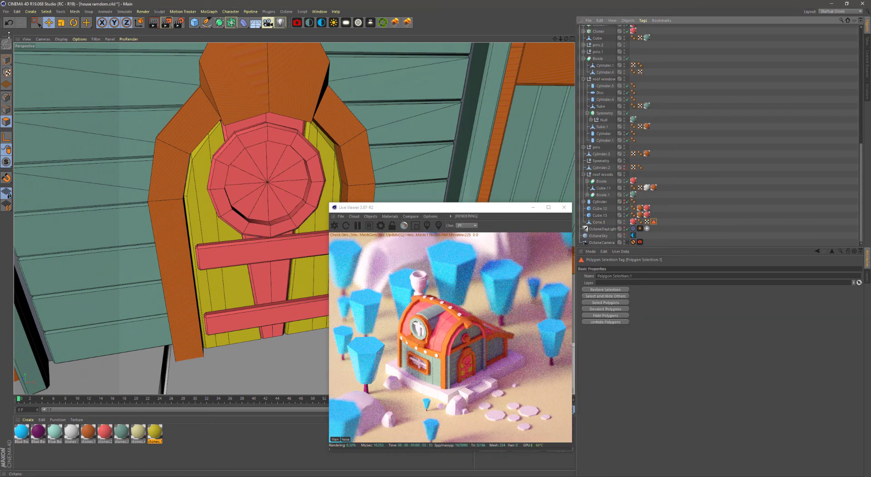
click(320, 11)
click(319, 47)
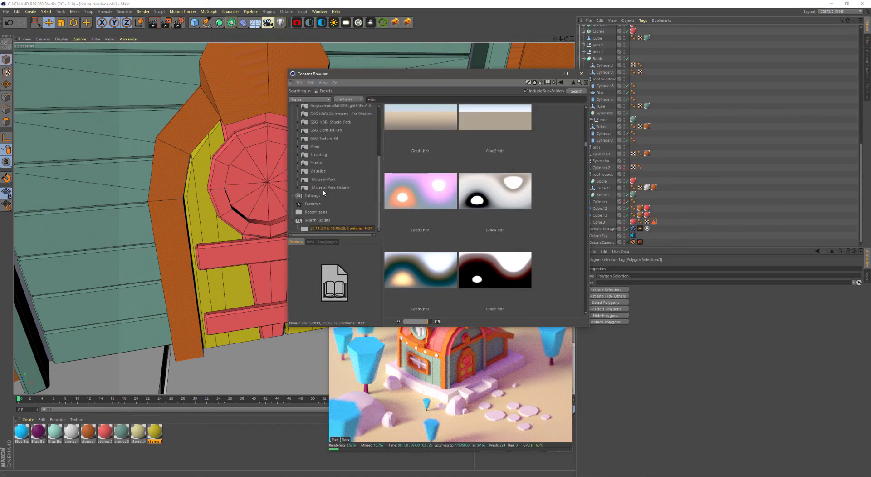
Apply the Blue Light luminance preset to the door's centre disc and close the Content Browser
click(325, 130)
drag(486, 179, 599, 221)
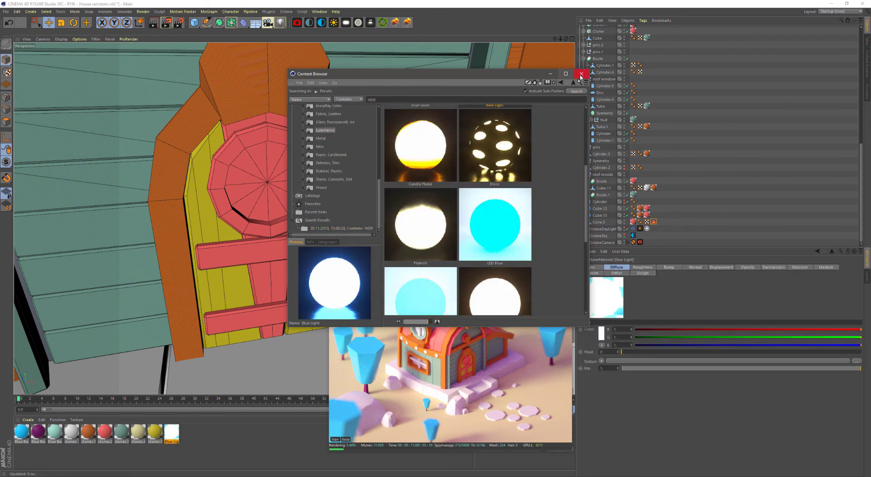
click(582, 73)
drag(461, 208, 485, 188)
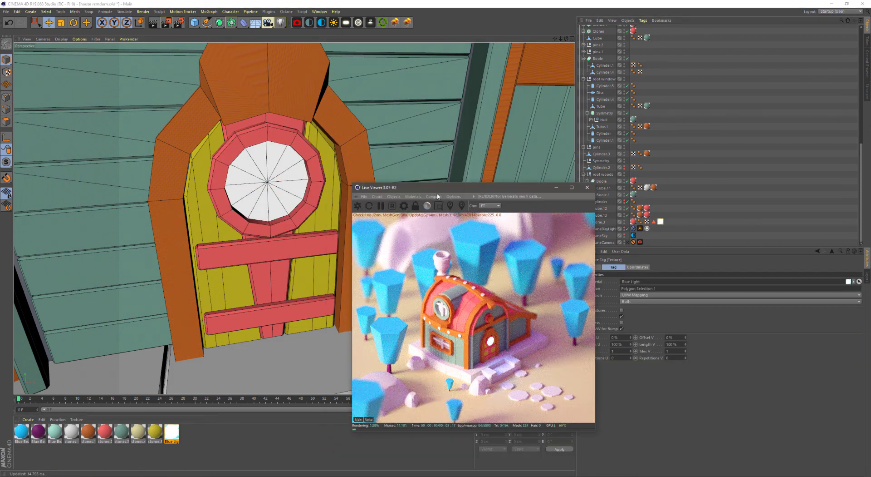
Open the Blue Light material's blackbody emission settings
click(298, 182)
alt+drag(298, 182, 222, 166)
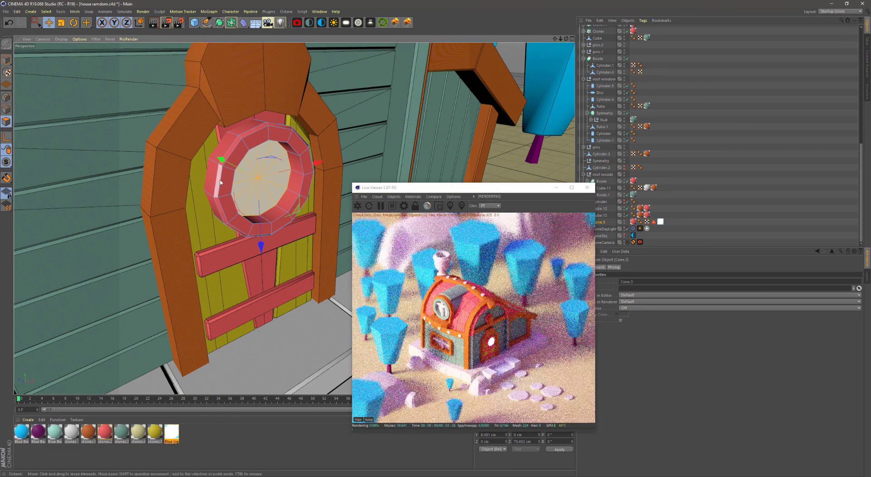
double_click(172, 432)
click(192, 98)
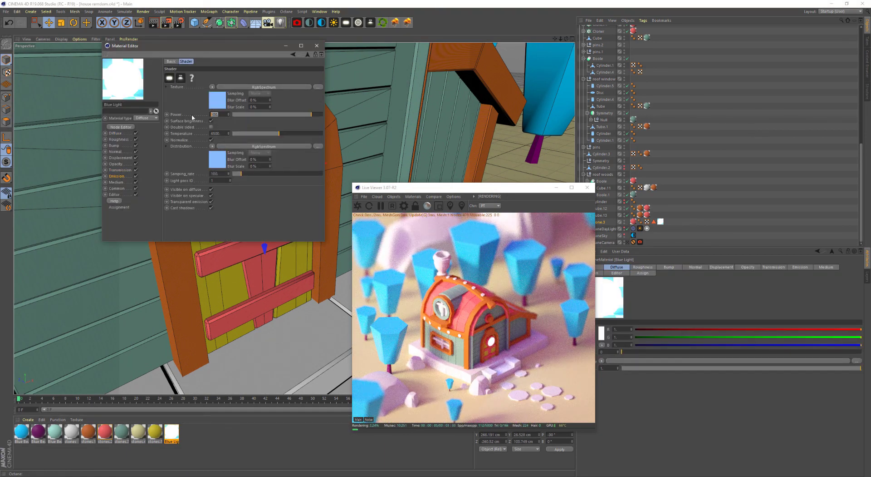